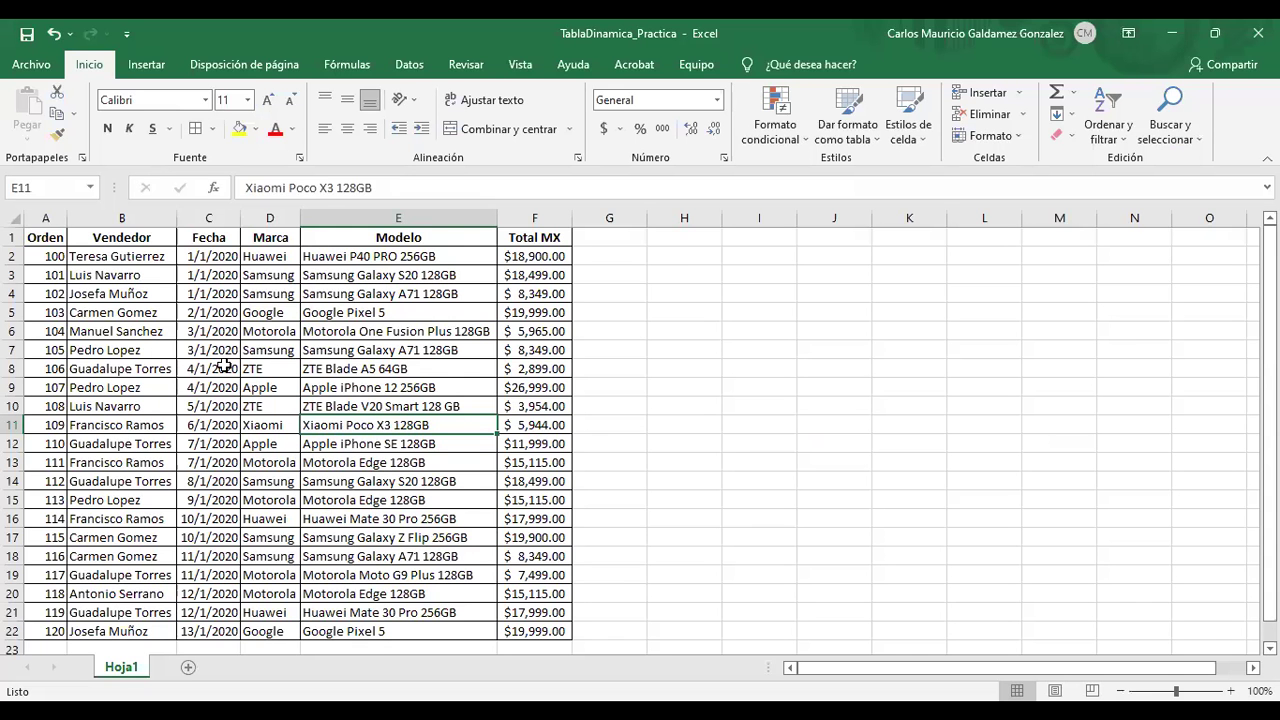
Examine the sales records on Hoja1, especially the Orden values in A2:A22 and the Vendedor names in B2:B22
scroll(353, 410, "down", 4)
scroll(353, 410, "up", 3)
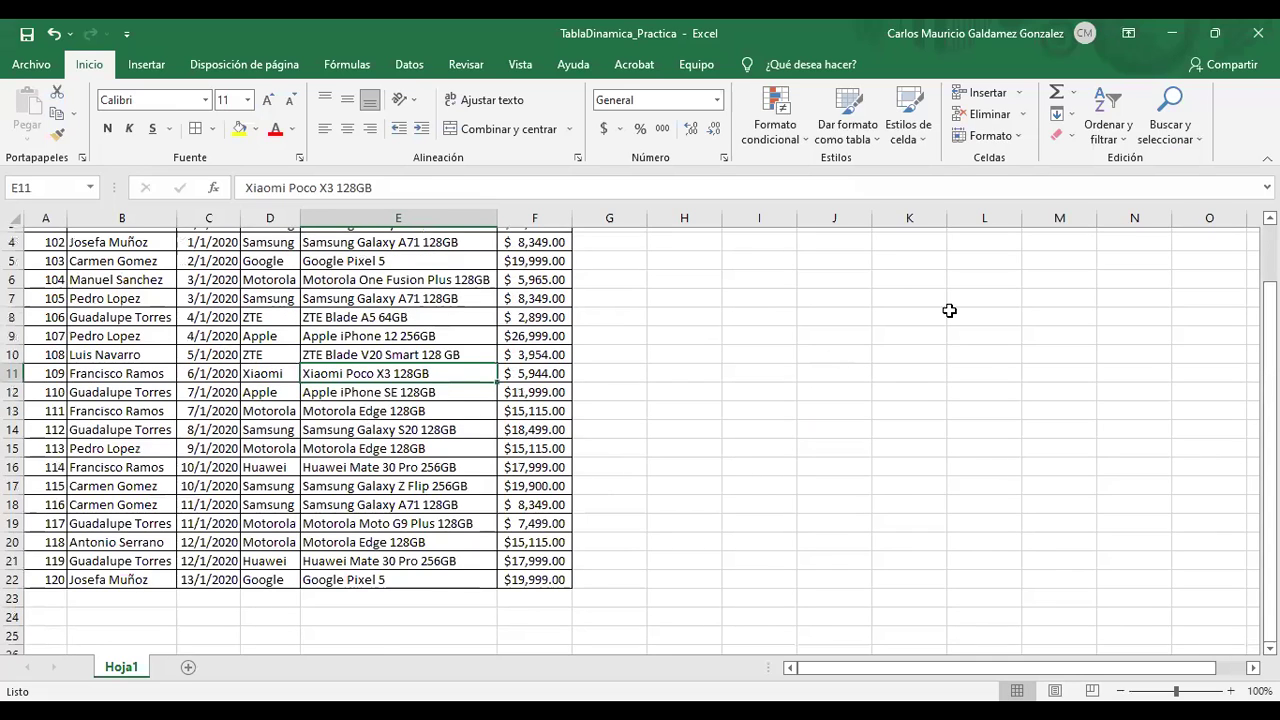
scroll(358, 446, "up", 1)
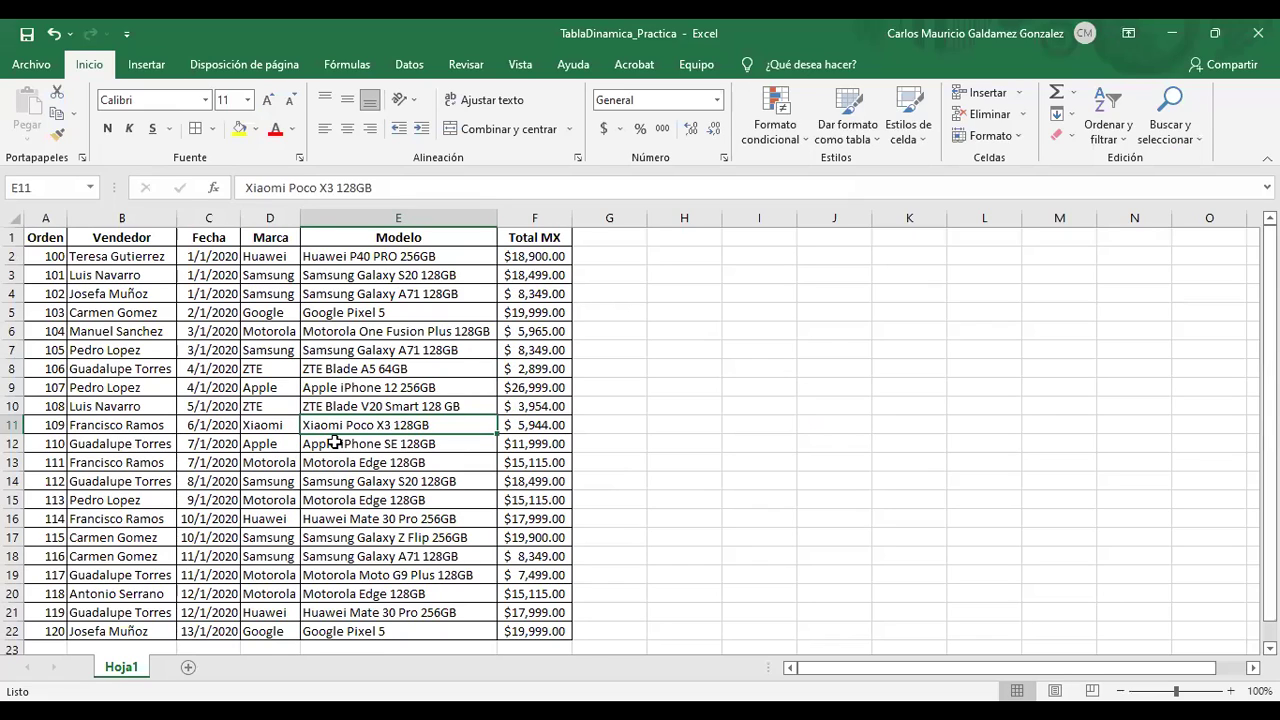
left_click_drag(45, 256, 49, 638)
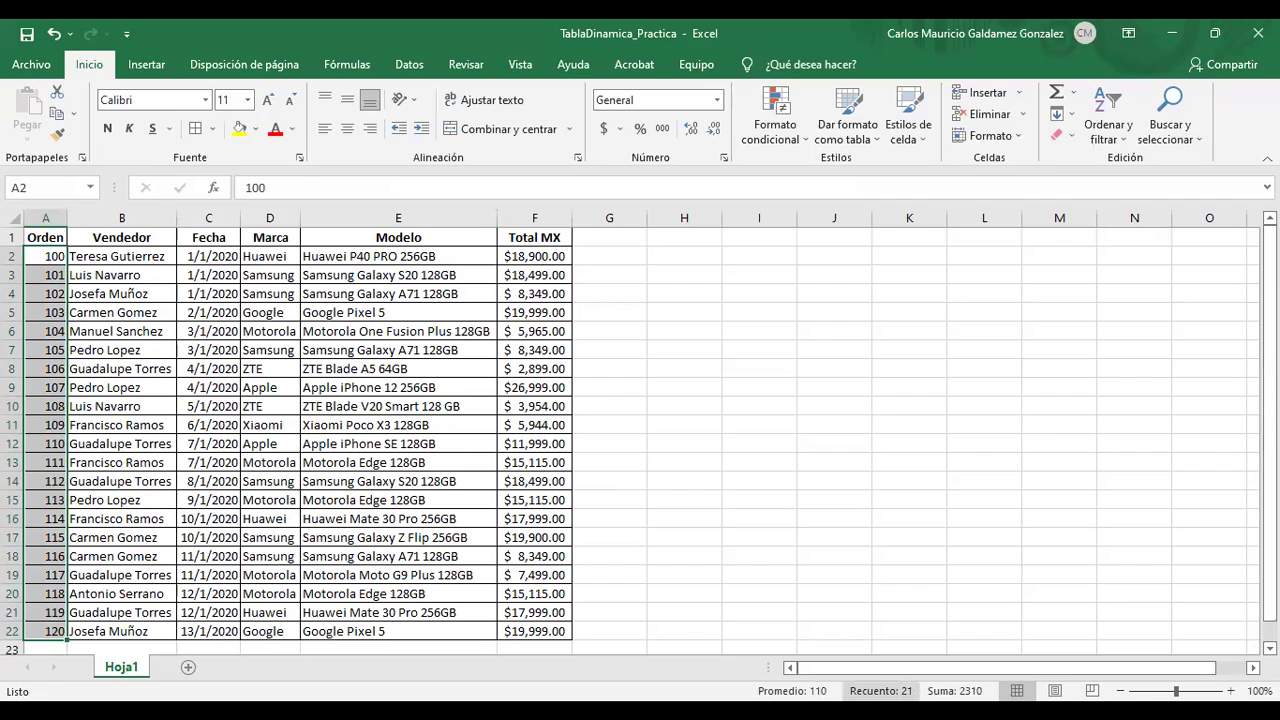
left_click_drag(89, 256, 122, 632)
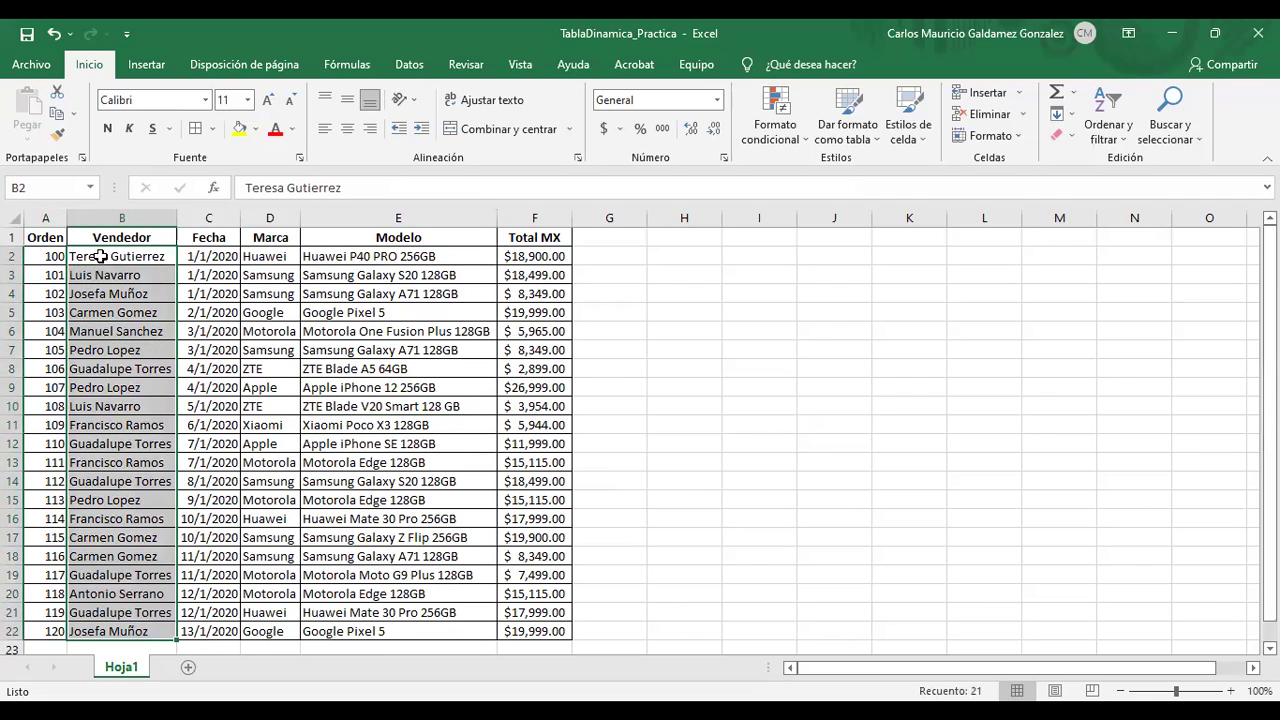
left_click_drag(58, 257, 120, 628)
left_click_drag(106, 242, 78, 258)
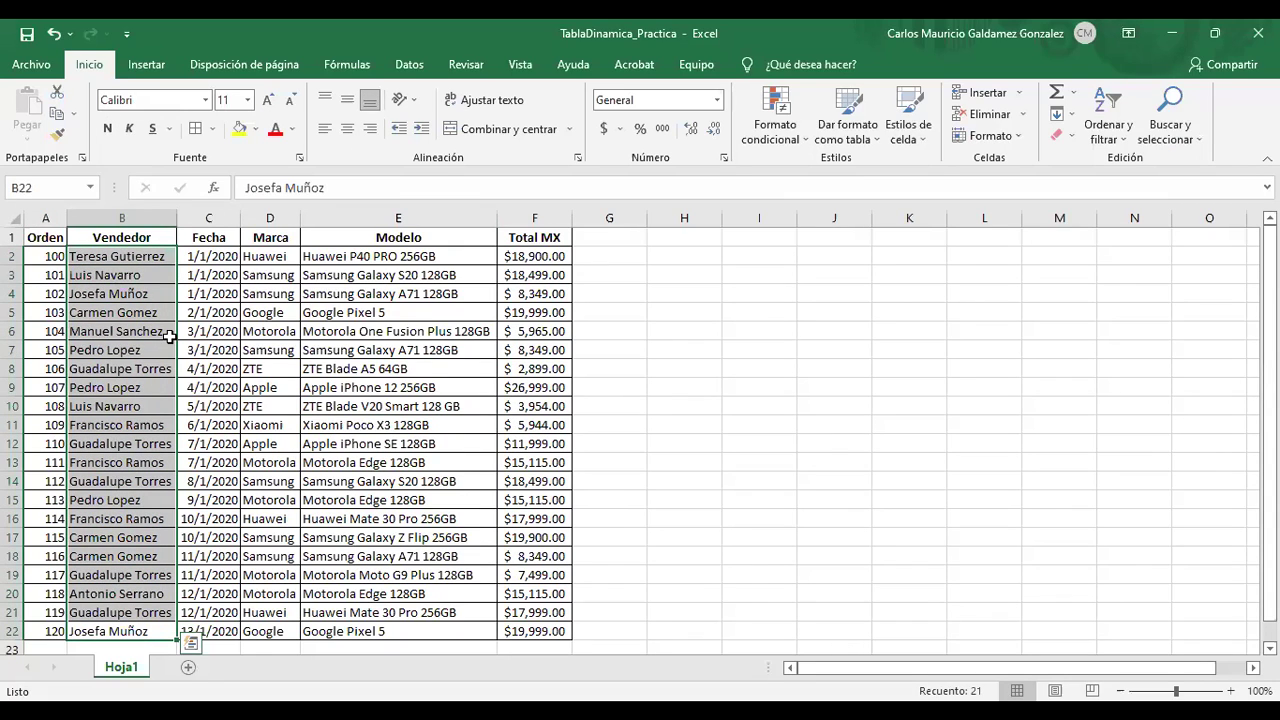
left_click(120, 256)
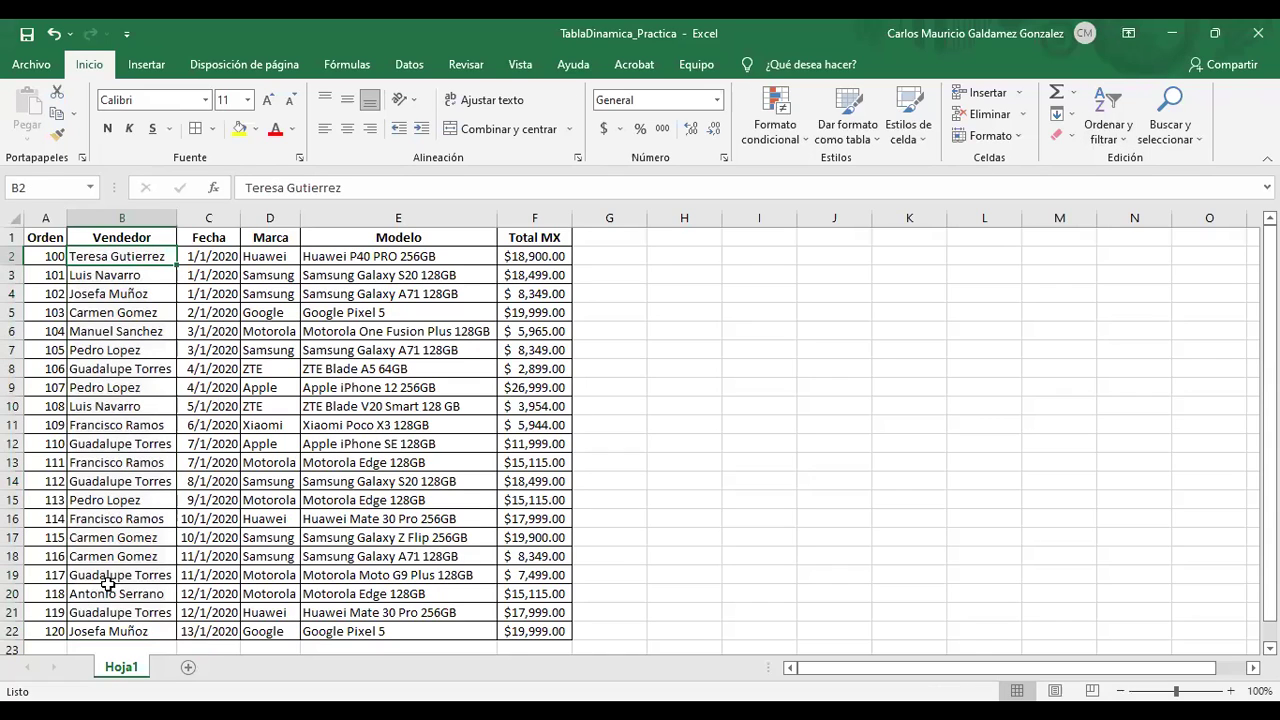
left_click(96, 279)
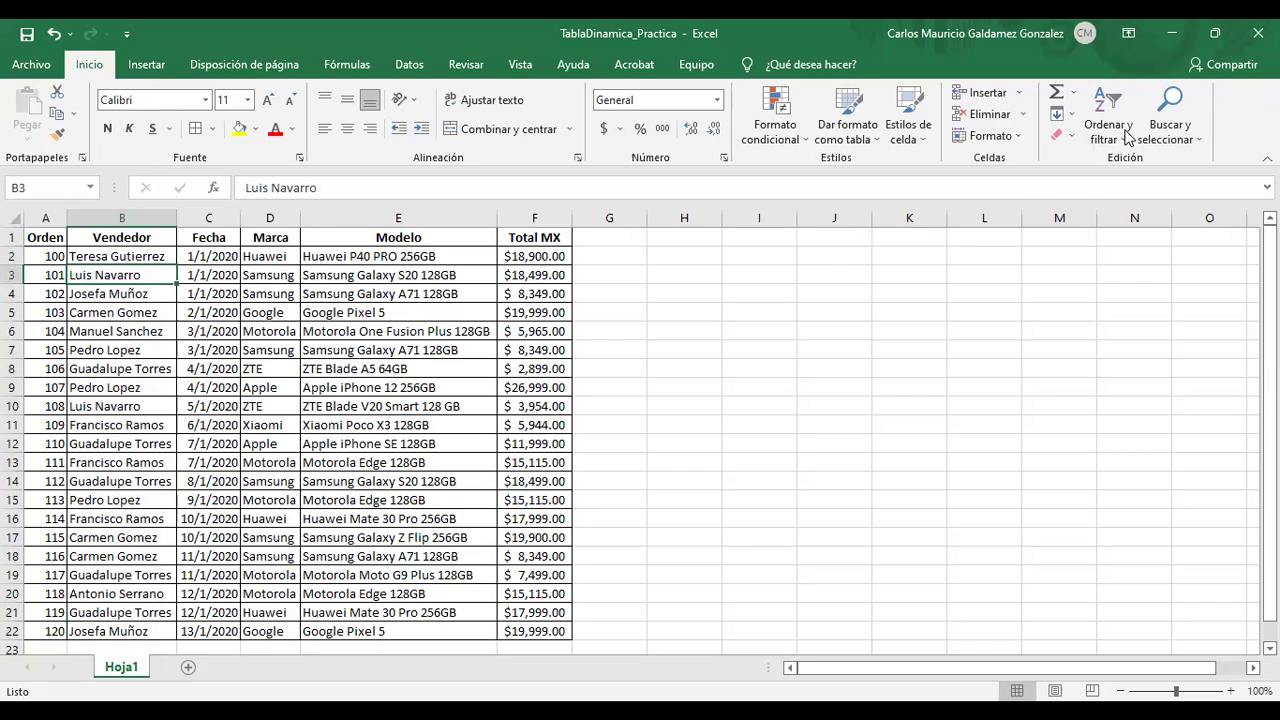
Add filters to the header row A1:F1 and review the list of sellers in the Vendedor filter
left_click_drag(42, 238, 540, 240)
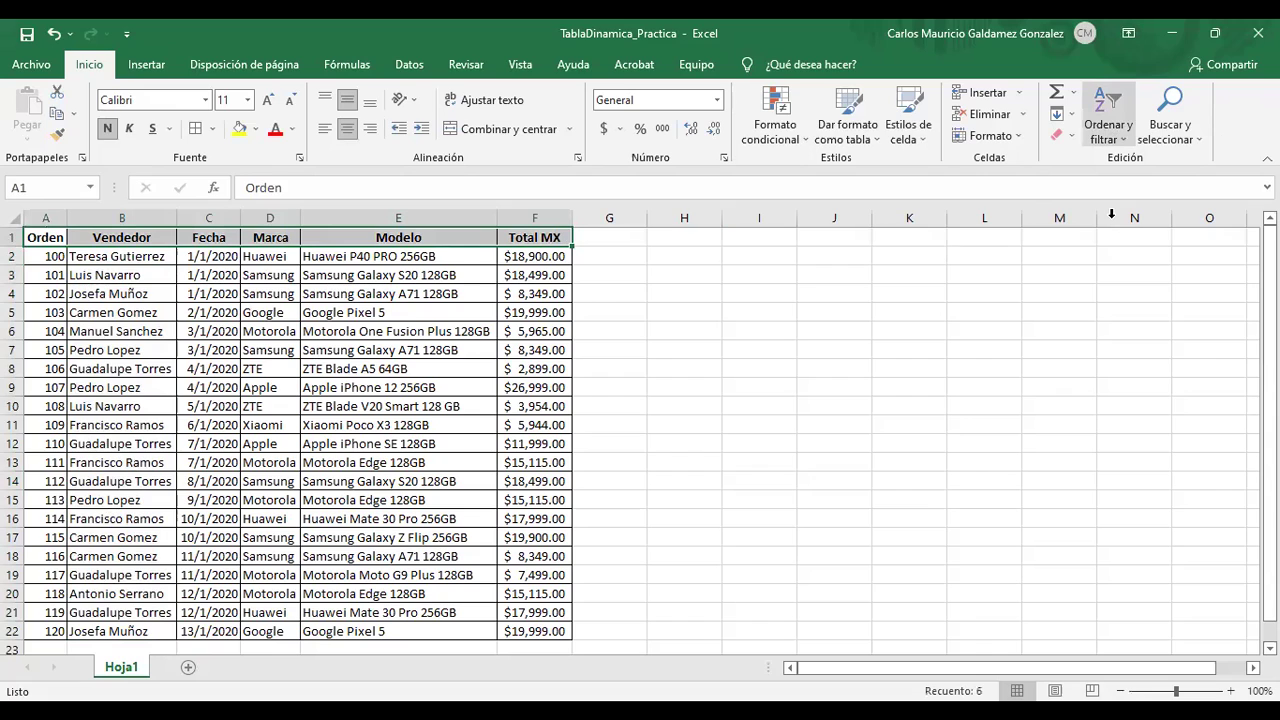
key("ctrl+shift+l")
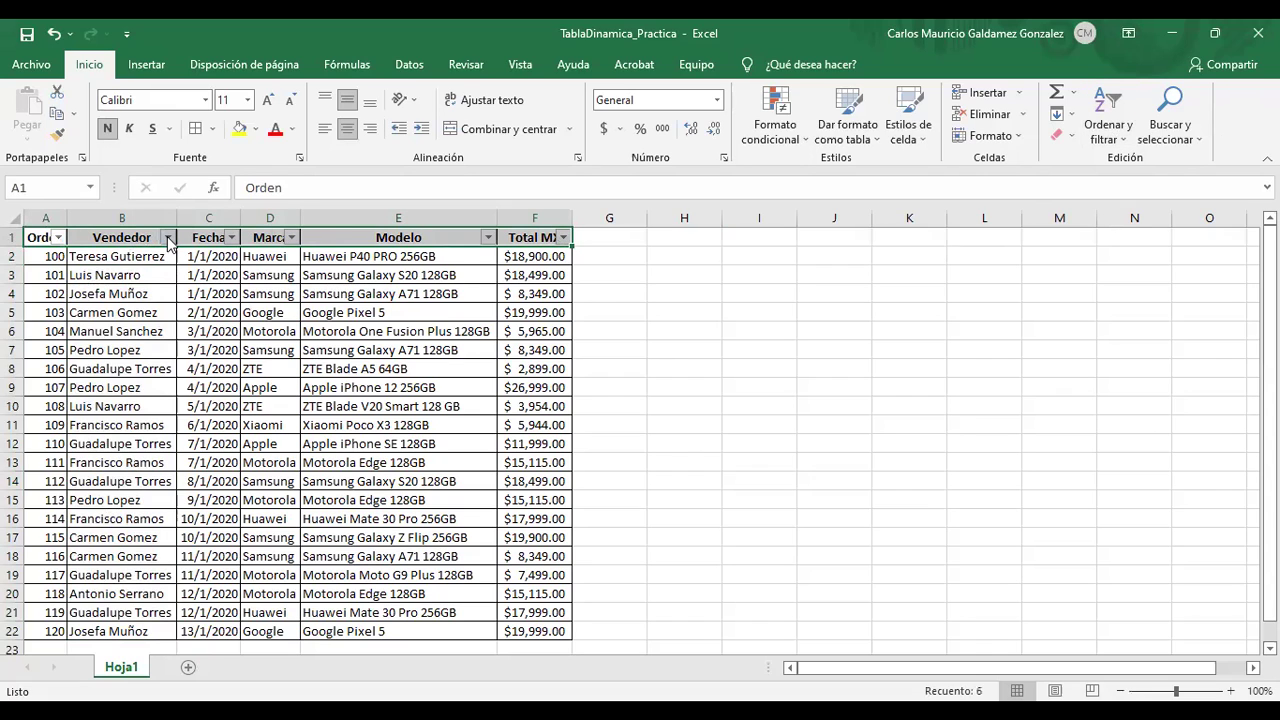
left_click(168, 238)
scroll(135, 525, "down", 1)
scroll(105, 510, "up", 1)
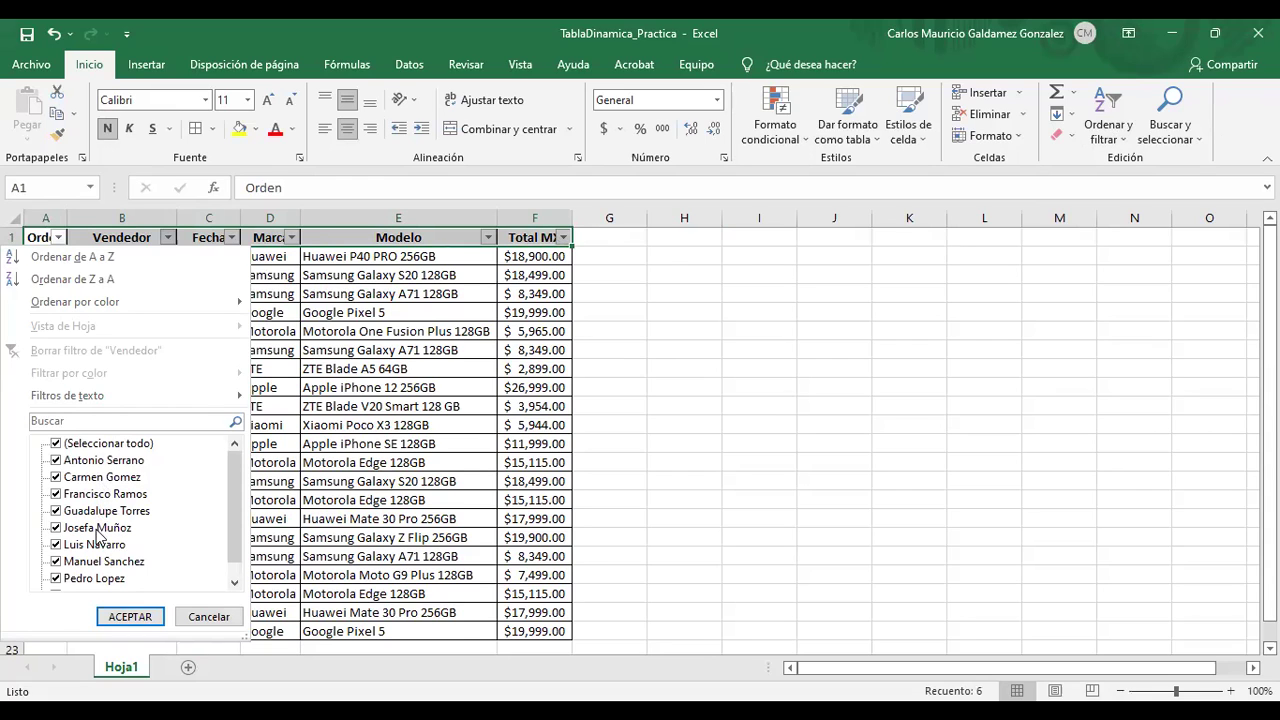
scroll(100, 580, "down", 1)
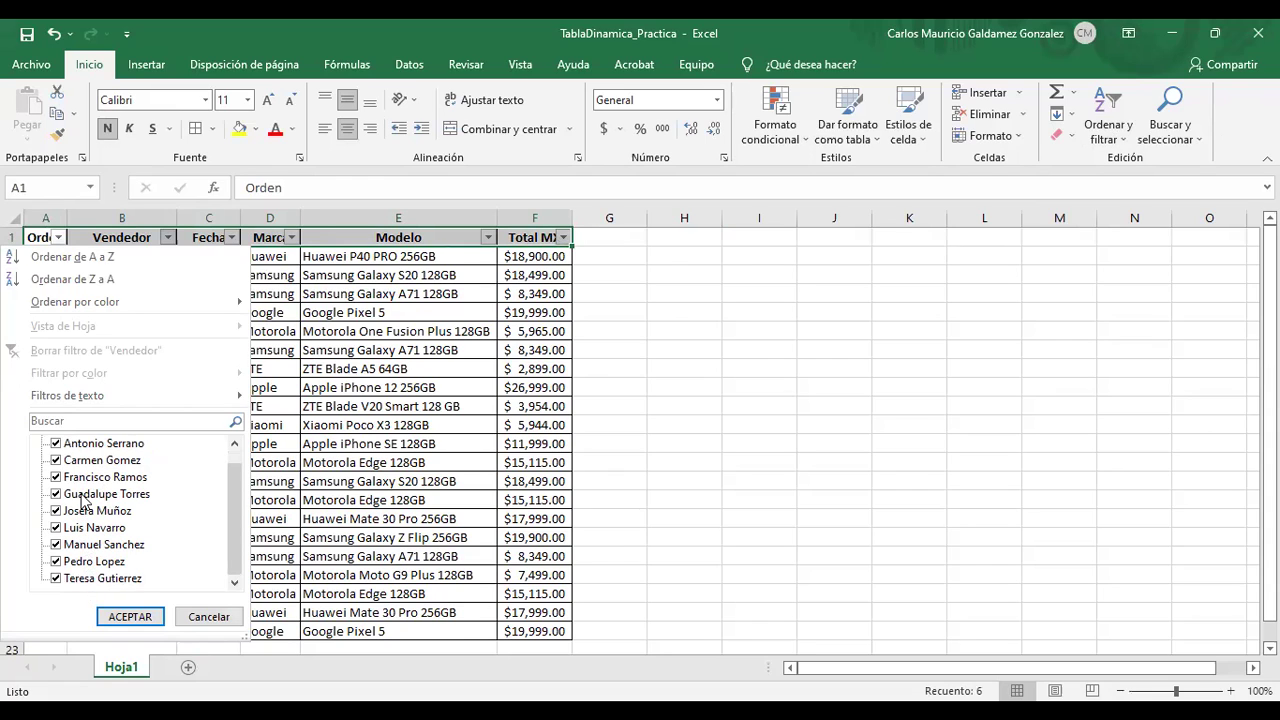
left_click_drag(236, 515, 248, 478)
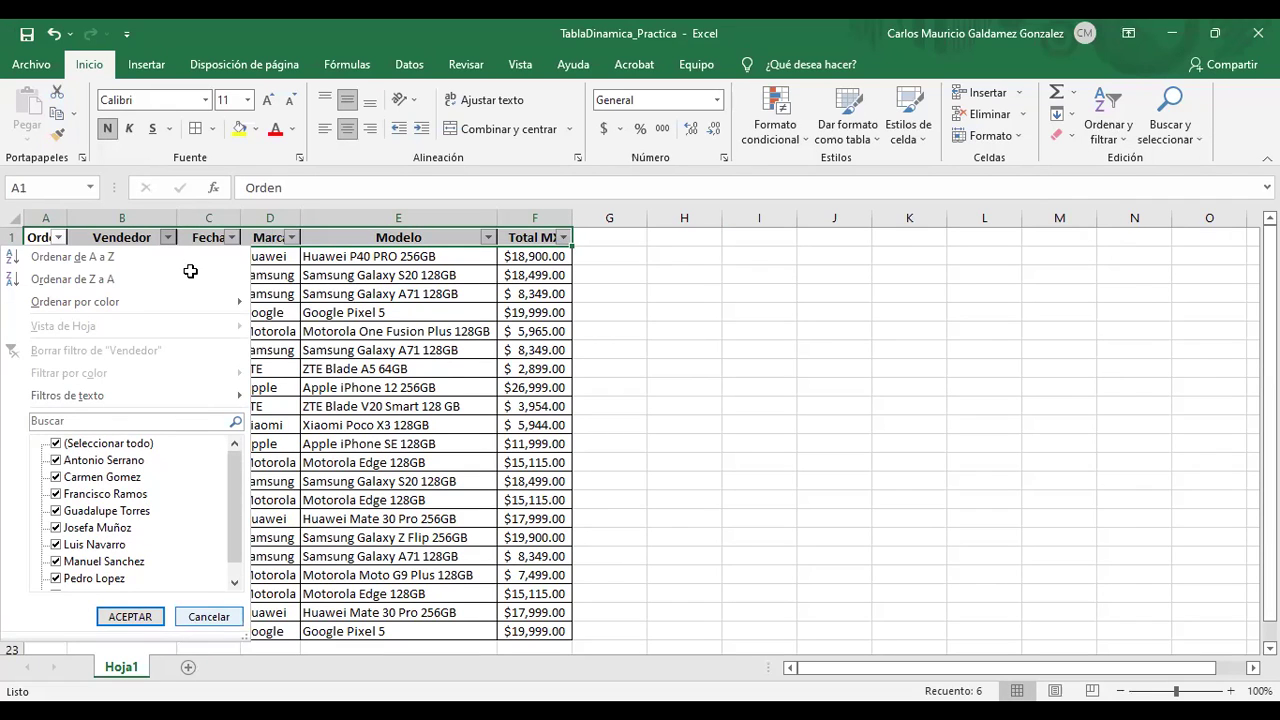
key("Escape")
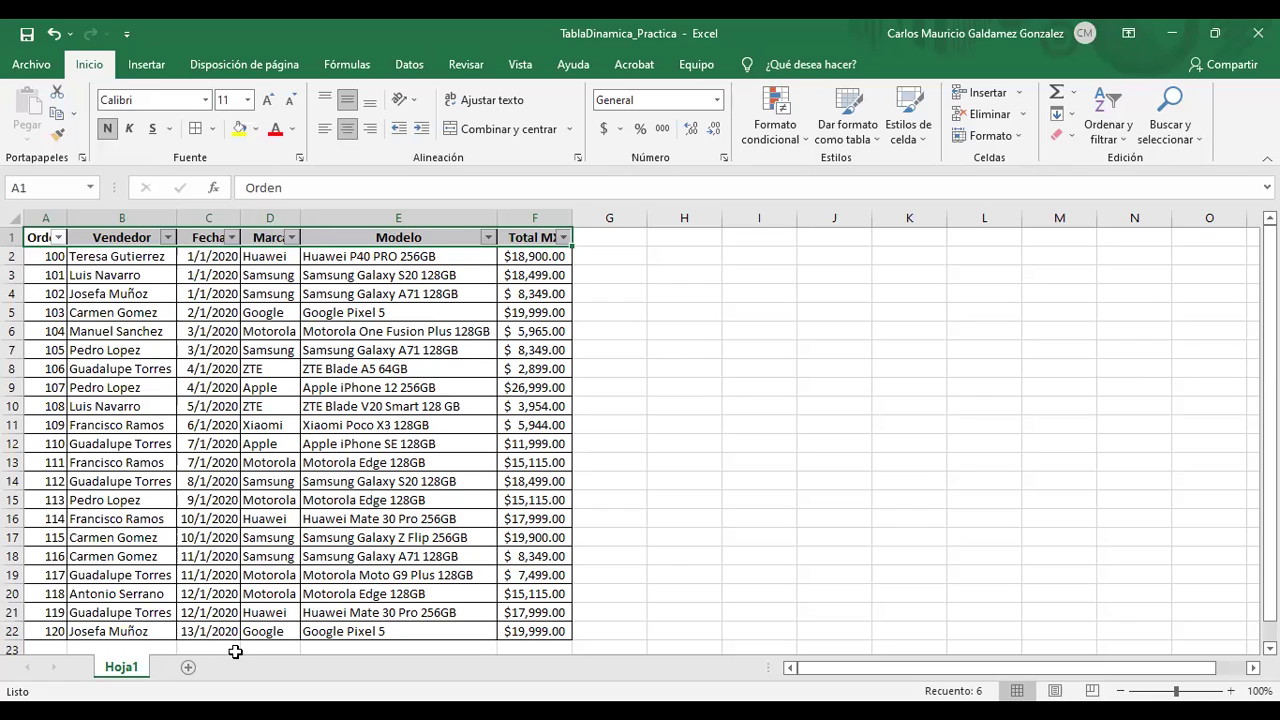
Remove the filters from the sales table's header row
left_click_drag(57, 253, 565, 594)
left_click(276, 443)
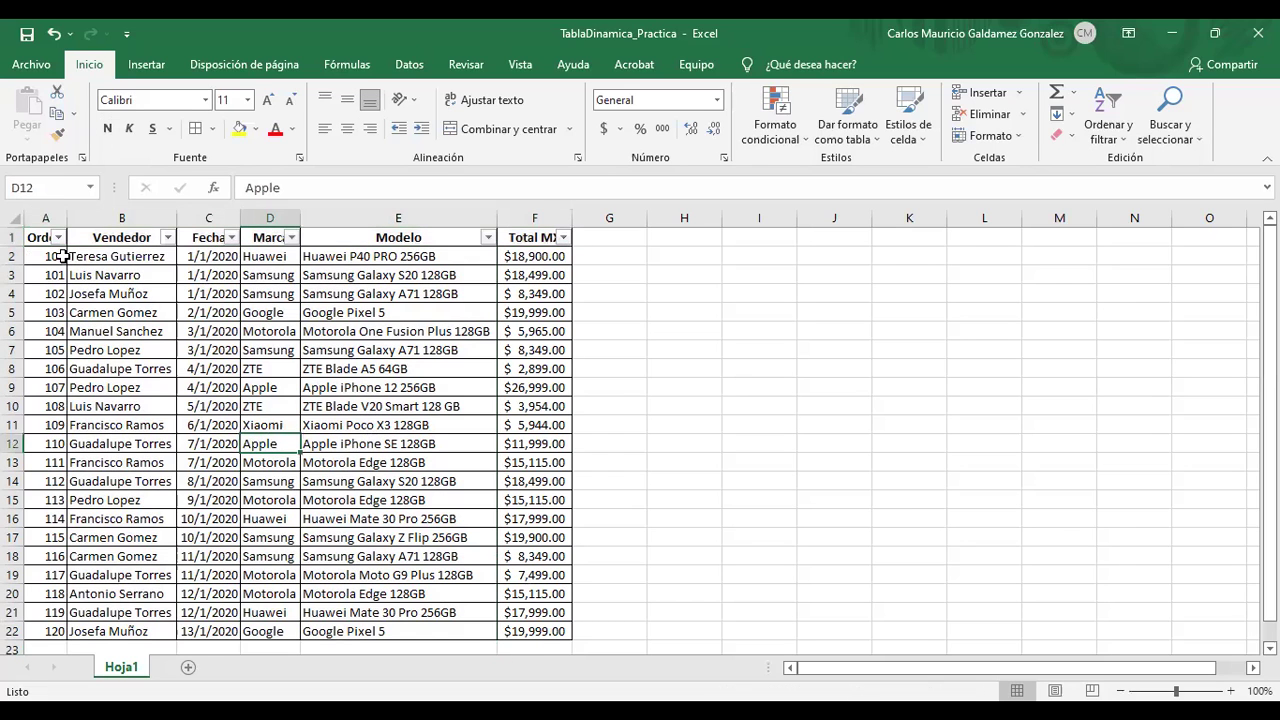
left_click(1113, 133)
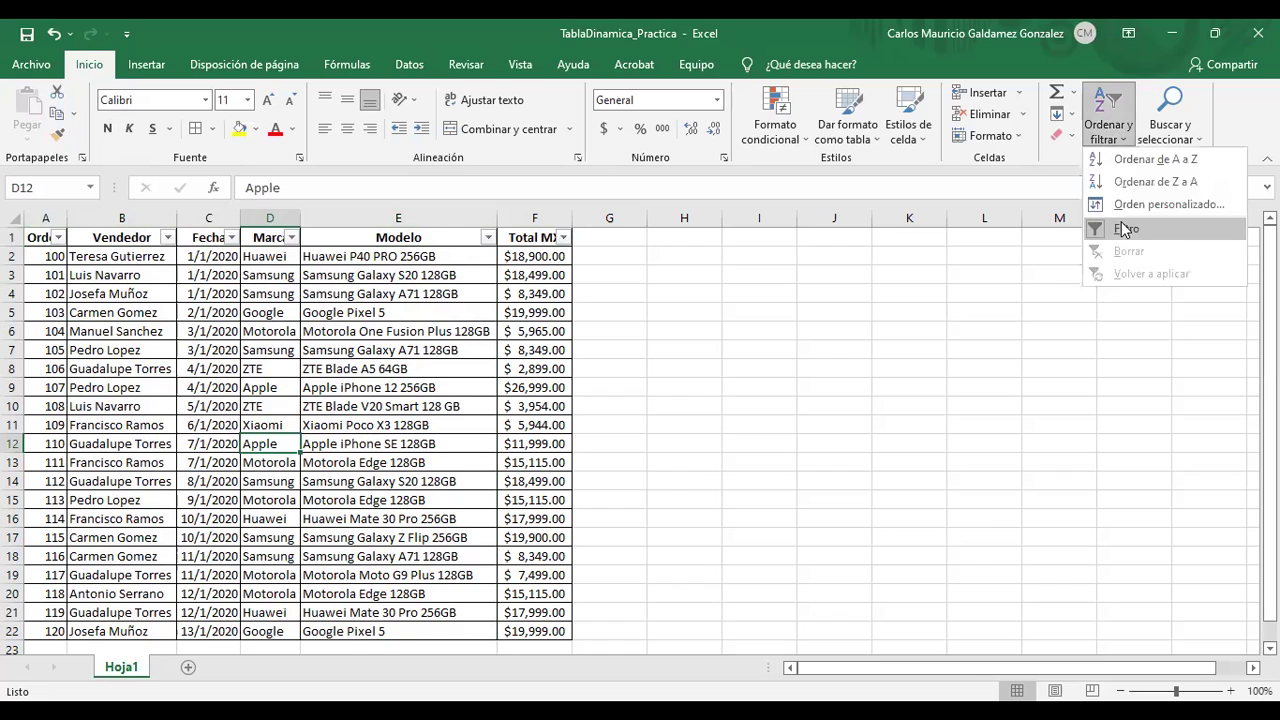
left_click(1126, 230)
Open the recommended pivot tables for range A1:F22 and check their source range without changing it
left_click_drag(45, 238, 497, 622)
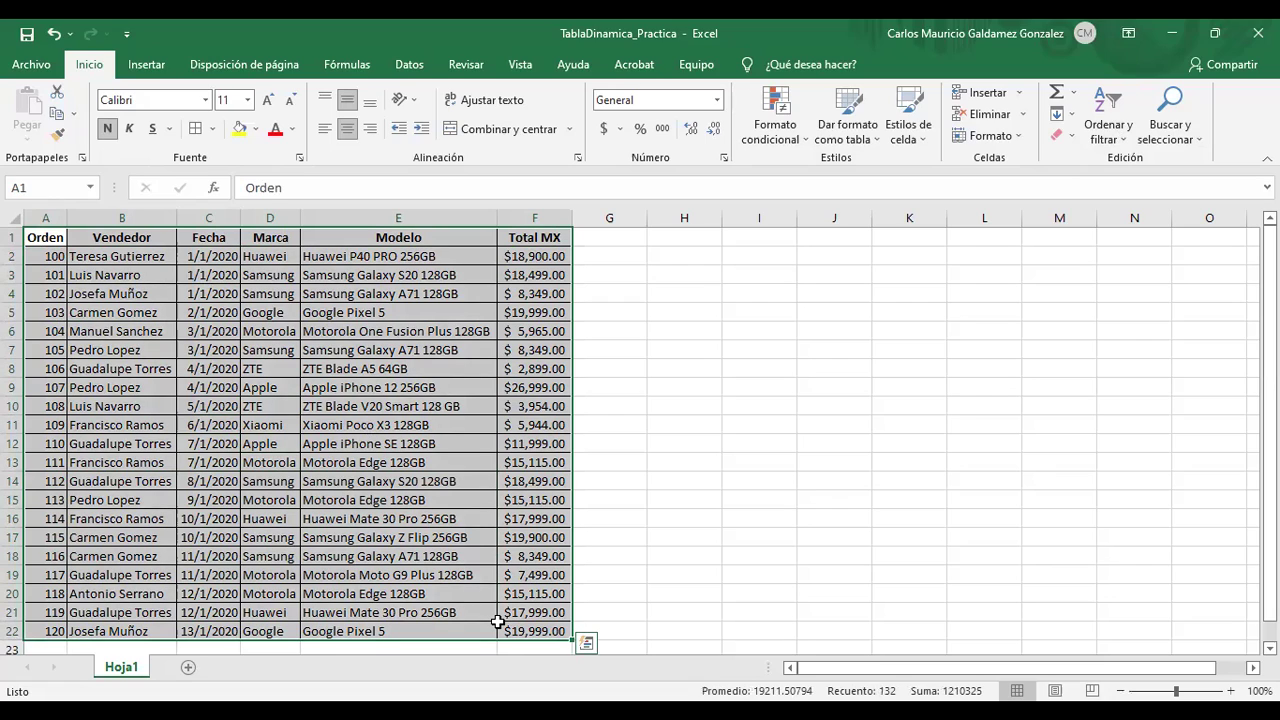
left_click(147, 66)
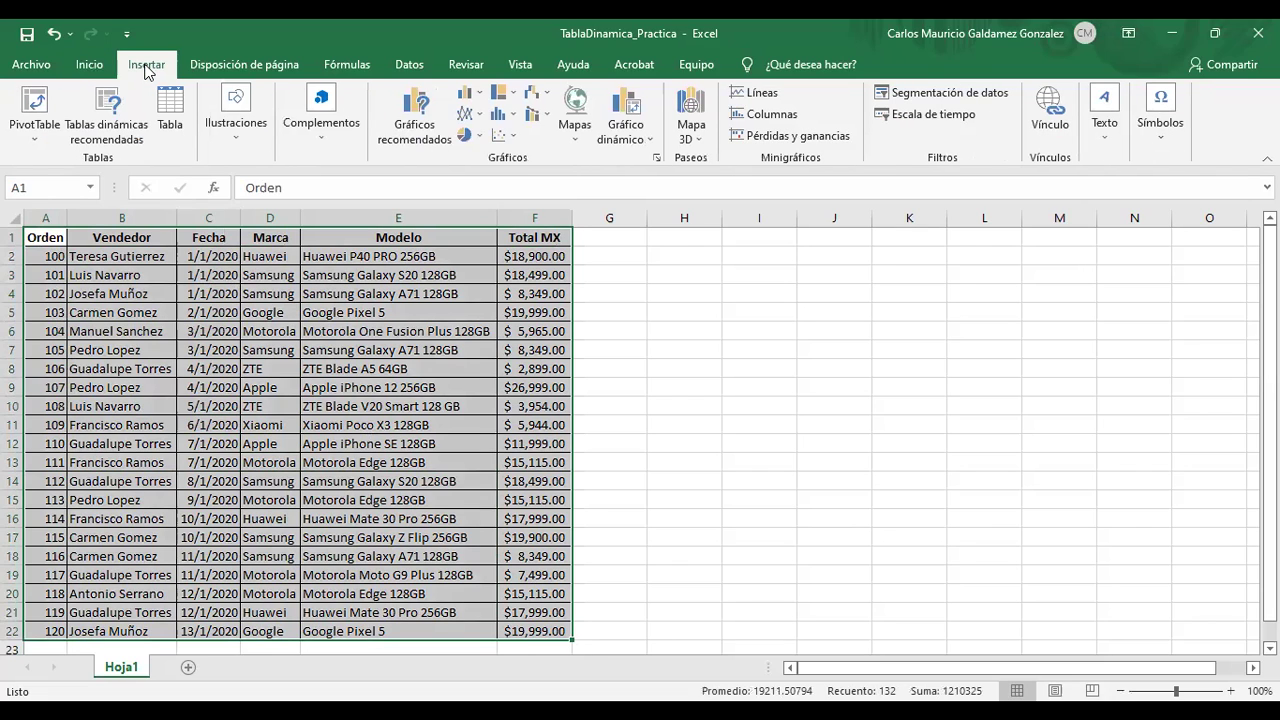
left_click(113, 129)
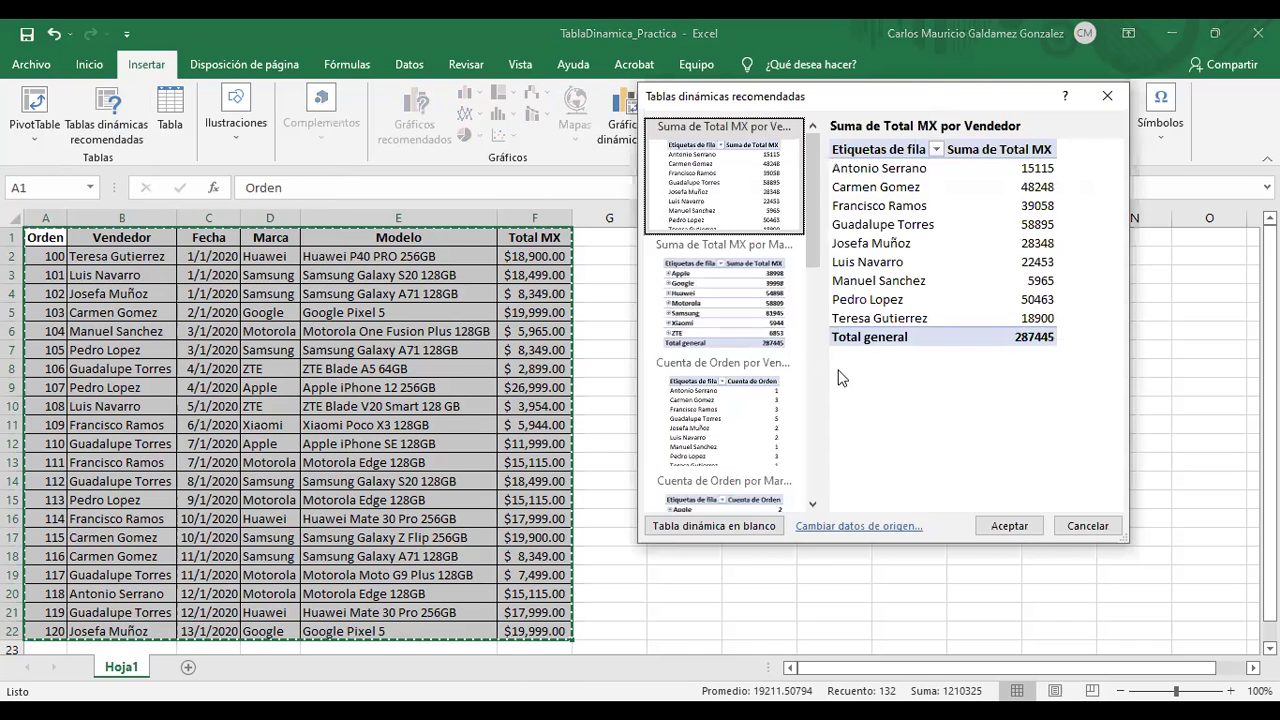
left_click(839, 529)
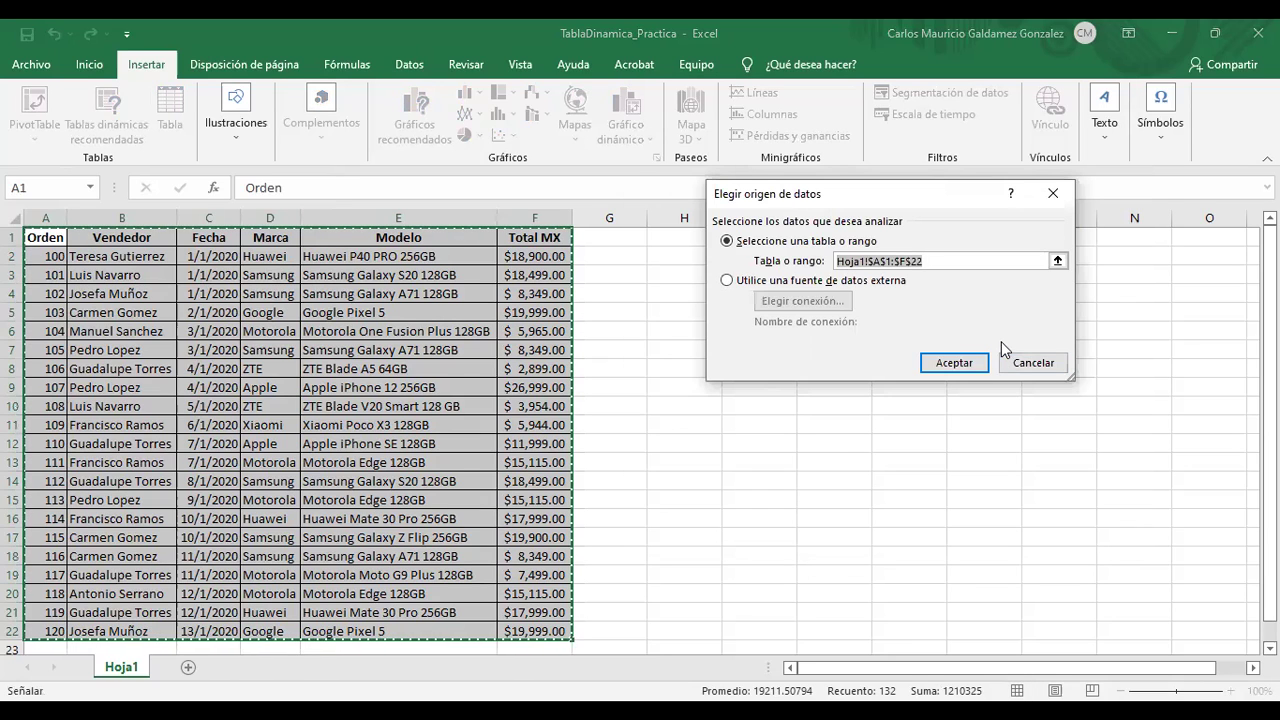
left_click(1022, 364)
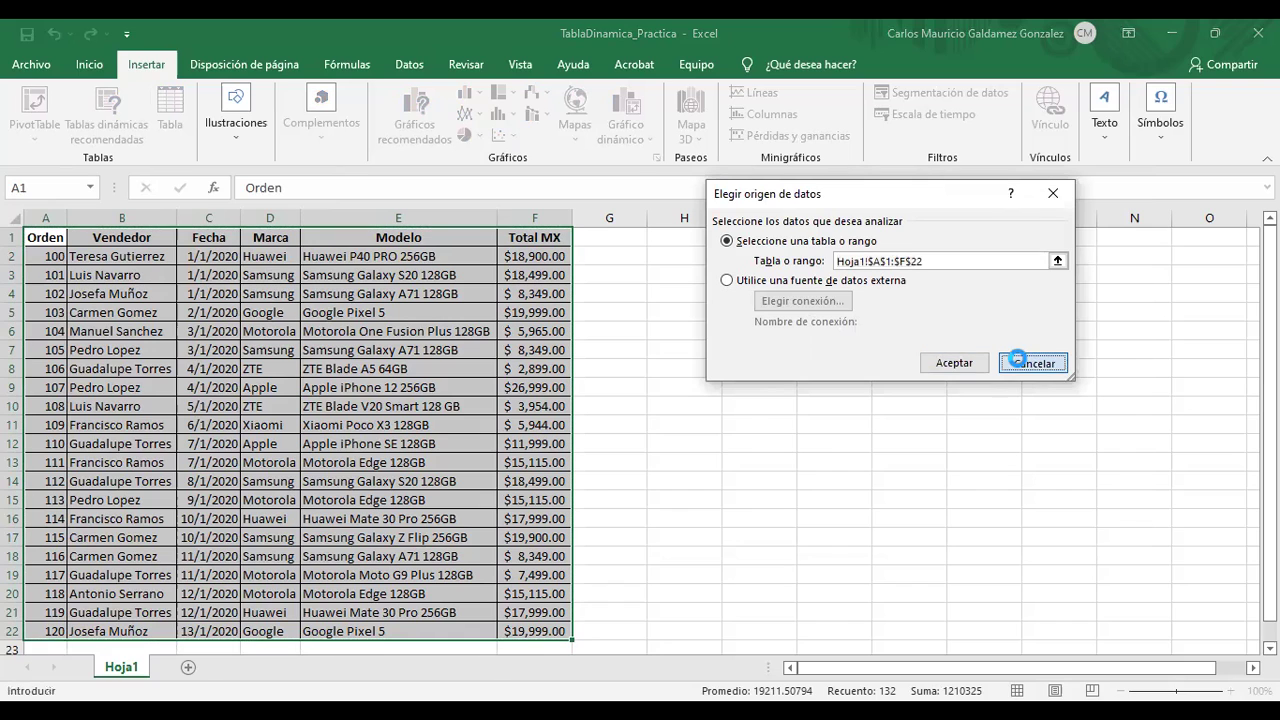
Preview the recommended pivot tables, including Suma de Total MX por Marca and Suma de Orden por Modelo
left_click_drag(814, 230, 826, 147)
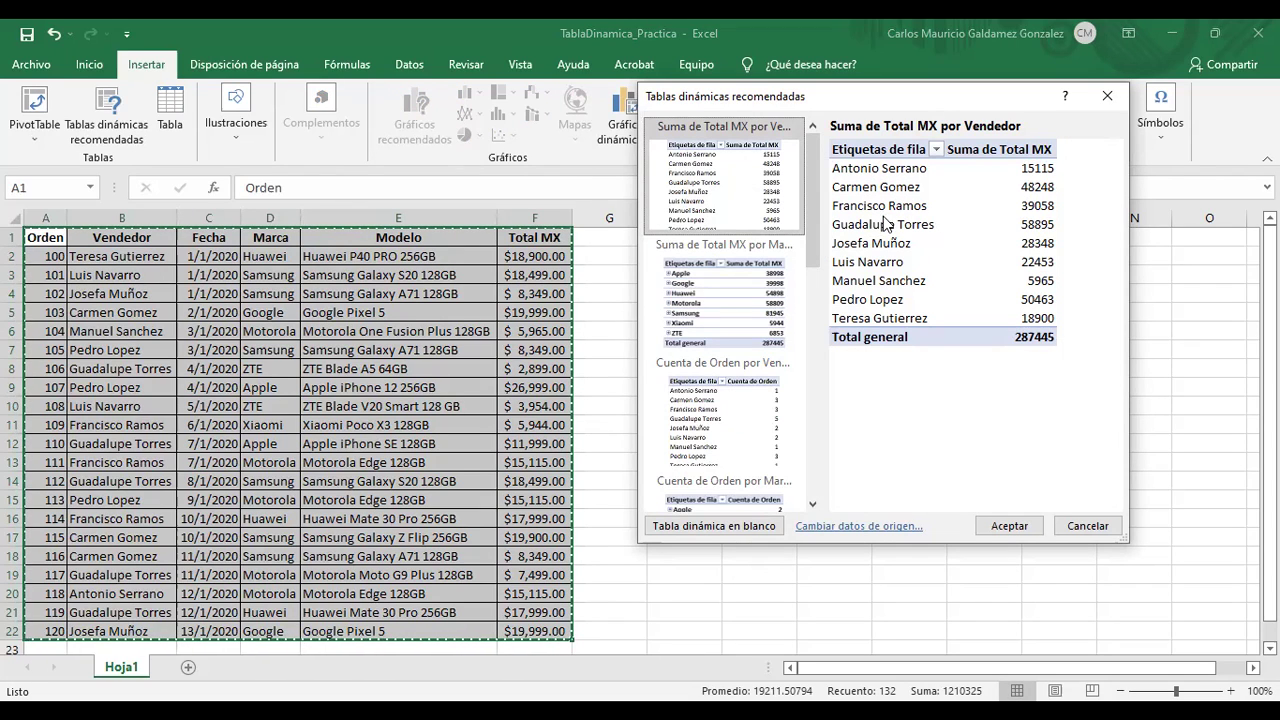
left_click(725, 316)
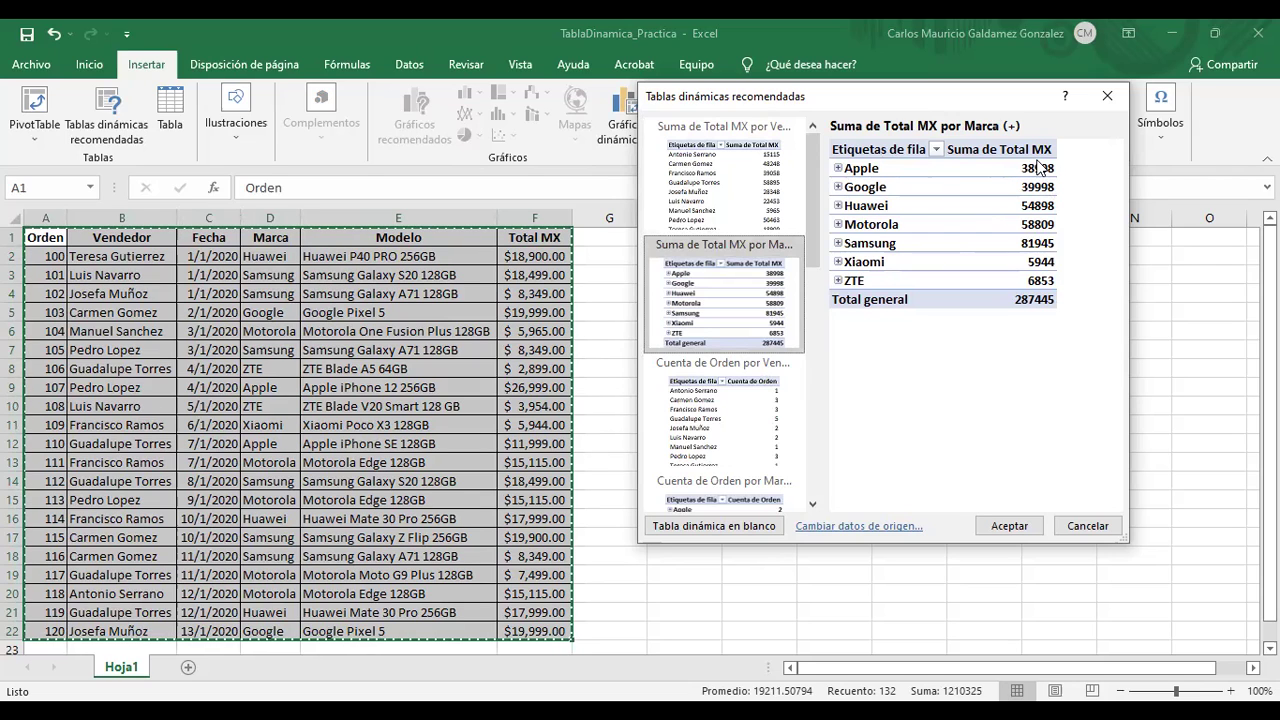
scroll(777, 406, "down", 5)
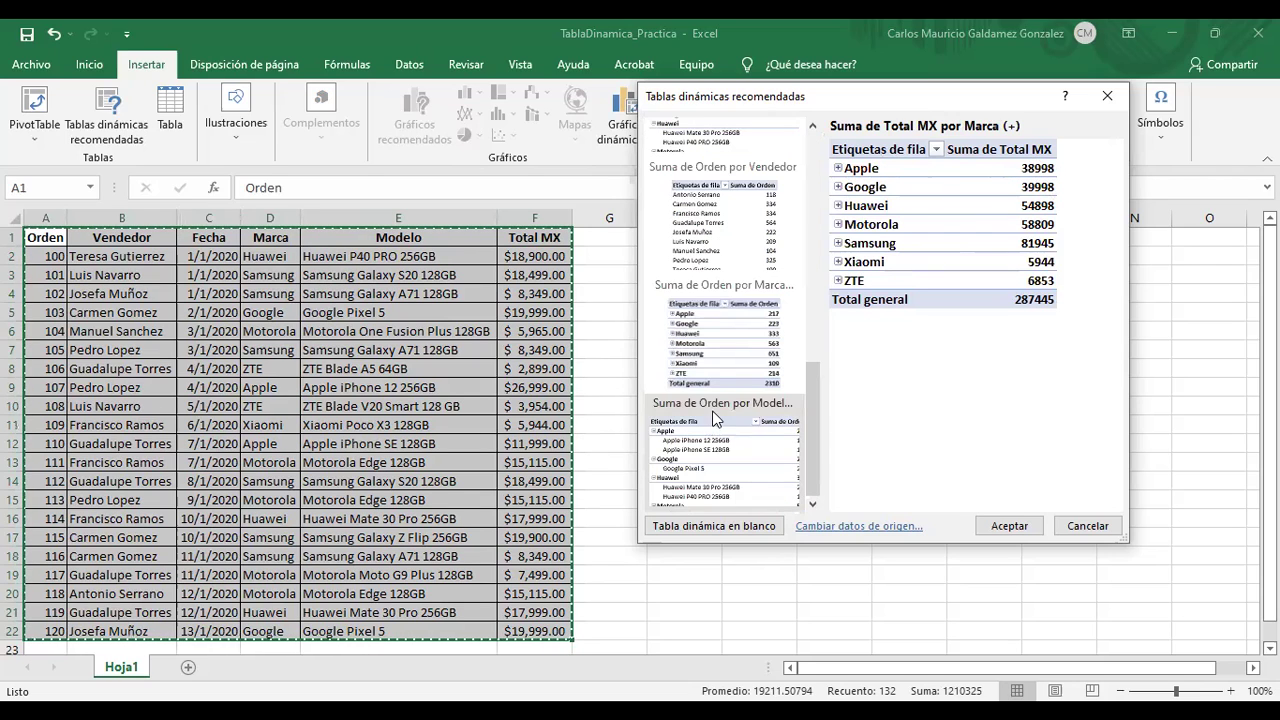
left_click(722, 332)
left_click(727, 450)
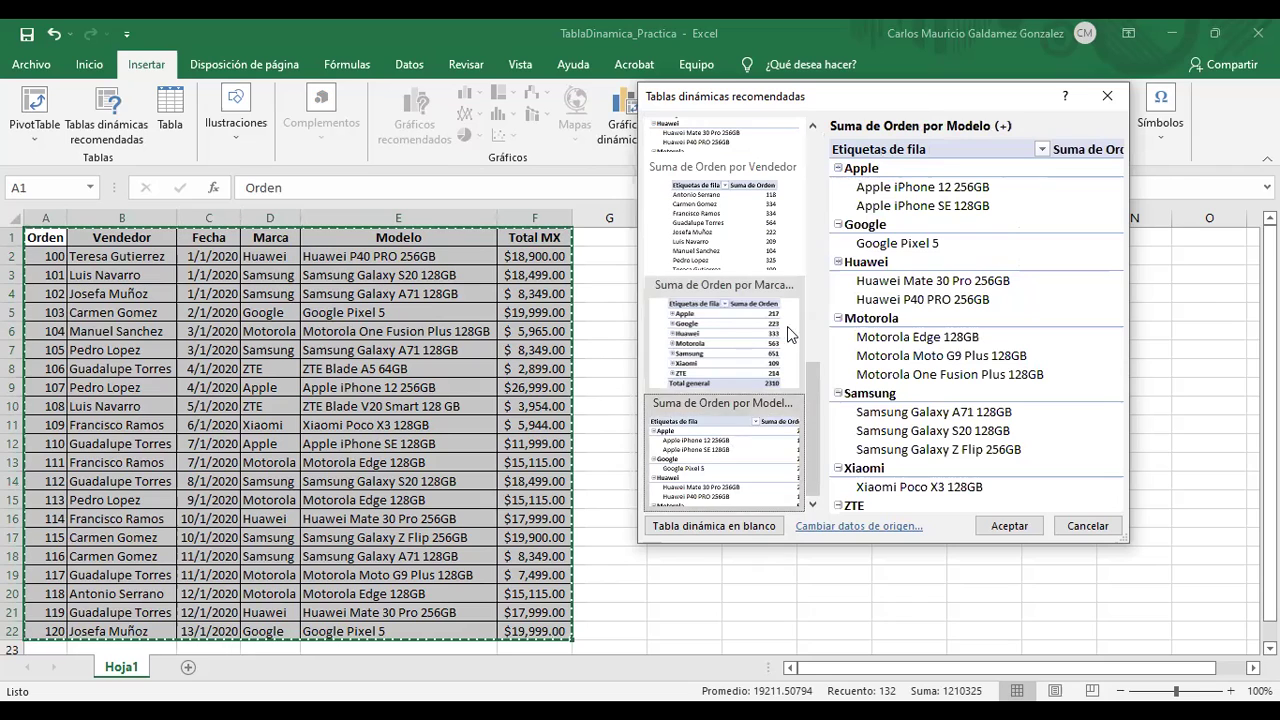
scroll(760, 300, "up", 5)
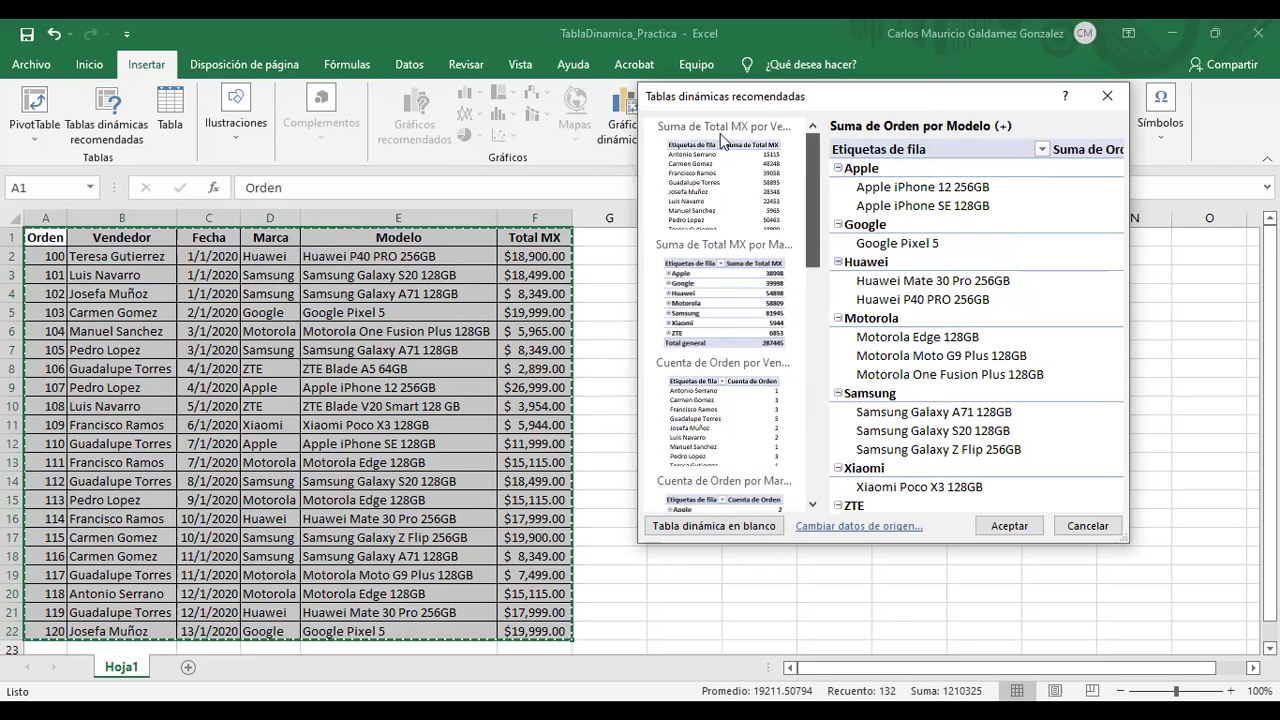
Insert a blank pivot table on a new sheet and select cell A3 inside it to show its field list
left_click(662, 527)
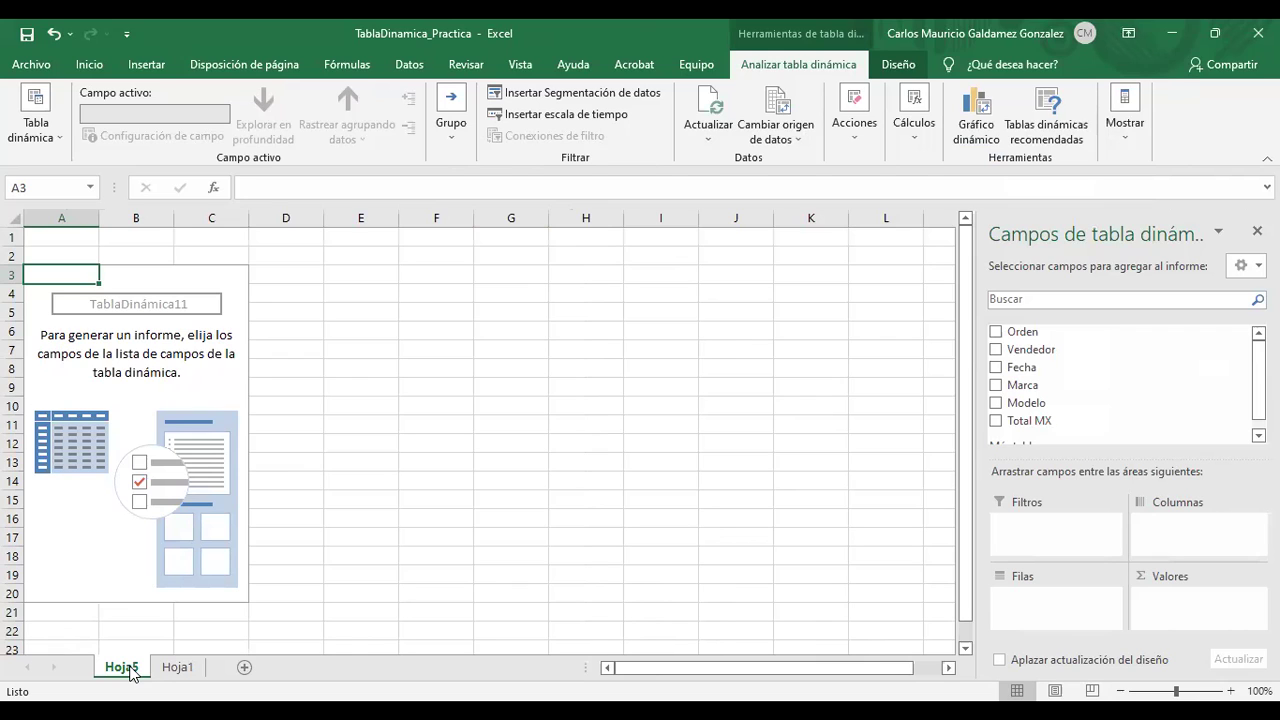
left_click(124, 295)
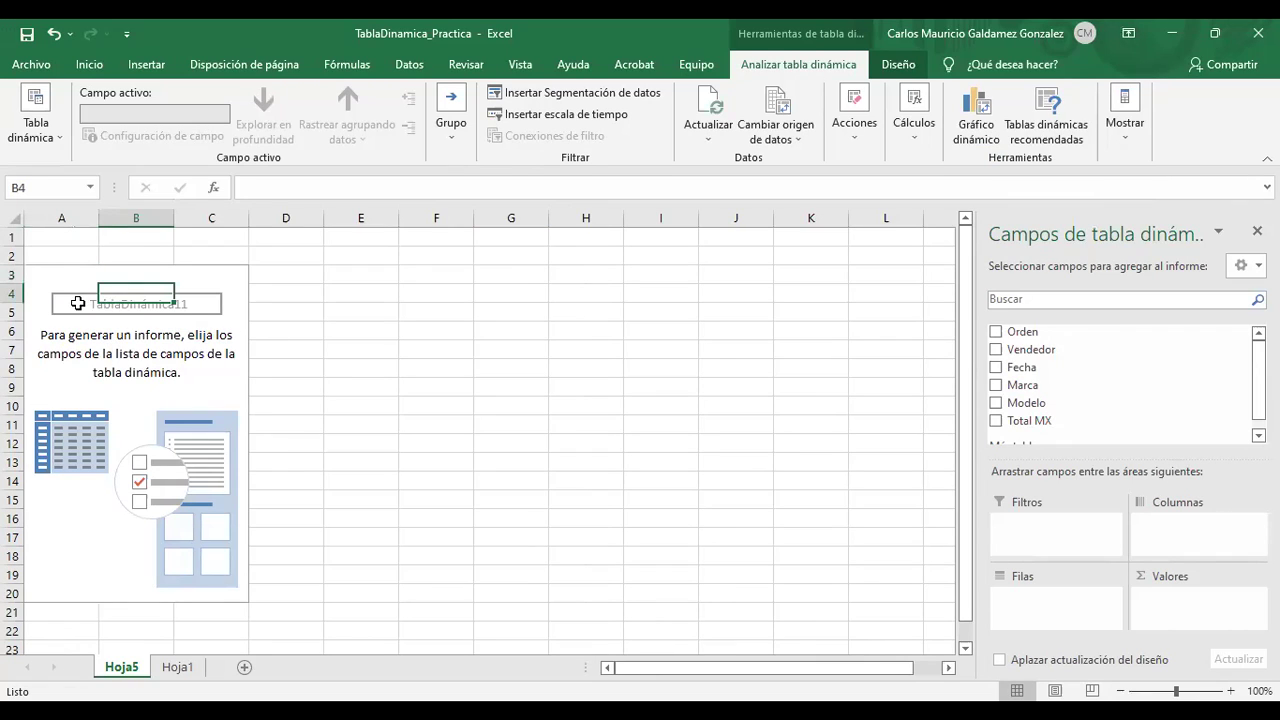
left_click(86, 520)
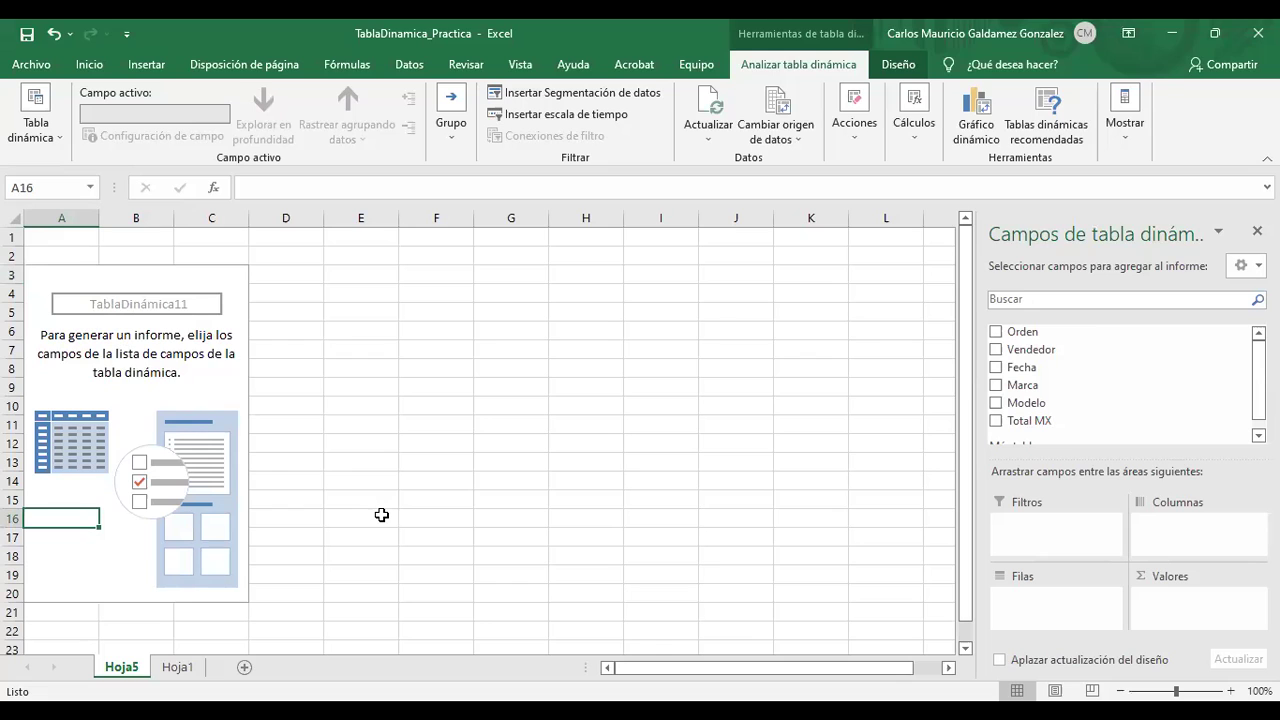
left_click(42, 276)
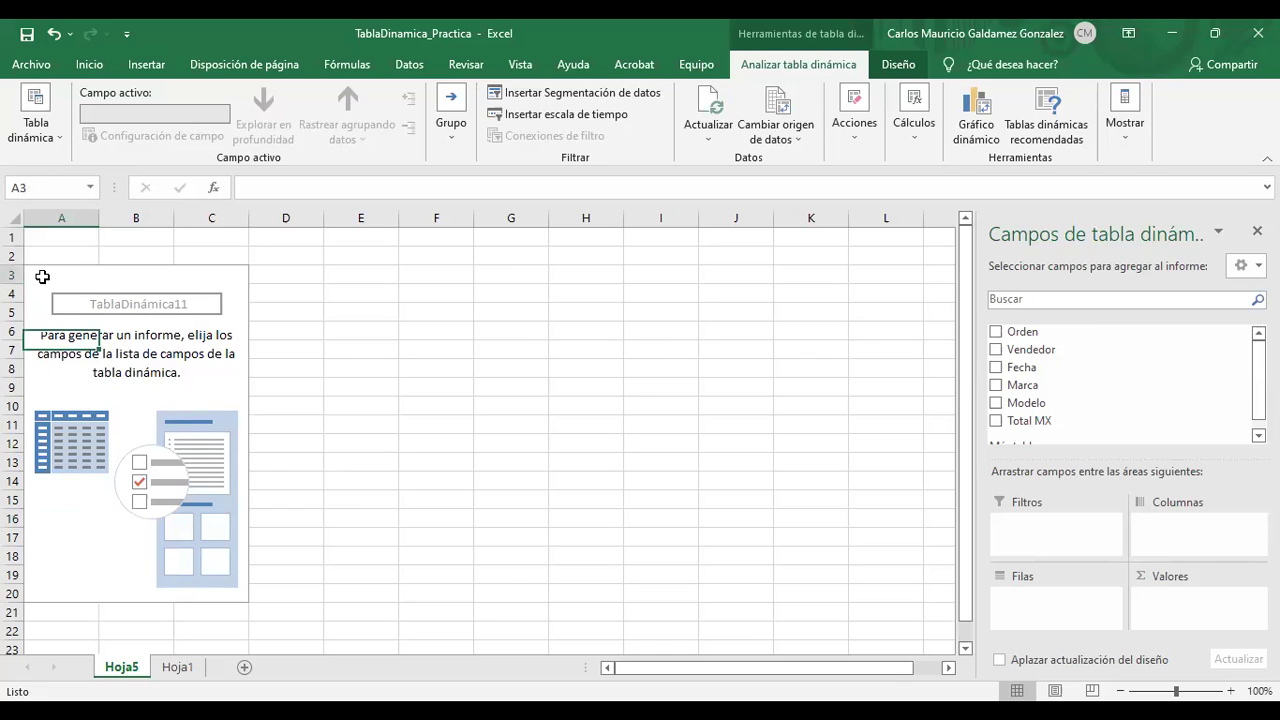
left_click(511, 480)
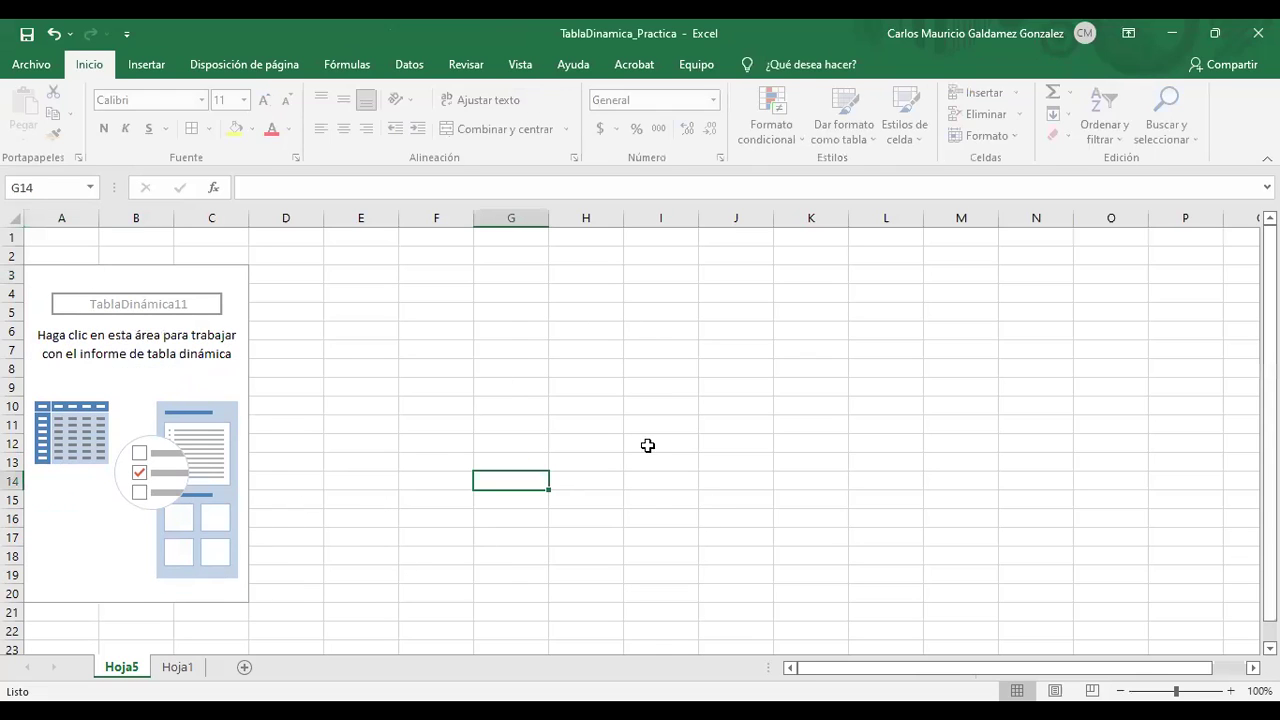
left_click(54, 272)
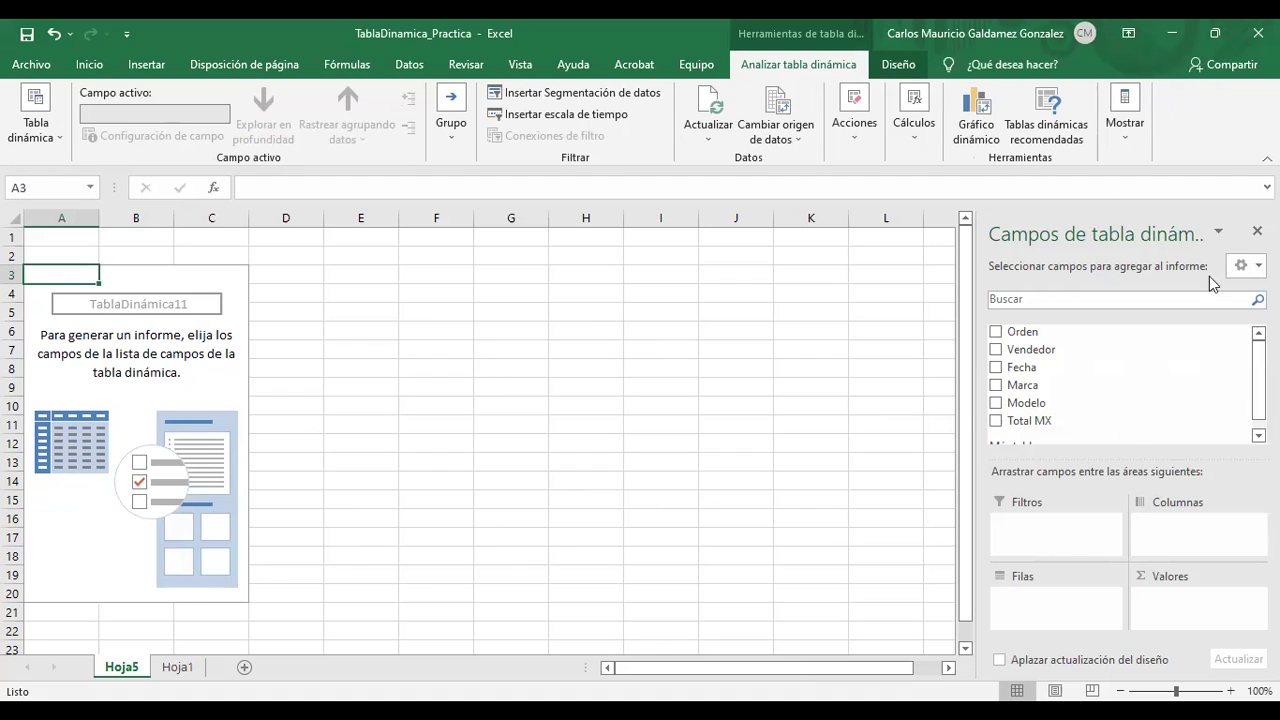
left_click(367, 329)
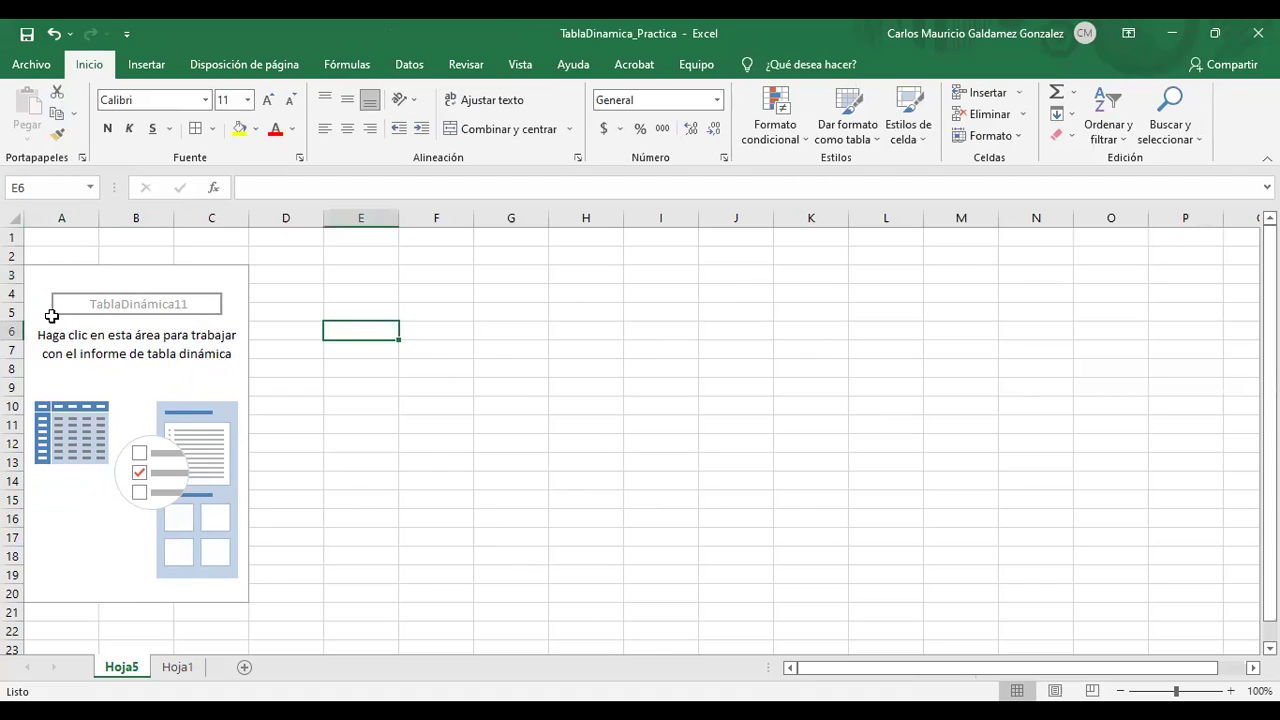
left_click(30, 275)
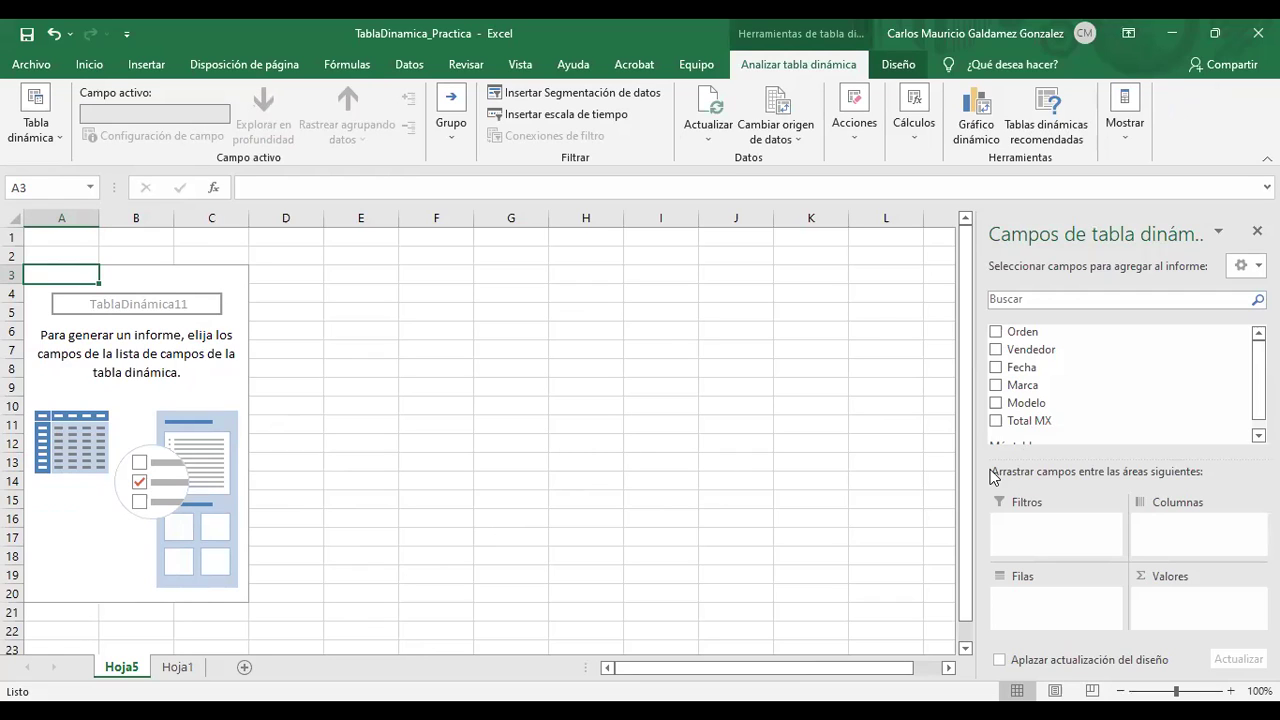
Place the Vendedor field in the pivot table's Filtros area and the Fecha field in its Filas area
left_click_drag(1000, 358, 1018, 531)
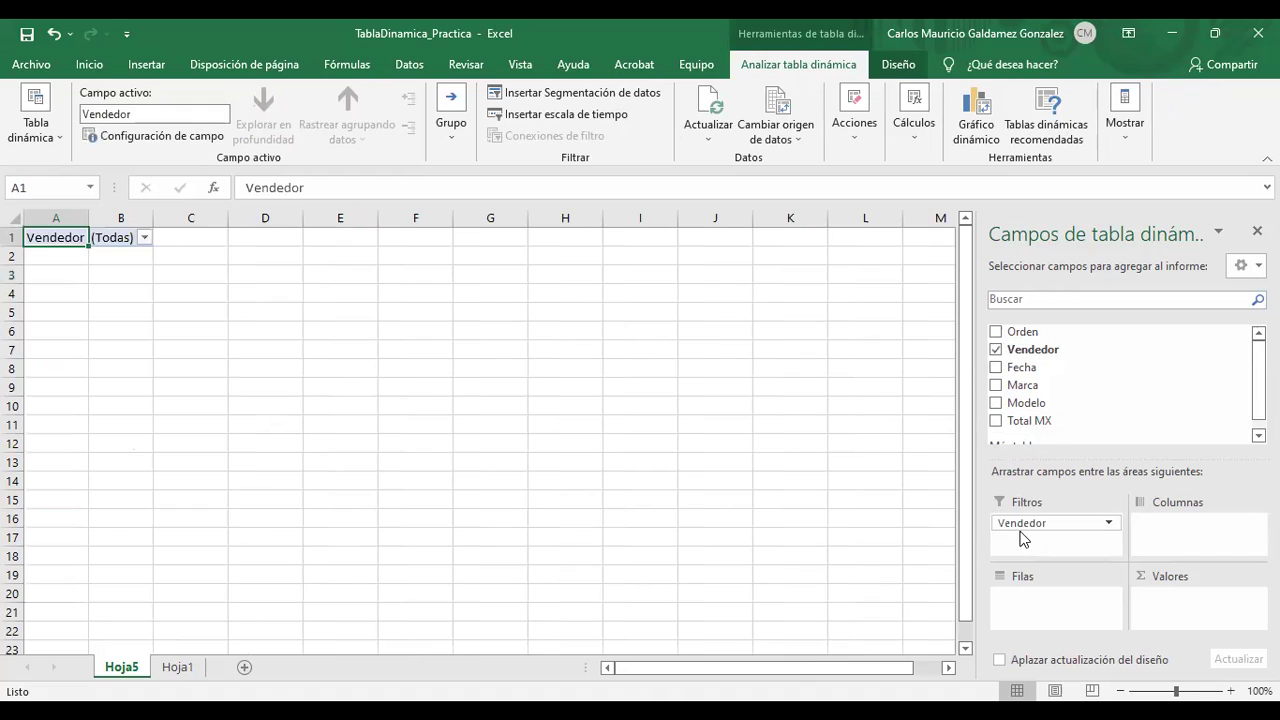
left_click(145, 238)
left_click(145, 238)
left_click_drag(998, 373, 1045, 597)
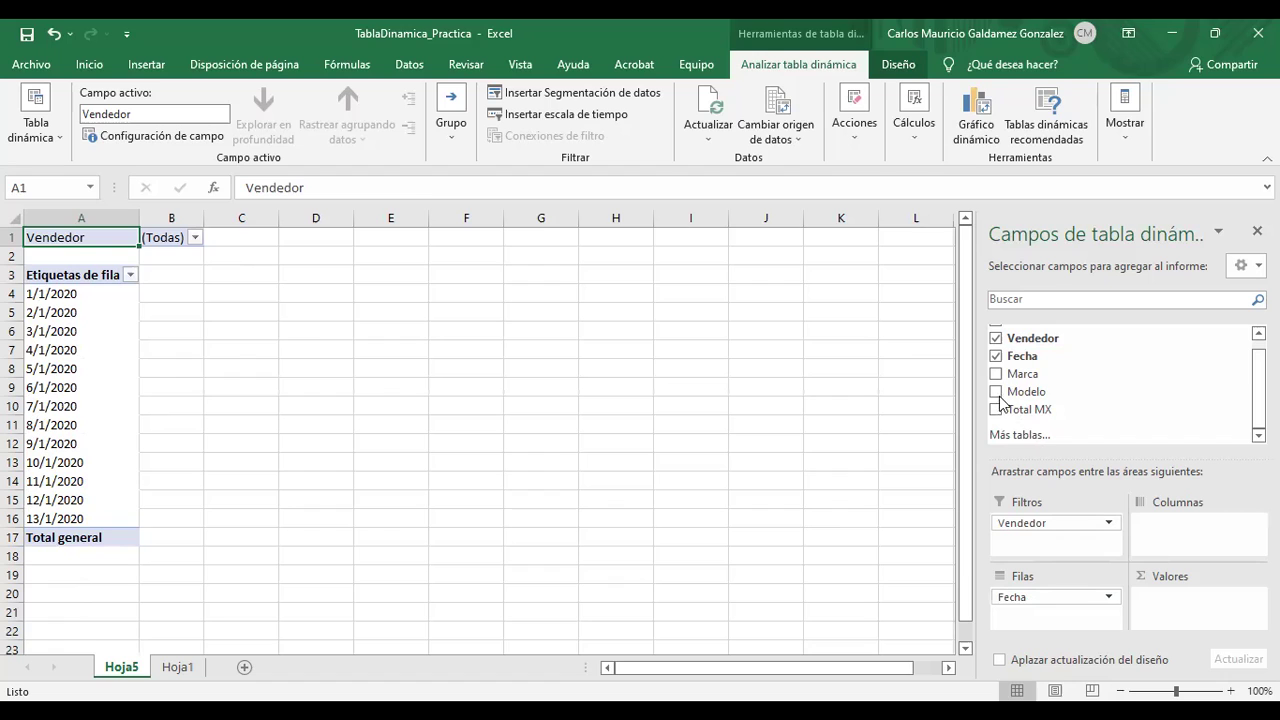
Place the Modelo field in the pivot table's Columnas area and sum the Total MX field in its Valores area
left_click_drag(996, 400, 1187, 536)
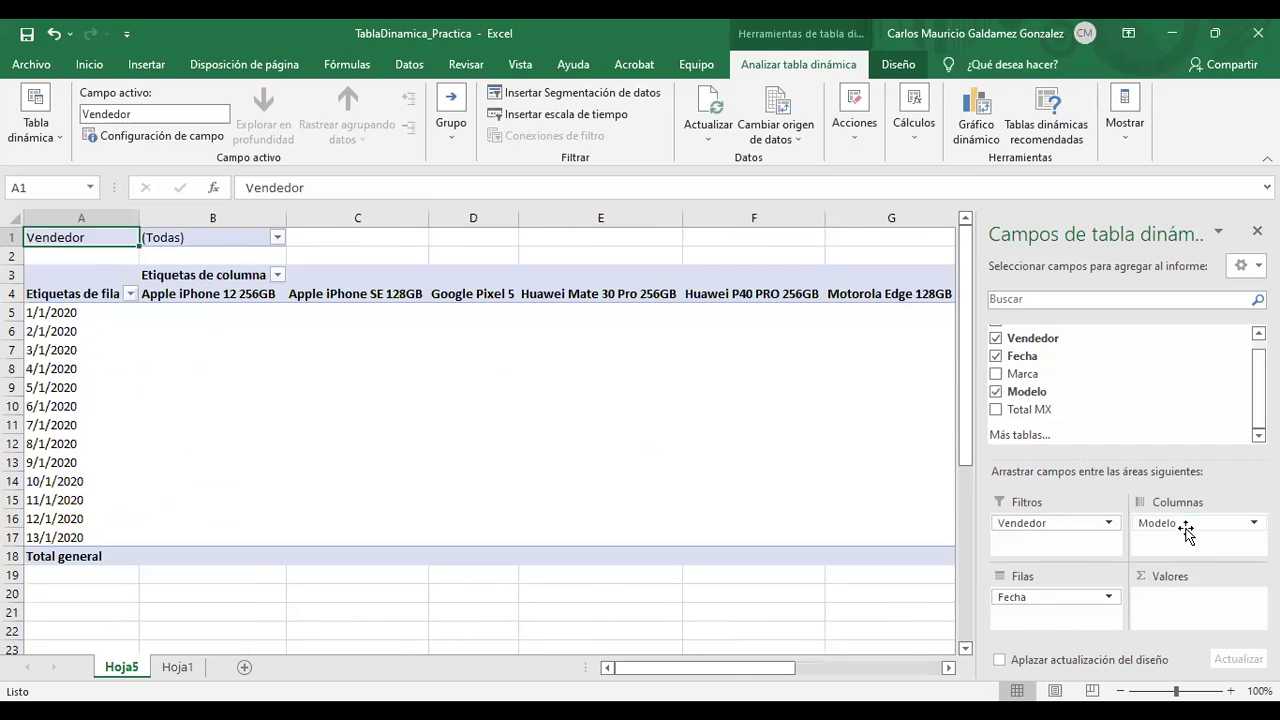
left_click(1003, 412)
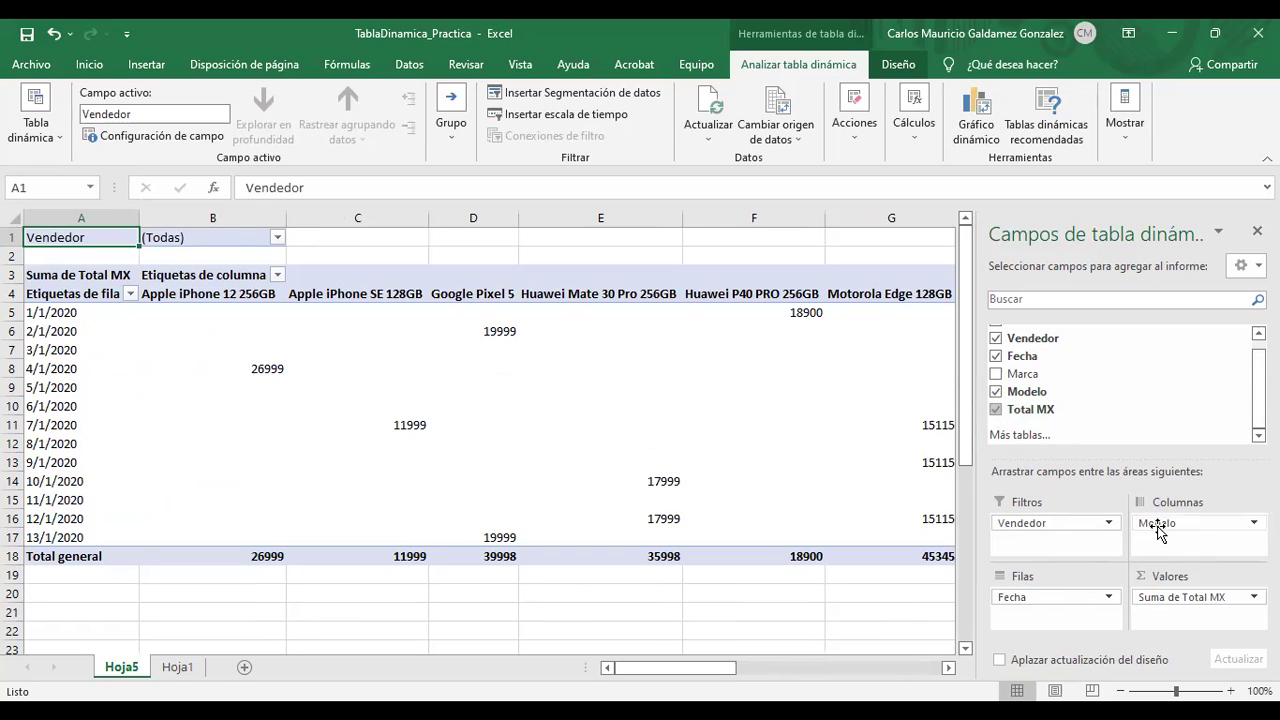
Replace Modelo with Marca in the pivot table's Columnas area and remove Vendedor from its Filtros area
left_click_drag(1158, 532, 1150, 418)
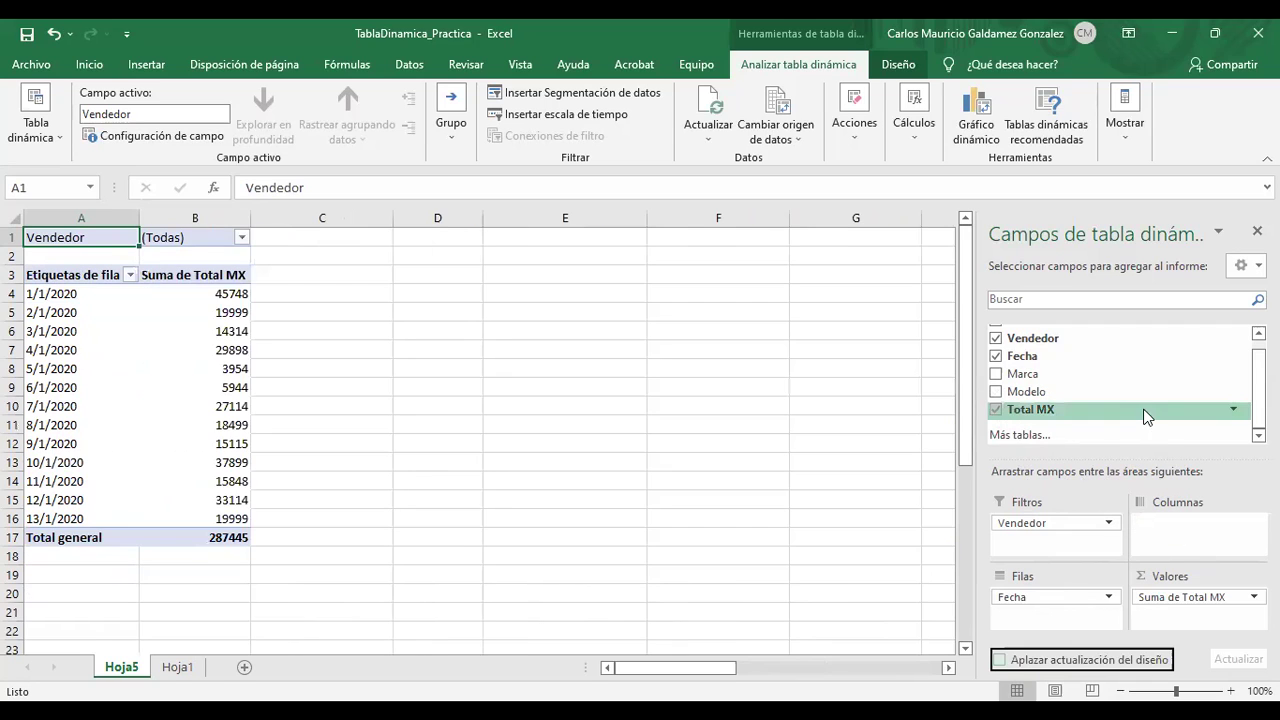
left_click_drag(995, 381, 1162, 530)
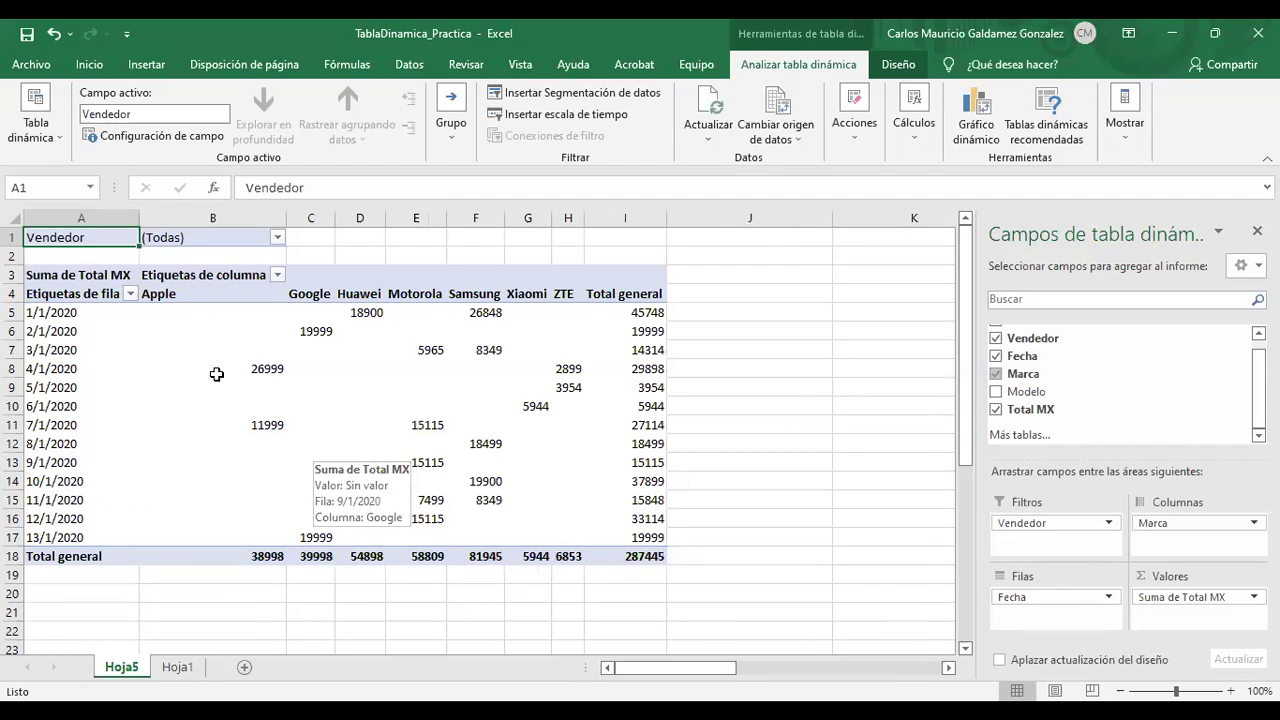
left_click_drag(1020, 523, 1048, 430)
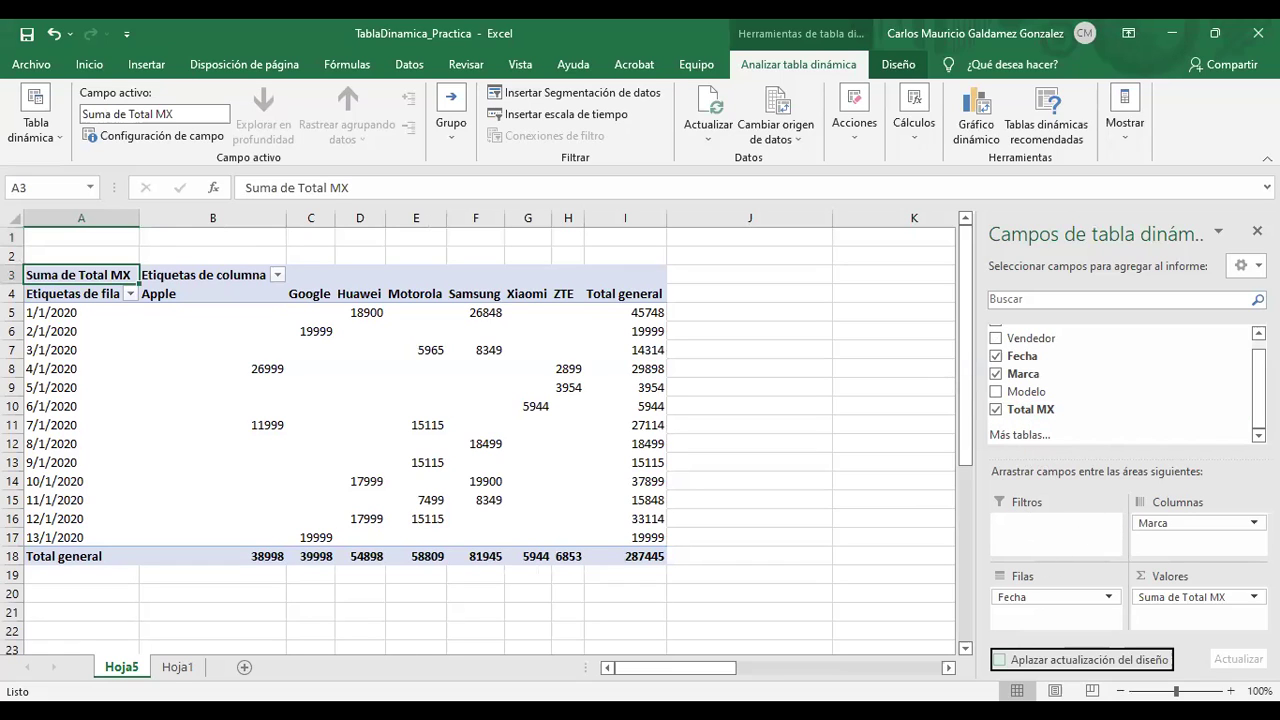
Examine the Huawei and Samsung sales and the general total in the 1/1/2020 row of the pivot table
left_click(62, 314)
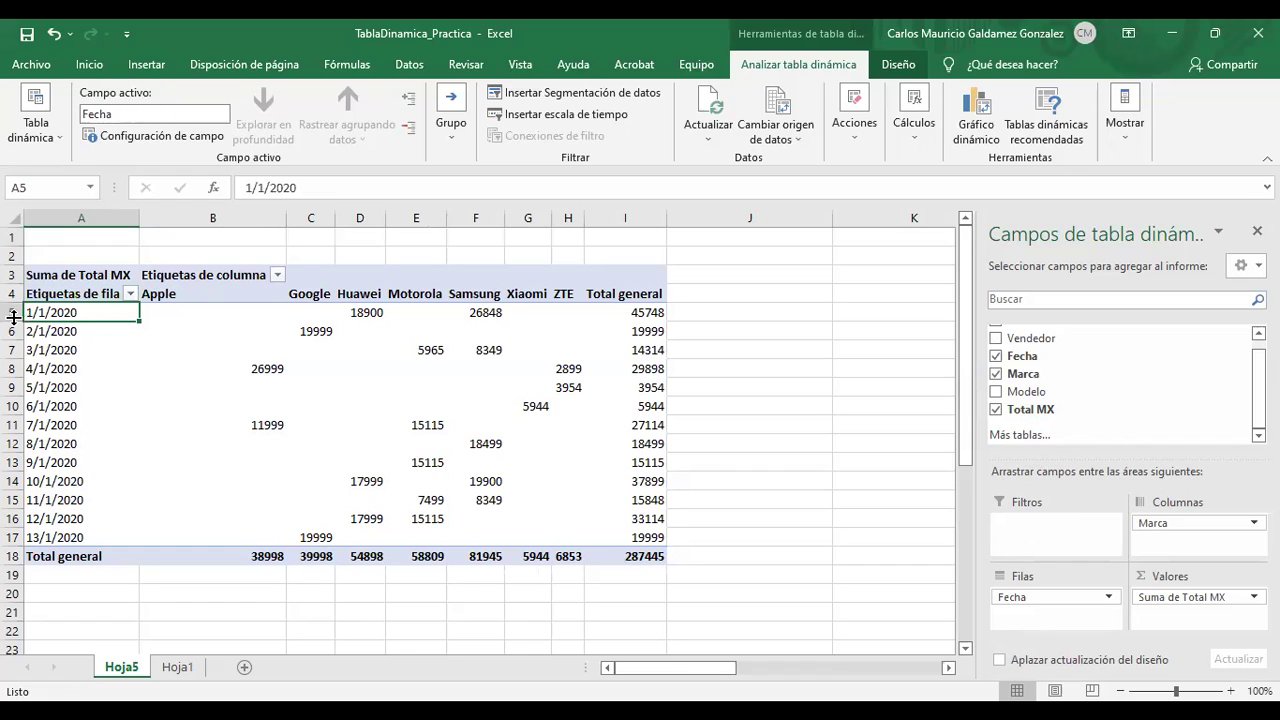
left_click_drag(368, 313, 485, 313)
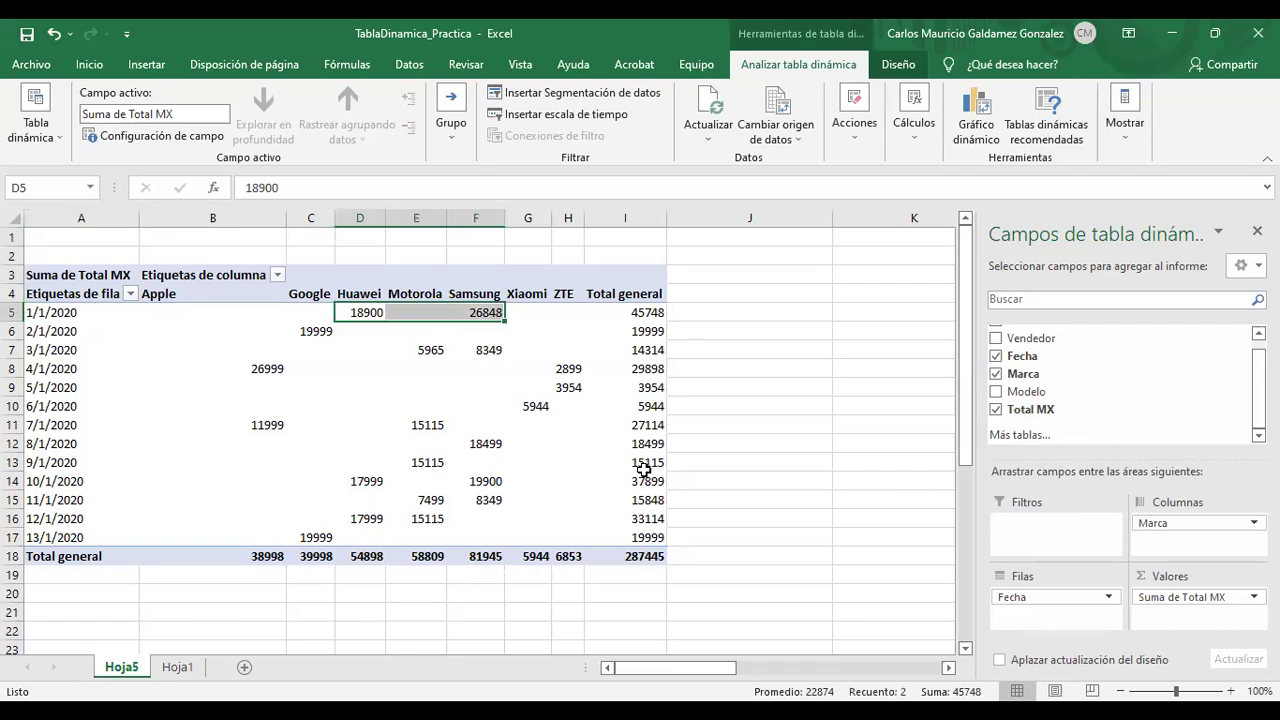
left_click(349, 314)
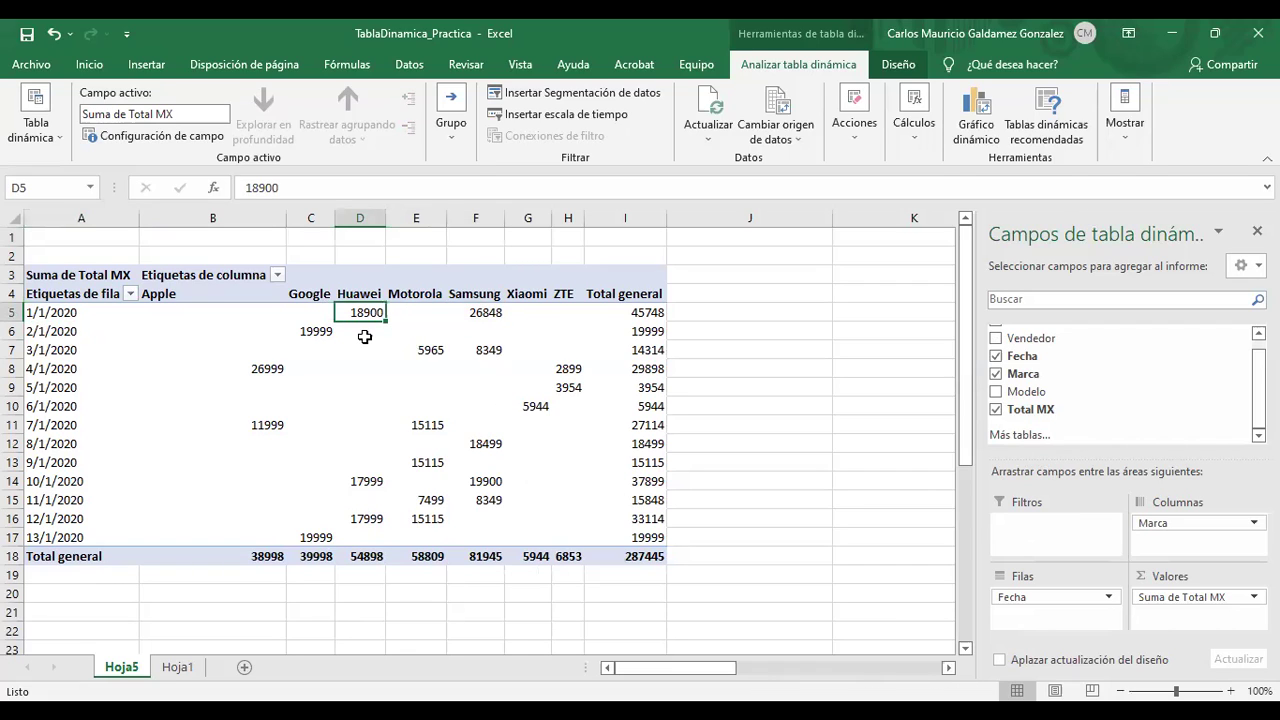
left_click(489, 313)
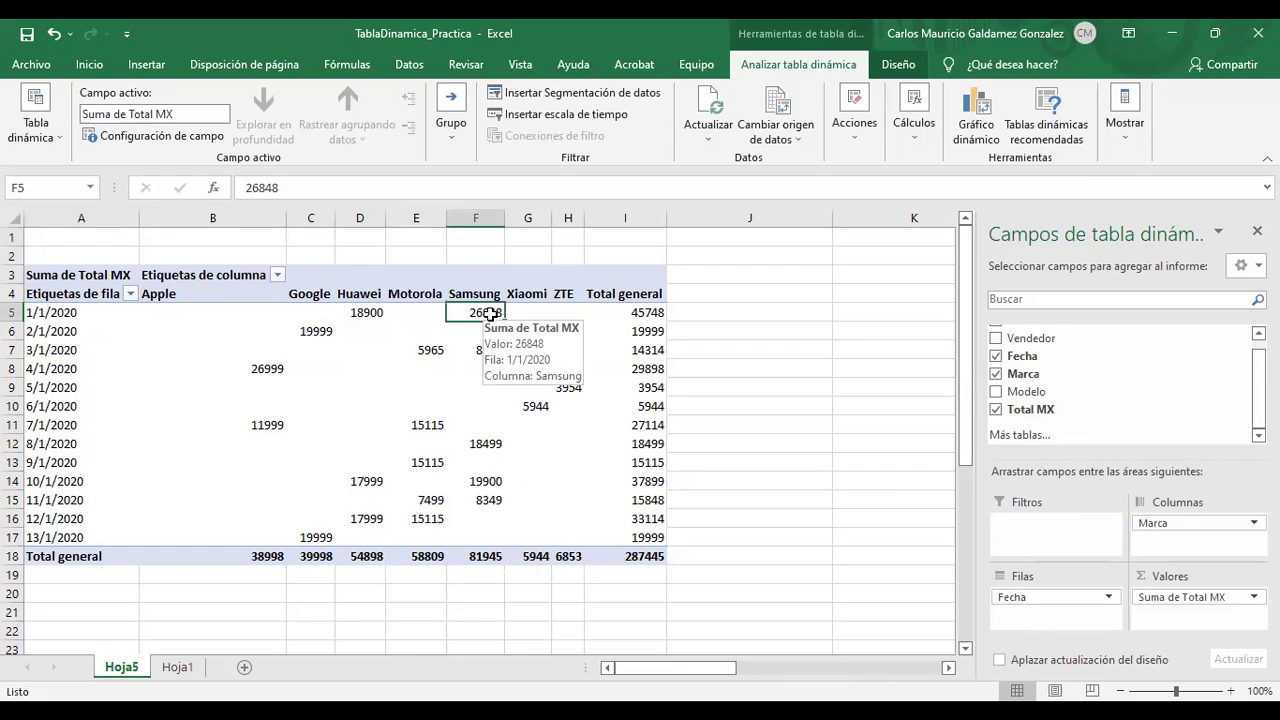
left_click(643, 310)
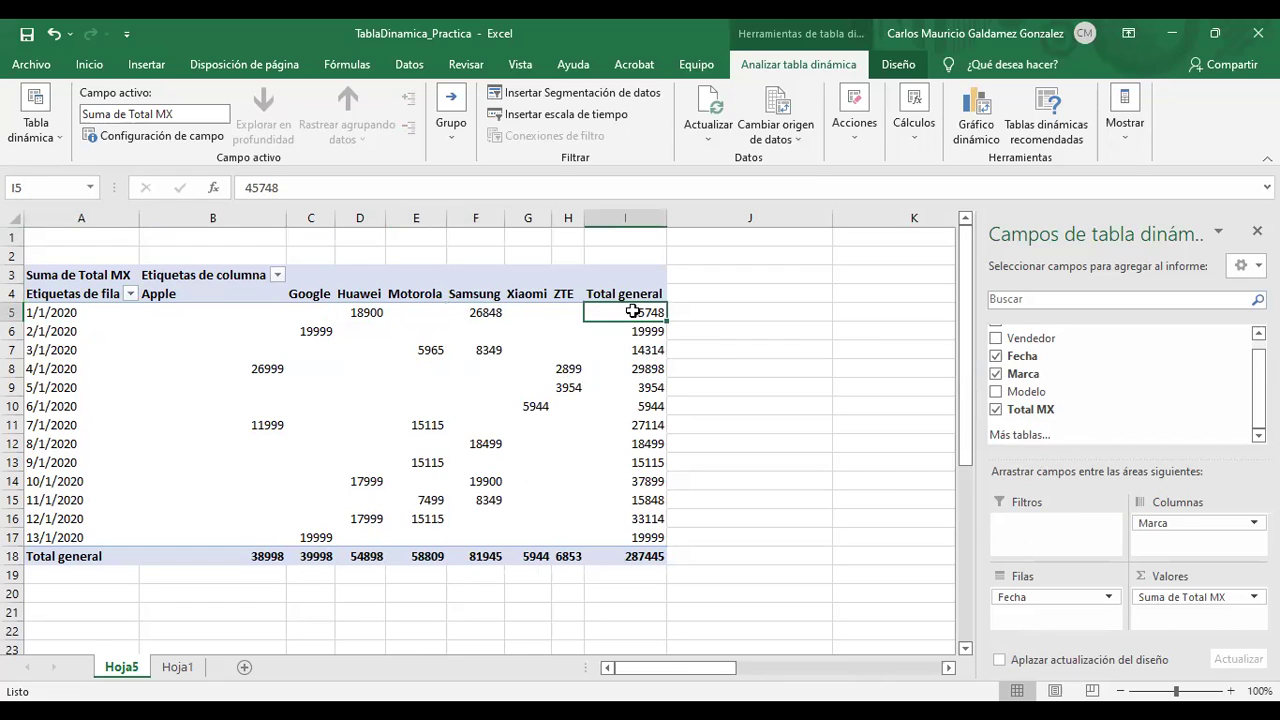
Apply the Contabilidad currency format to the pivot table amounts in B5:I18
left_click_drag(229, 309, 633, 558)
left_click(89, 64)
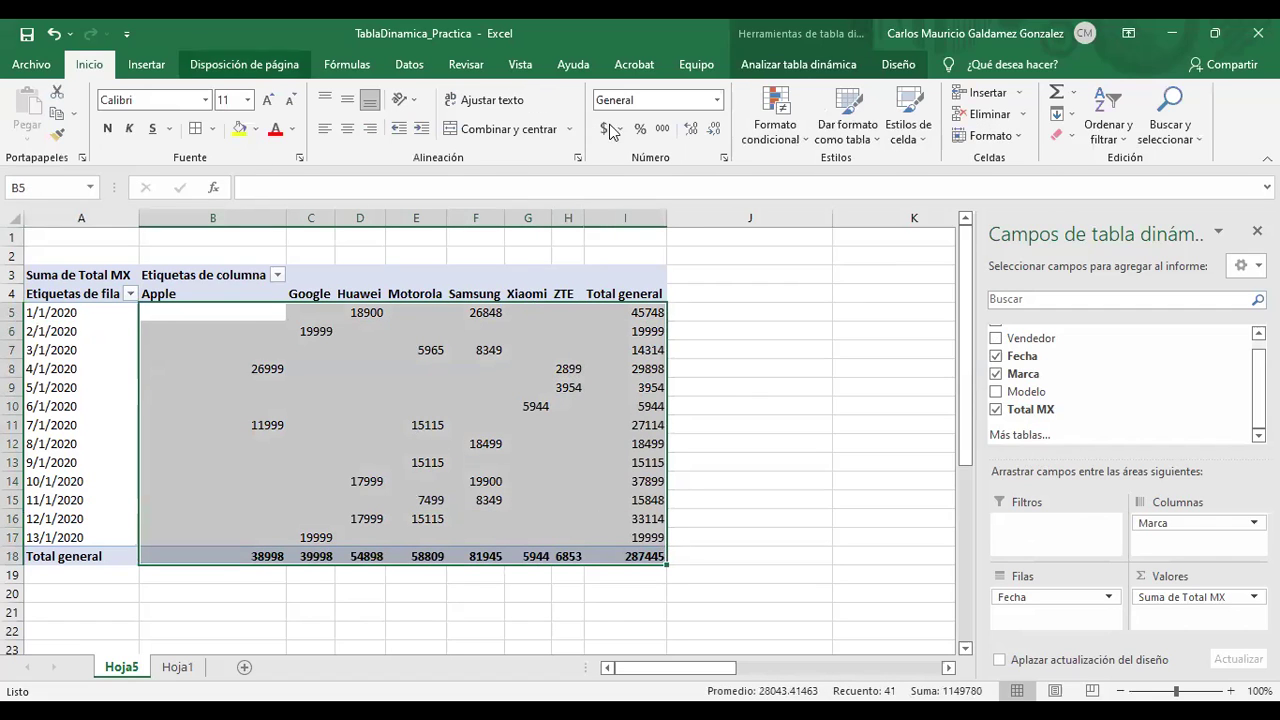
left_click(605, 131)
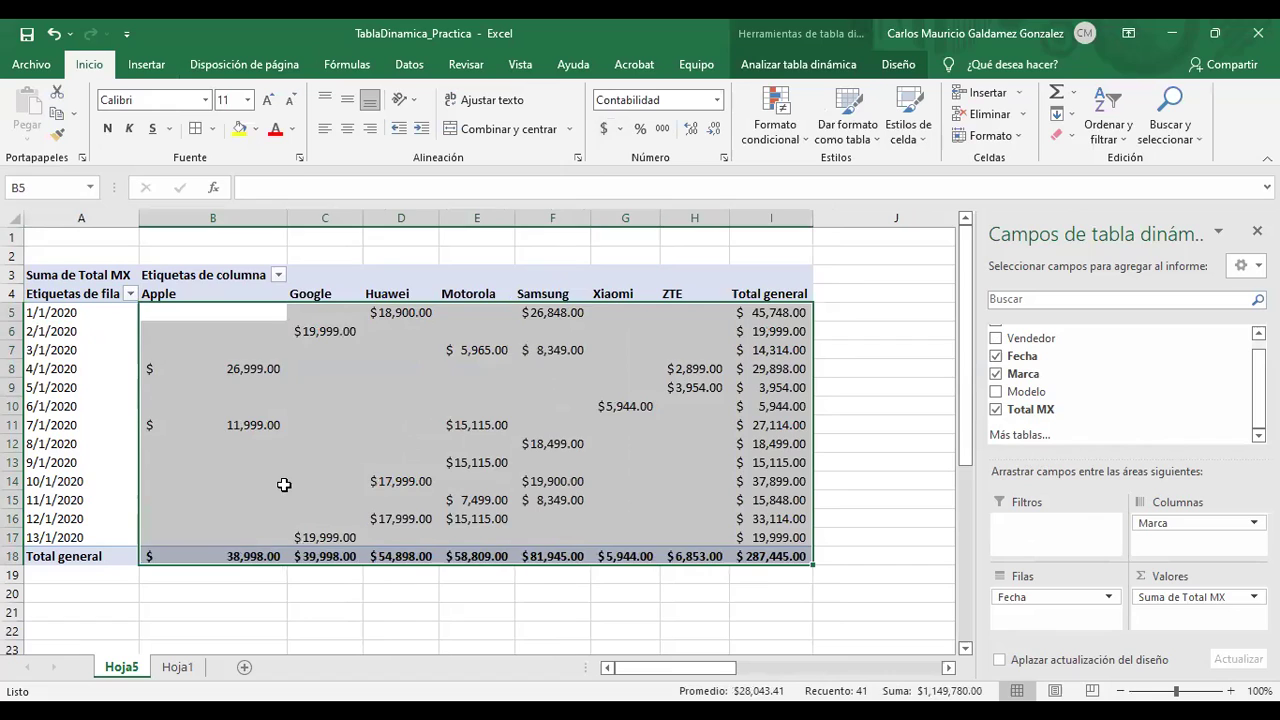
Narrow columns A and B and wrap the header text in cells A3 and B3
left_click(282, 483)
left_click_drag(285, 217, 197, 283)
left_click(182, 275)
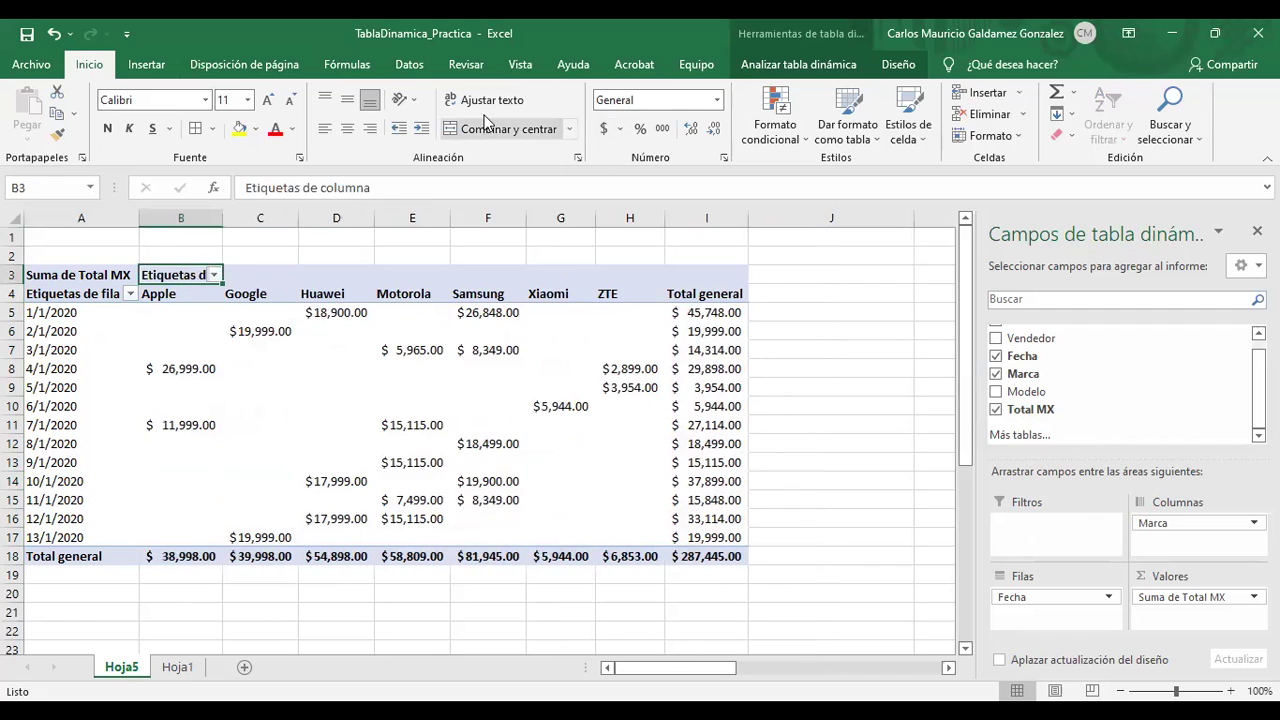
left_click(491, 100)
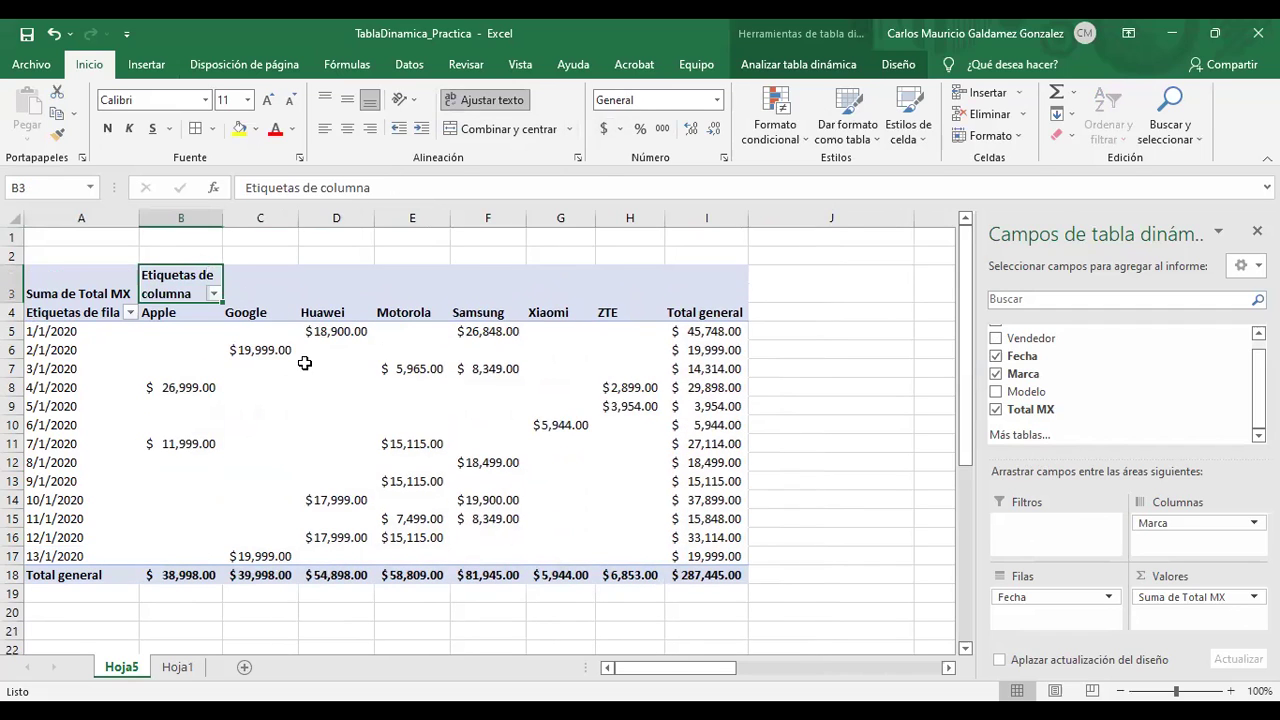
left_click(108, 264)
left_click_drag(141, 218, 109, 240)
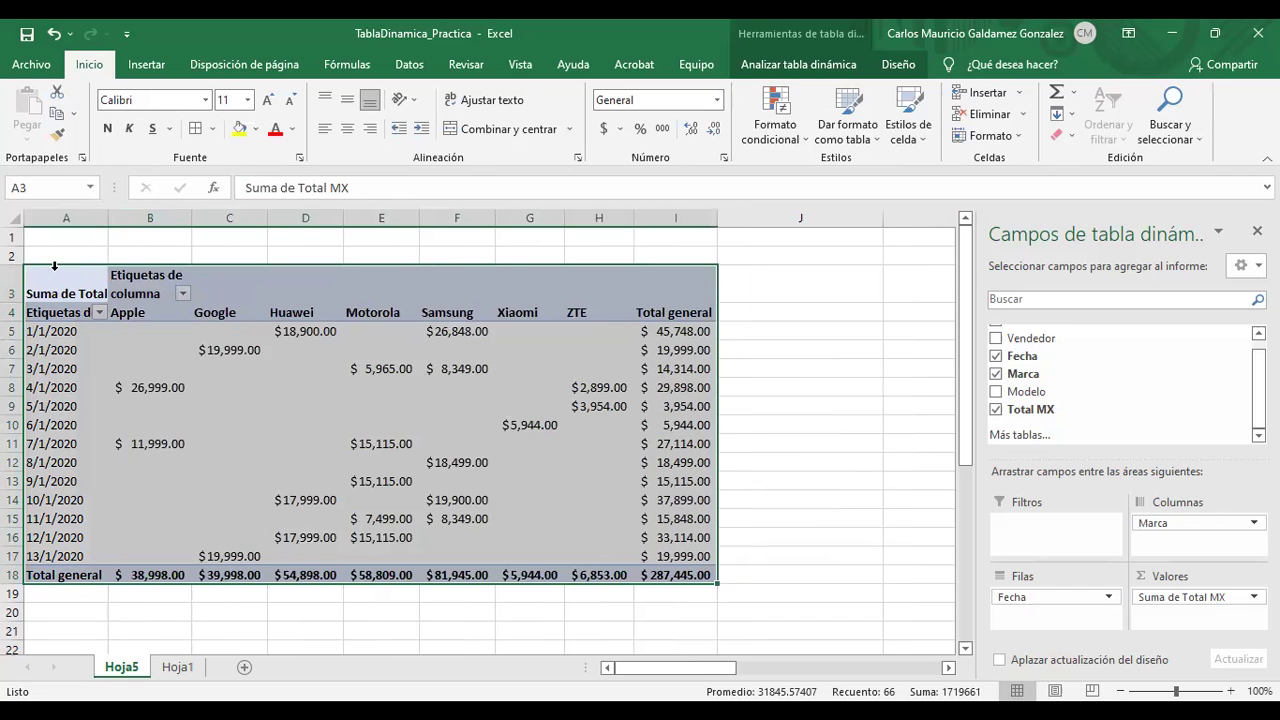
left_click(487, 101)
left_click(285, 425)
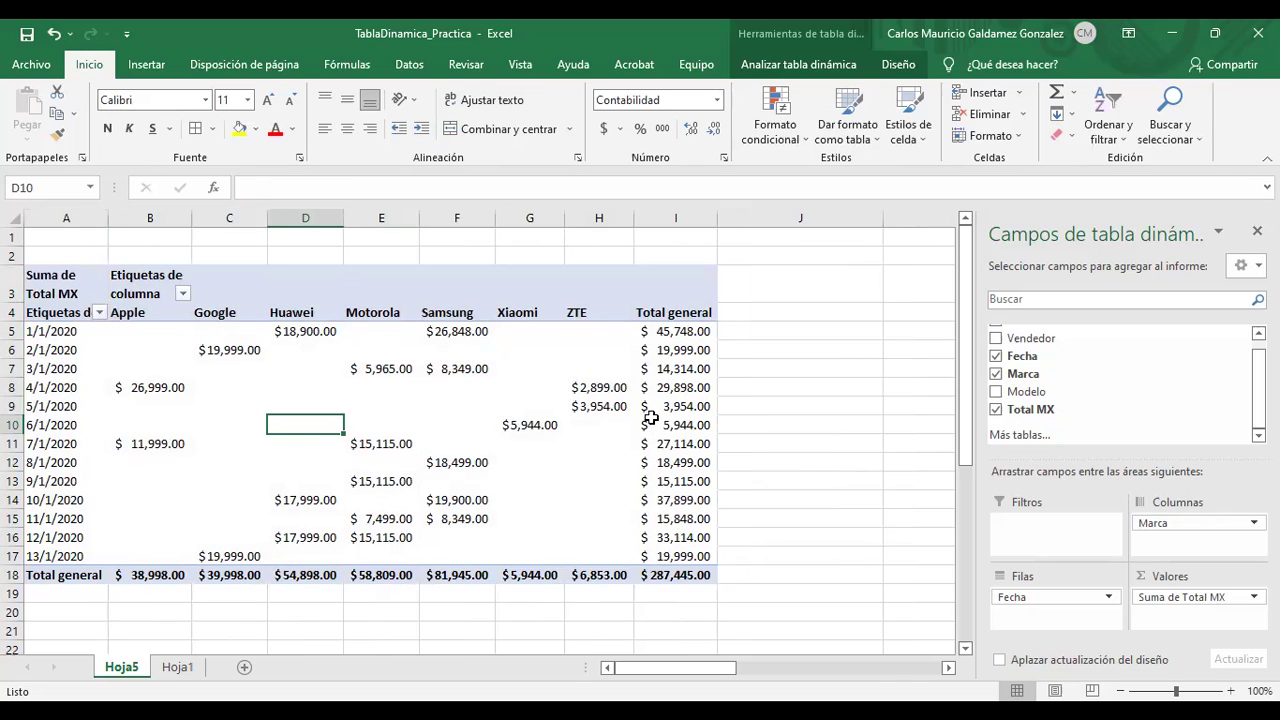
left_click(605, 406)
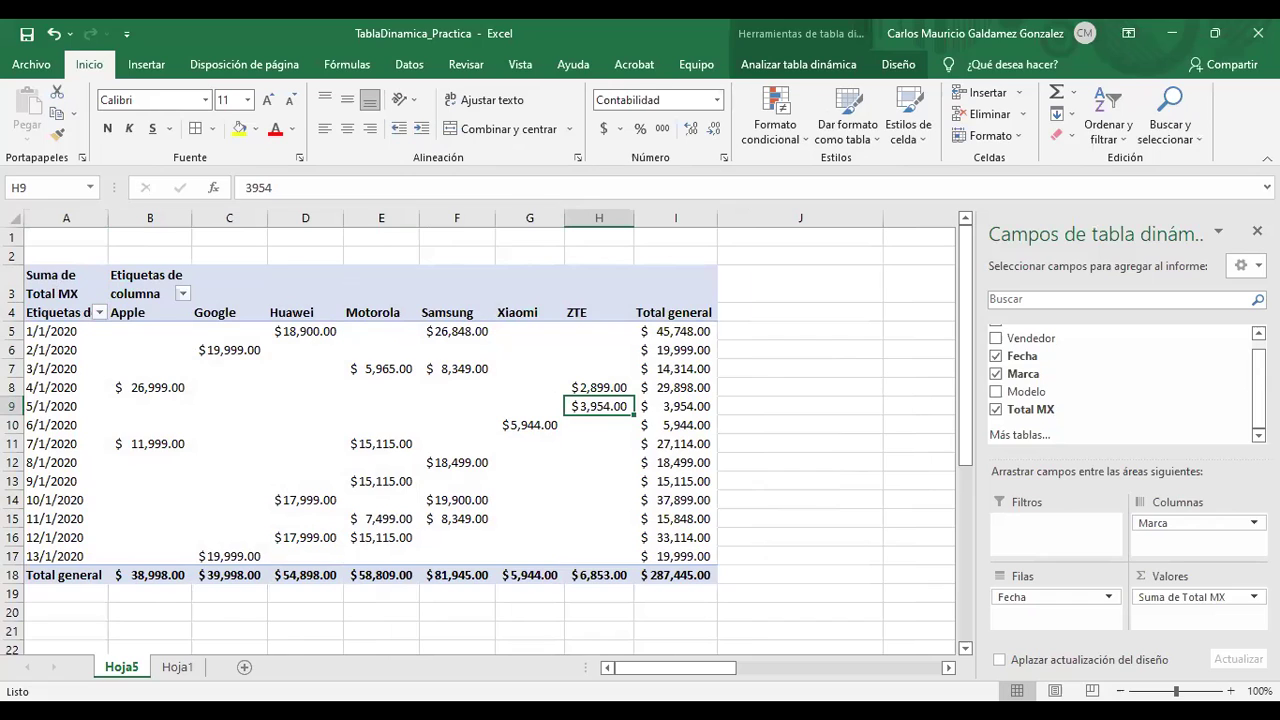
scroll(1245, 372, "up", 1)
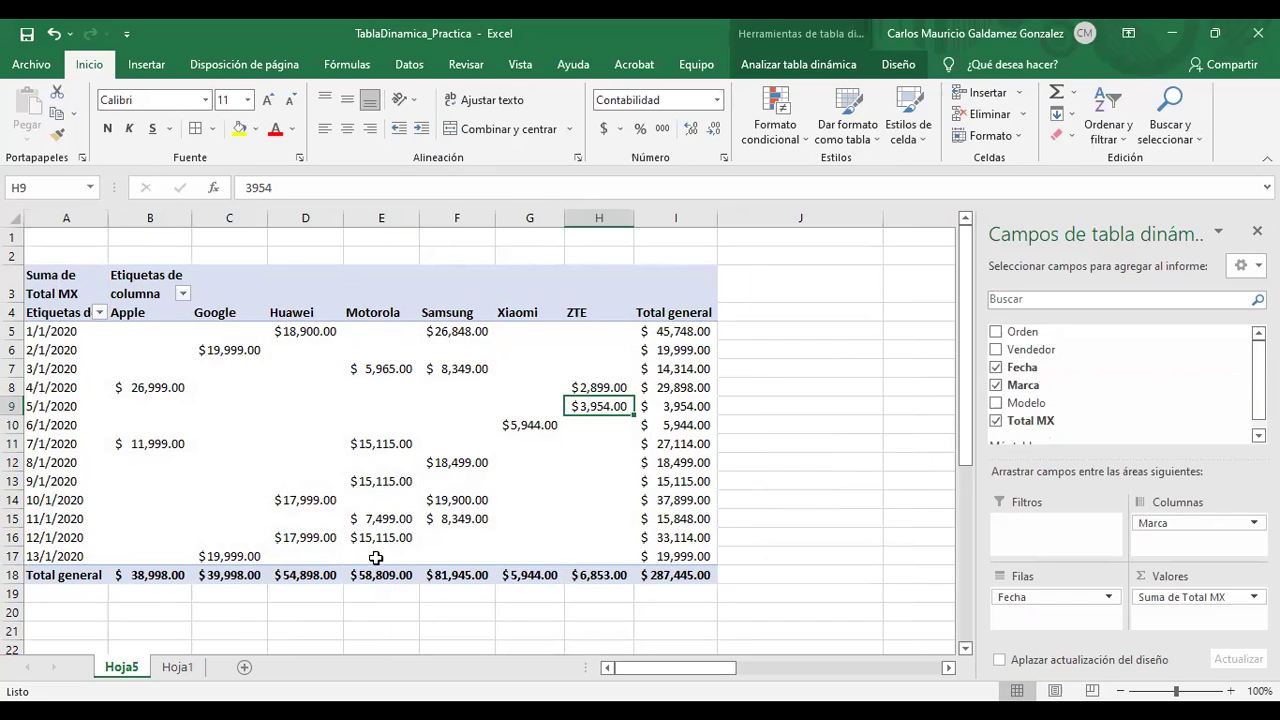
Merge and center cells A1:I2 above the pivot table and enter the title "REPORTE DE VENTAS POR MARCA Y FECHA"
mouse_move(248, 537)
left_click_drag(59, 248, 670, 230)
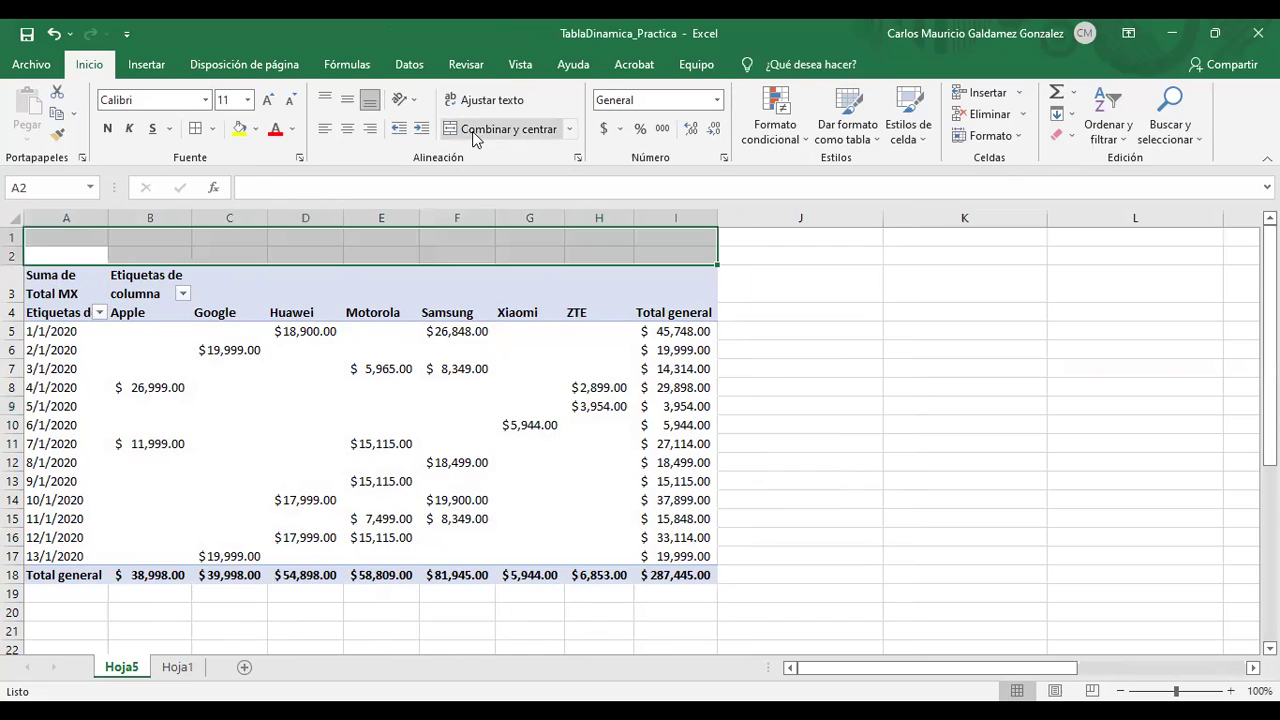
left_click(508, 128)
type("R")
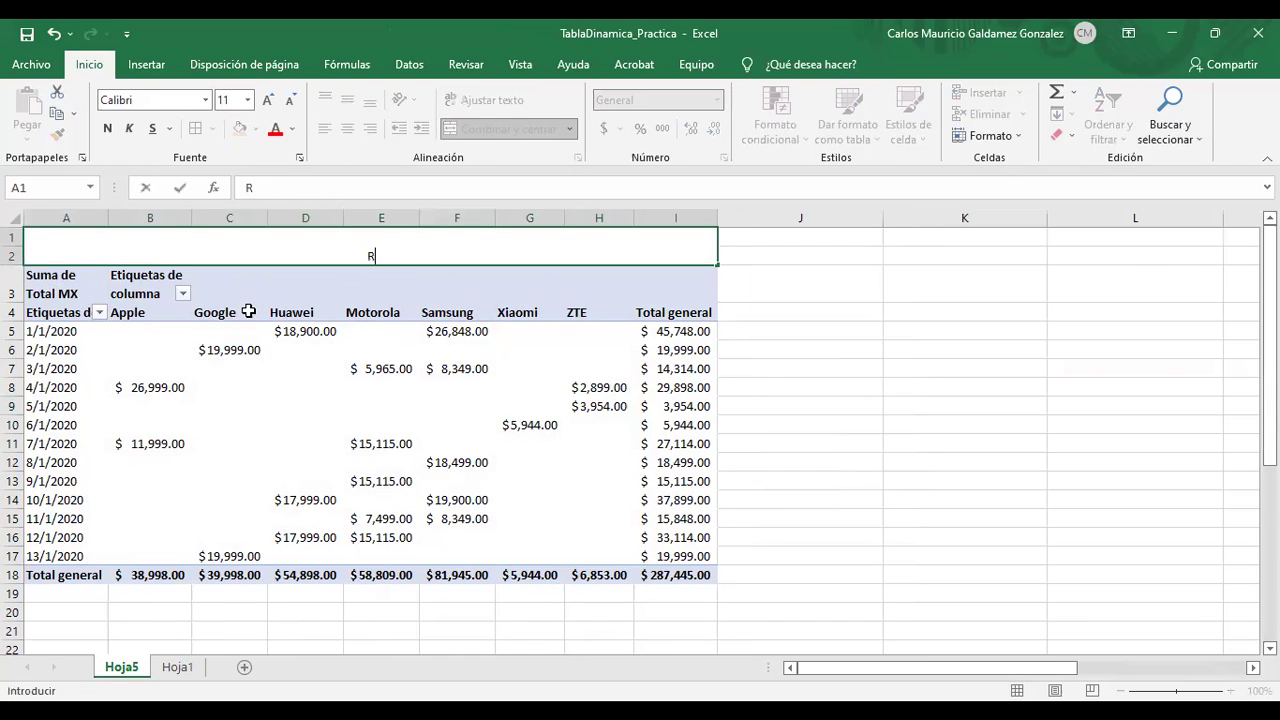
type("EPORTE DE VENTA")
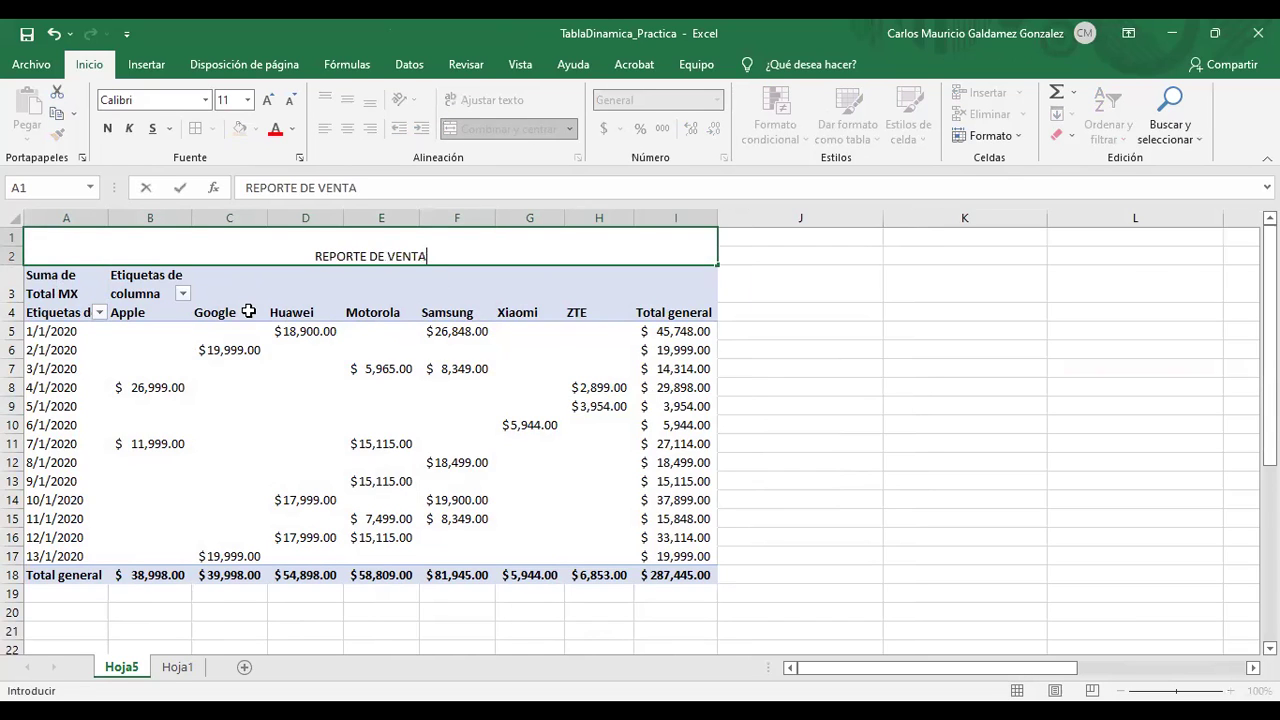
type("S POR MARCA ")
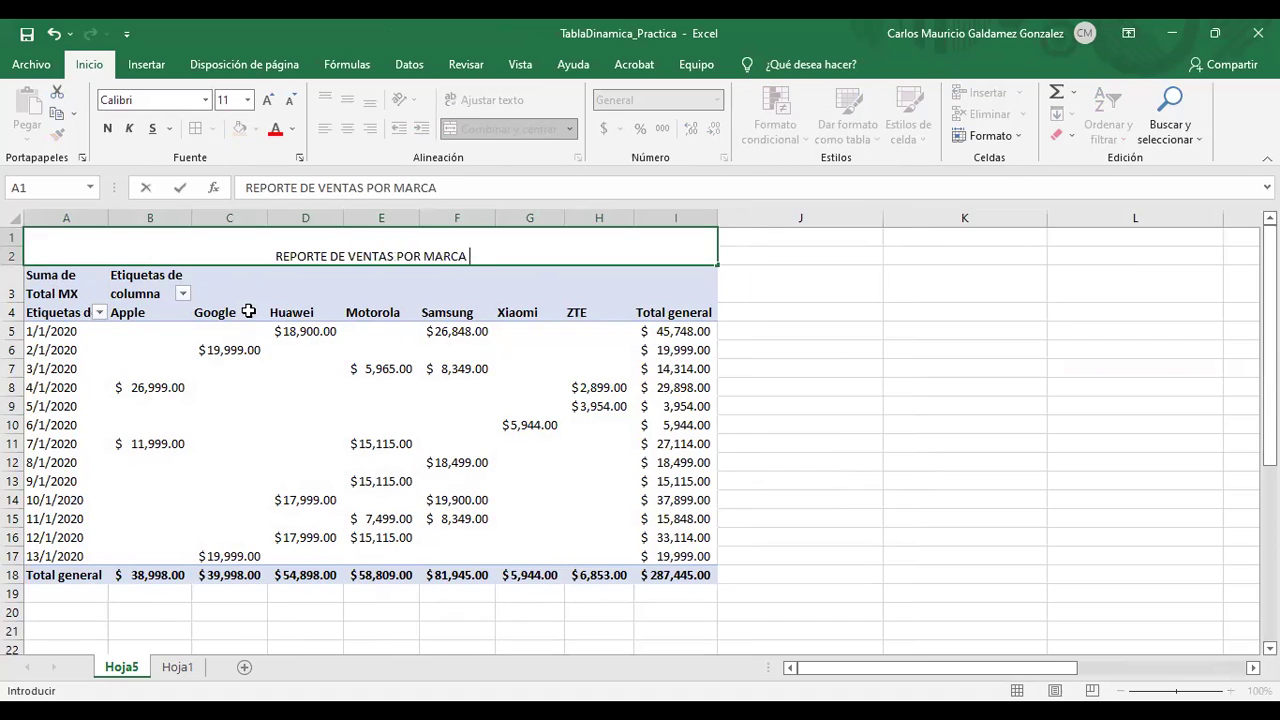
type("Y FECHA")
key("Return")
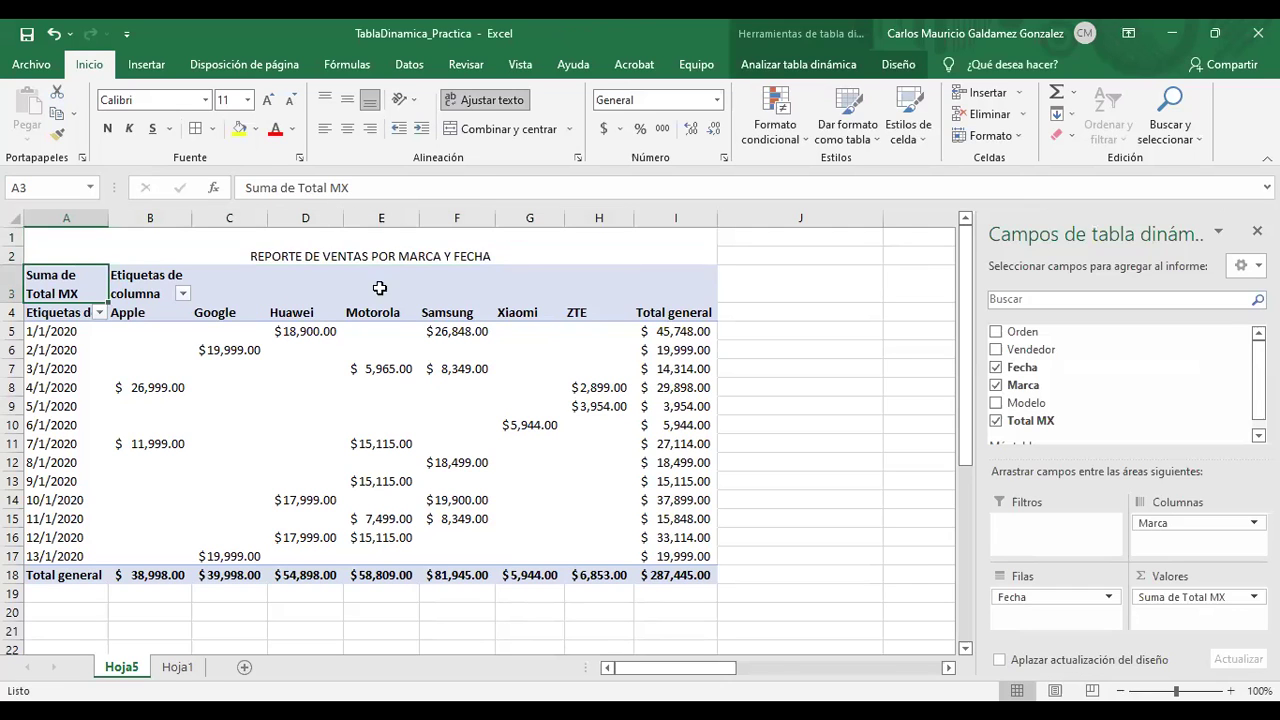
Format the report title in A1 as bold, vertically centered, with font size 18
left_click(251, 249)
left_click(108, 128)
left_click(347, 99)
left_click(266, 102)
left_click(266, 102)
left_click(266, 102)
left_click(266, 102)
left_click(305, 387)
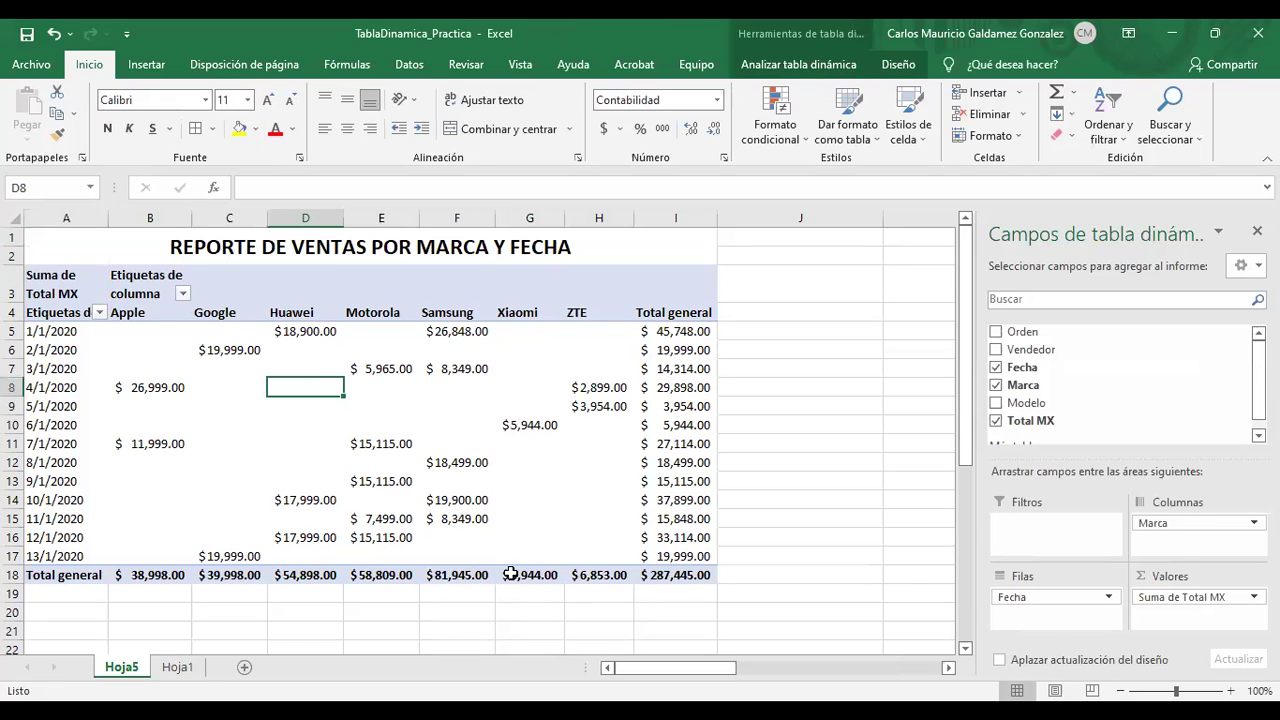
Review the 1/1/2020 sales row and the title of the report
left_click(42, 334)
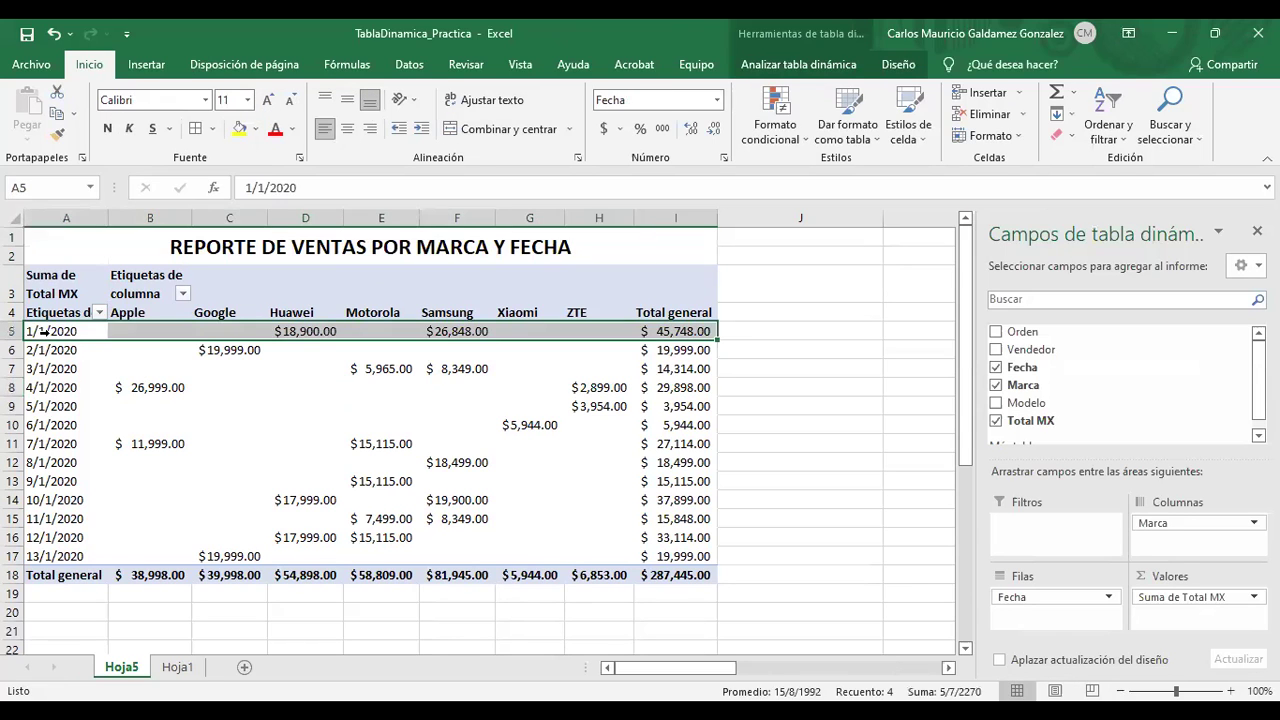
left_click(60, 334)
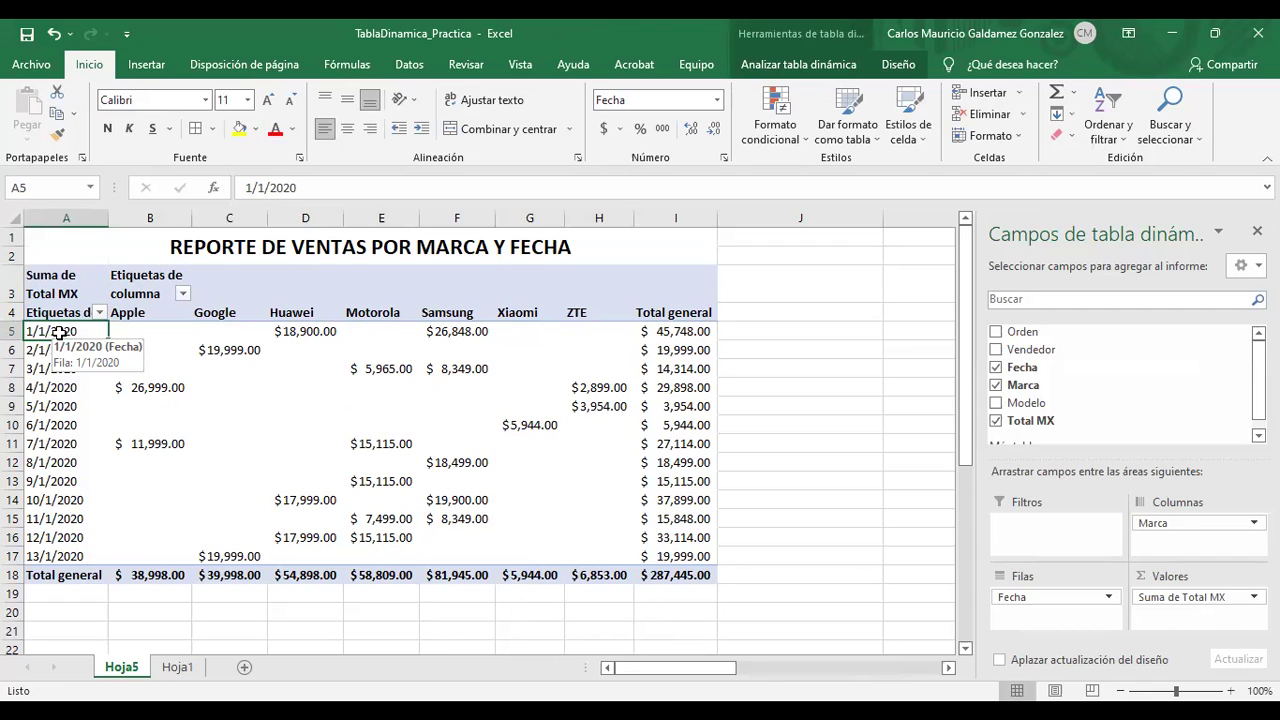
left_click(441, 402)
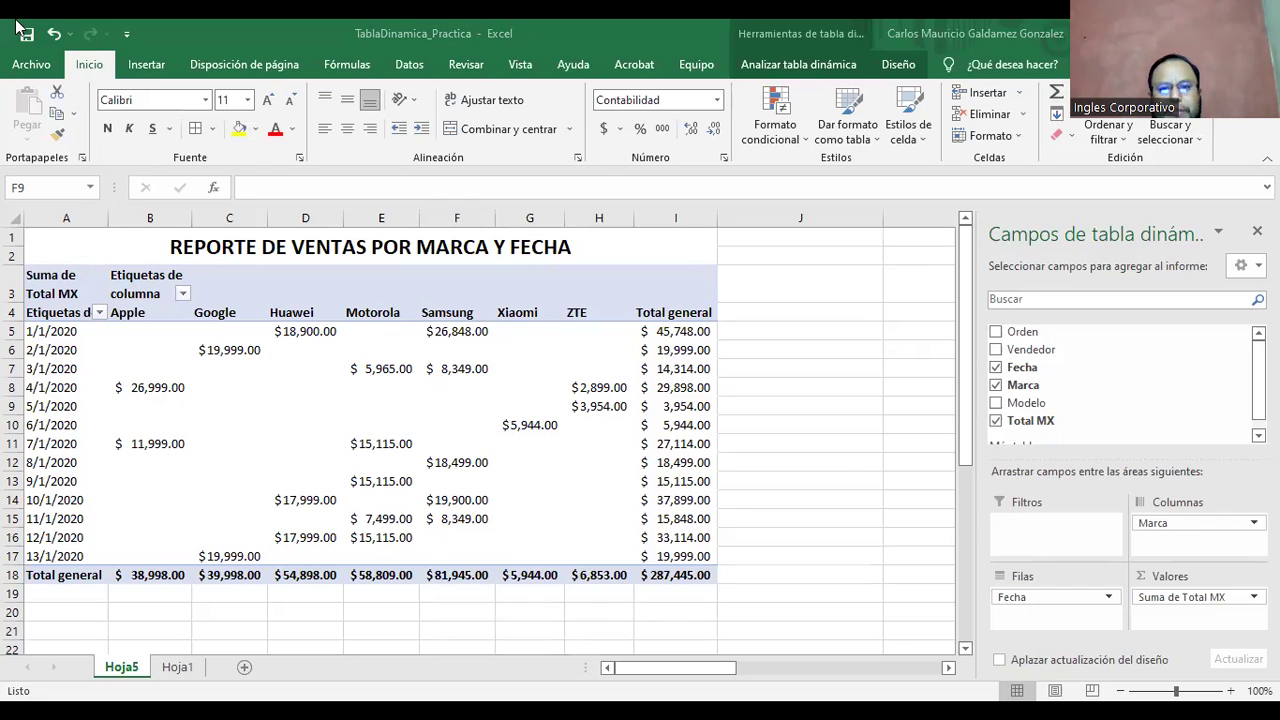
left_click(467, 257)
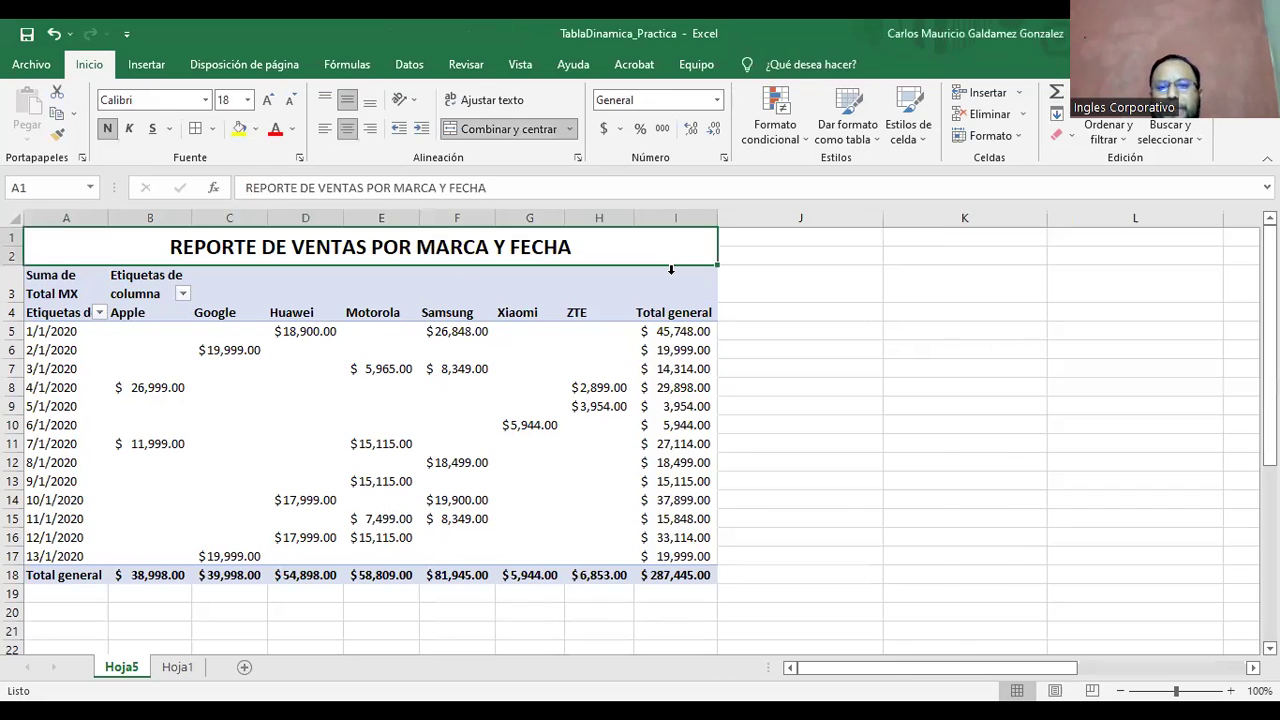
Remove Fecha from the pivot table and add Vendedor as its row field instead
left_click(321, 365)
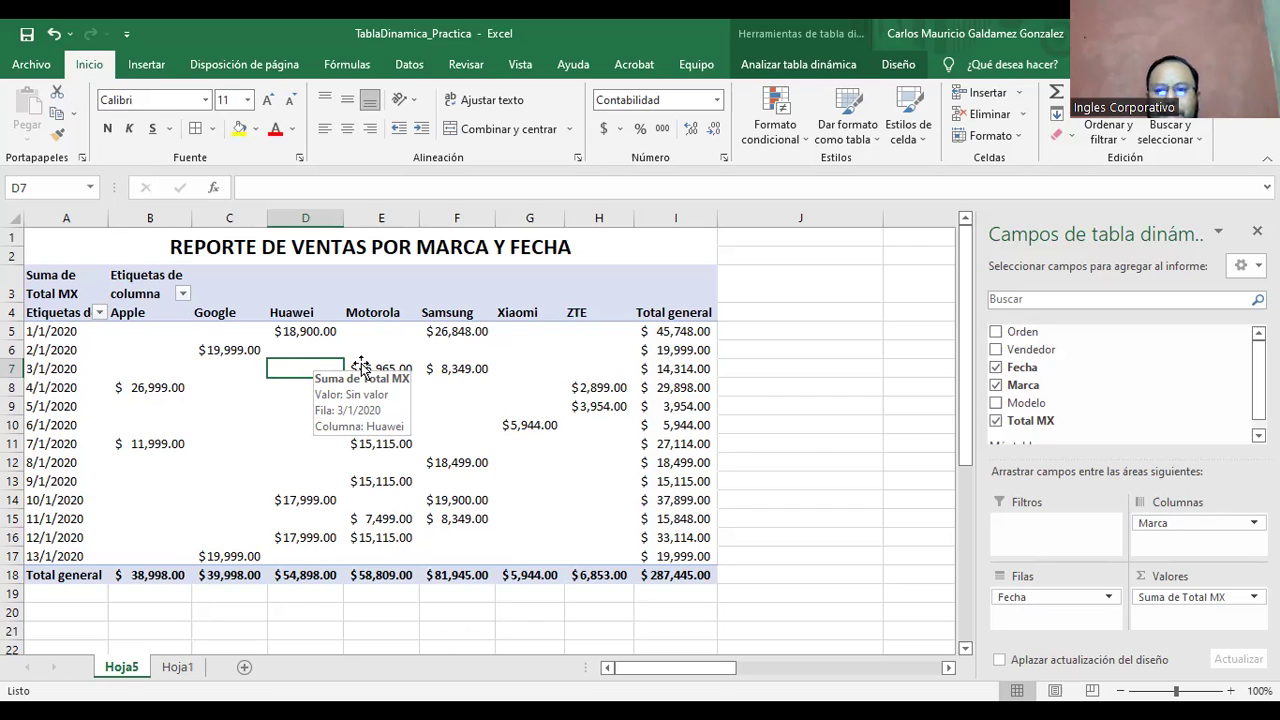
left_click(997, 368)
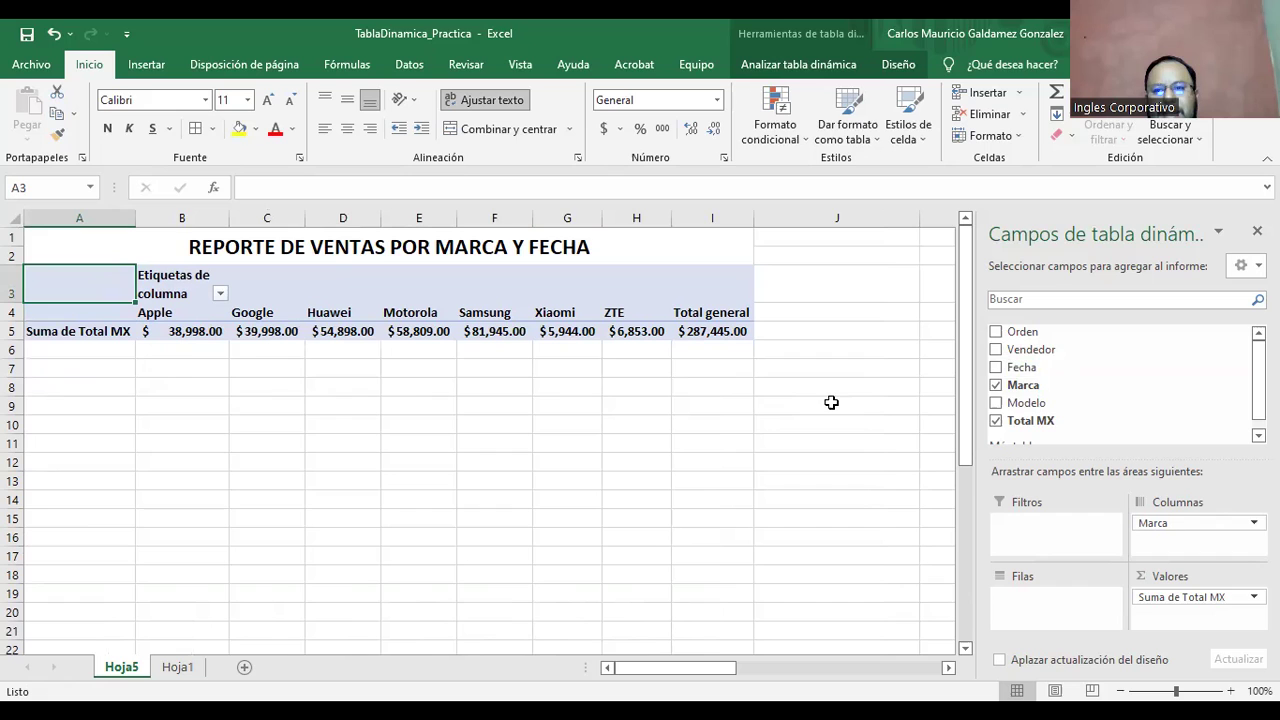
left_click(995, 350)
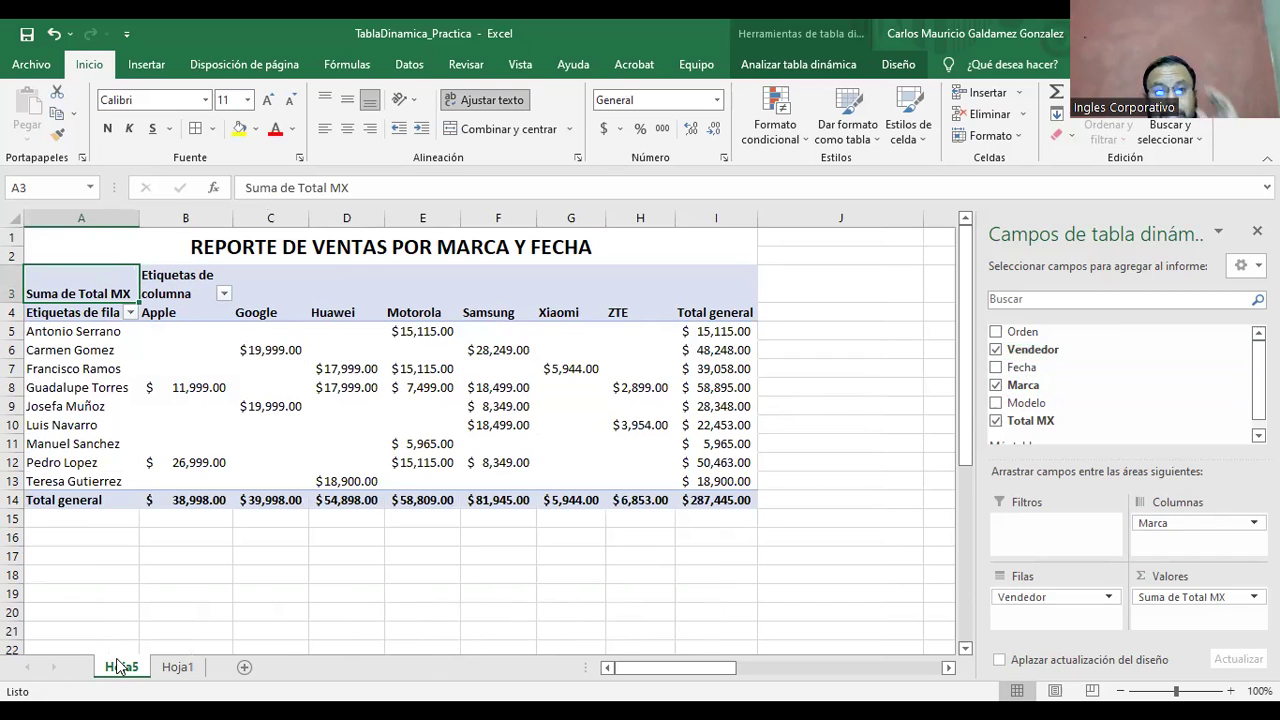
Examine the sales by brand in the rows of the first three sellers of the pivot table
left_click(48, 331)
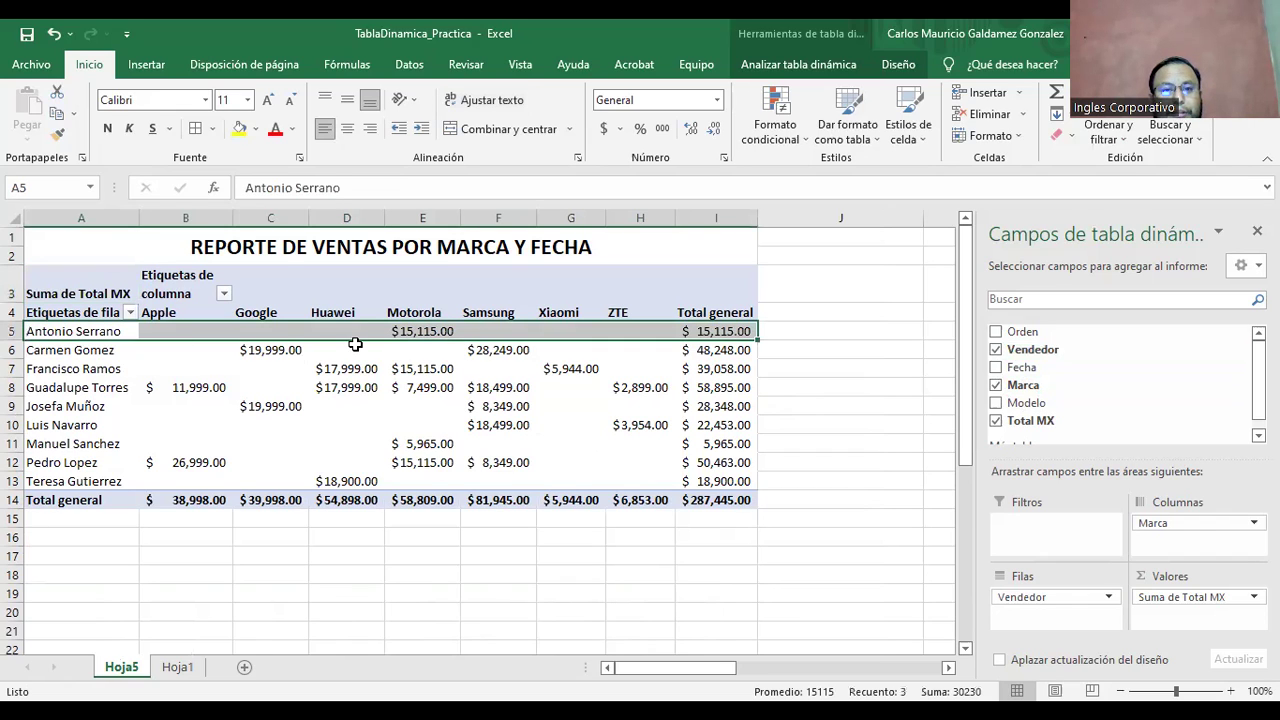
left_click(405, 333)
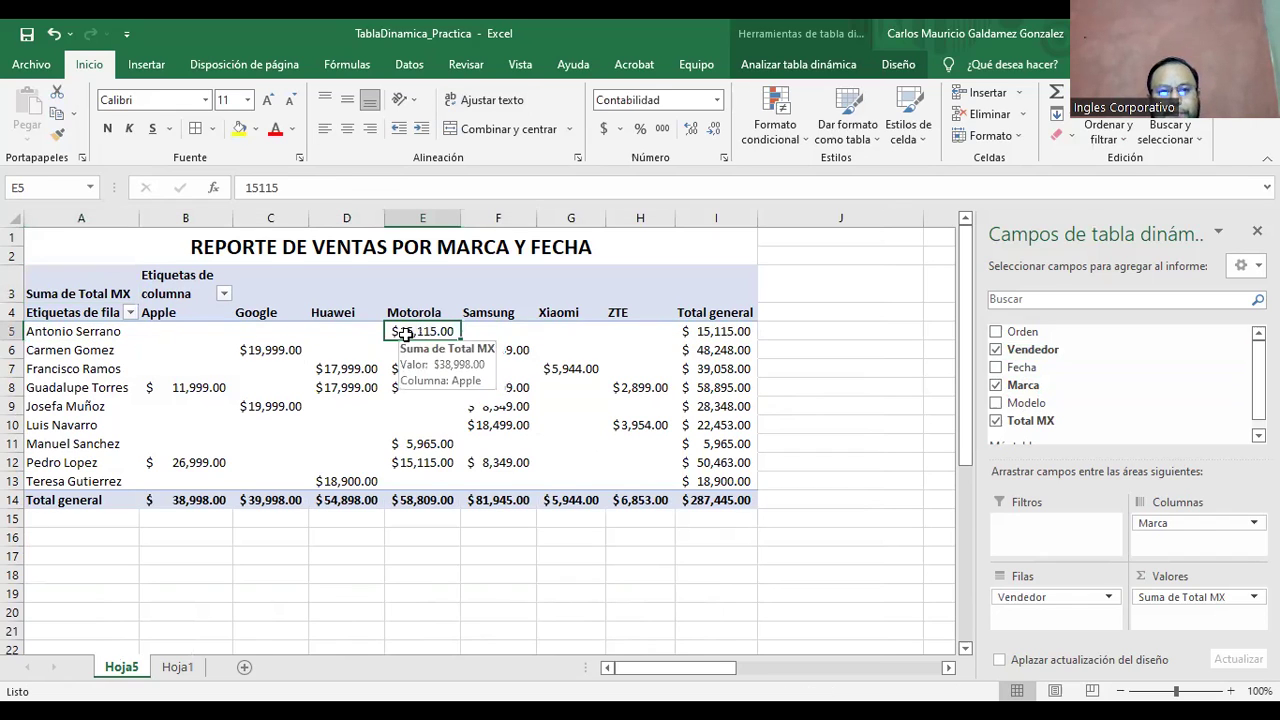
left_click(45, 350)
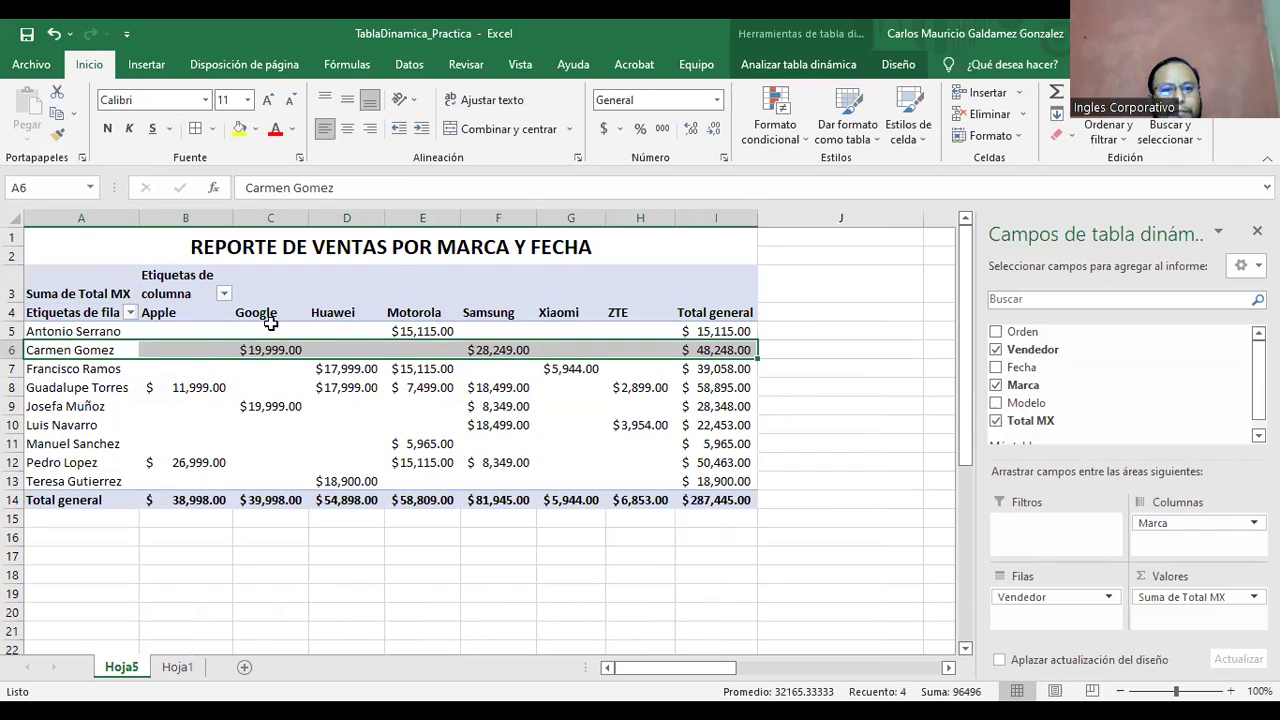
left_click(45, 368)
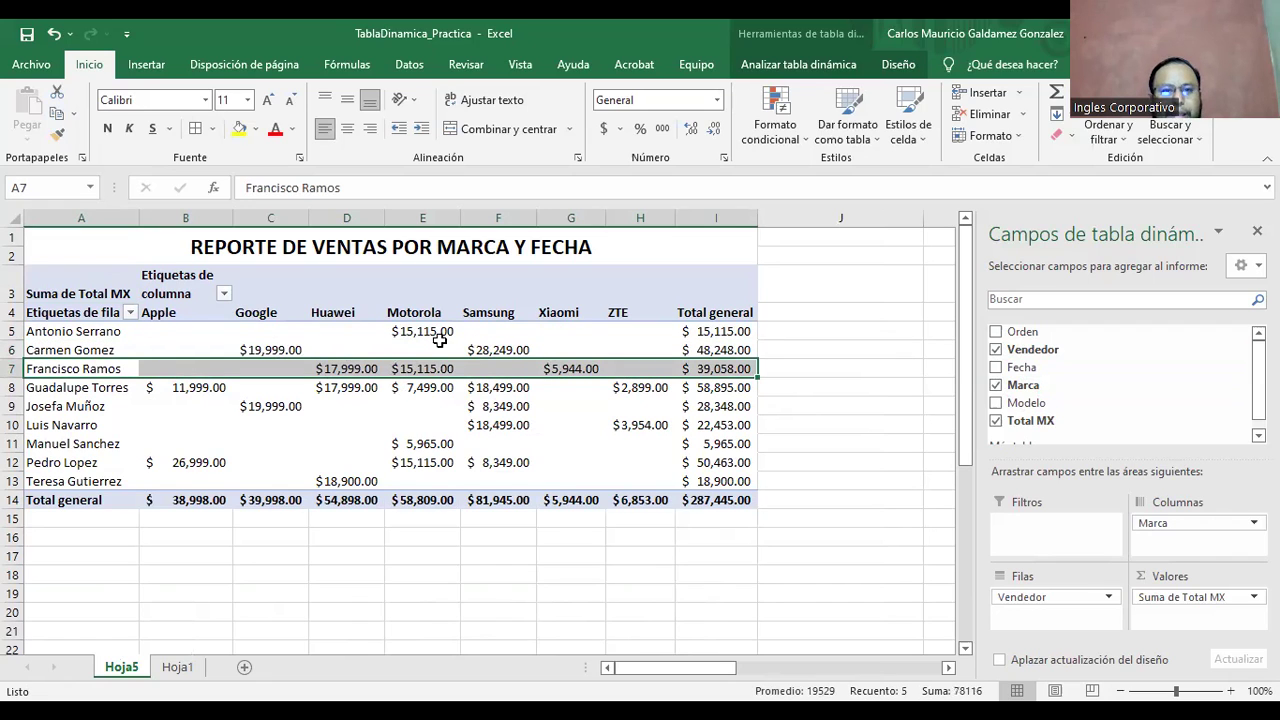
Add Fecha as a second row field below Vendedor in the pivot table and look over the report
left_click(72, 394)
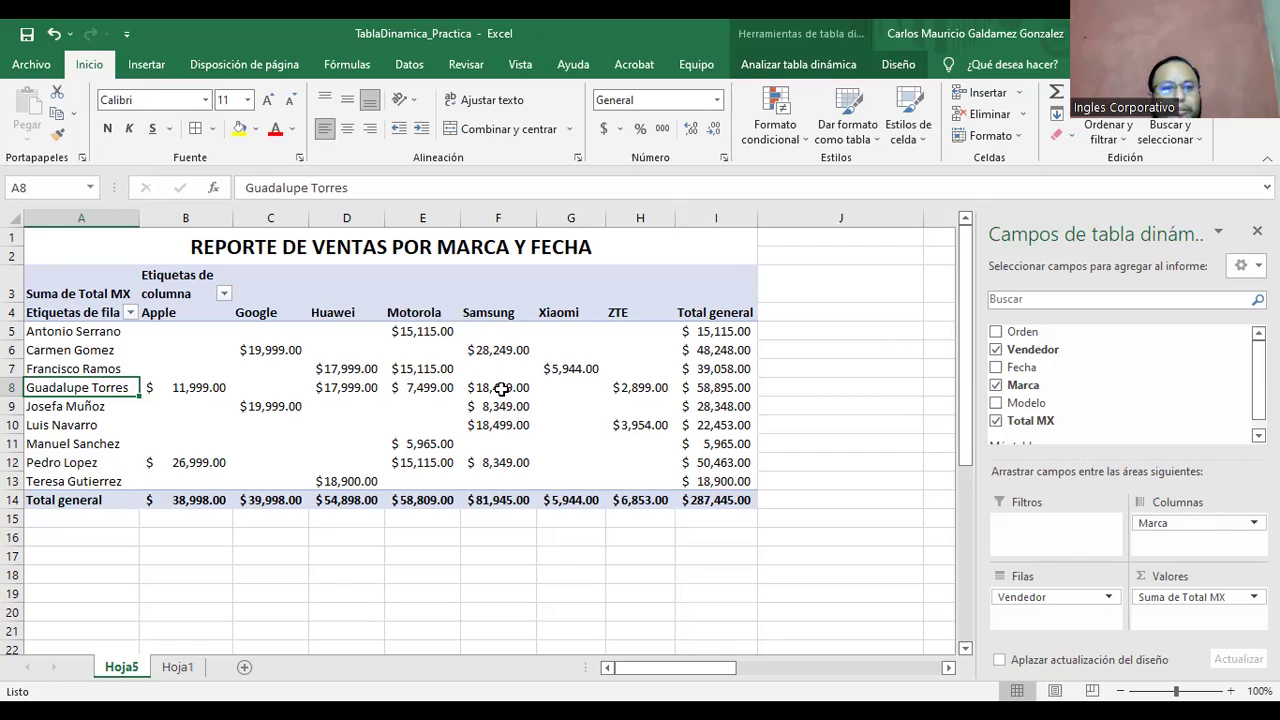
mouse_move(655, 468)
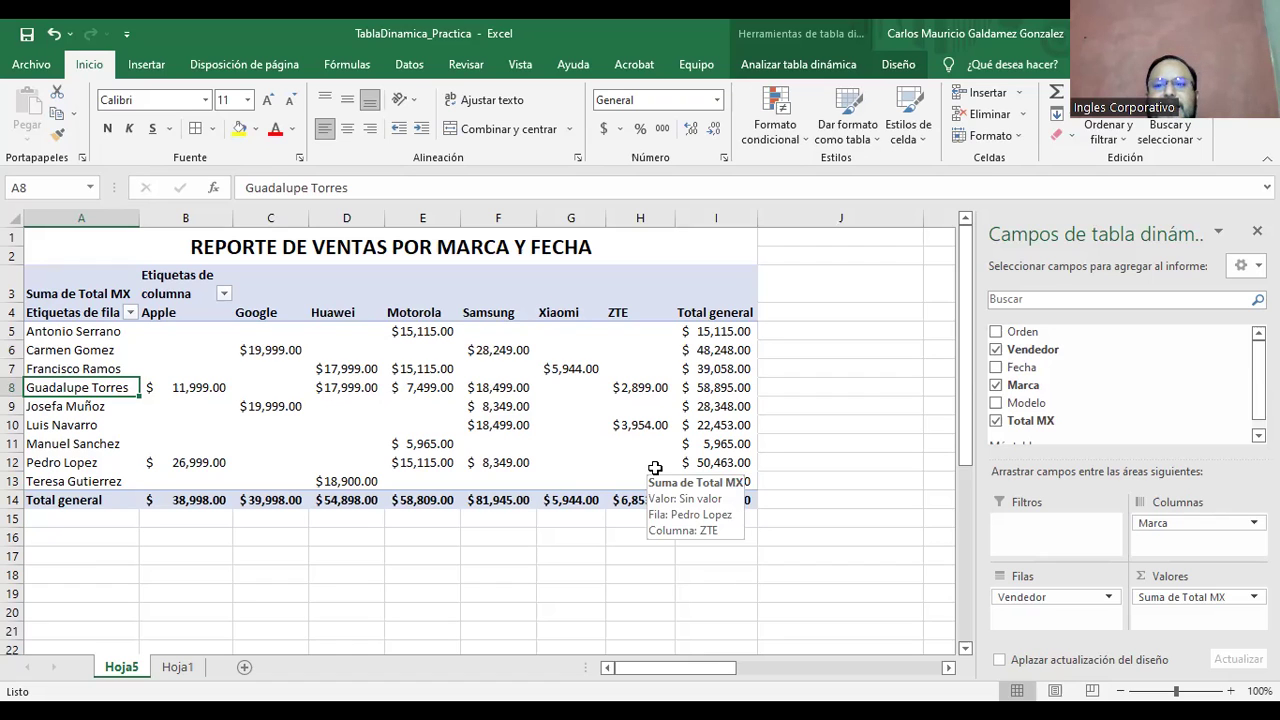
left_click(995, 367)
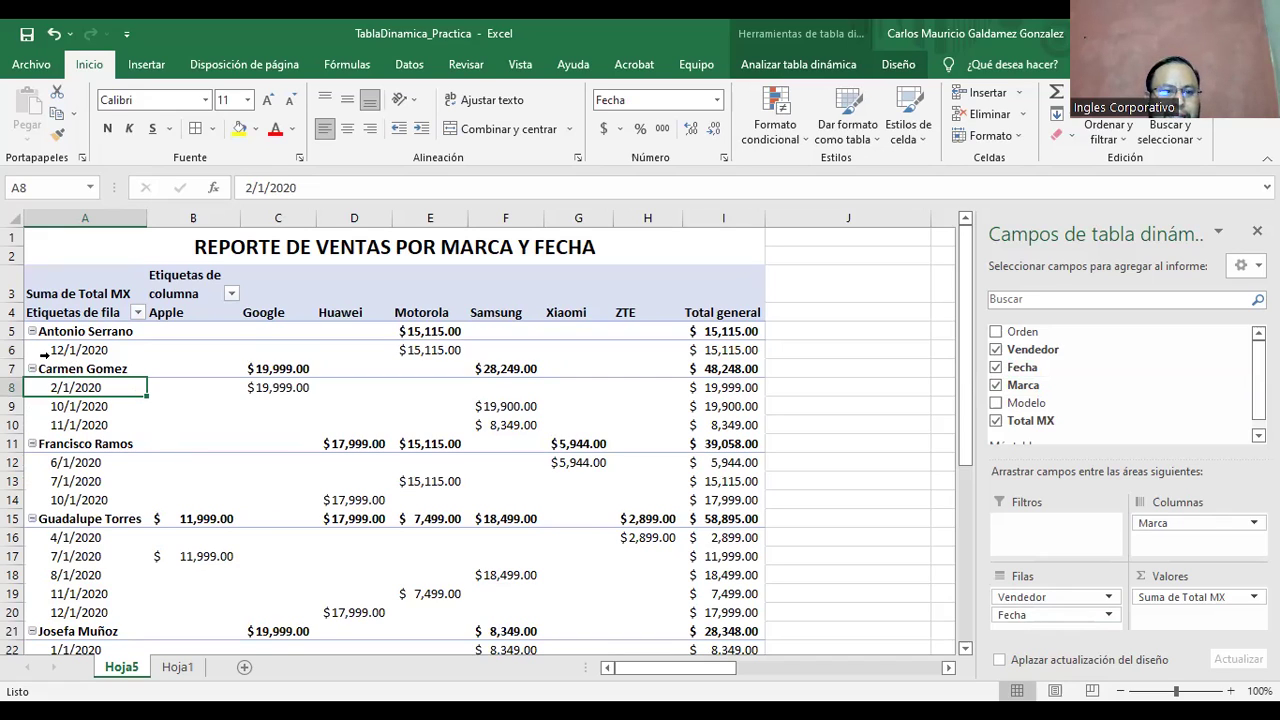
left_click(405, 355)
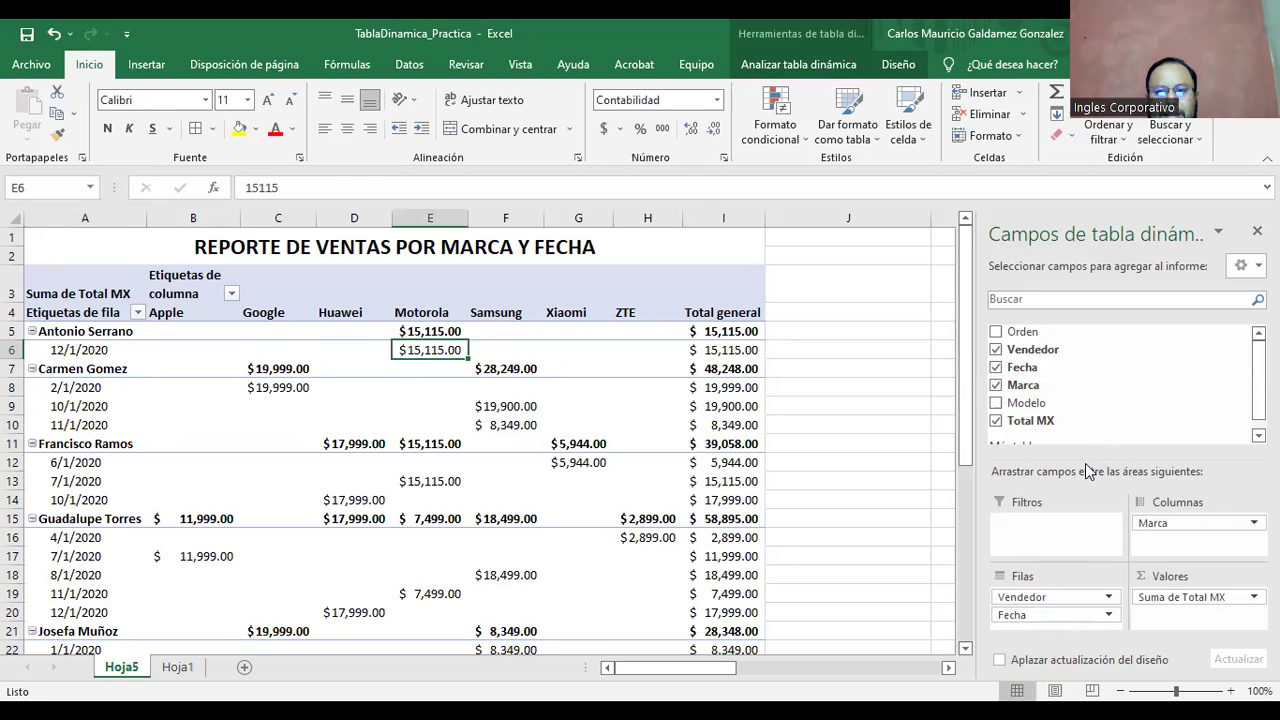
left_click_drag(1083, 461, 1084, 402)
scroll(566, 447, "down", 6)
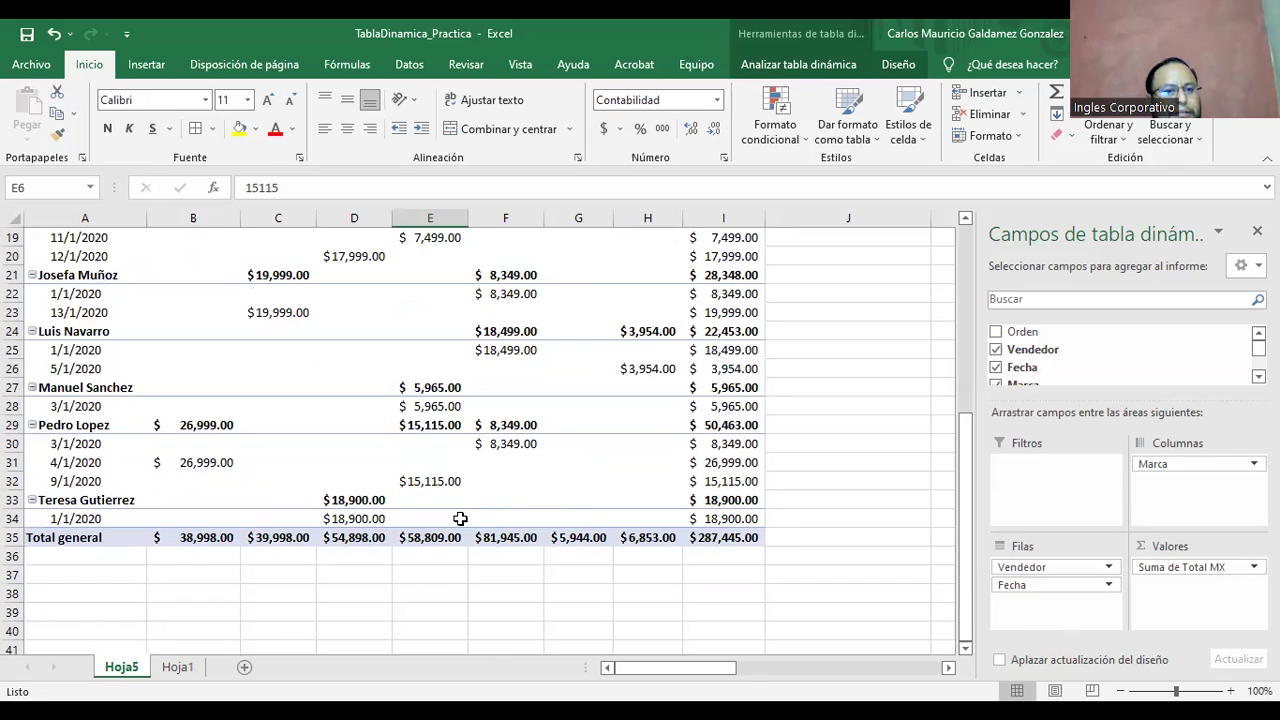
scroll(460, 518, "up", 6)
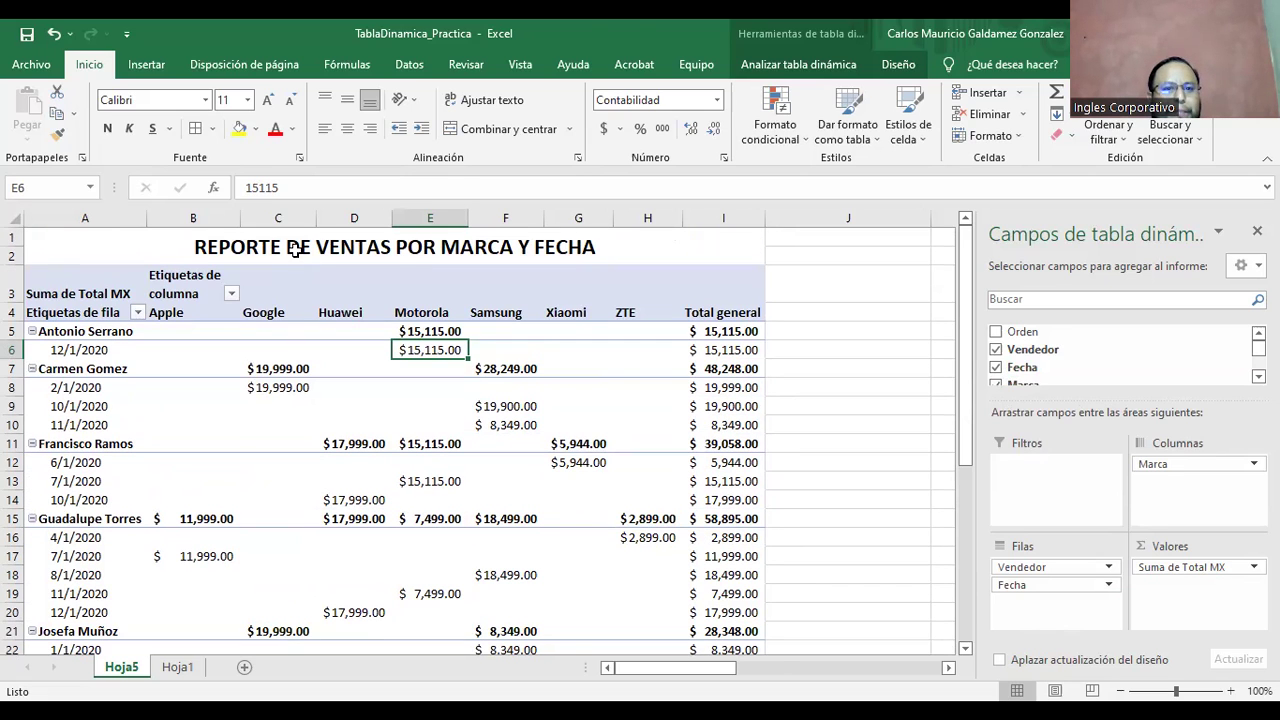
Change the report title in A1 to "REPORTE DE VENTAS POR VENDEDOR/FECHA/MARCA"
left_click(292, 249)
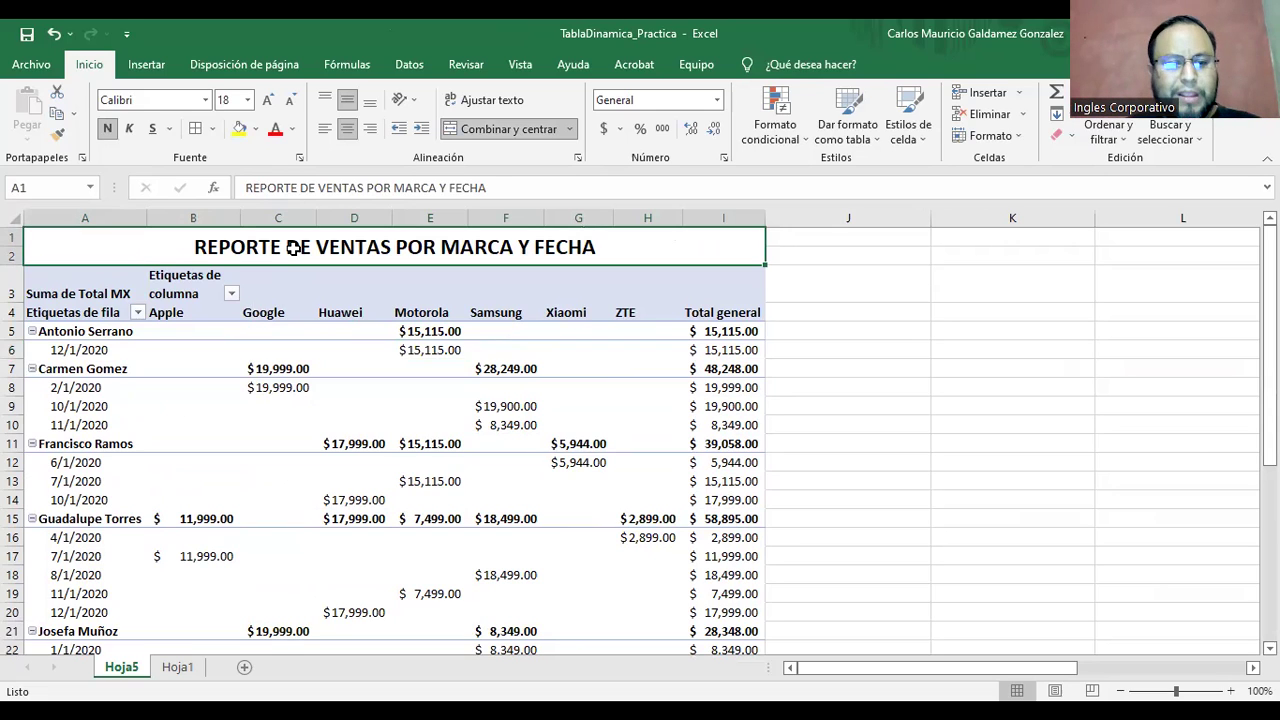
key("F2")
key("BackSpace")
key("BackSpace")
key("BackSpace")
key("BackSpace")
key("BackSpace")
key("BackSpace")
key("BackSpace")
key("BackSpace")
key("BackSpace")
key("BackSpace")
key("BackSpace")
key("BackSpace")
key("BackSpace")
key("BackSpace")
key("BackSpace")
key("BackSpace")
key("BackSpace")
type("POR VENDEDOR/FE")
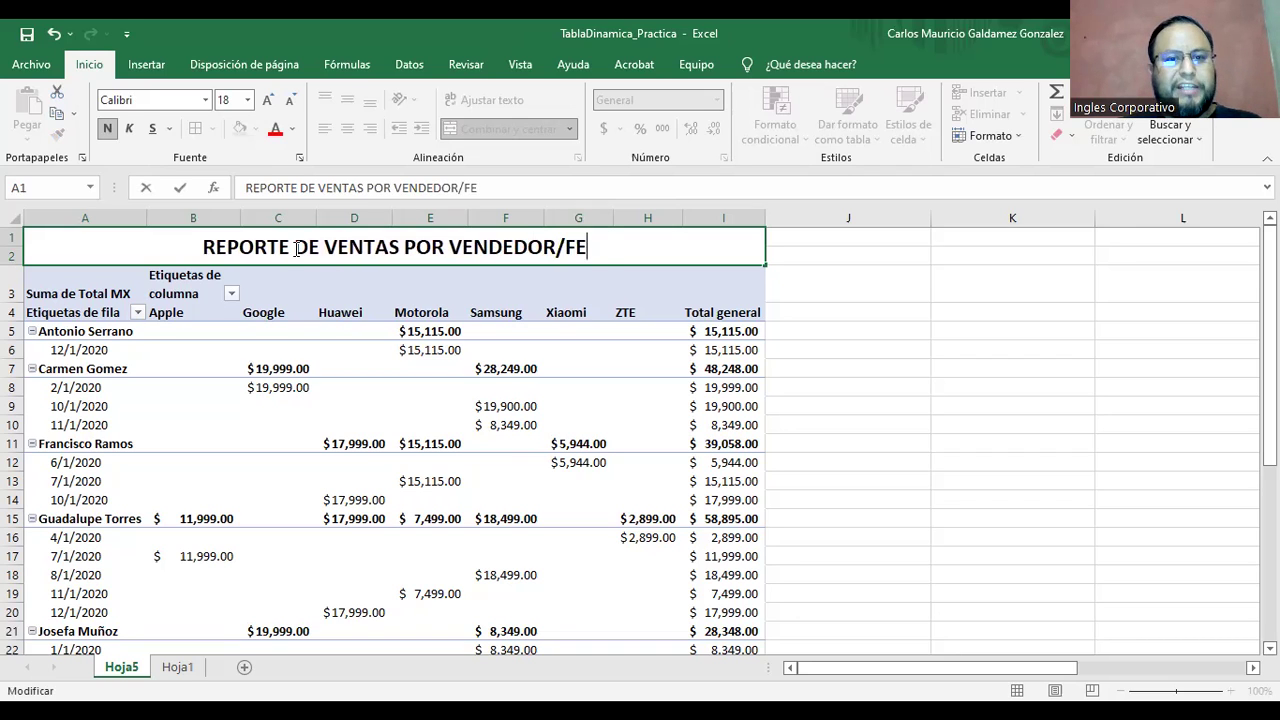
type("CHA/MARCA")
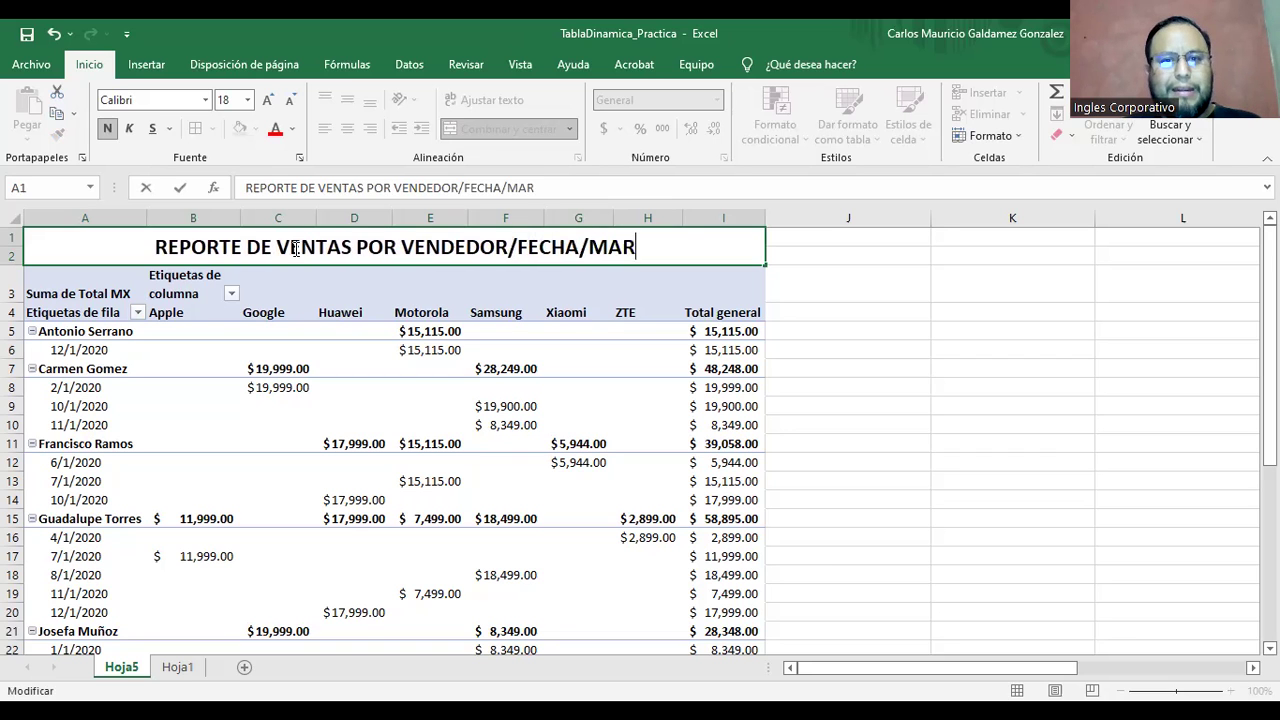
key("Return")
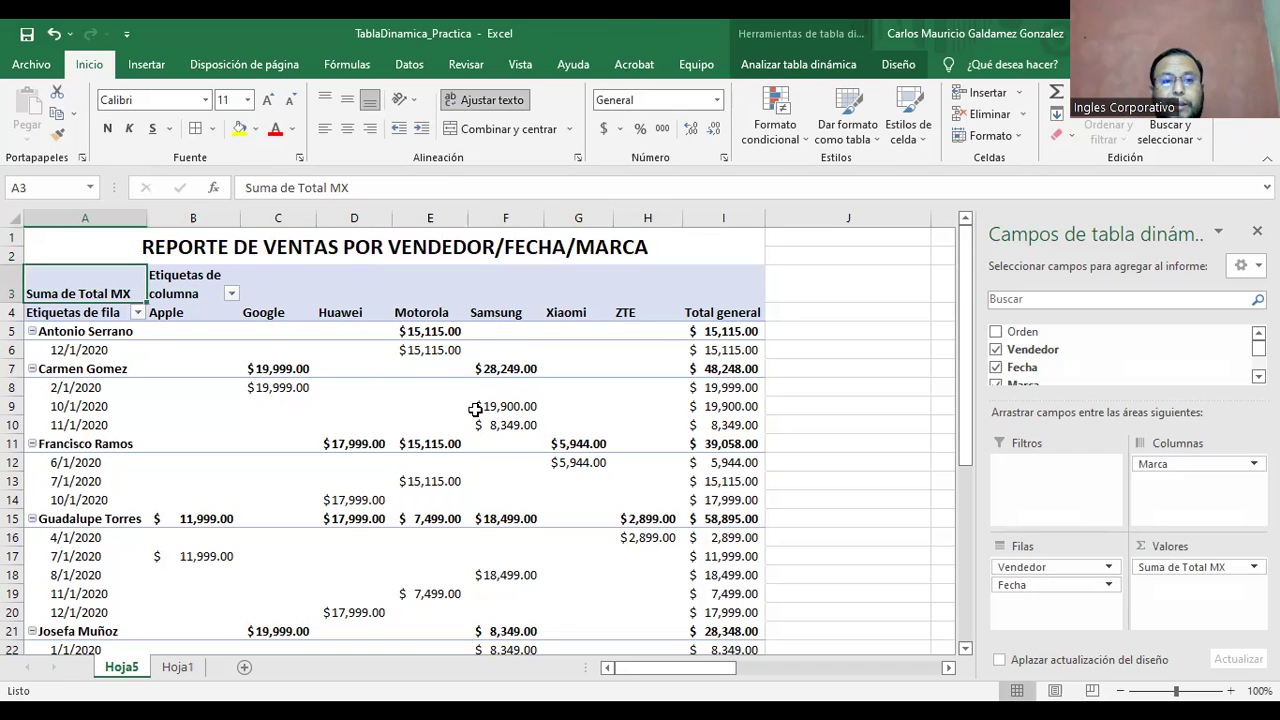
Review the report down to its grand total and examine the first seller's sales by date and brand
scroll(536, 468, "down", 4)
scroll(538, 466, "down", 3)
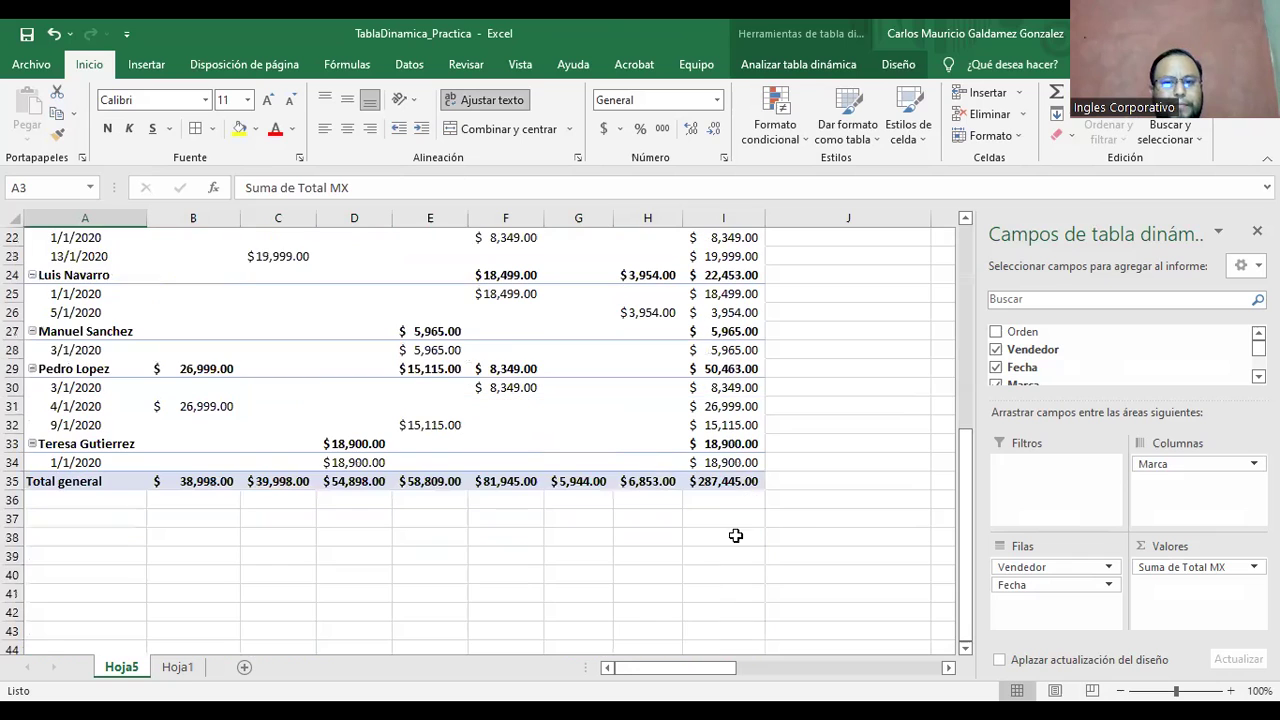
scroll(603, 596, "up", 7)
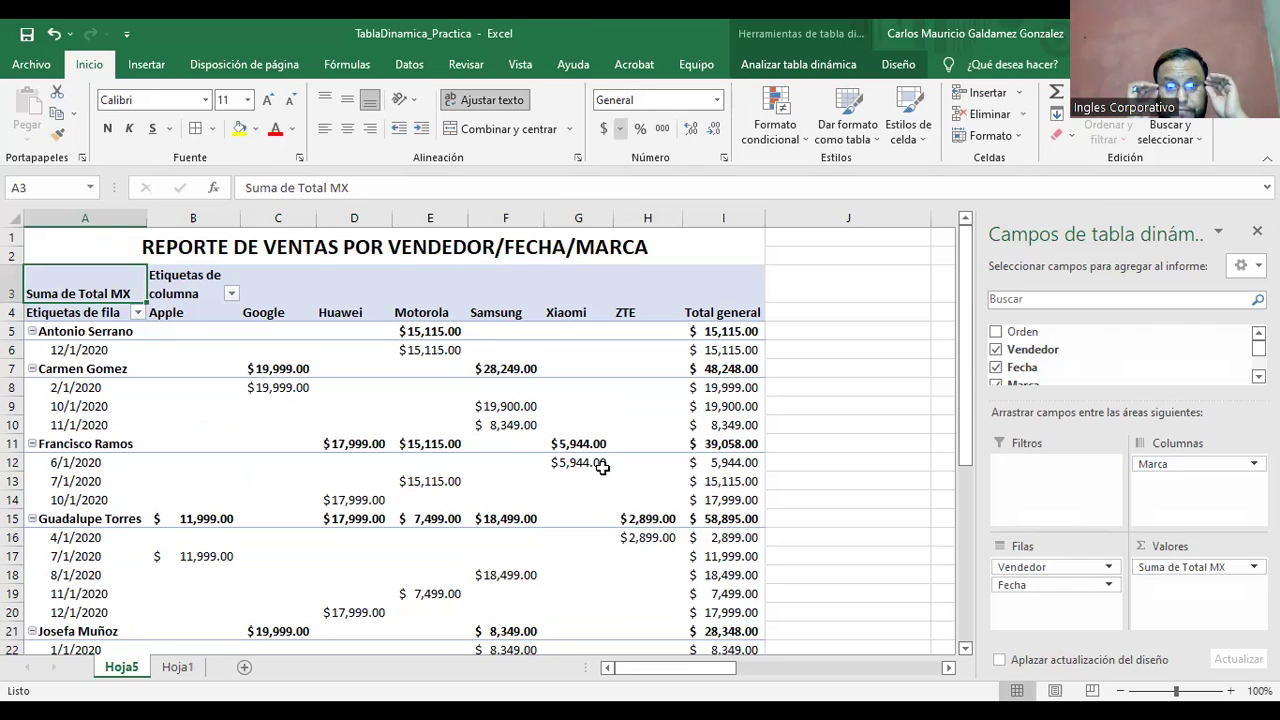
mouse_move(603, 467)
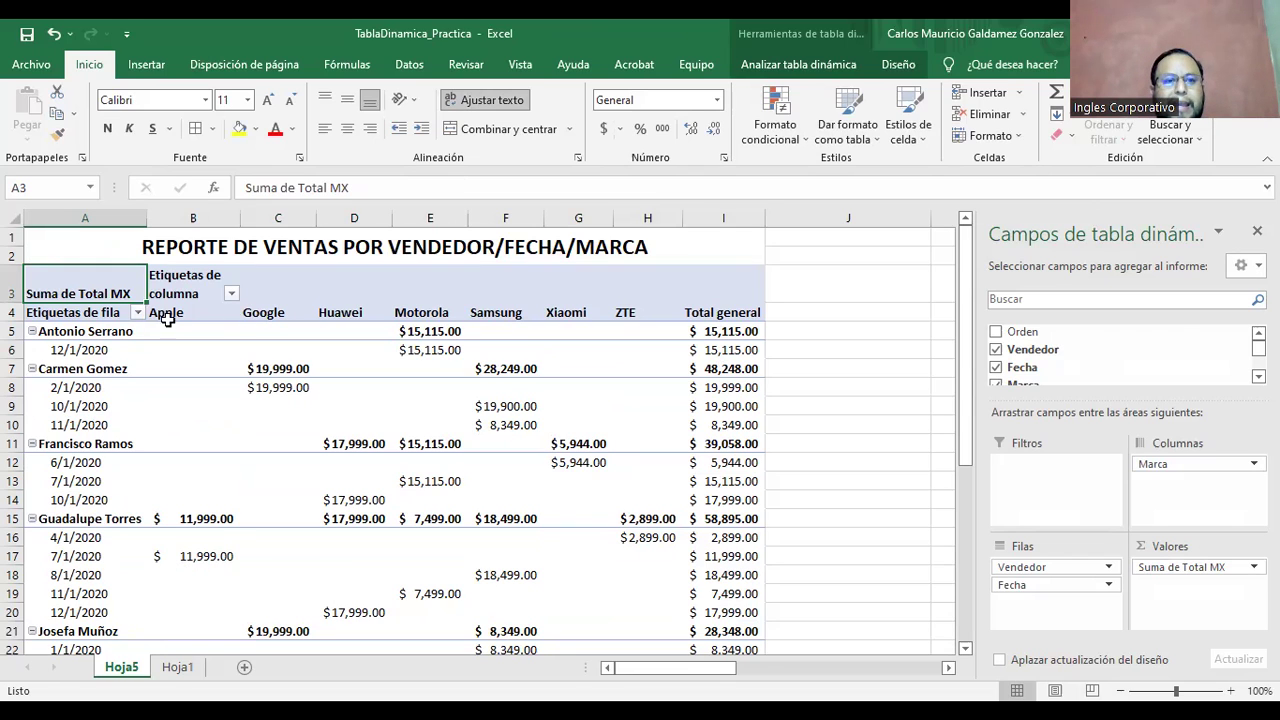
left_click_drag(94, 331, 724, 349)
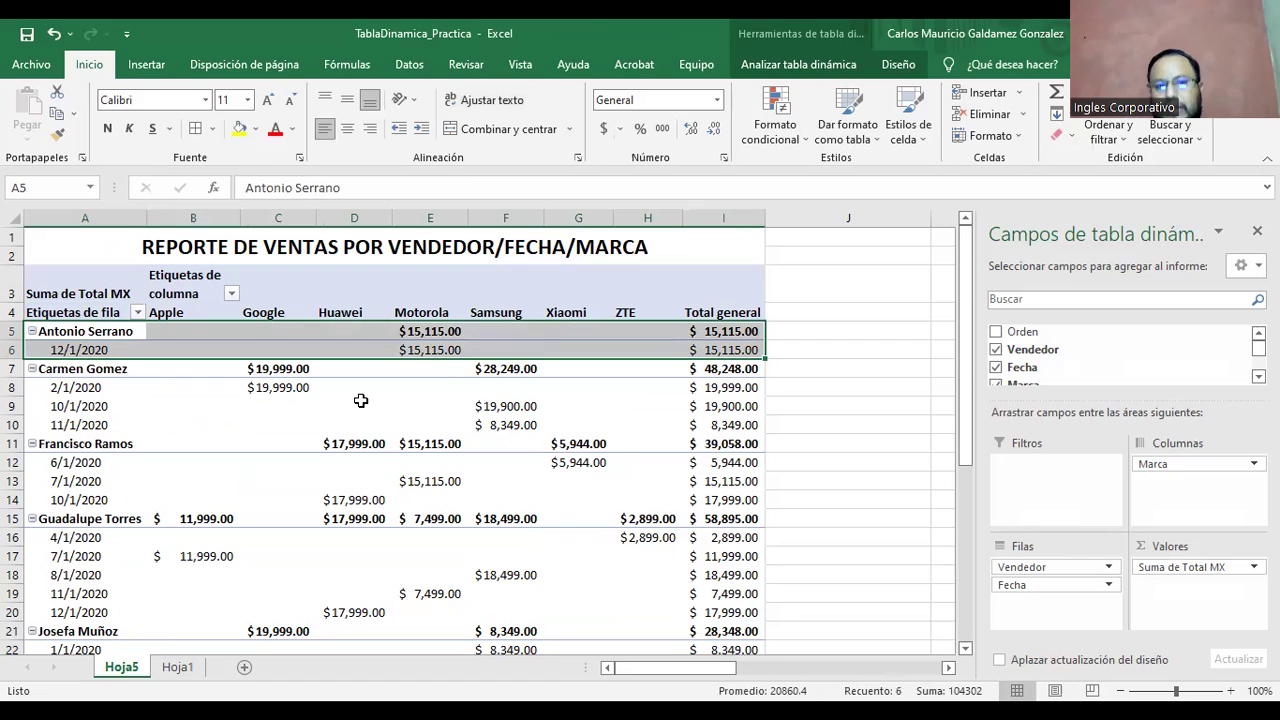
left_click(415, 333)
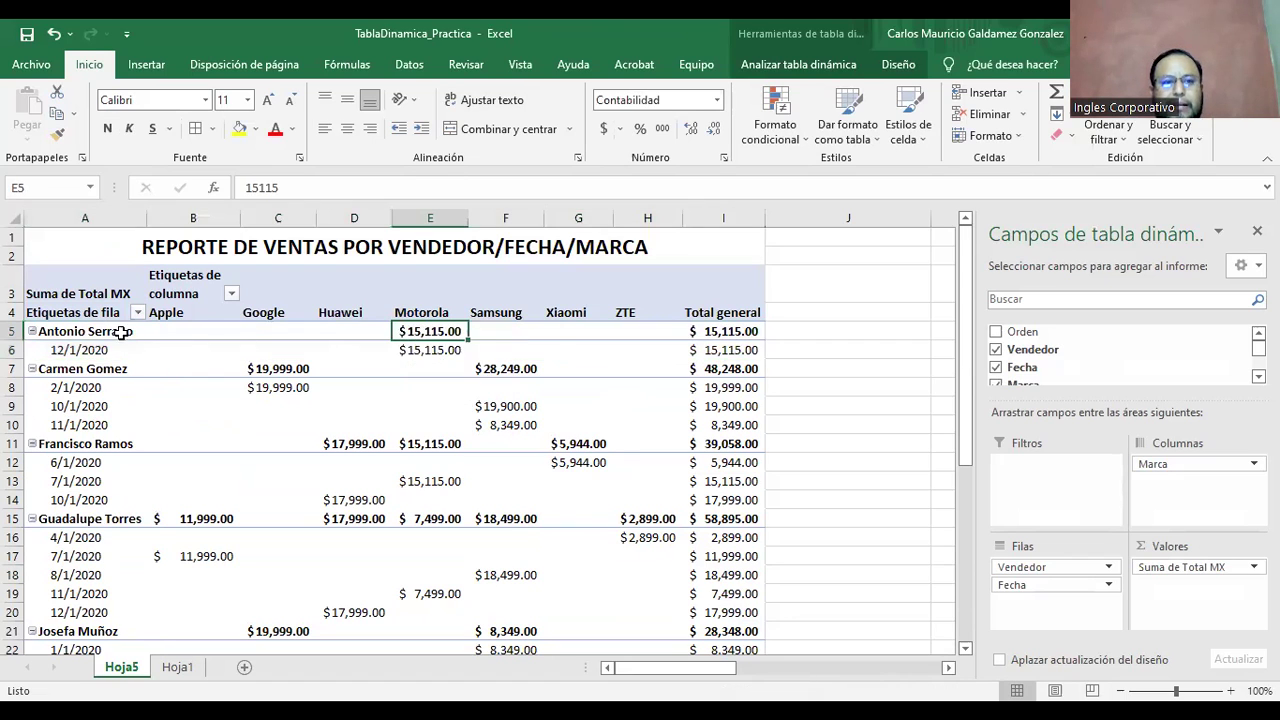
left_click(90, 333)
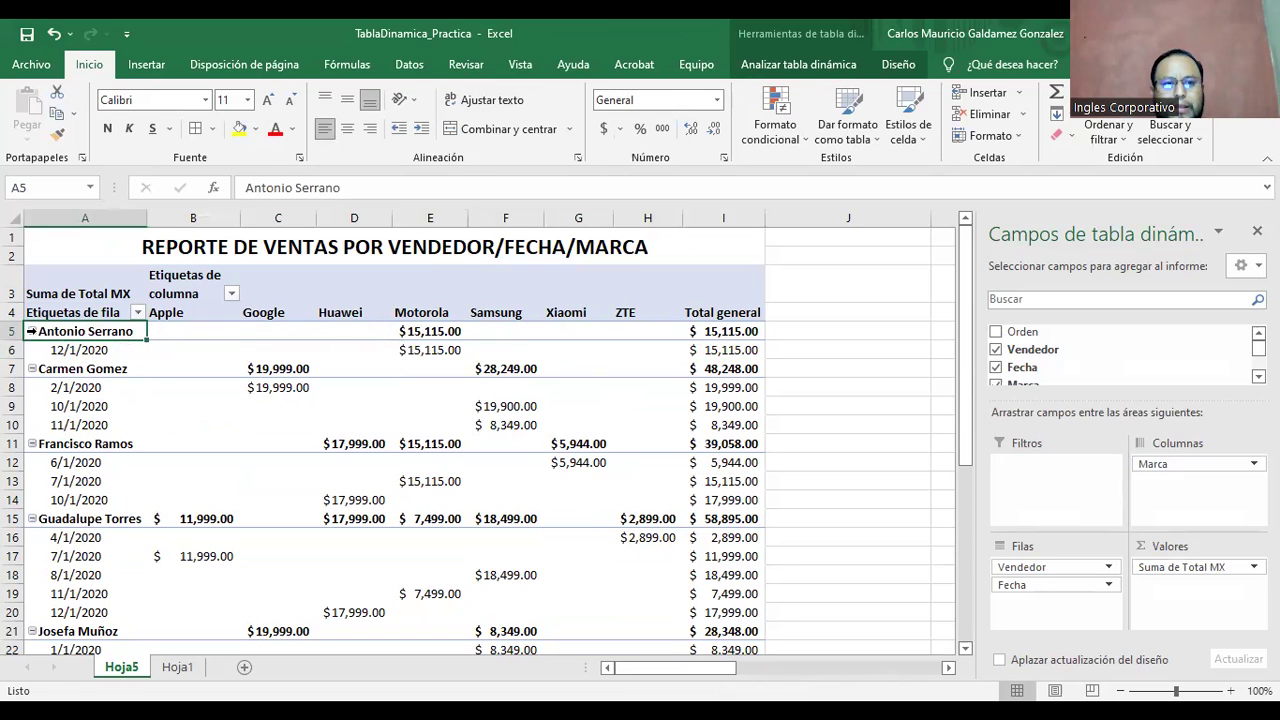
Collapse the date details of all nine sellers in the pivot table
left_click(32, 331)
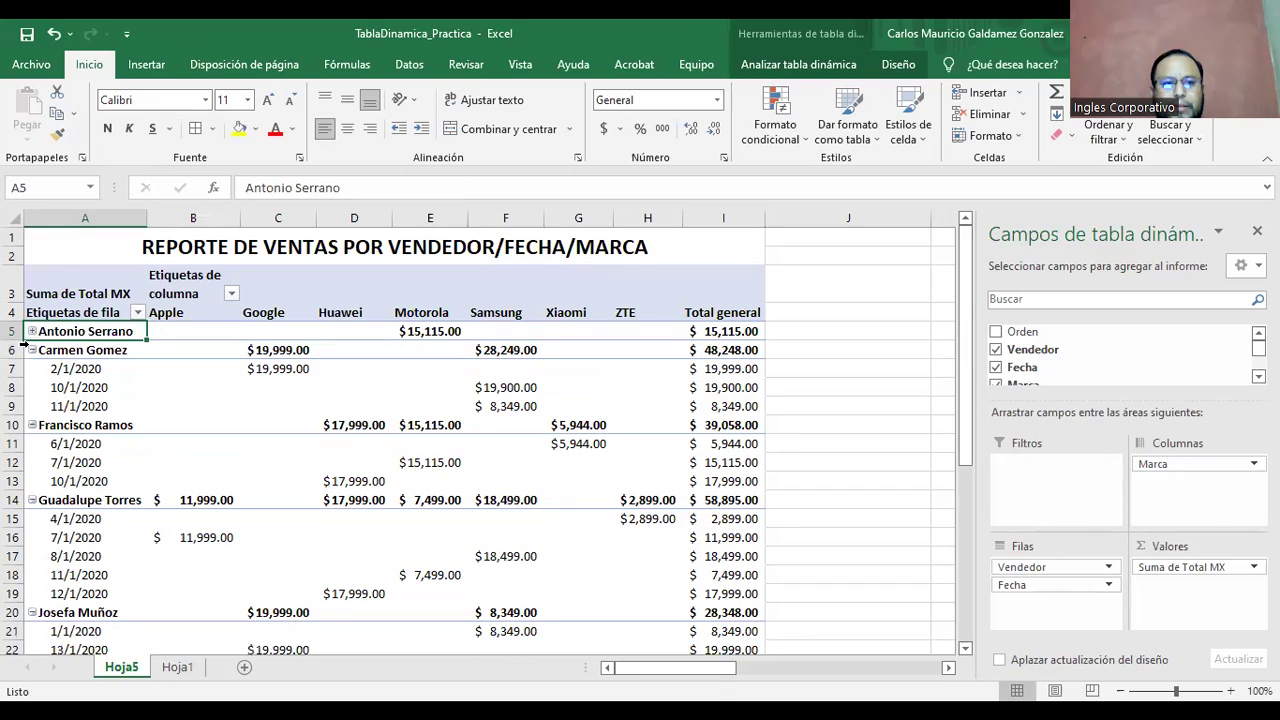
left_click(32, 350)
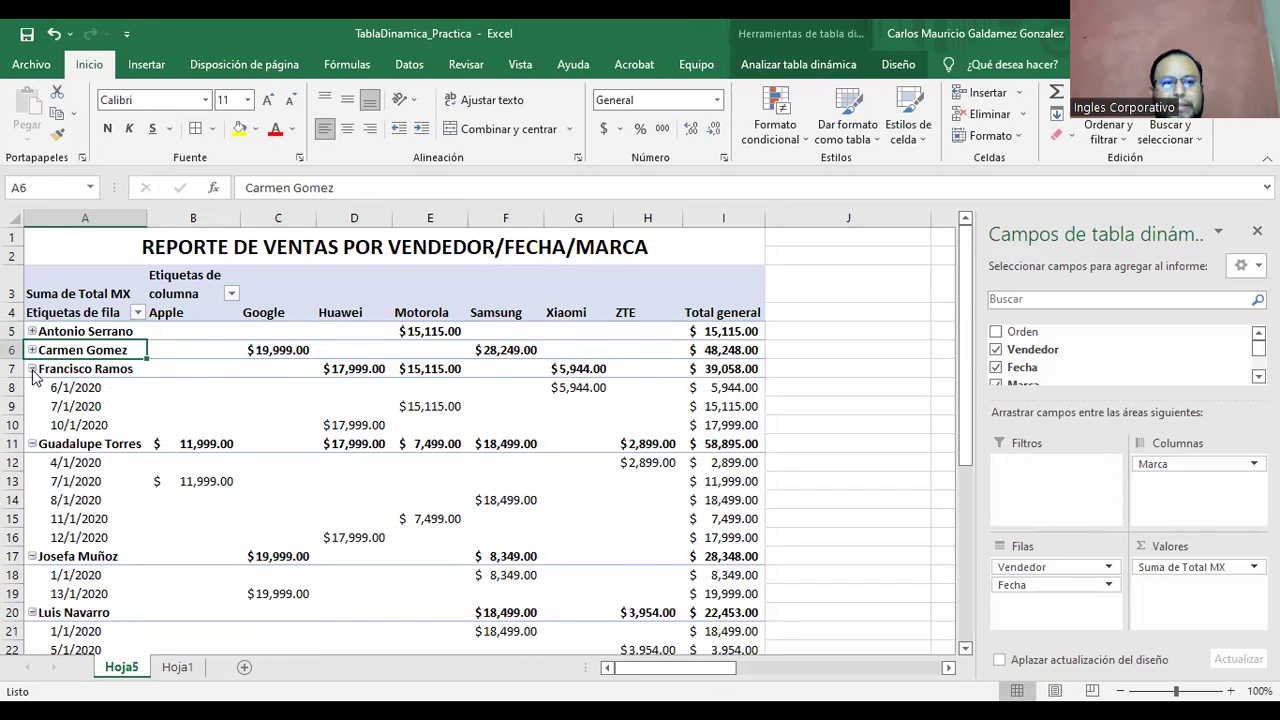
left_click(32, 368)
left_click(32, 387)
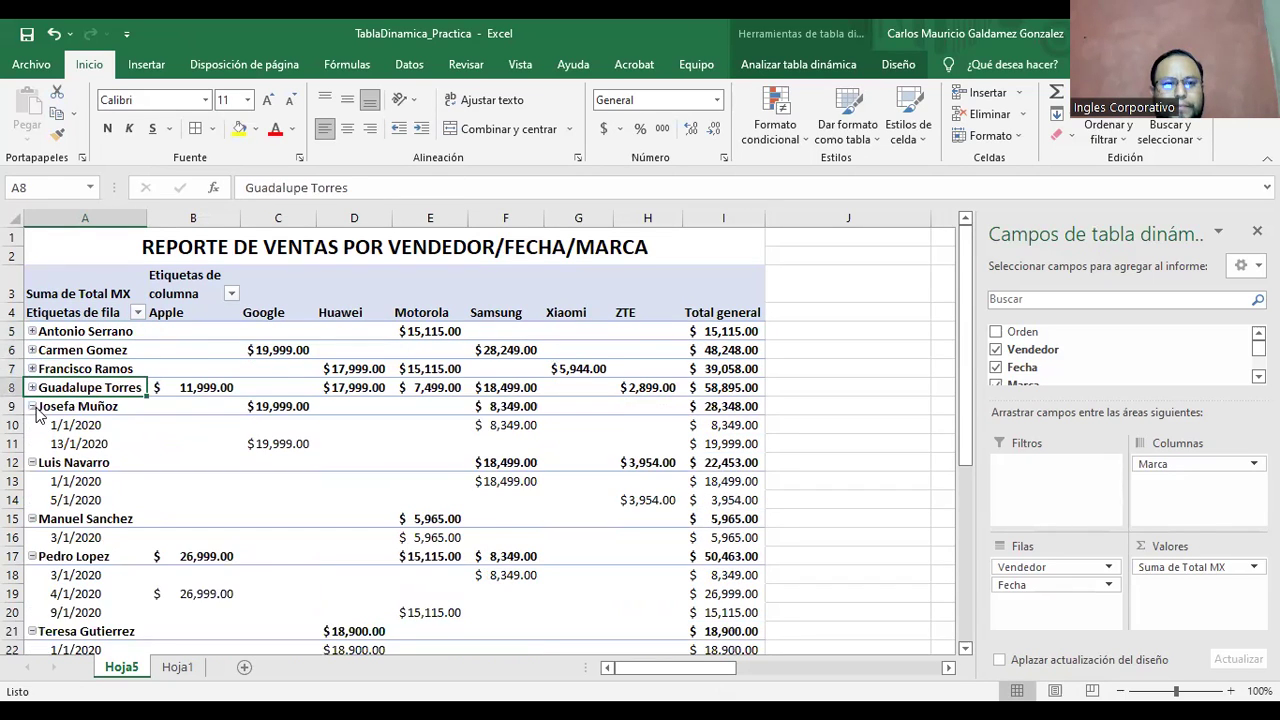
left_click(32, 406)
left_click(32, 425)
left_click(32, 443)
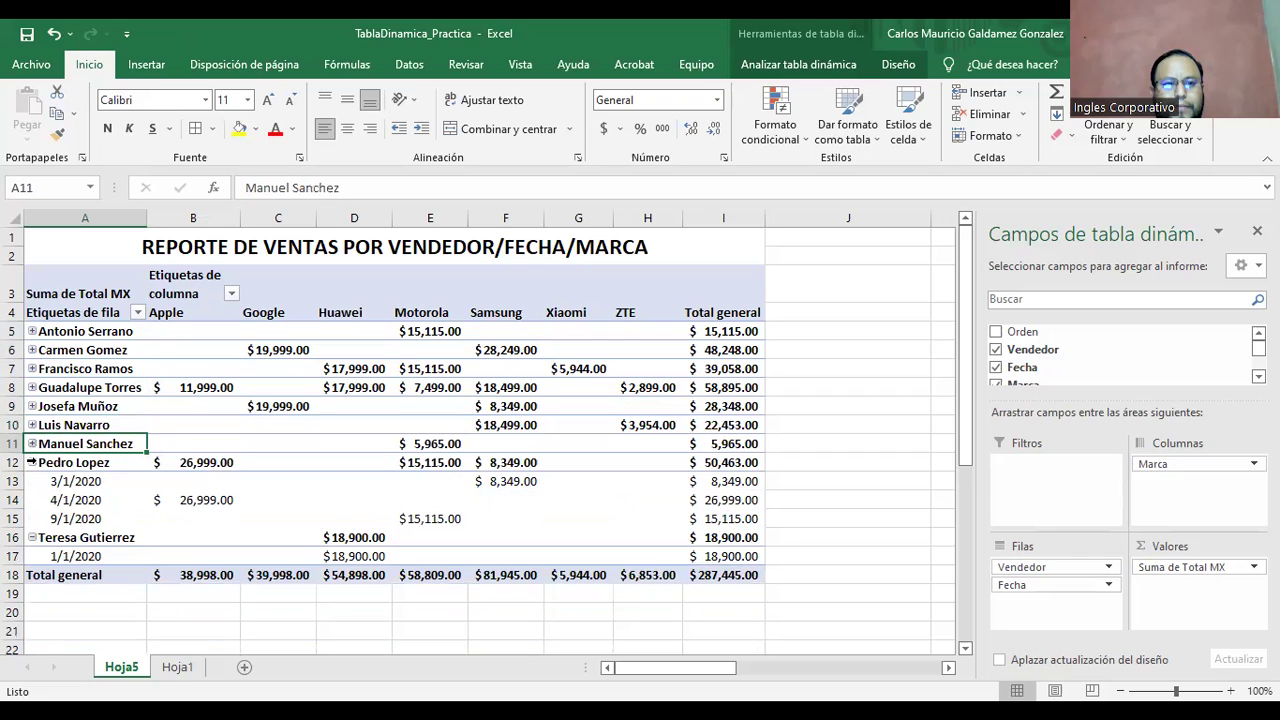
left_click(32, 462)
left_click(32, 481)
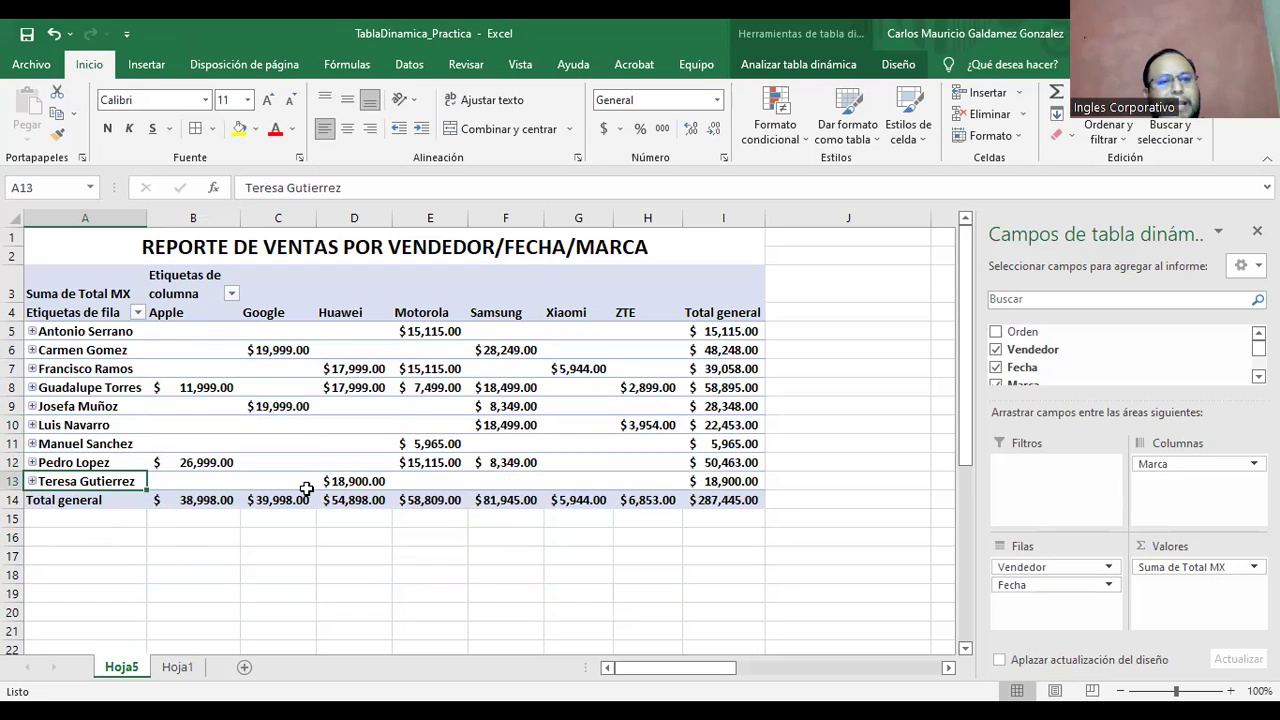
Expand the dates of the seller in row 8 and examine each date's sale by brand
left_click(32, 387)
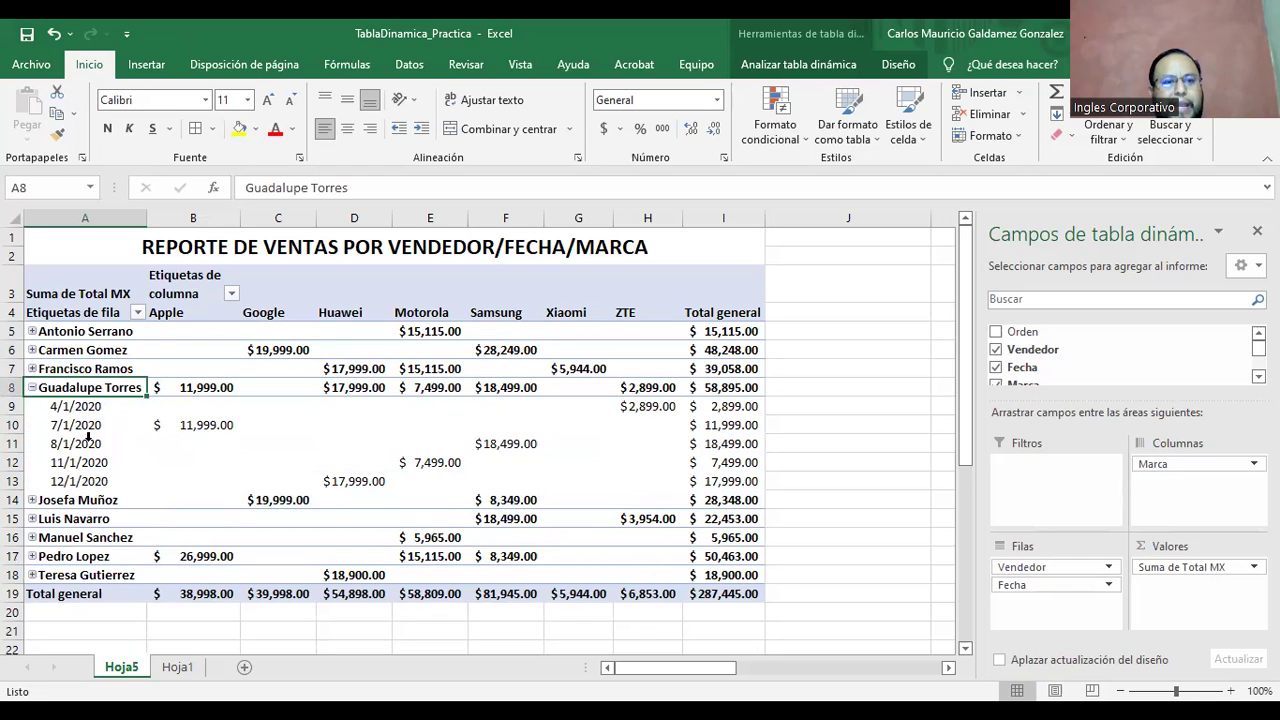
left_click(40, 407)
left_click(38, 425)
left_click(38, 443)
left_click(38, 462)
left_click(38, 481)
left_click(190, 424)
left_click(418, 463)
left_click(488, 445)
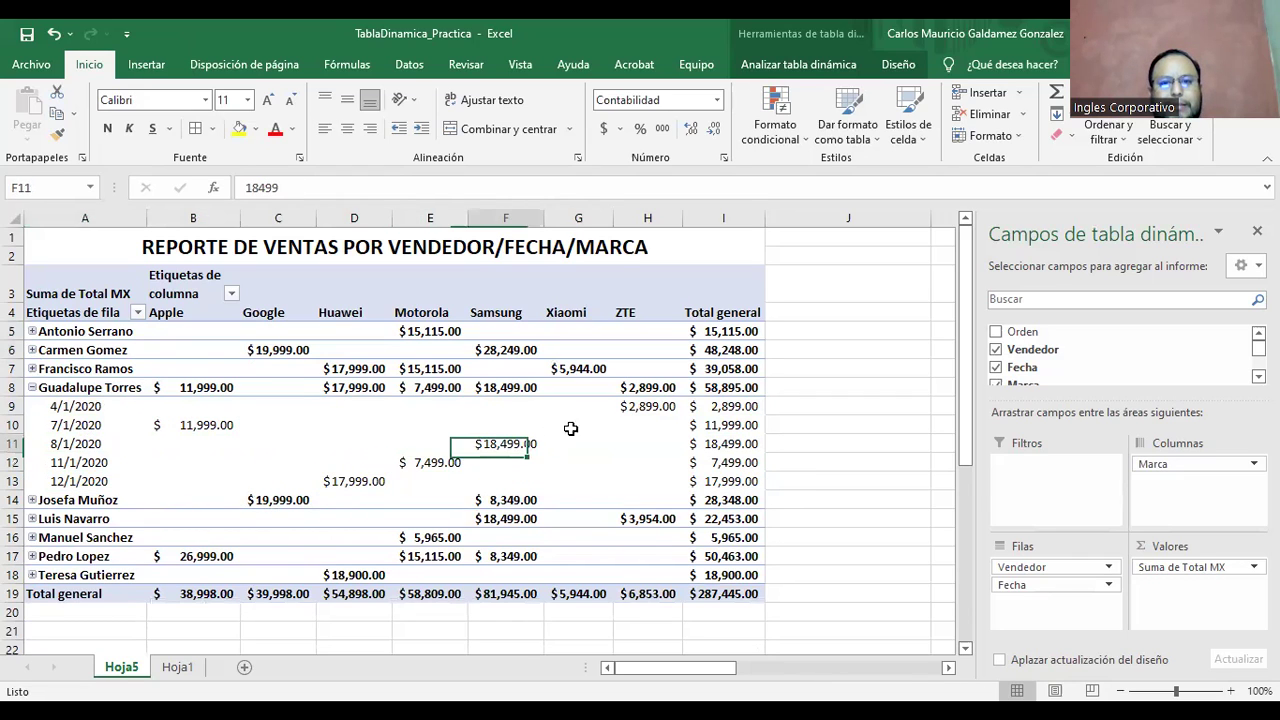
left_click(650, 406)
Check the sum of the date totals in I9:I13 against the seller's total in I8
left_click_drag(737, 406, 750, 483)
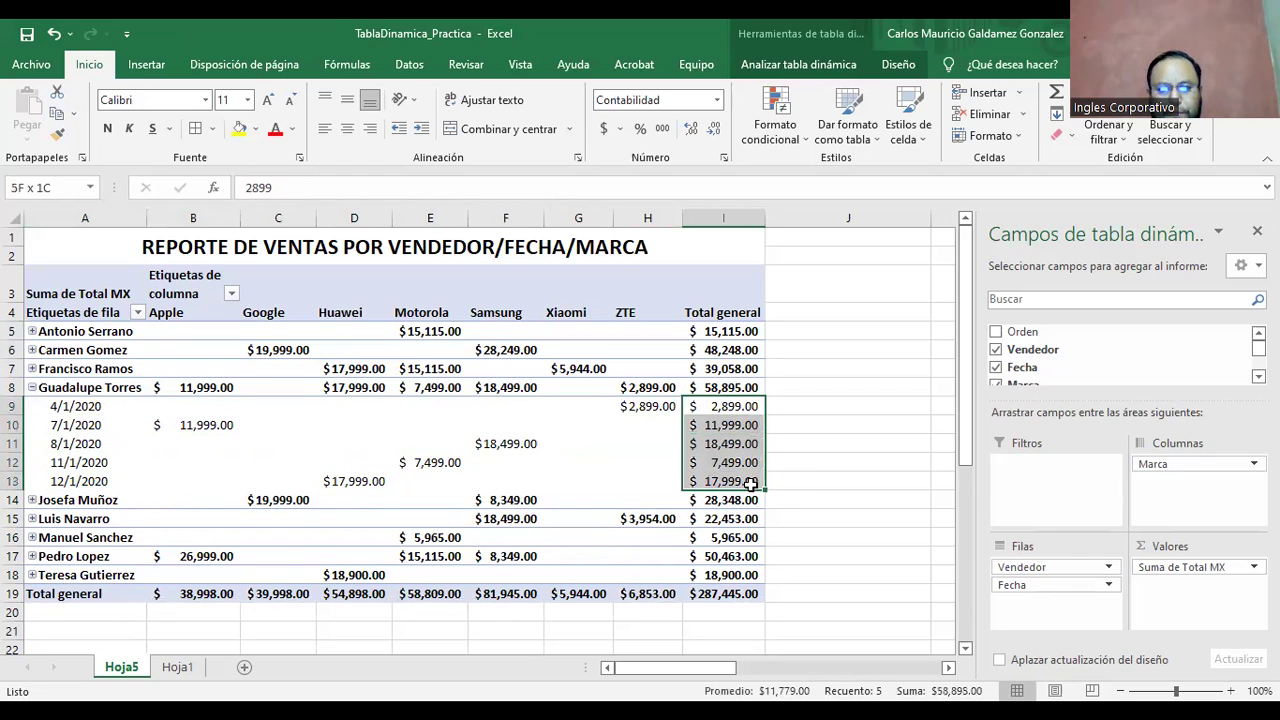
left_click(725, 503)
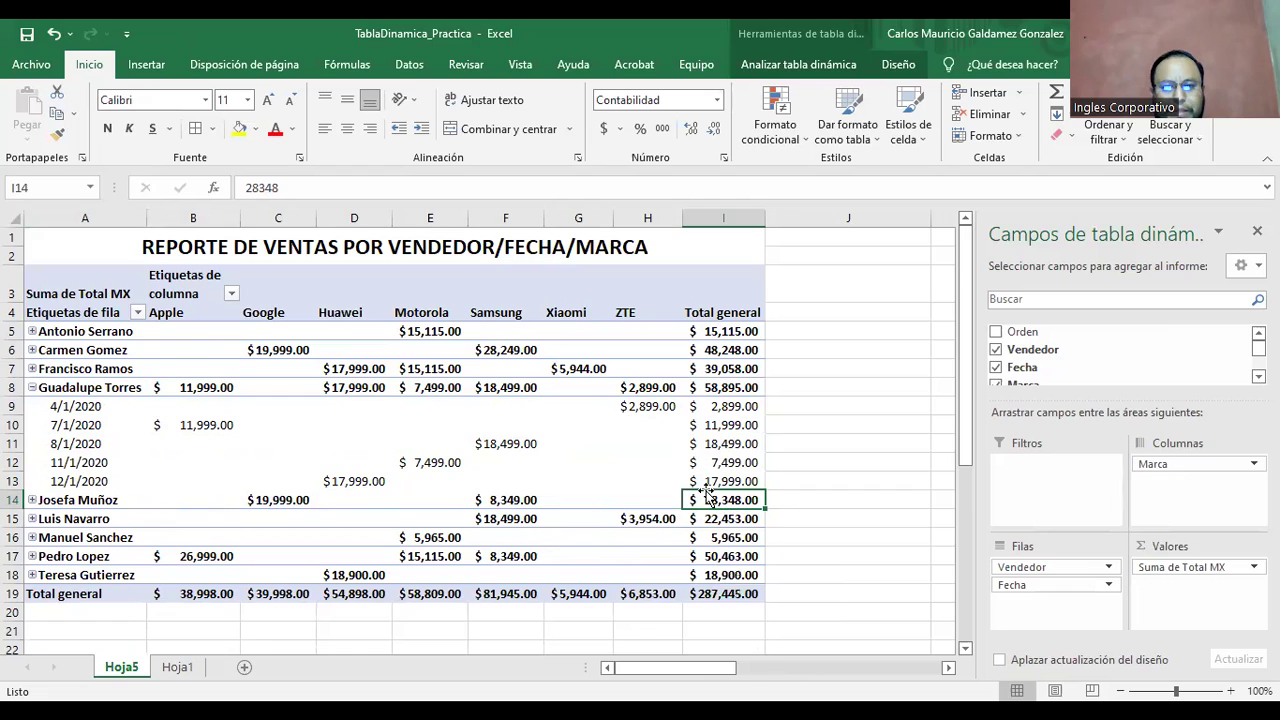
left_click_drag(725, 481, 725, 407)
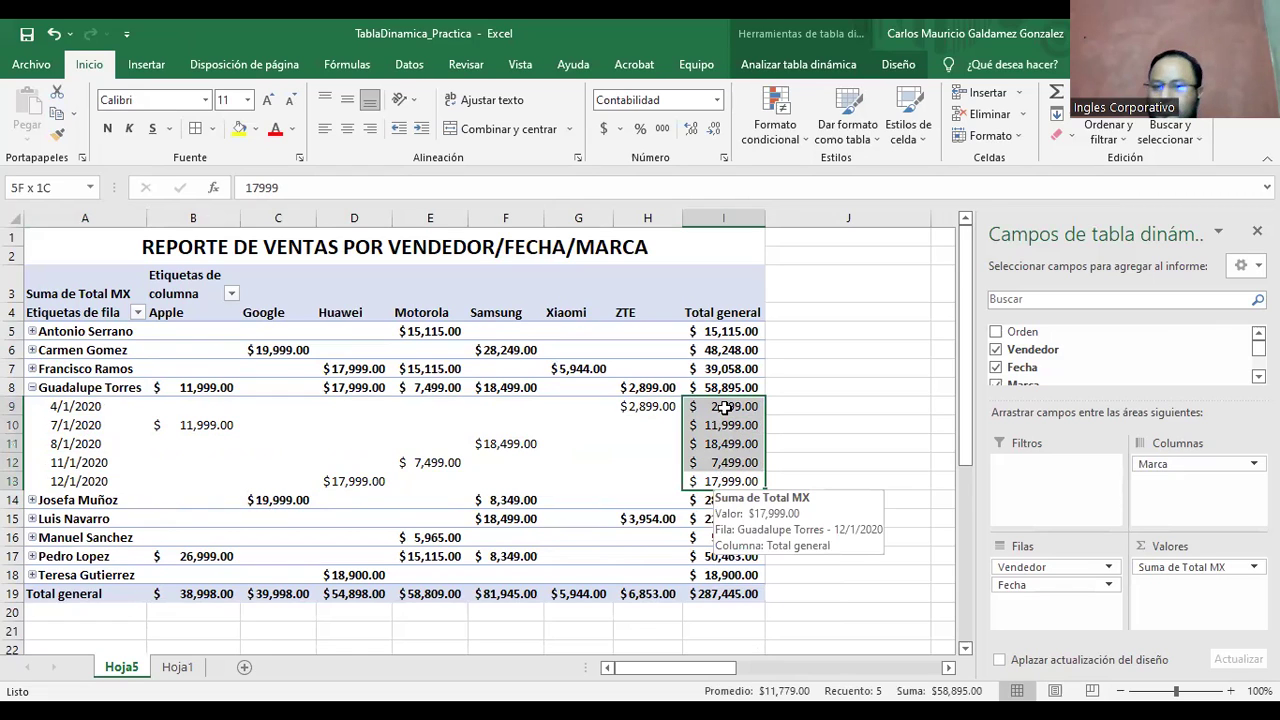
left_click(722, 387)
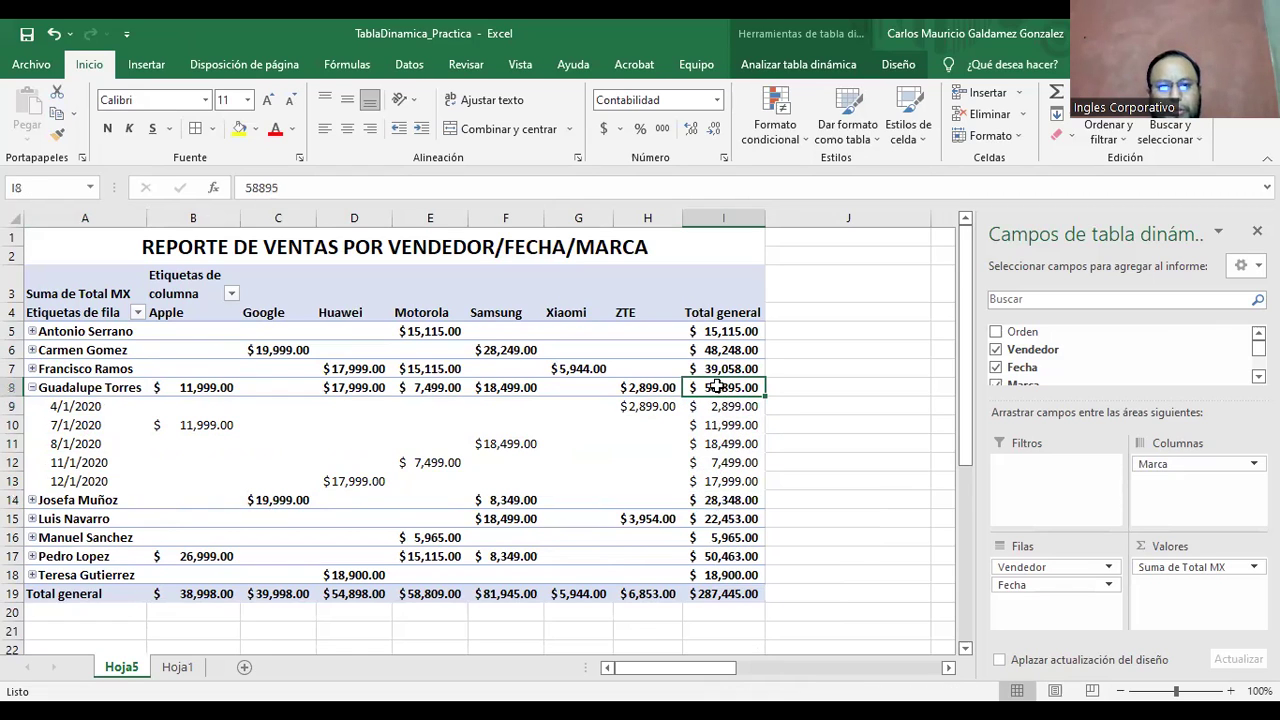
Collapse the dates of the seller in row 8 again and review that seller's summary row
left_click(32, 387)
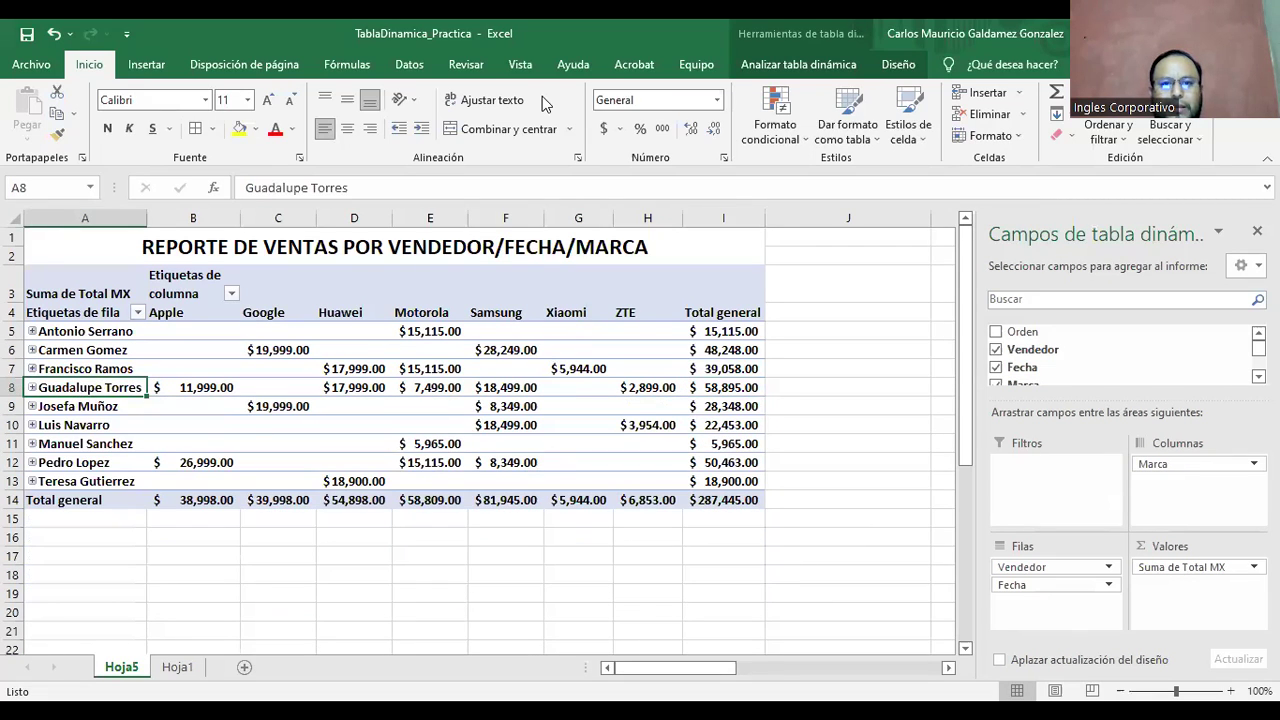
key("shift+space")
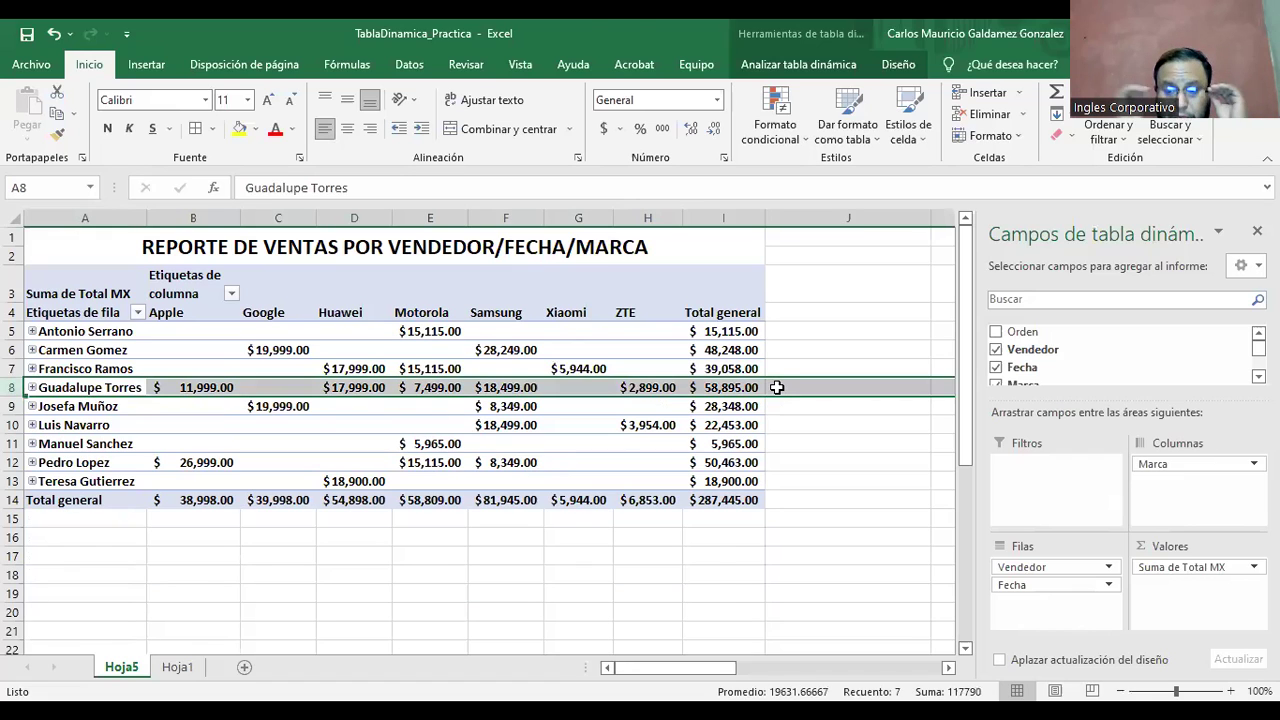
left_click(777, 387)
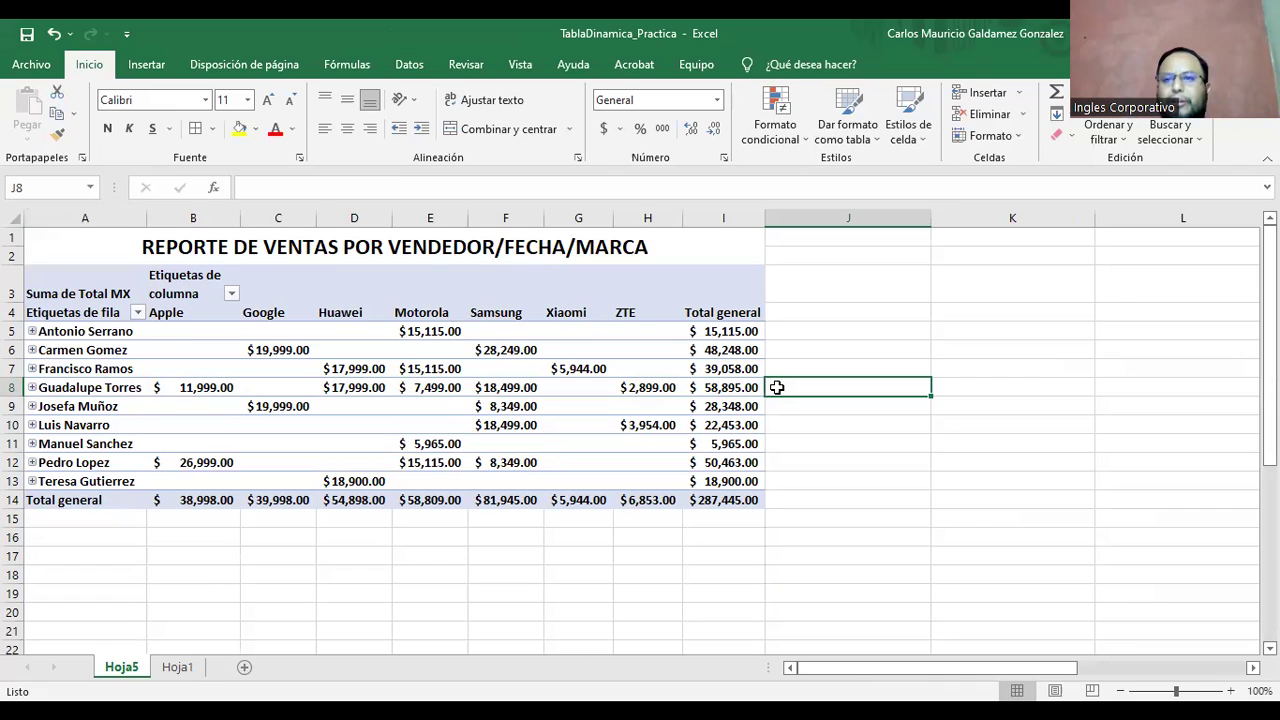
Try to add Modelo to the pivot table and move it from the row fields to the filters, and remove it again
left_click(374, 402)
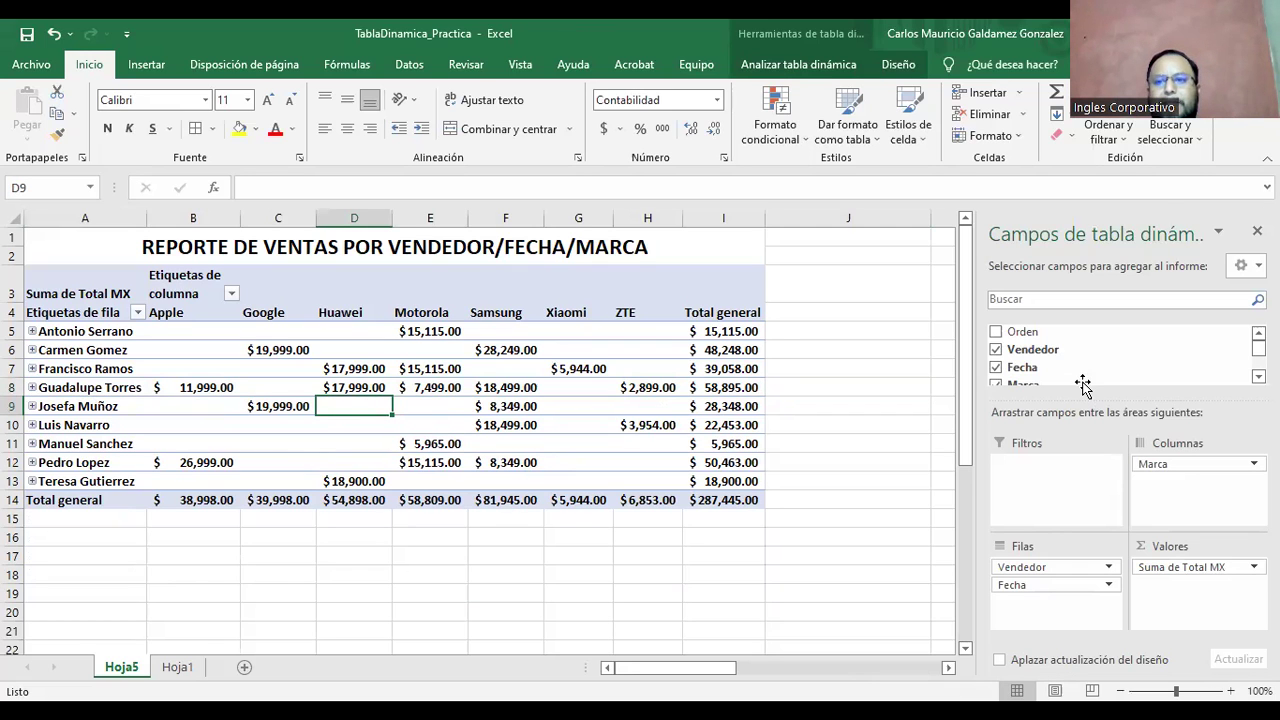
left_click_drag(1081, 398, 1081, 456)
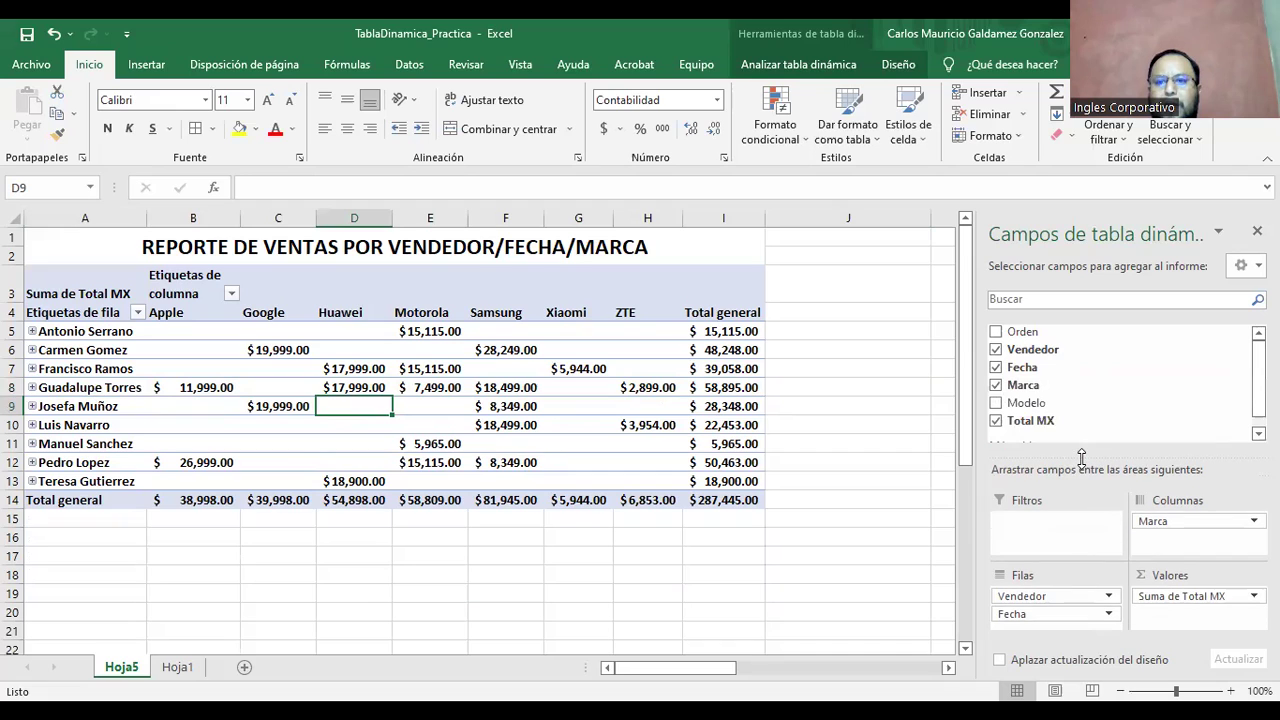
left_click(995, 403)
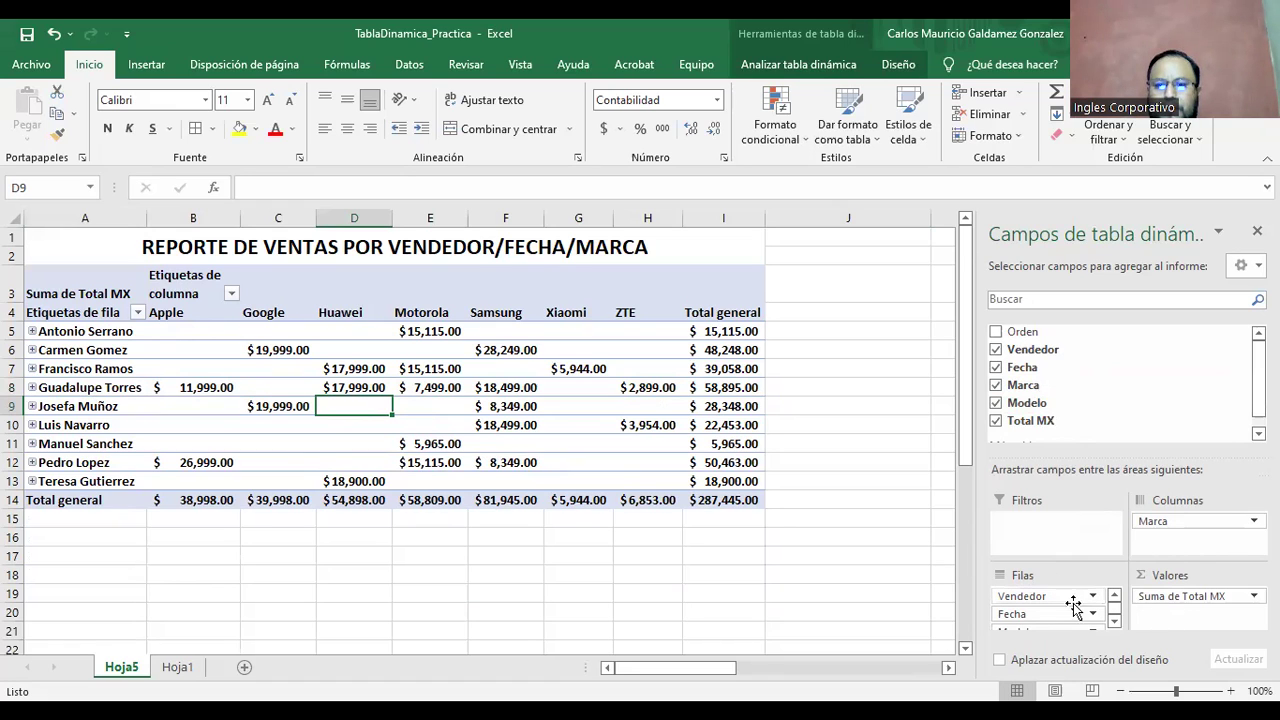
left_click(1114, 621)
left_click_drag(1030, 621, 1042, 524)
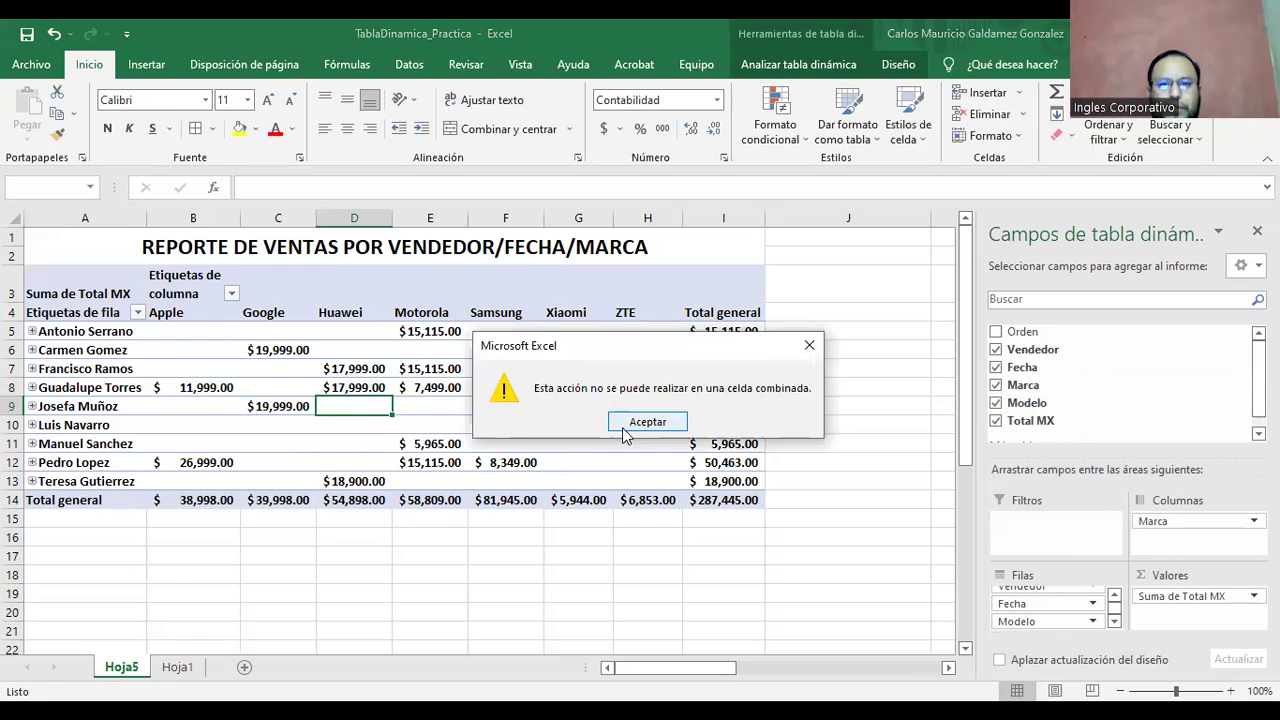
left_click(624, 433)
left_click_drag(1030, 621, 1110, 440)
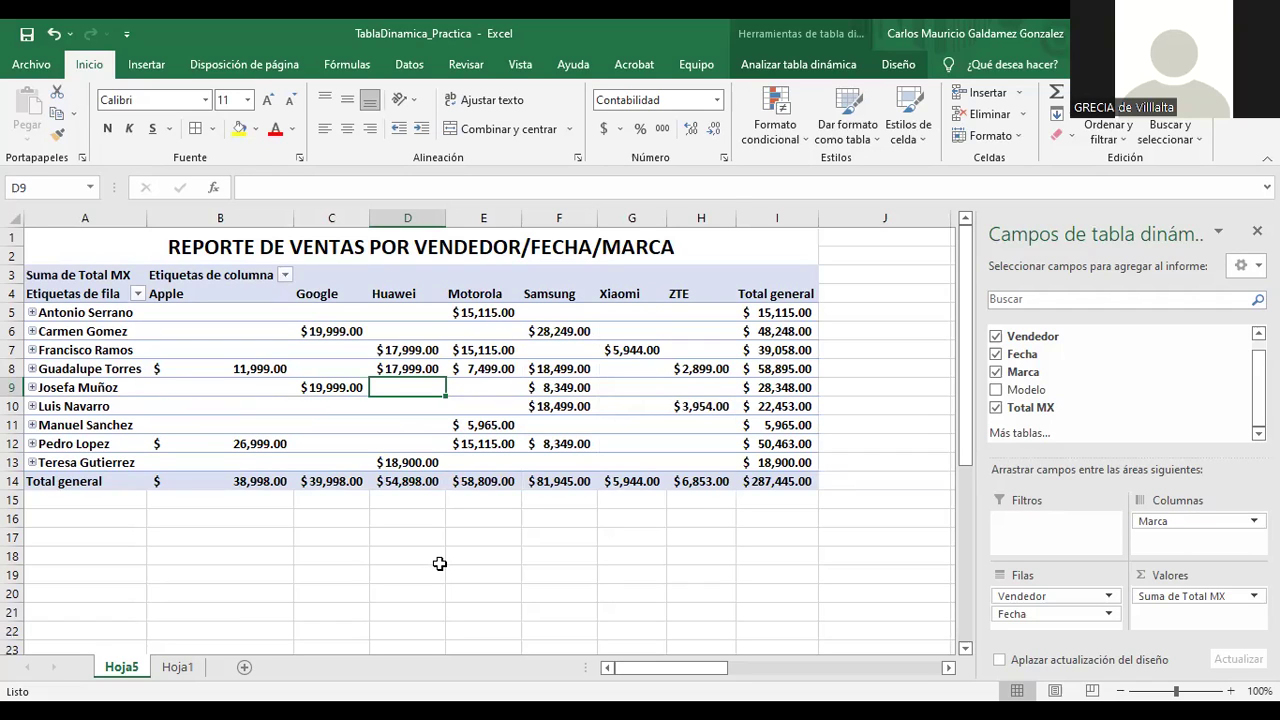
Review the grand total in I14 and the first seller's overall total in I5
left_click(752, 482)
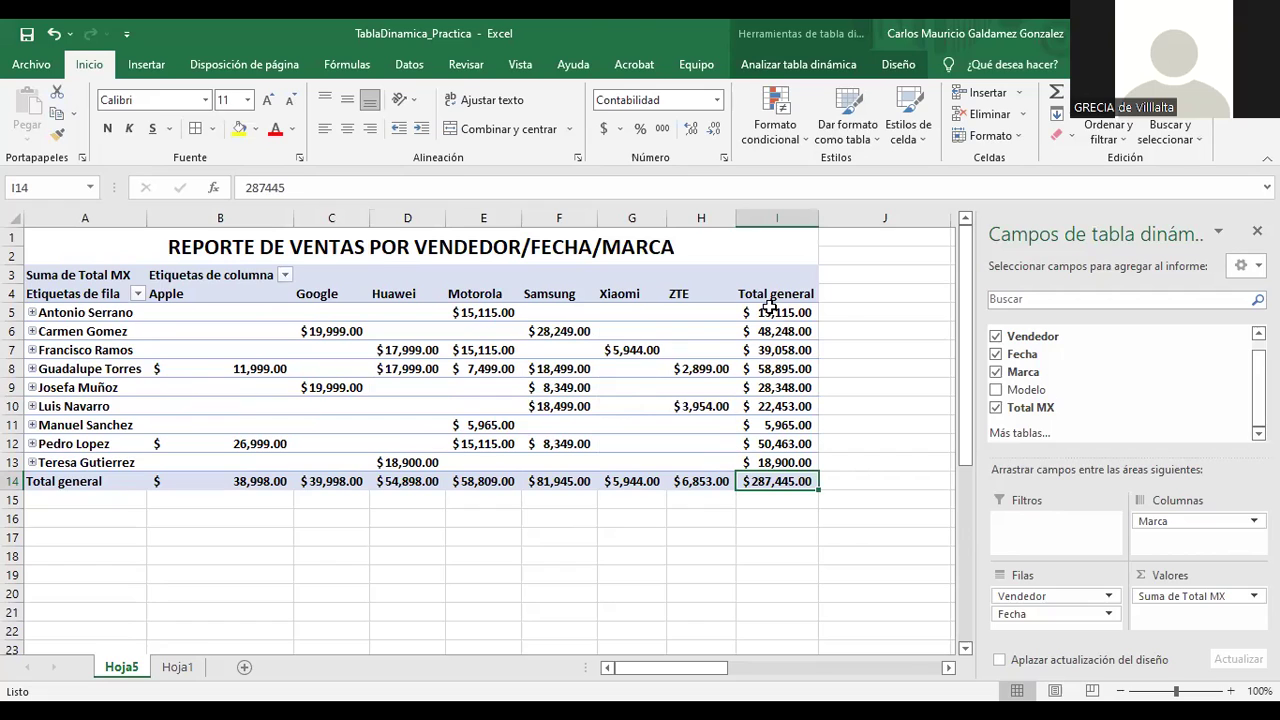
left_click(838, 309)
left_click(760, 312)
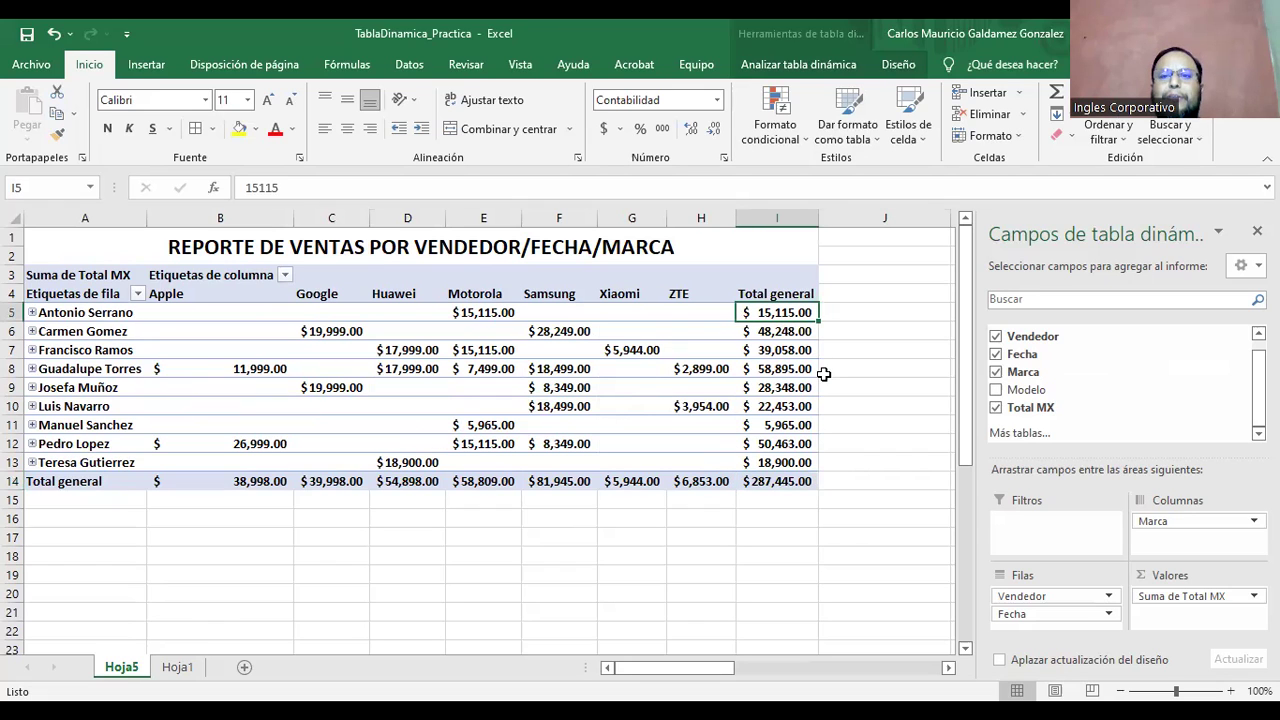
left_click(920, 318)
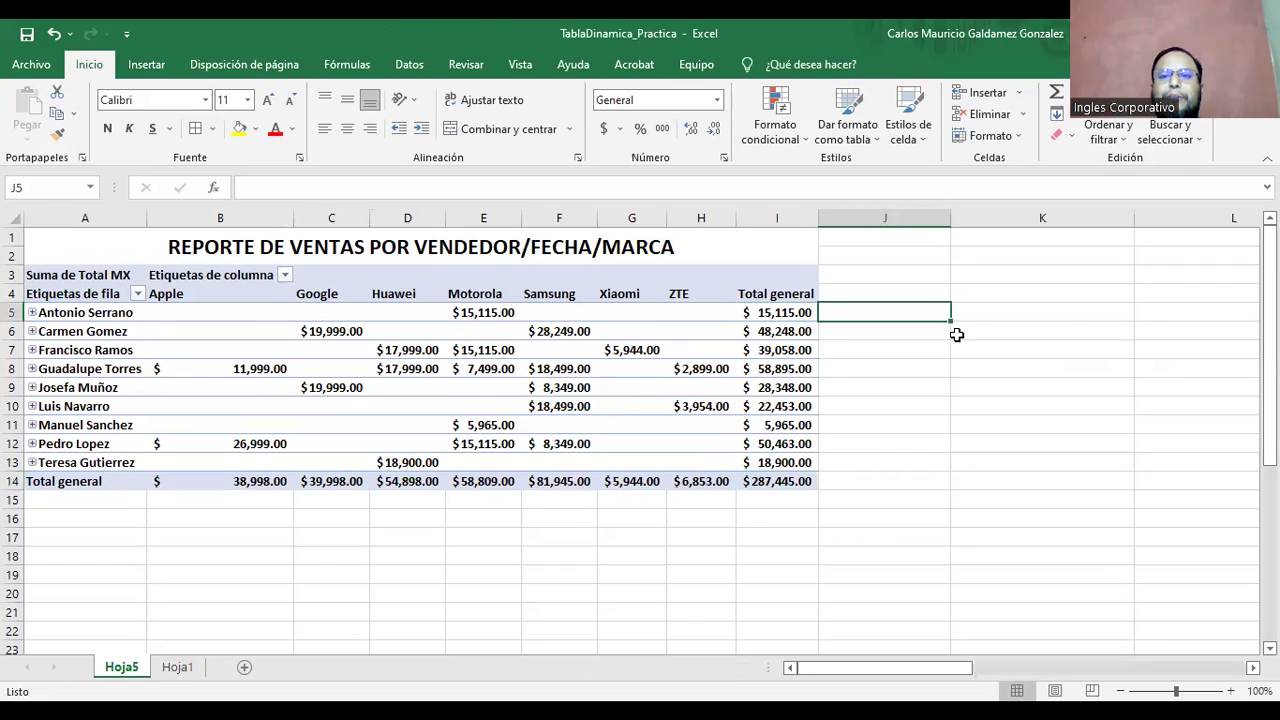
type("=")
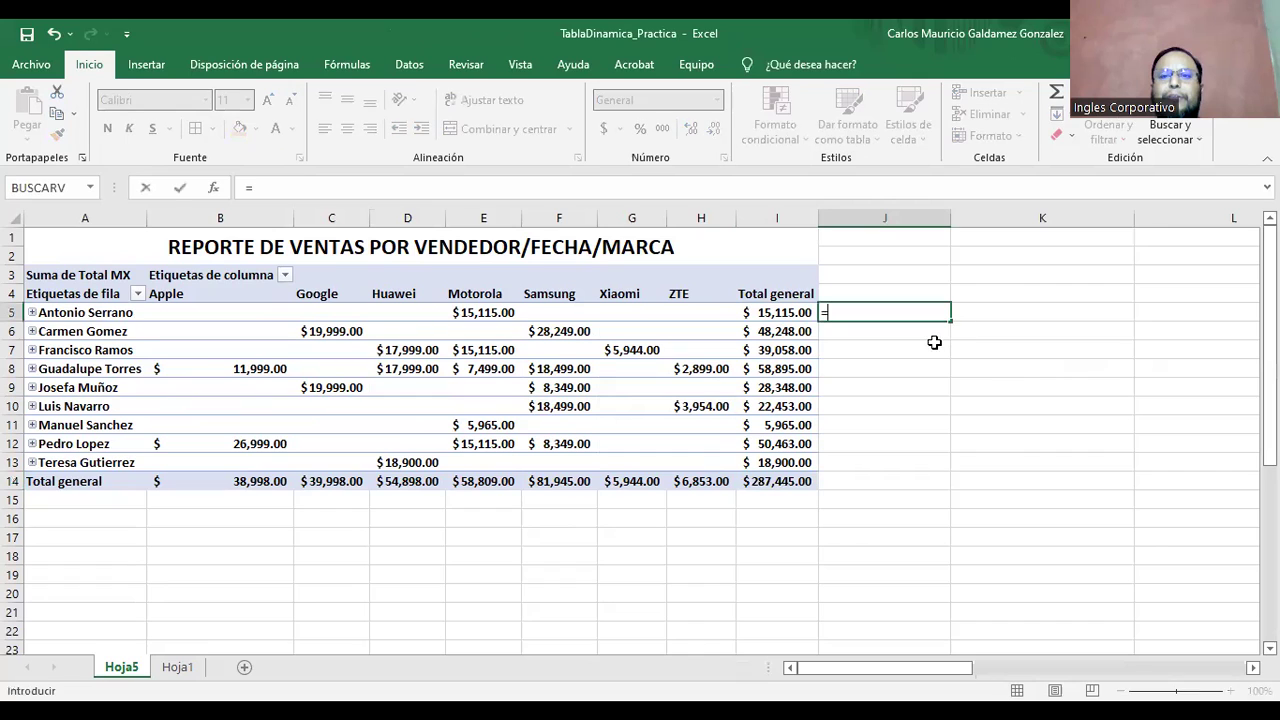
left_click(787, 315)
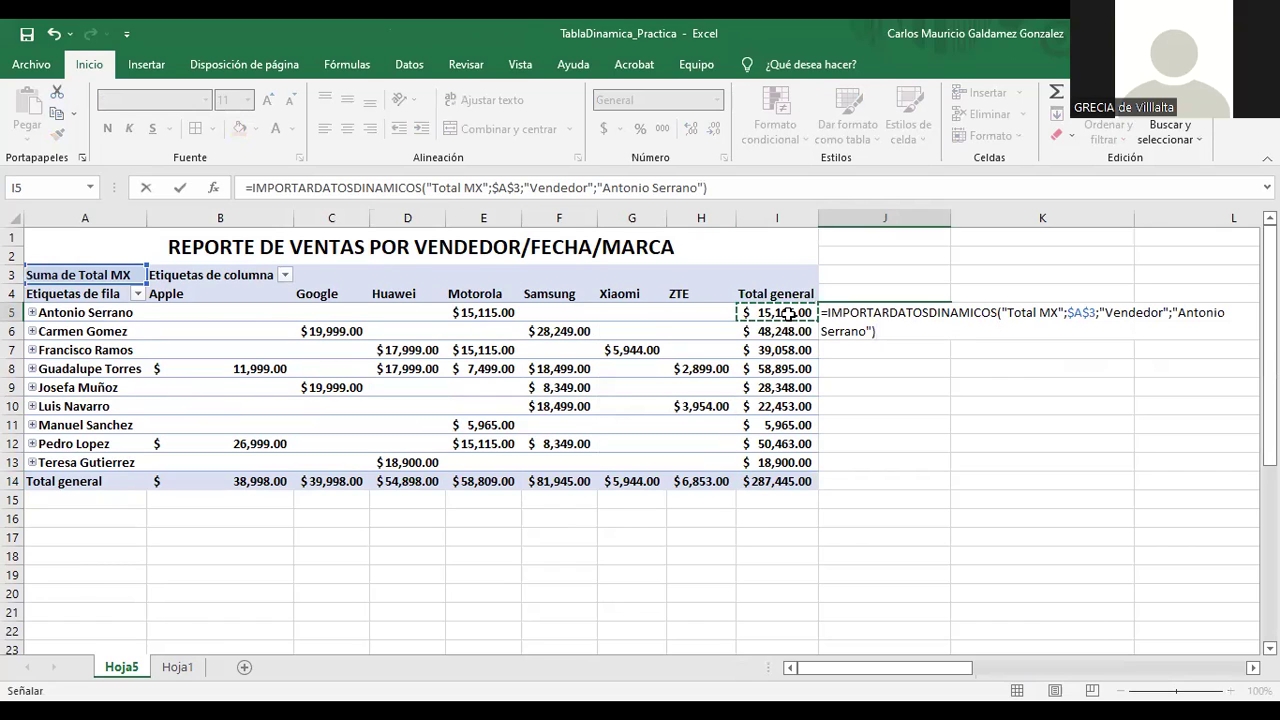
key("Escape")
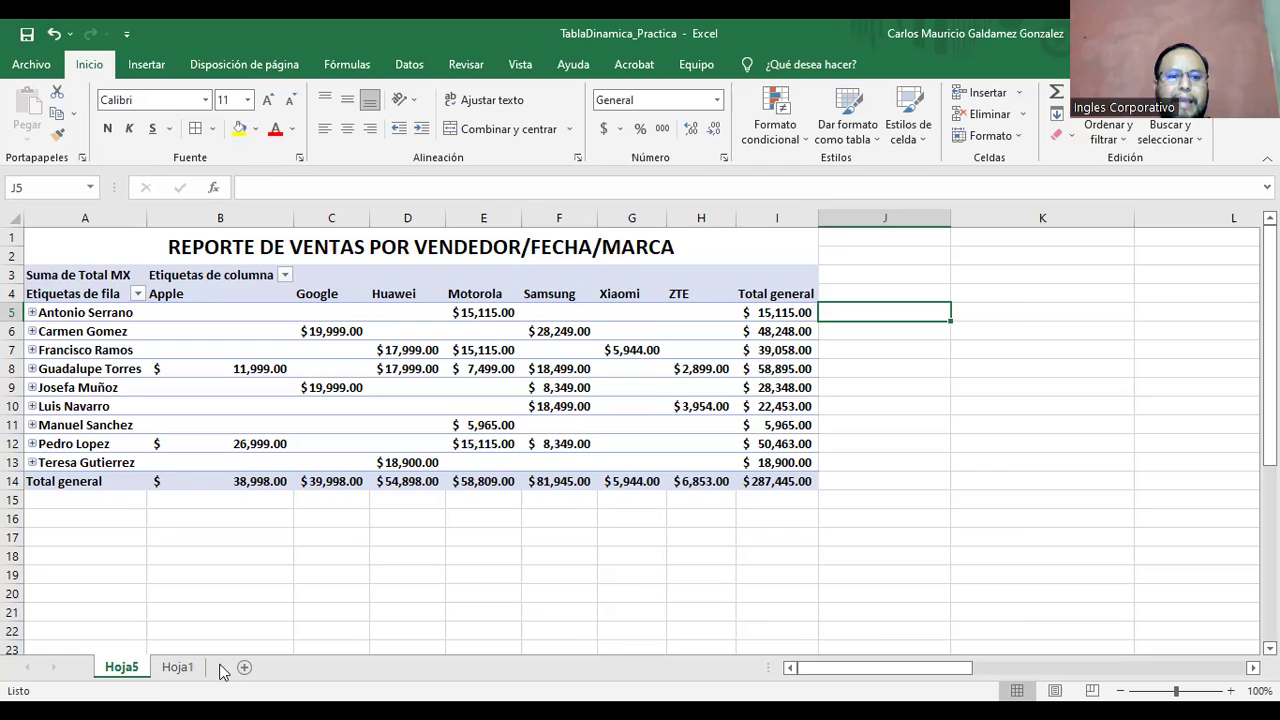
Review the source sales data on sheet Hoja1 and return to the pivot table report on Hoja5
left_click(155, 677)
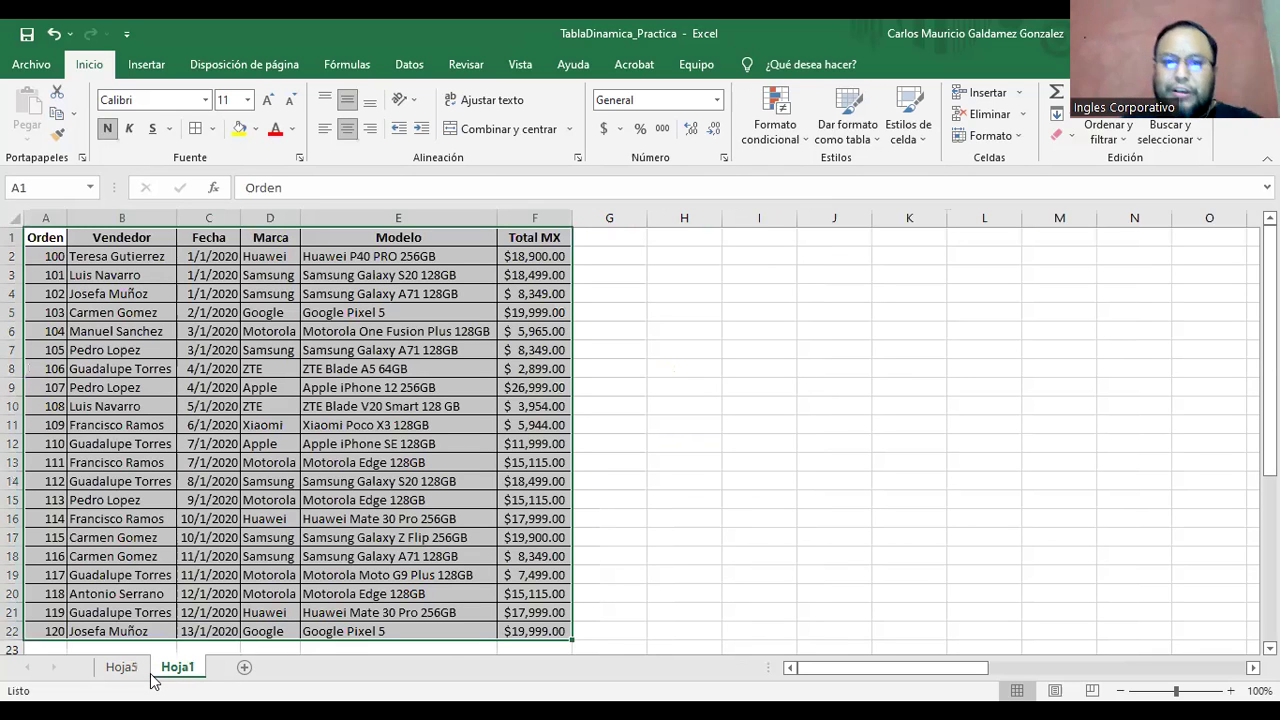
left_click(253, 394)
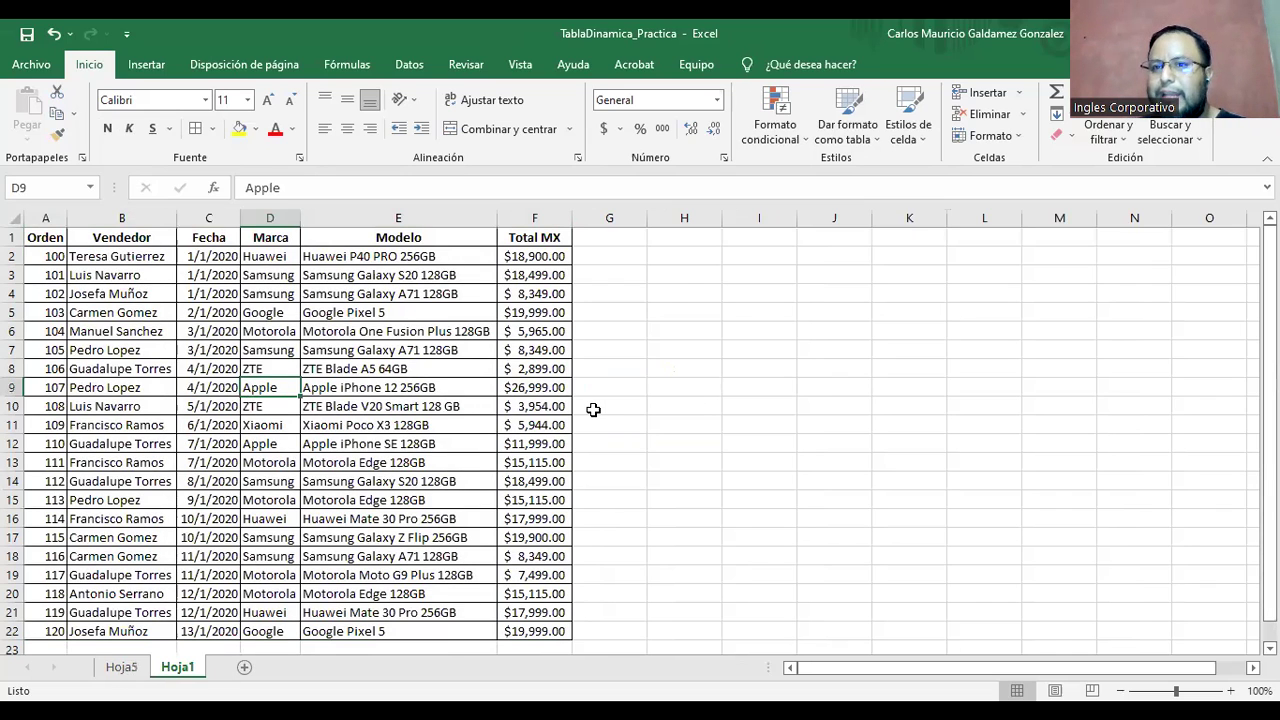
key("ctrl+Page_Up")
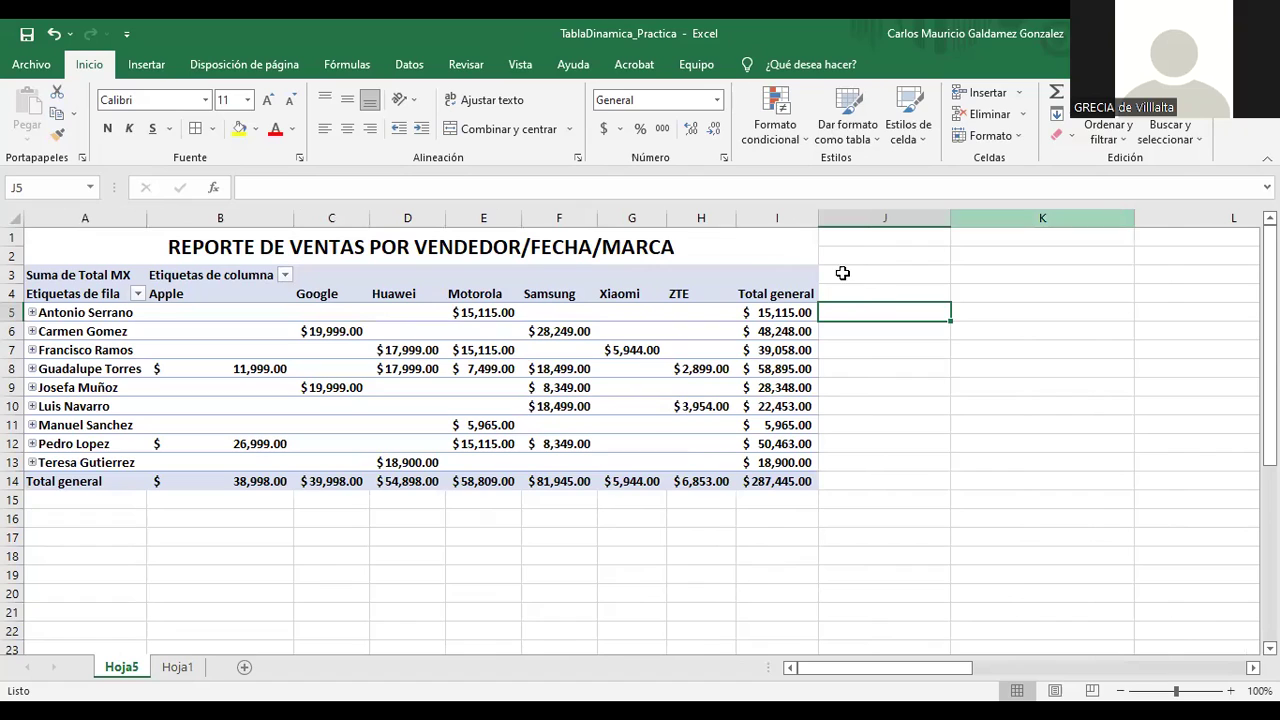
left_click_drag(846, 273, 846, 298)
left_click(666, 293)
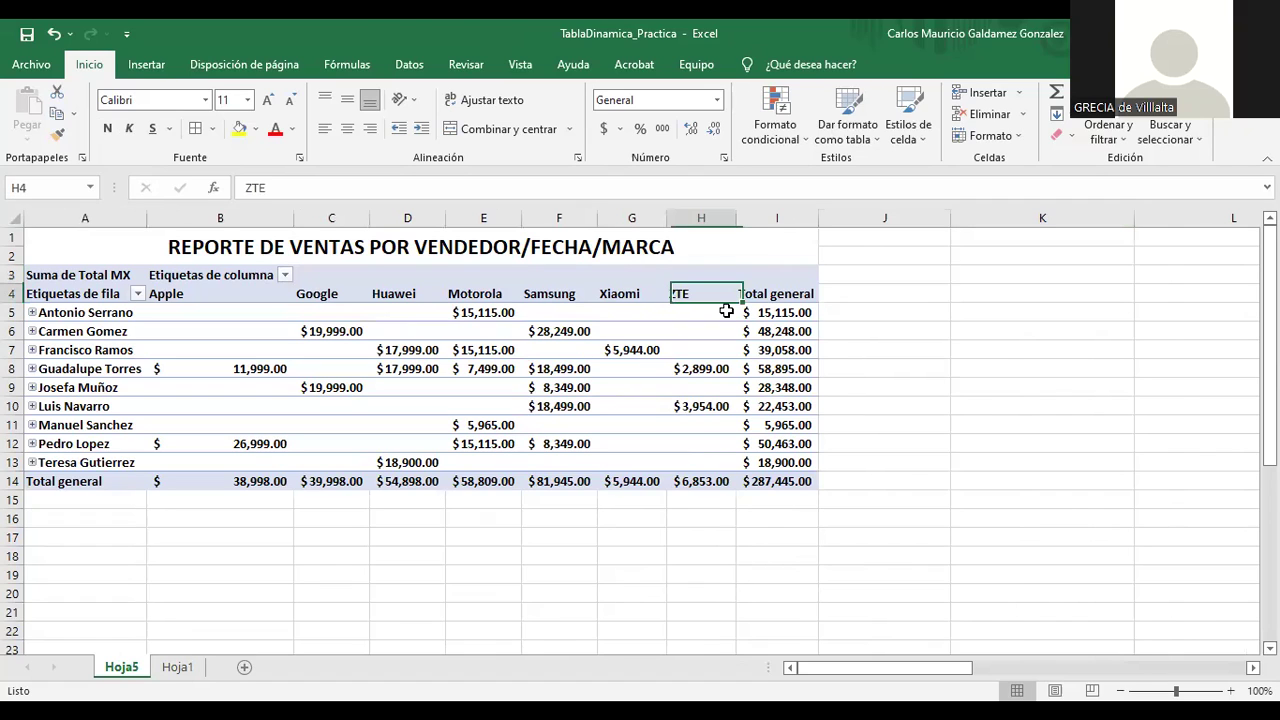
mouse_move(726, 311)
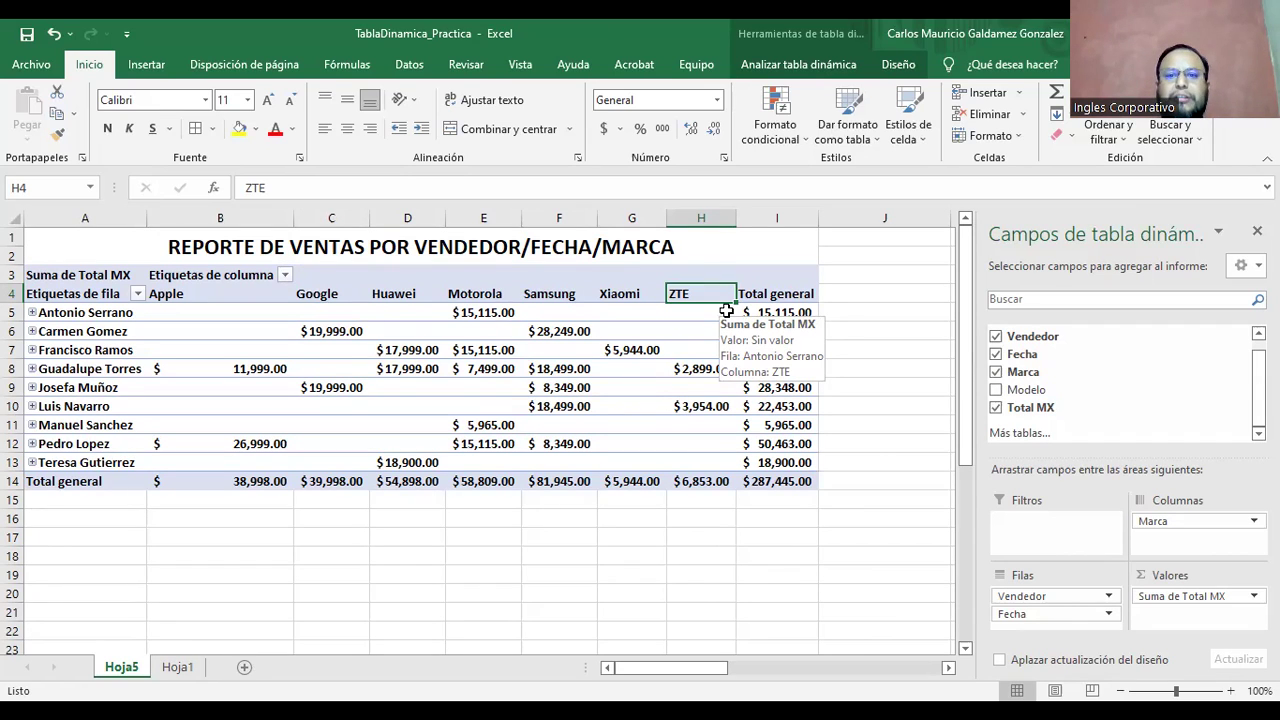
Enter a formula in J5 that references the first seller's overall total in I5, and compare the two cells
left_click(841, 313)
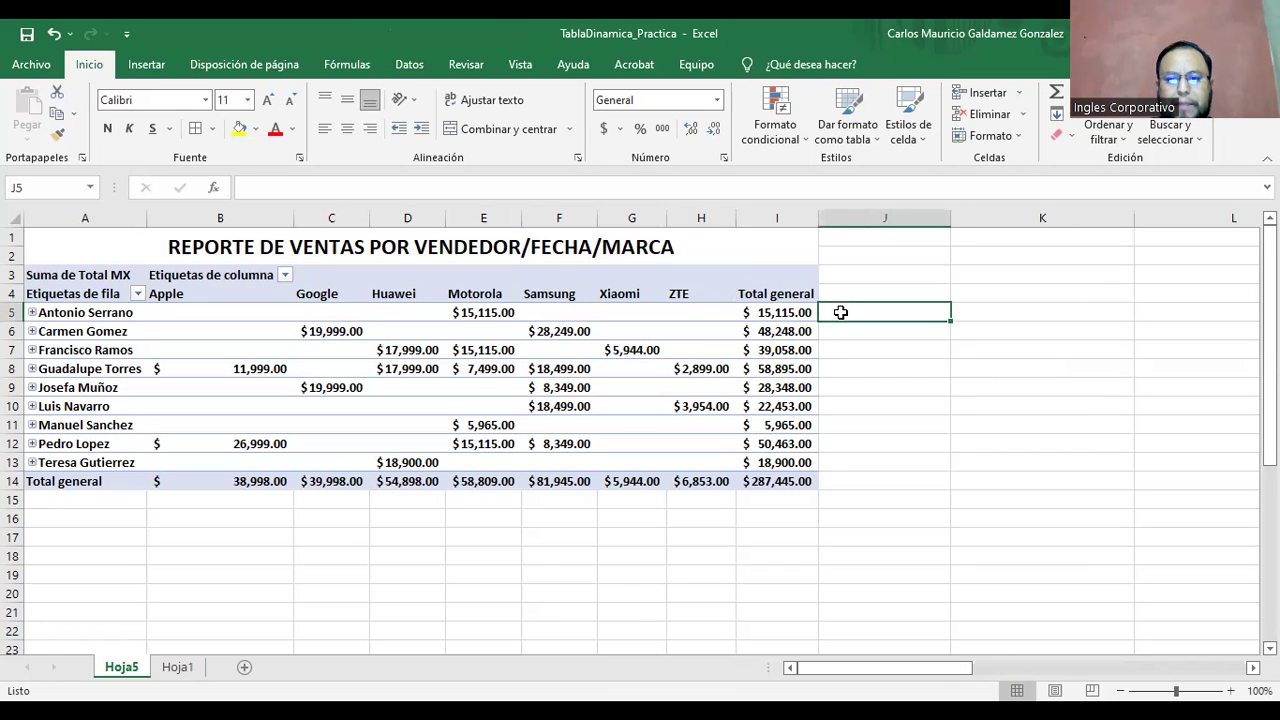
type("=")
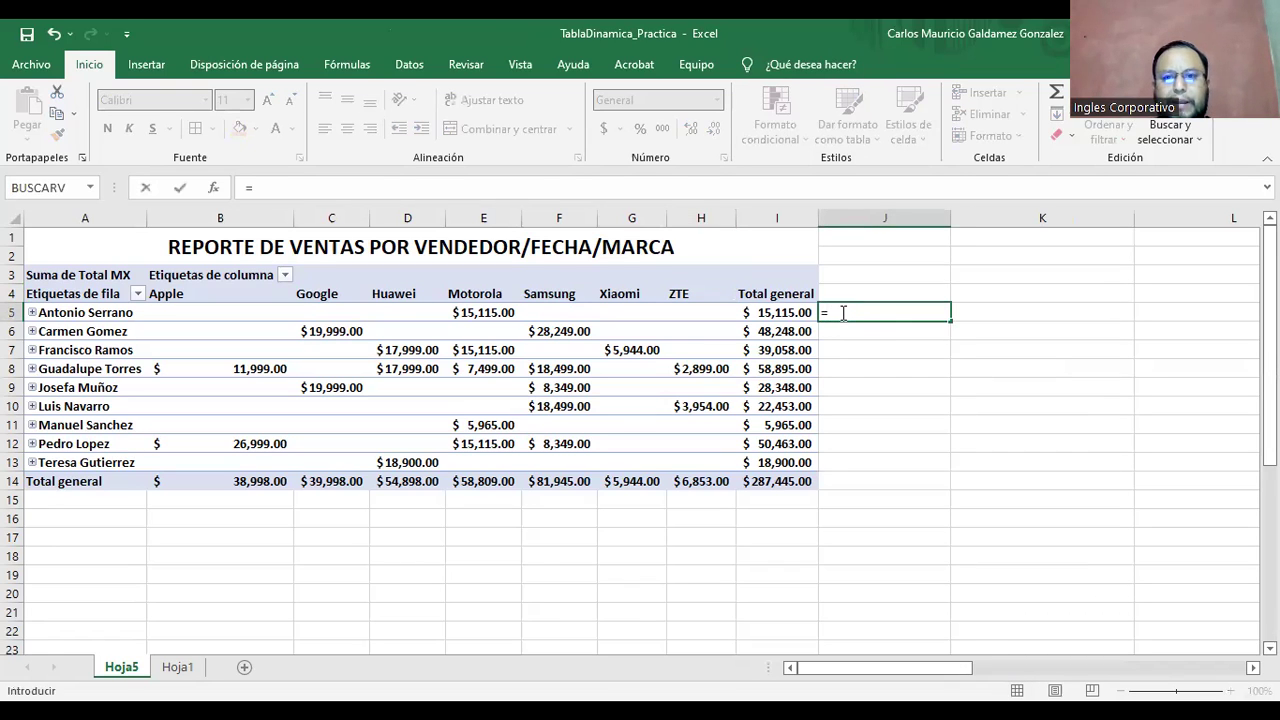
key("Left")
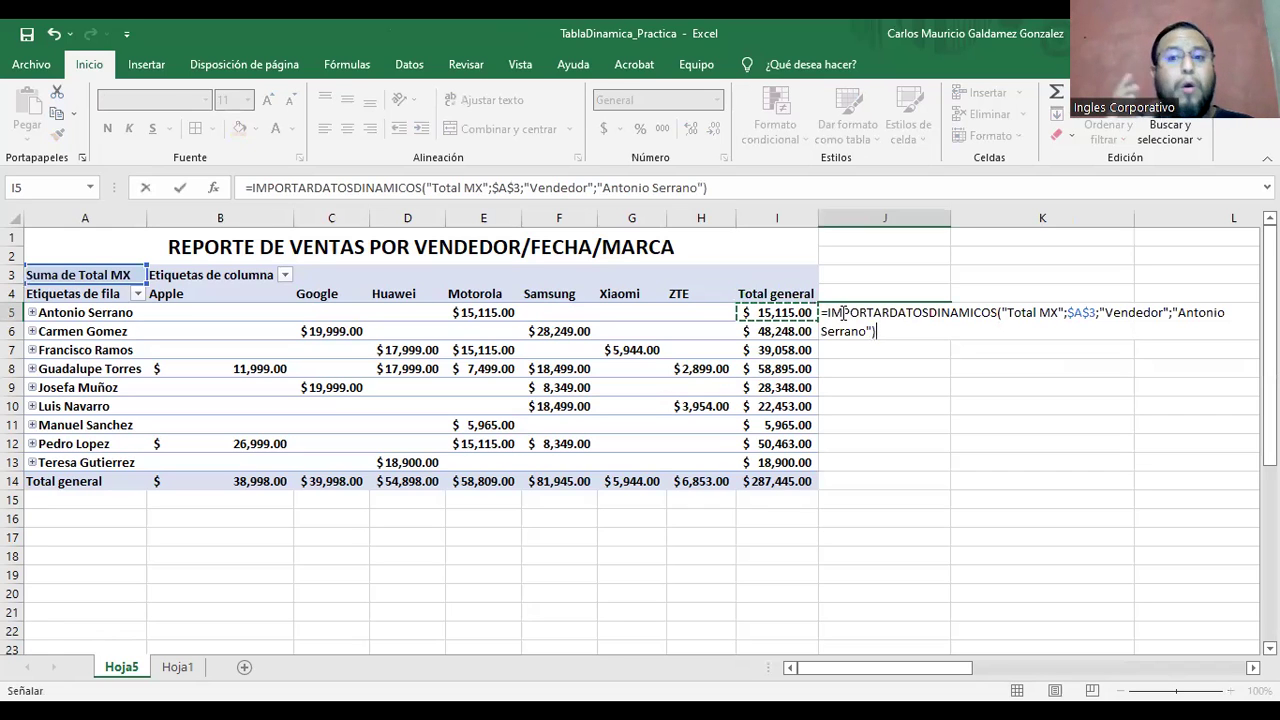
key("Return")
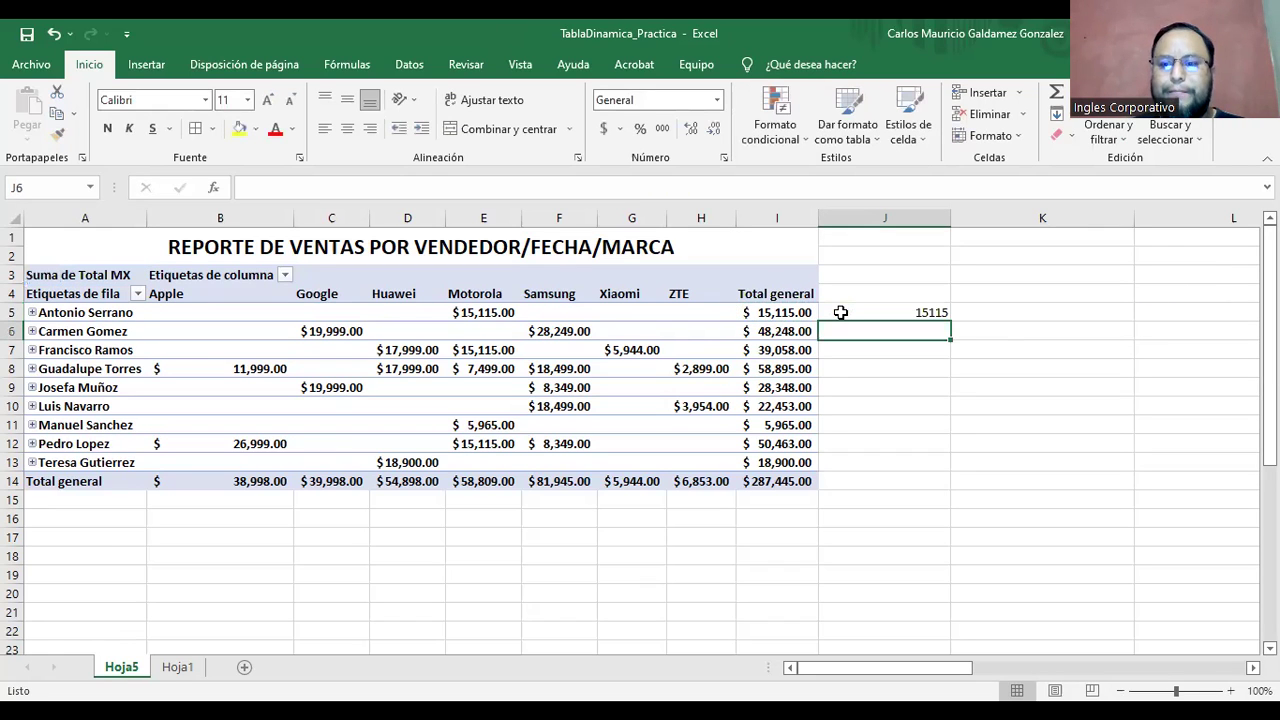
left_click(841, 313)
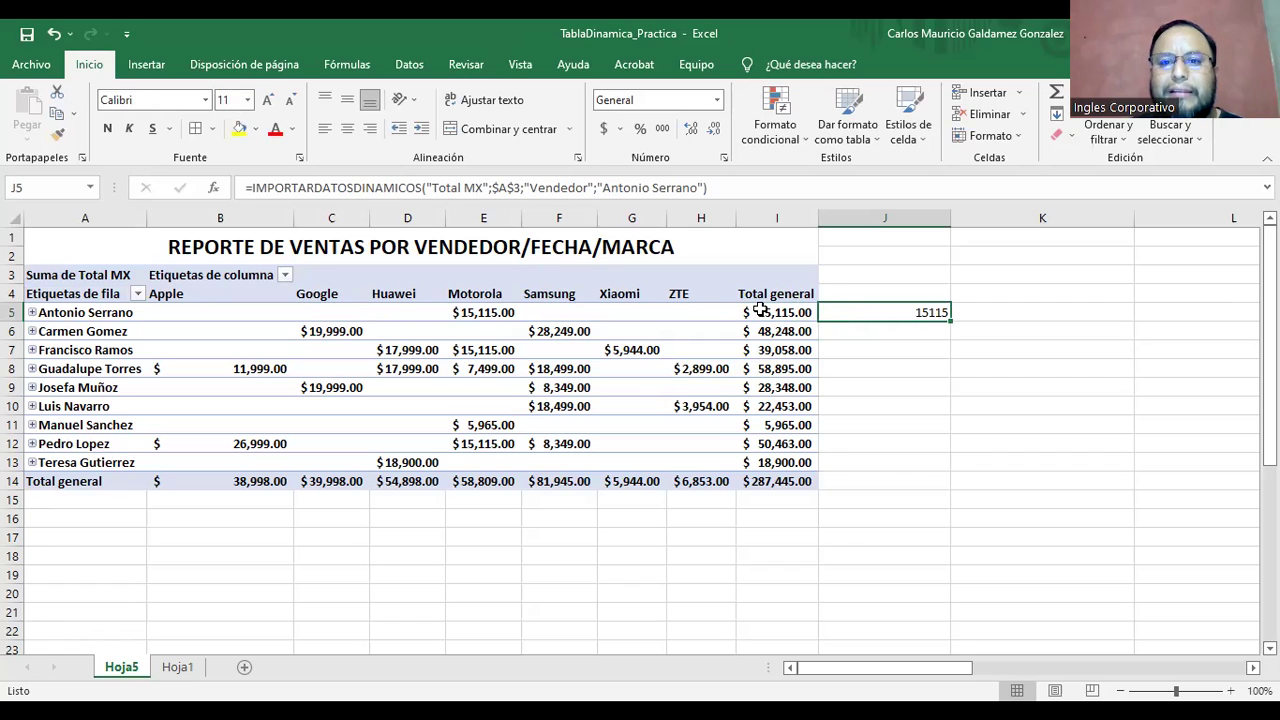
key("Left")
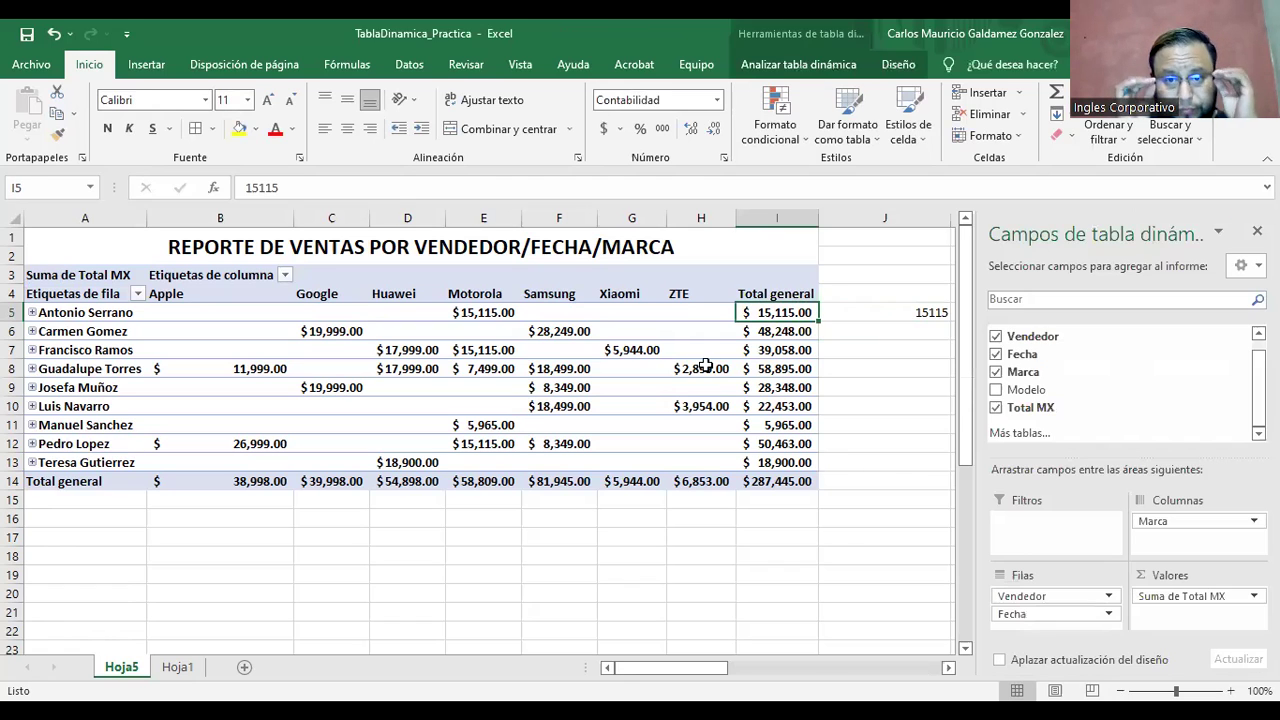
Examine the pivot table anchored at A3 that the J5 formula refers to, and delete the formula from J5
mouse_move(706, 366)
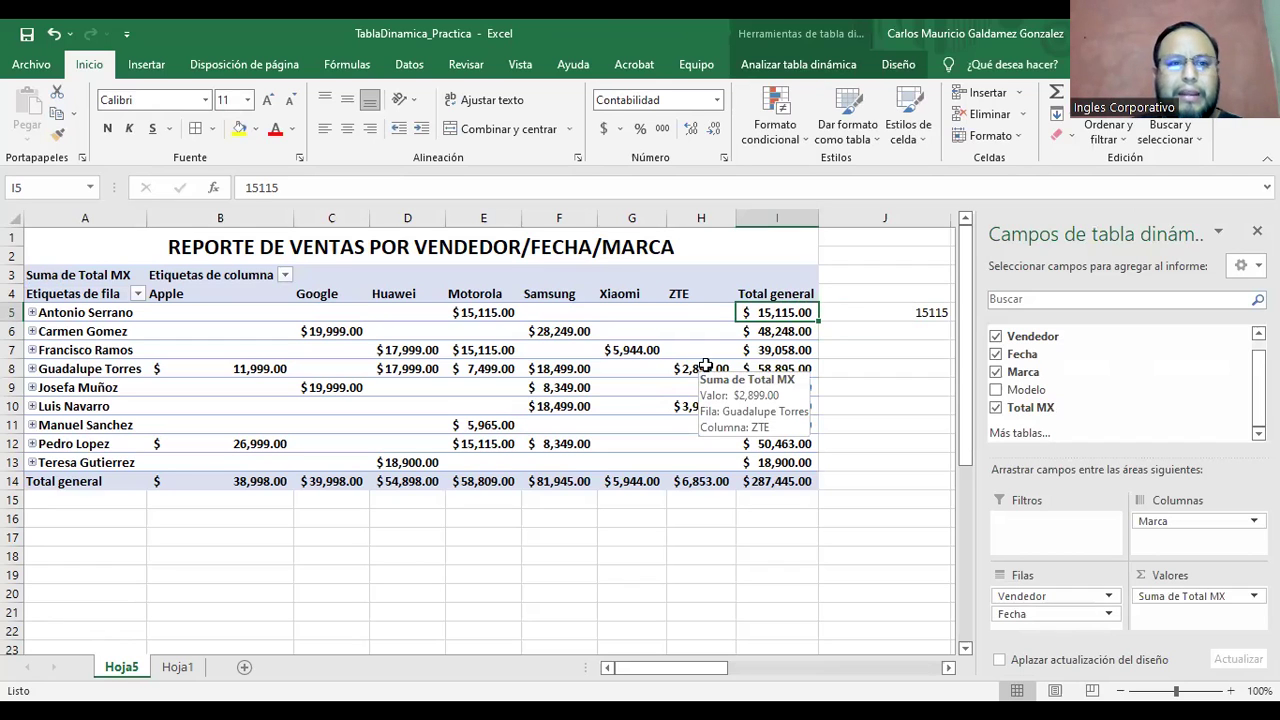
left_click(36, 274)
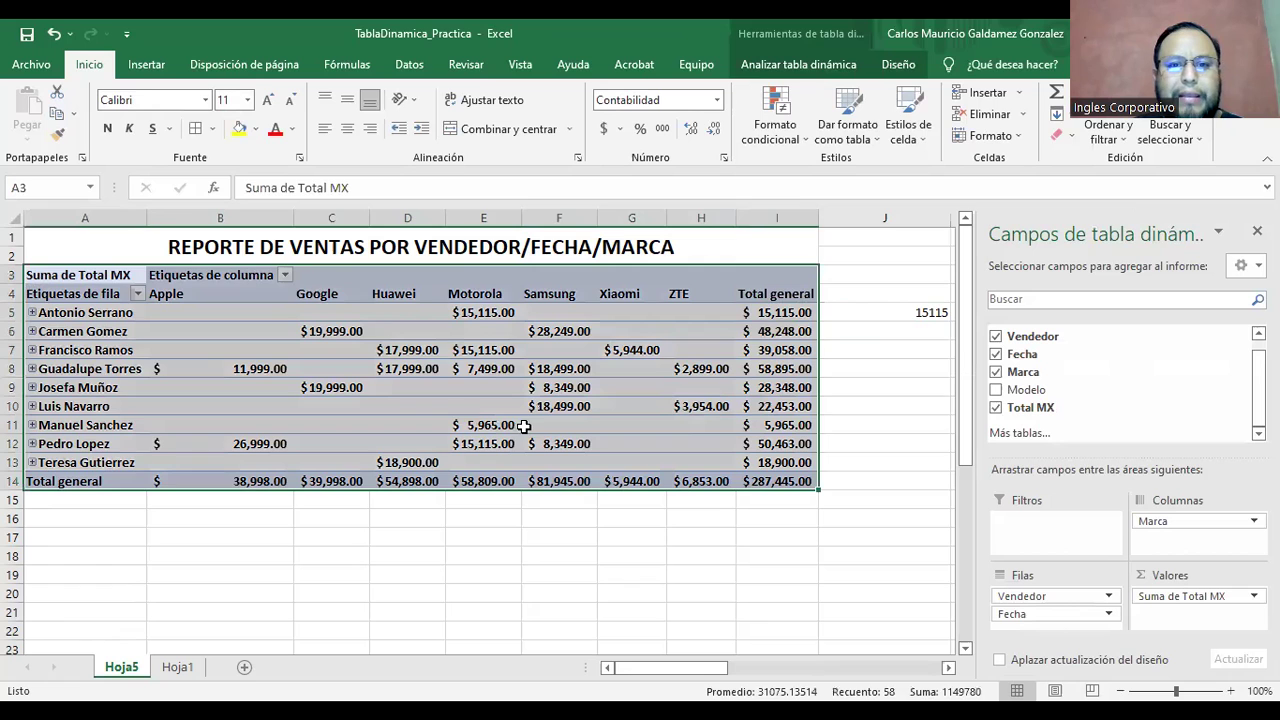
left_click(523, 426)
left_click(106, 274)
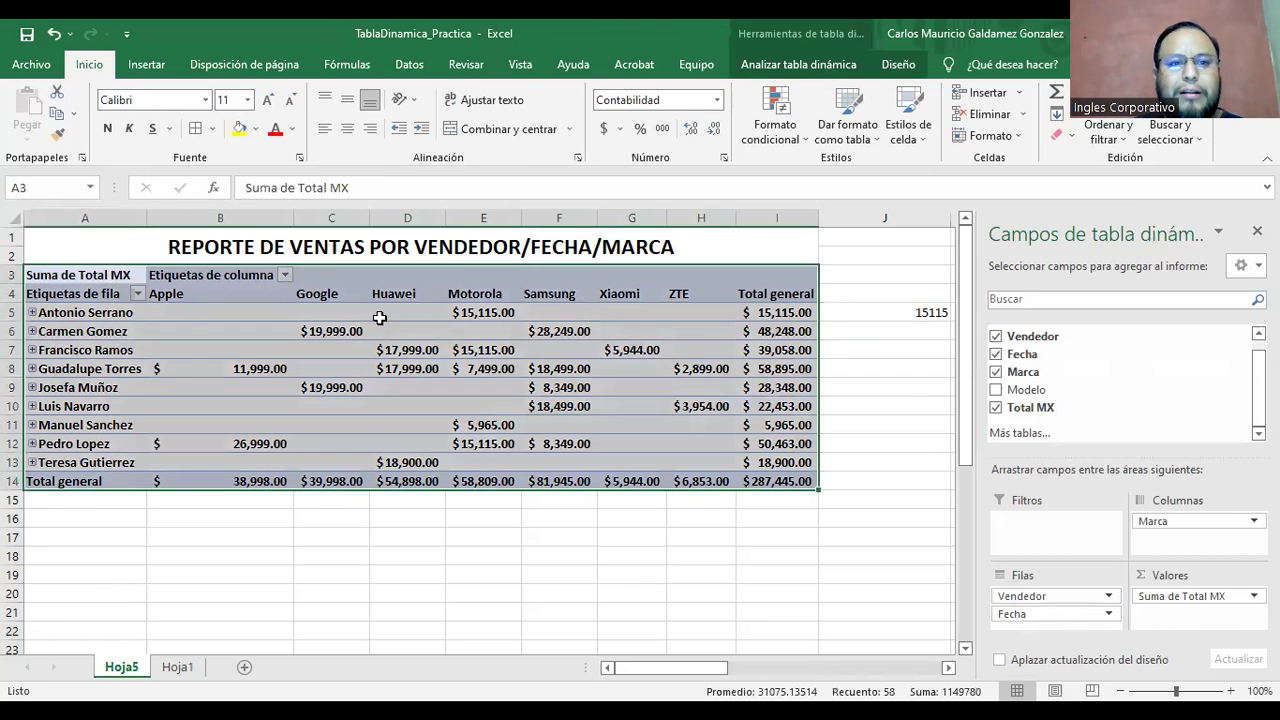
left_click(218, 276)
left_click(887, 312)
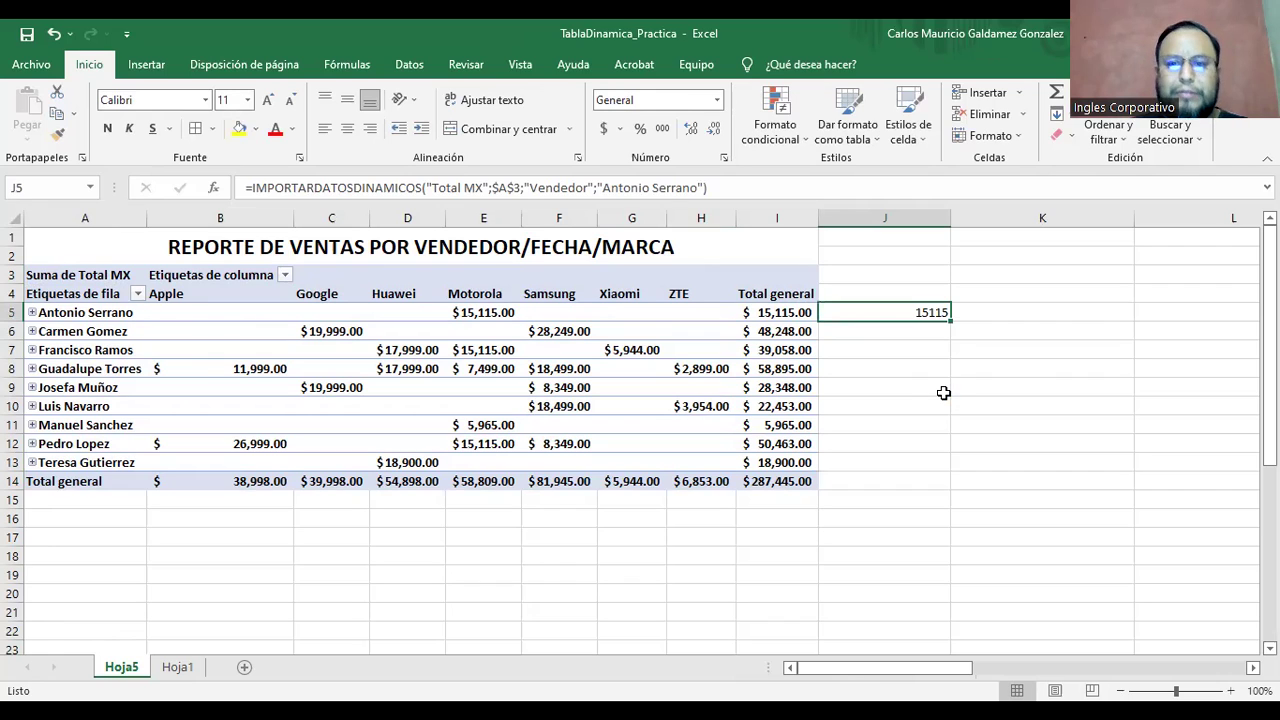
key("Delete")
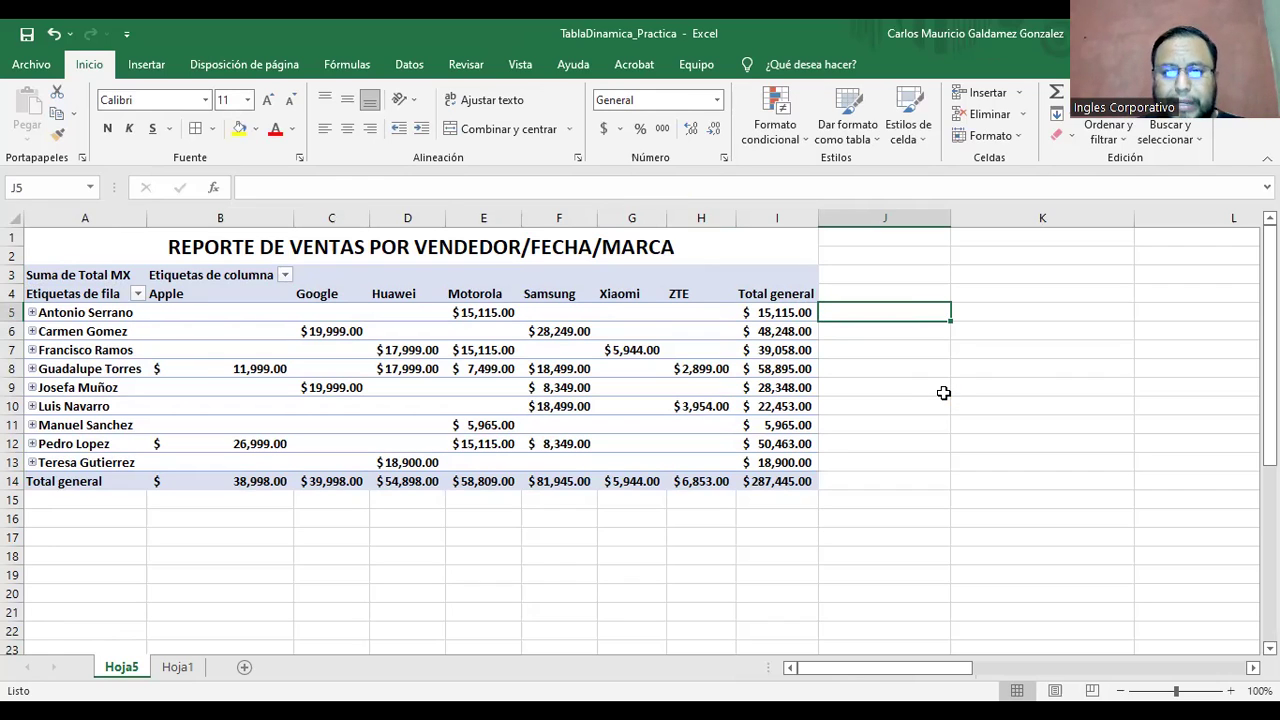
Enter the heading "Venta Total" in F18 below the pivot table
left_click(570, 557)
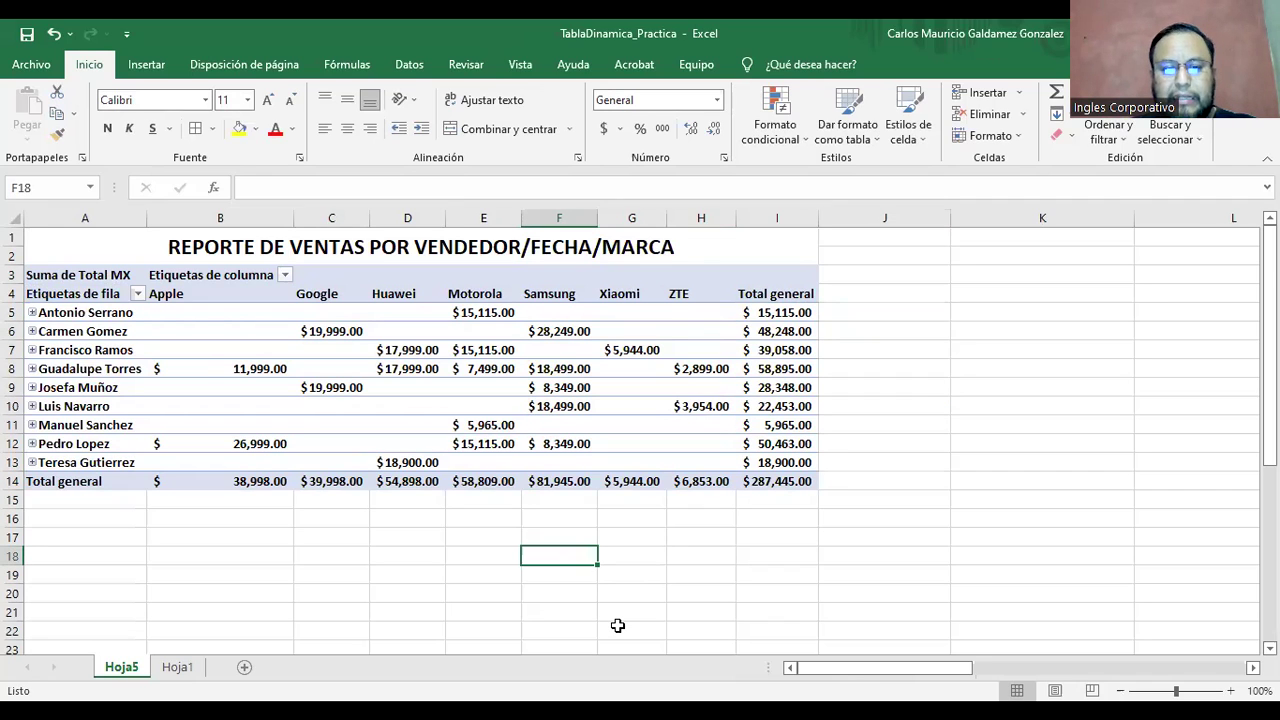
type("Venta ")
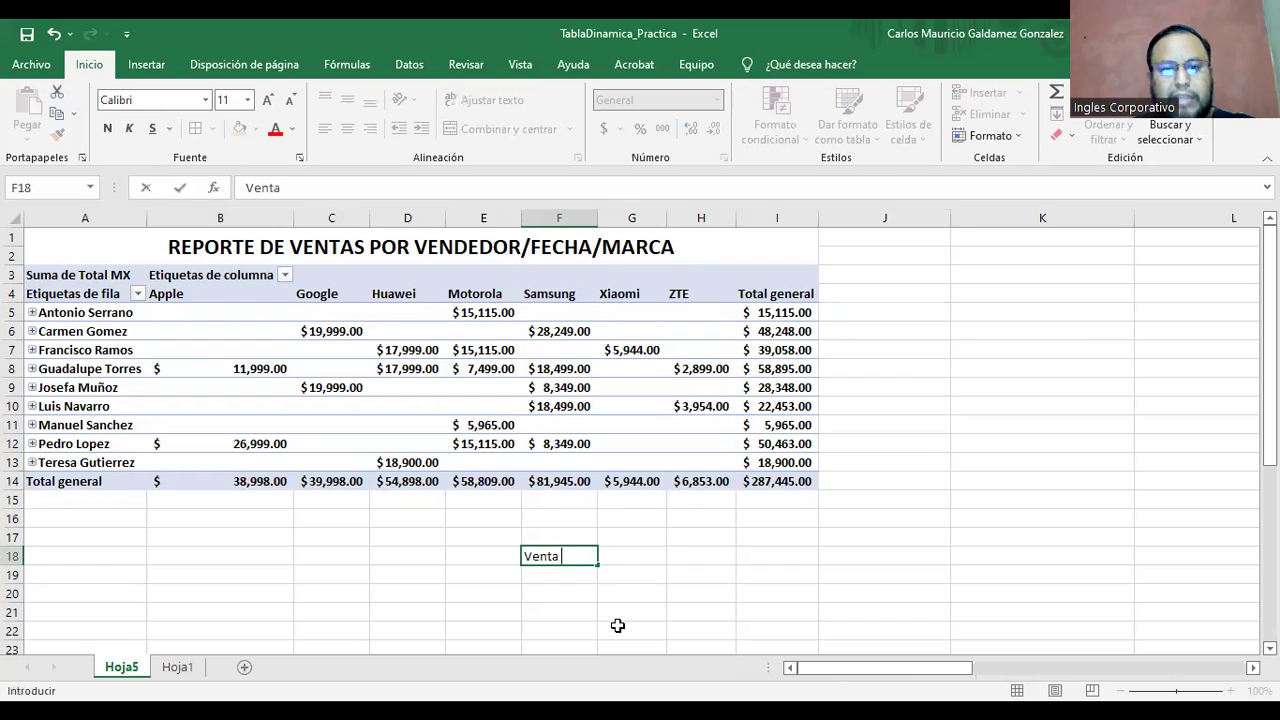
type("Total")
key("Return")
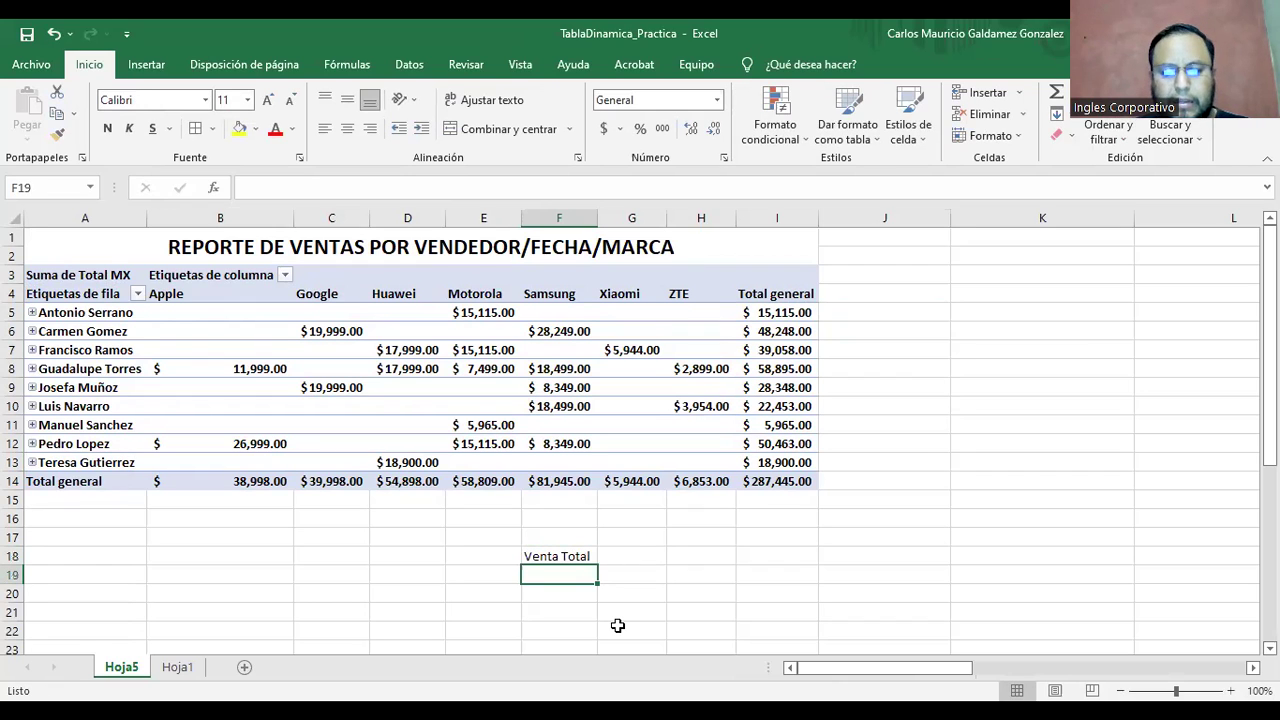
Enter the first sales condition ">=50000;15%;" in F19 under the Venta Total heading
type(">")
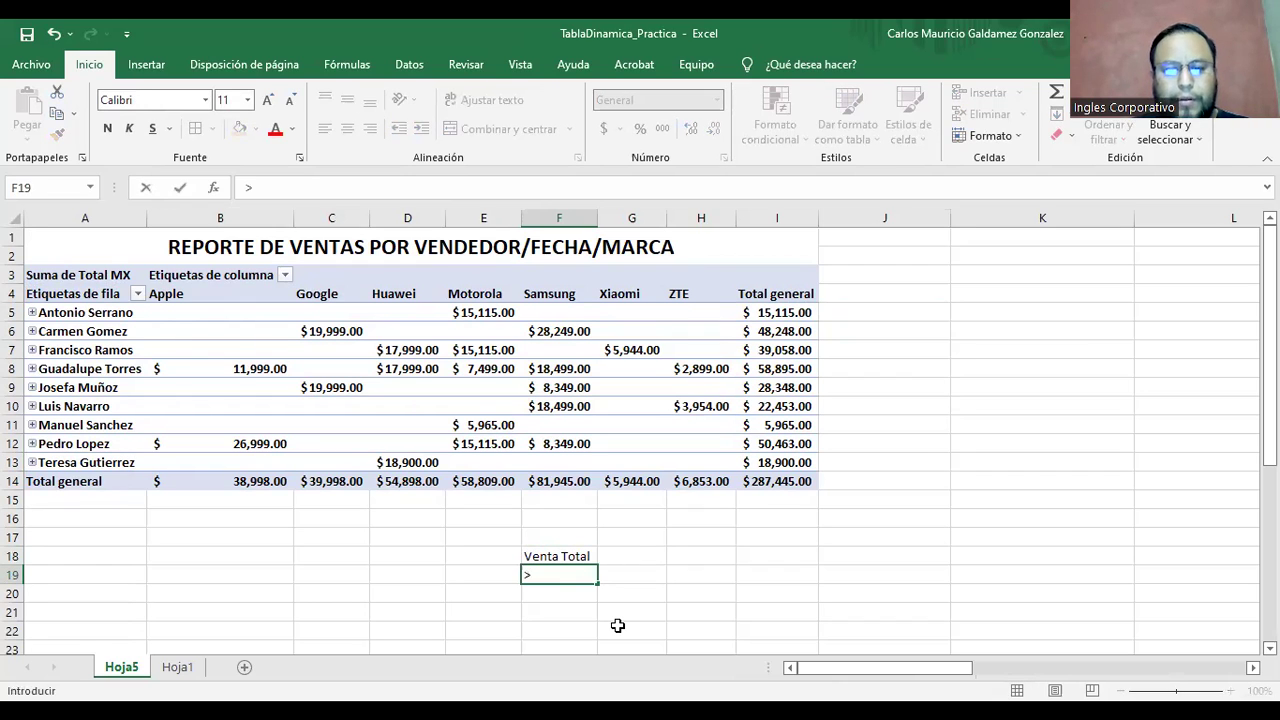
type("=")
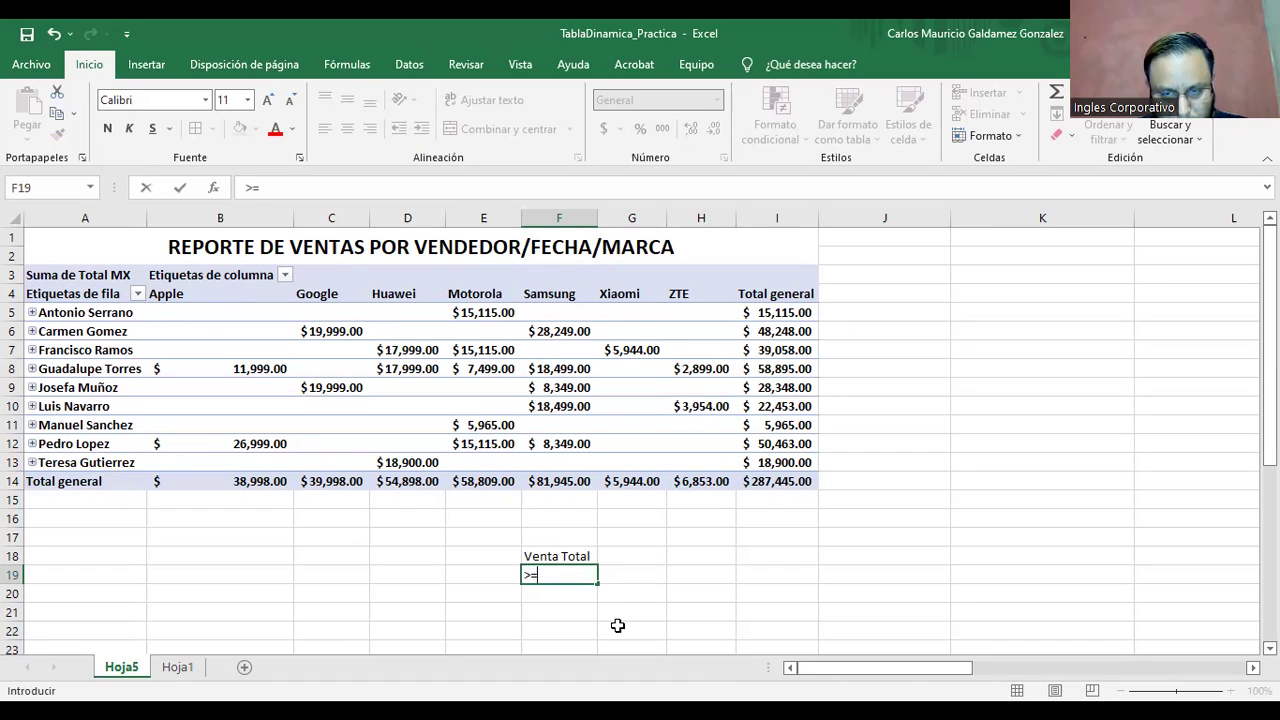
type("50000;")
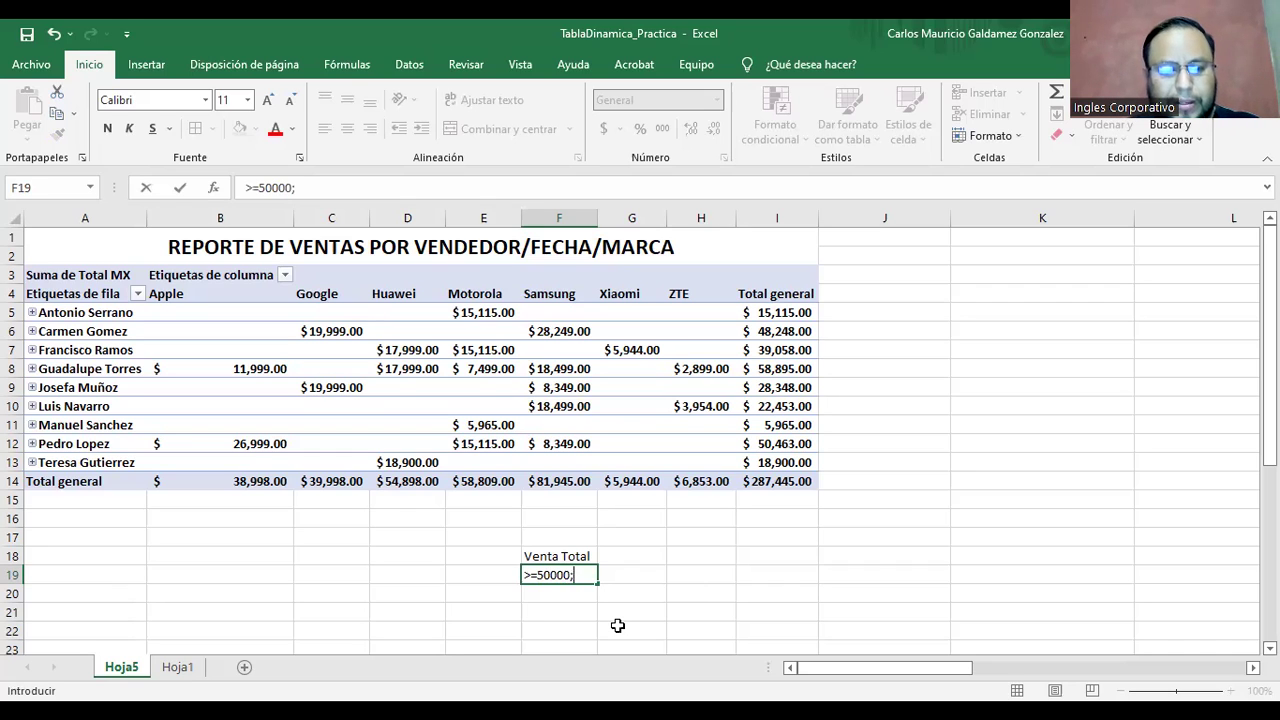
type("15%")
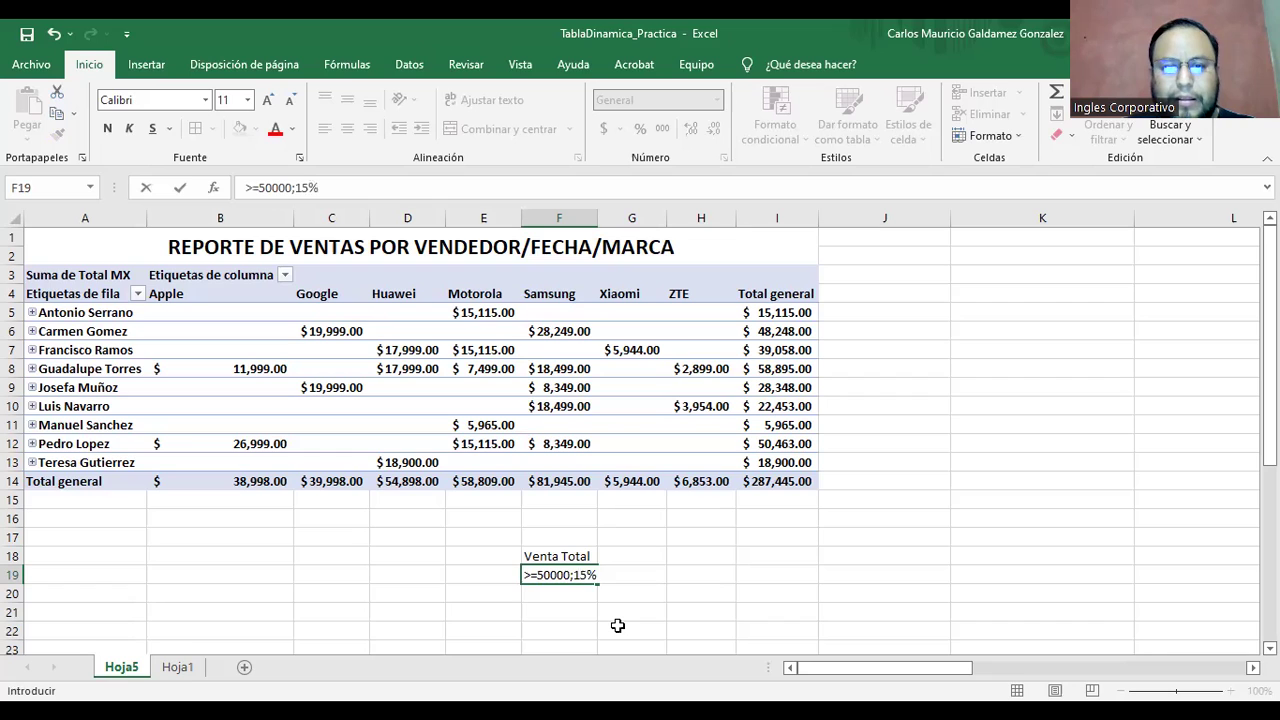
type(";")
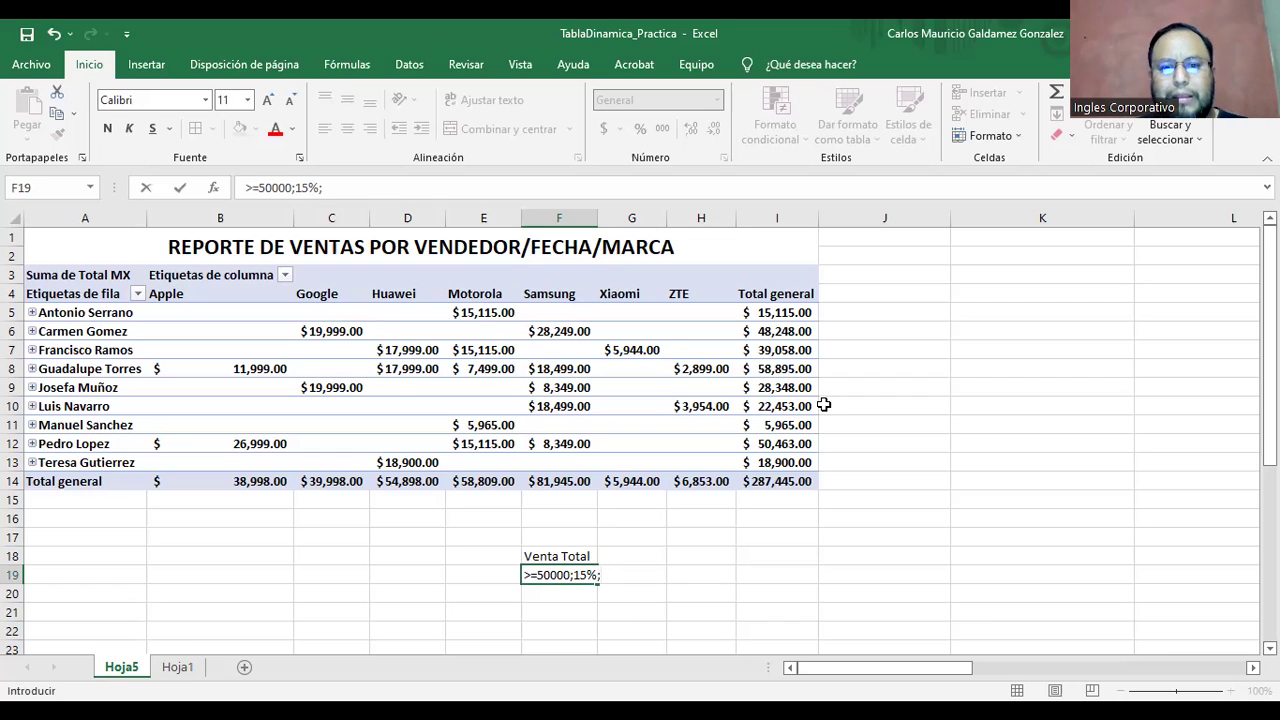
key("Return")
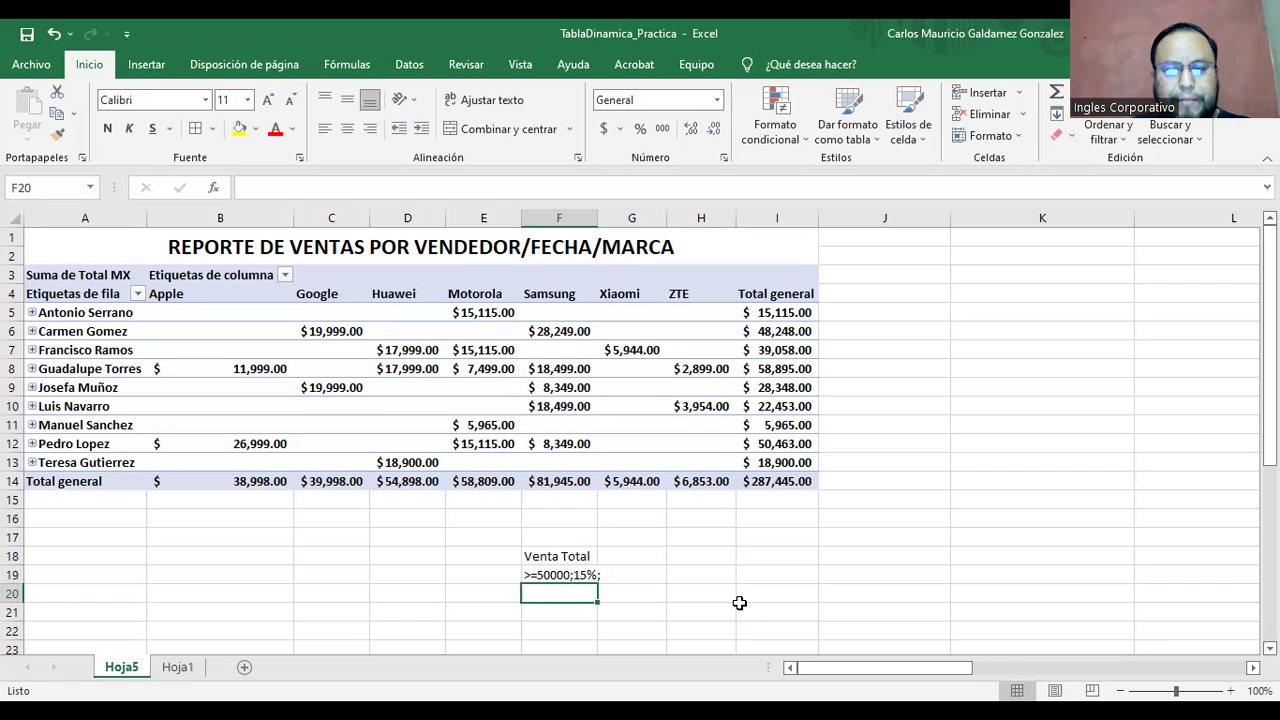
Enter the second sales condition ">=25000;10%" in F20
type(">=")
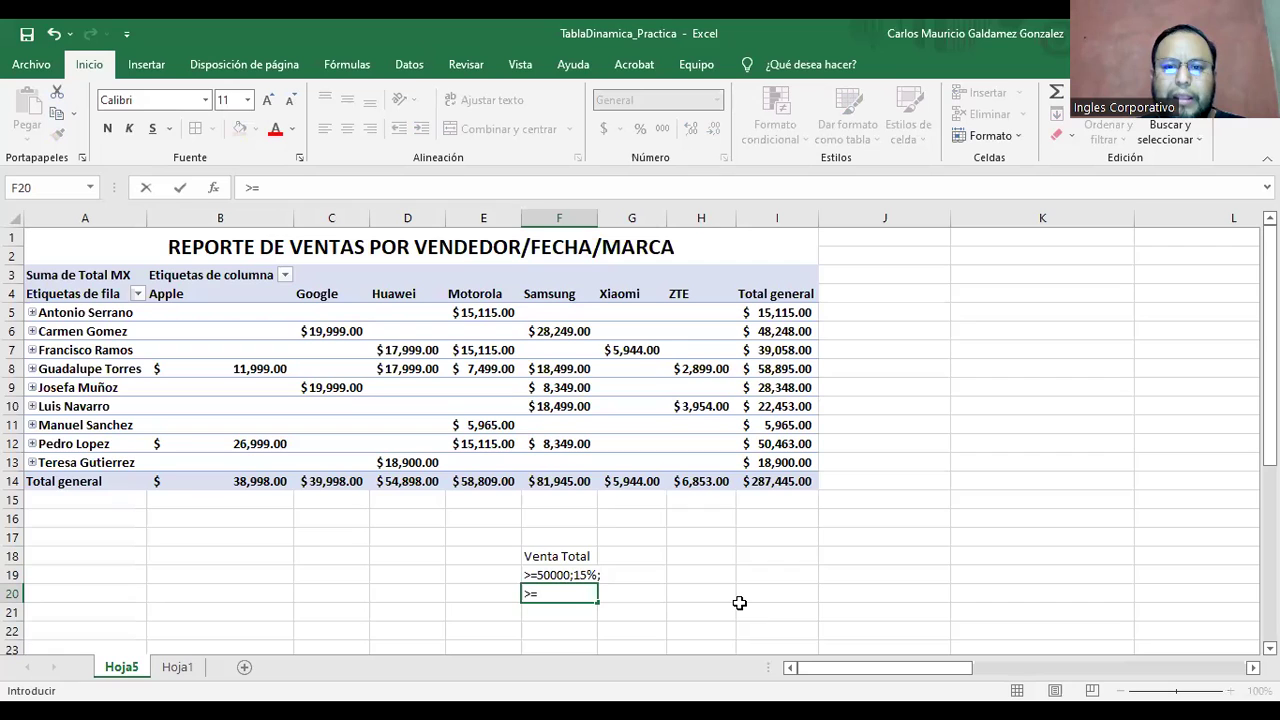
type("25")
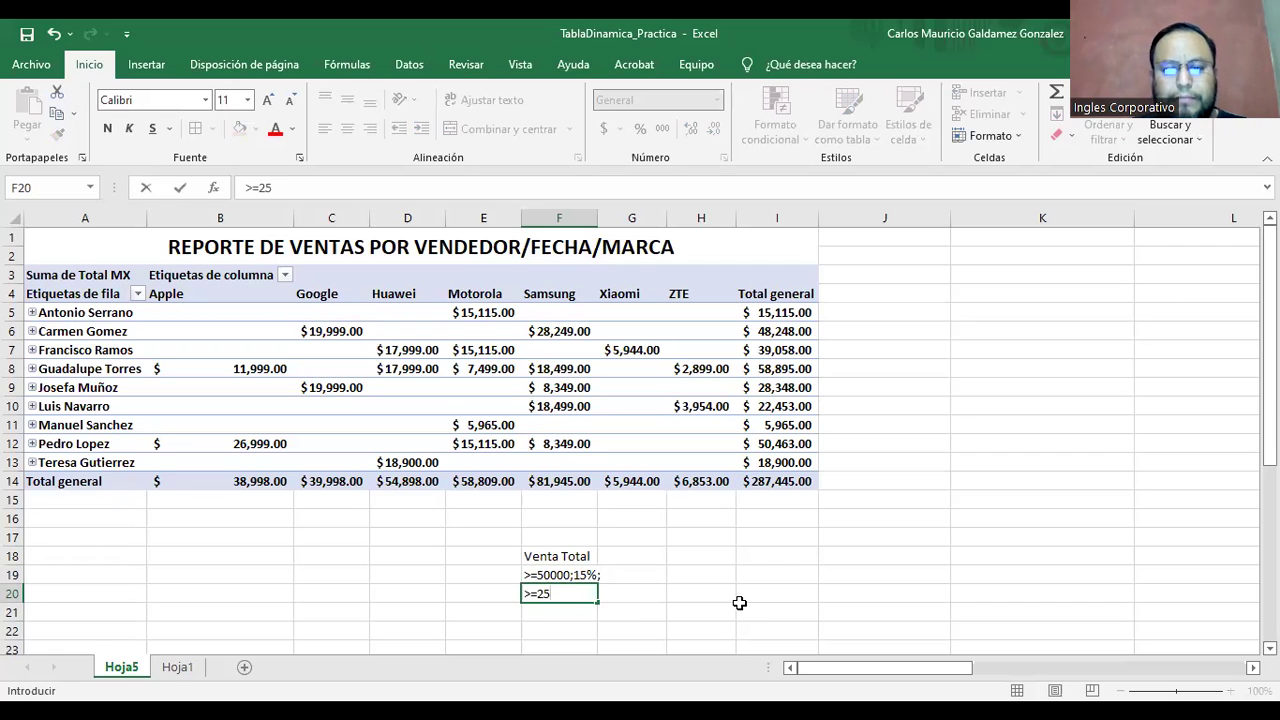
type("000;")
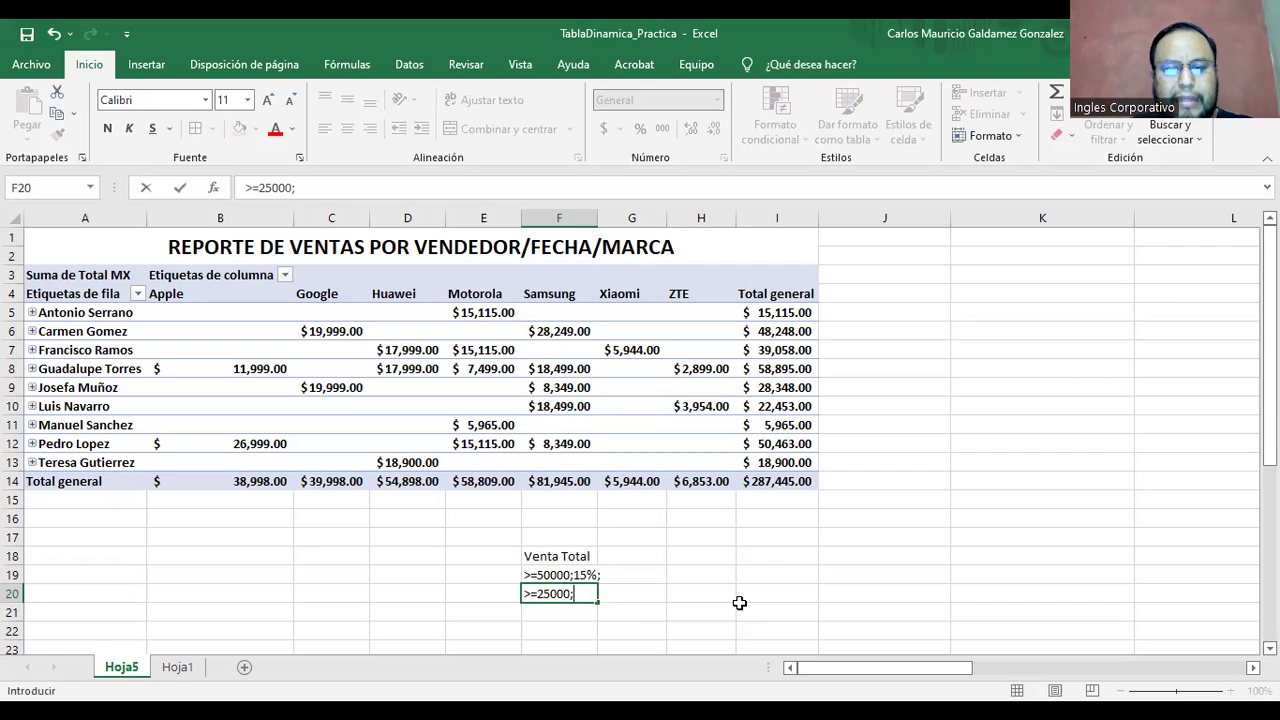
type("10%")
key("Return")
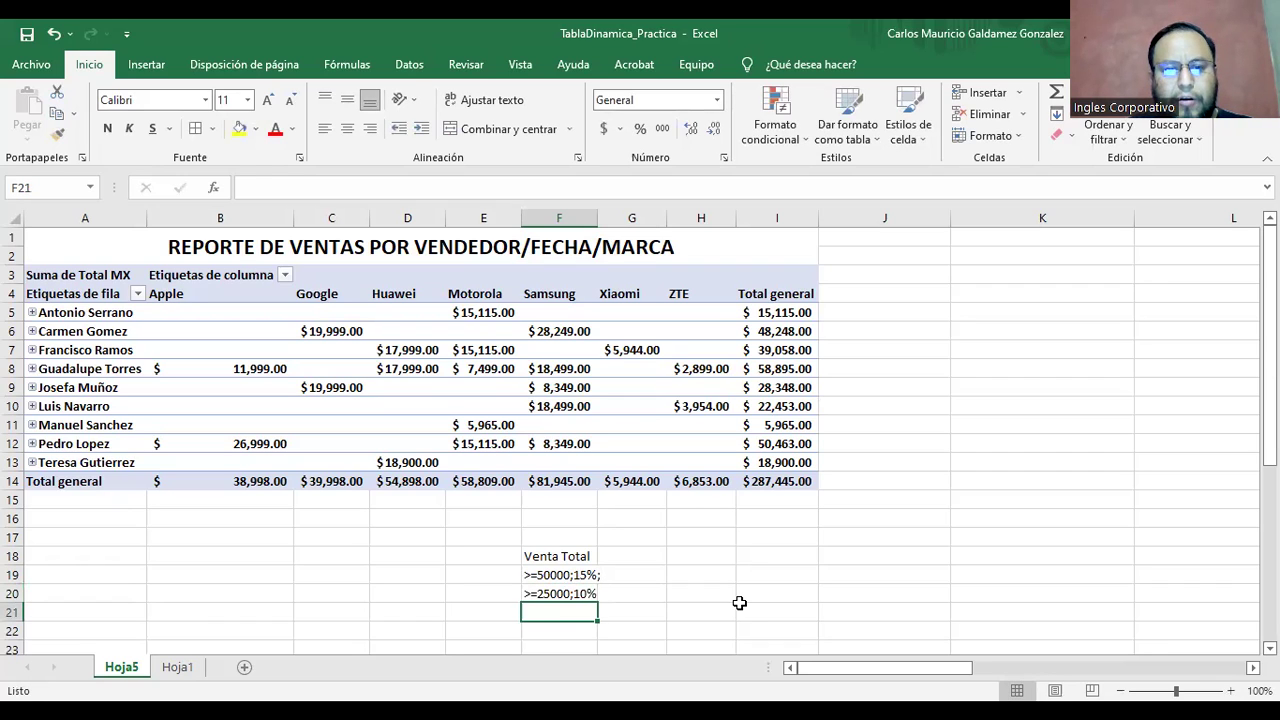
Enter the third sales condition "<=25000;5%" in F21
type("<")
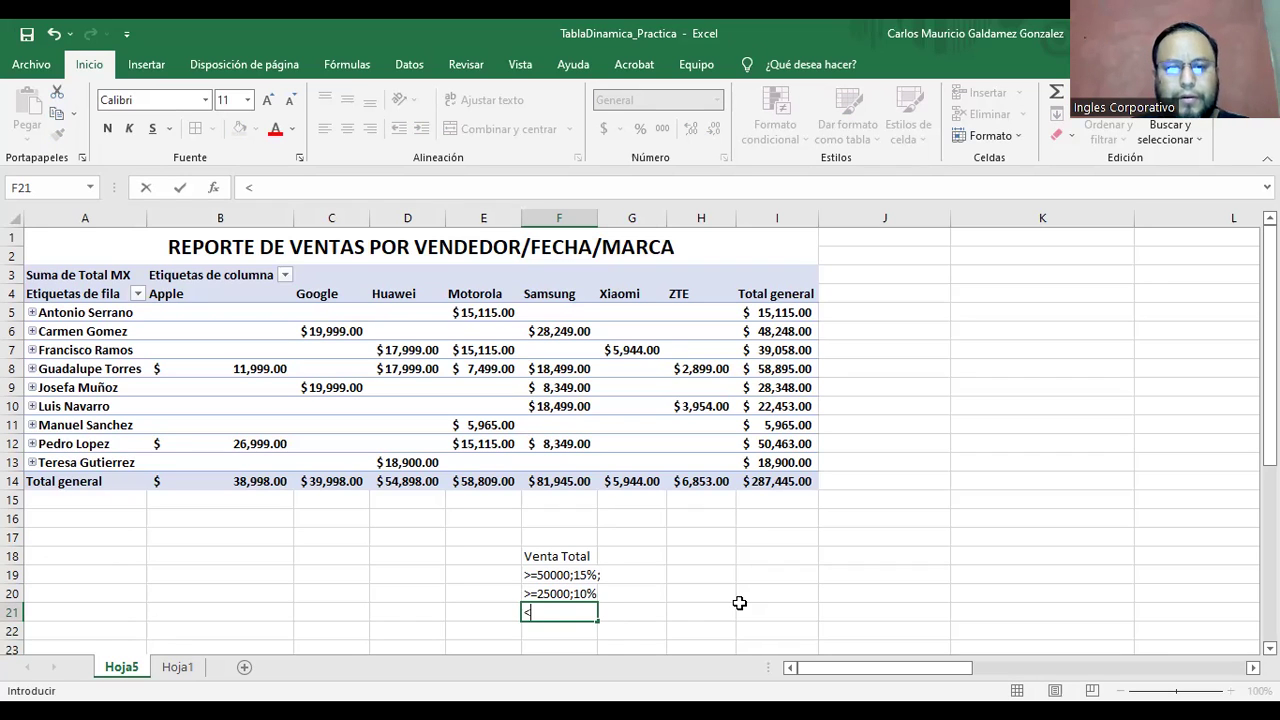
type("=25000;5%")
key("Return")
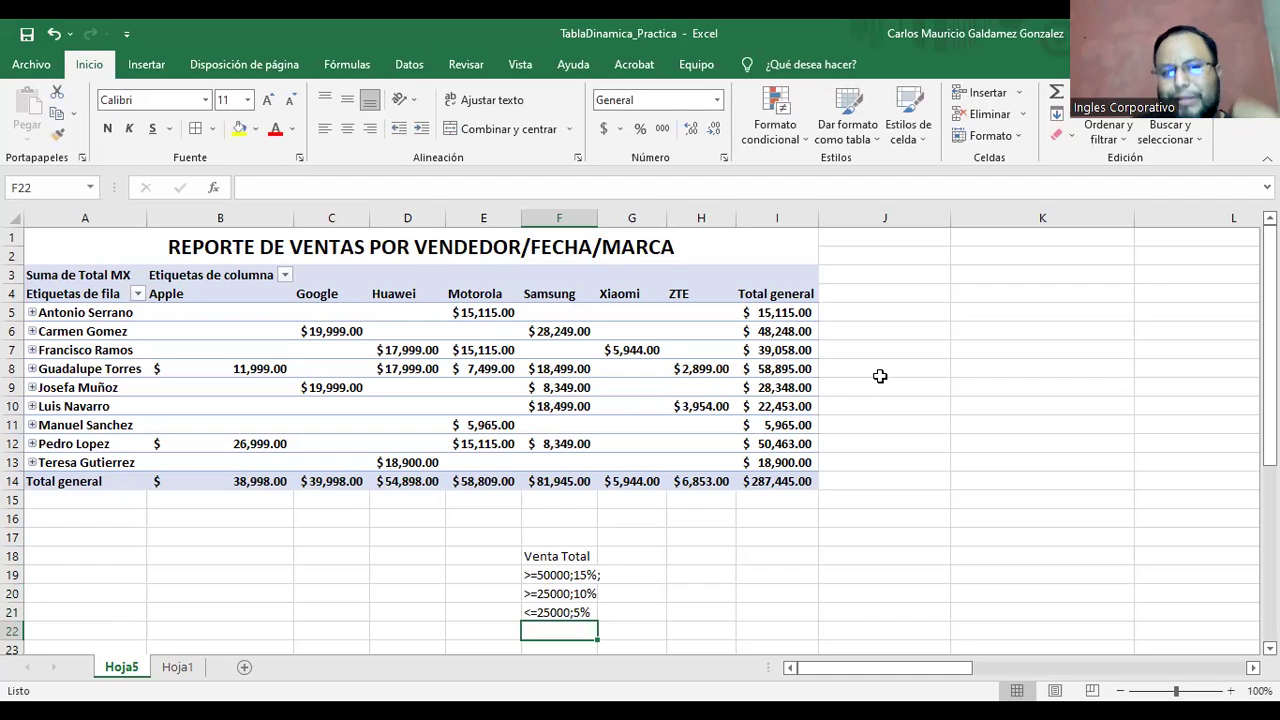
Enter the heading "Monto Comision" in J4, beside the pivot table's Total general column
left_click(853, 294)
left_click(778, 279)
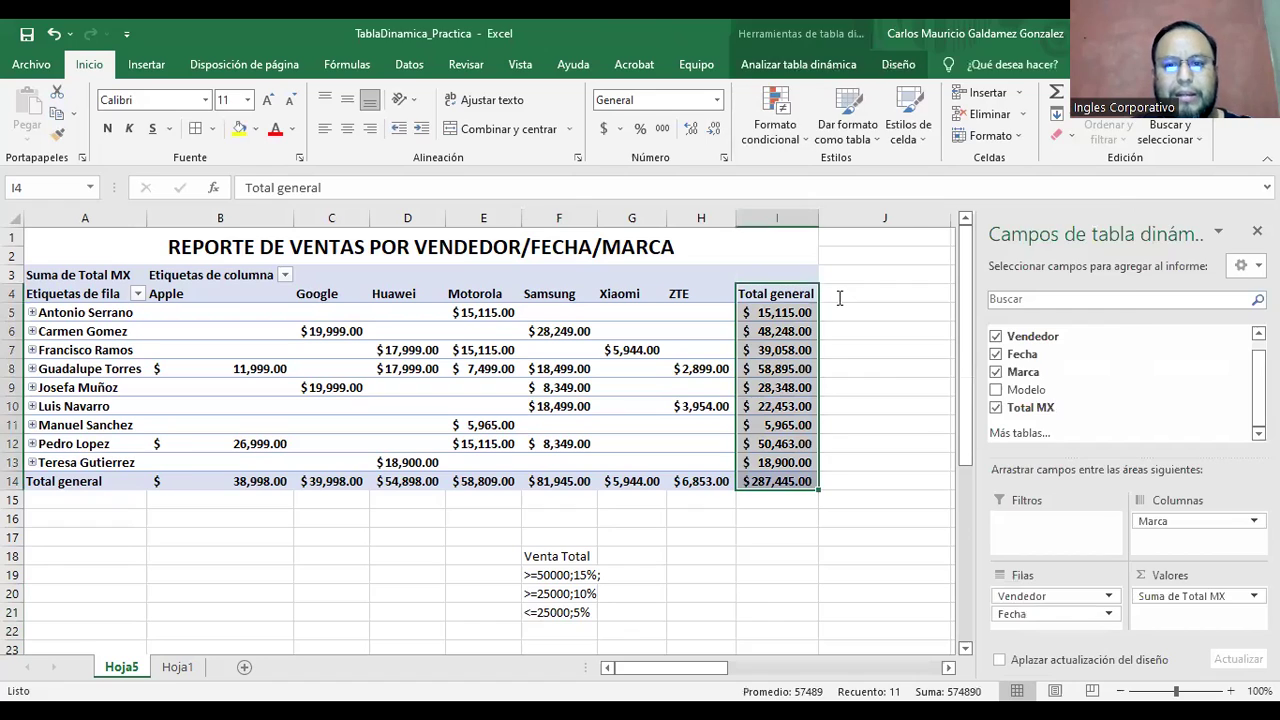
left_click(840, 296)
type("M")
key("BackSpace")
type("MONO")
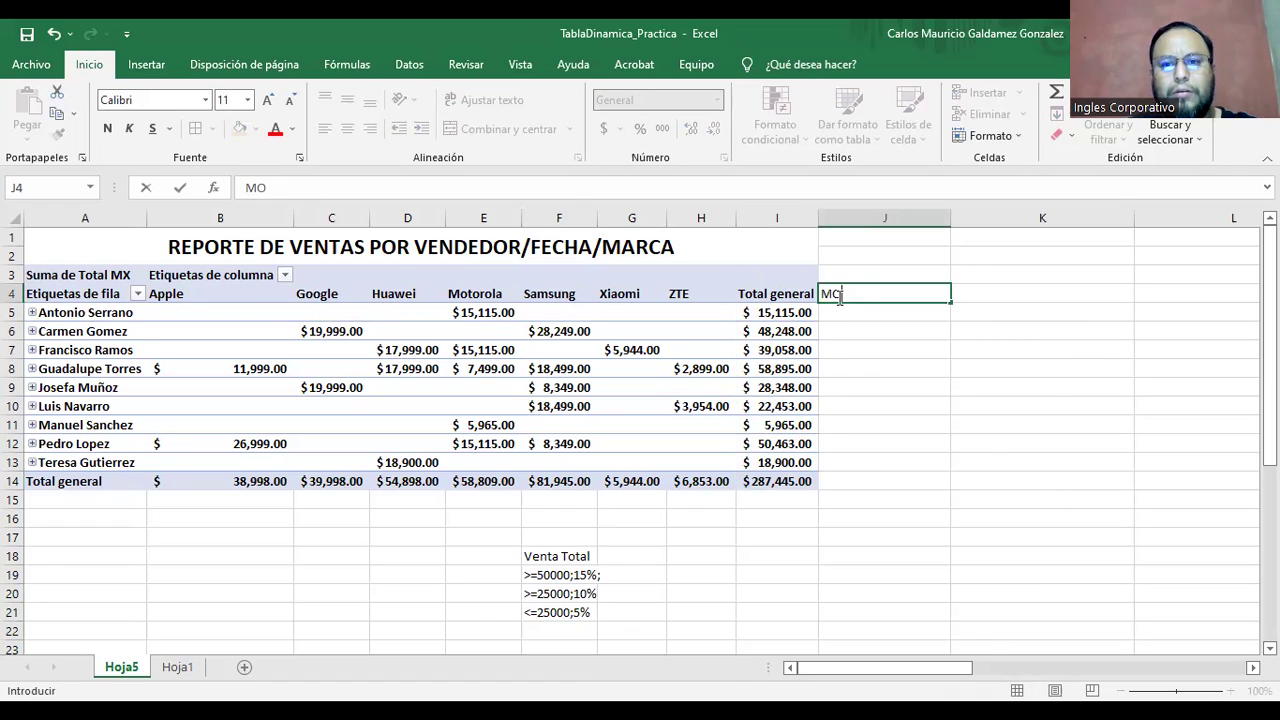
key("BackSpace")
key("BackSpace")
key("BackSpace")
key("BackSpace")
type("Mon")
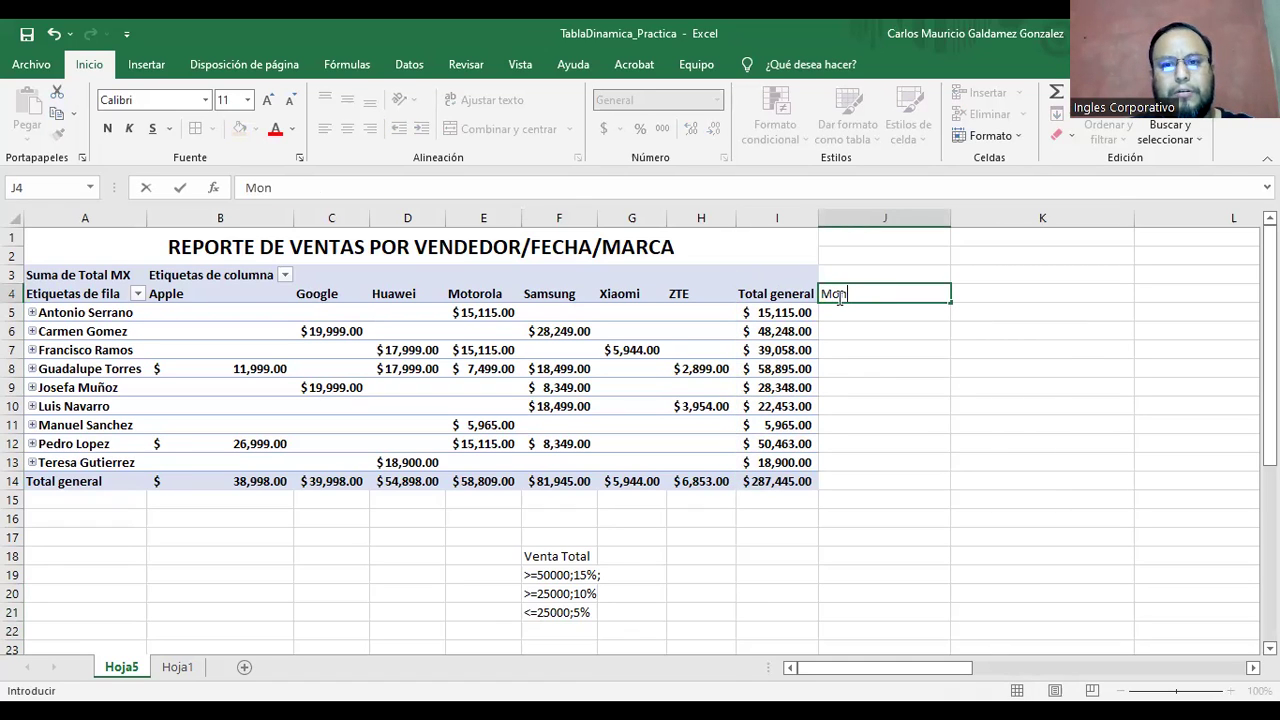
type("to Comision")
key("Return")
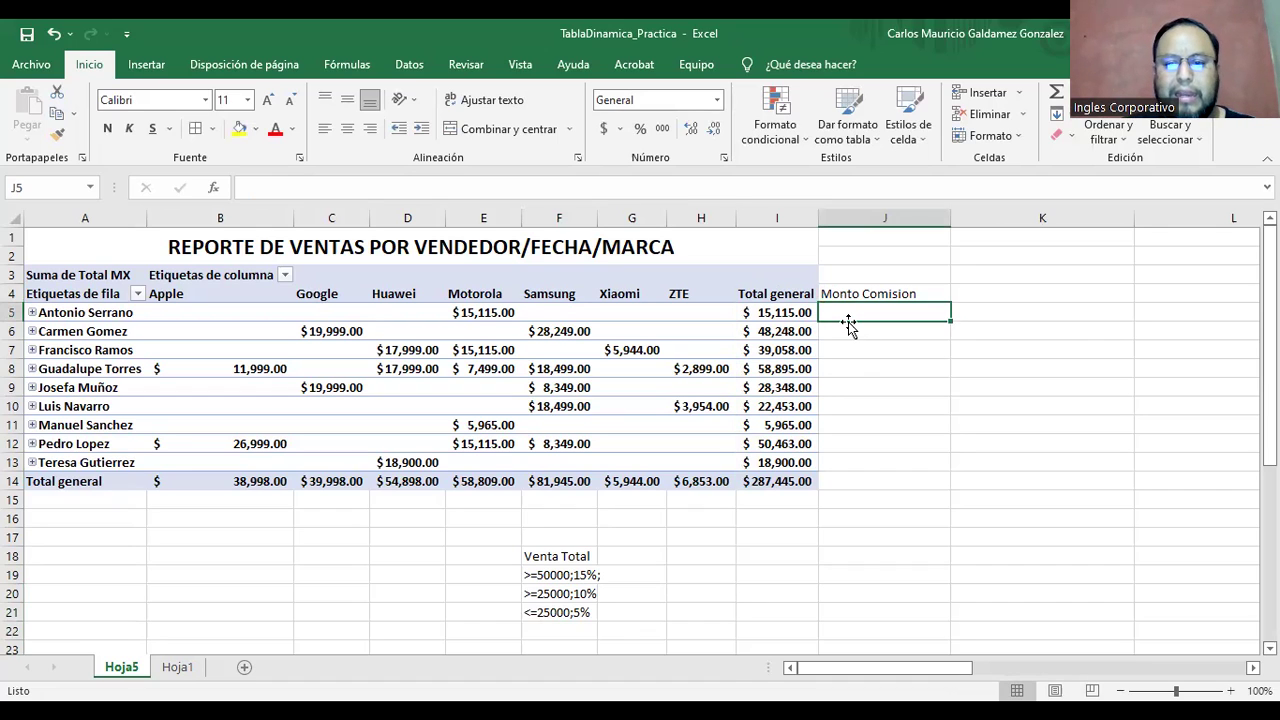
Begin a SI formula in J5 that tests whether the seller's Total general in I5 is >=50000
type("=")
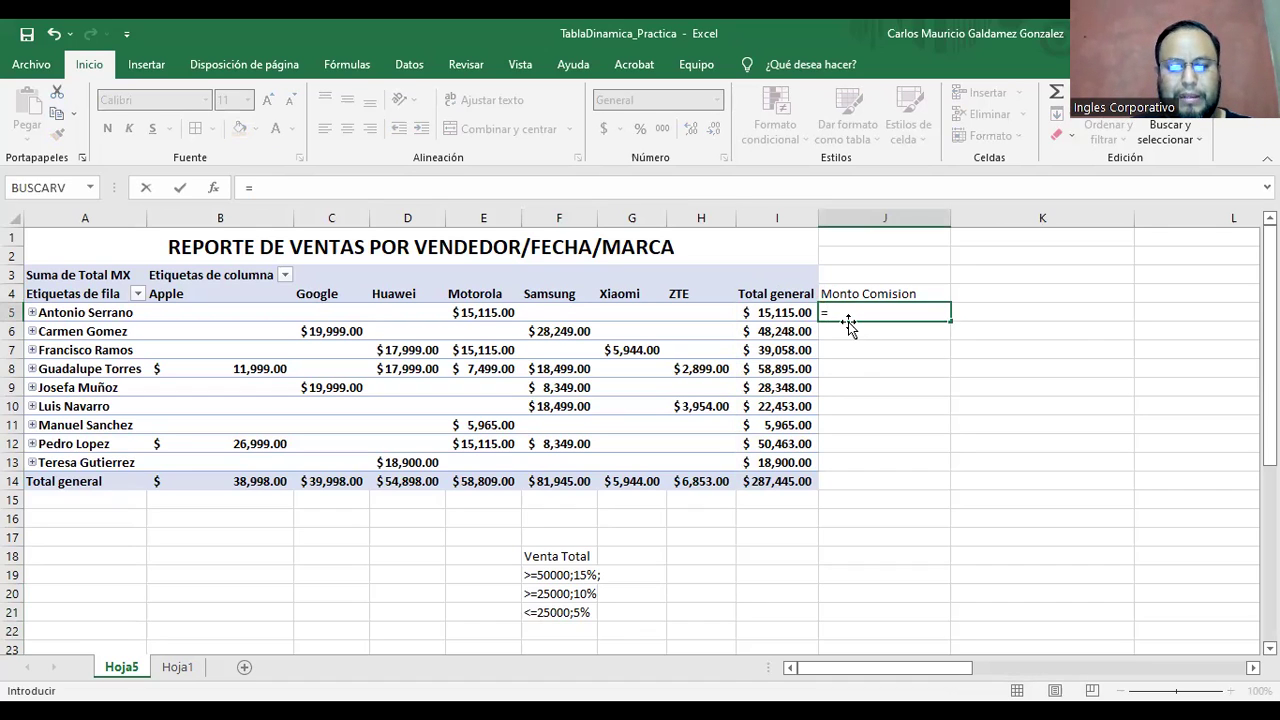
type("if(")
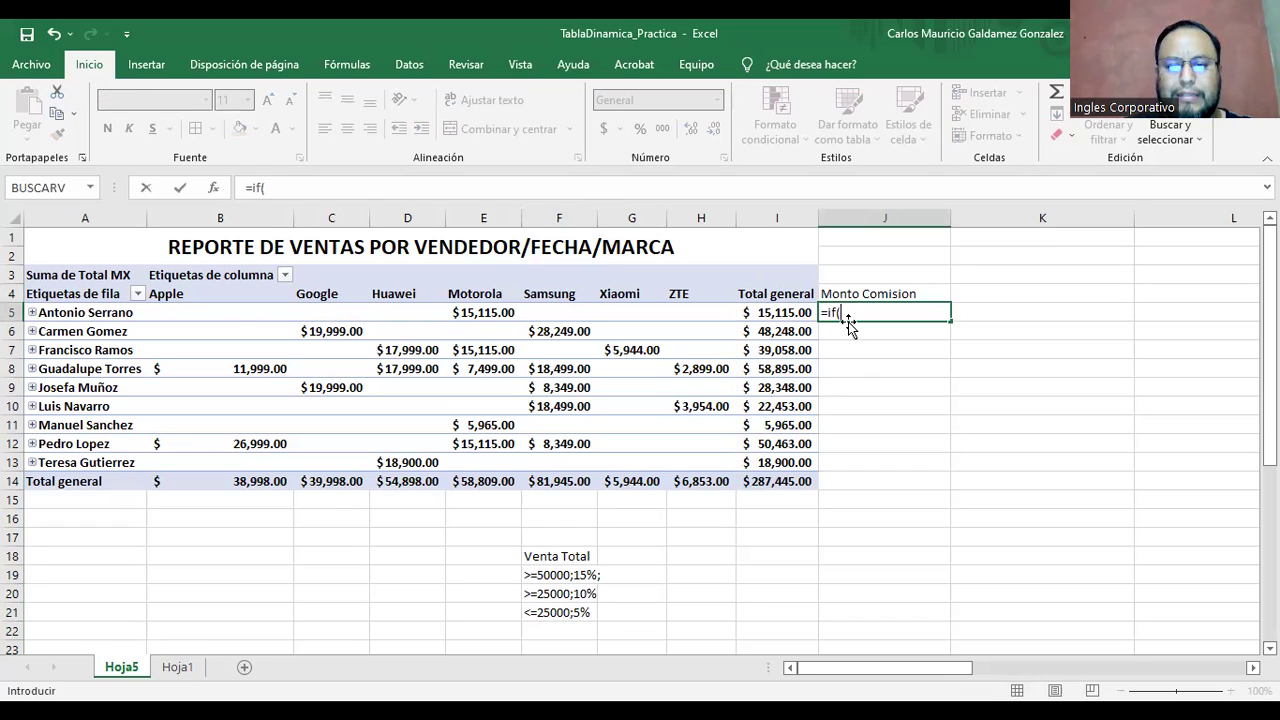
key("BackSpace")
key("BackSpace")
key("BackSpace")
type("si(")
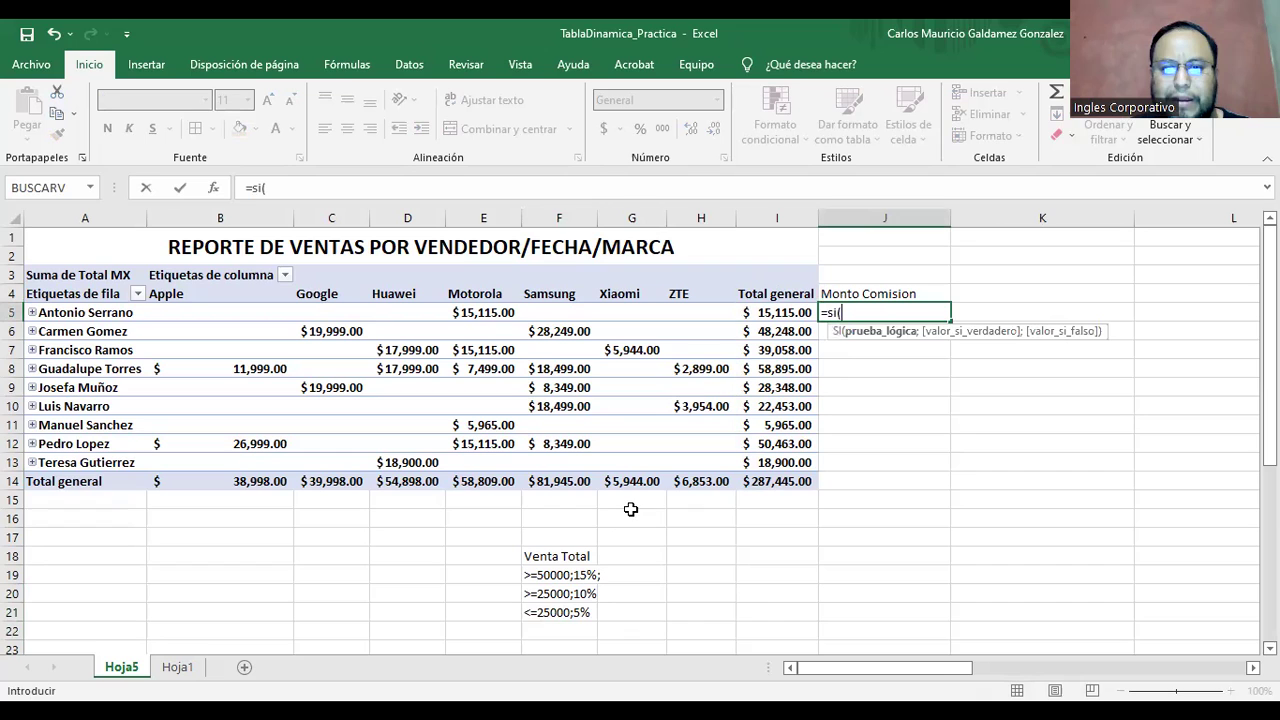
left_click(757, 312)
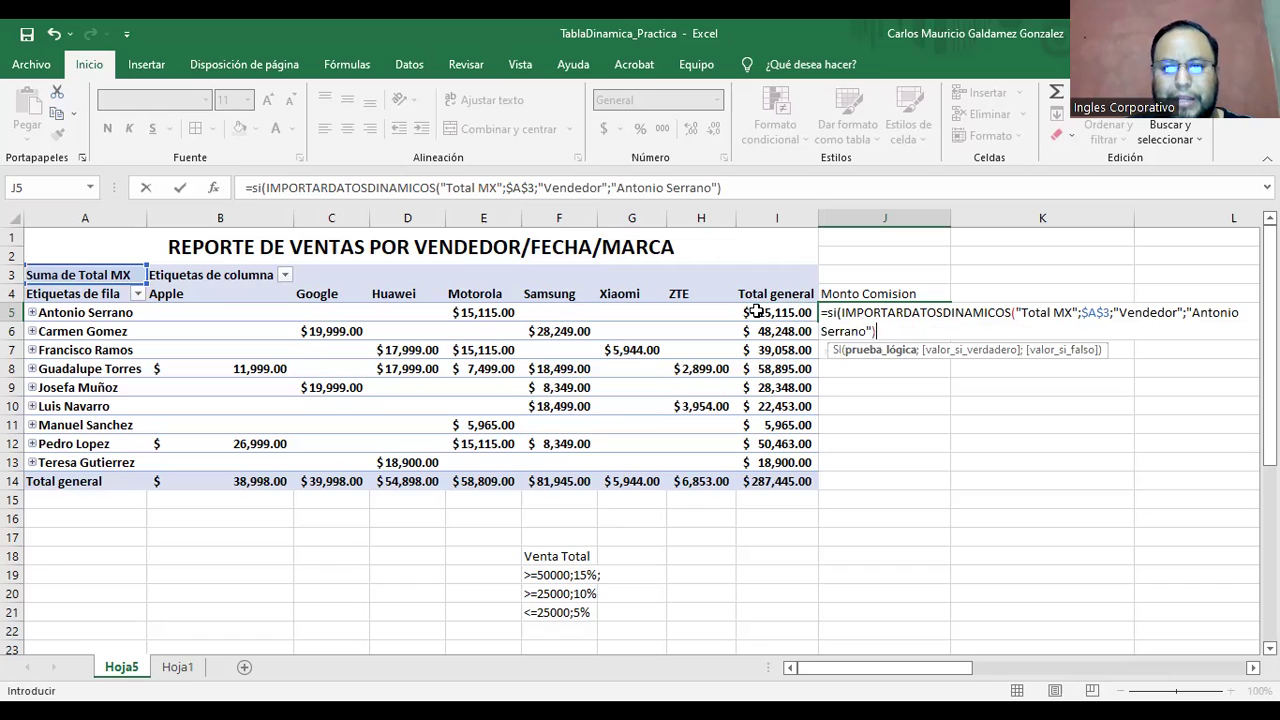
type("=")
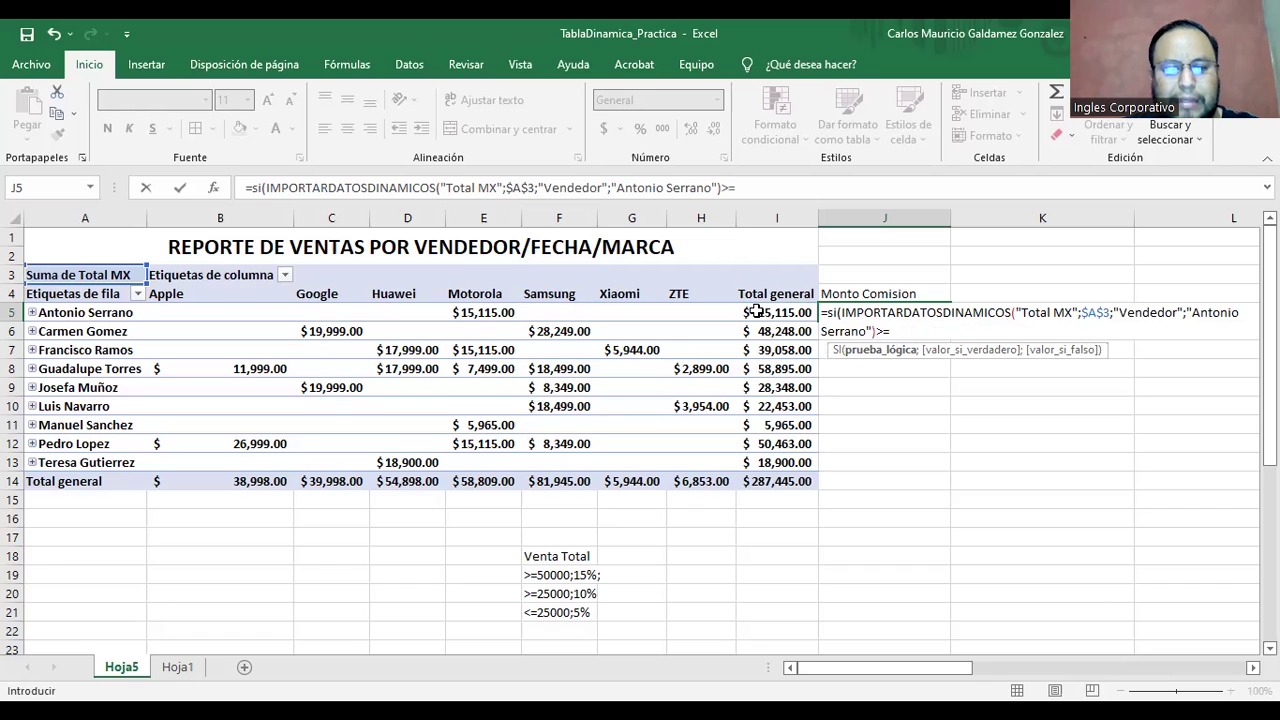
type("50000")
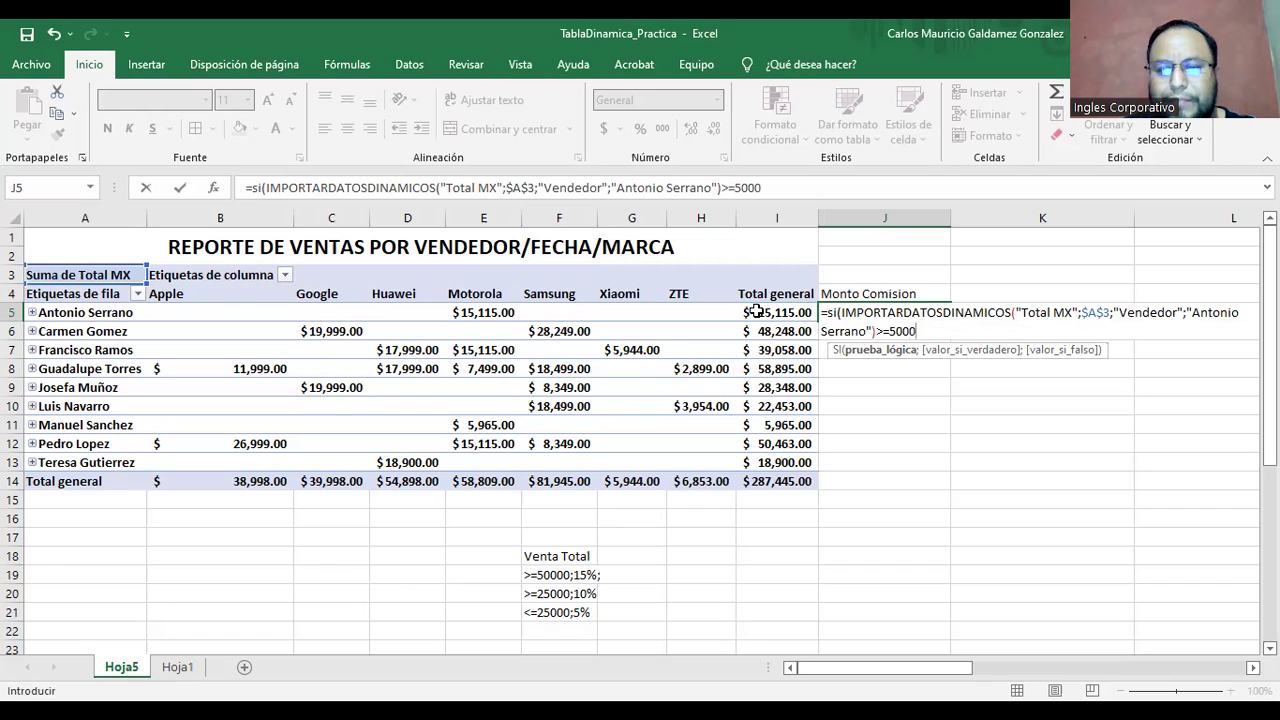
type(";")
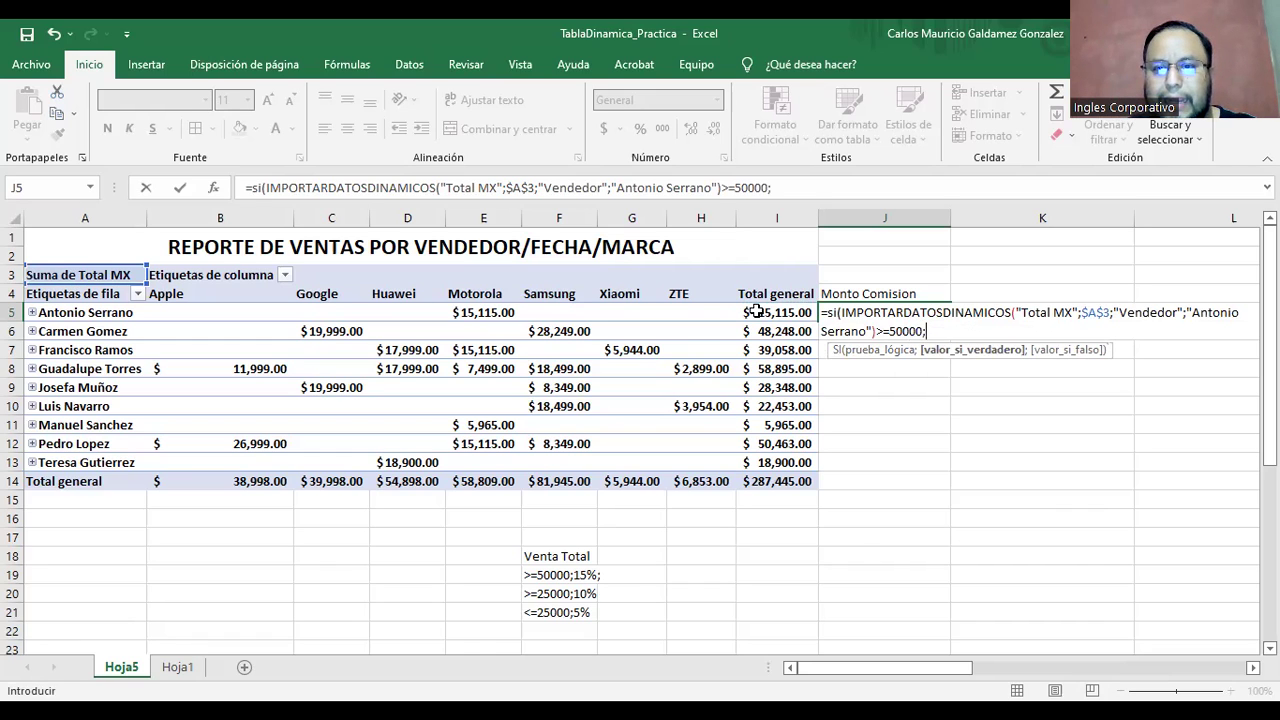
Set the J5 formula's value-if-true to the seller's Total general in I5 multiplied by 15%
left_click(757, 312)
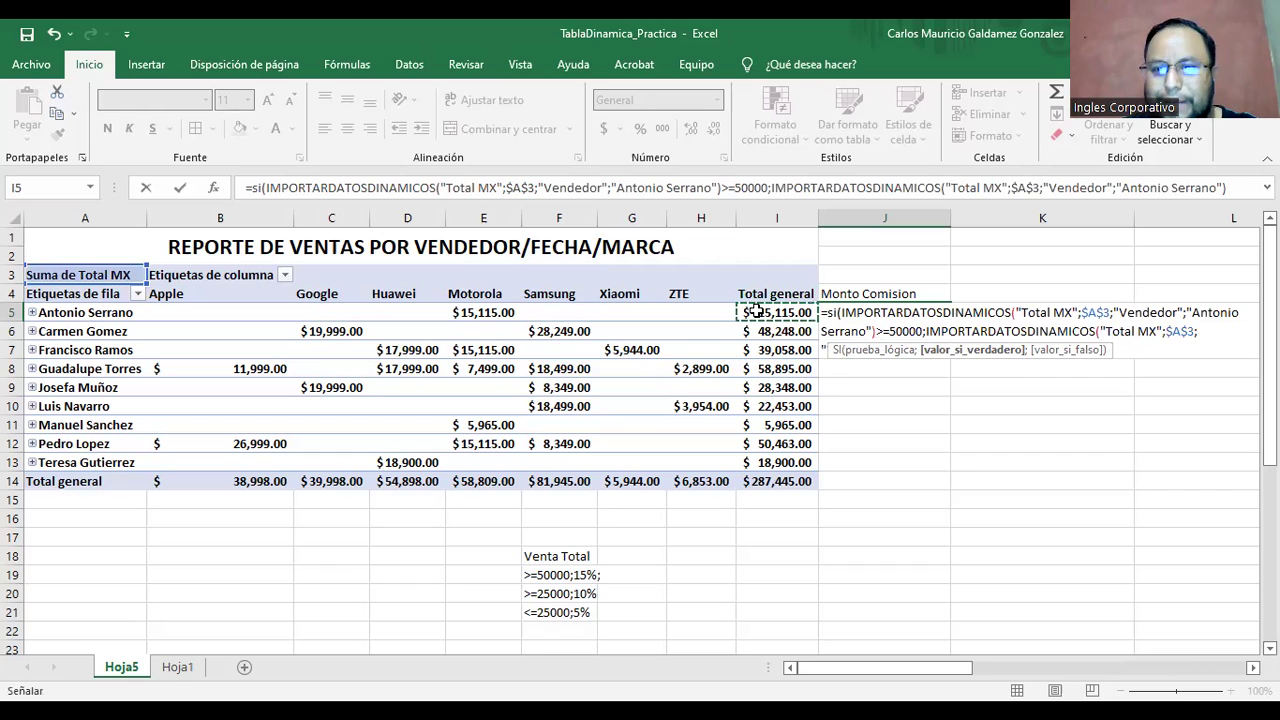
key("alt")
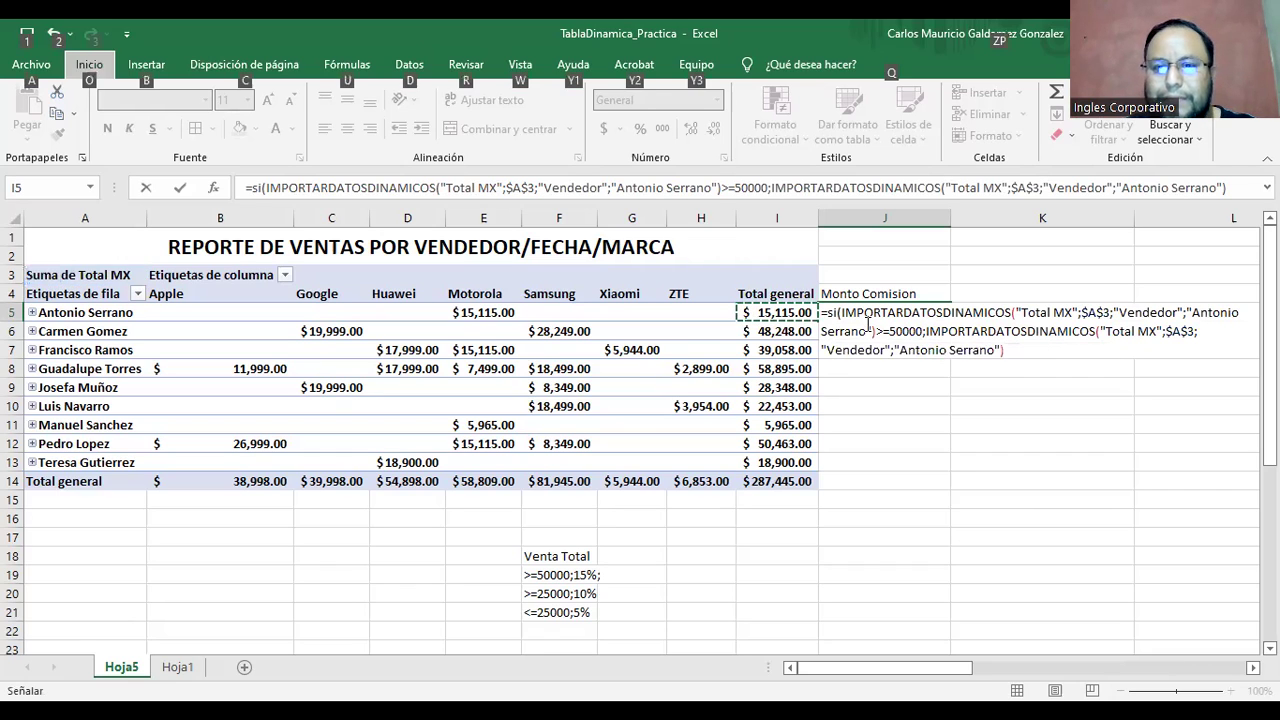
key("alt")
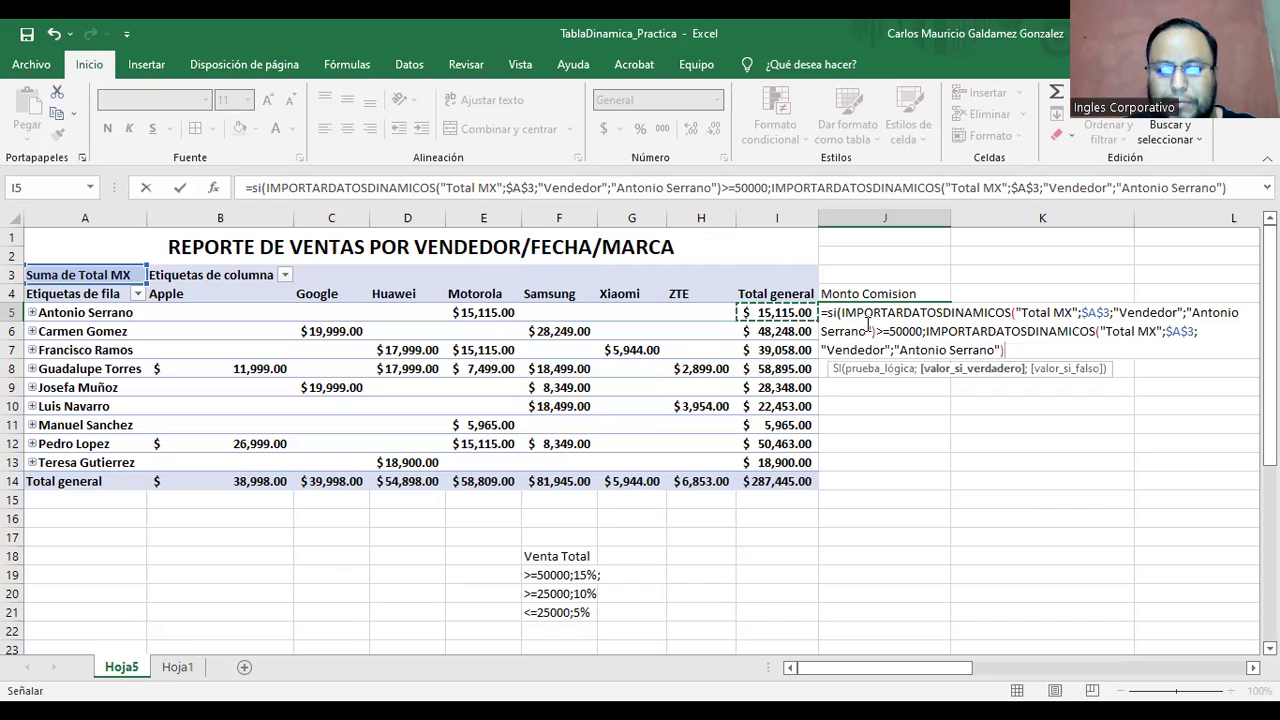
type("*15%")
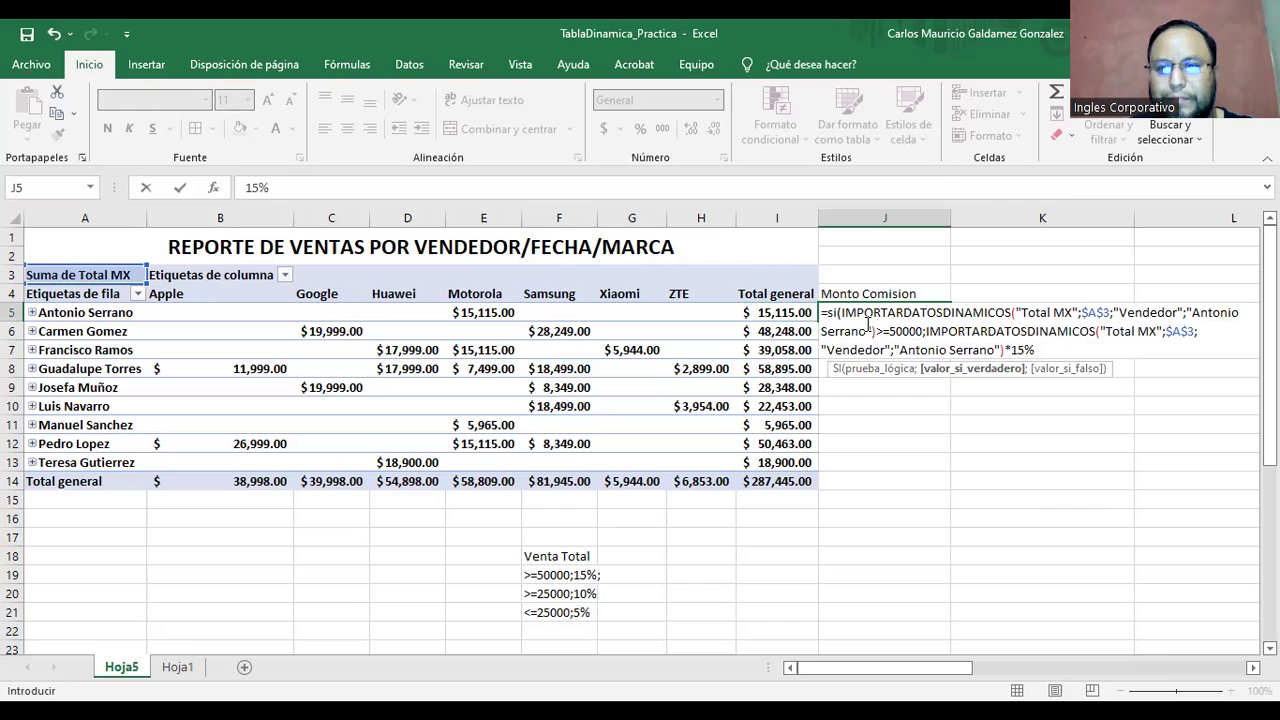
type(";")
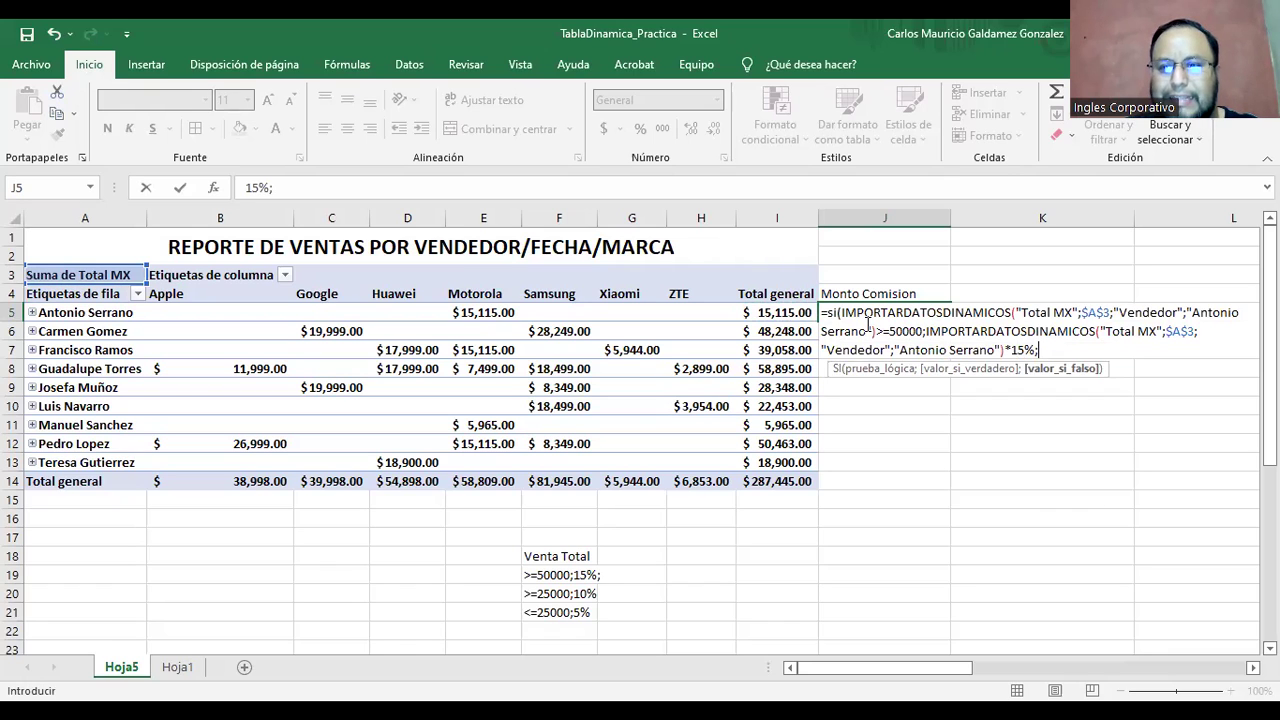
Nest a second SI as the value-if-false in J5, testing whether the Total general in I5 is >=25000
type("si")
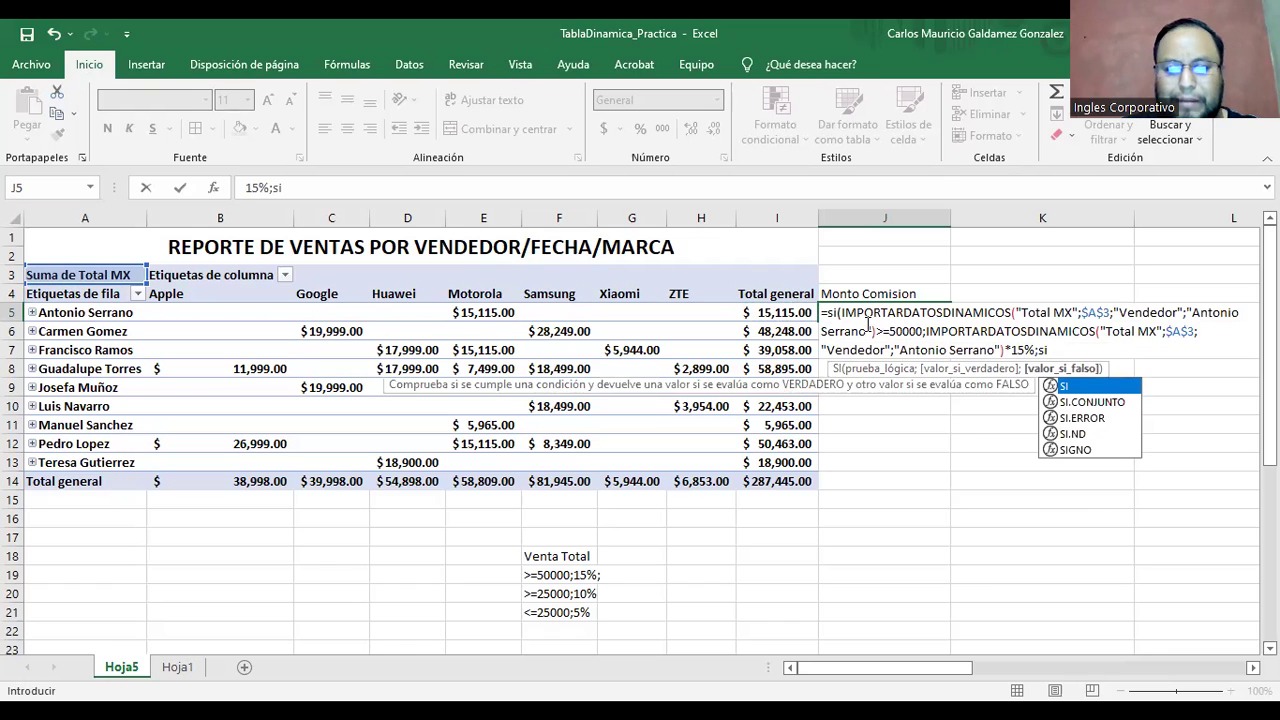
type("(")
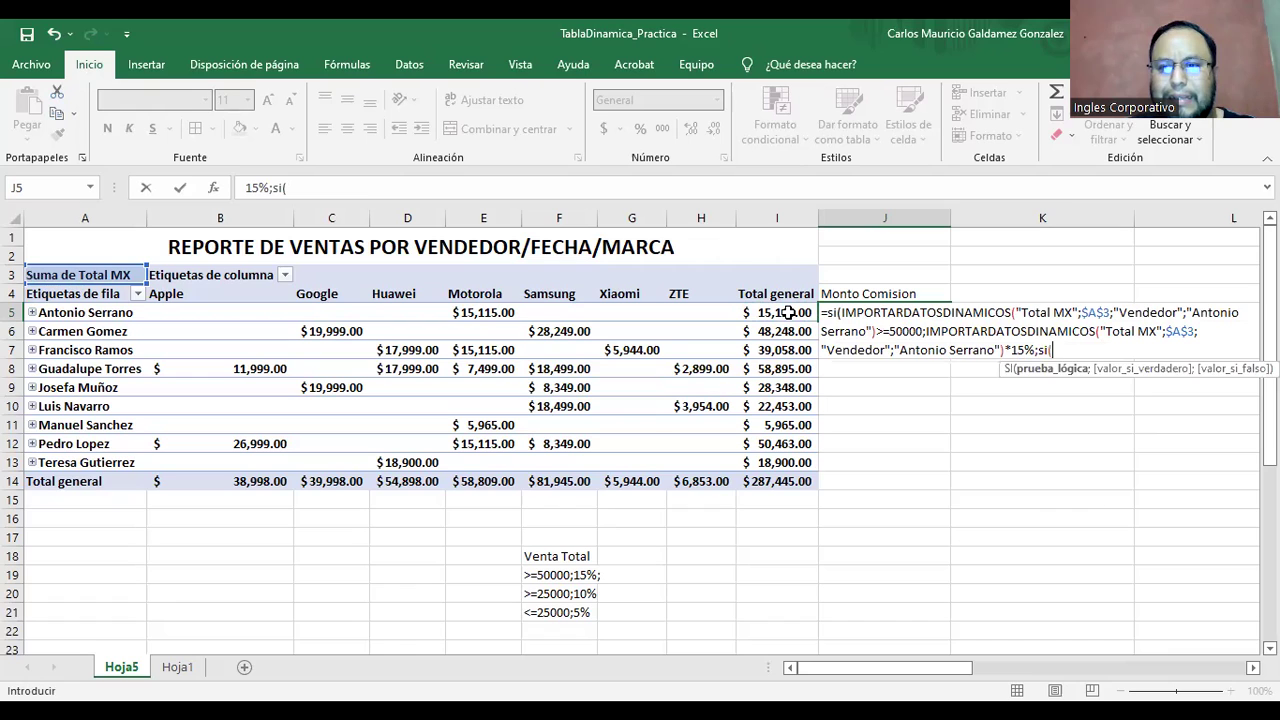
left_click(789, 313)
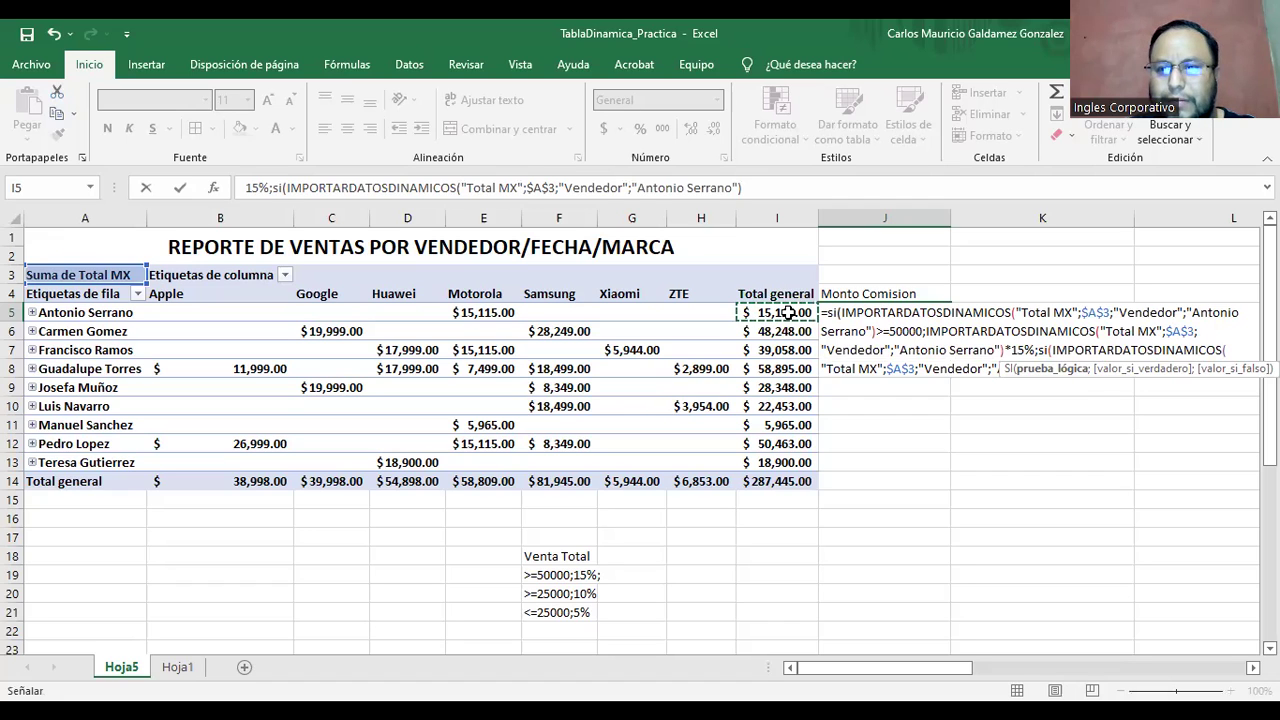
type(">=")
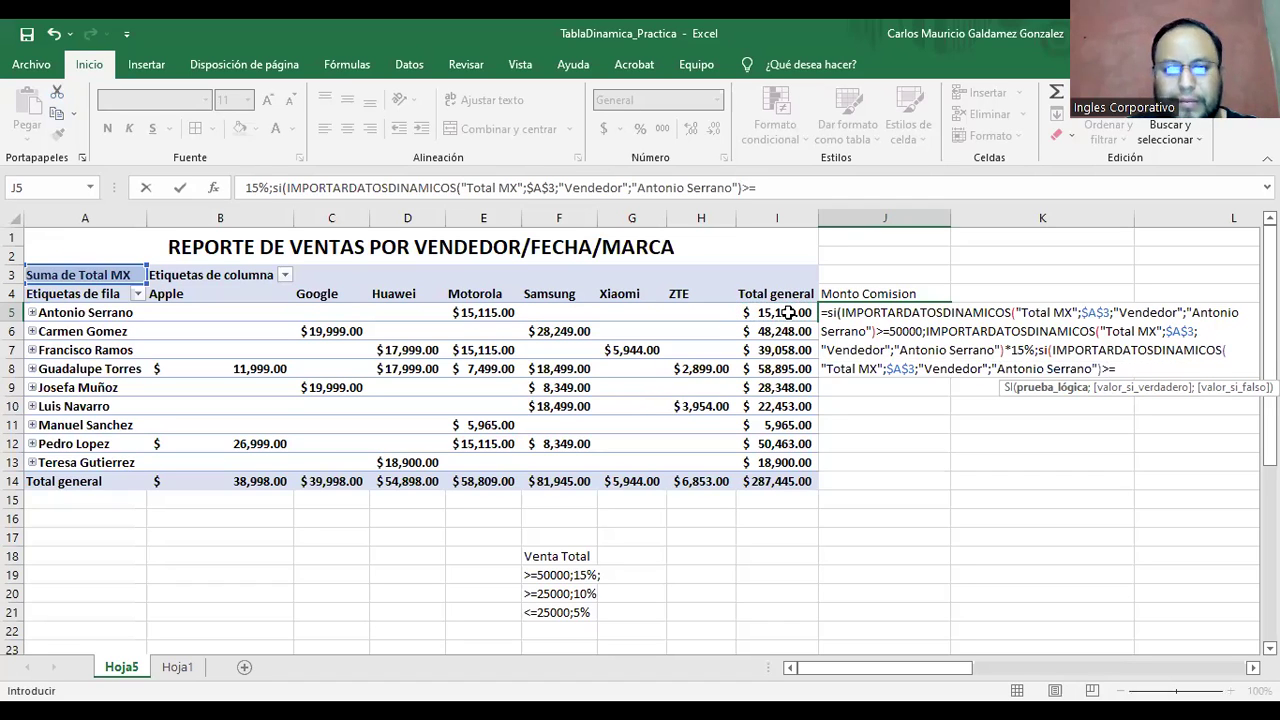
type("25000")
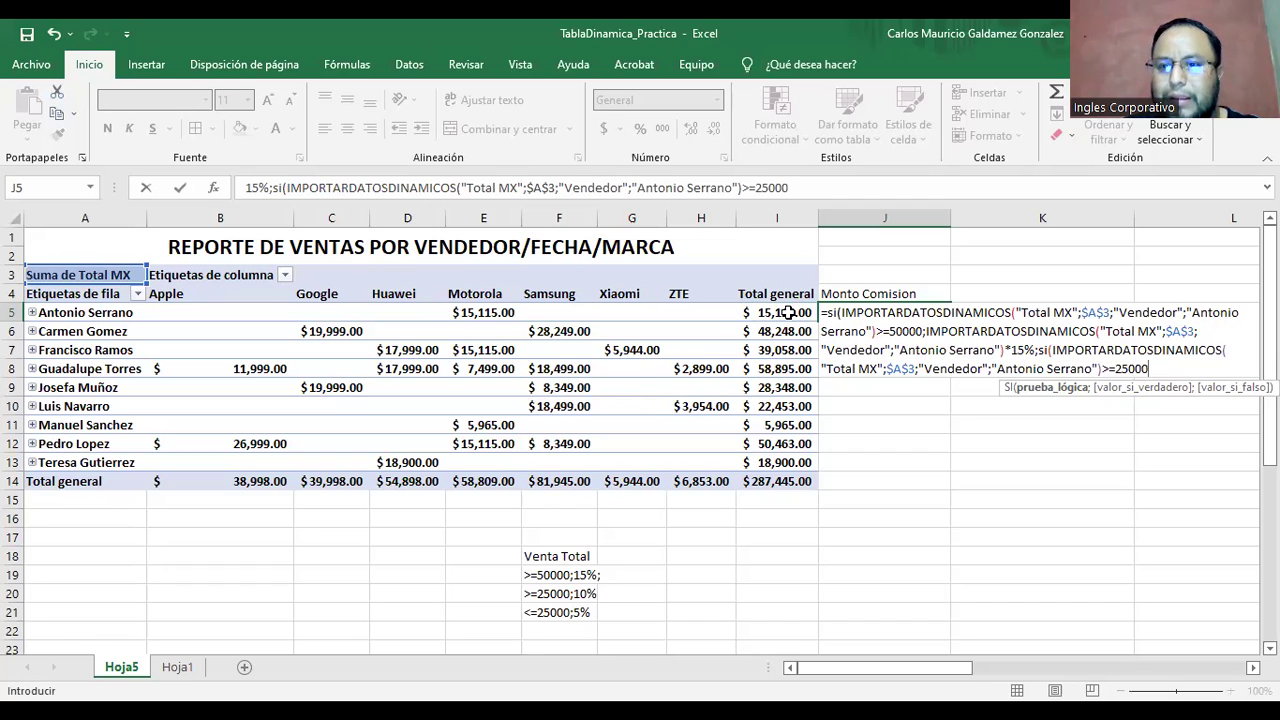
type(";")
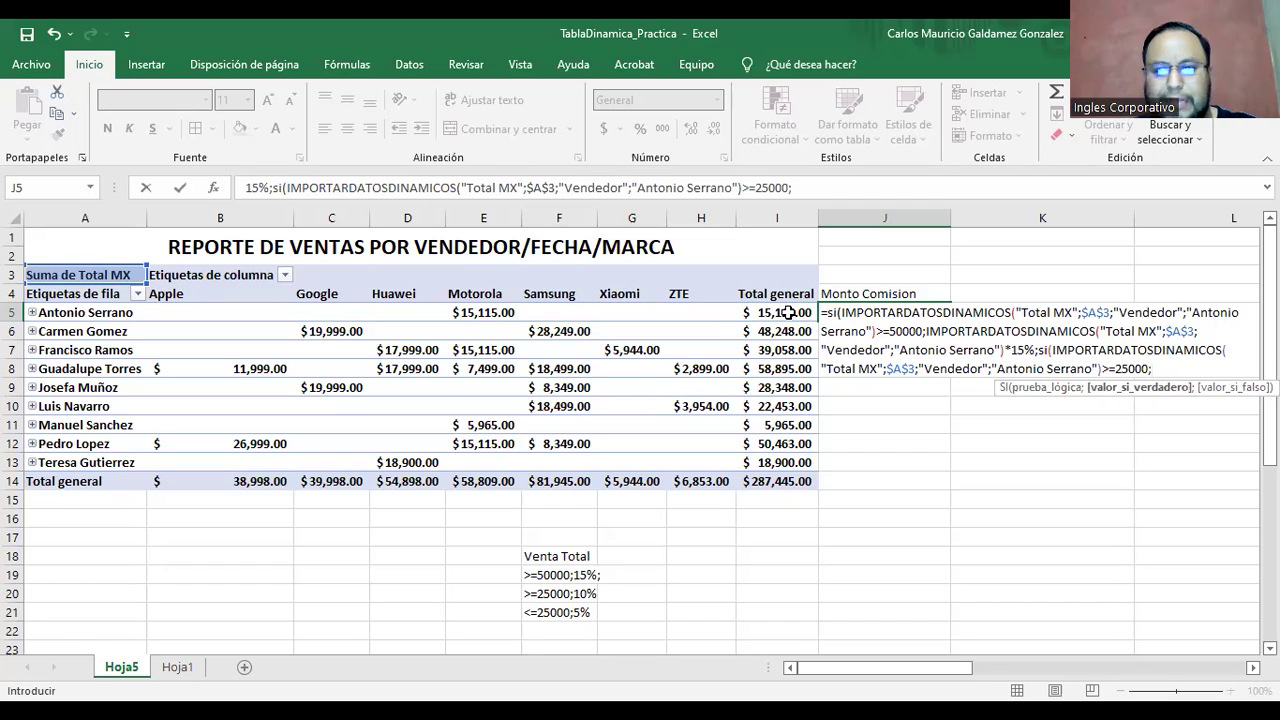
Set the nested SI's value-if-true to the Total general in I5 multiplied by 10%
left_click(775, 312)
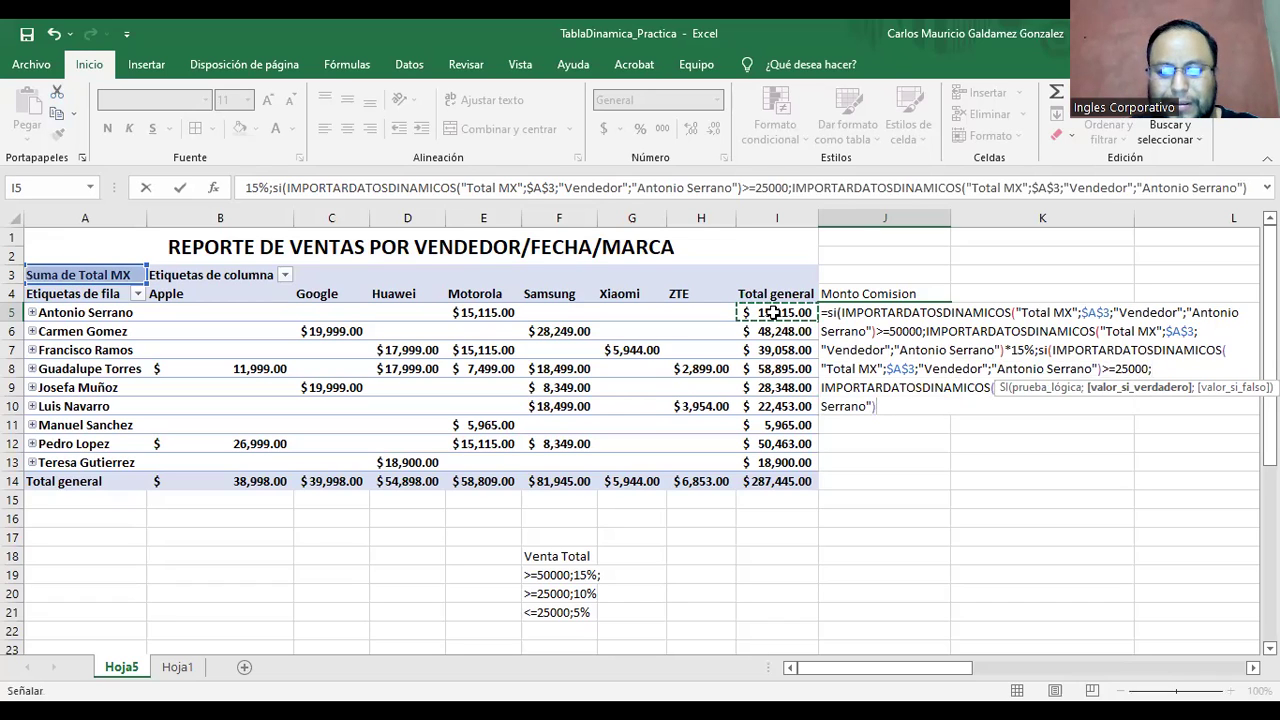
key("alt")
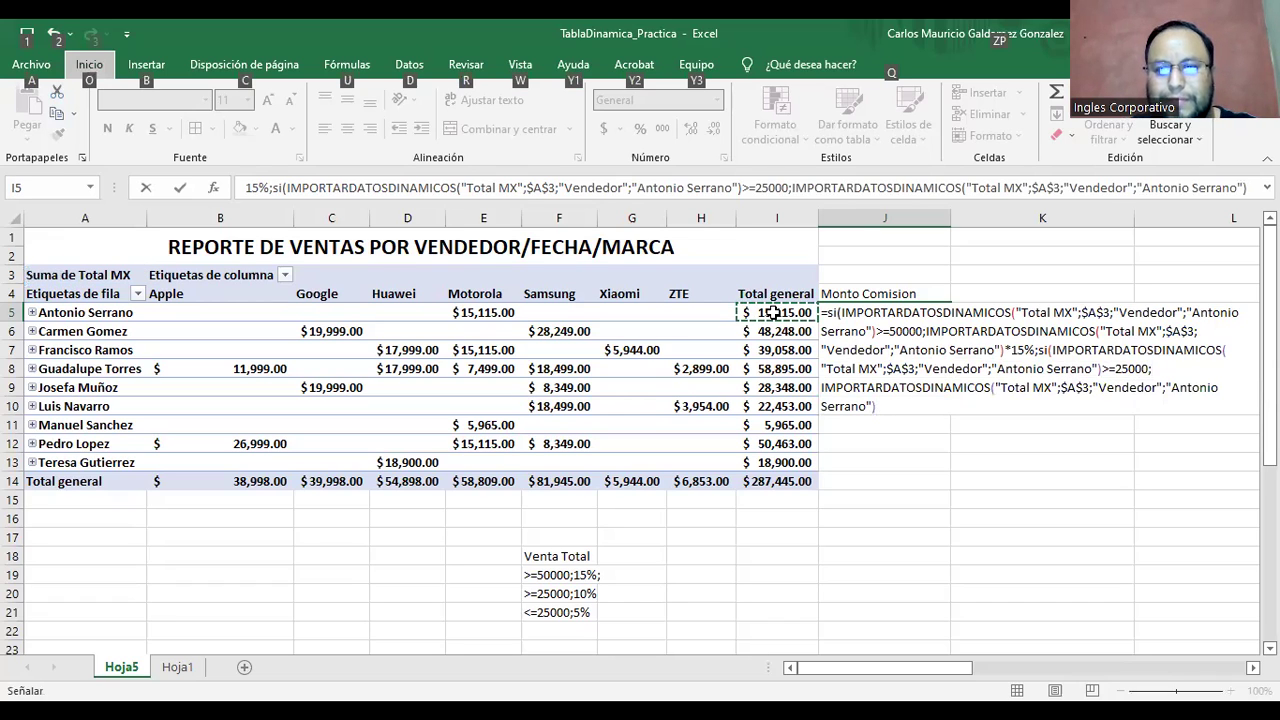
key("alt")
type("*10%")
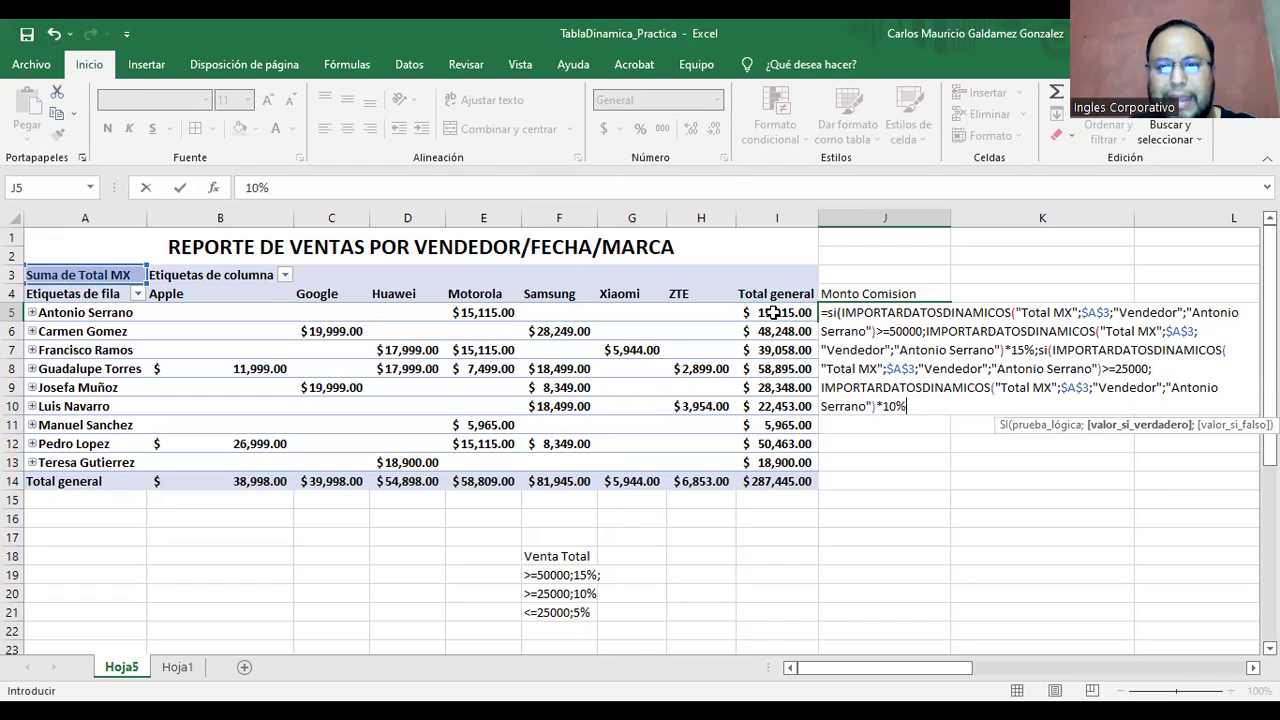
type(";")
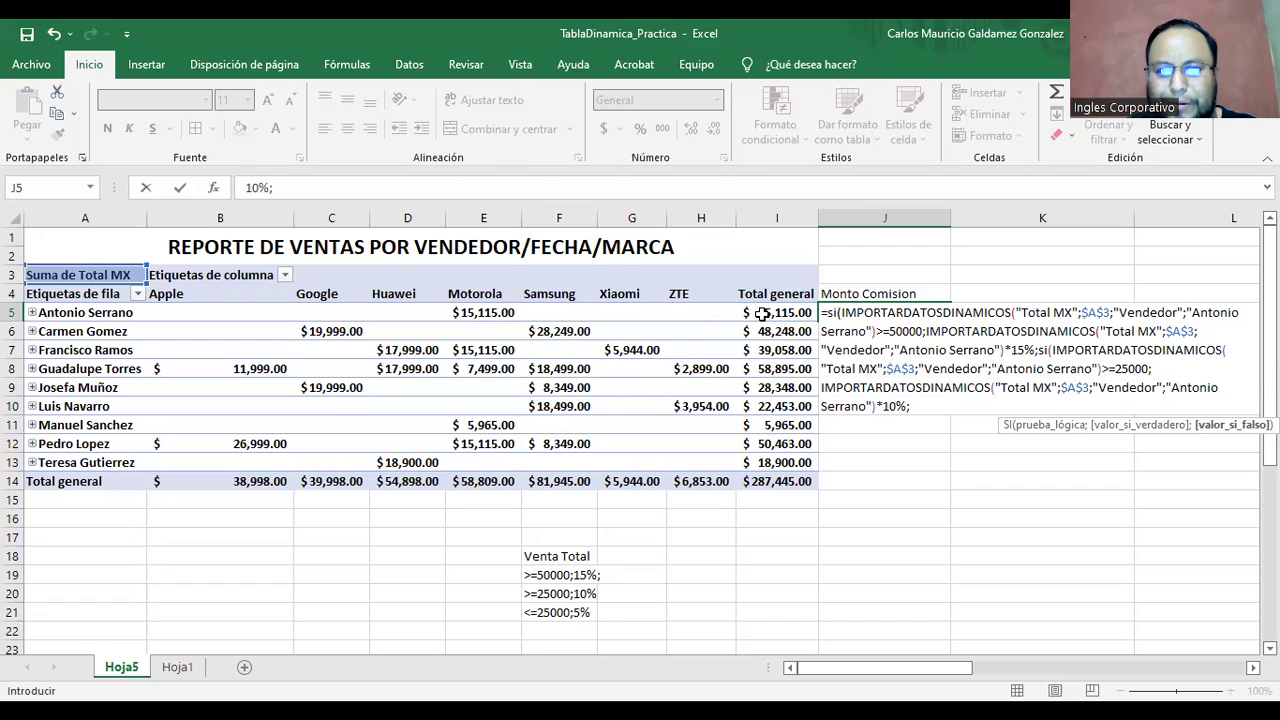
Finish the J5 formula with the Total general in I5 multiplied by 5% as the nested value-if-false, accepting the proposed parenthesis correction
left_click(762, 314)
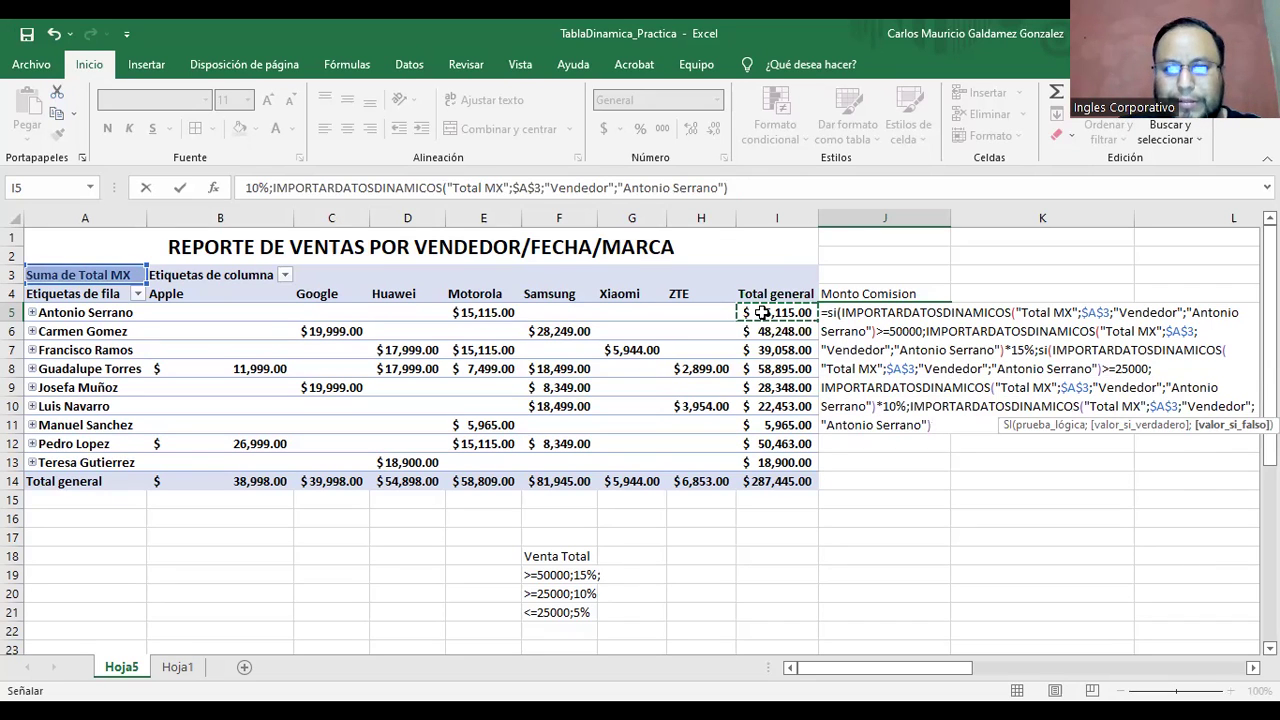
type("*5%")
type(")")
type(")")
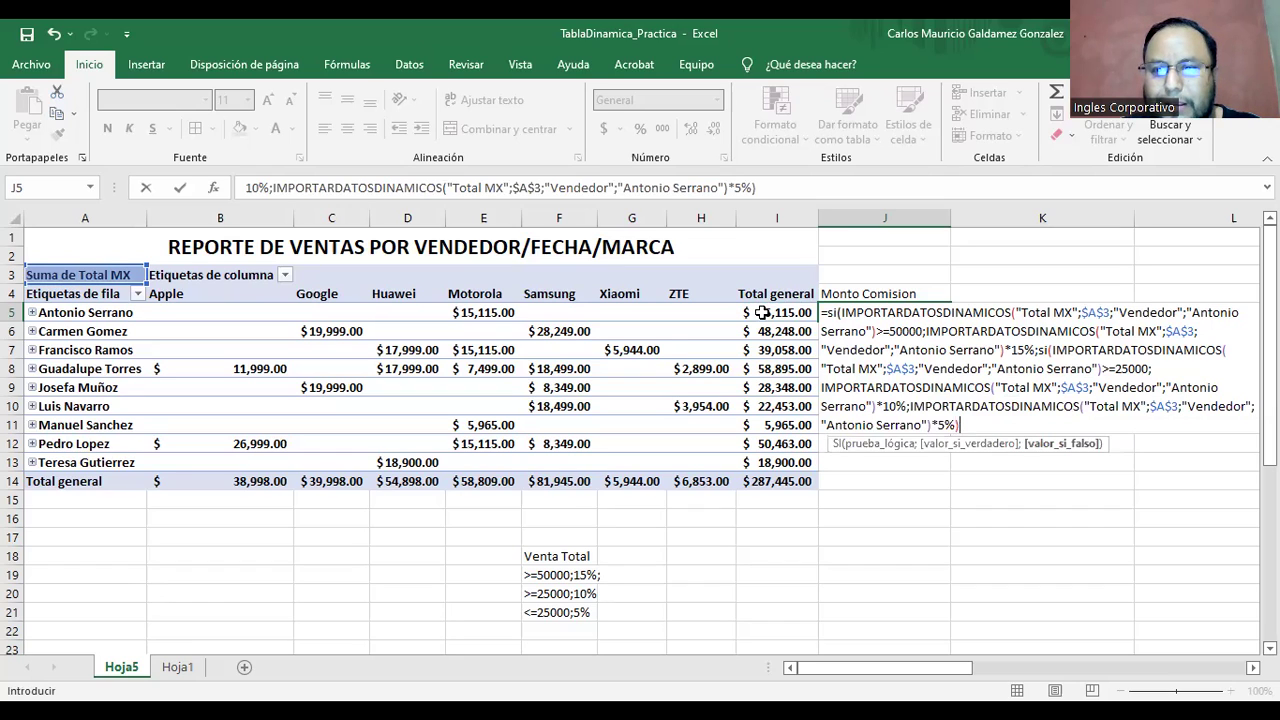
type(")))")
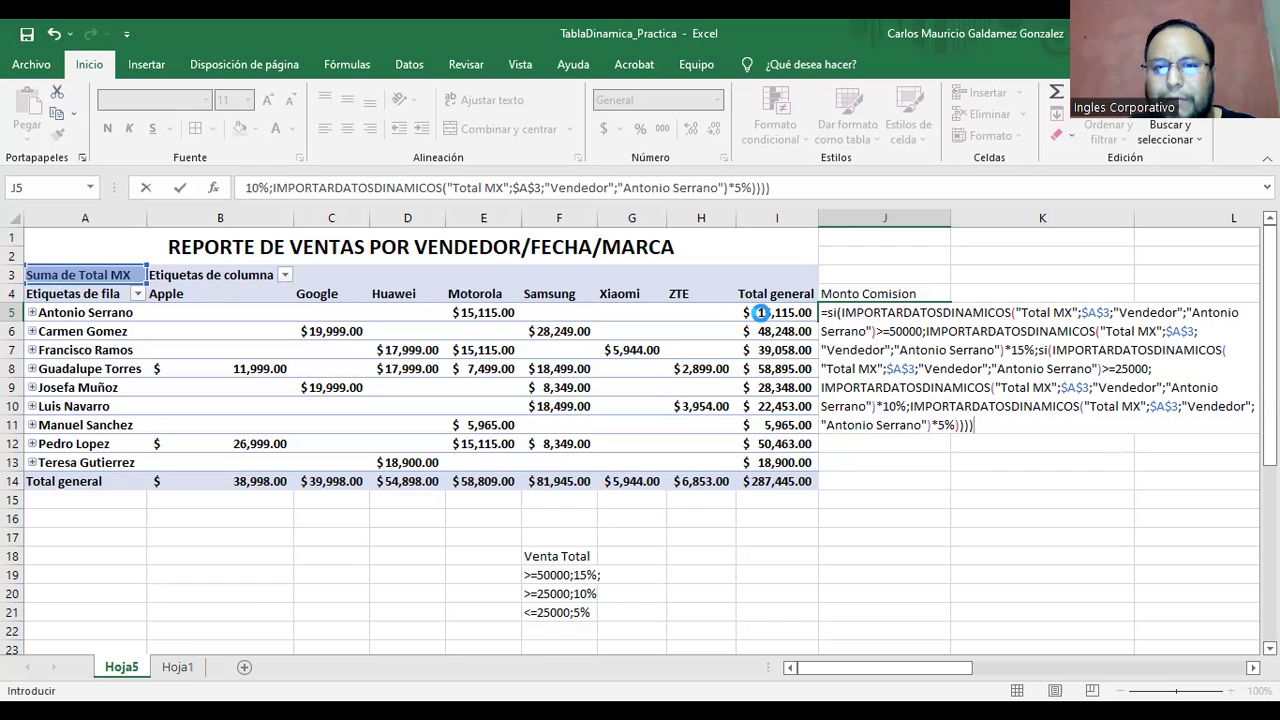
key("Return")
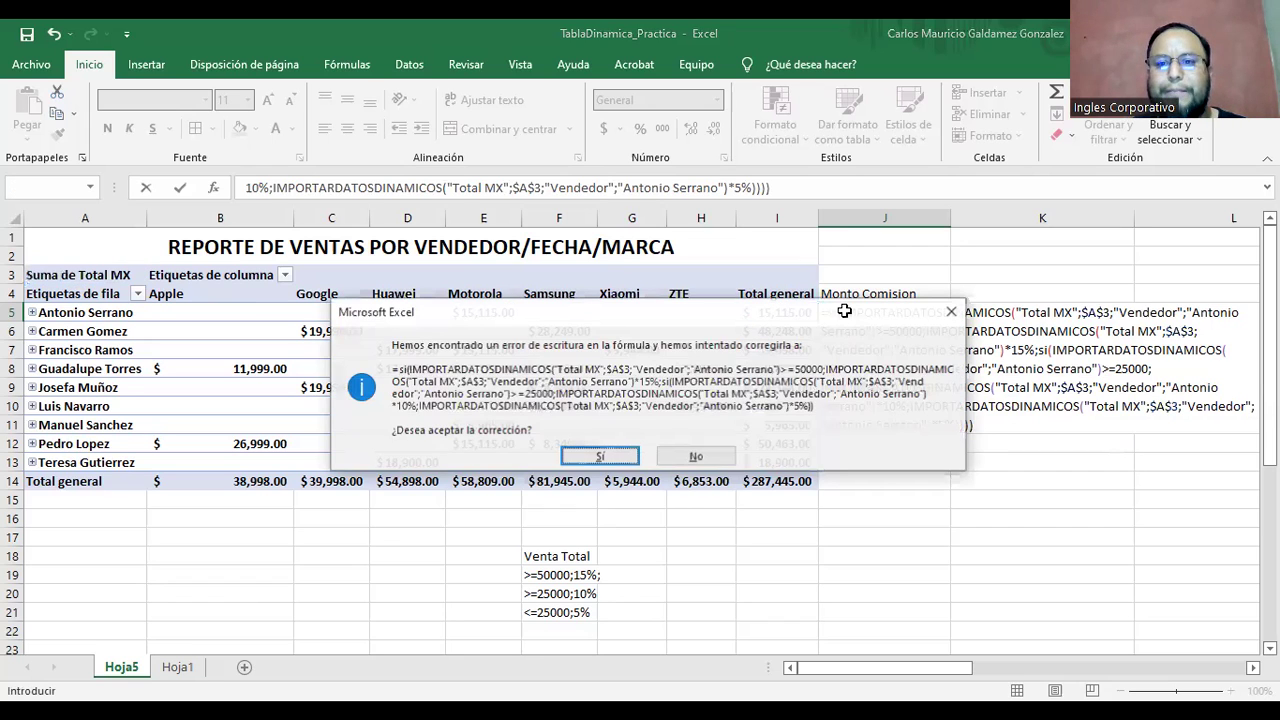
key("Return")
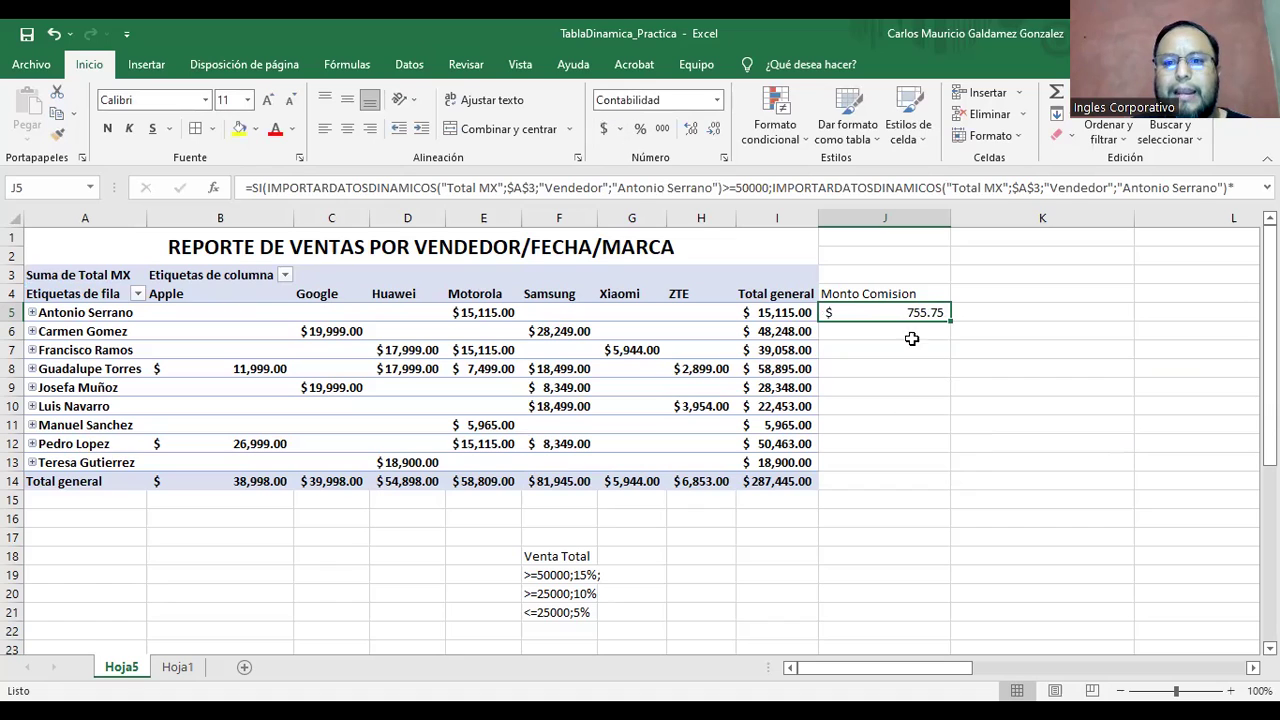
Fill the commission formula from J5 down to J13 and check the copied formula in J6
left_click_drag(951, 321, 947, 468)
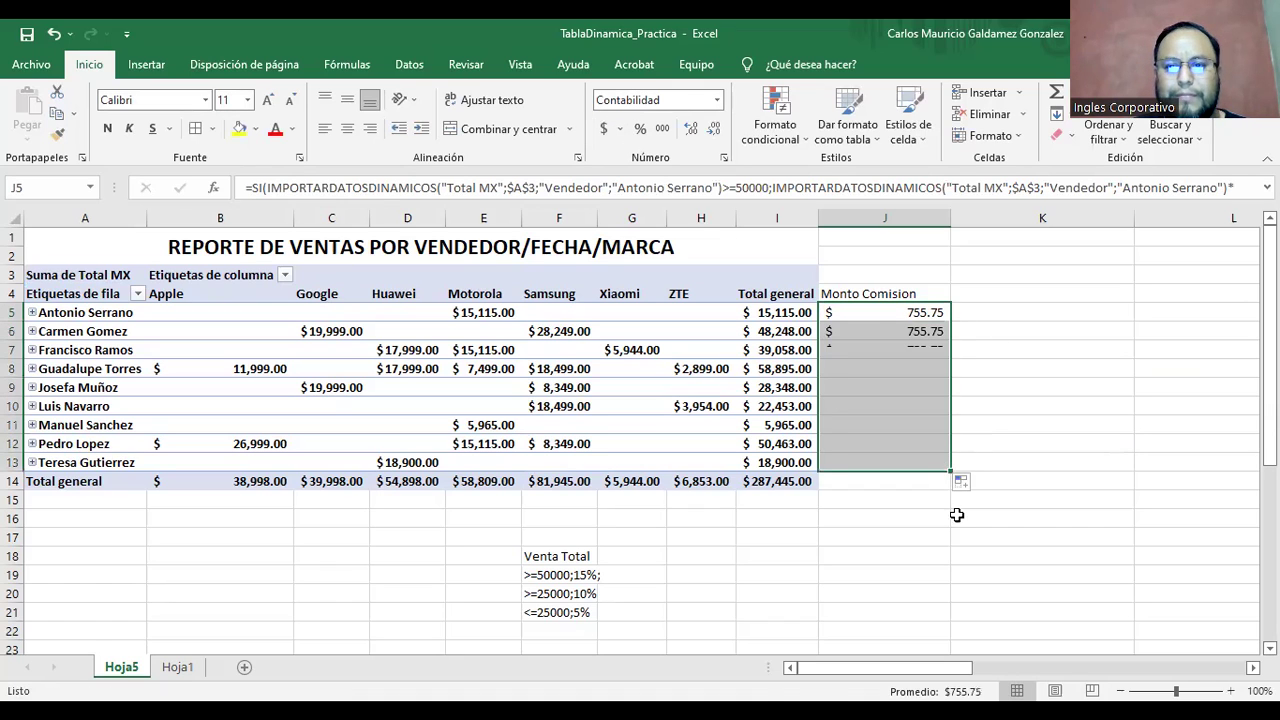
left_click(872, 328)
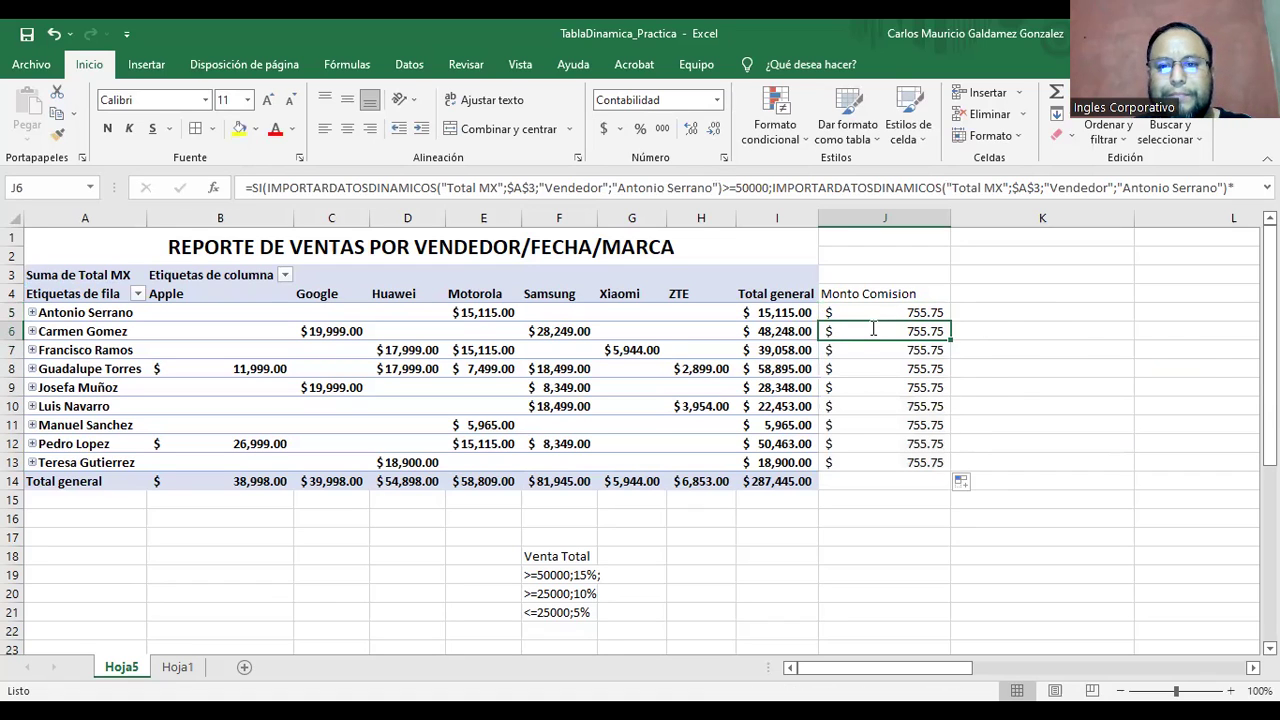
Examine the copied commission formula in J6 against the one in J5, checking the seller references down to J13
key("F2")
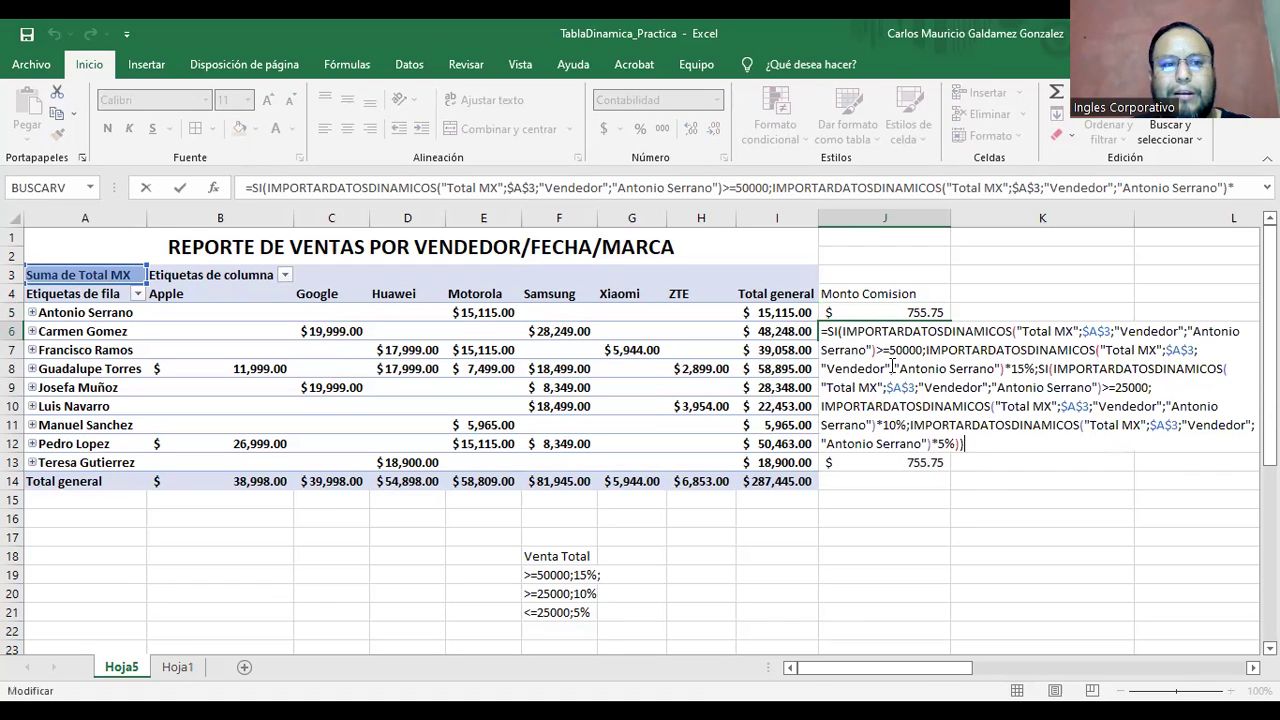
key("Escape")
key("Up")
left_click(884, 331)
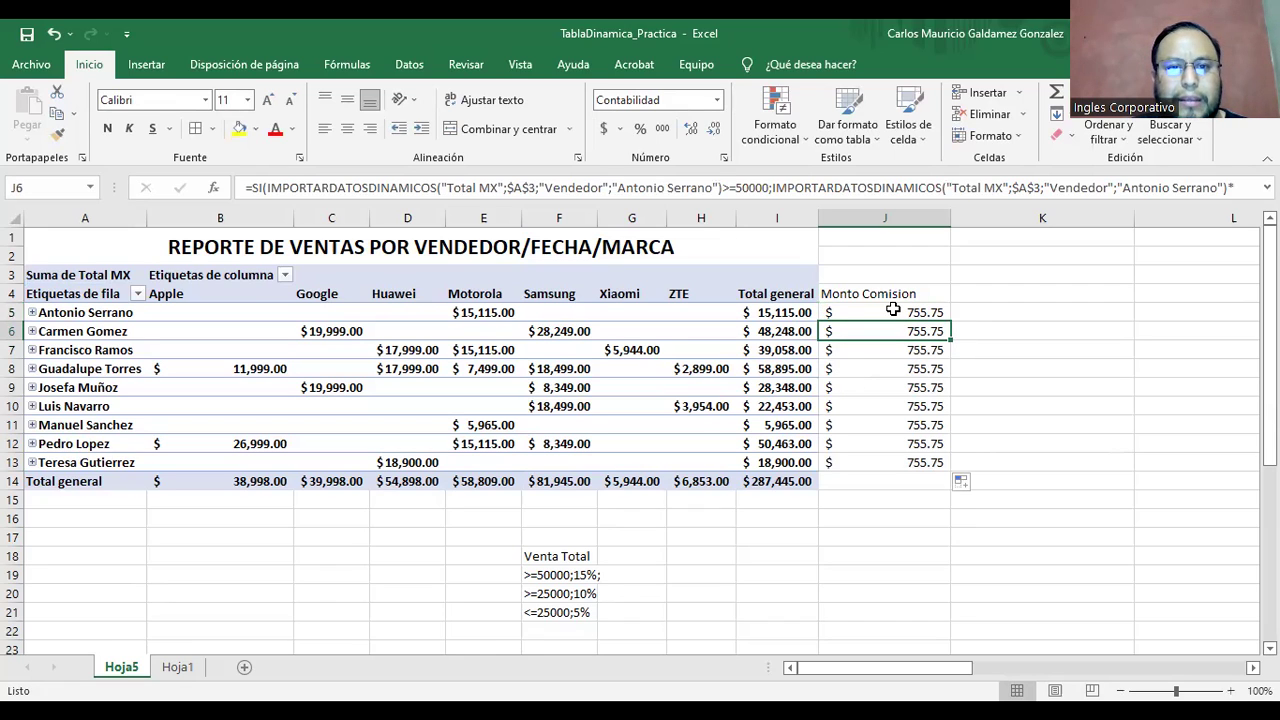
key("Up")
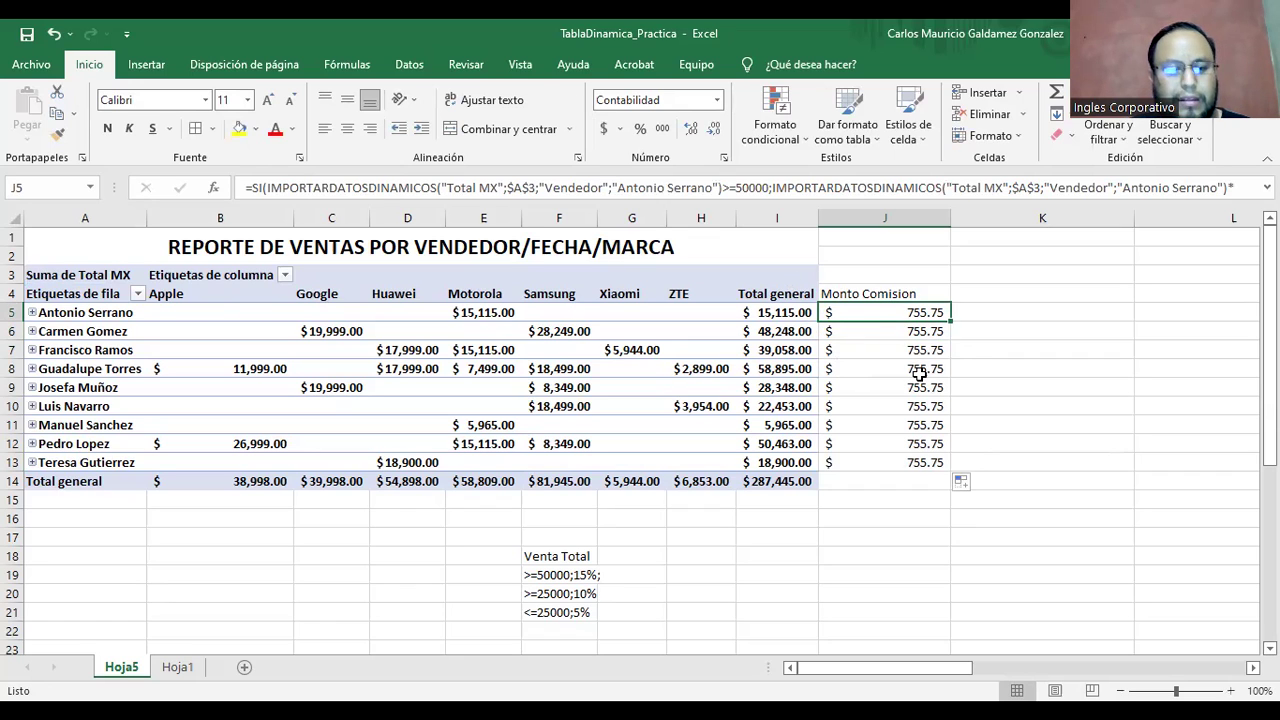
left_click_drag(880, 334, 901, 461)
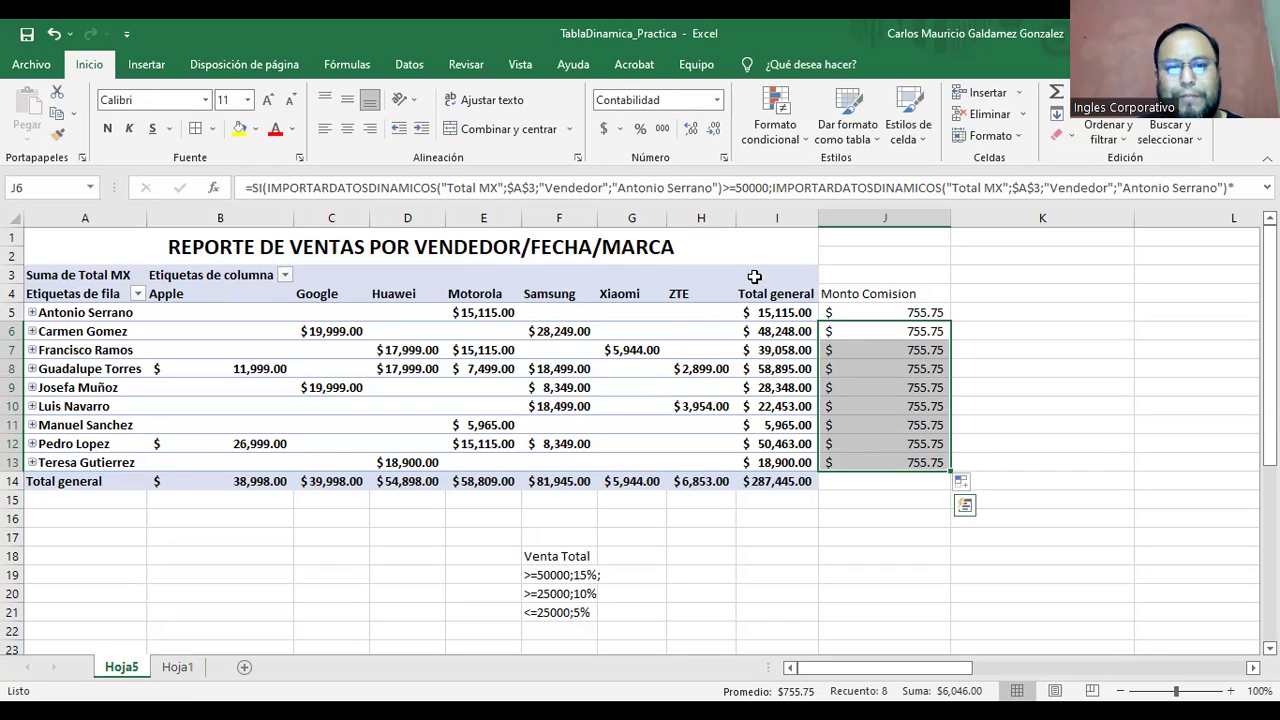
double_click(858, 331)
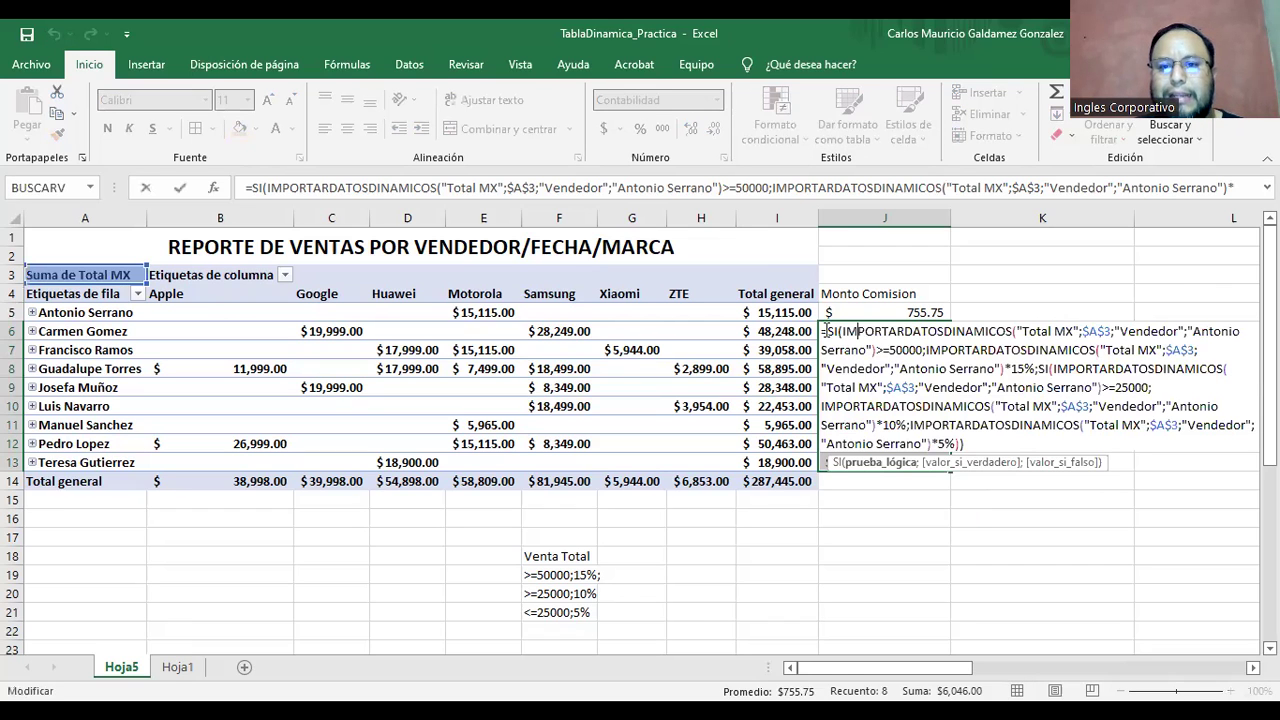
left_click(1057, 331)
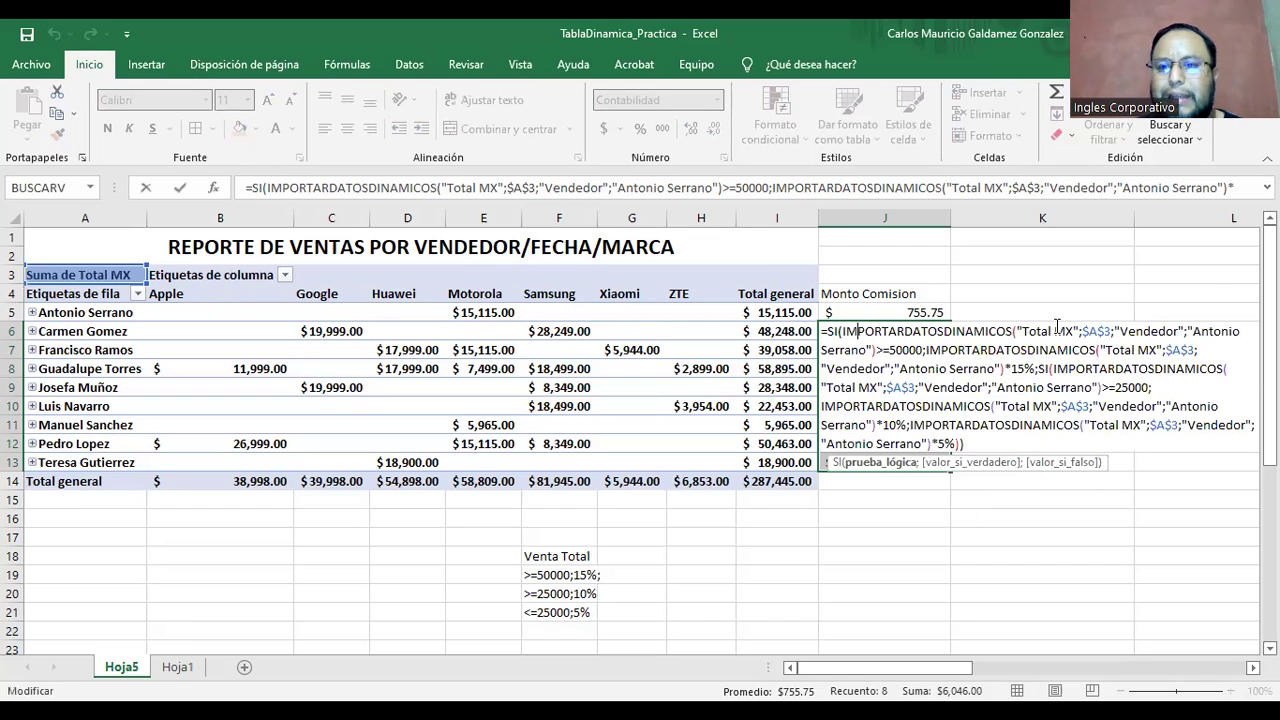
left_click(778, 331)
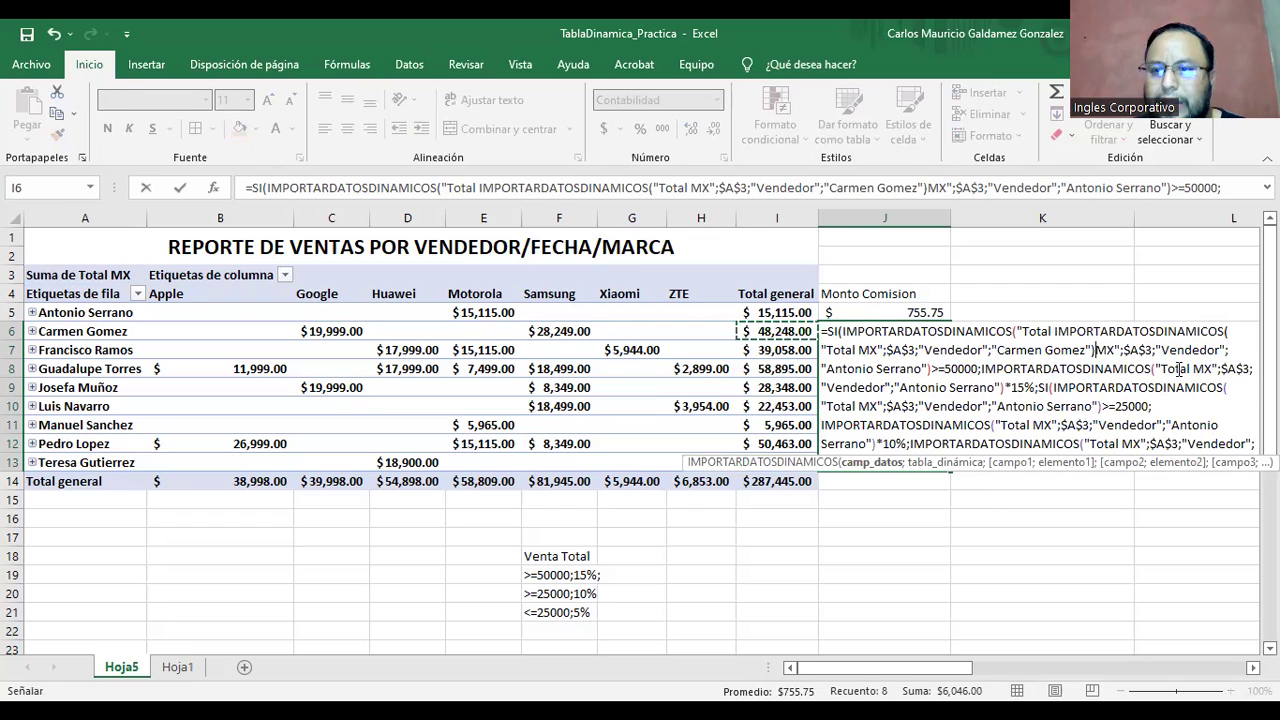
key("F2")
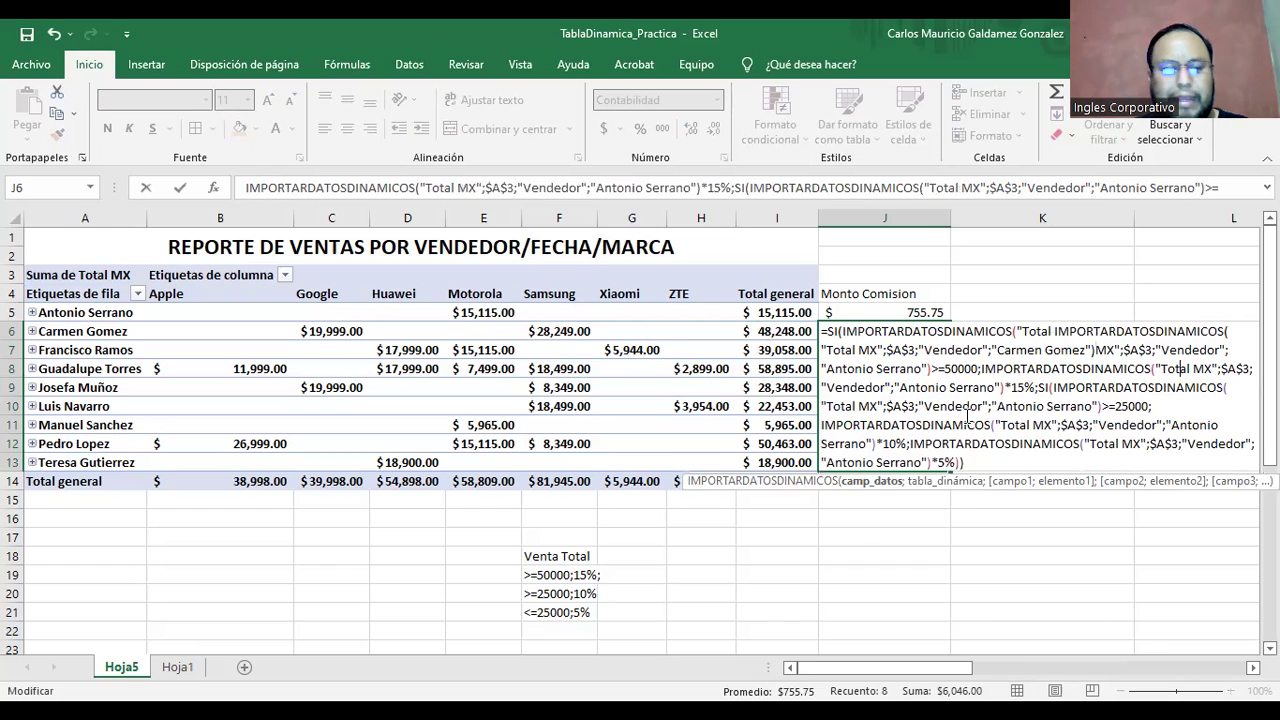
key("Escape")
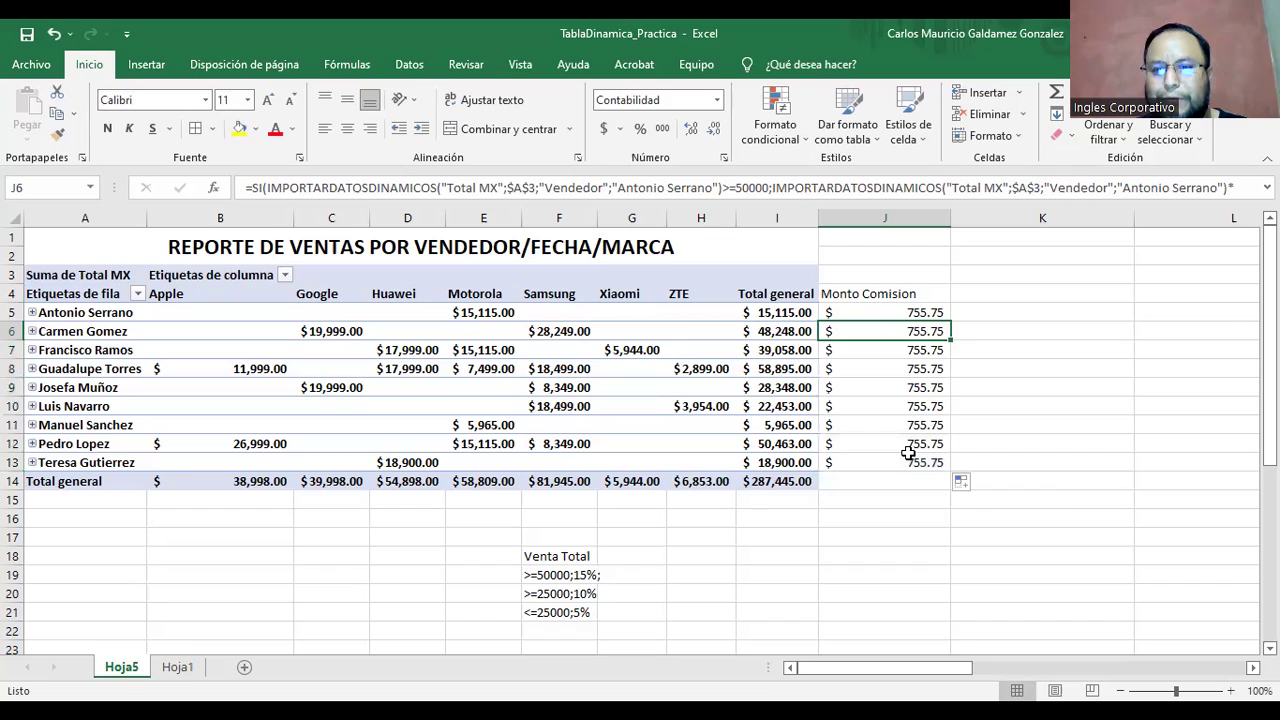
Clear the copied commission formulas from J6:J13, keeping the one in J5
left_click(903, 462, "shift")
key("Delete")
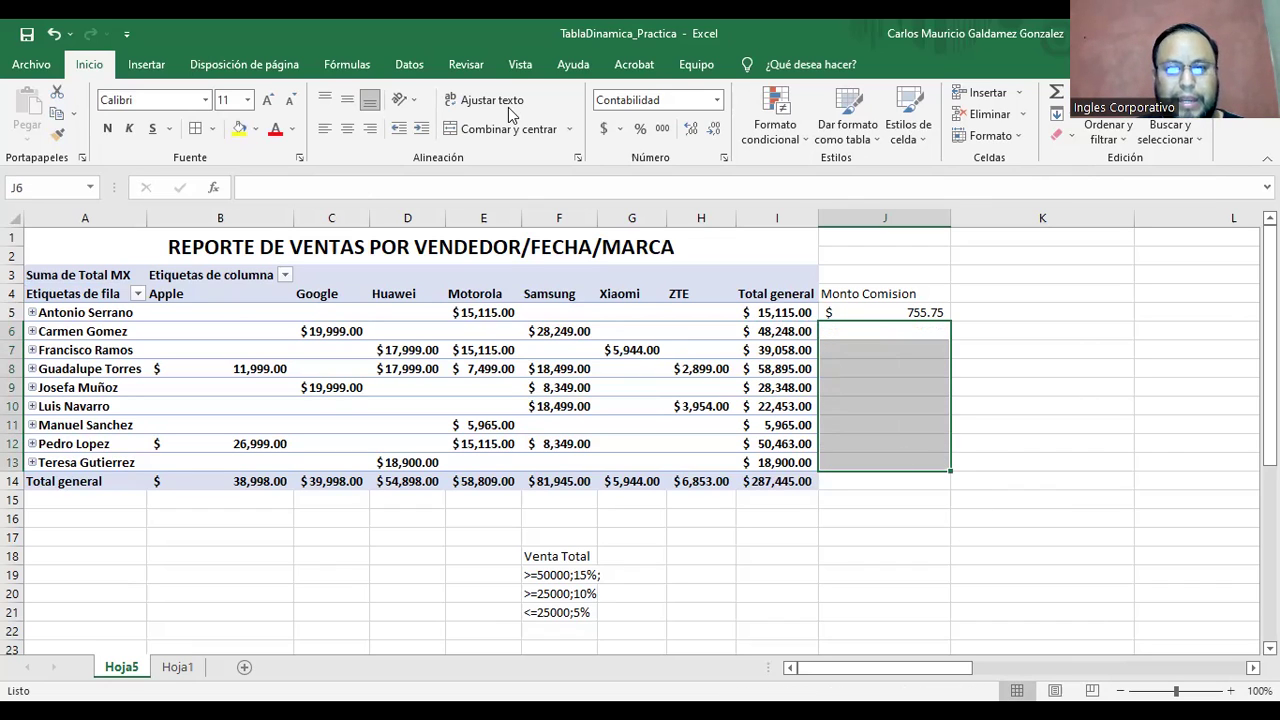
left_click(895, 313)
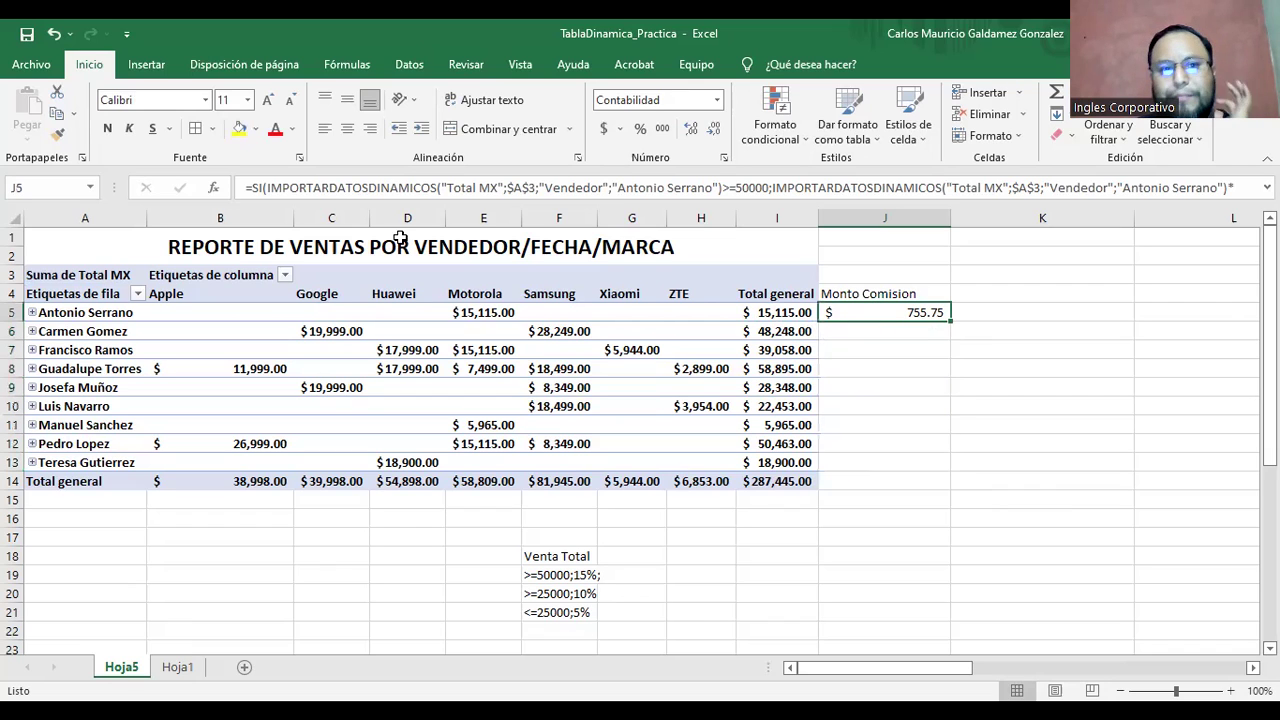
left_click(746, 312)
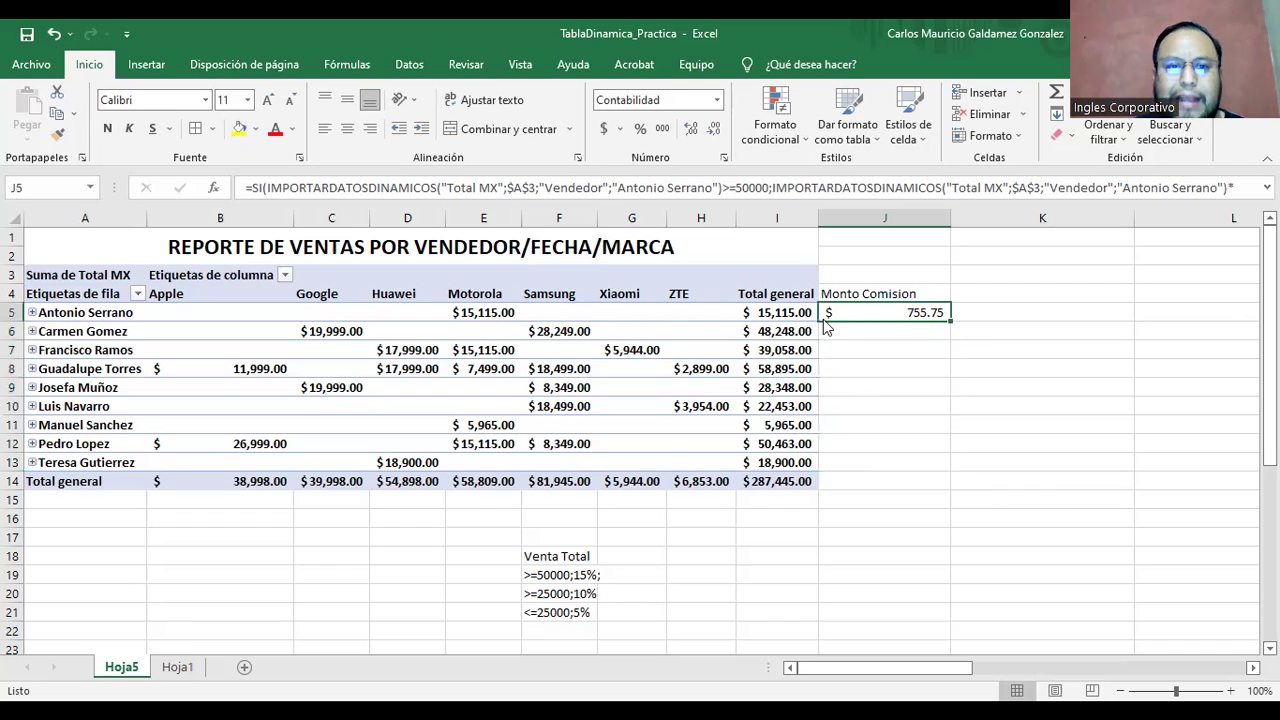
left_click(889, 331)
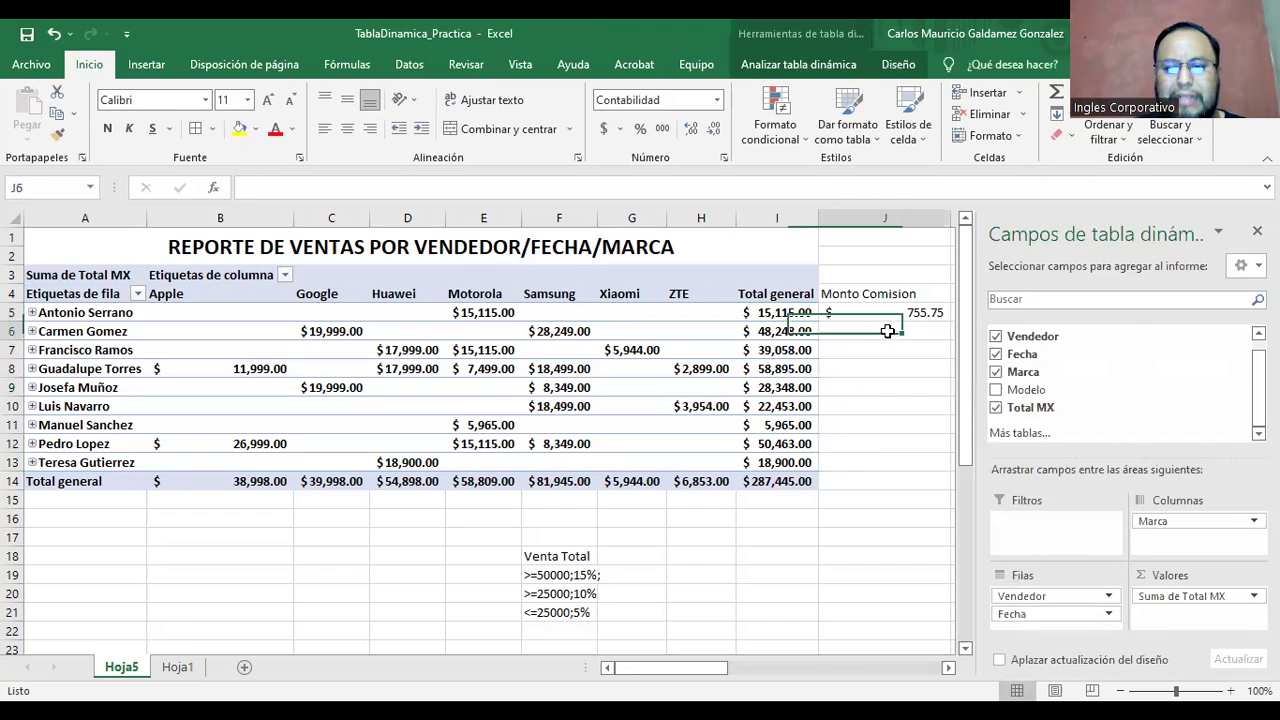
type("=")
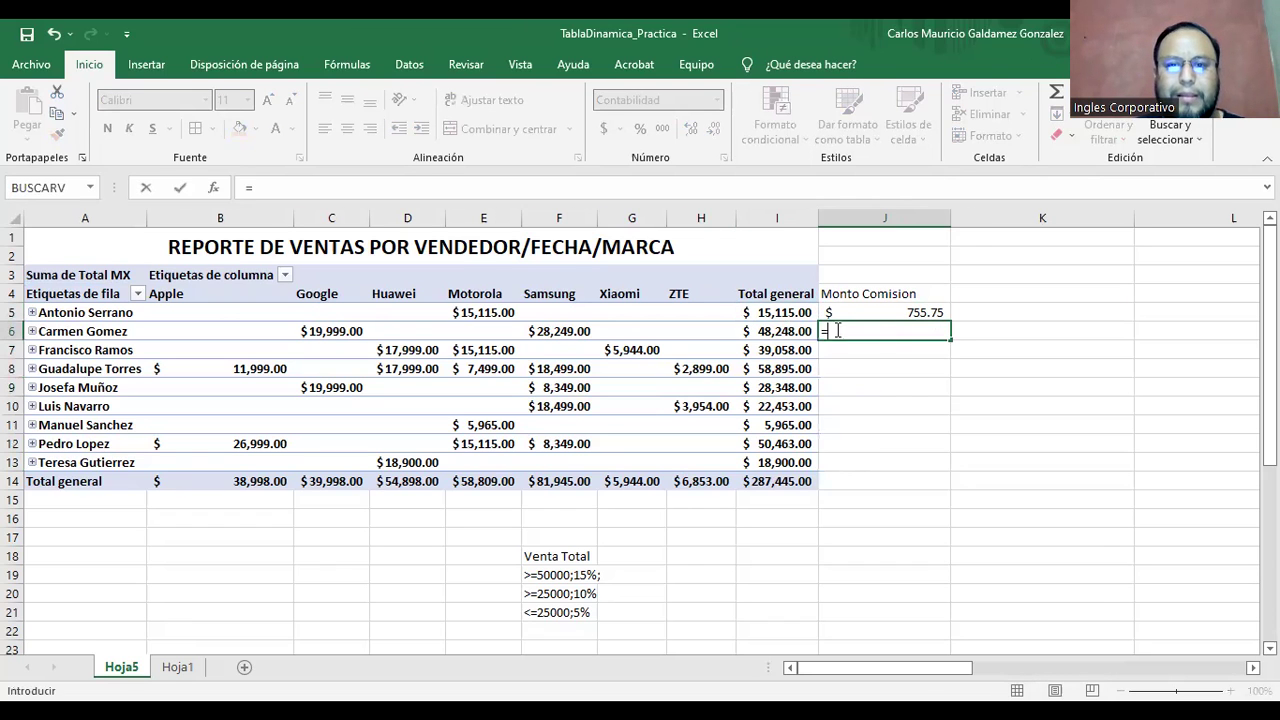
left_click(780, 331)
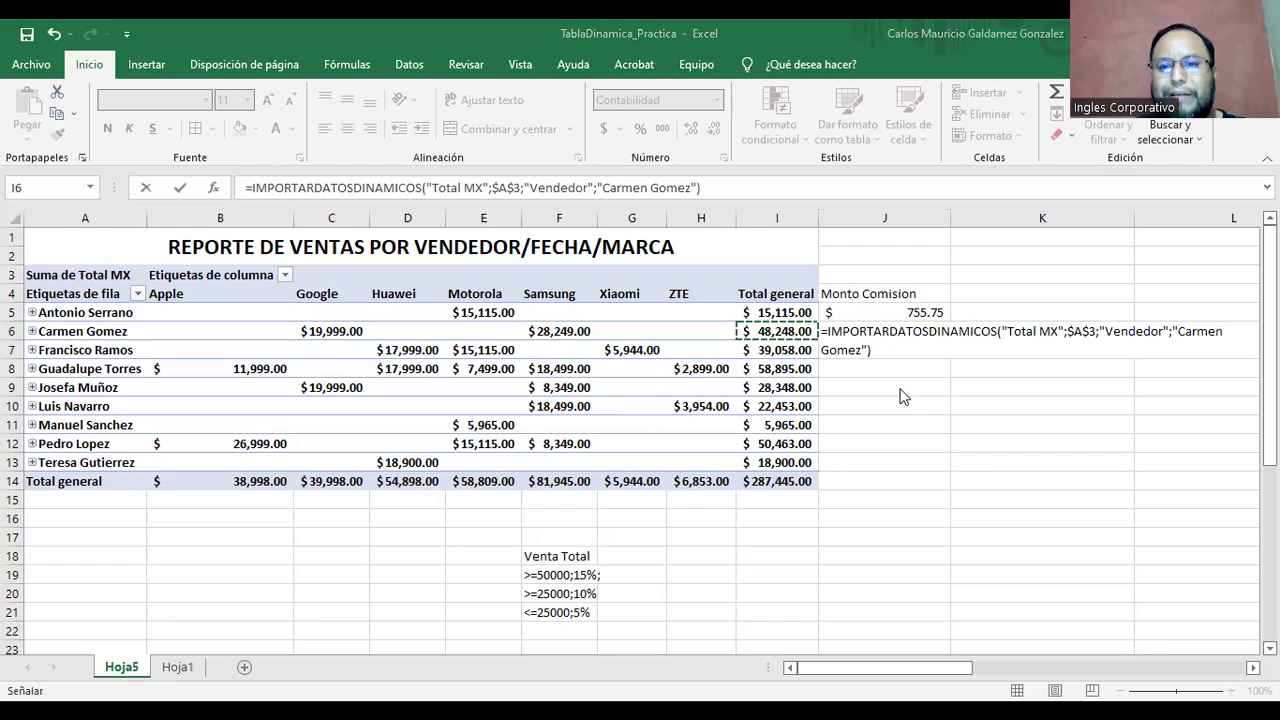
key("Escape")
Examine the fixed seller name in J5's IMPORTARDATOSDINAMICOS formula against the source data in Hoja1 and pivot cell A3
left_click(855, 312)
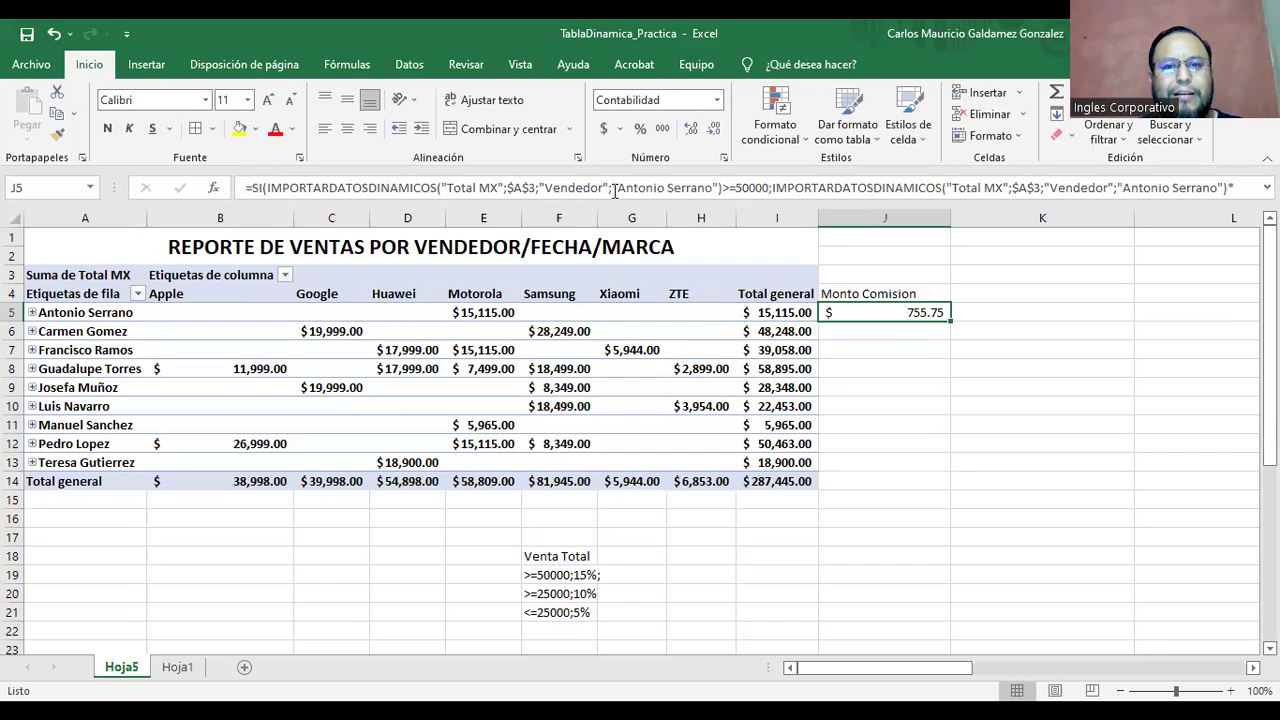
left_click(574, 190)
left_click_drag(617, 190, 713, 190)
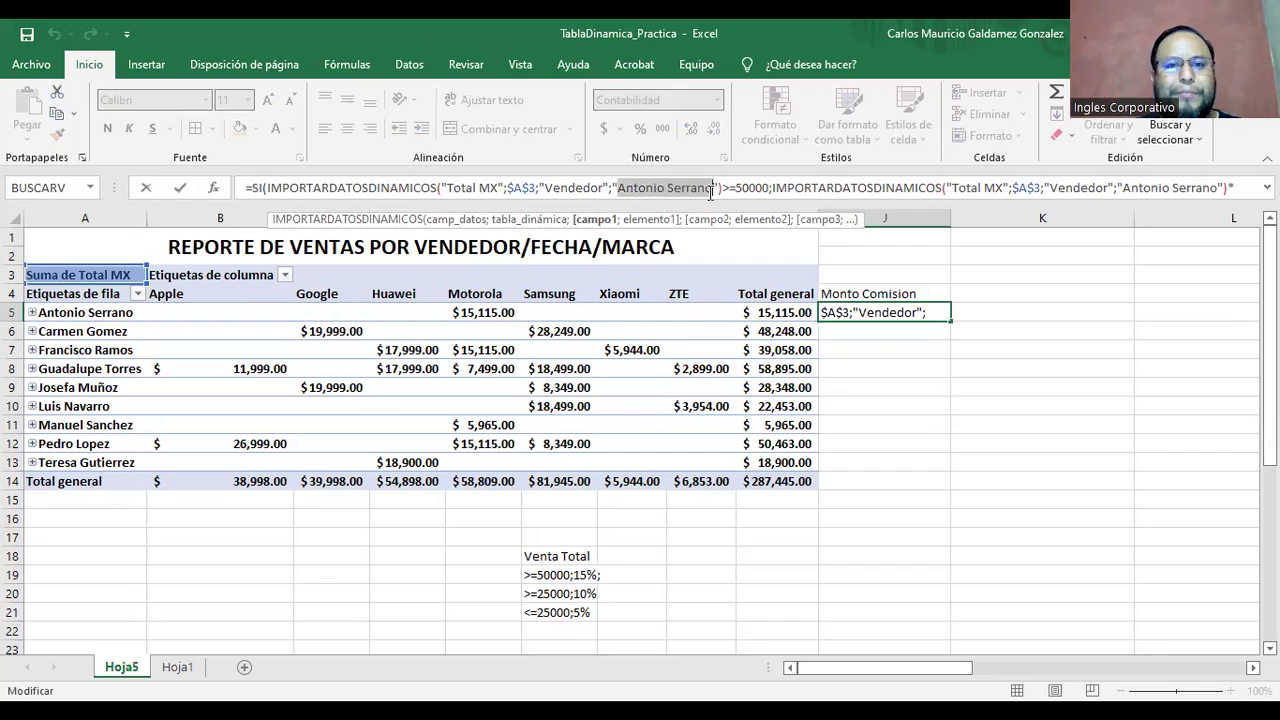
left_click(177, 666)
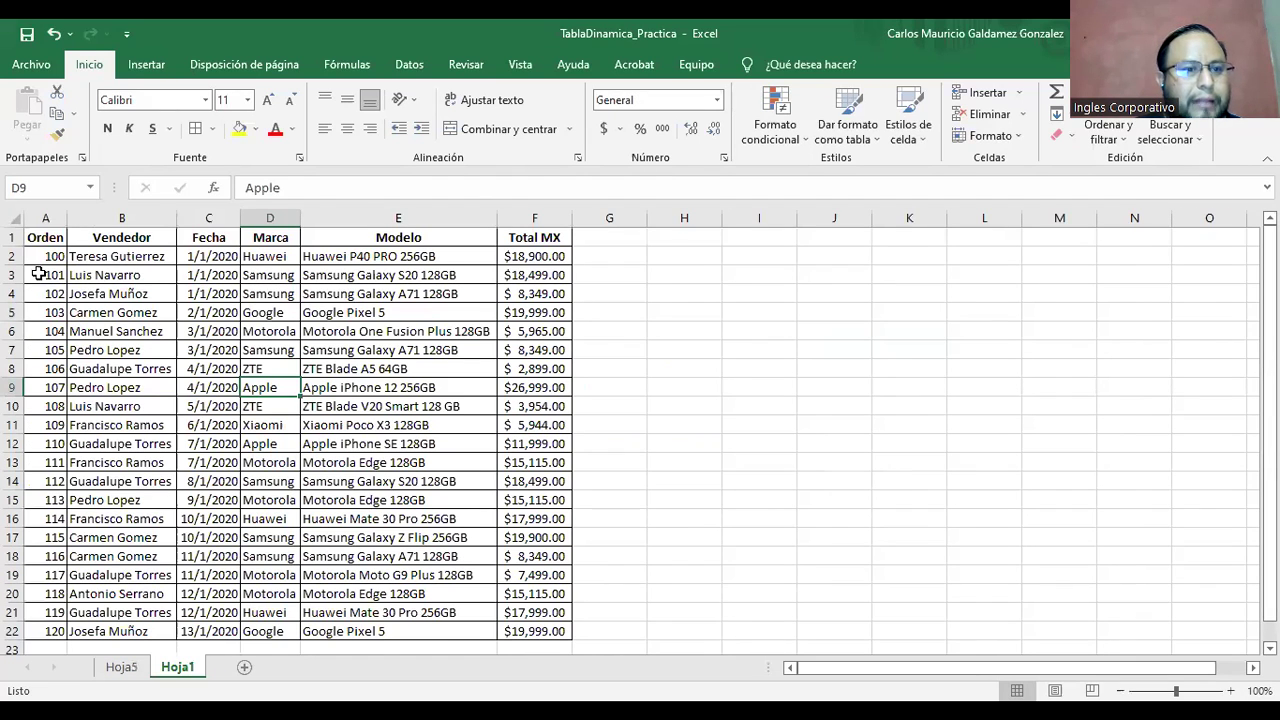
left_click(116, 667)
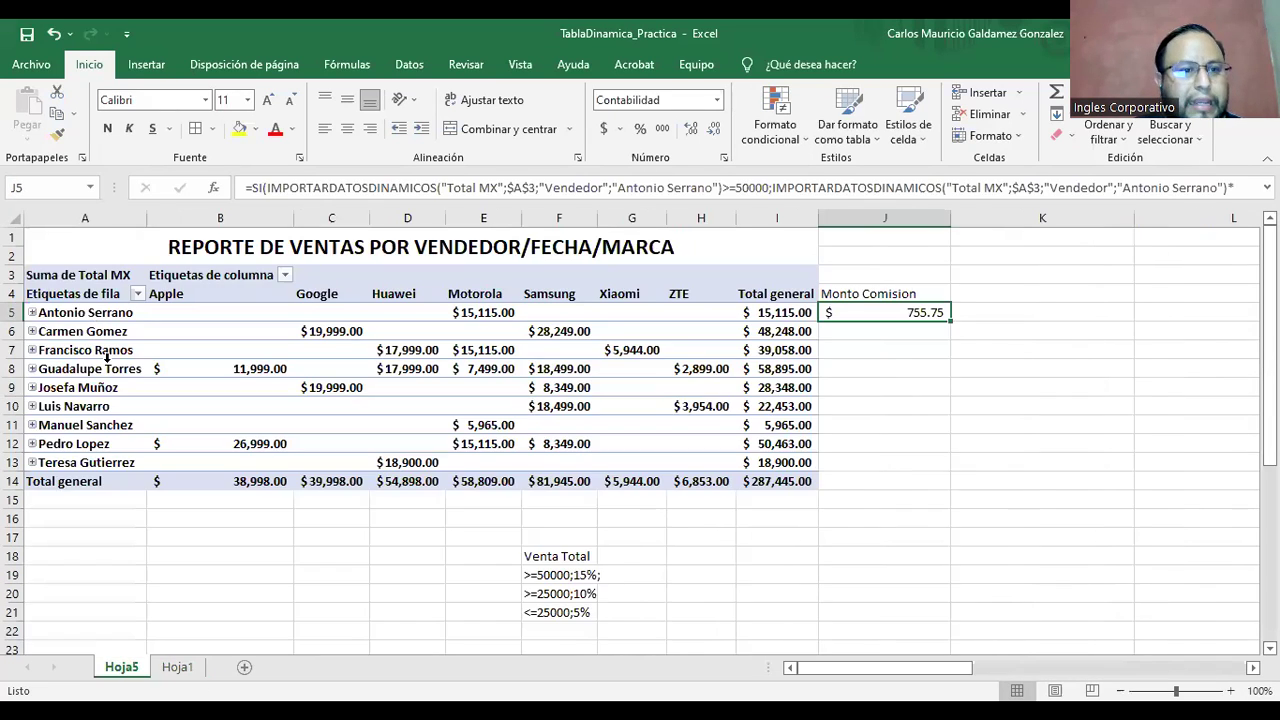
left_click(64, 278)
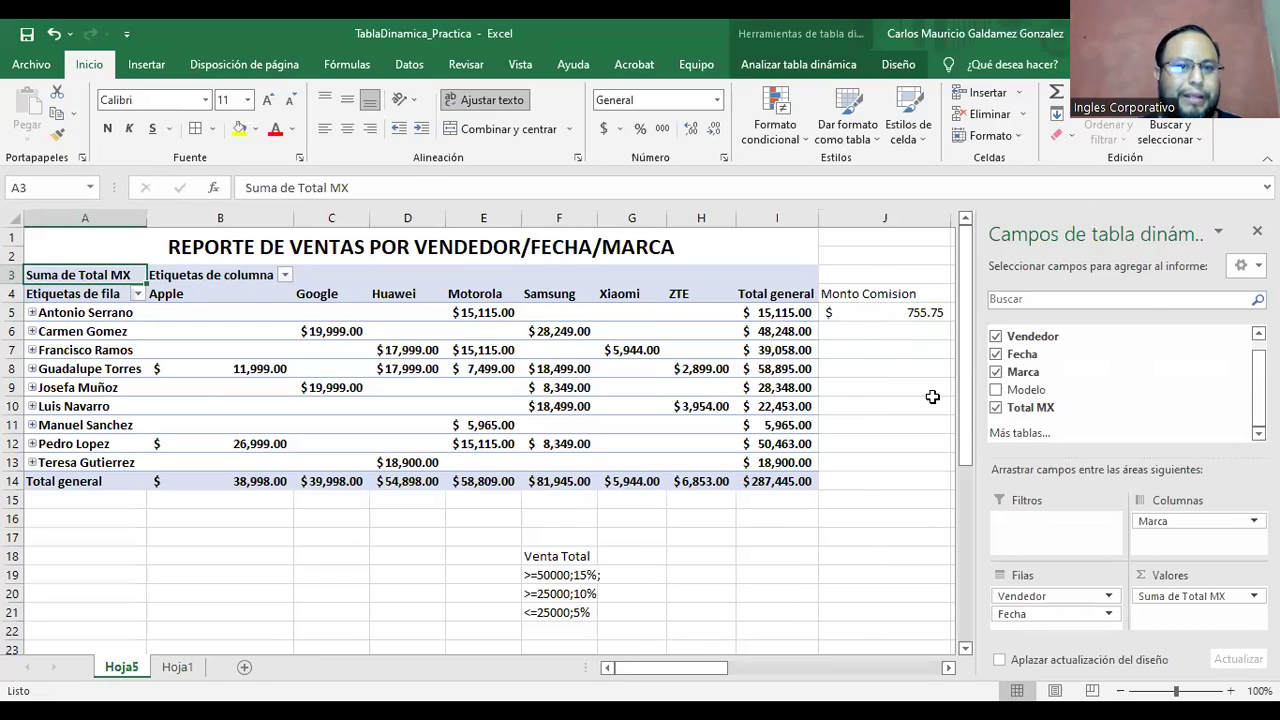
left_click(885, 312)
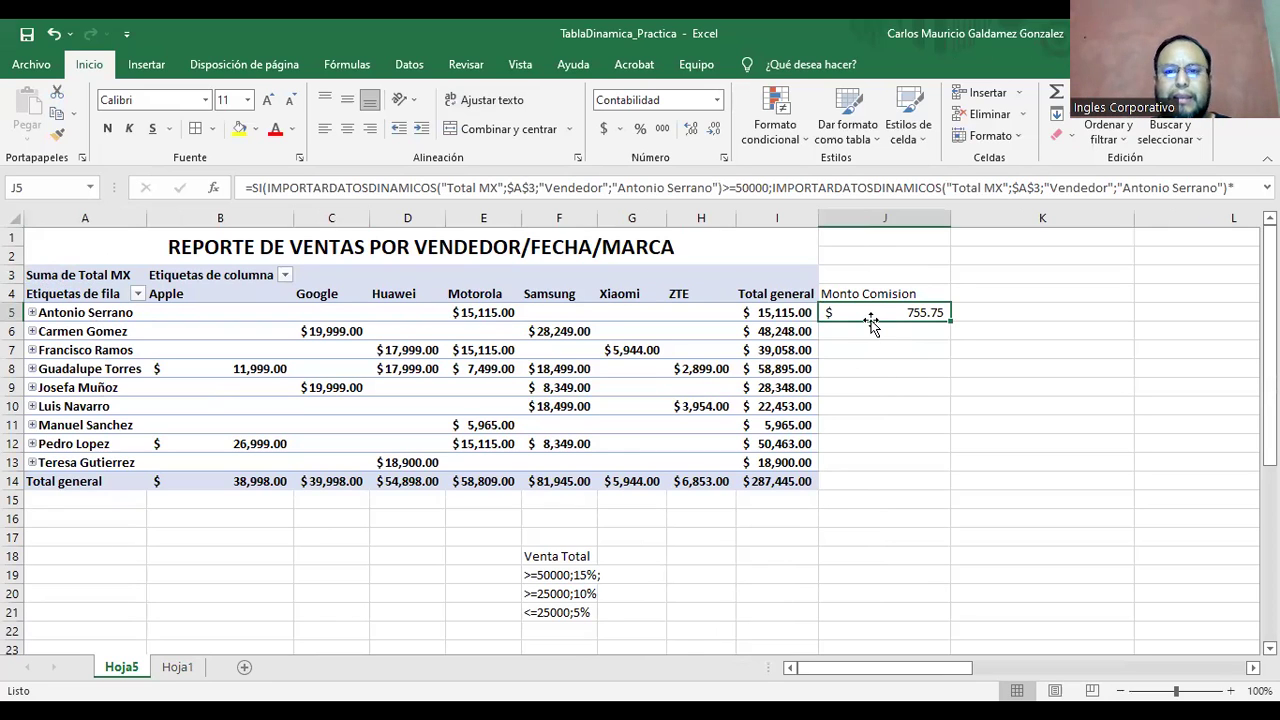
Enter 15115 in K7 and calculate its 5% commission in K8 with =K7*5%
left_click(994, 349)
type("1")
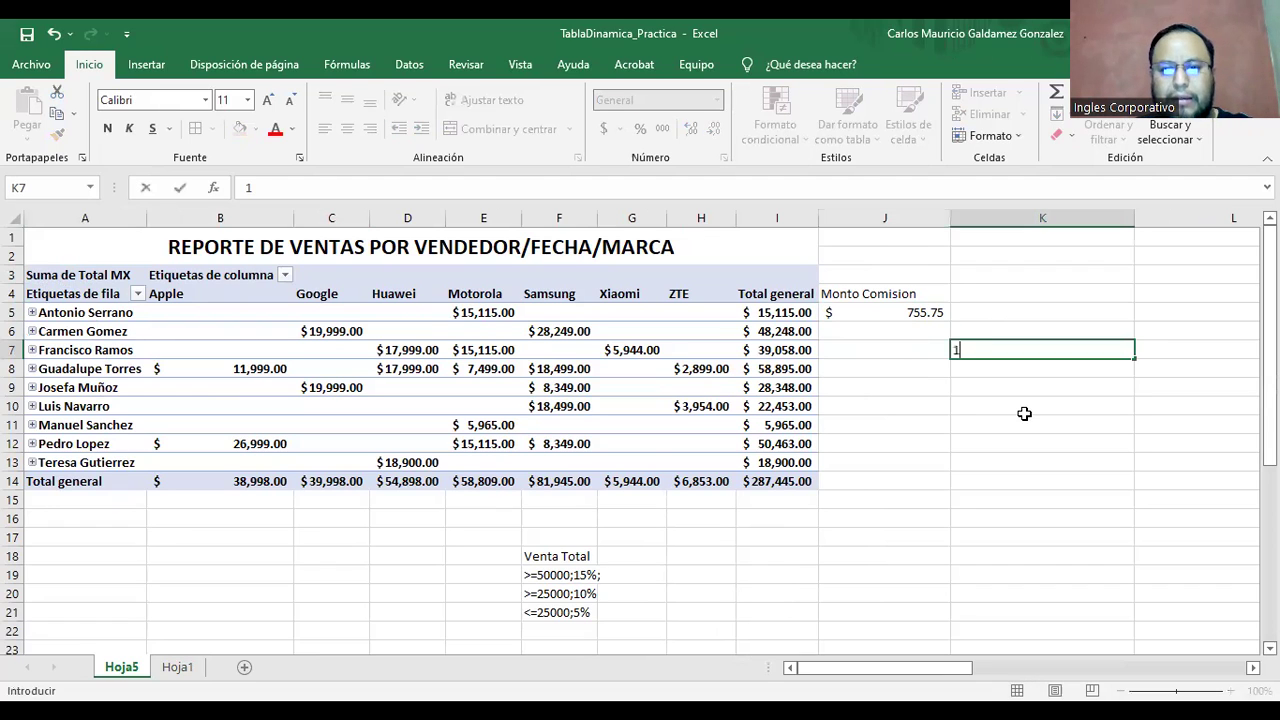
type("5115")
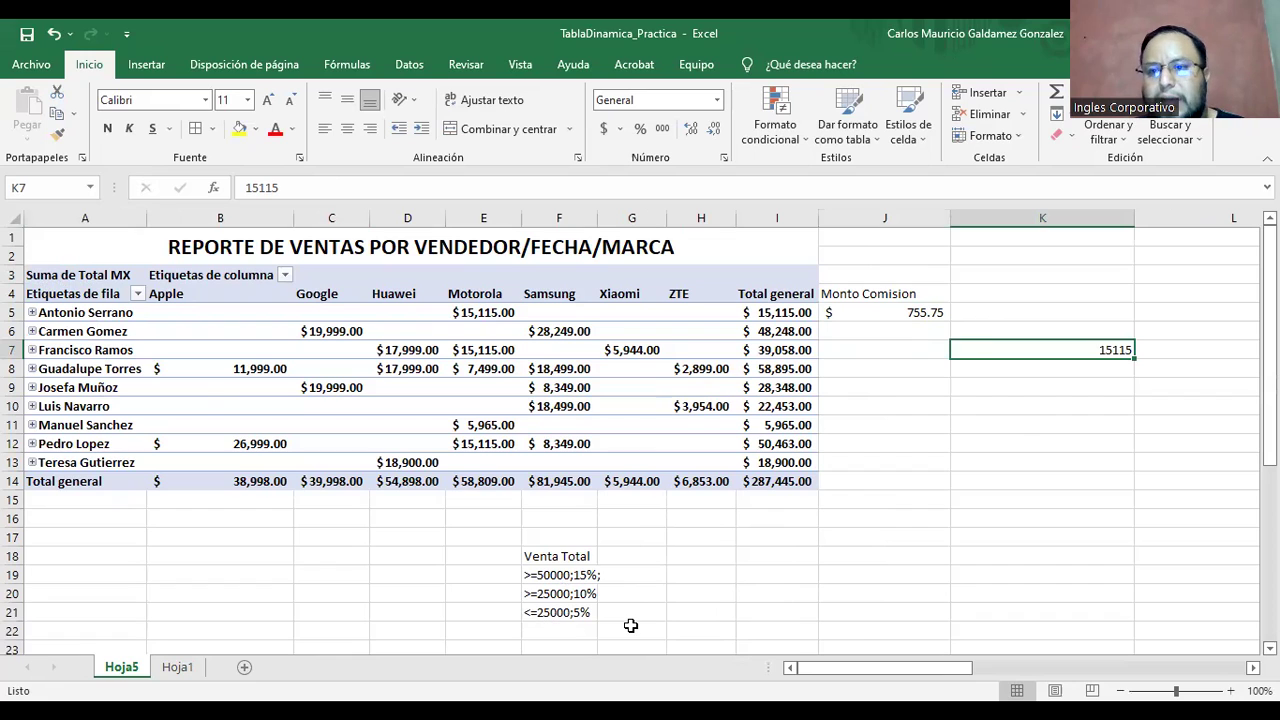
key("Down")
type("=")
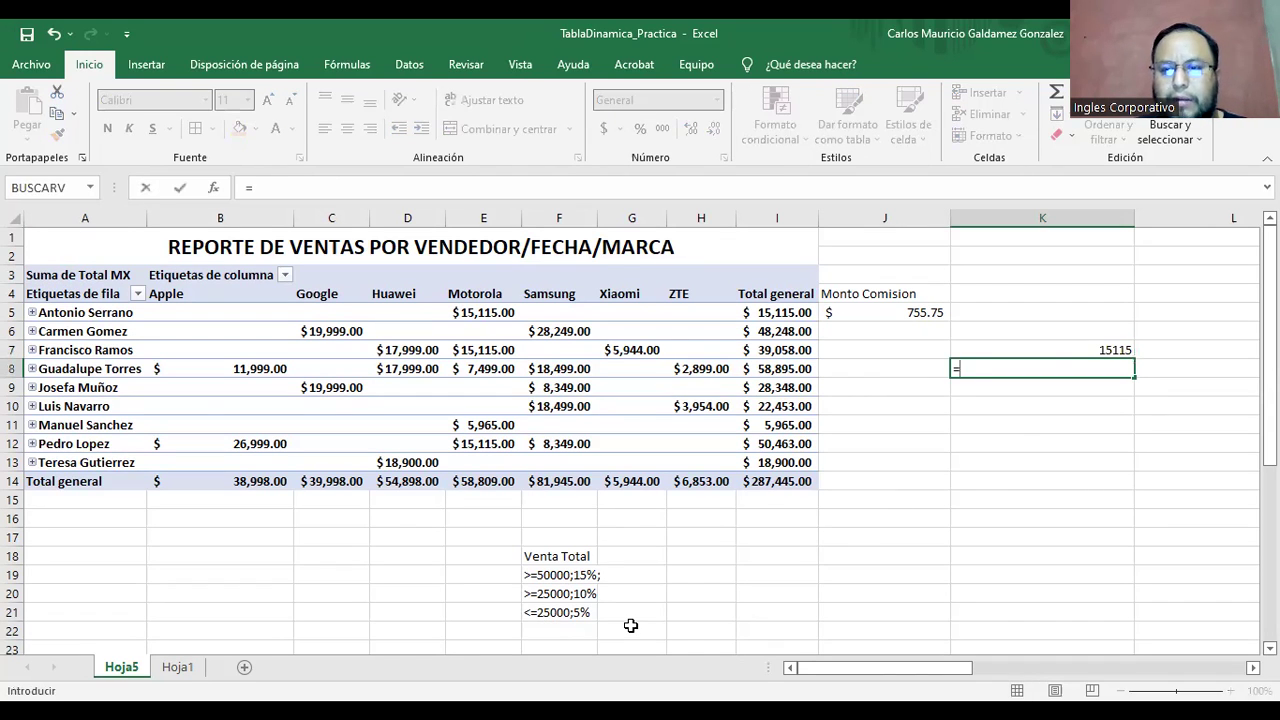
key("Up")
type("*")
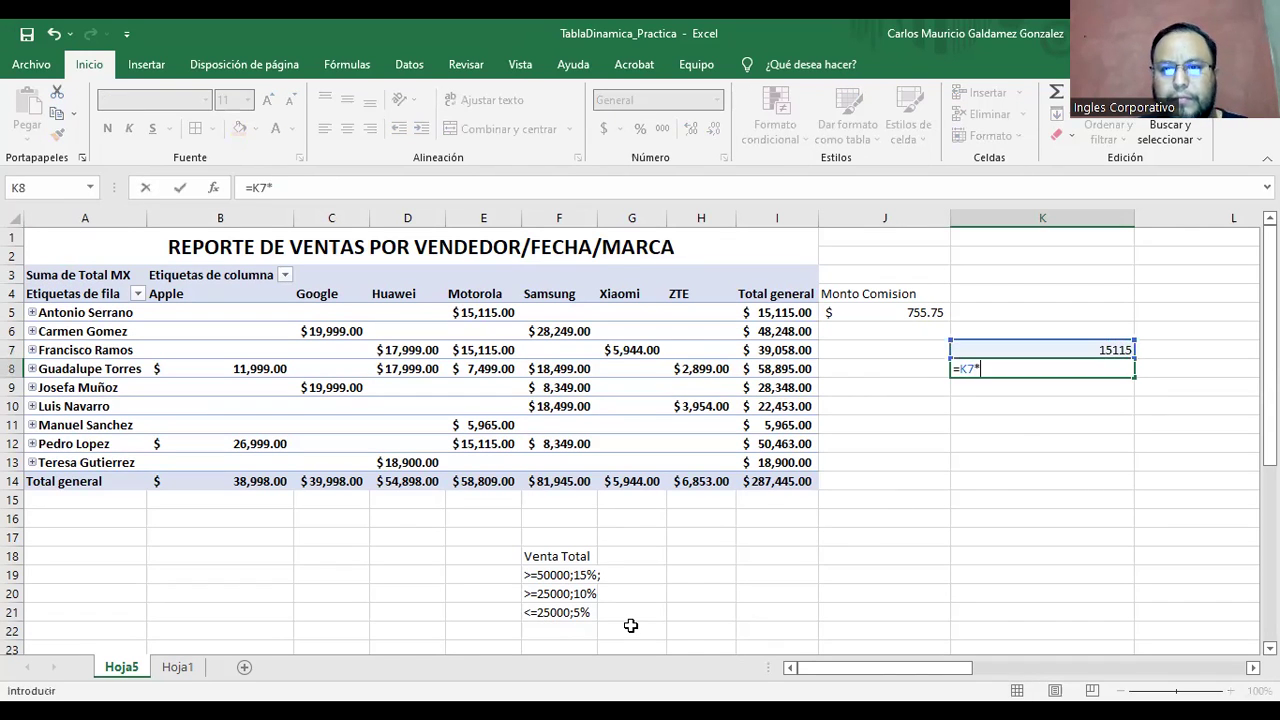
type("5%")
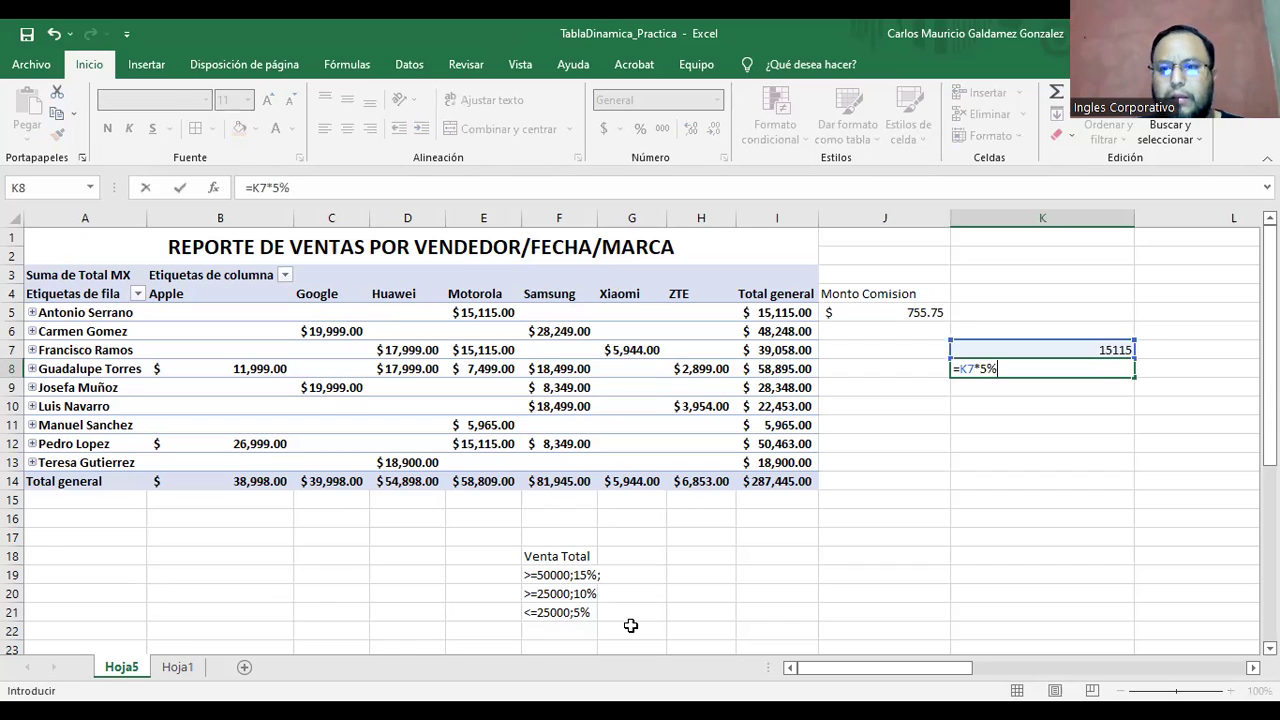
key("Return")
key("Up")
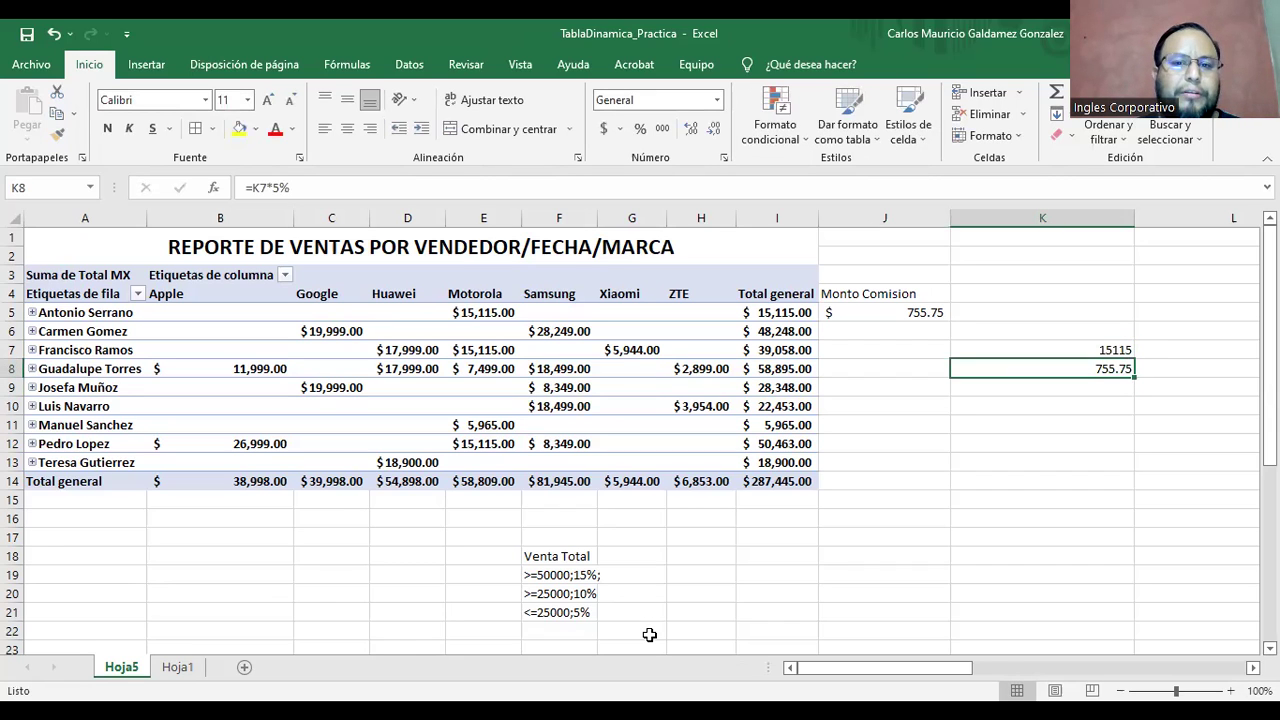
Examine which sellers' Total general values fall into the 15%, 10% and 5% commission tiers
left_click(824, 368)
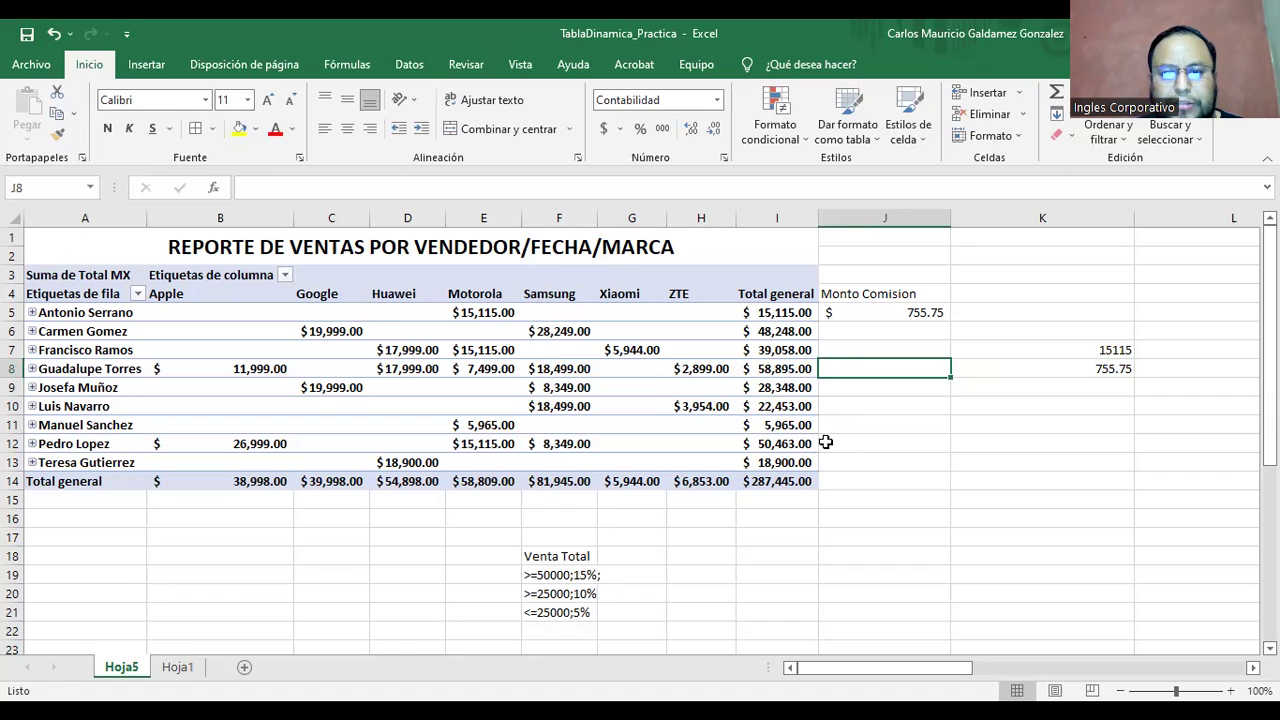
left_click(780, 443)
left_click(775, 368, "ctrl")
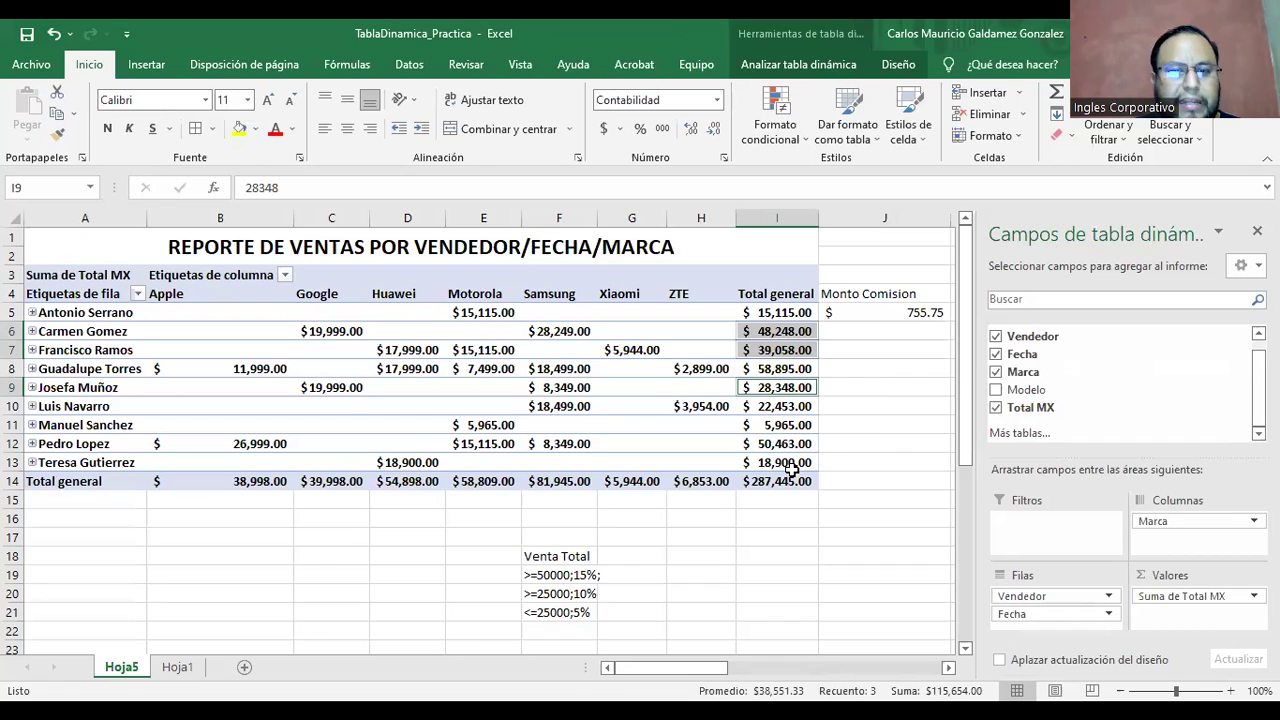
left_click(780, 406, "ctrl")
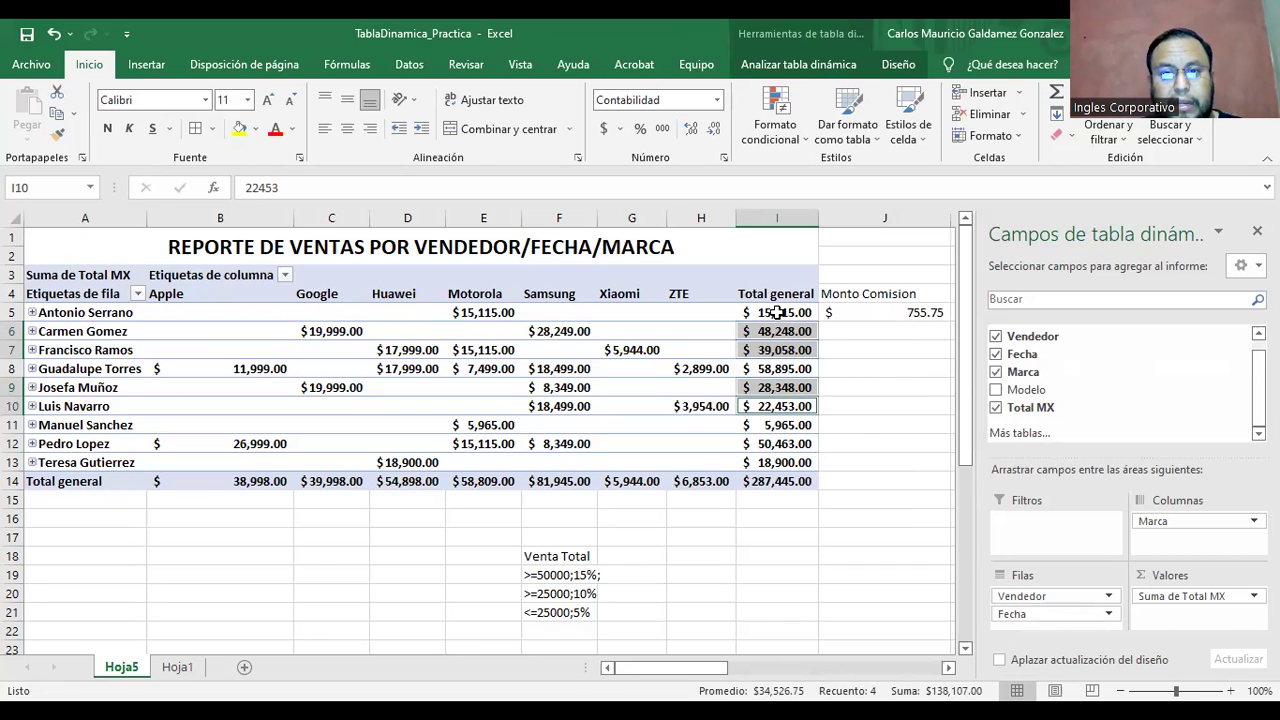
left_click(794, 465, "ctrl")
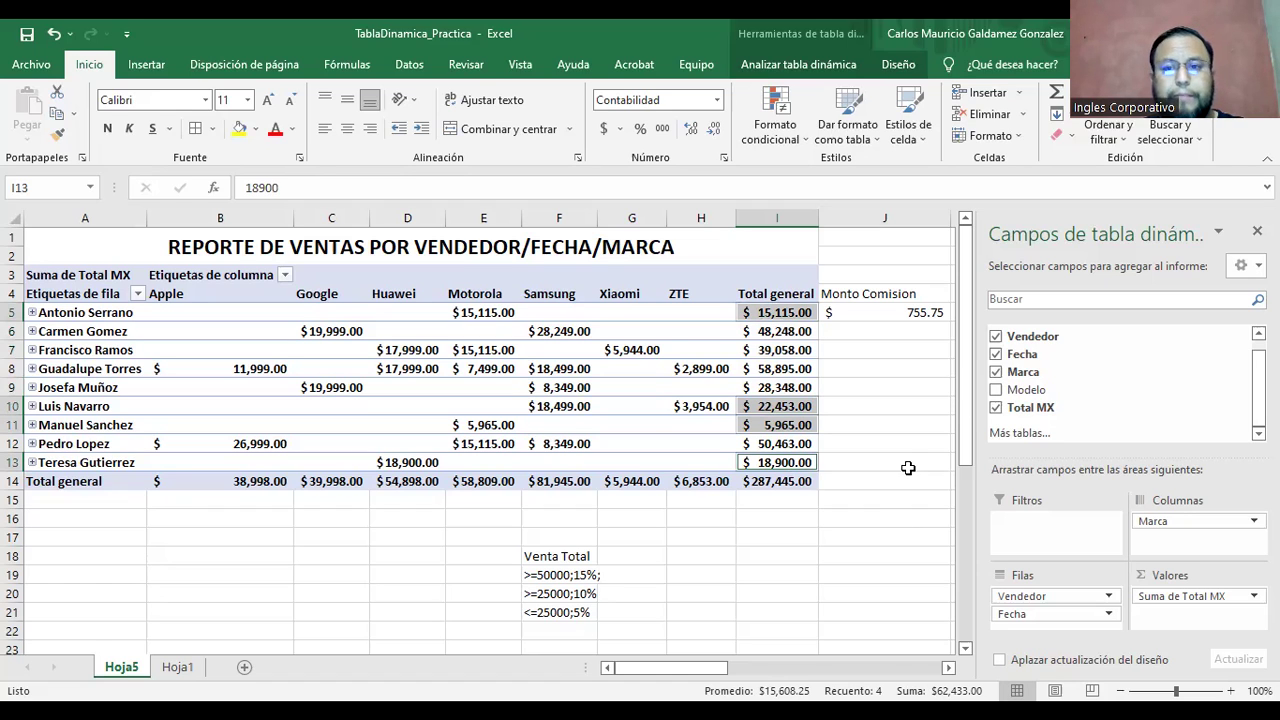
Clear the commission formula from J5
left_click(896, 314)
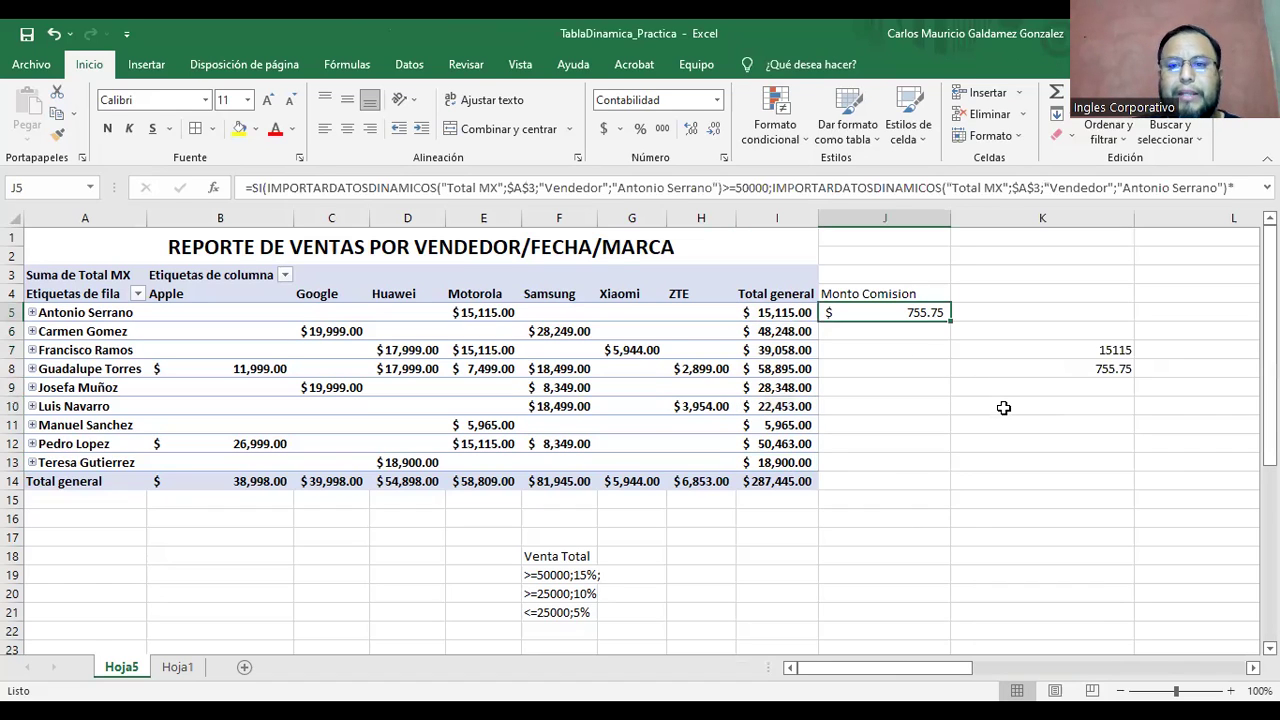
key("Delete")
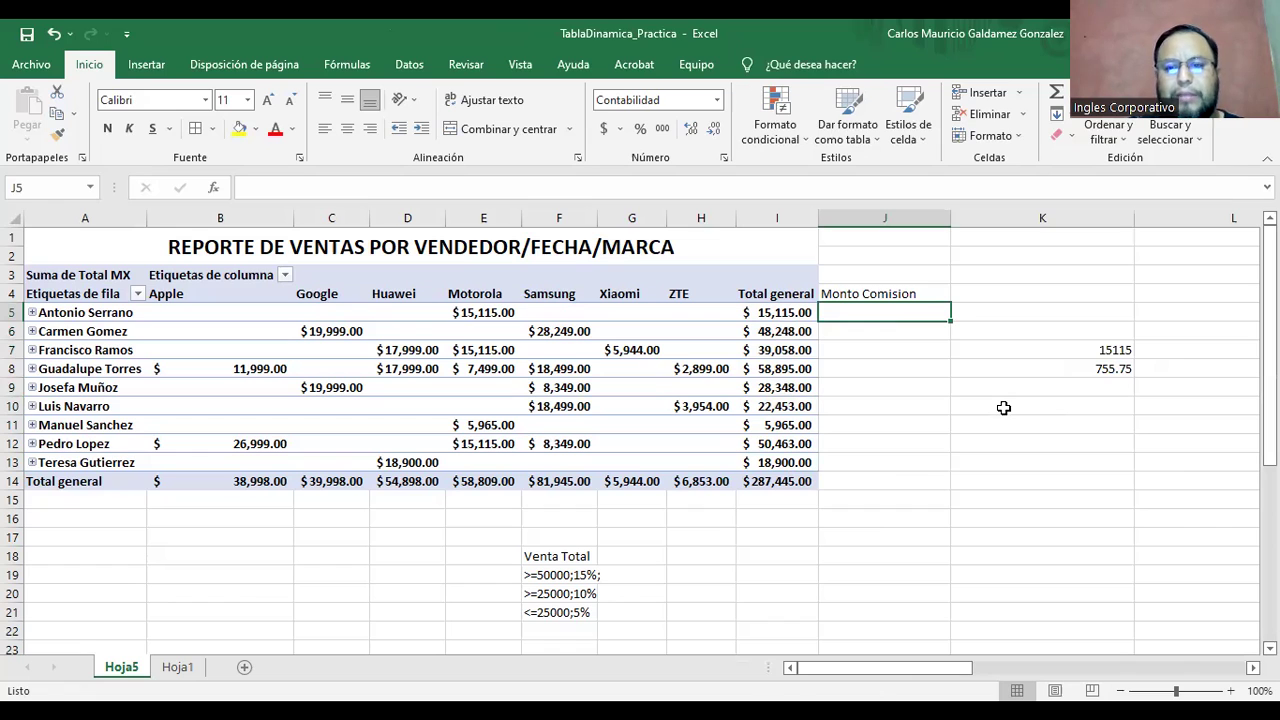
left_click(1003, 407, "shift")
type("=")
key("BackSpace")
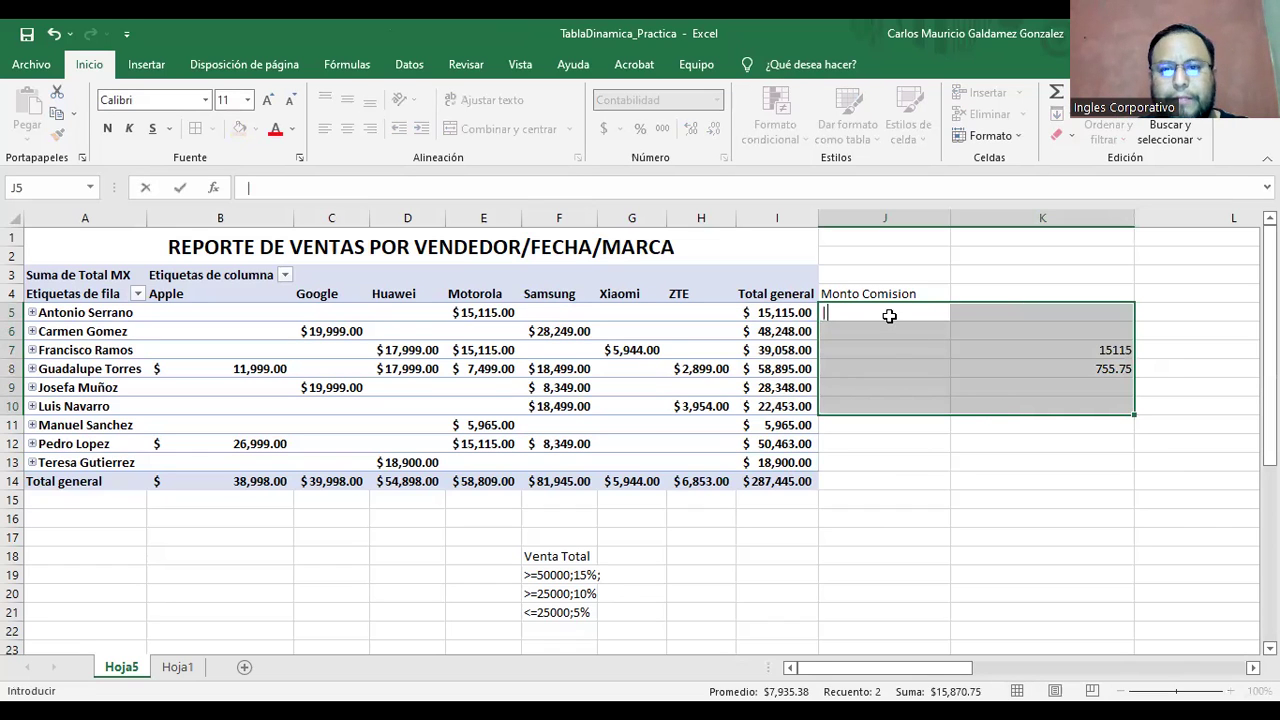
key("Escape")
left_click(889, 315)
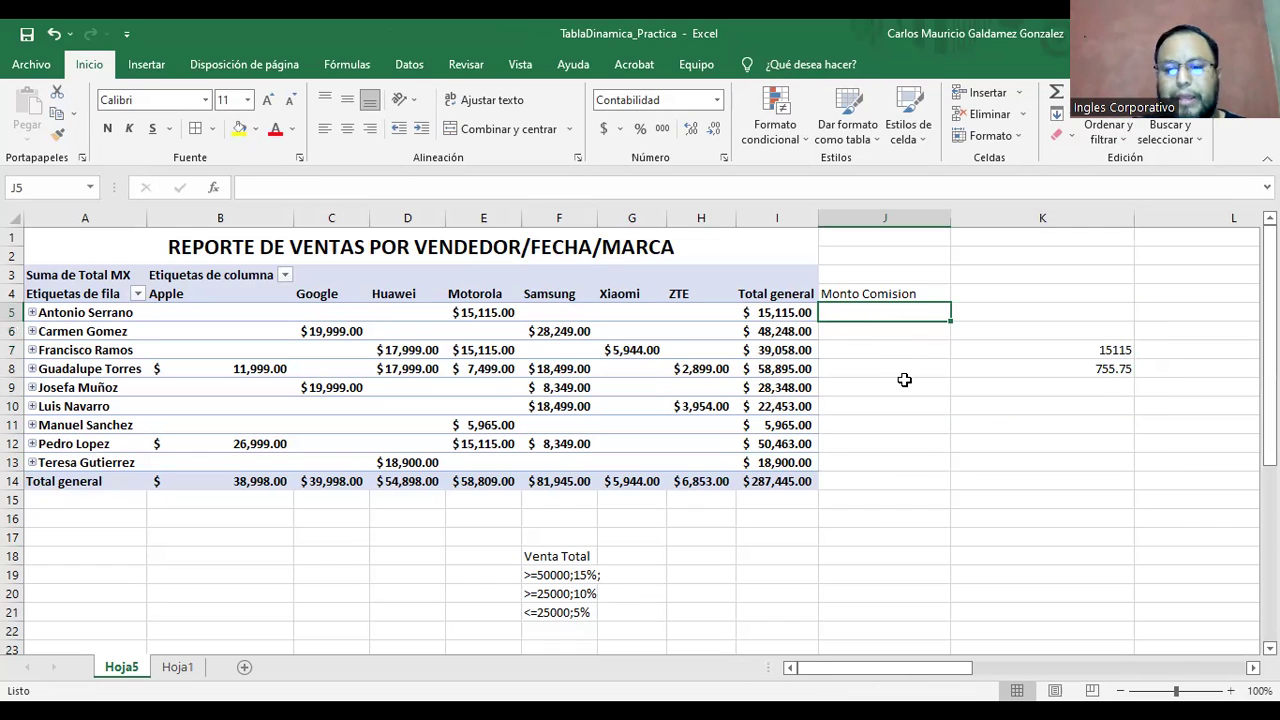
type("=")
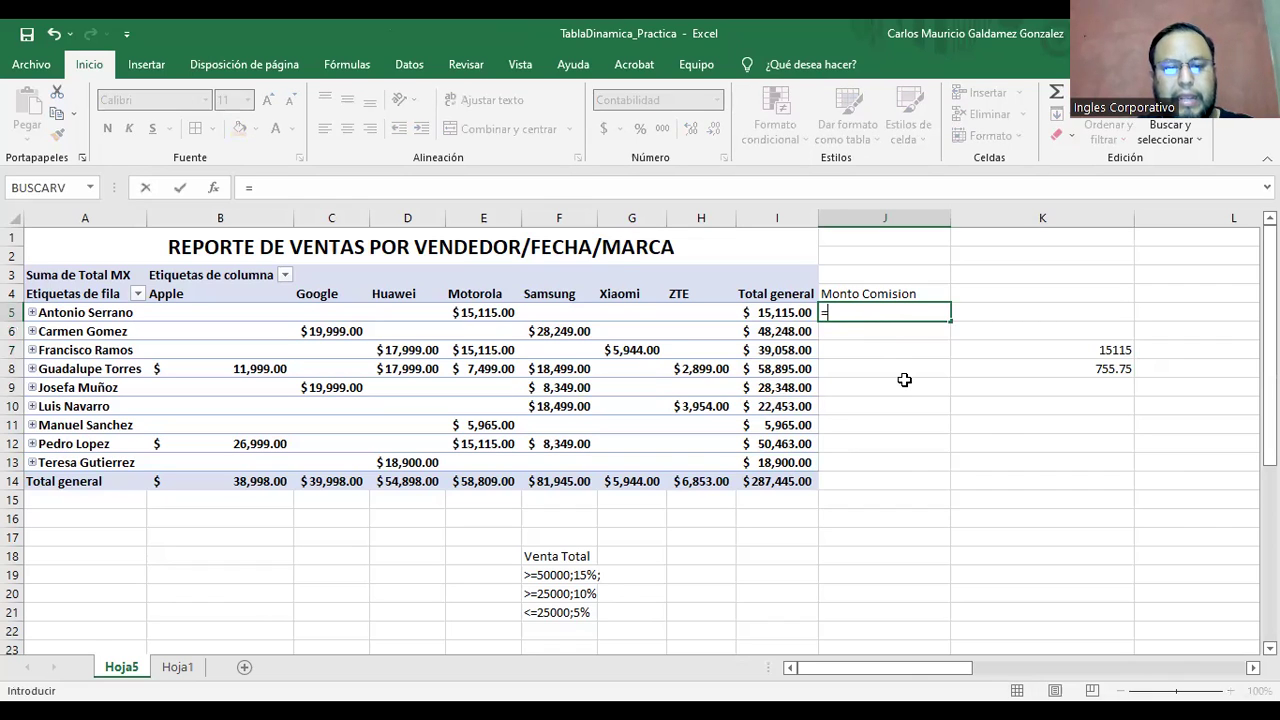
key("BackSpace")
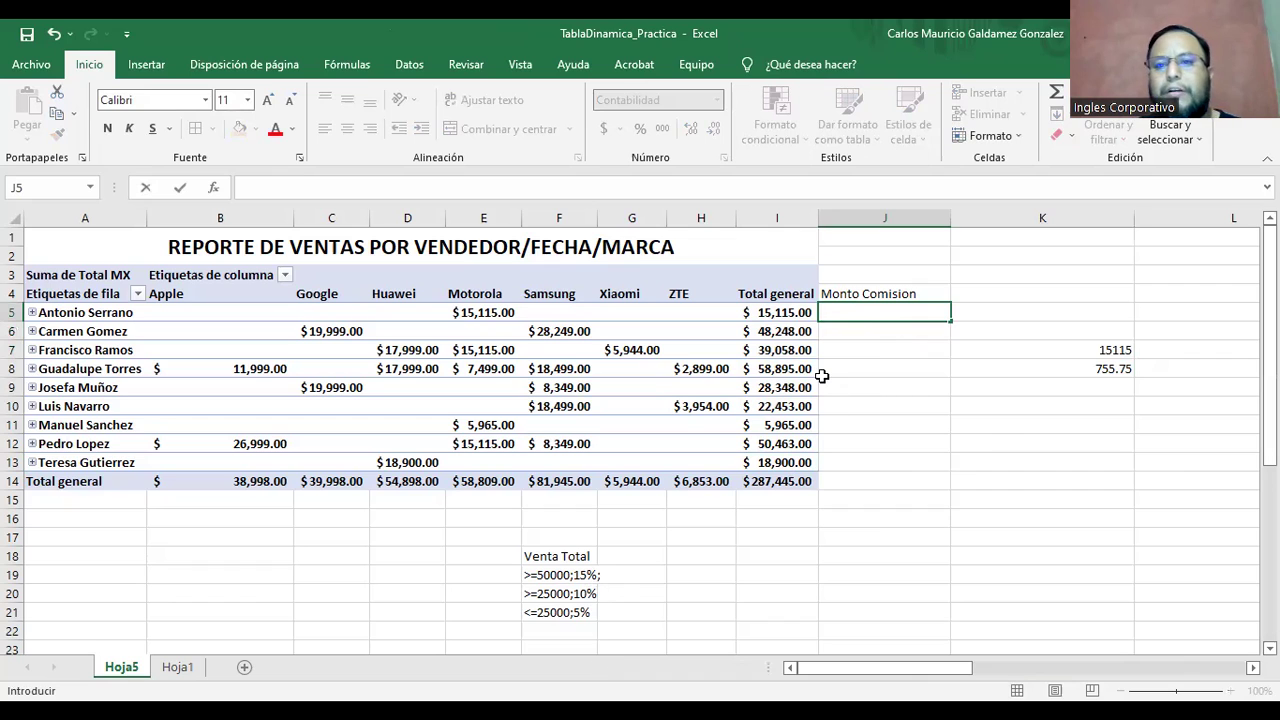
key("Escape")
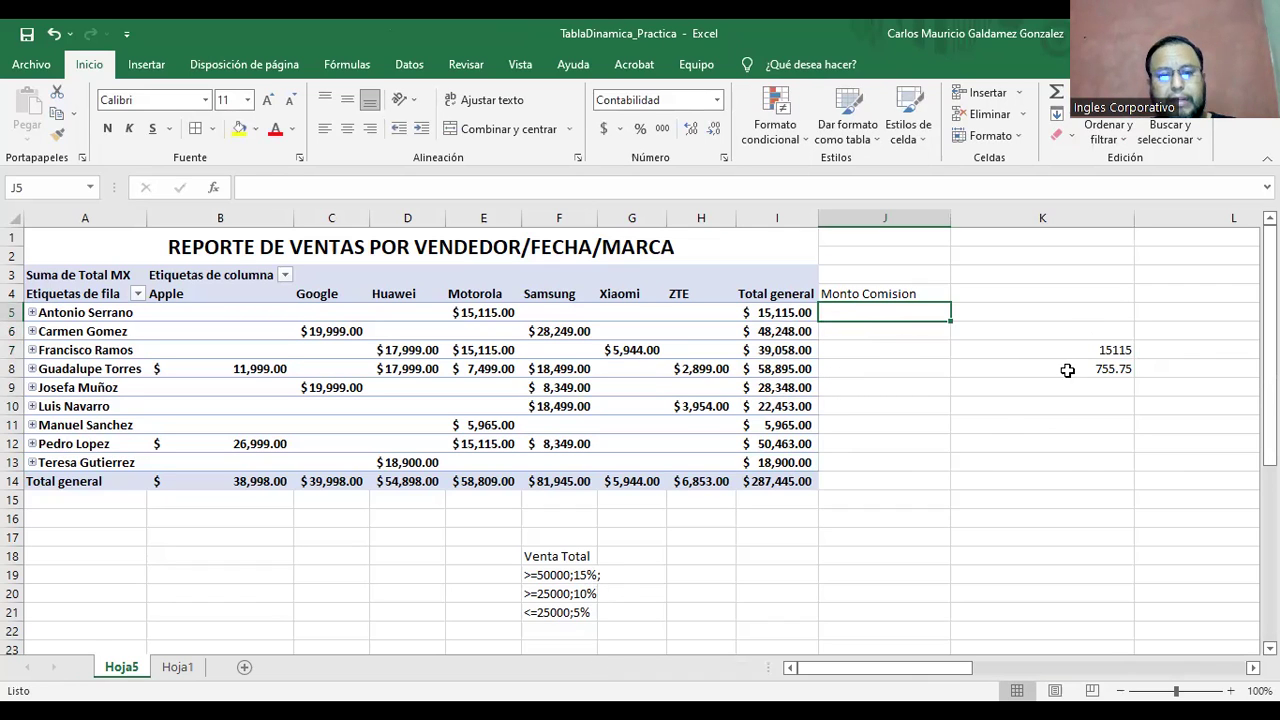
Undo the clearing of J5 and compare its commission formula with the 5% check in K7 and K8
key("ctrl+z")
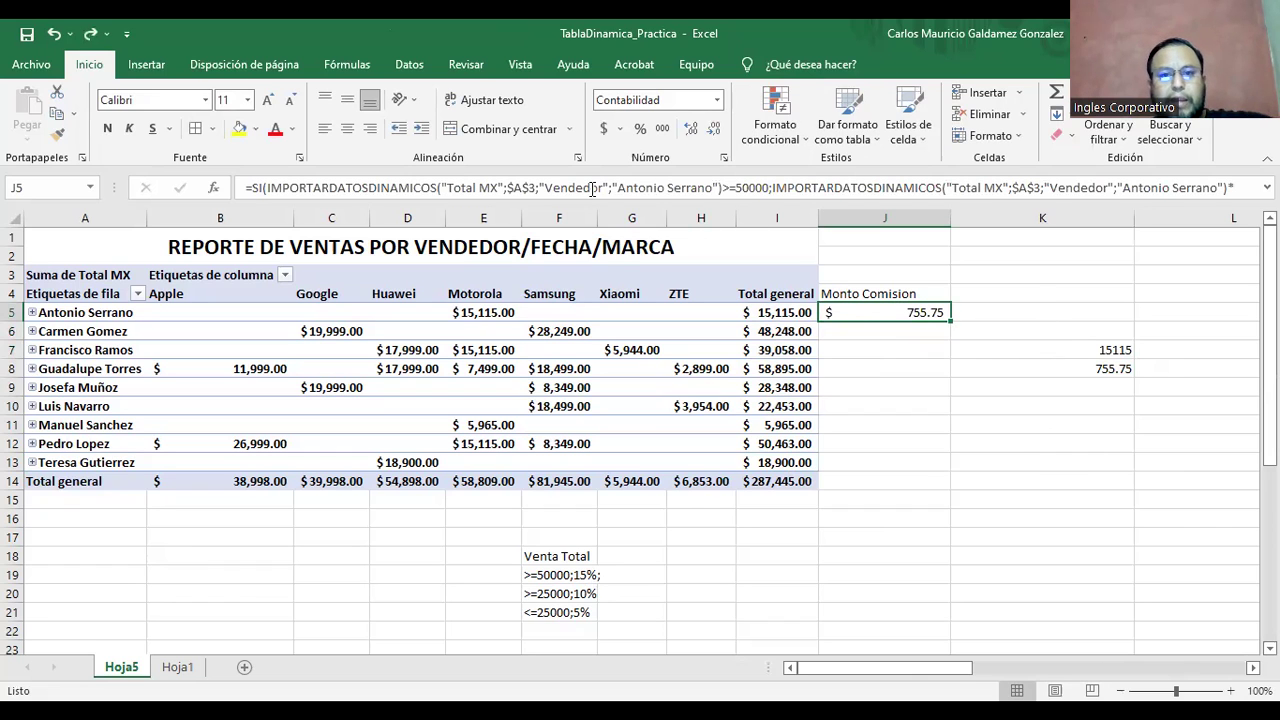
left_click(527, 190)
left_click(1063, 363)
left_click(1066, 353)
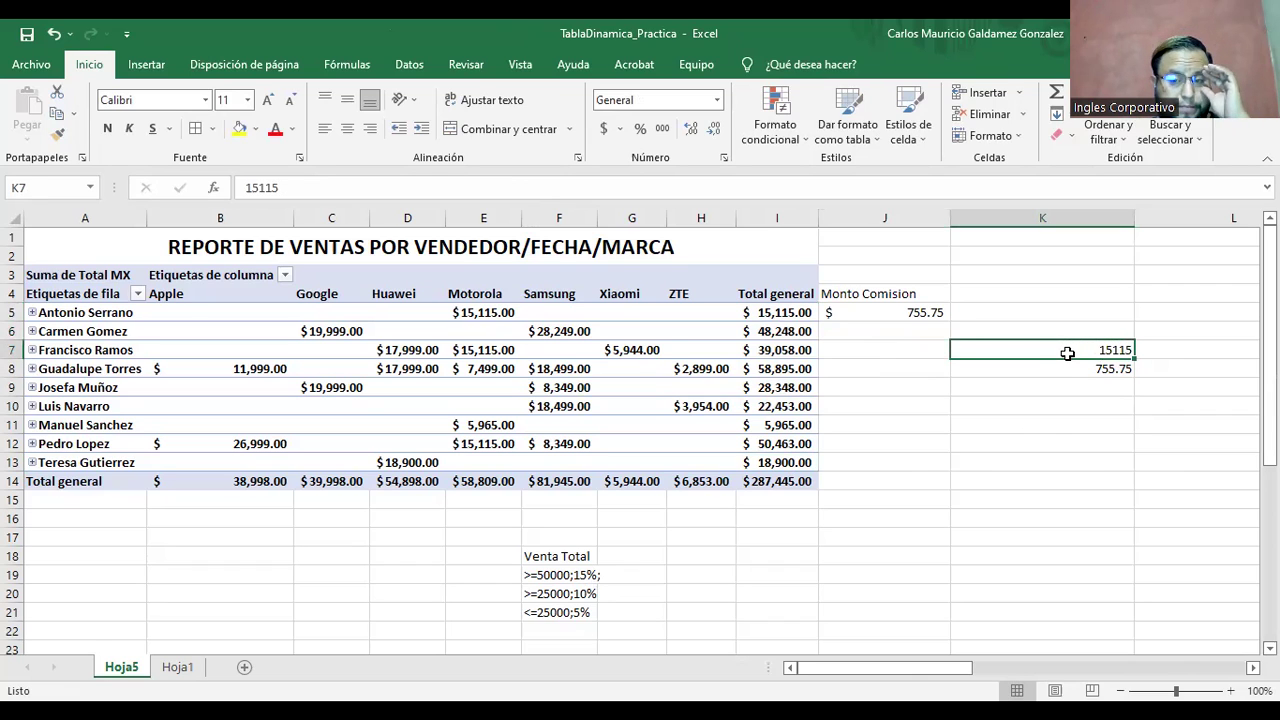
left_click(1065, 372)
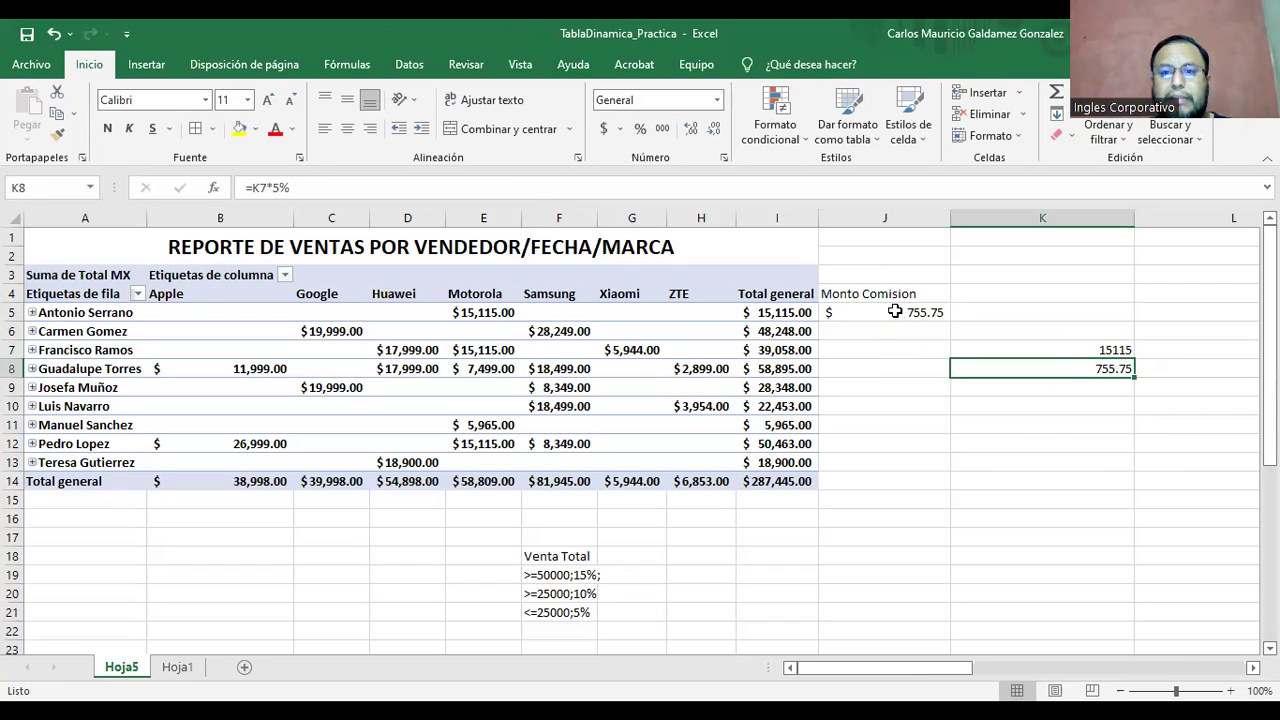
Clear the Monto Comision heading, the commission formula and the 5% check from J4:K8
left_click_drag(884, 293, 1062, 368)
key("Delete")
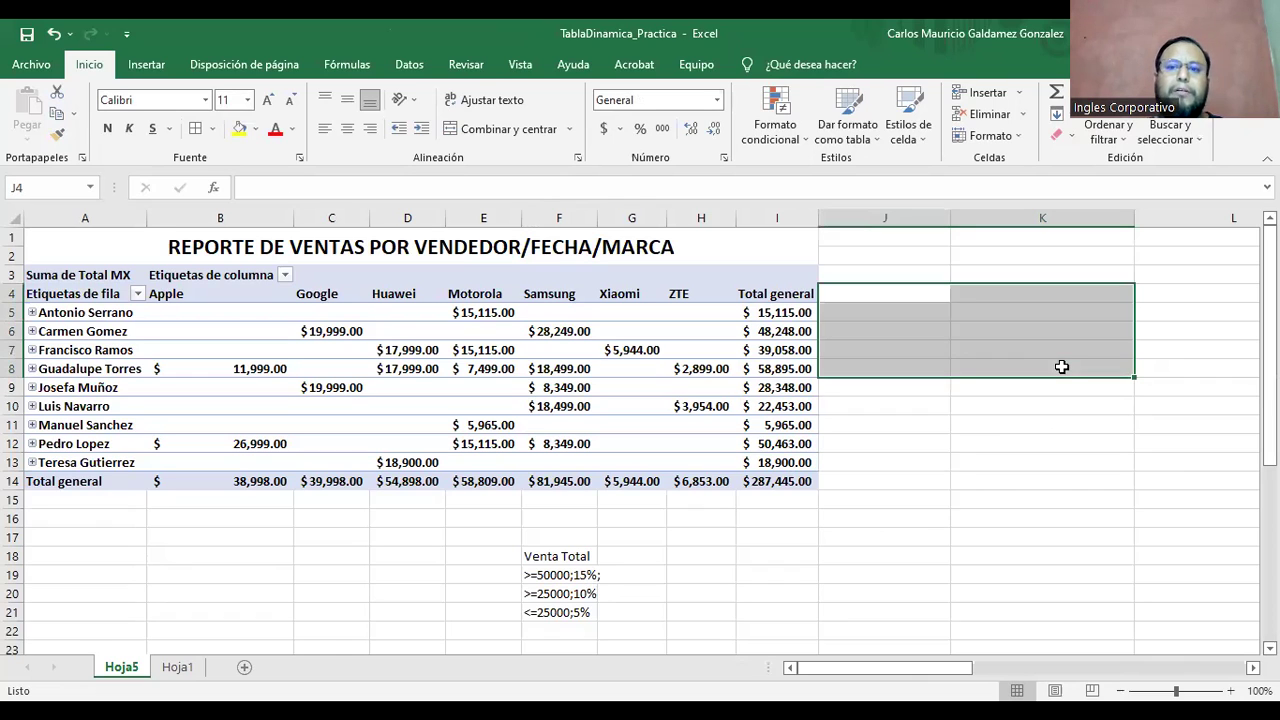
left_click(1062, 367)
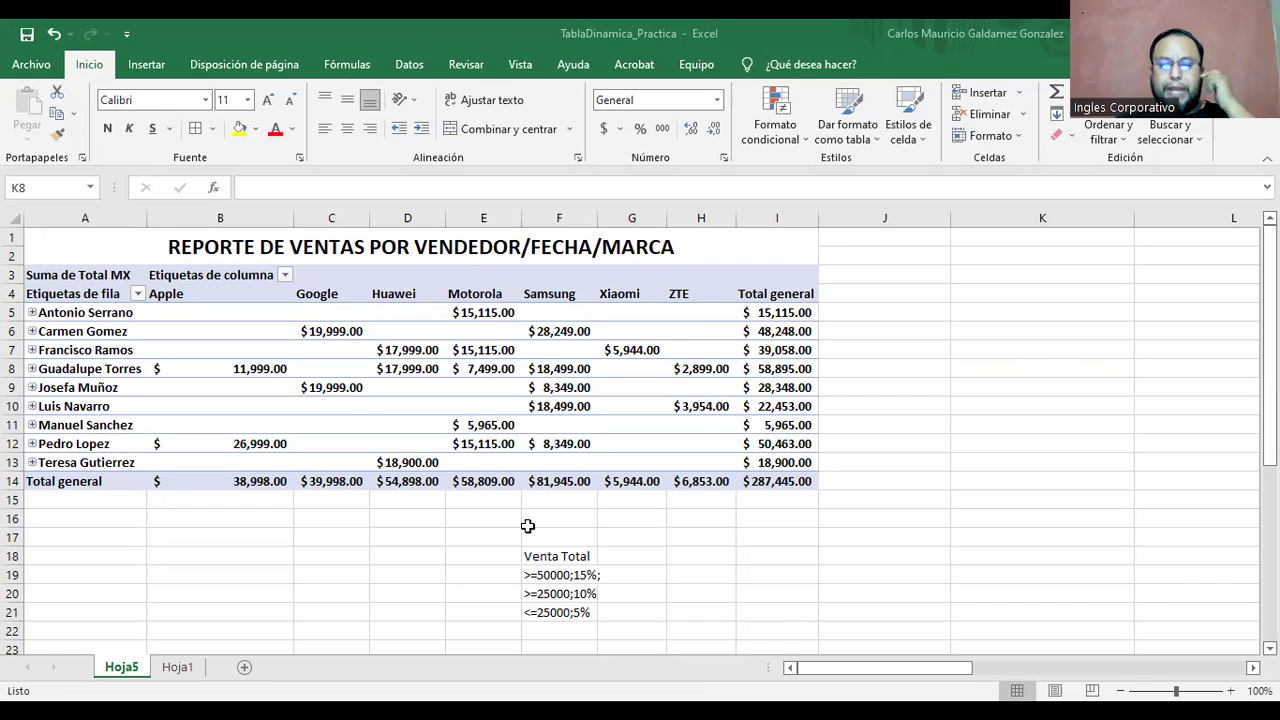
Review the pivot table's field layout in Hoja5 and its source sales data in Hoja1
left_click(399, 385)
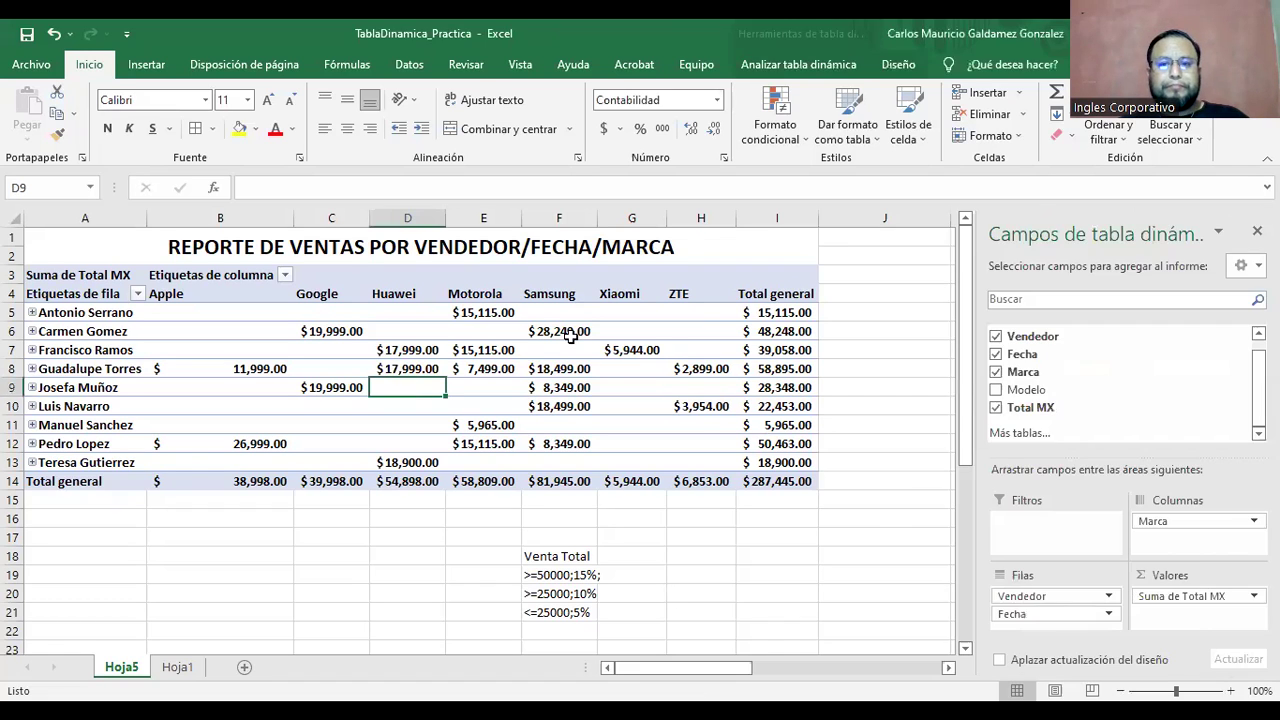
left_click(177, 667)
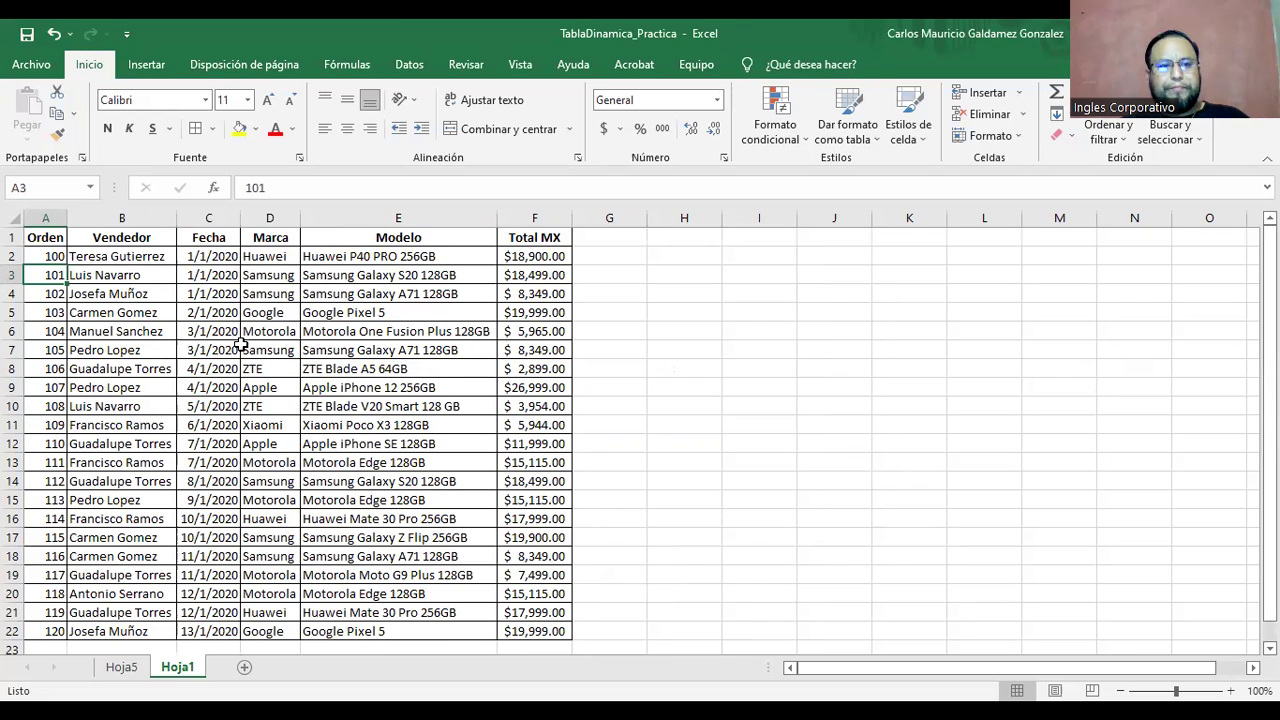
scroll(302, 518, "down", 2)
scroll(386, 520, "up", 2)
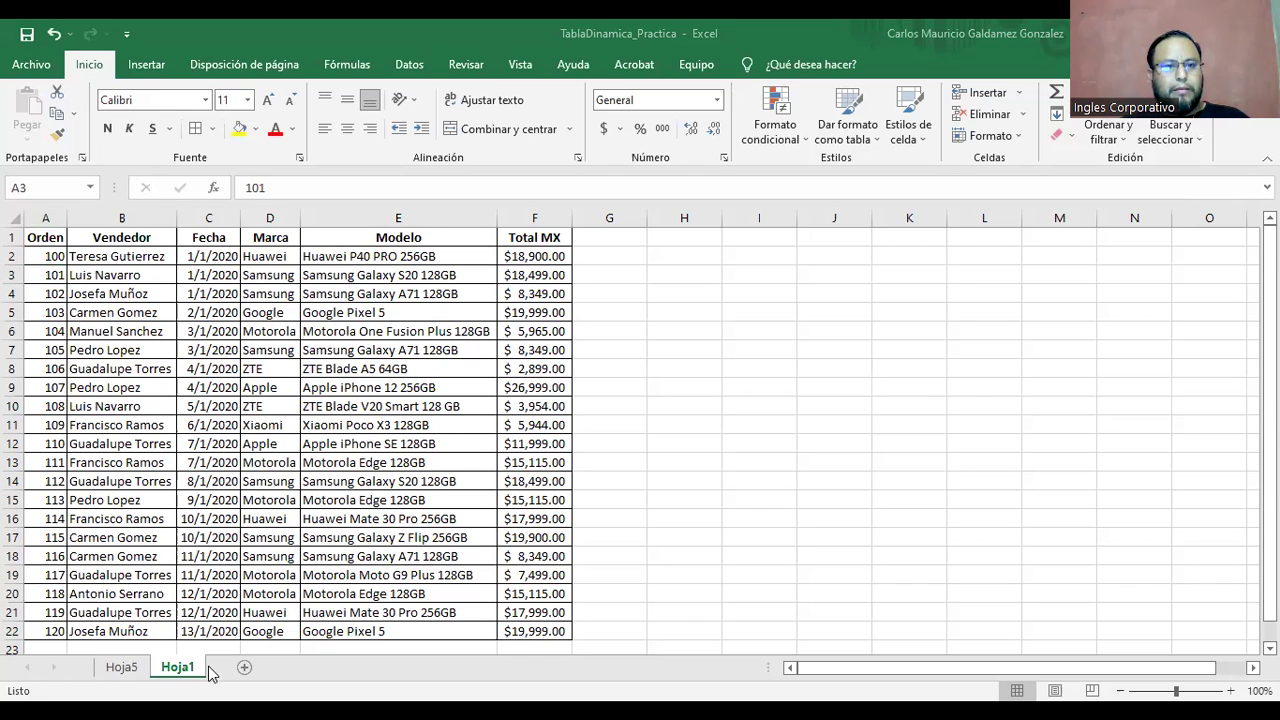
Switch to the Tabla Dinamica-Ejercicio workbook and examine the employee data and the four pivot table tasks in Actividad 1
key("alt+Tab")
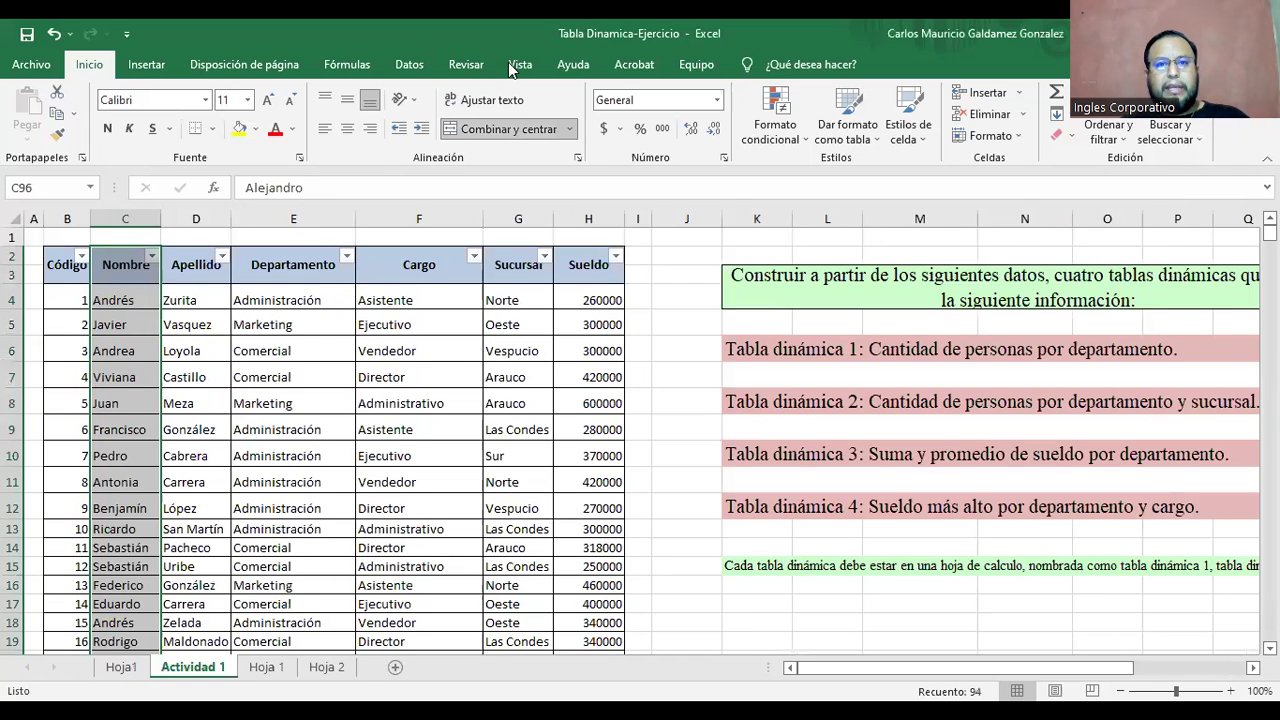
key("ctrl+Up")
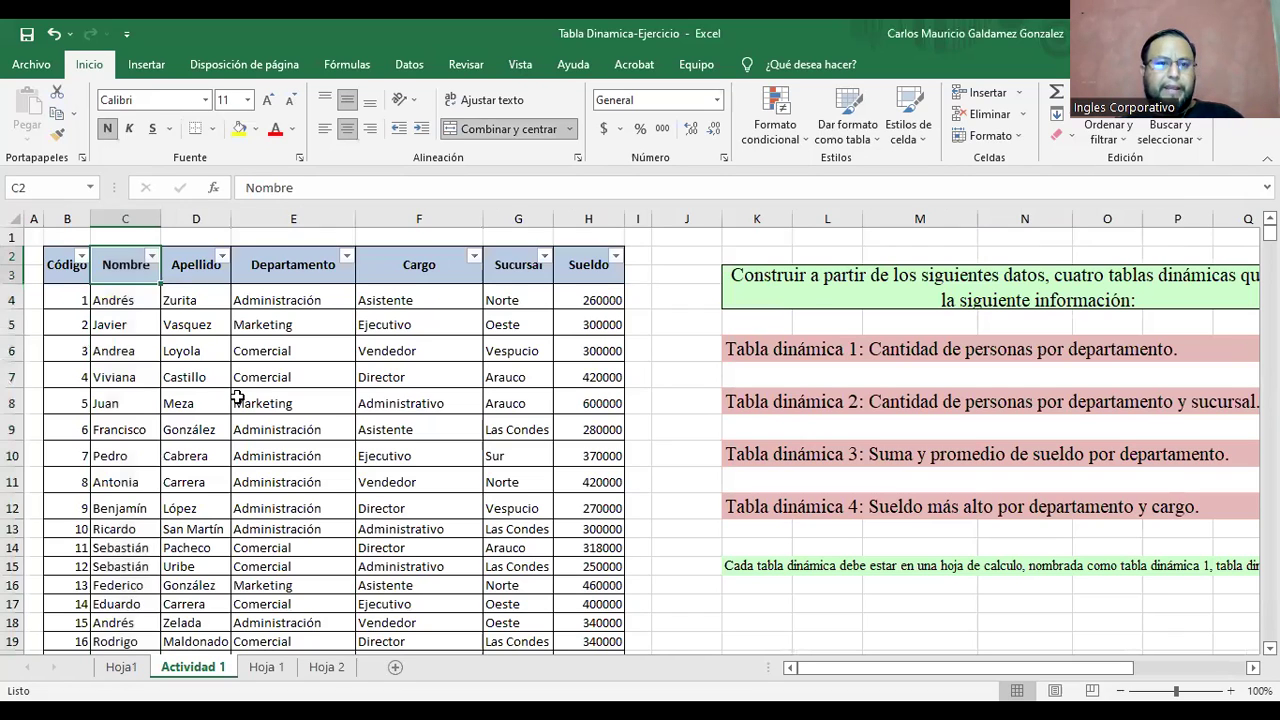
left_click(166, 406)
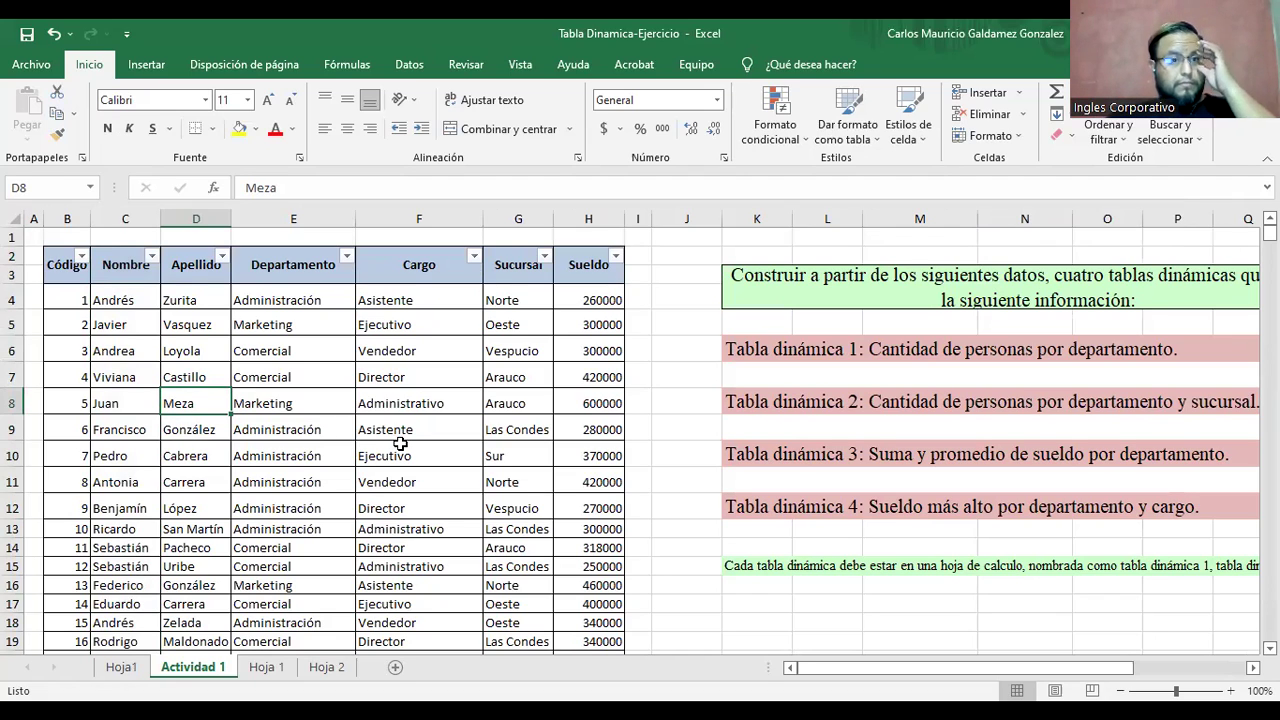
scroll(400, 444, "down", 1)
scroll(409, 443, "up", 1)
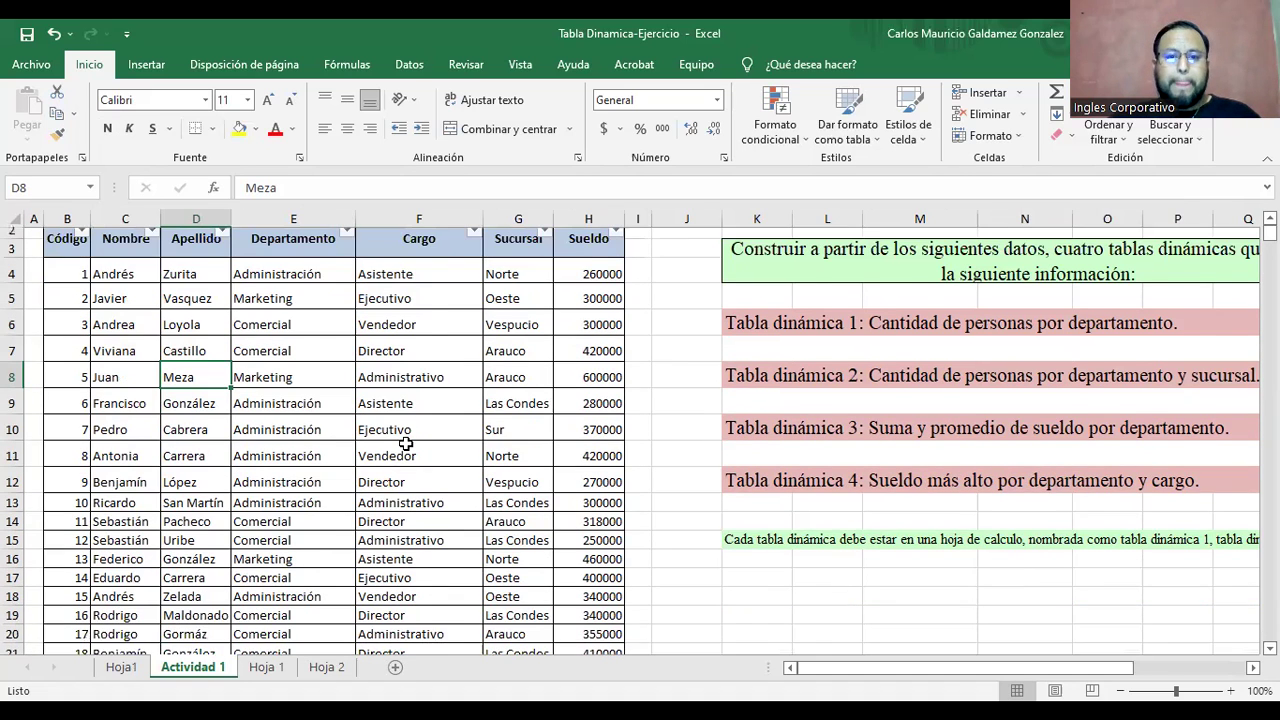
scroll(263, 609, "down", 1)
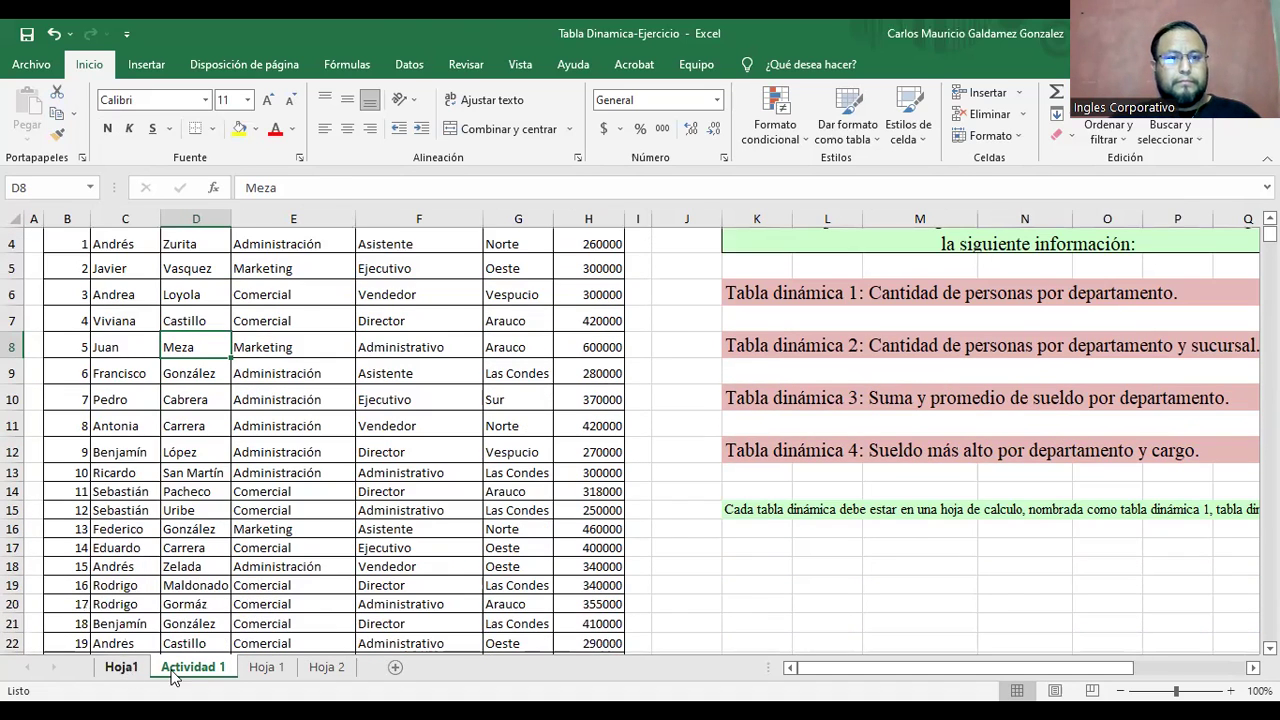
left_click(121, 667)
left_click(193, 667)
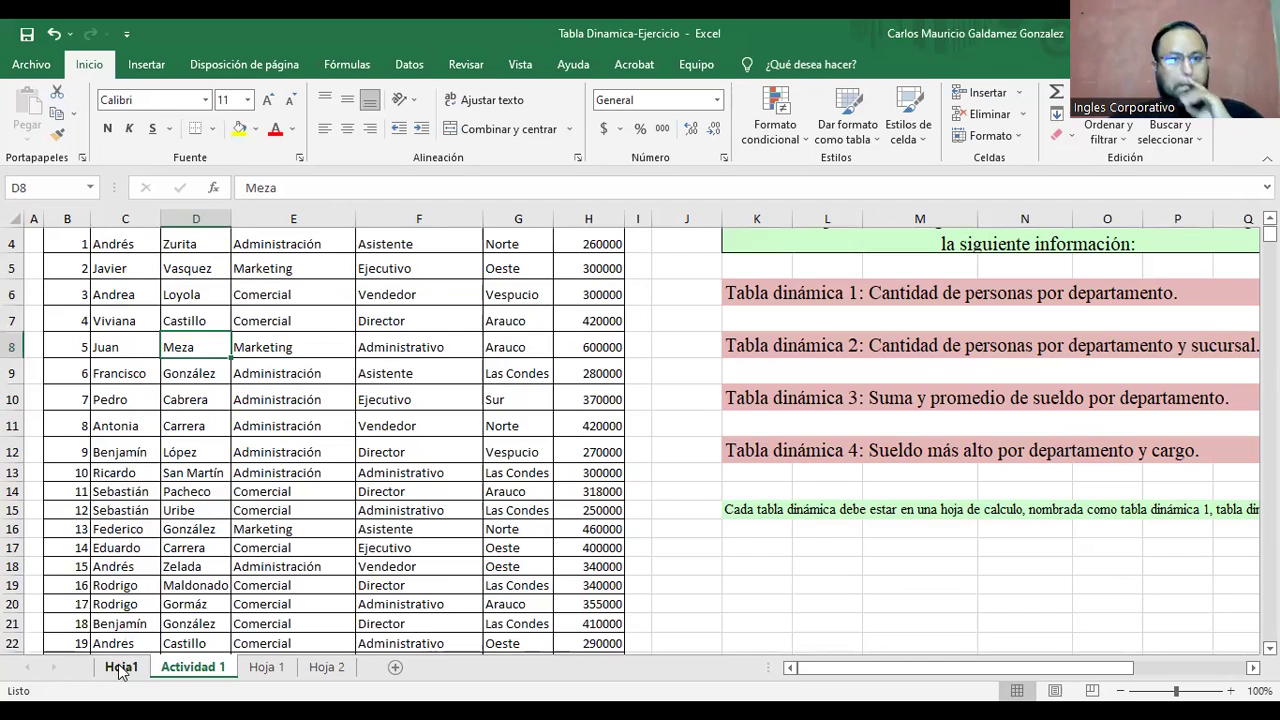
Select the employee table's header cells from Código to Sueldo in Actividad 1
scroll(362, 515, "up", 1)
left_click_drag(66, 265, 615, 272)
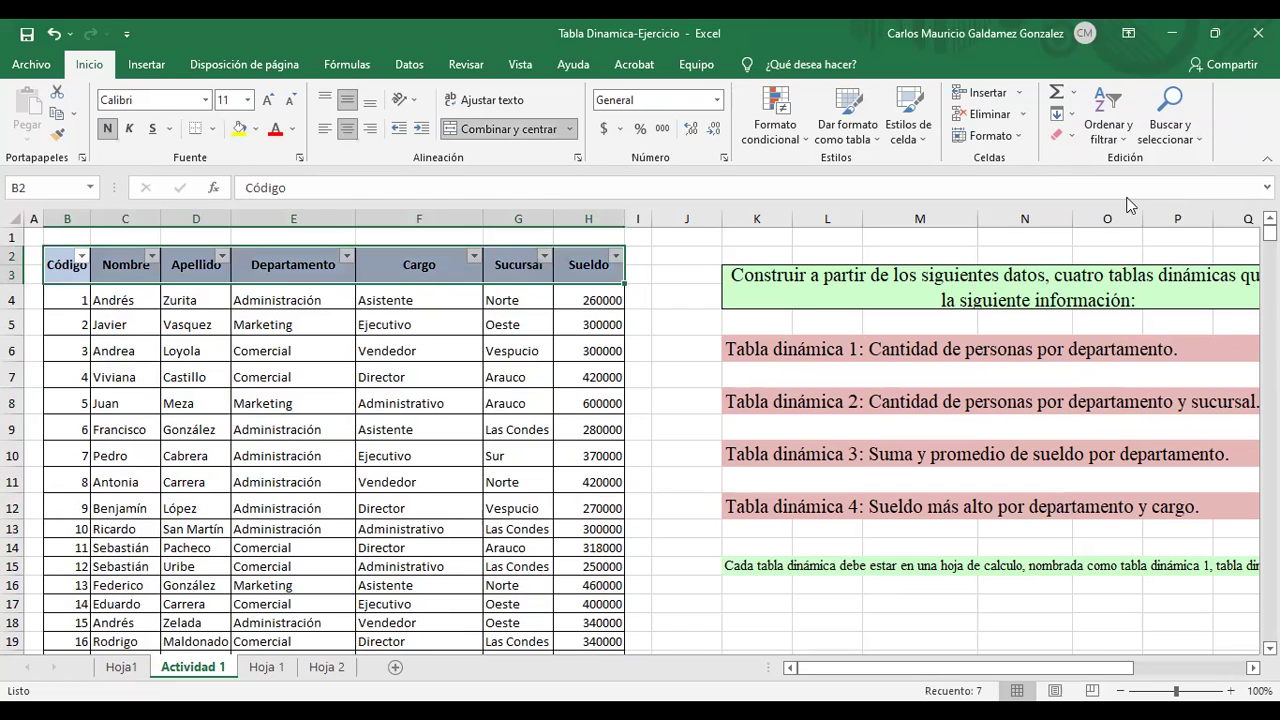
Look through the employee records on the Actividad 1 sheet and return to the column headers
left_click(406, 451)
scroll(326, 430, "down", 6)
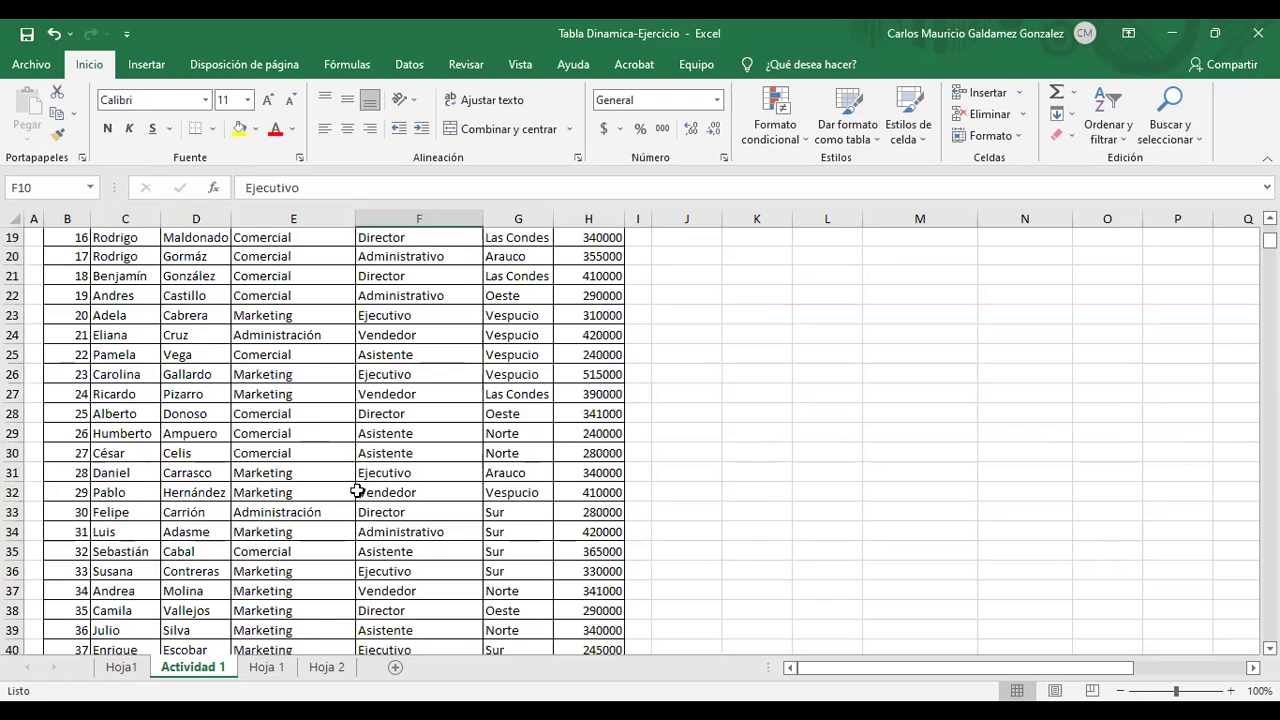
scroll(357, 490, "down", 14)
scroll(365, 490, "down", 10)
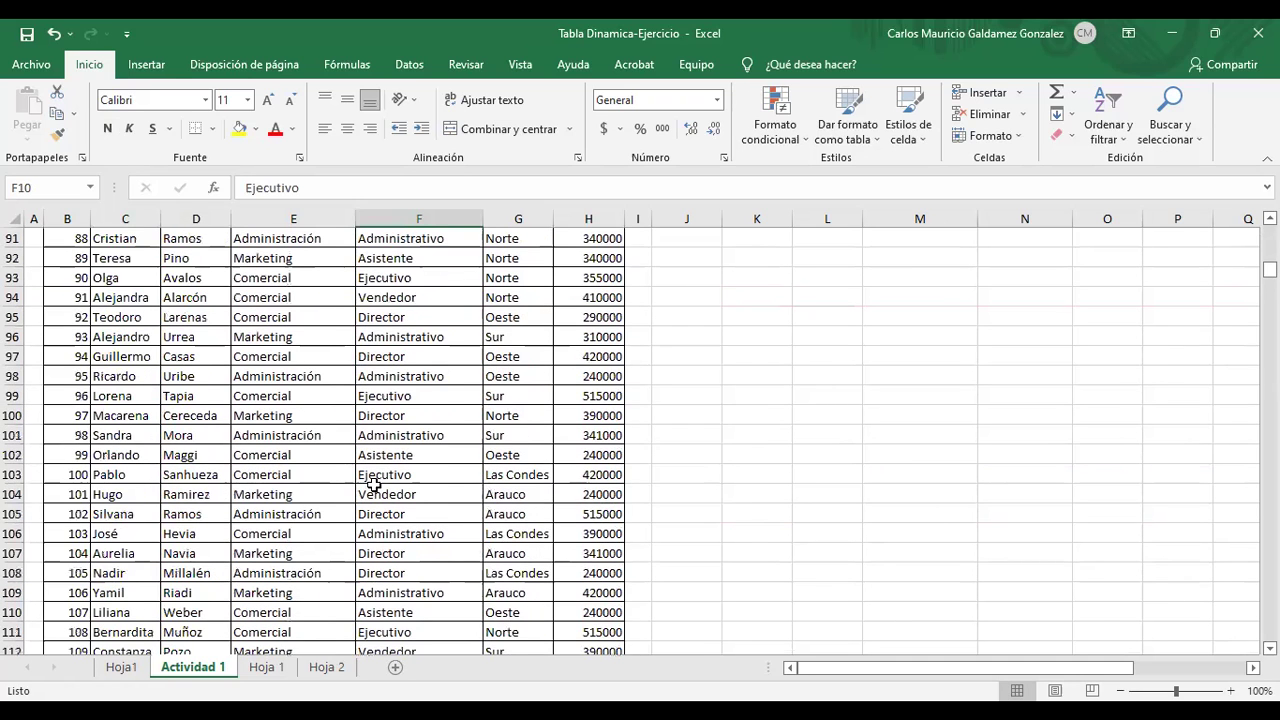
scroll(372, 484, "down", 11)
scroll(378, 482, "down", 7)
scroll(380, 481, "up", 14)
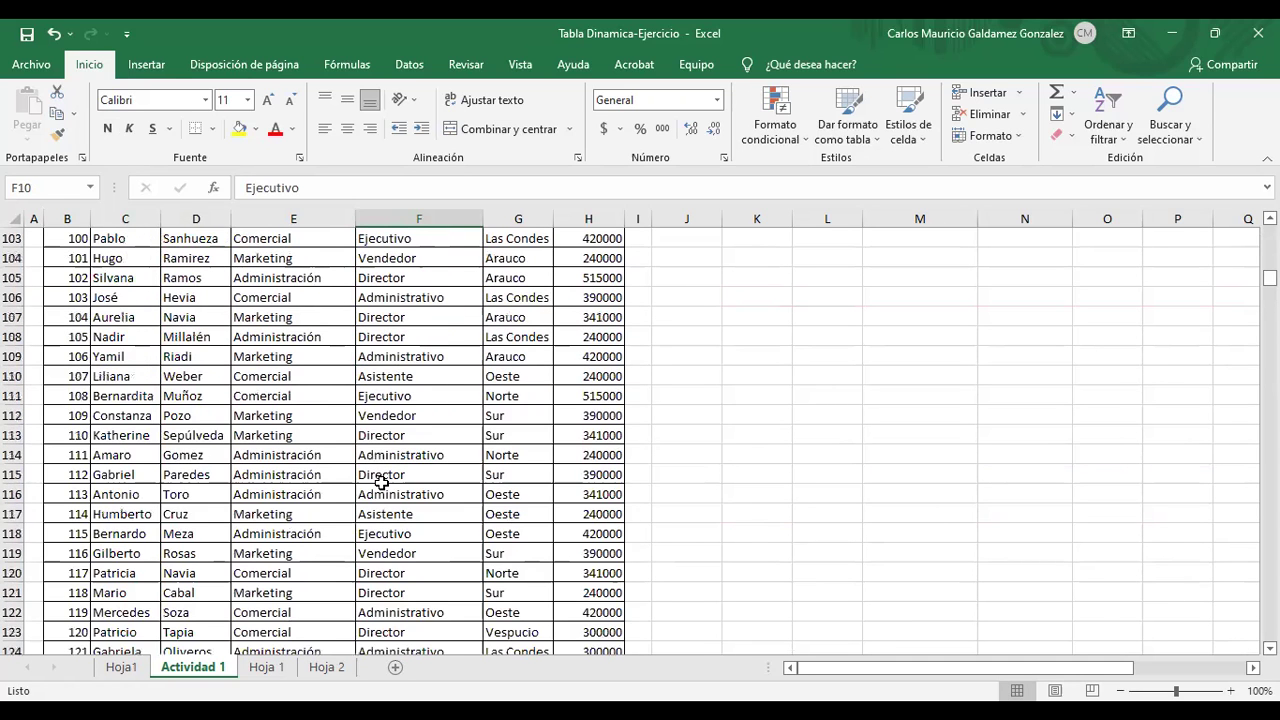
scroll(381, 483, "up", 17)
scroll(374, 480, "up", 17)
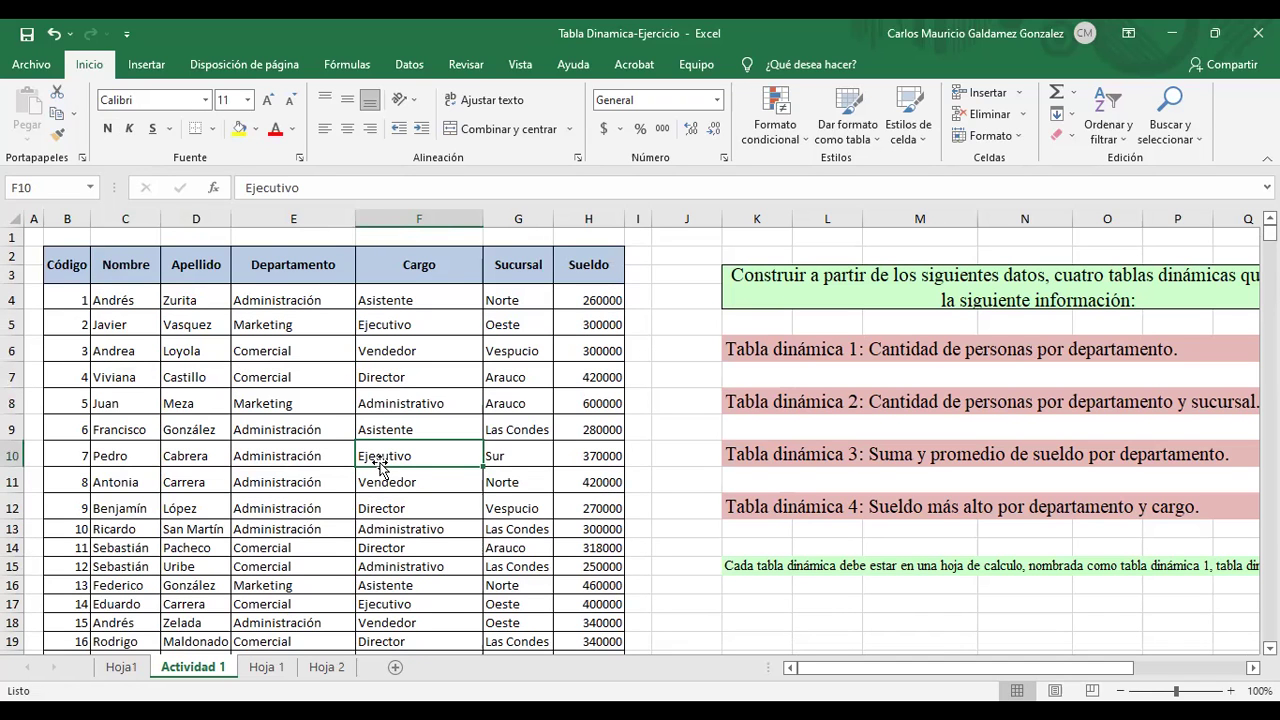
left_click(267, 264)
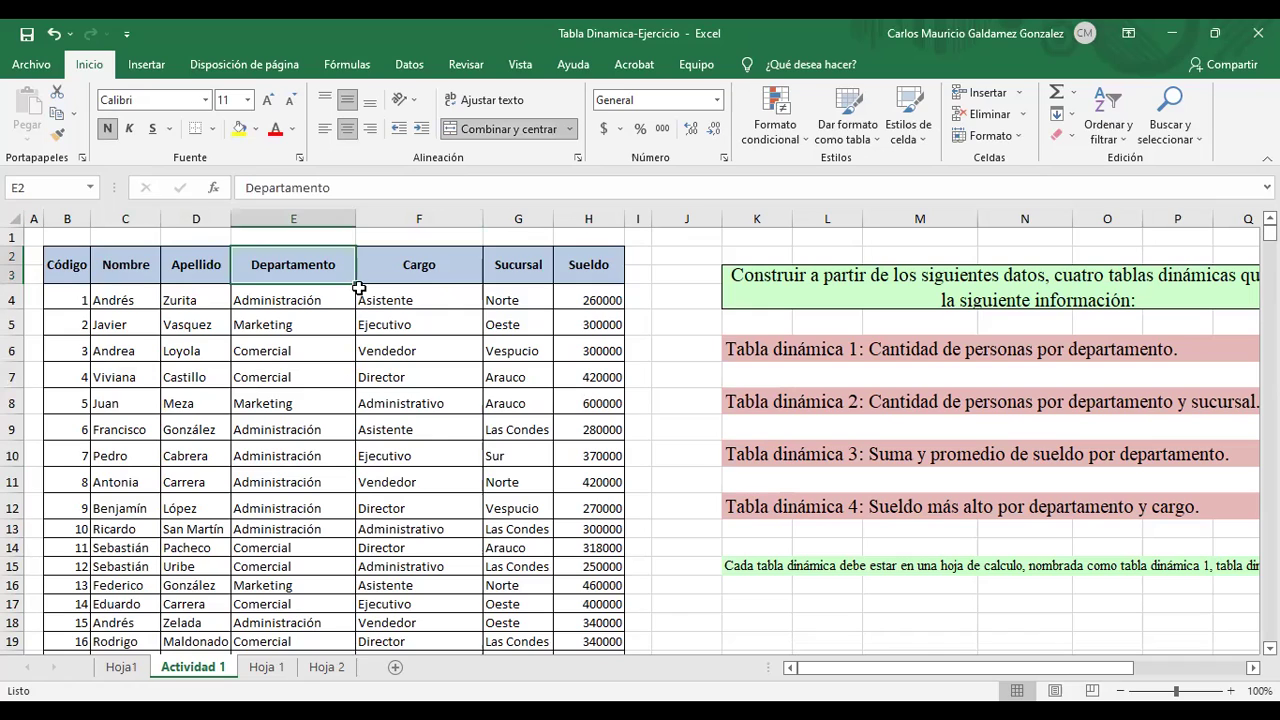
Apply the dollar accounting format to all salaries in the Sueldo column and widen the column to fit them
left_click(565, 306)
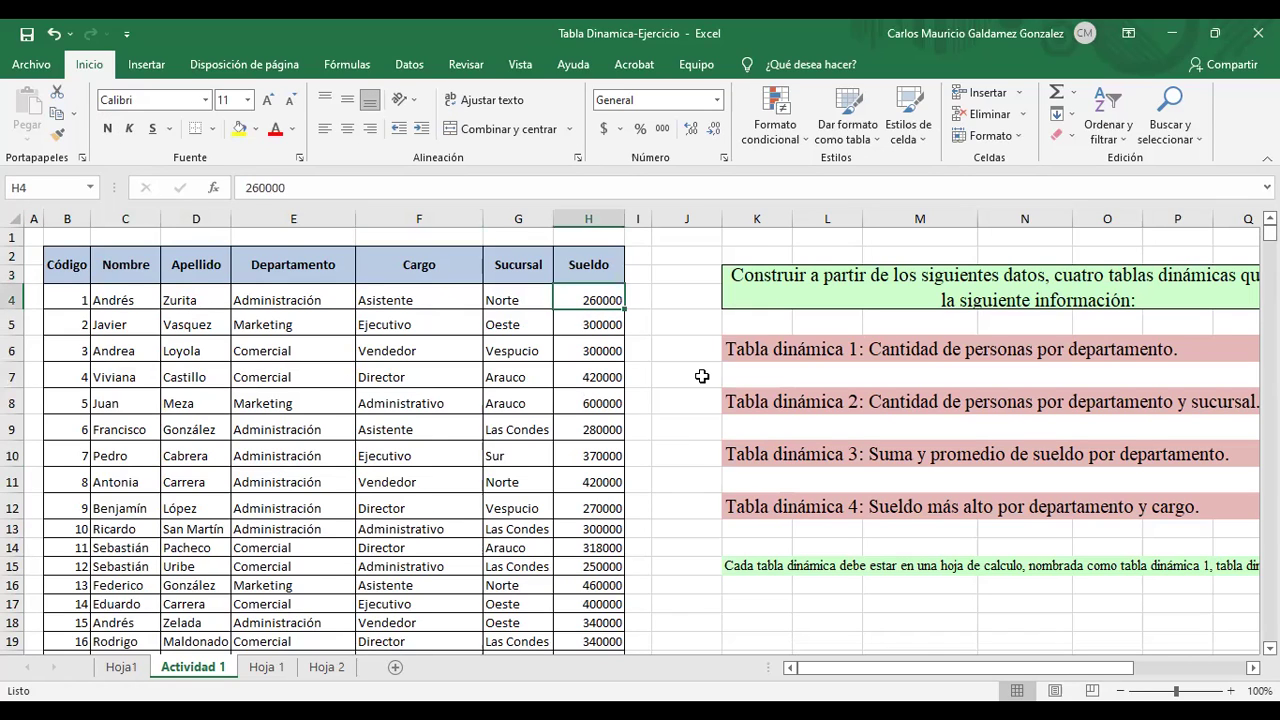
key("ctrl+shift+Down")
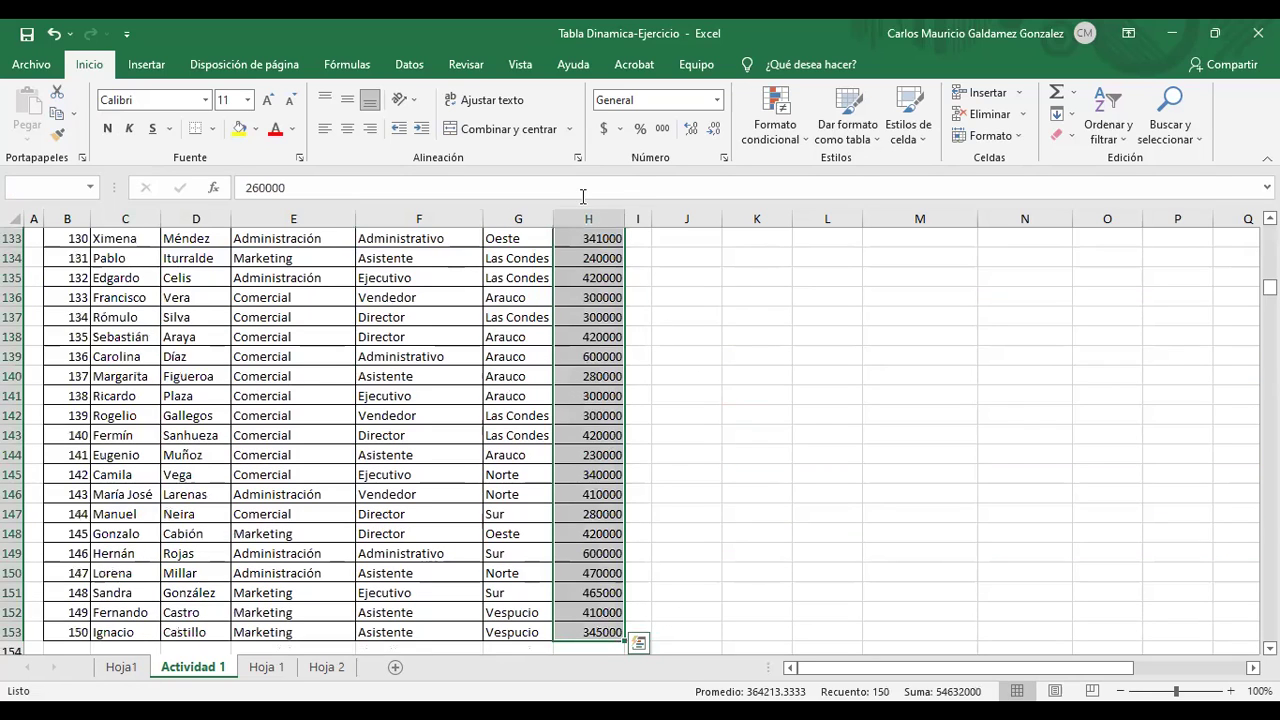
left_click(620, 129)
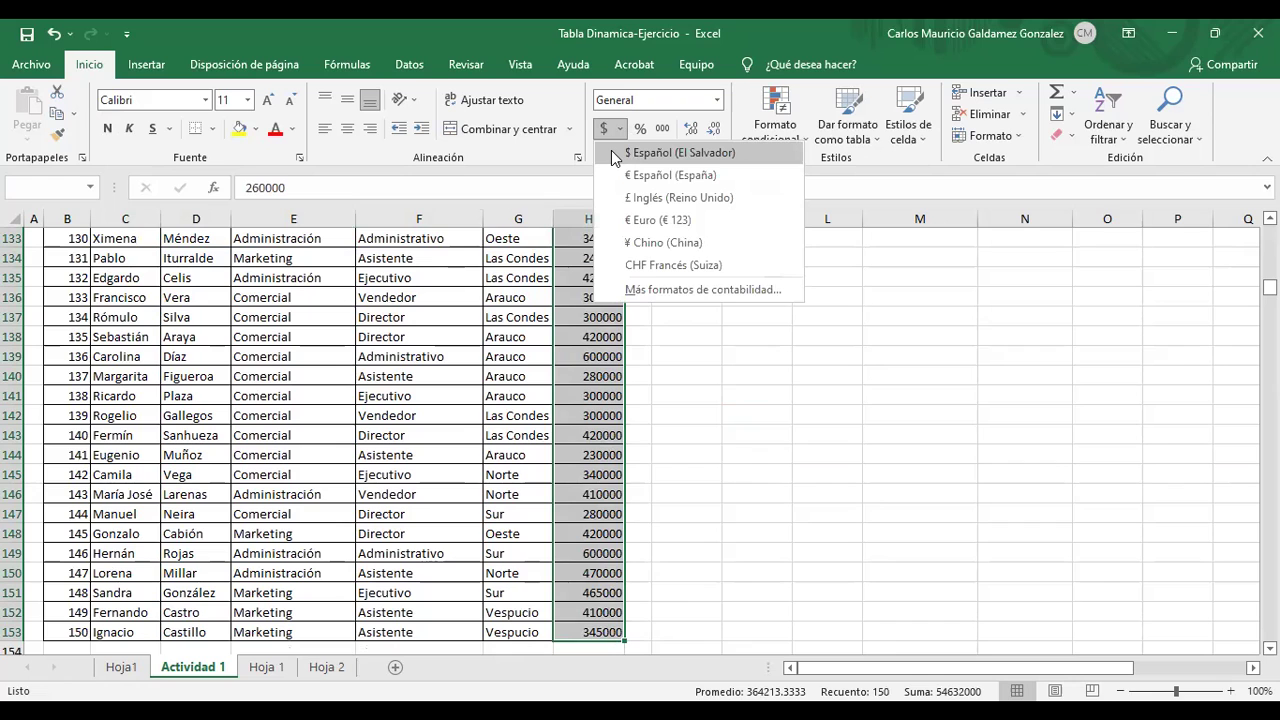
left_click(619, 216)
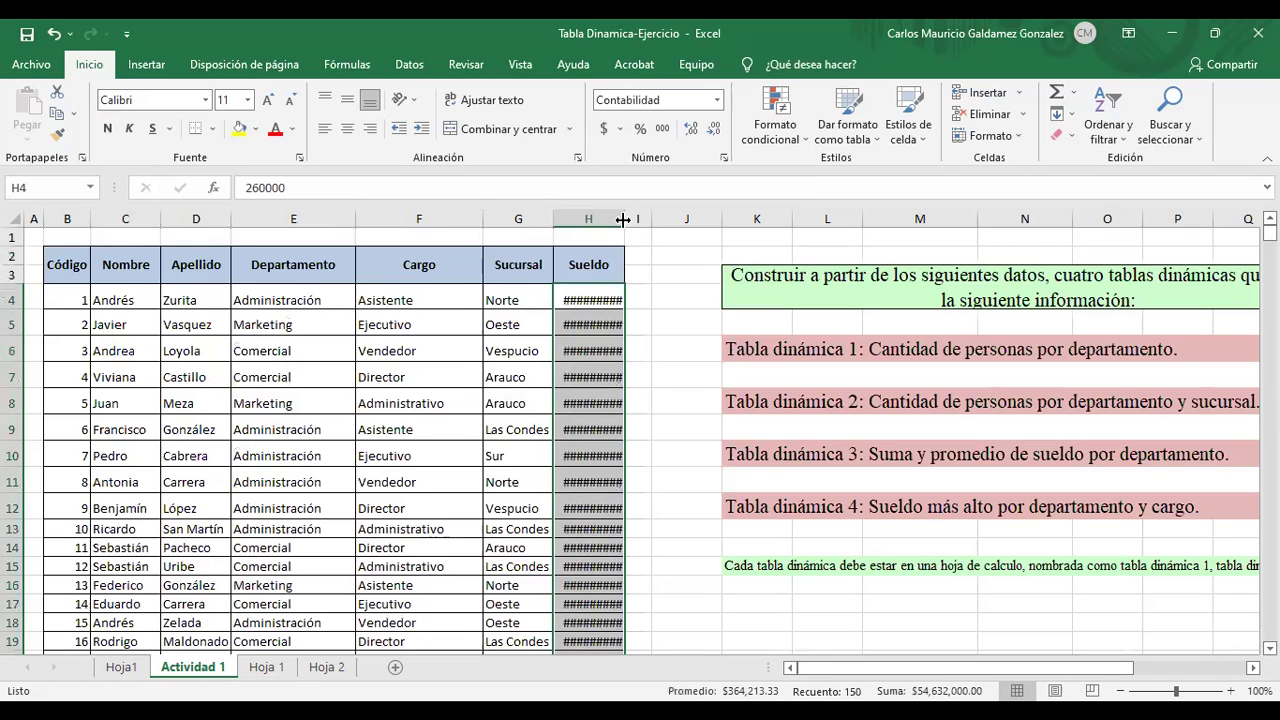
left_click(449, 474)
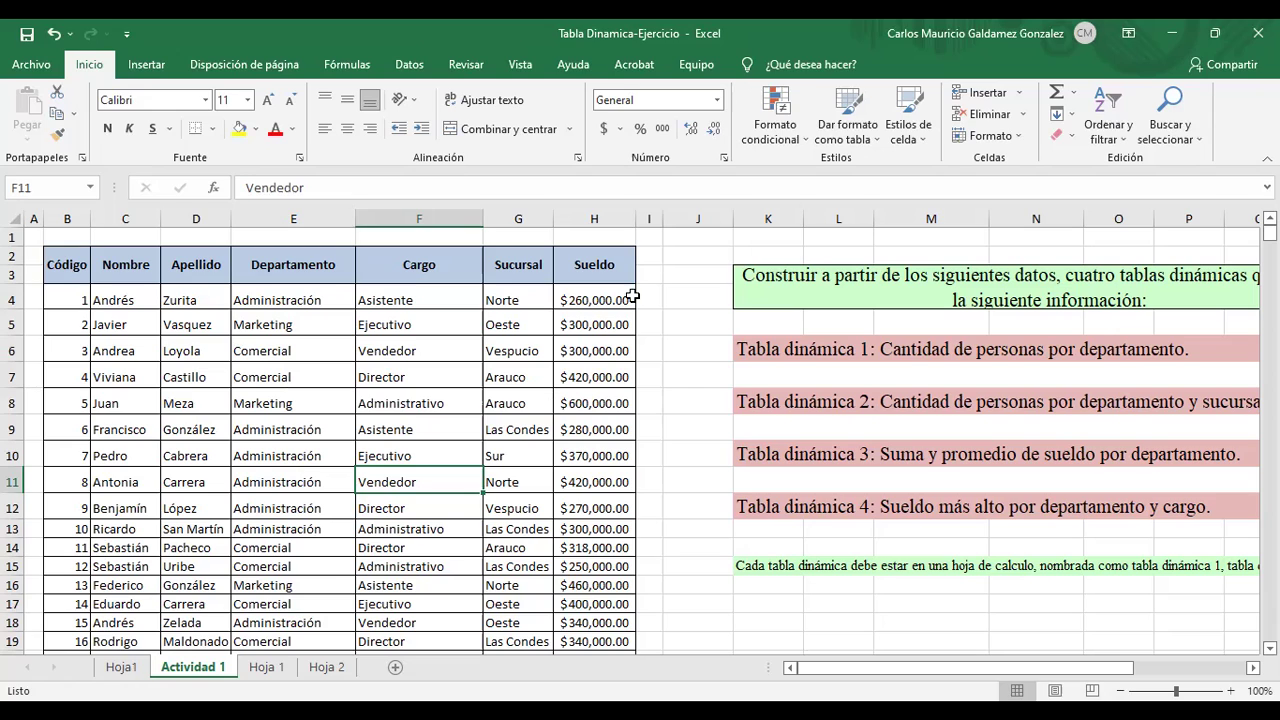
Rename the Sueldo column header as "Sueldo MX"
double_click(621, 268)
type("MX")
key("Return")
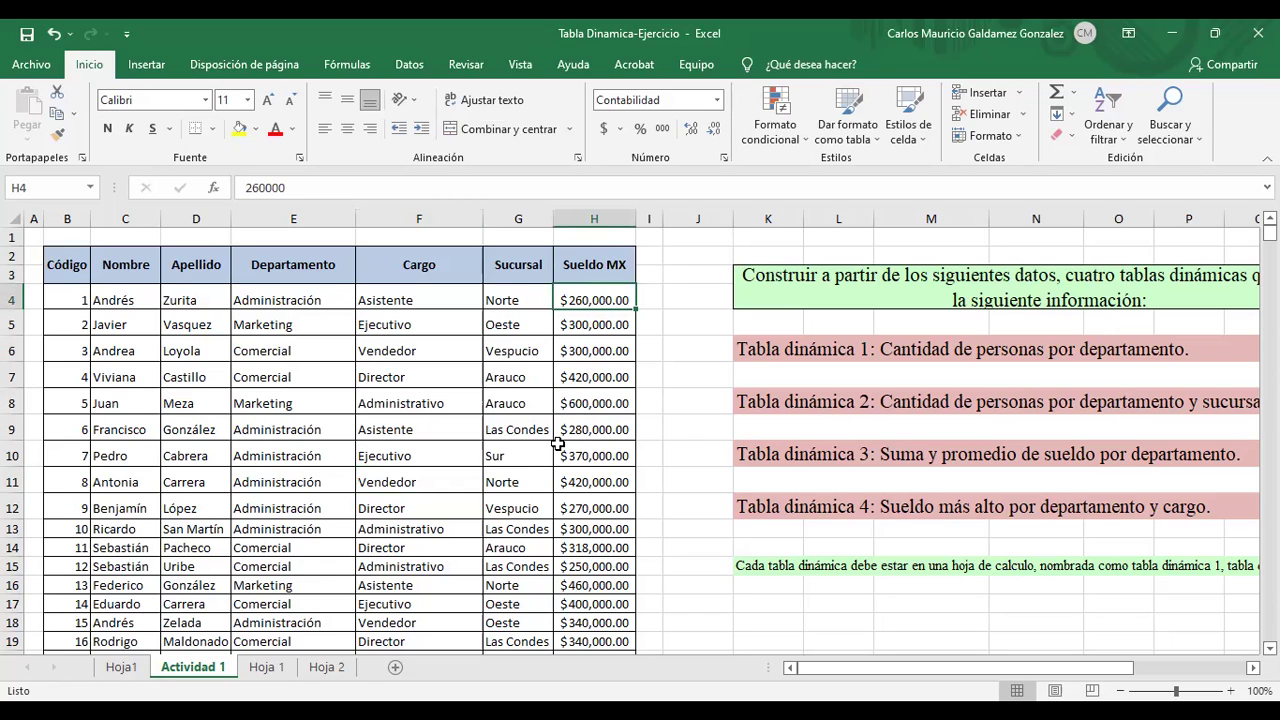
left_click(290, 406)
Delete the "Hoja 1" sheet from the workbook
left_click(65, 266)
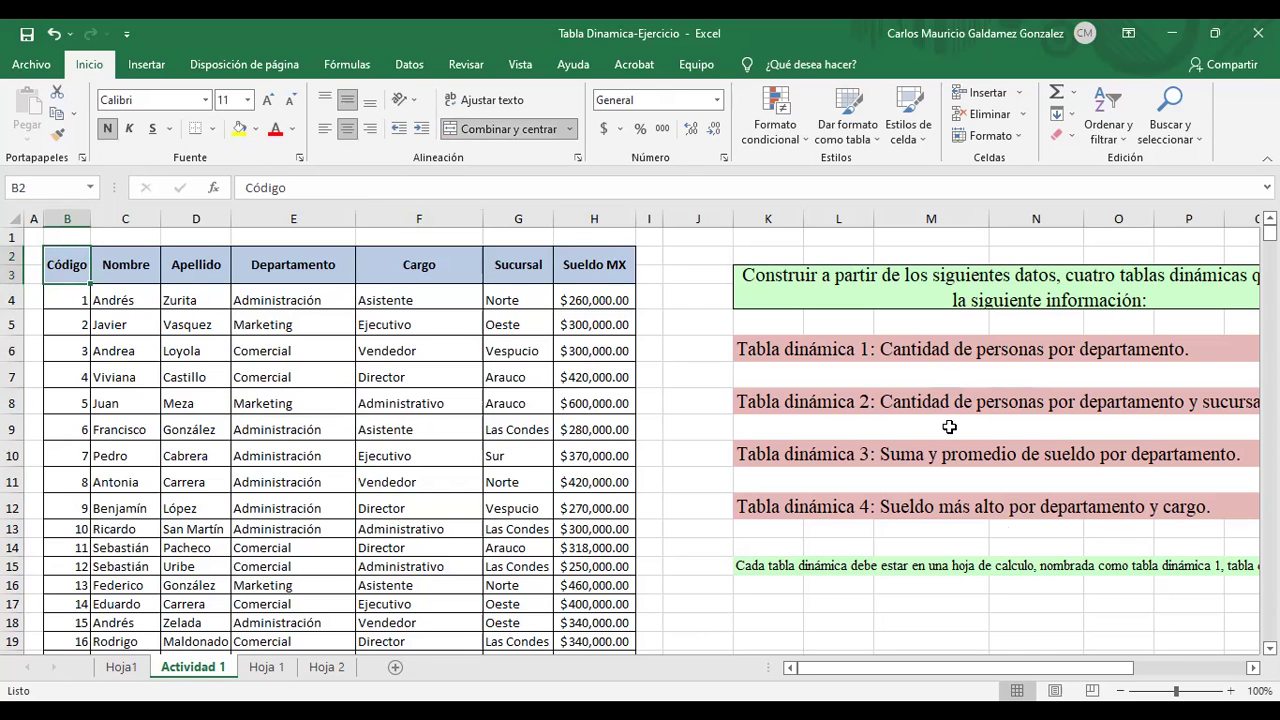
left_click(1252, 667)
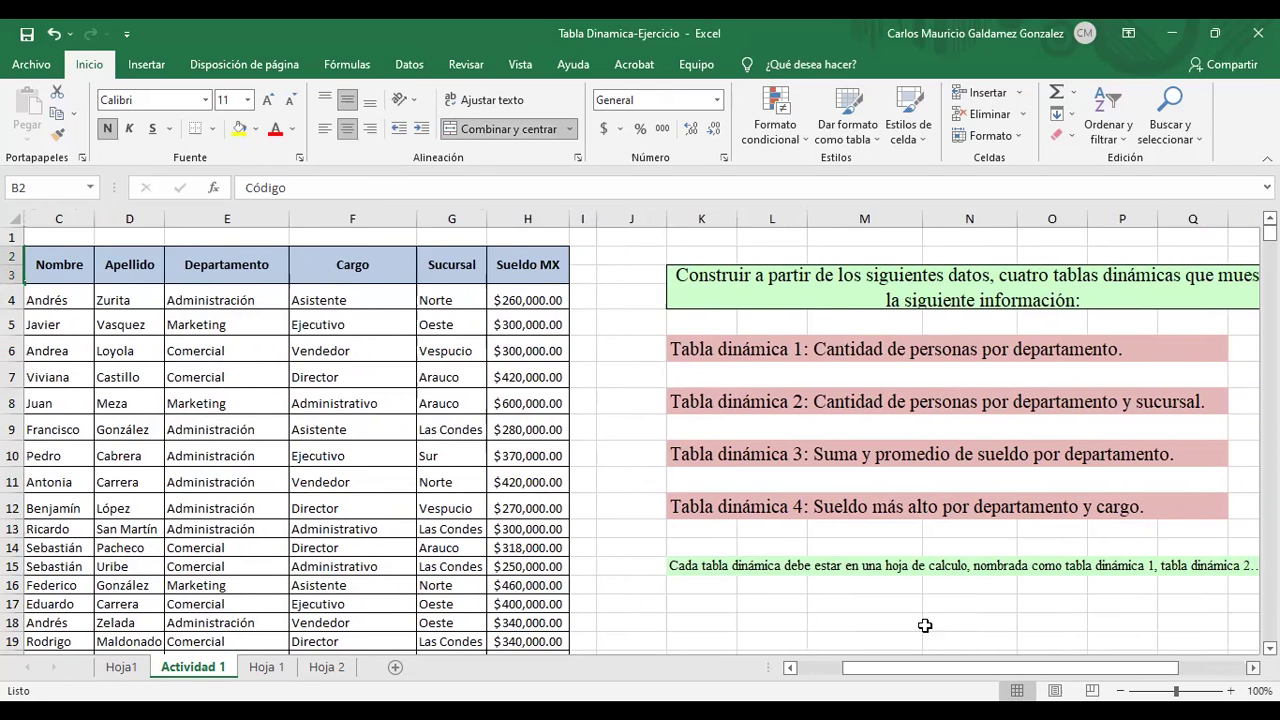
left_click(258, 670)
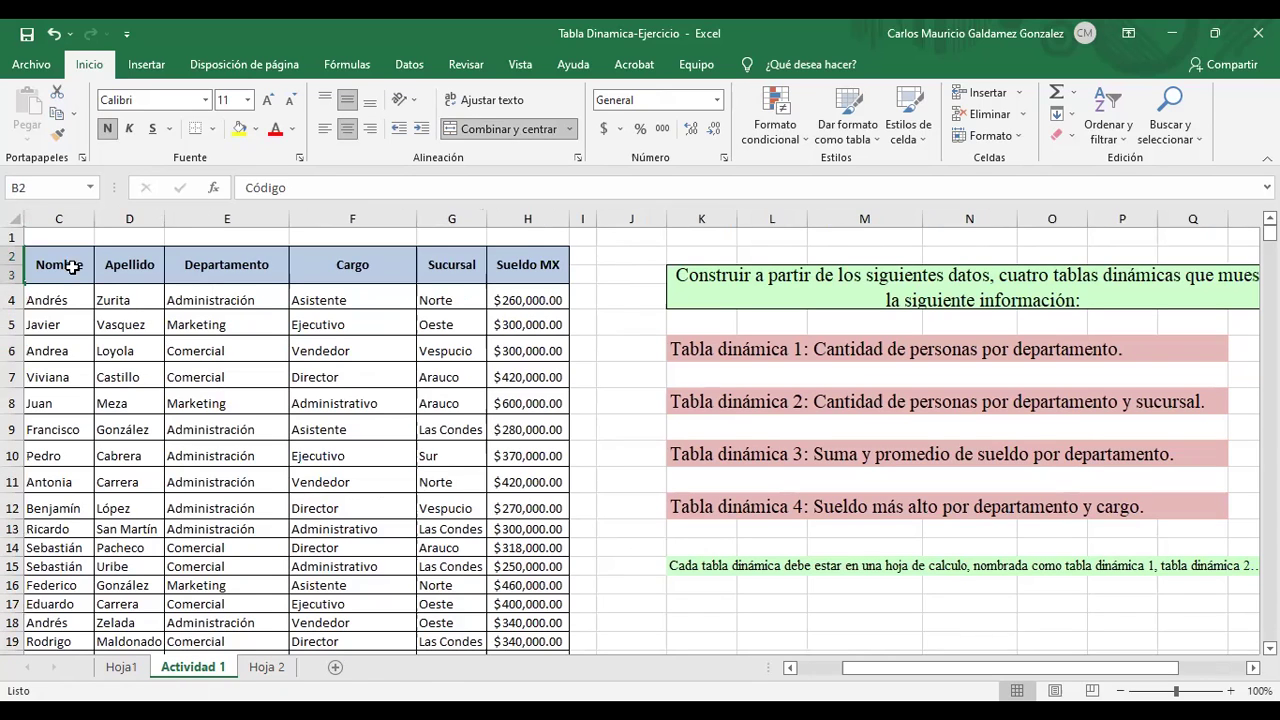
Copy the table from the Nombre through Sueldo MX columns, including all rows, and paste it at A1 of Hoja 2
left_click(50, 271)
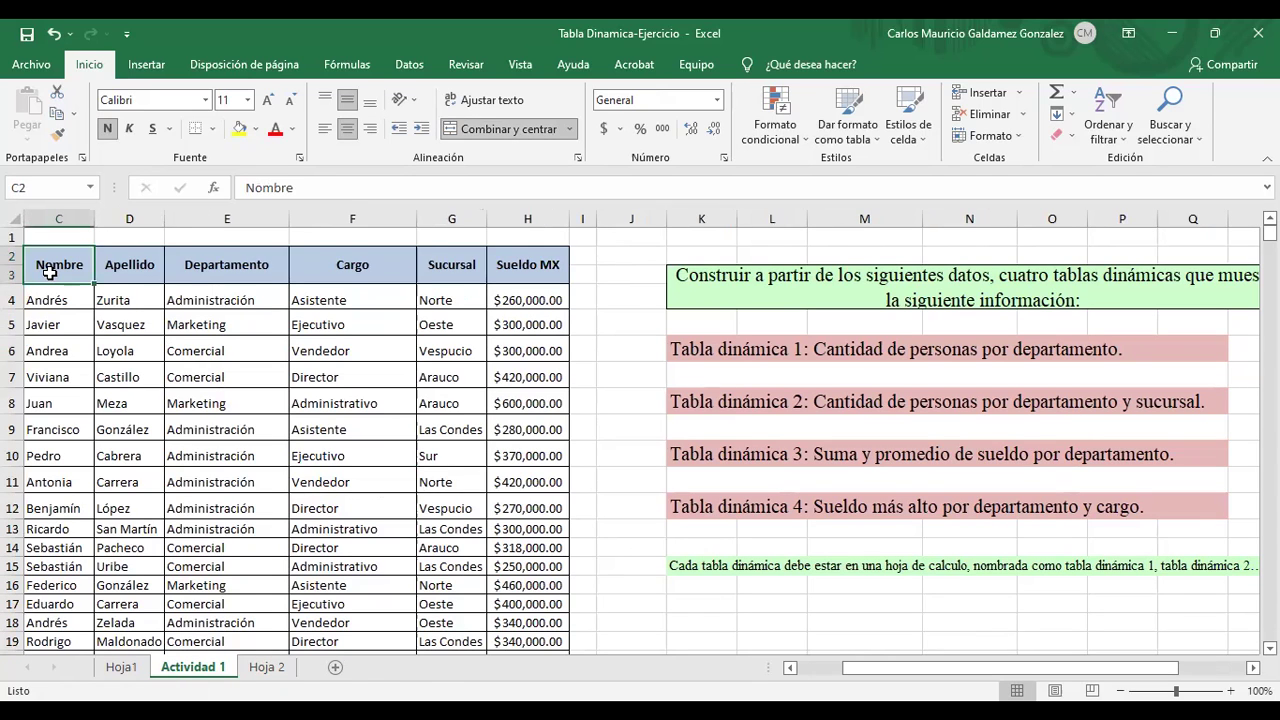
key("shift+Right")
key("shift+Right")
key("shift+Right")
key("shift+Right")
key("shift+Right")
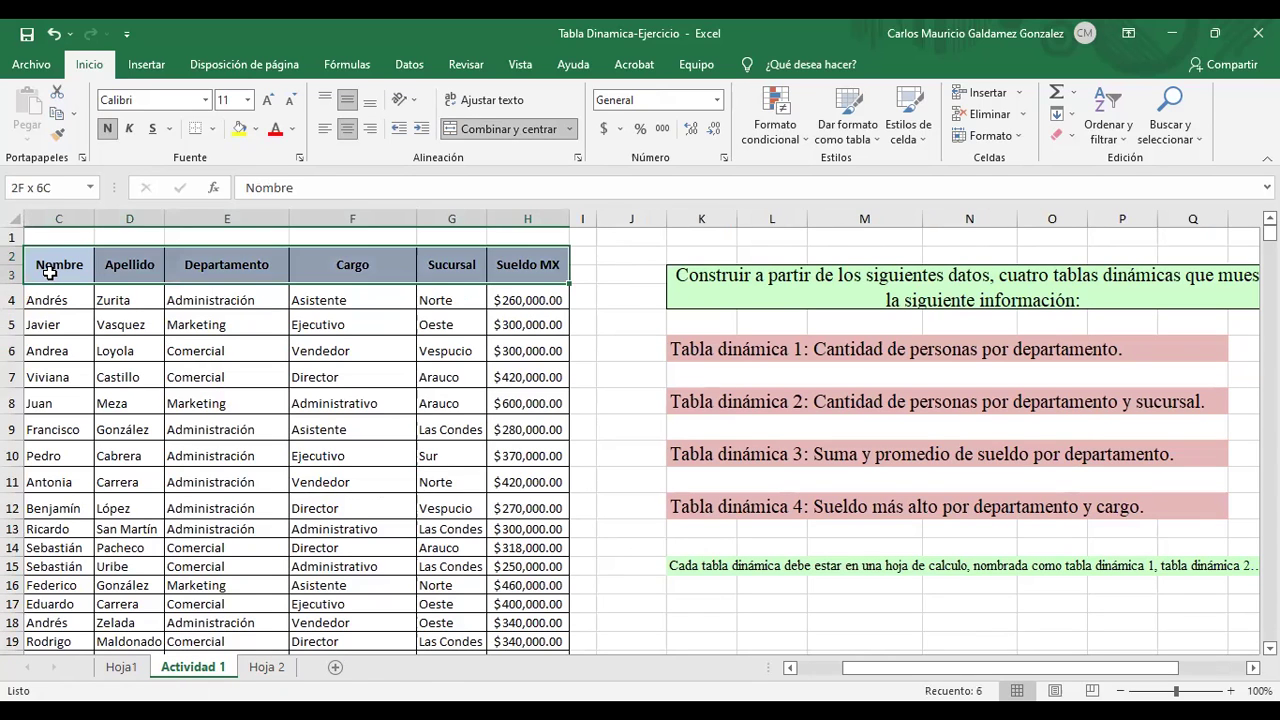
key("shift+Down")
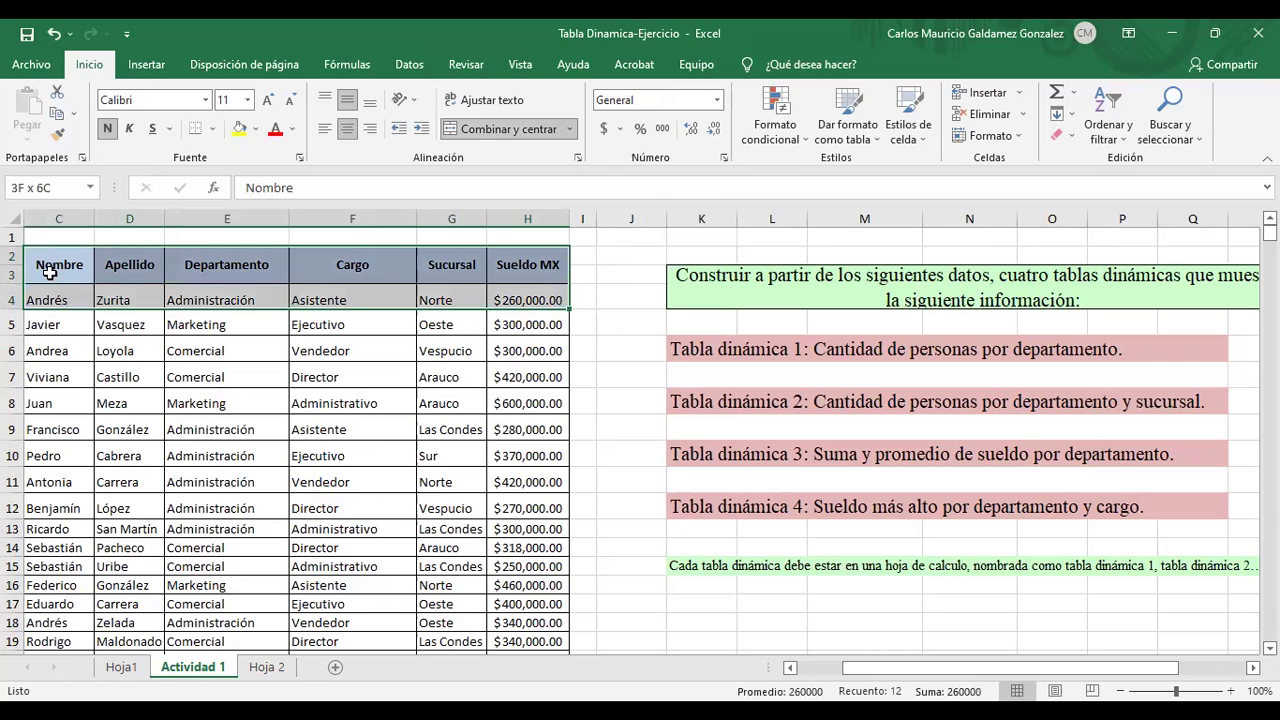
key("ctrl+shift+Down")
key("ctrl+c")
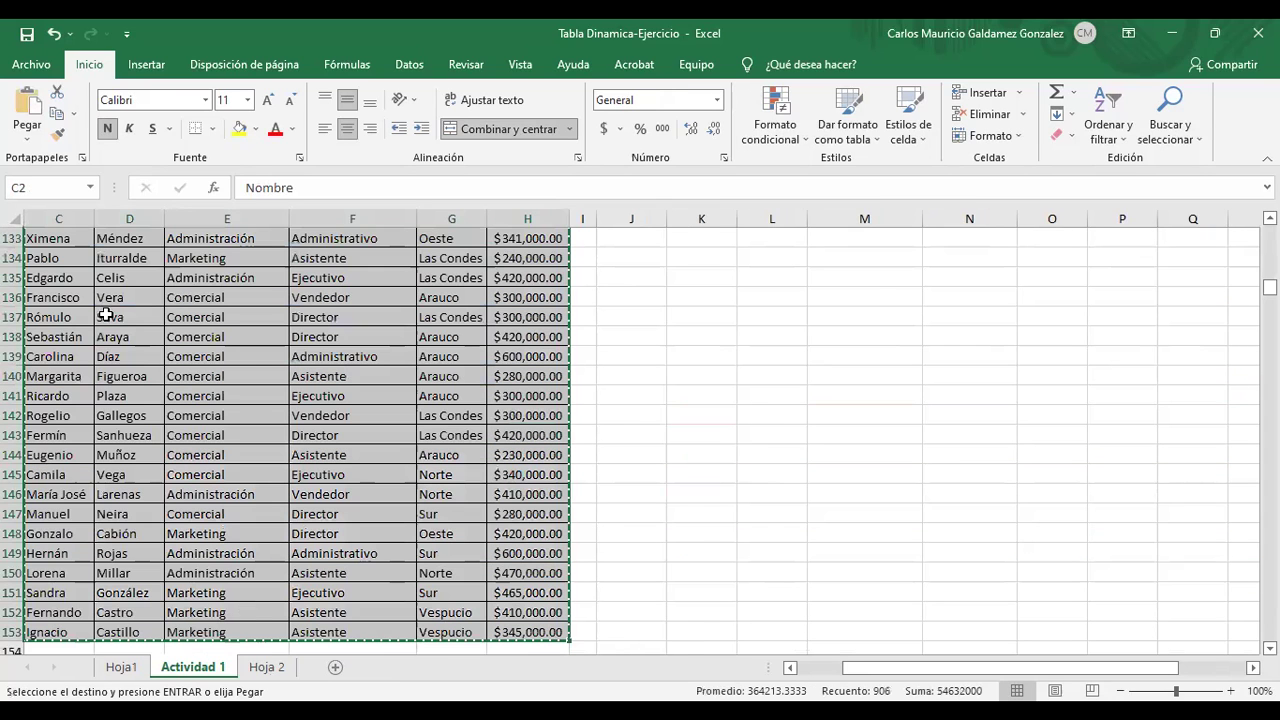
key("ctrl+Page_Down")
key("ctrl+v")
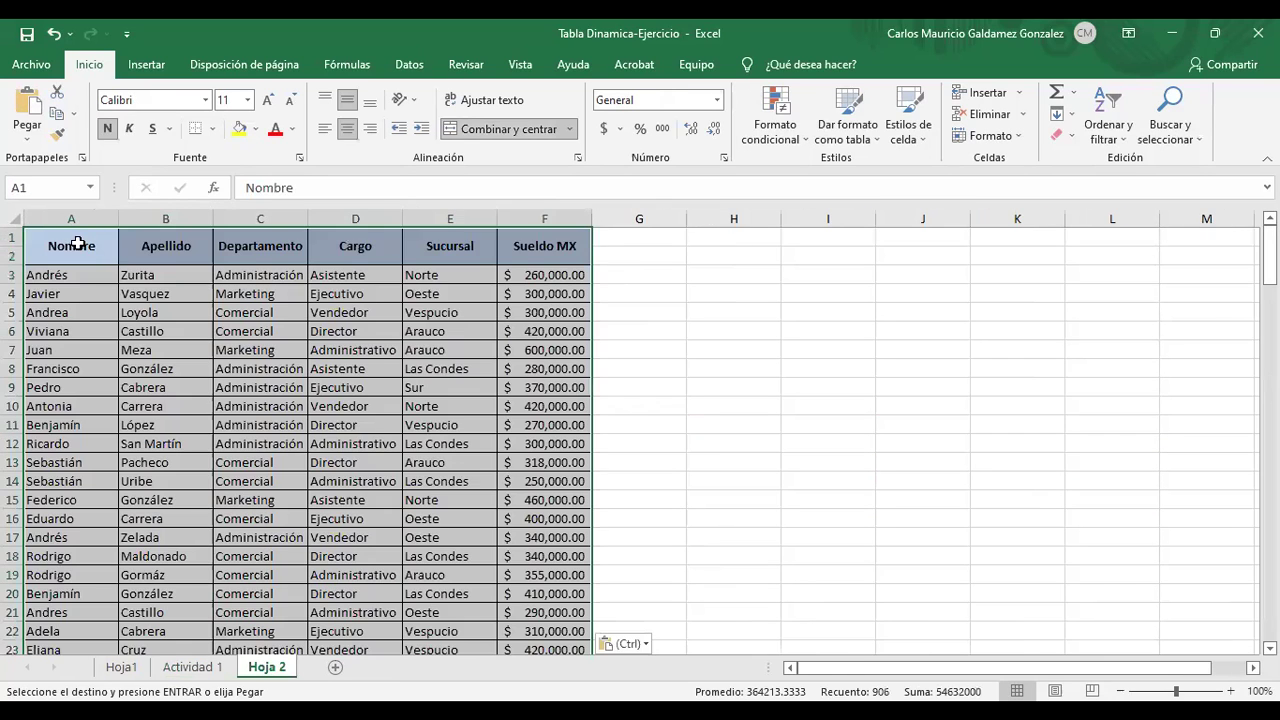
Fit the widths of the pasted table's columns on Hoja 2 to their contents
double_click(115, 204)
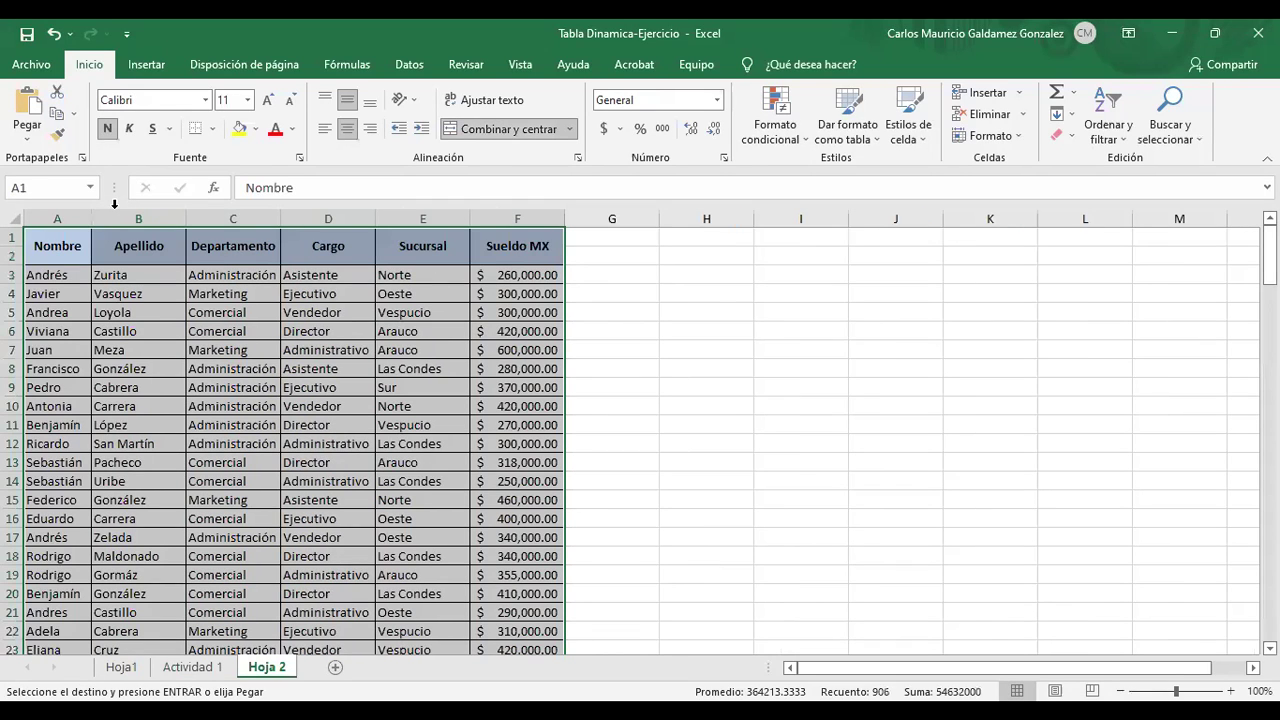
double_click(252, 221)
double_click(450, 218)
double_click(450, 218)
double_click(517, 218)
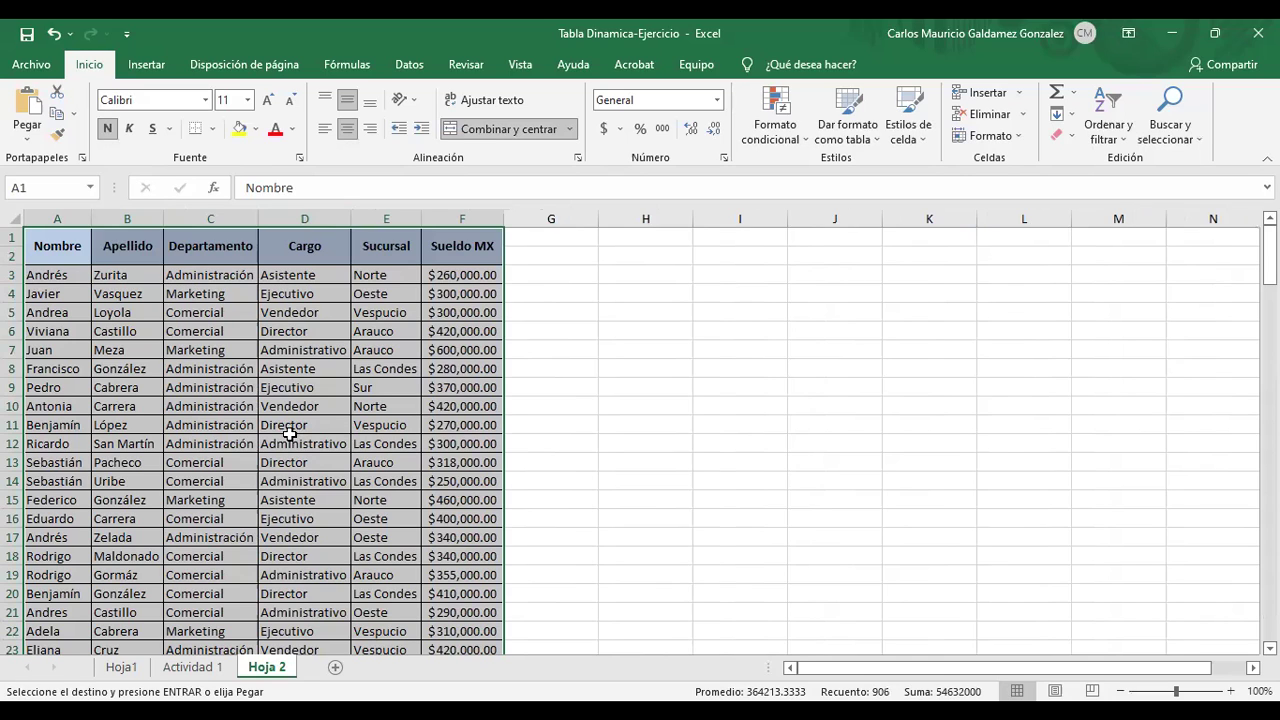
Move the Hoja1 sheet between Actividad 1 and Hoja 2
left_click(121, 667)
left_click_drag(121, 668, 255, 665)
left_click(265, 667)
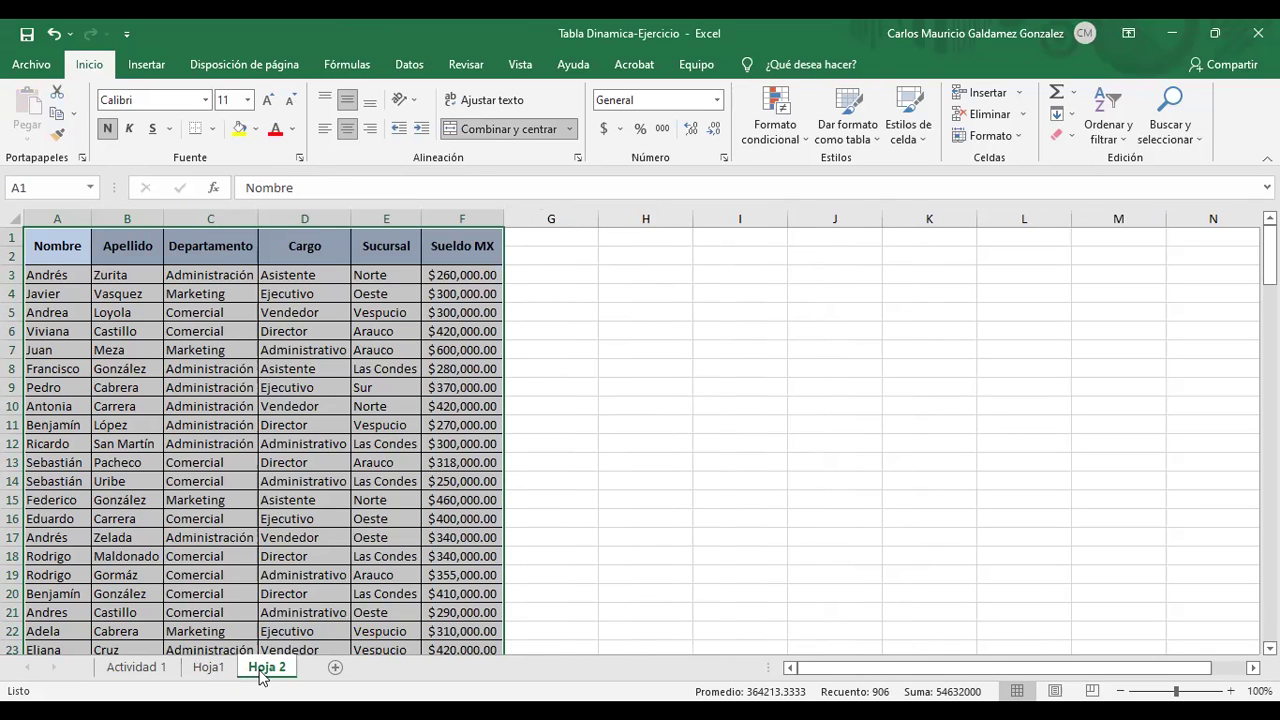
double_click(262, 667)
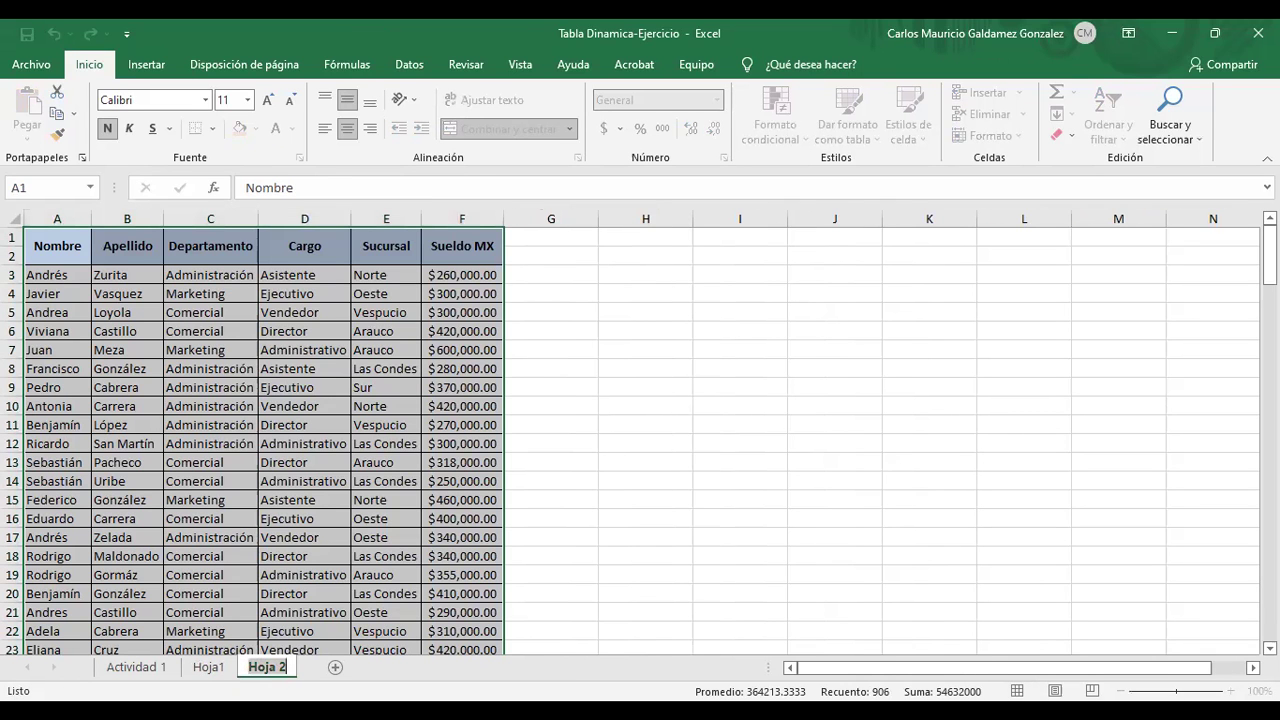
left_click(207, 667)
Check the requirement for Tabla dinámica 1 in the instructions on the Actividad 1 sheet
left_click(158, 666)
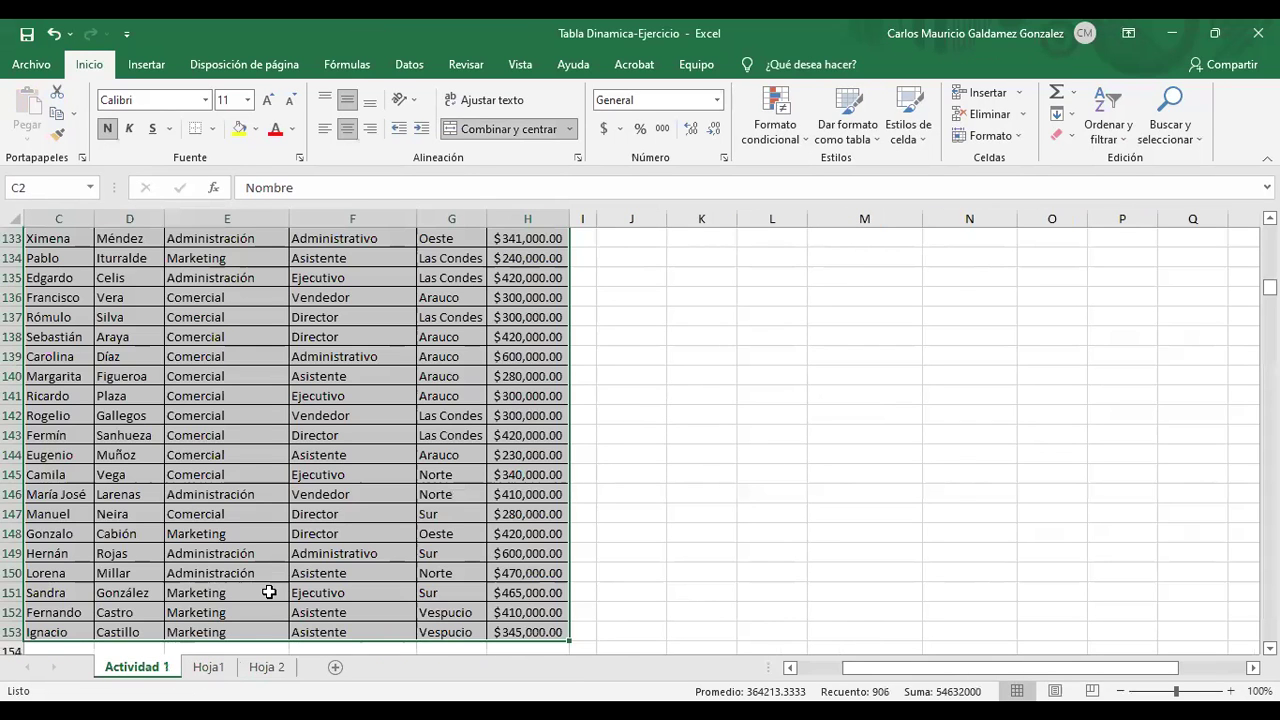
scroll(265, 597, "up", 20)
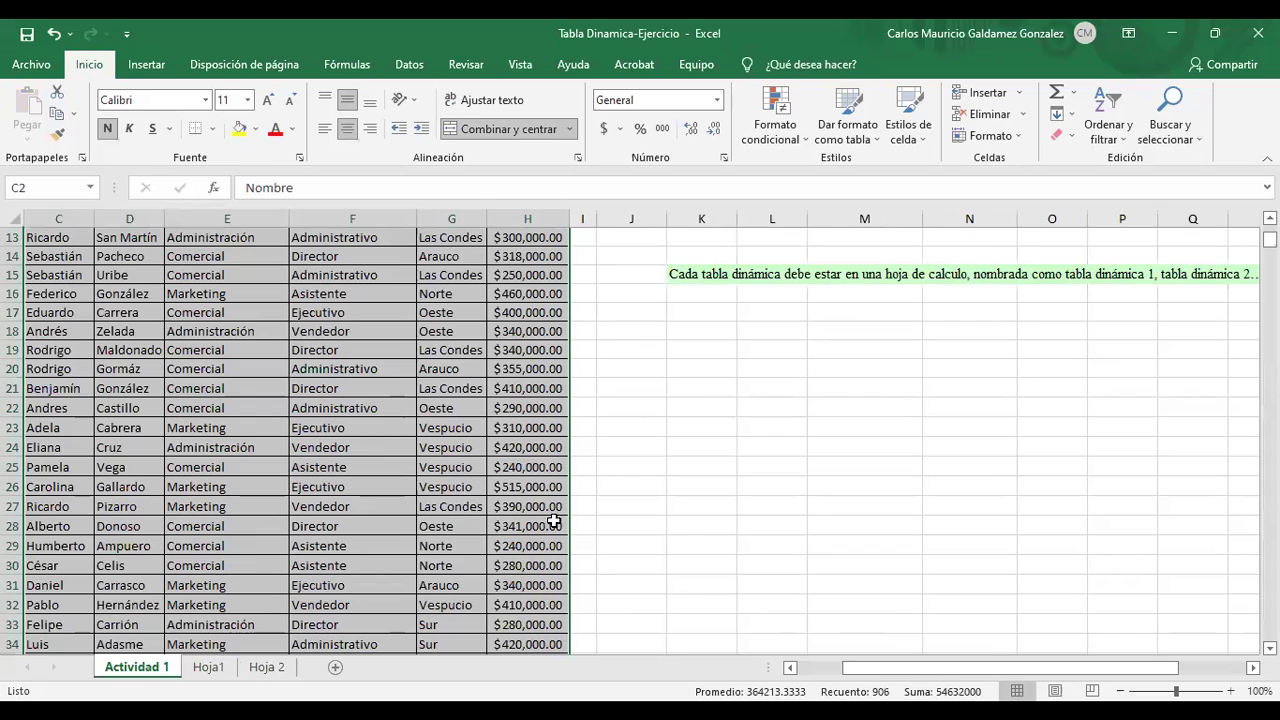
scroll(909, 360, "up", 4)
left_click(918, 356)
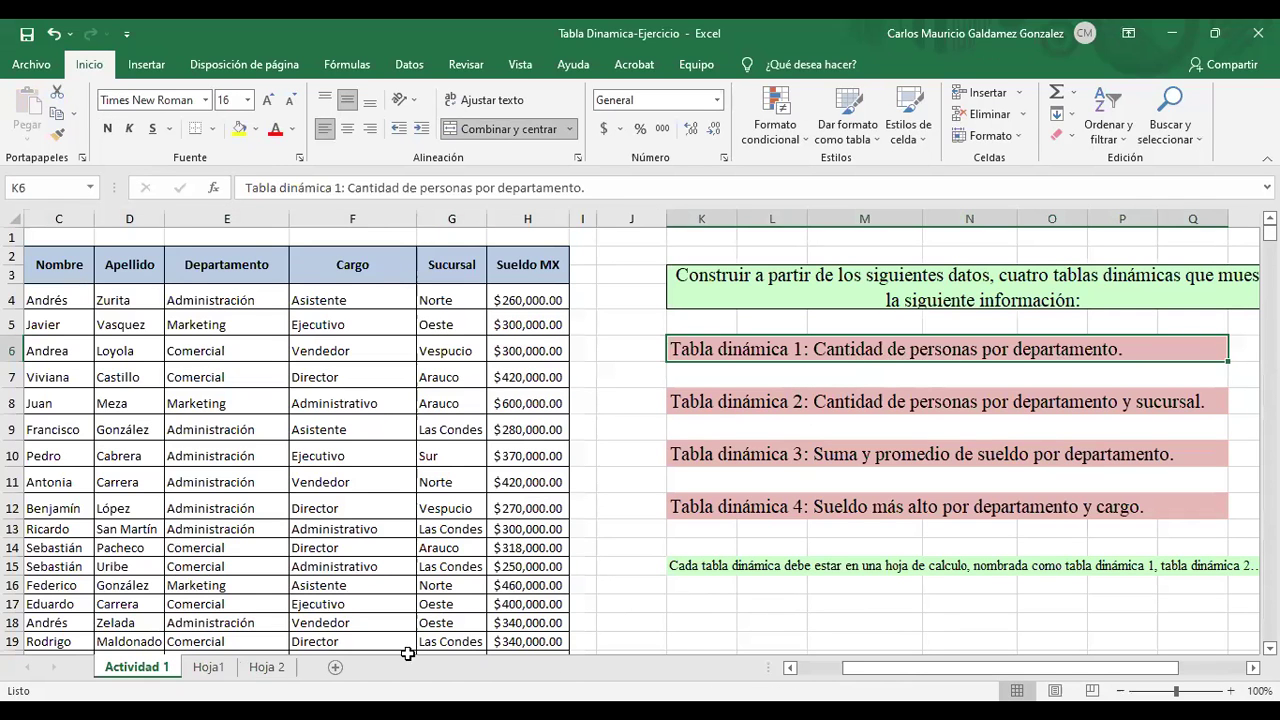
Rename the Hoja 2 sheet as "Act01"
left_click(268, 675)
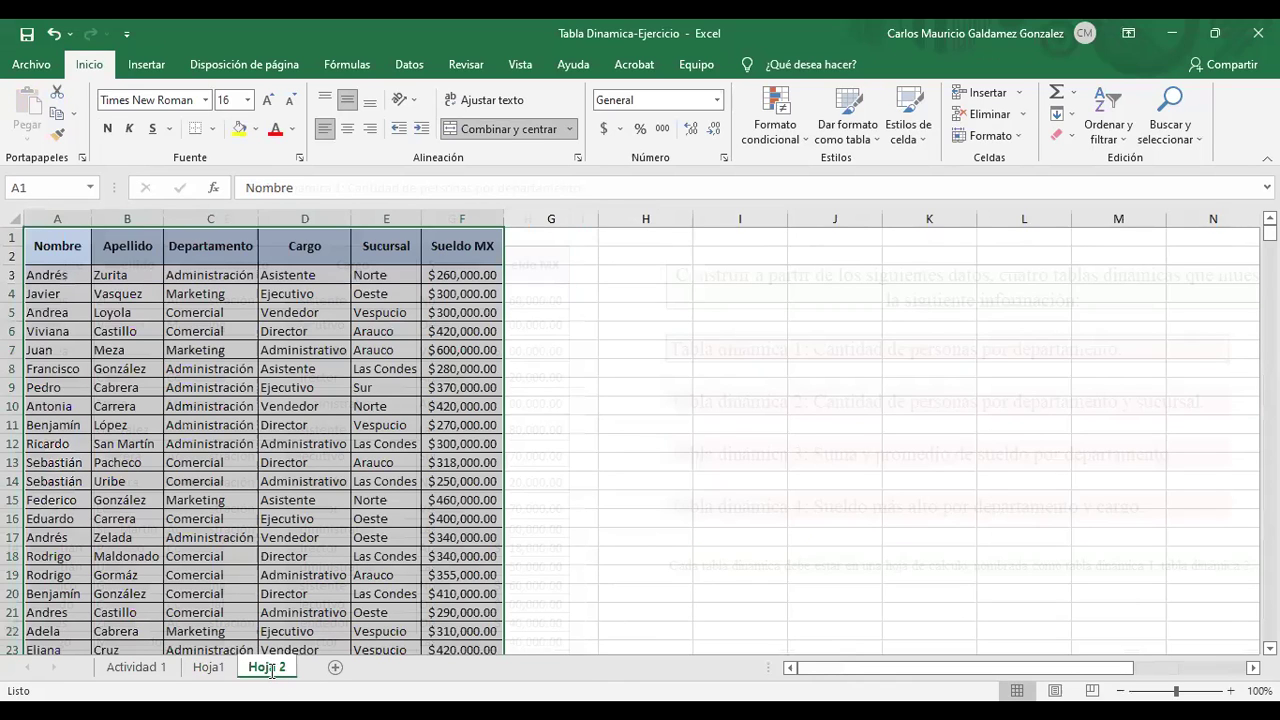
double_click(271, 674)
type("Acti")
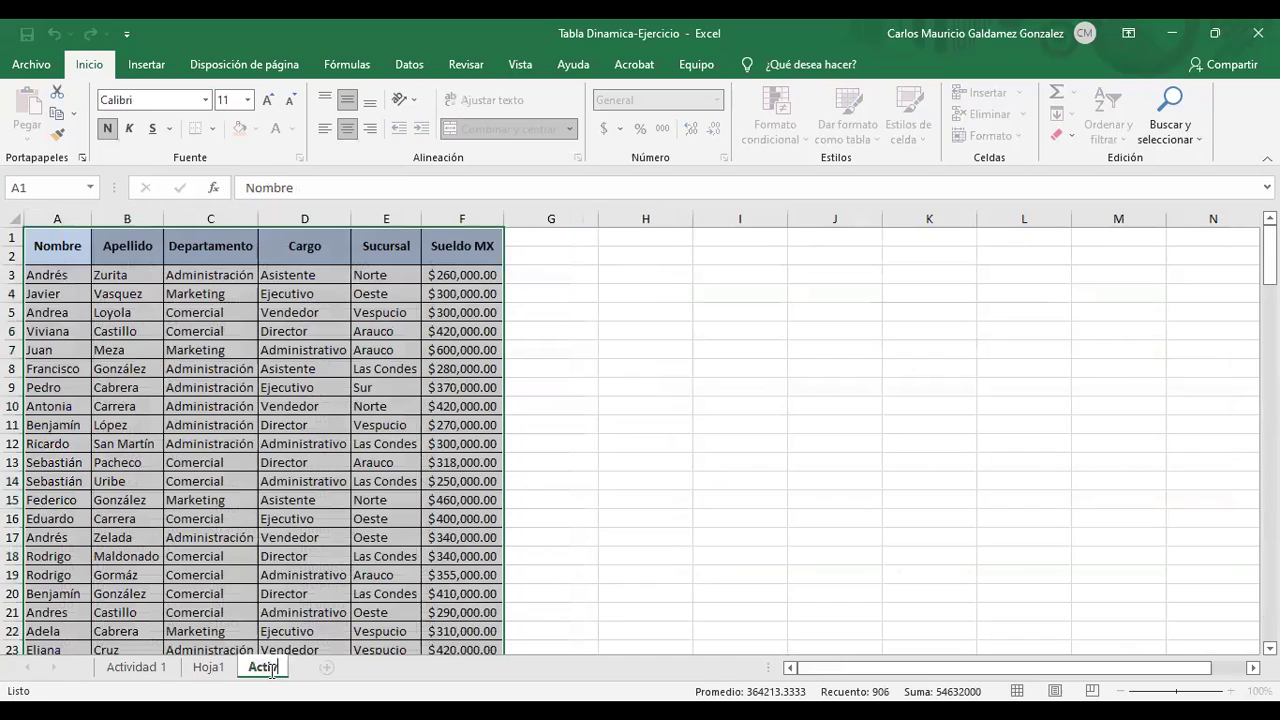
type("vida")
key("BackSpace")
key("BackSpace")
key("BackSpace")
key("BackSpace")
key("BackSpace")
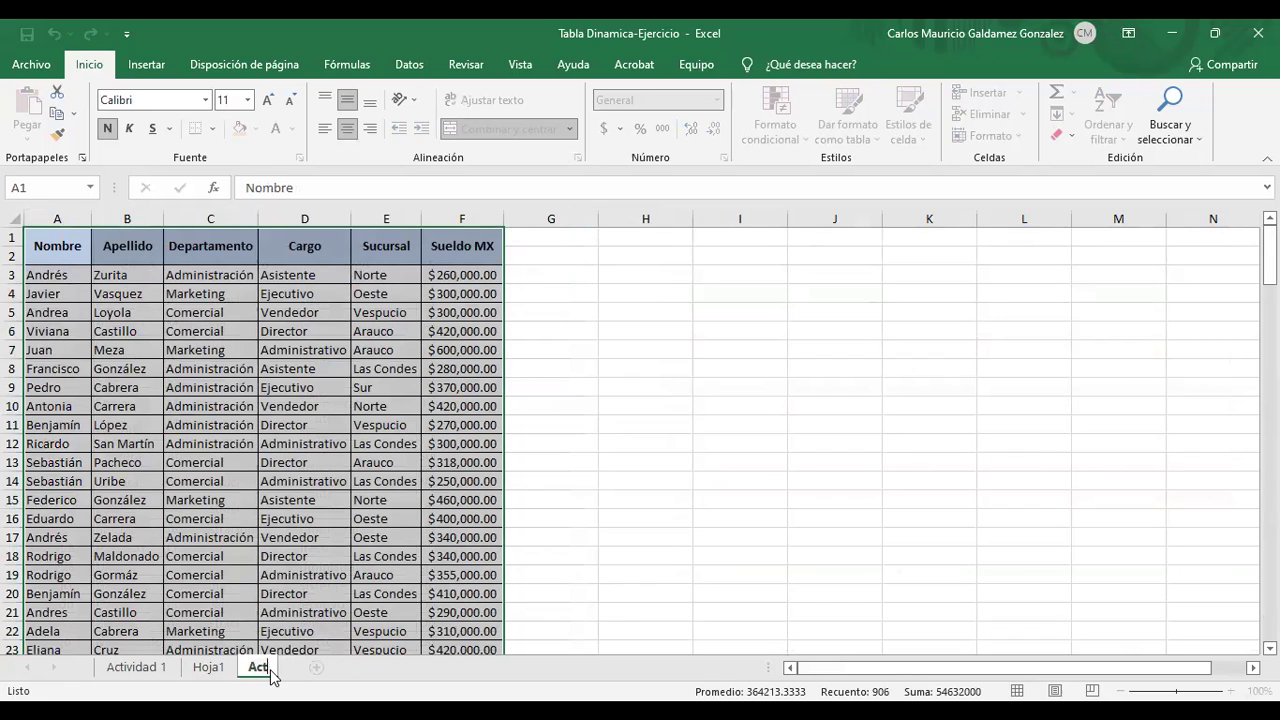
type("01")
key("Return")
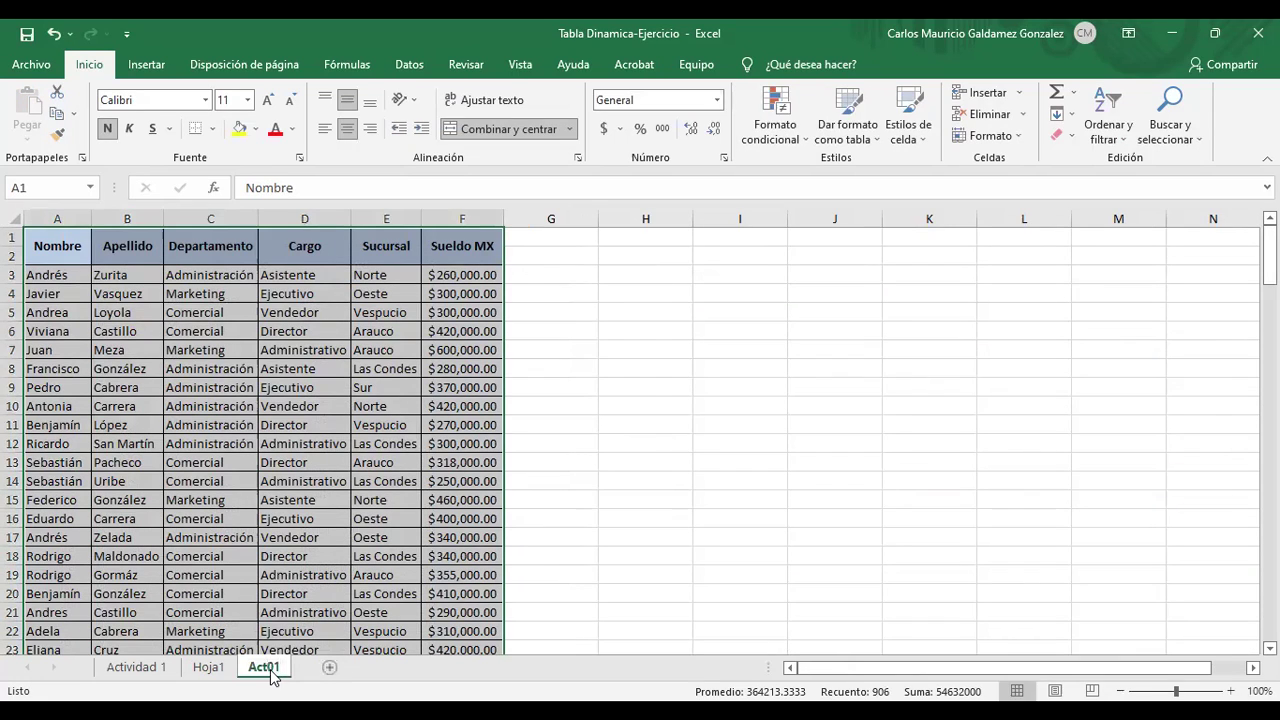
Select the whole employee table on the Act01 sheet, from the Nombre heading down to its last data row
left_click(40, 246)
left_click_drag(40, 246, 40, 274)
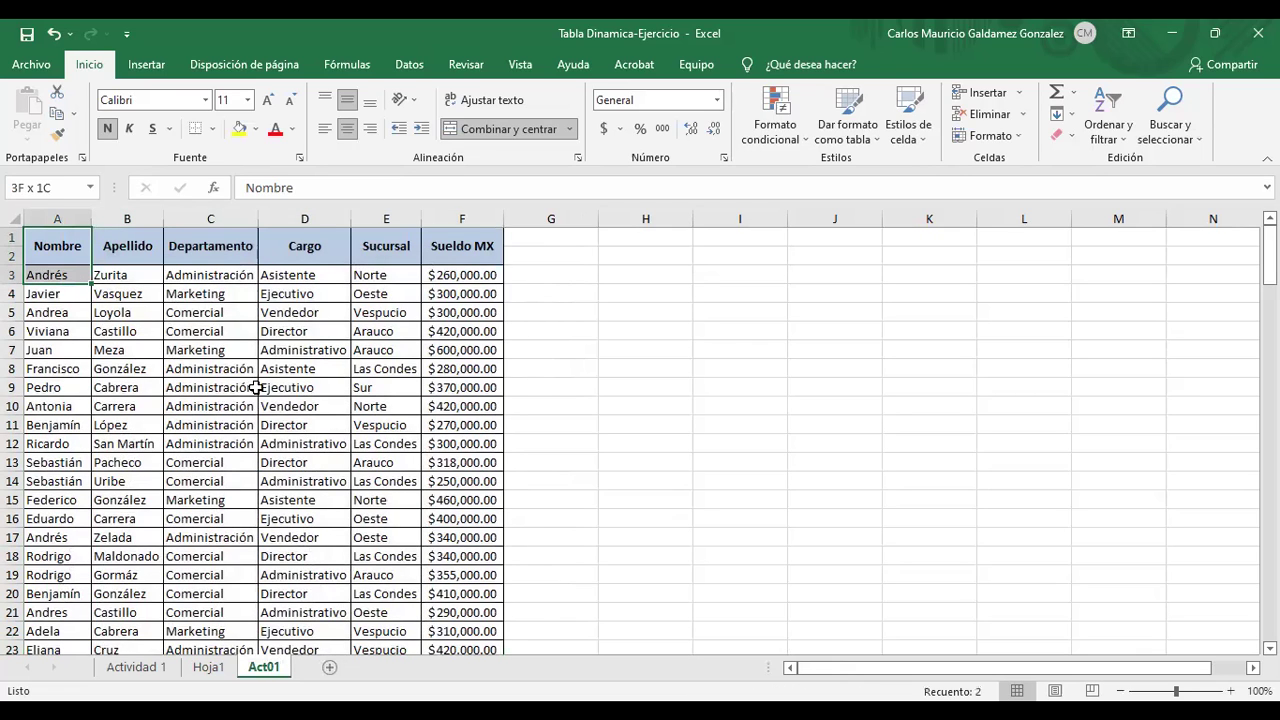
key("ctrl+shift+End")
scroll(248, 385, "up", 10)
scroll(248, 385, "up", 16)
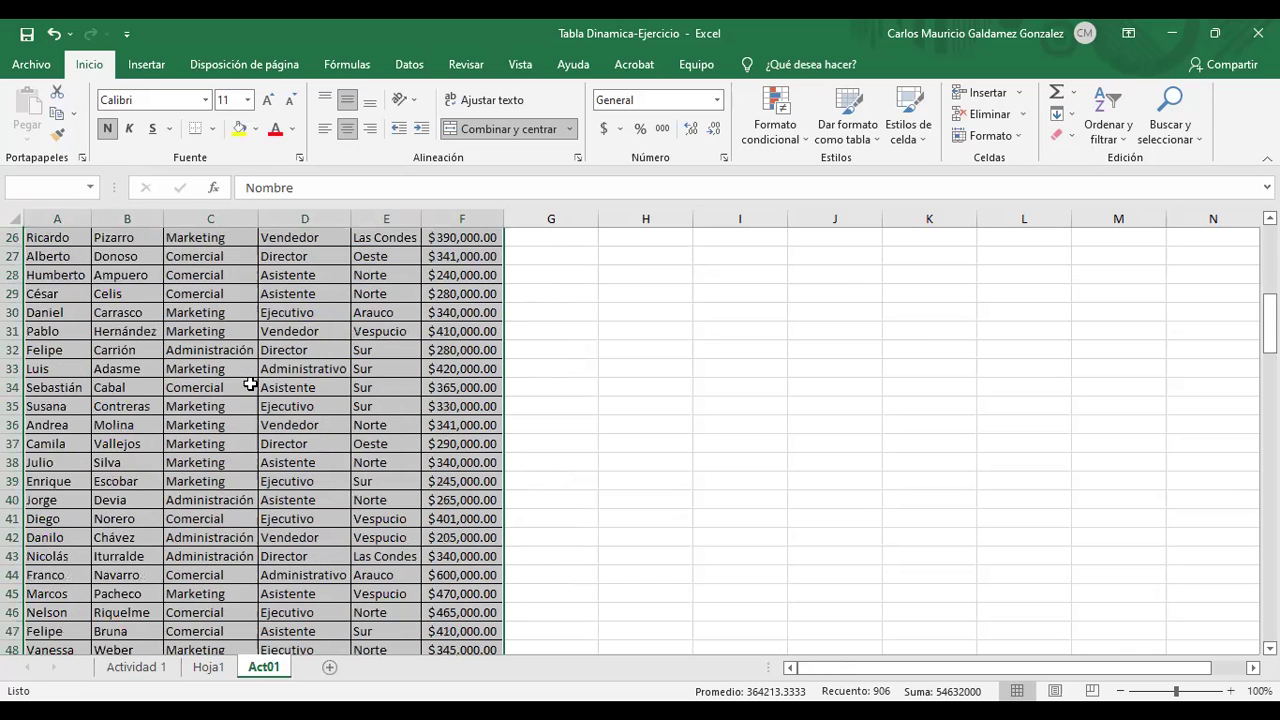
Preview the recommended pivot table Cuenta de Nombre por Departamento for the selected data without inserting it
left_click(145, 65)
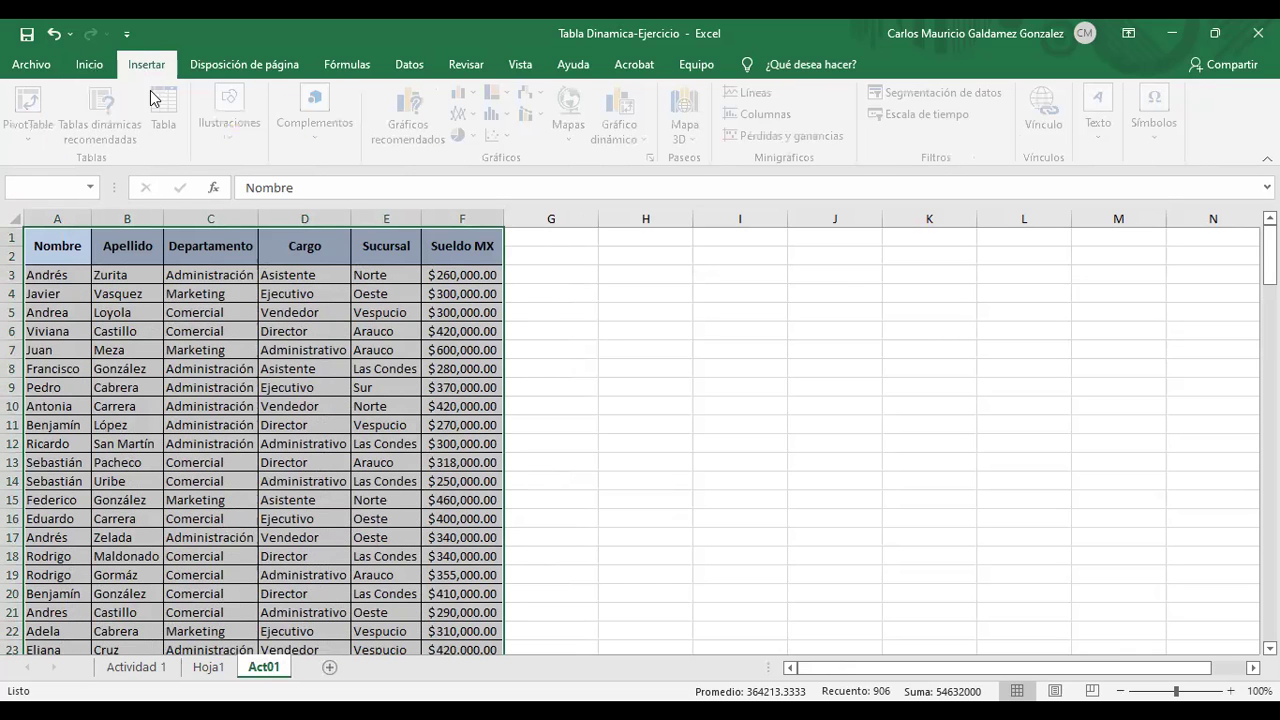
left_click(112, 144)
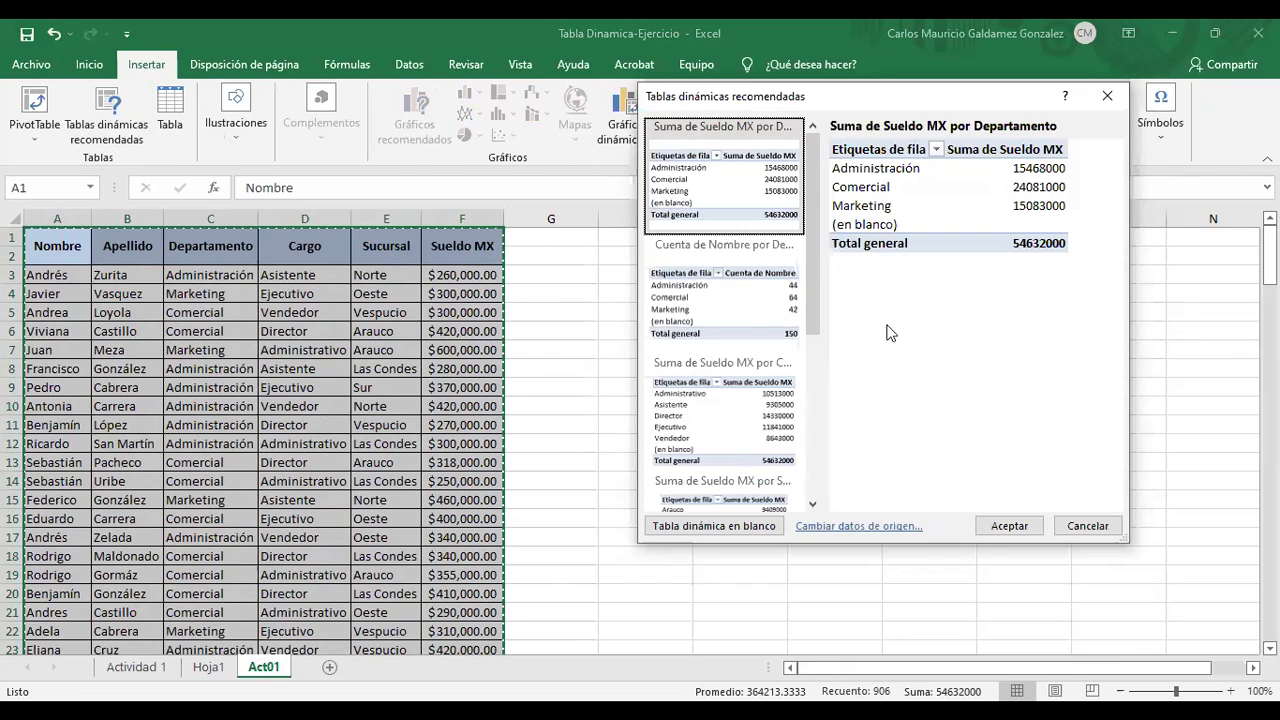
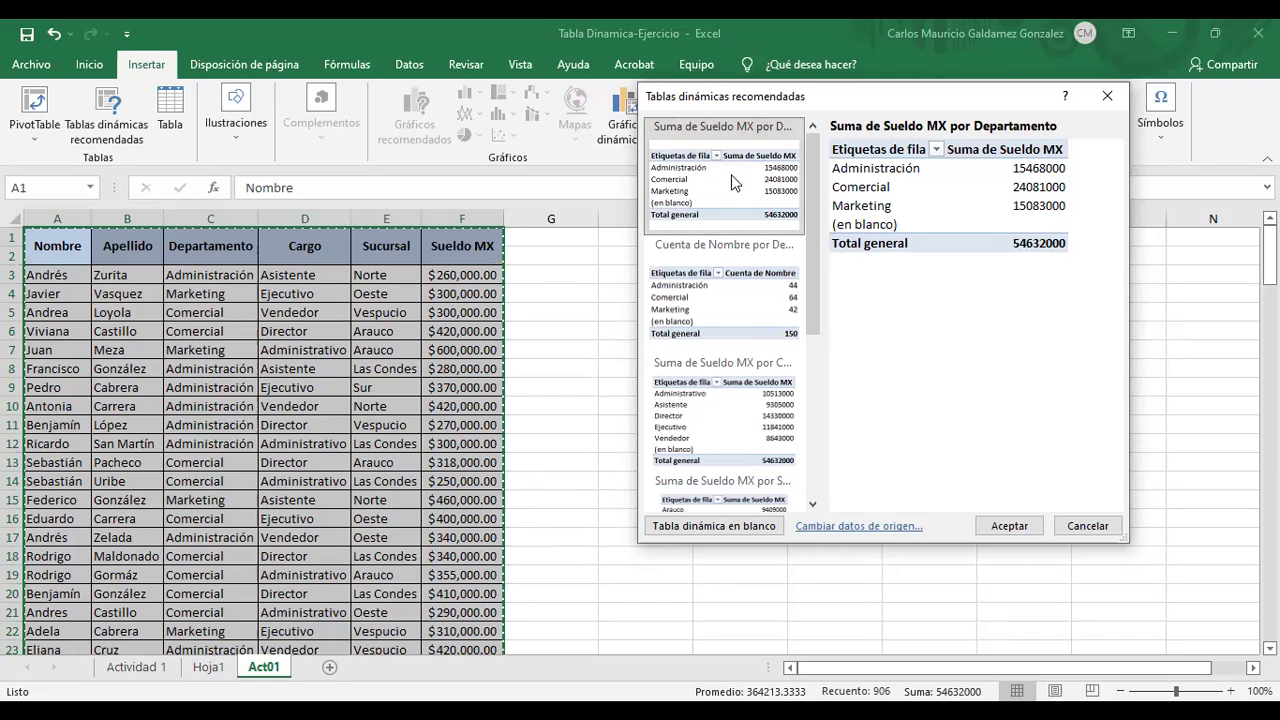
left_click(726, 320)
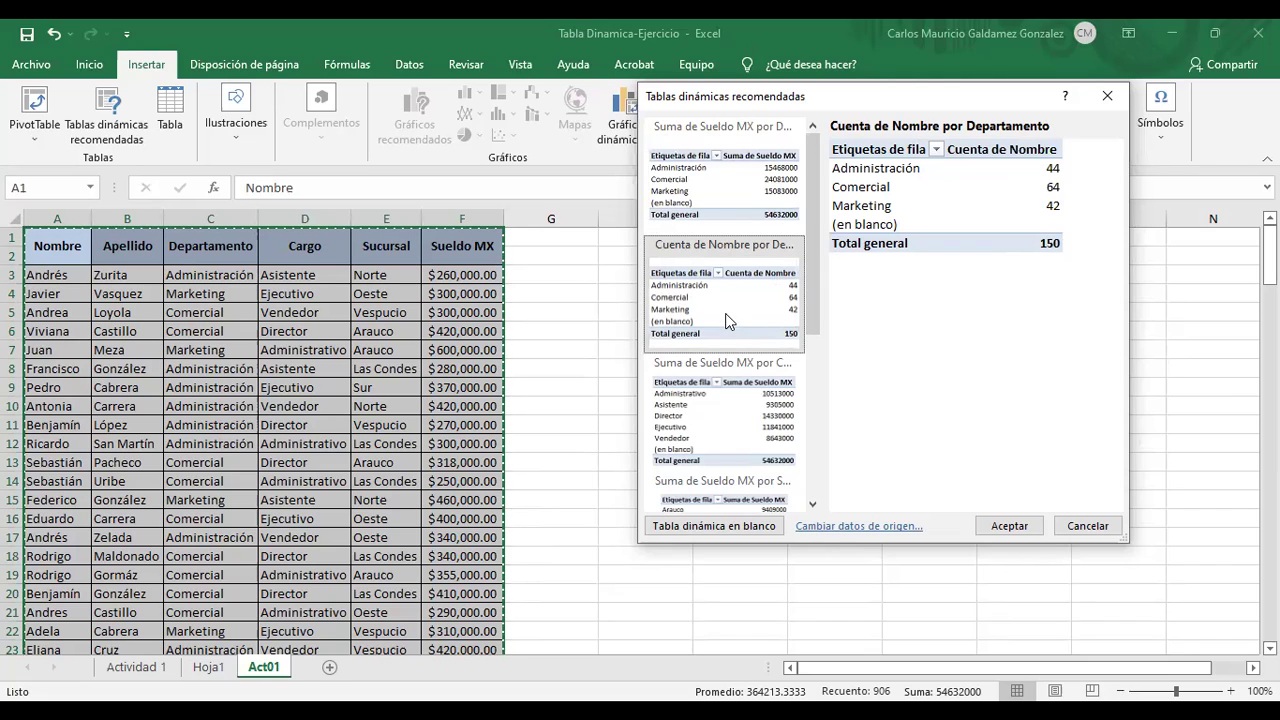
left_click(1087, 526)
Insert a blank pivot table on a new sheet, based on the employee table on Act01
left_click(140, 667)
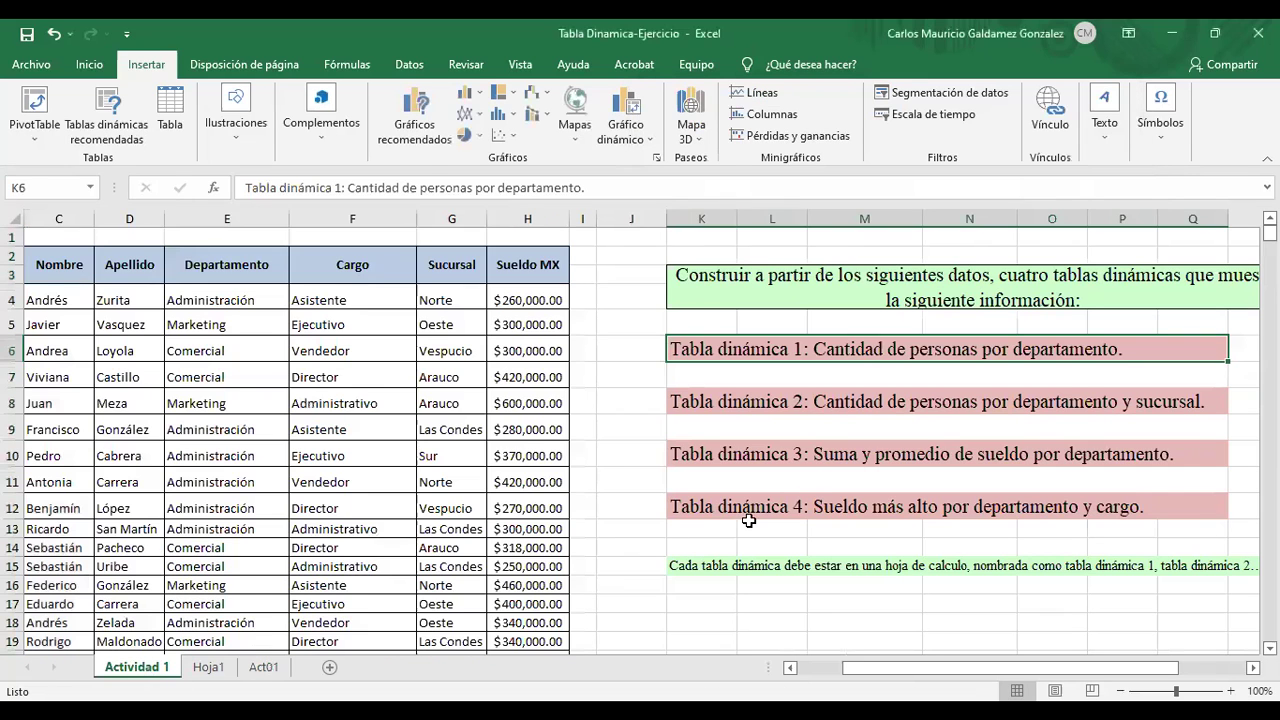
left_click(206, 674)
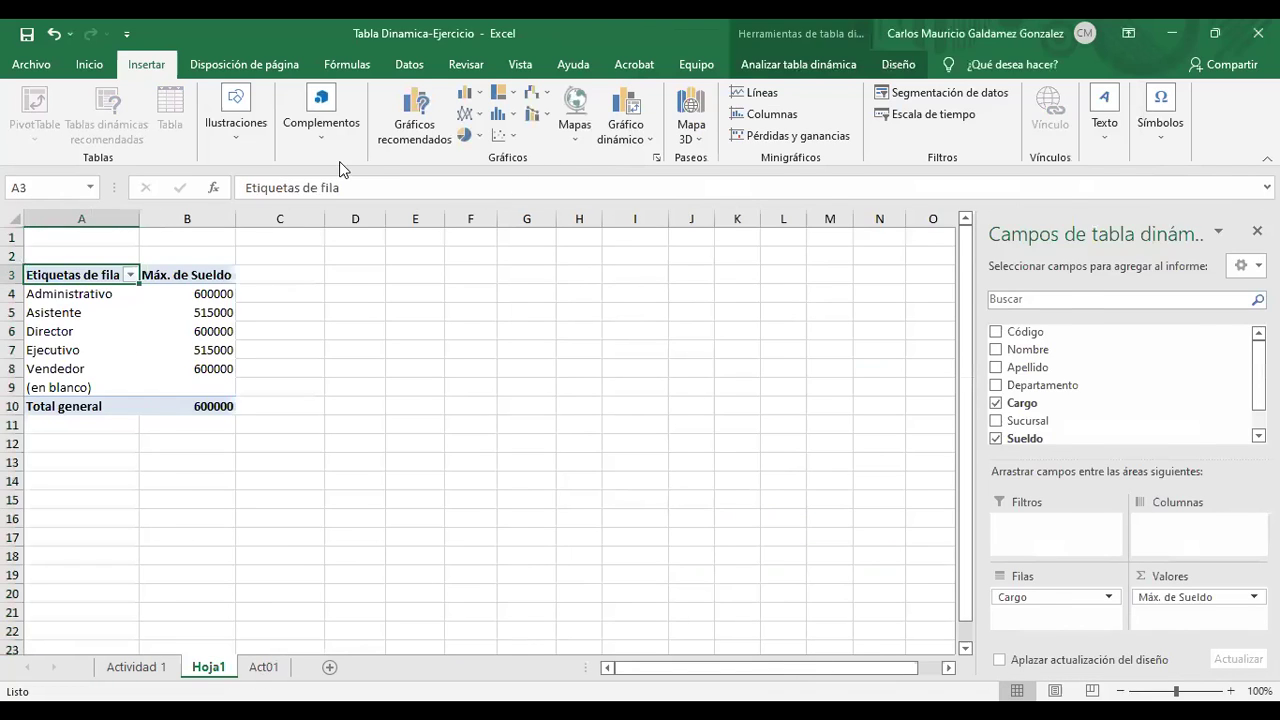
key("ctrl+Page_Down")
left_click(100, 115)
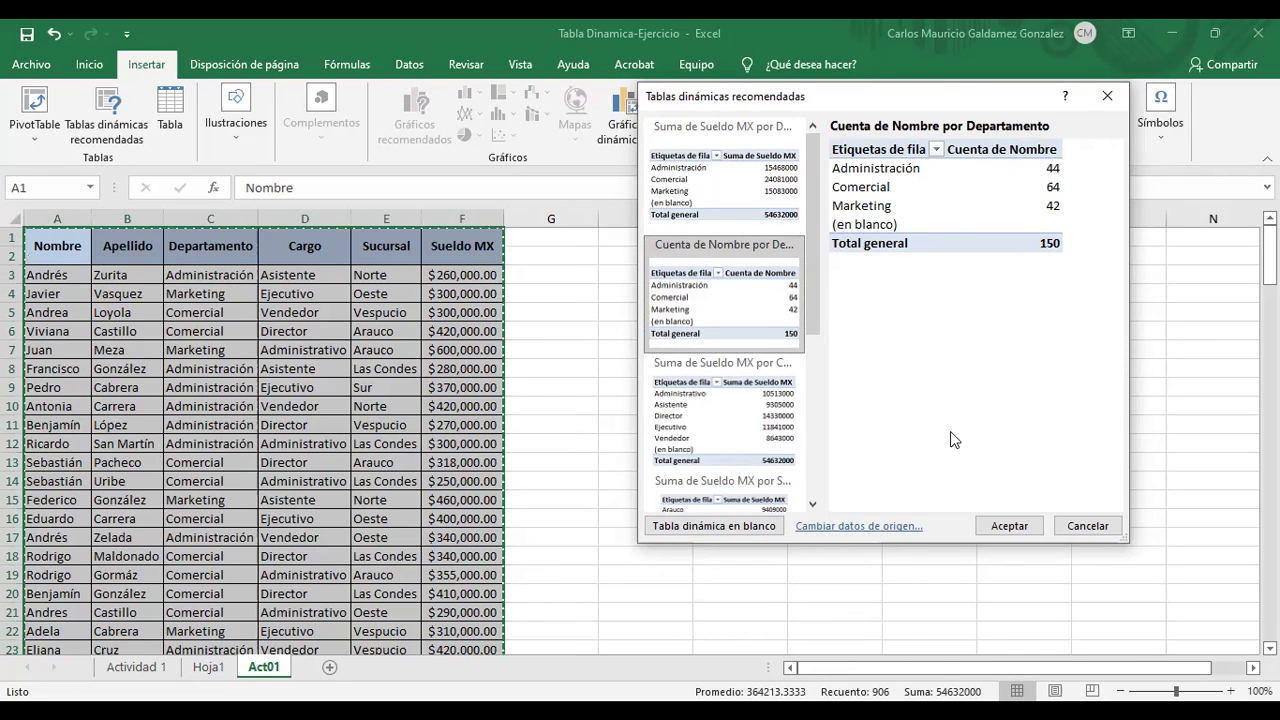
left_click(715, 526)
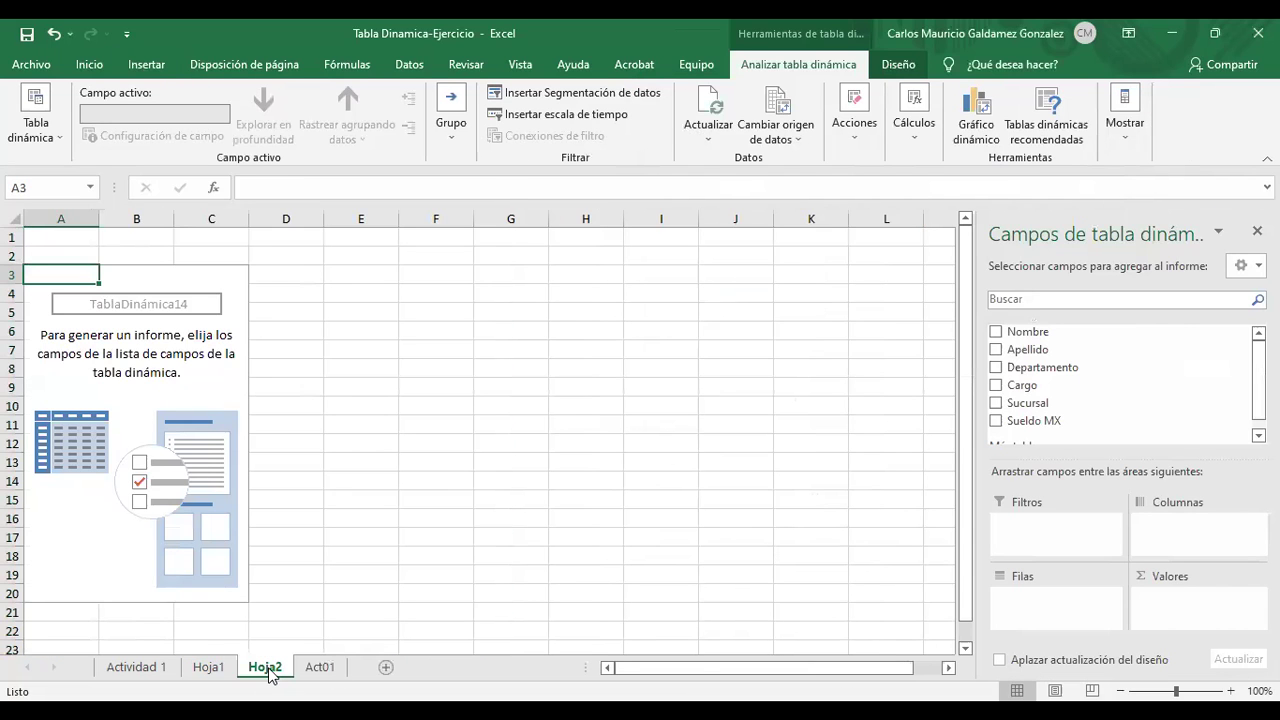
Rename the new pivot table sheet as "TB-Act01" and place it after the Act01 sheet
double_click(268, 668)
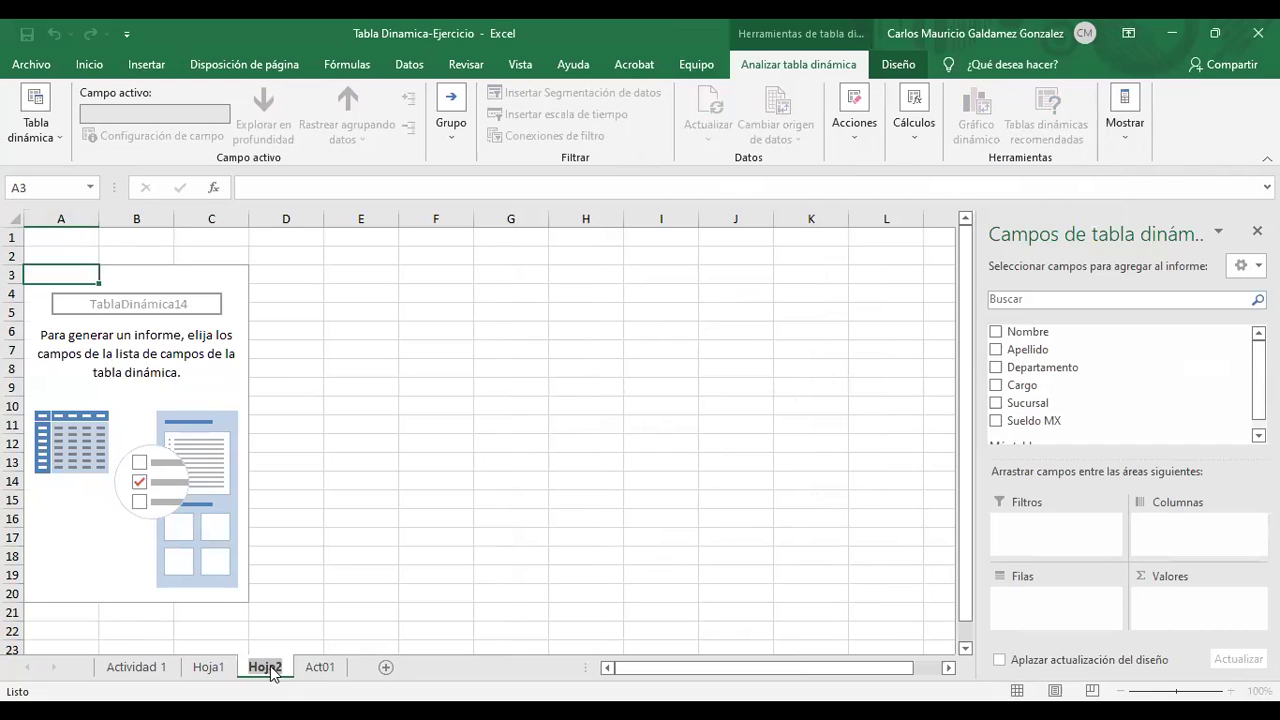
type("TB-ACt")
key("BackSpace")
type("t01")
key("Return")
mouse_move(275, 672)
left_mouse_down()
mouse_move(371, 672)
mouse_move(266, 673)
left_mouse_up()
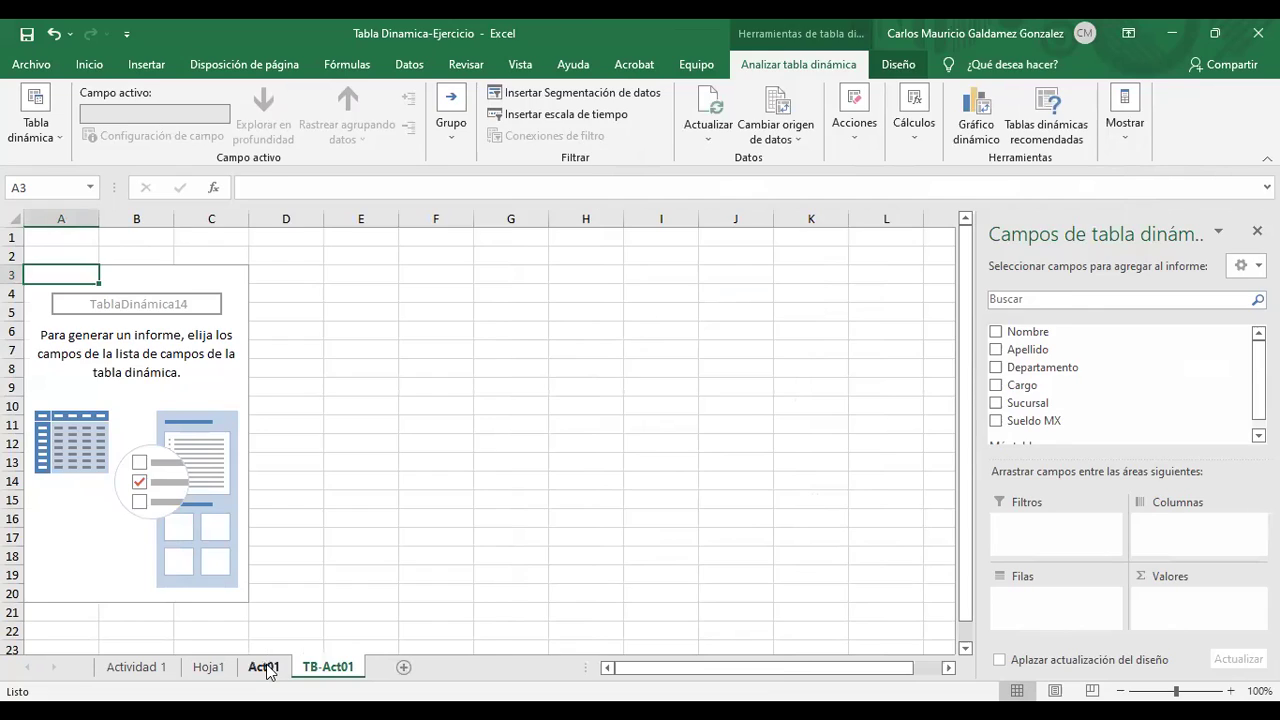
Review the source data on Act01 and the Tabla dinámica 1 requirement on Actividad 1, and return to TB-Act01
left_click(264, 673)
left_click(330, 670)
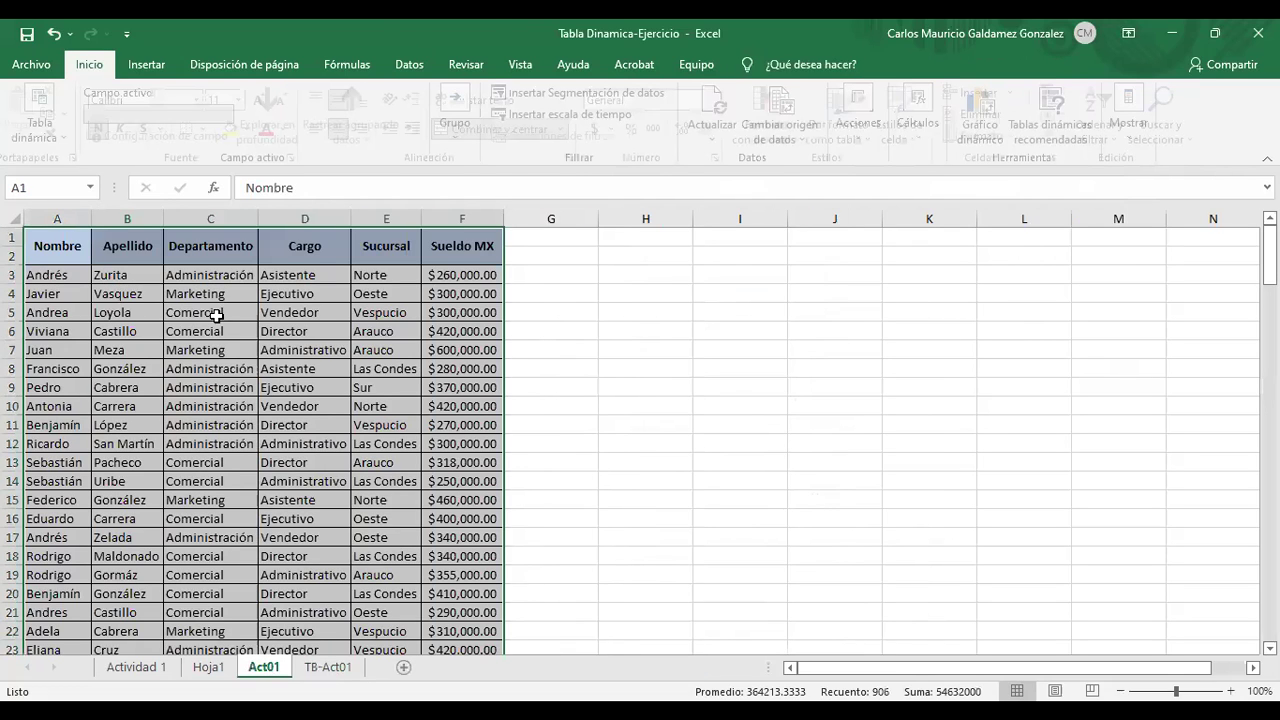
left_click(241, 277)
left_click(54, 267)
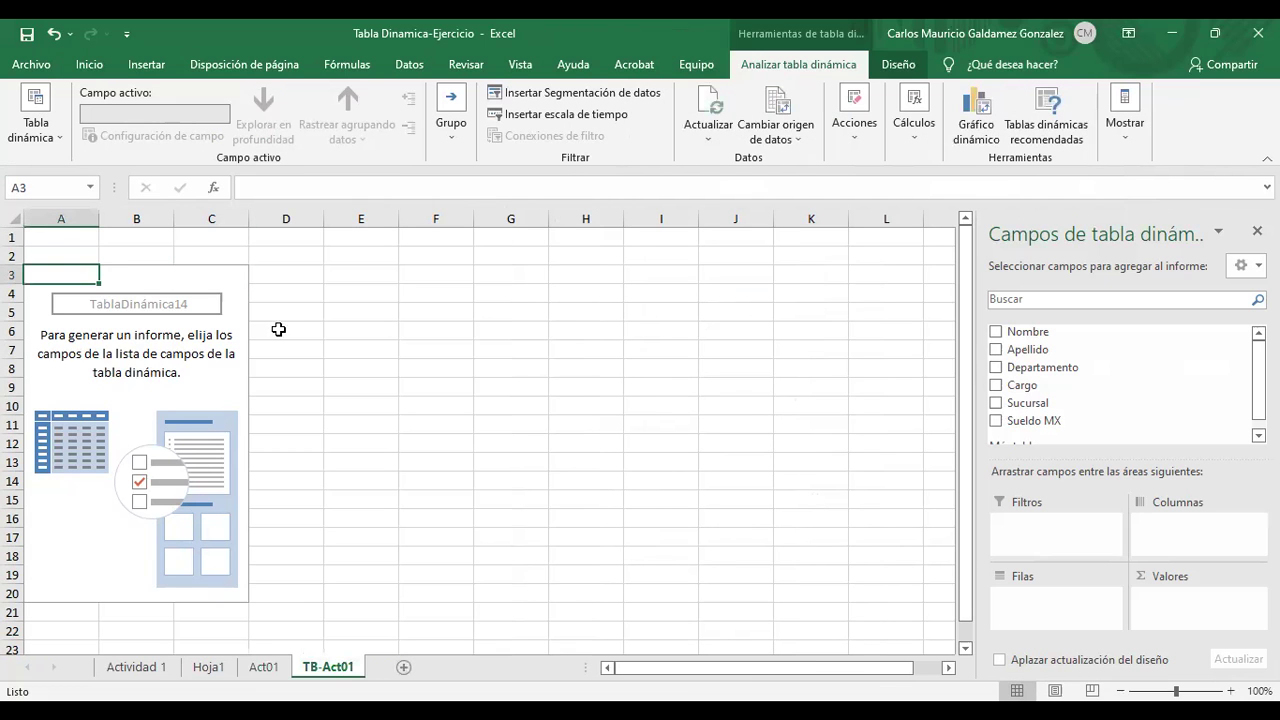
left_click(137, 667)
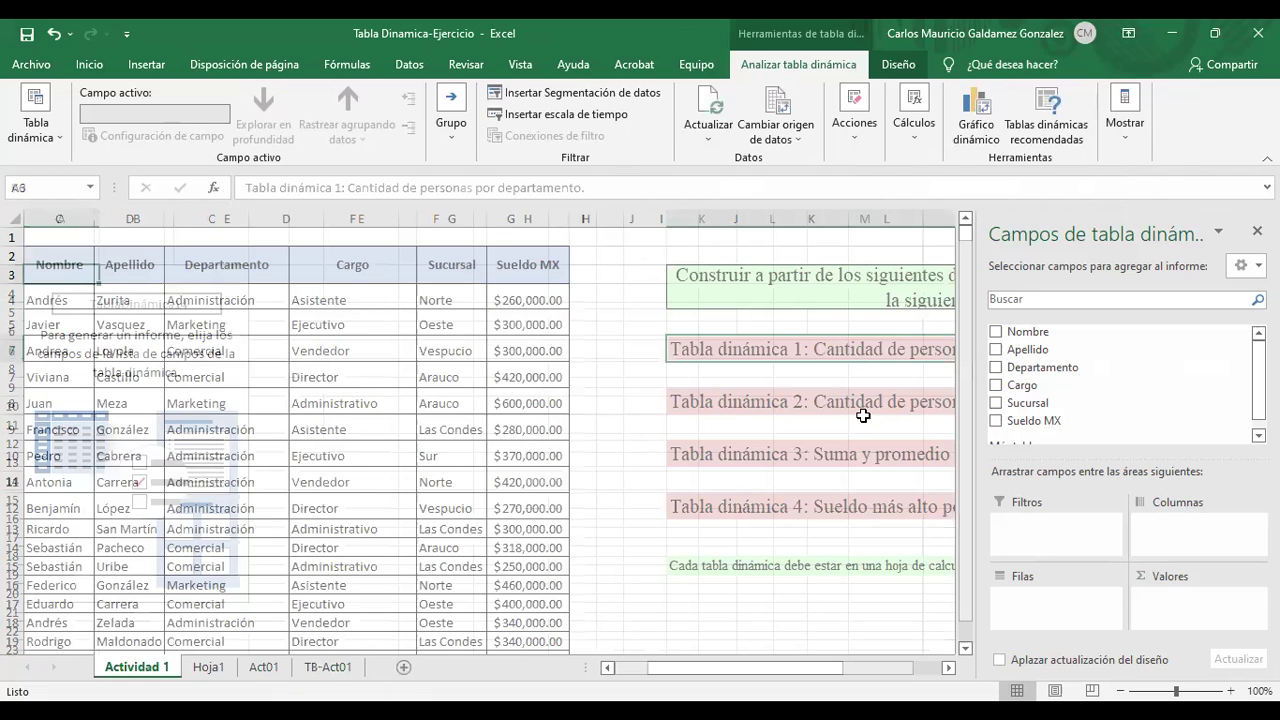
left_click(332, 670)
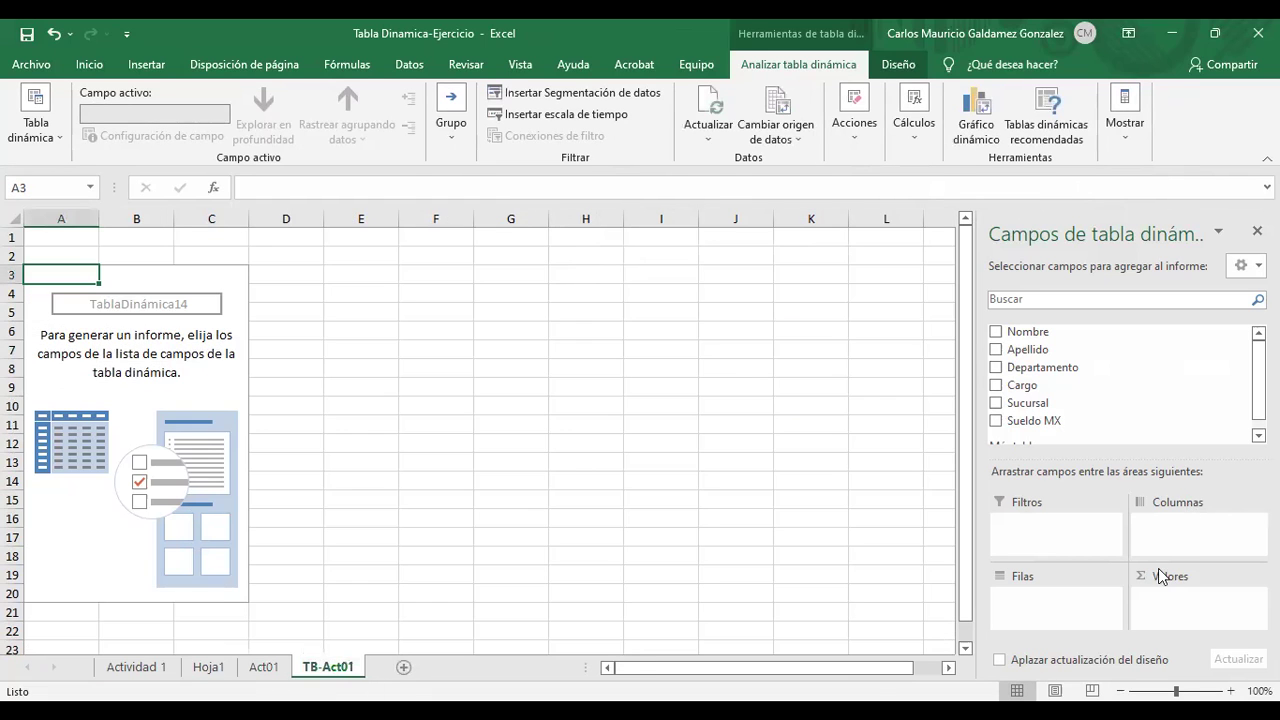
Add the Departamento field to the pivot table's rows, and try Nombre as a second row field before removing it
left_click(997, 366)
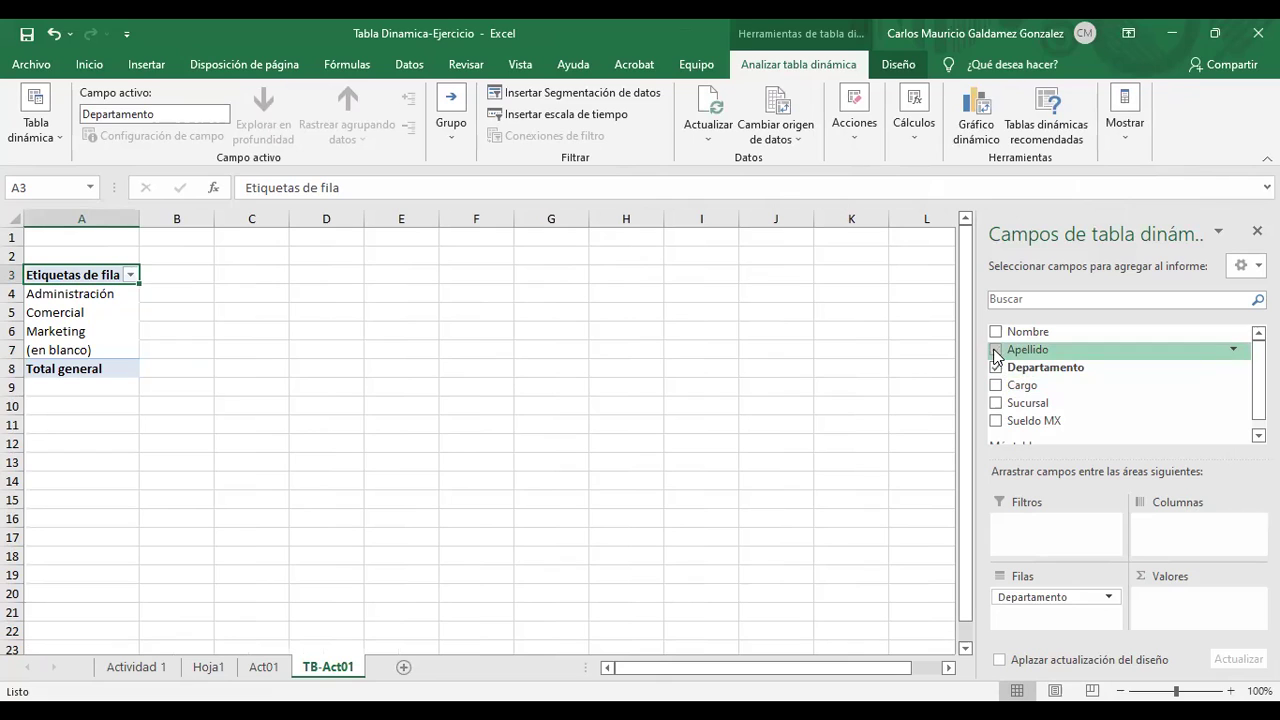
left_click(996, 333)
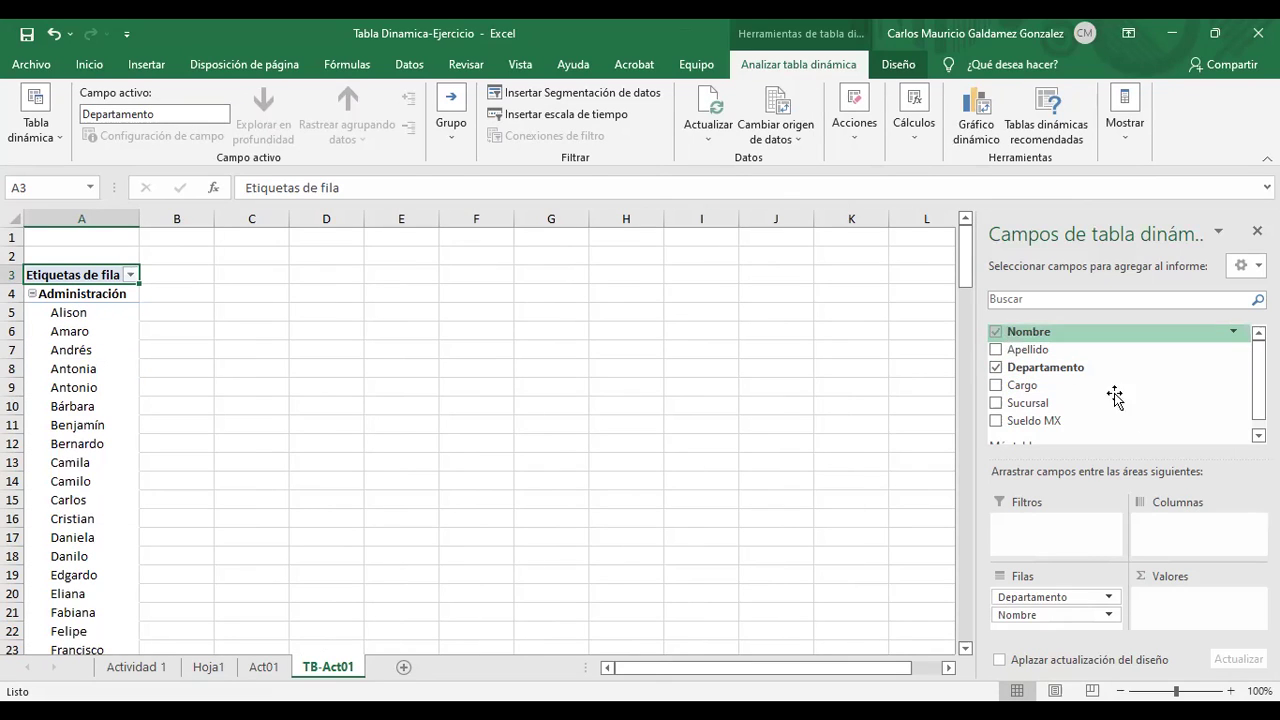
left_click_drag(1030, 614, 1087, 392)
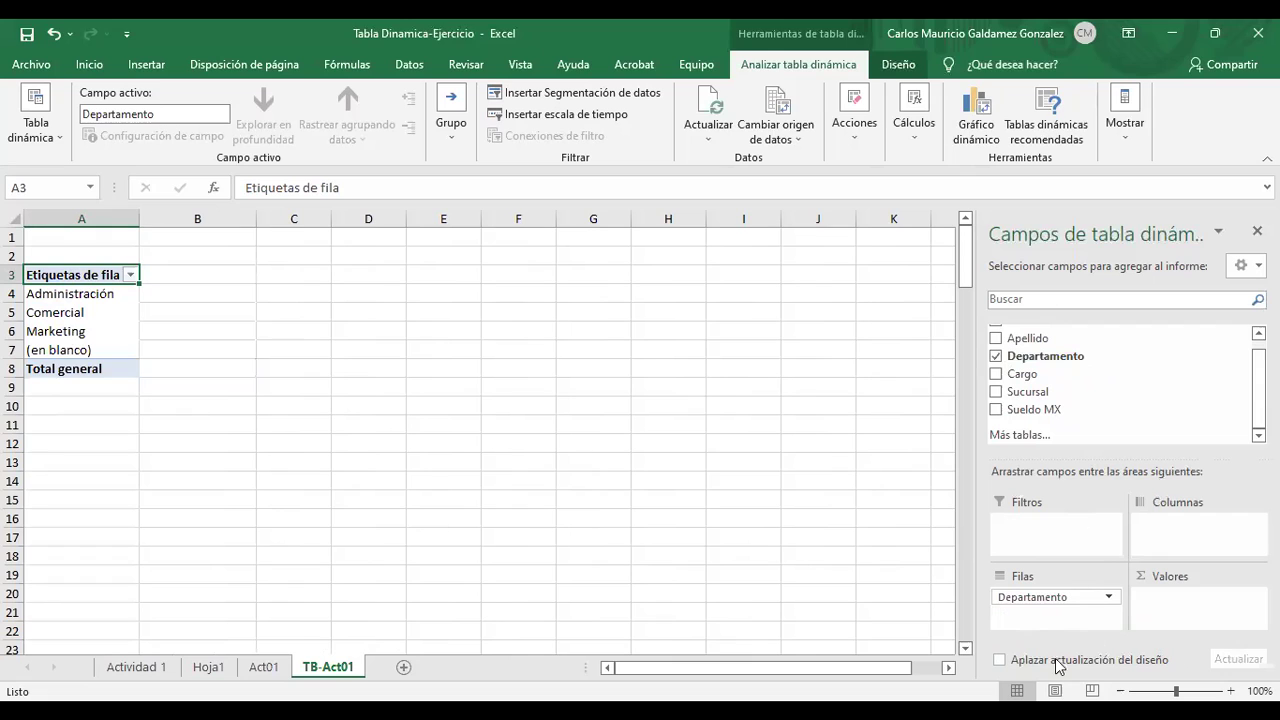
scroll(1062, 392, "up", 1)
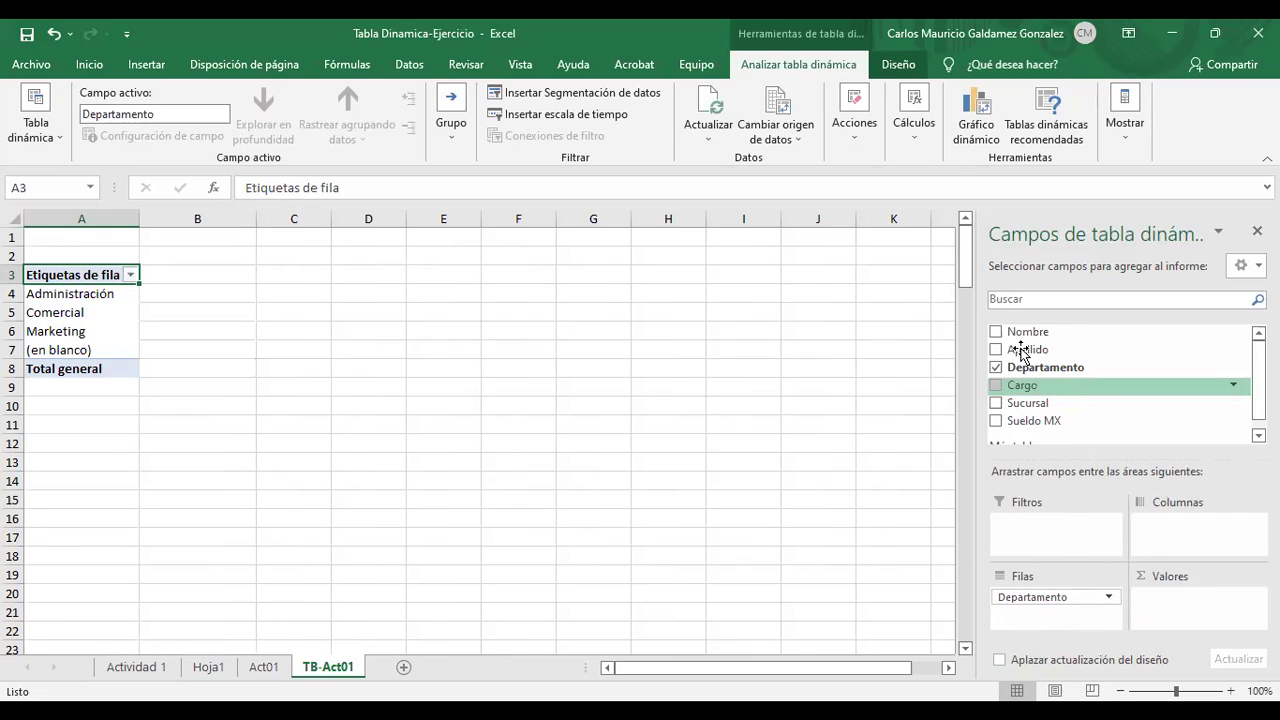
Add the Nombre field to the rows below Departamento and review the names listed under each department
left_click(996, 334)
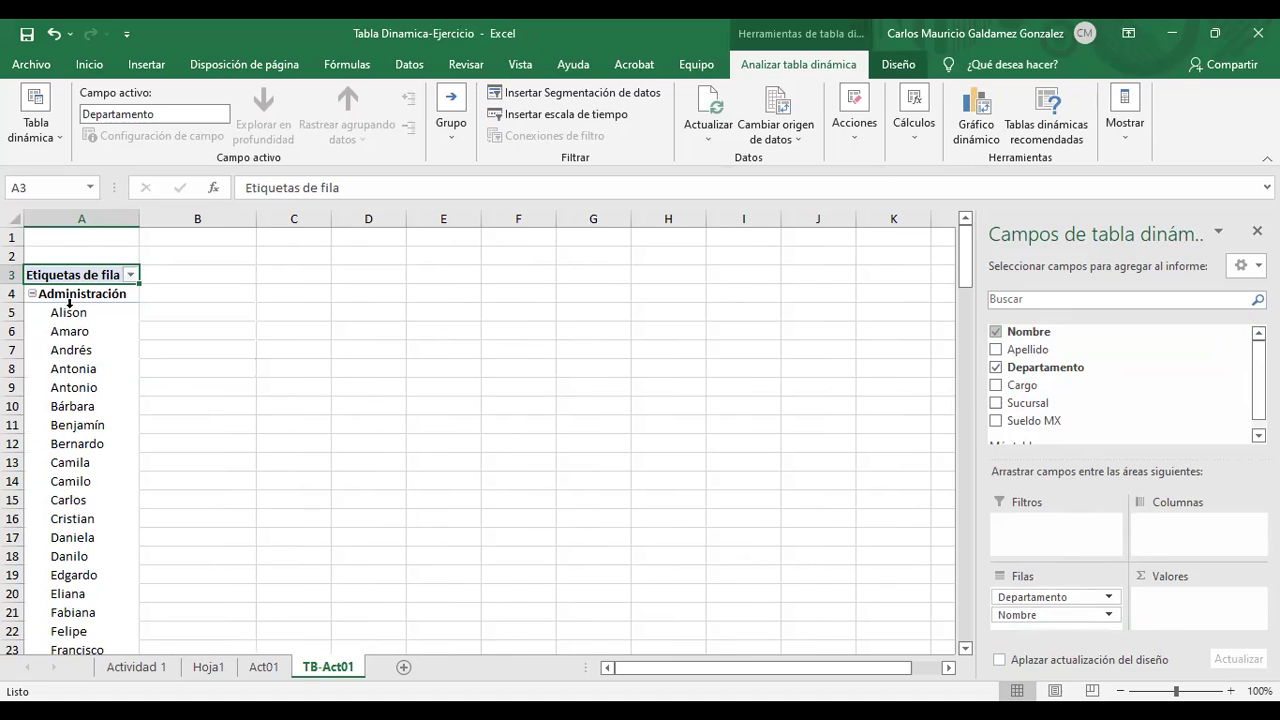
scroll(77, 352, "down", 1)
scroll(77, 352, "down", 12)
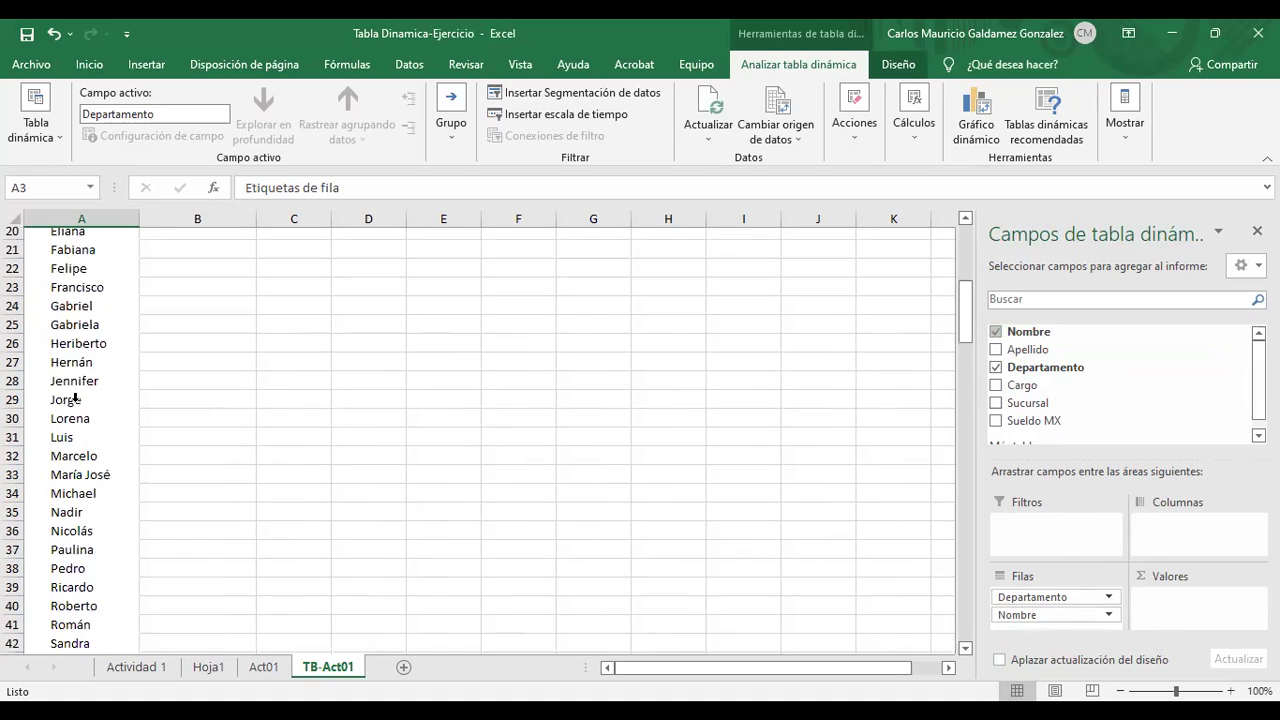
scroll(95, 442, "up", 13)
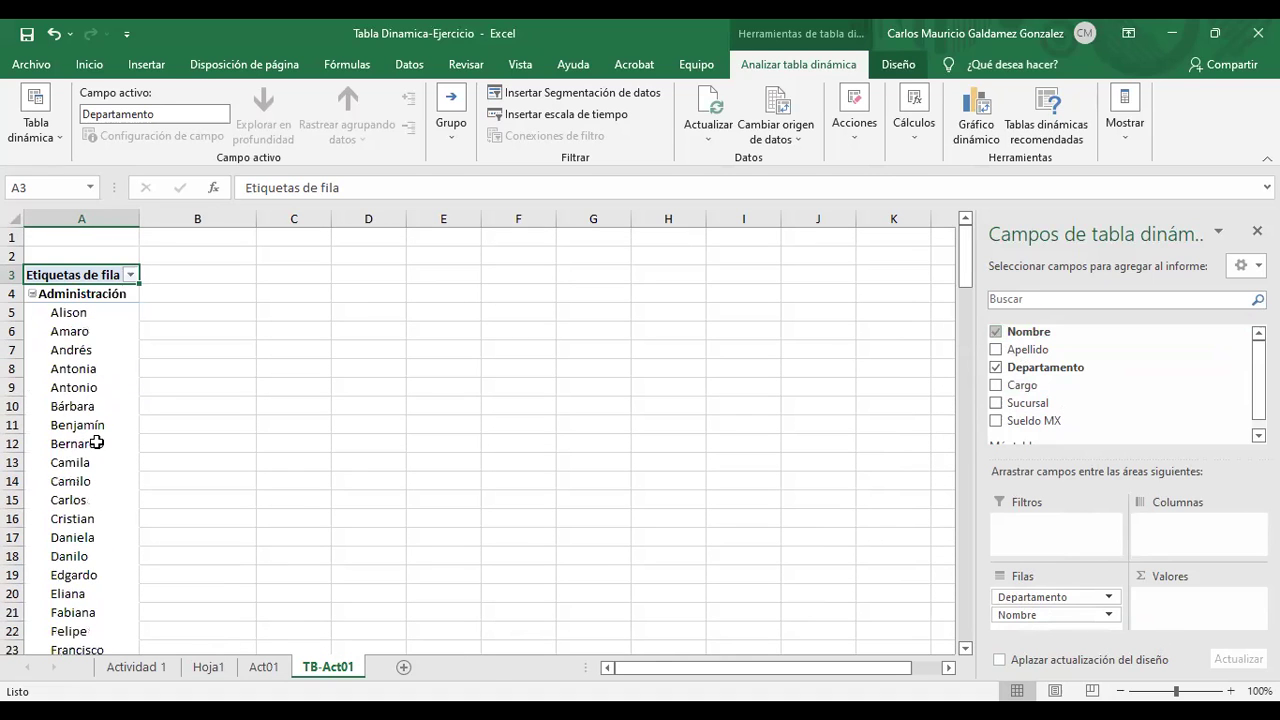
left_click(31, 293)
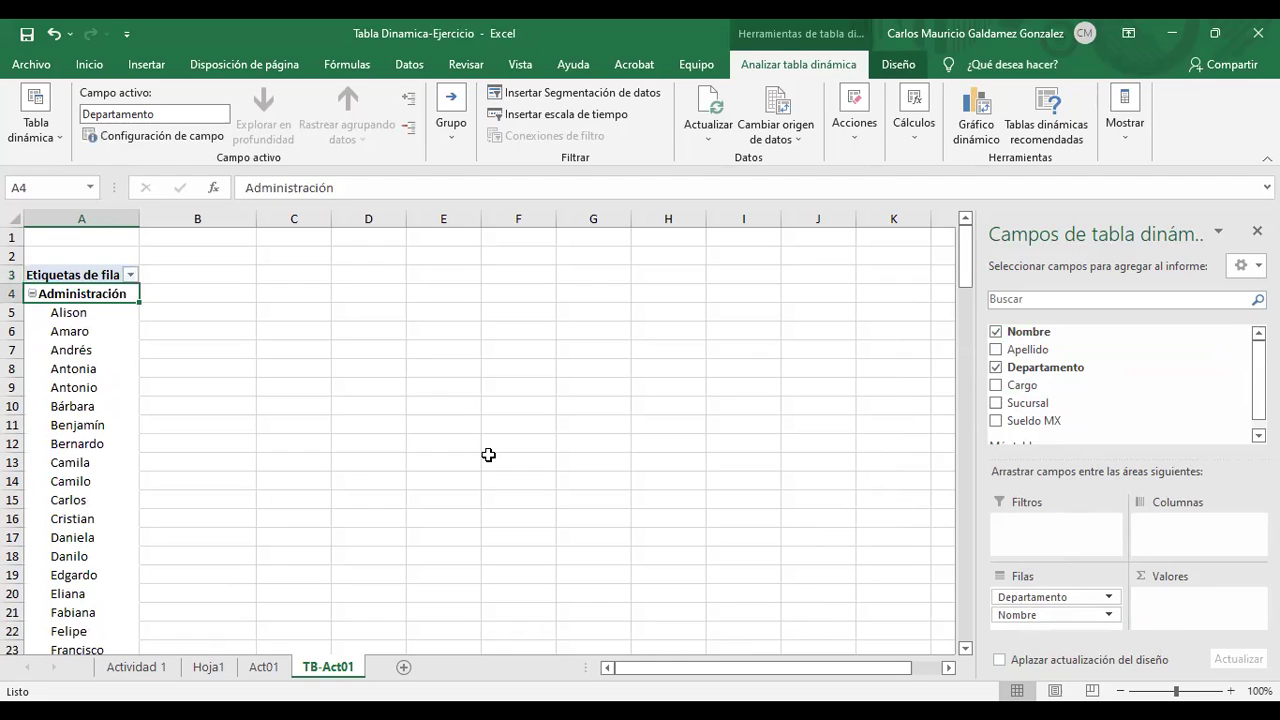
Try the Nombre field as pivot table columns, and move it to the values as a count of names per department
left_click_drag(1030, 614, 1165, 530)
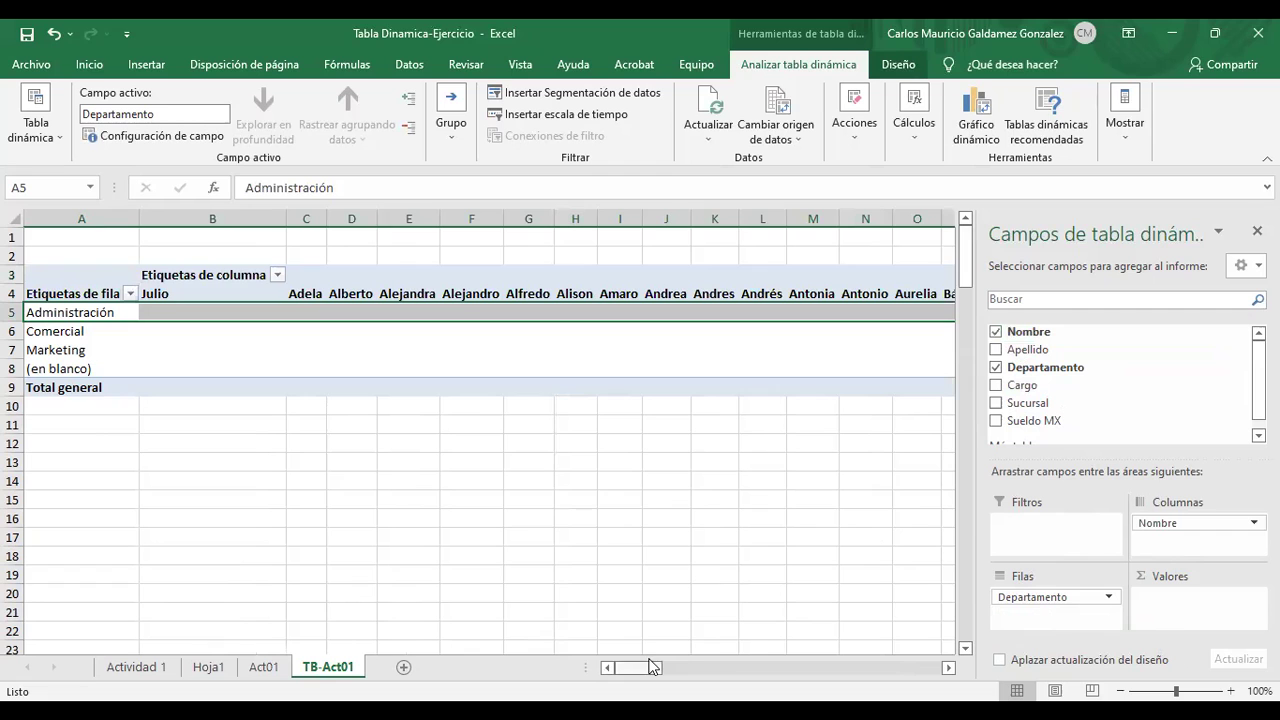
left_click_drag(630, 668, 563, 676)
left_click_drag(1157, 523, 1182, 600)
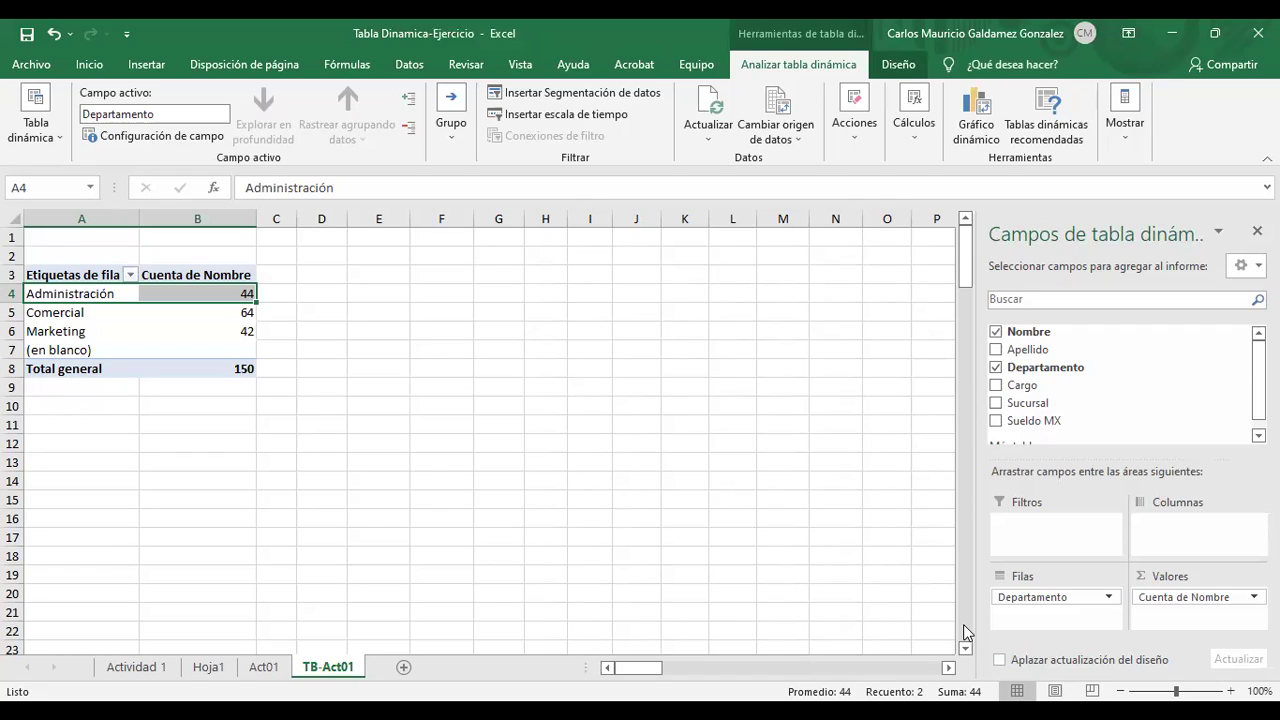
Compare the Administración row and its count in the pivot table with the employee data on Act01
left_click(173, 291)
left_click(88, 293)
left_click(175, 290)
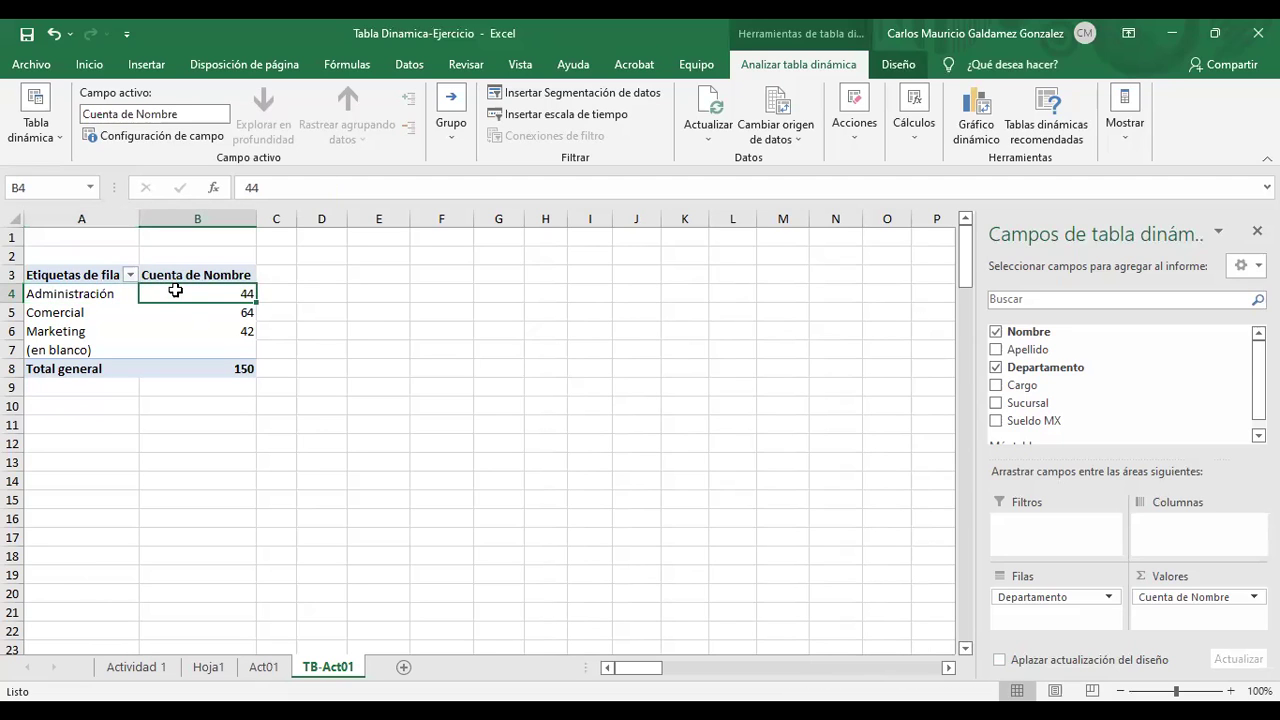
left_click(266, 667)
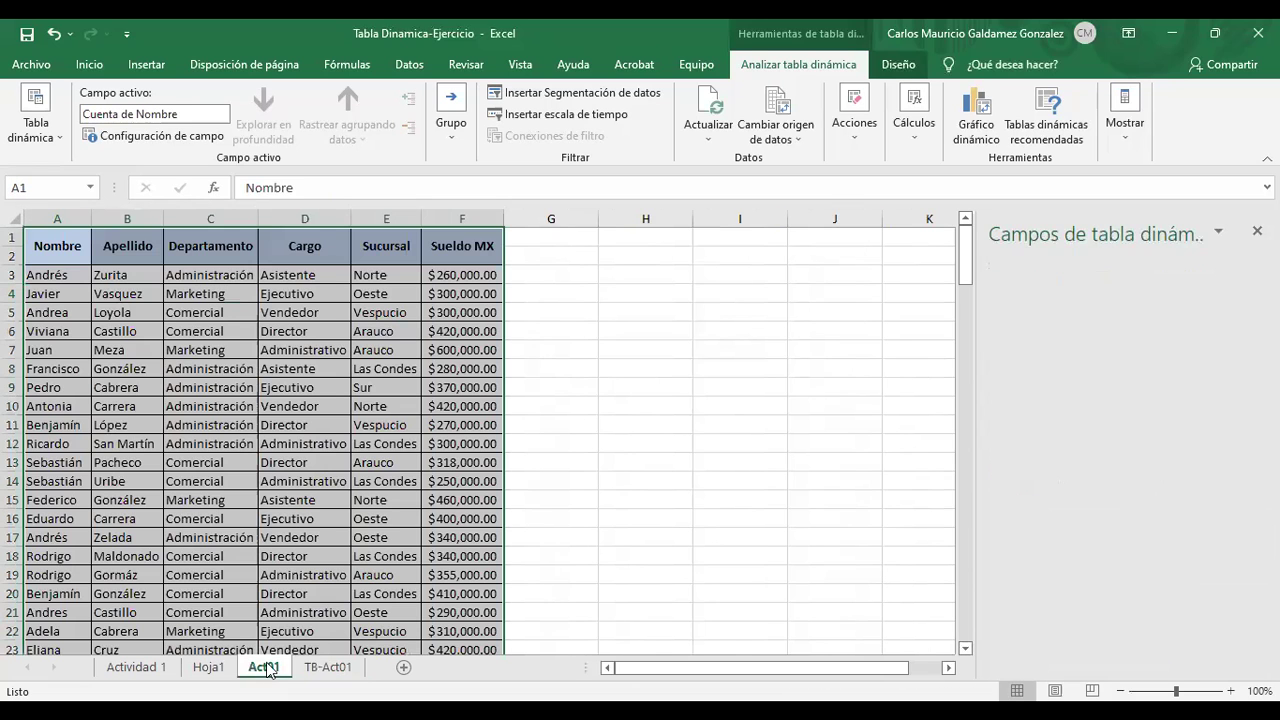
left_click(318, 667)
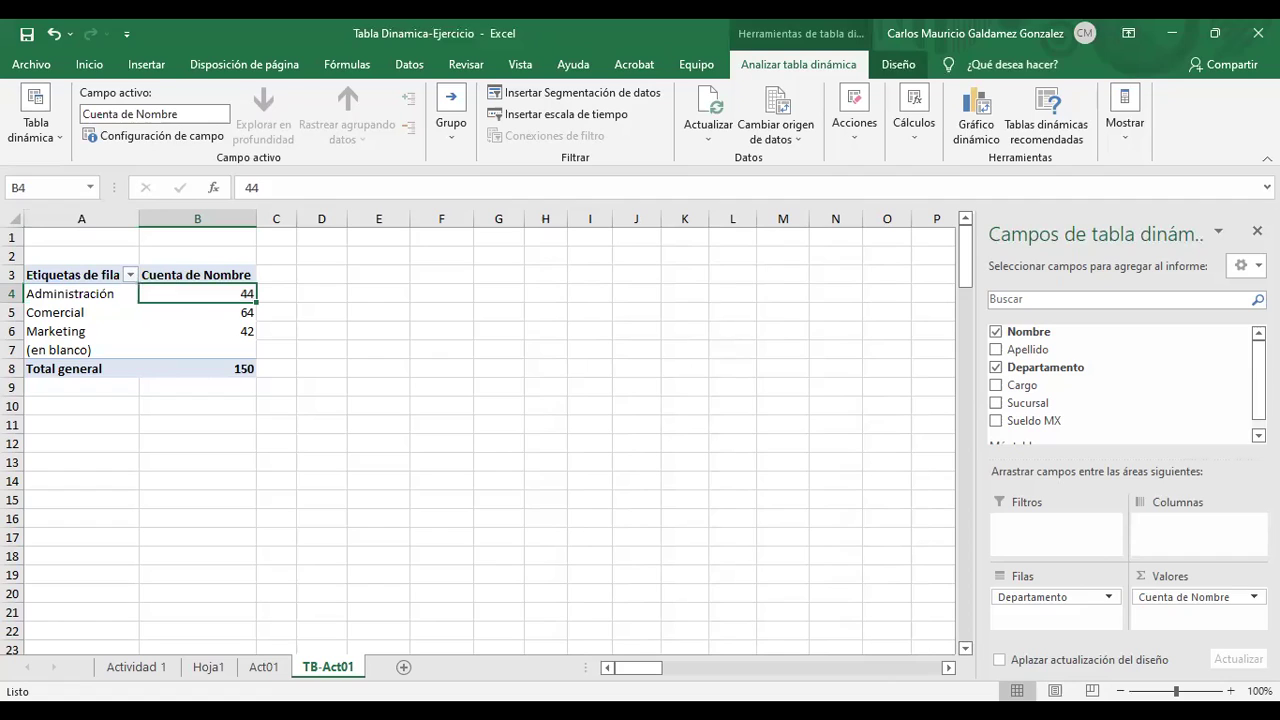
left_click(69, 295)
left_click(172, 292)
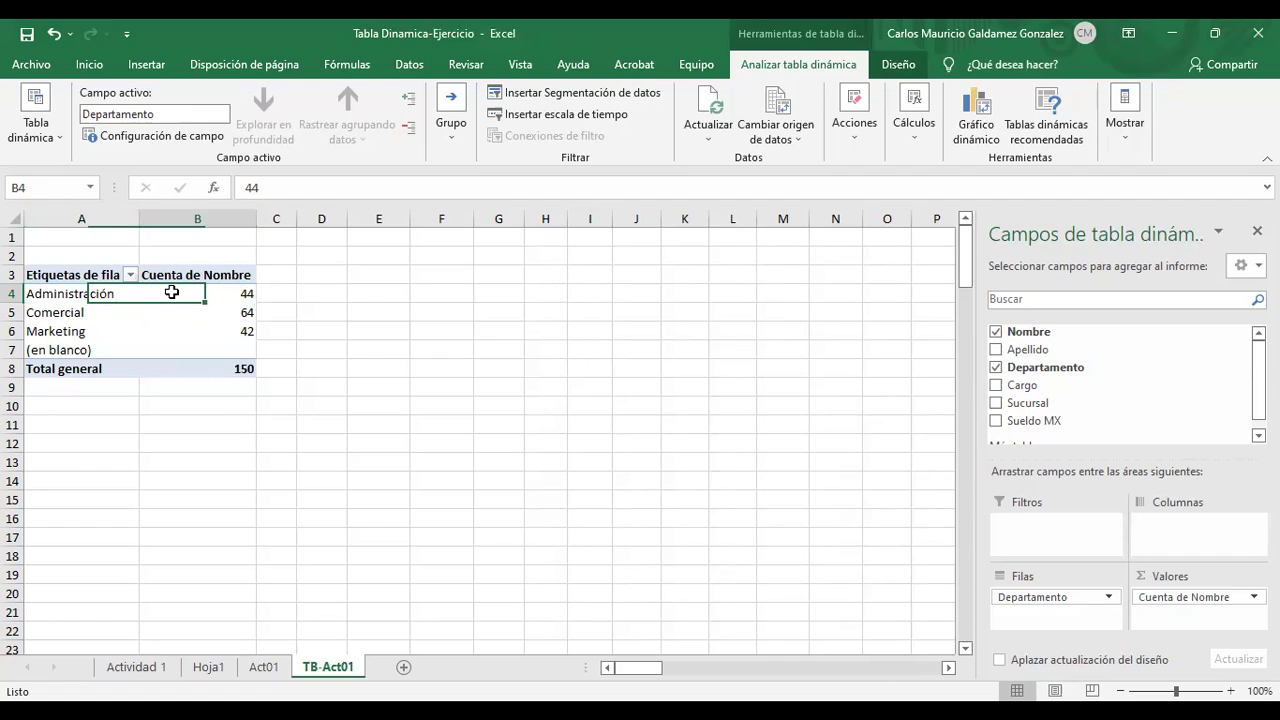
Turn on filters for the employee table's header row, Nombre to Sueldo MX, on the Act01 sheet
left_click(263, 667)
left_click(194, 250)
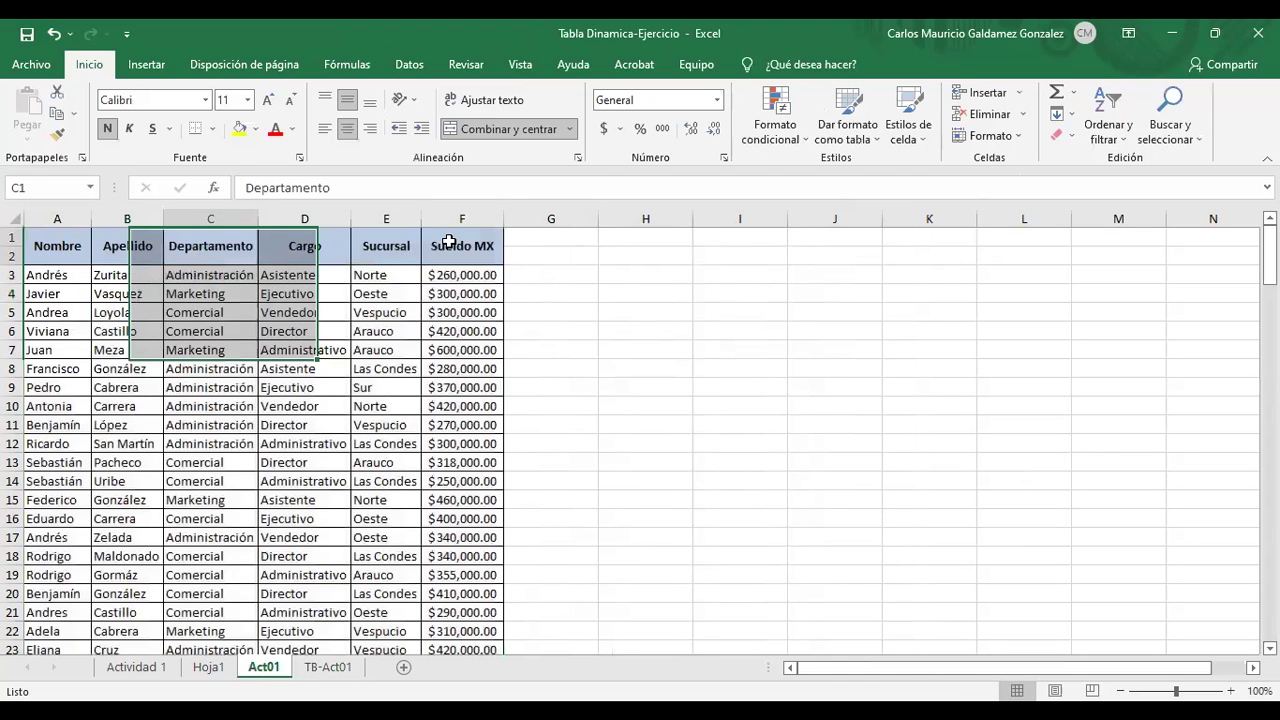
key("ctrl+Home")
key("ctrl+shift+Right")
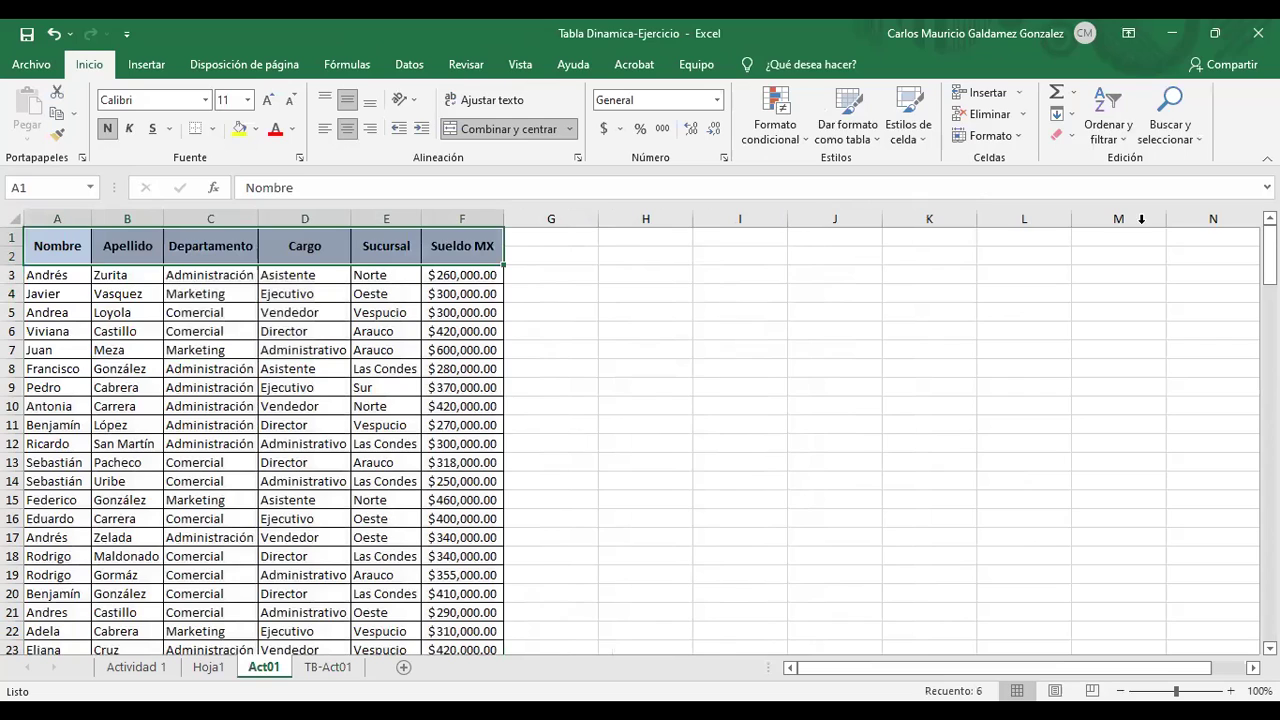
key("ctrl+shift+l")
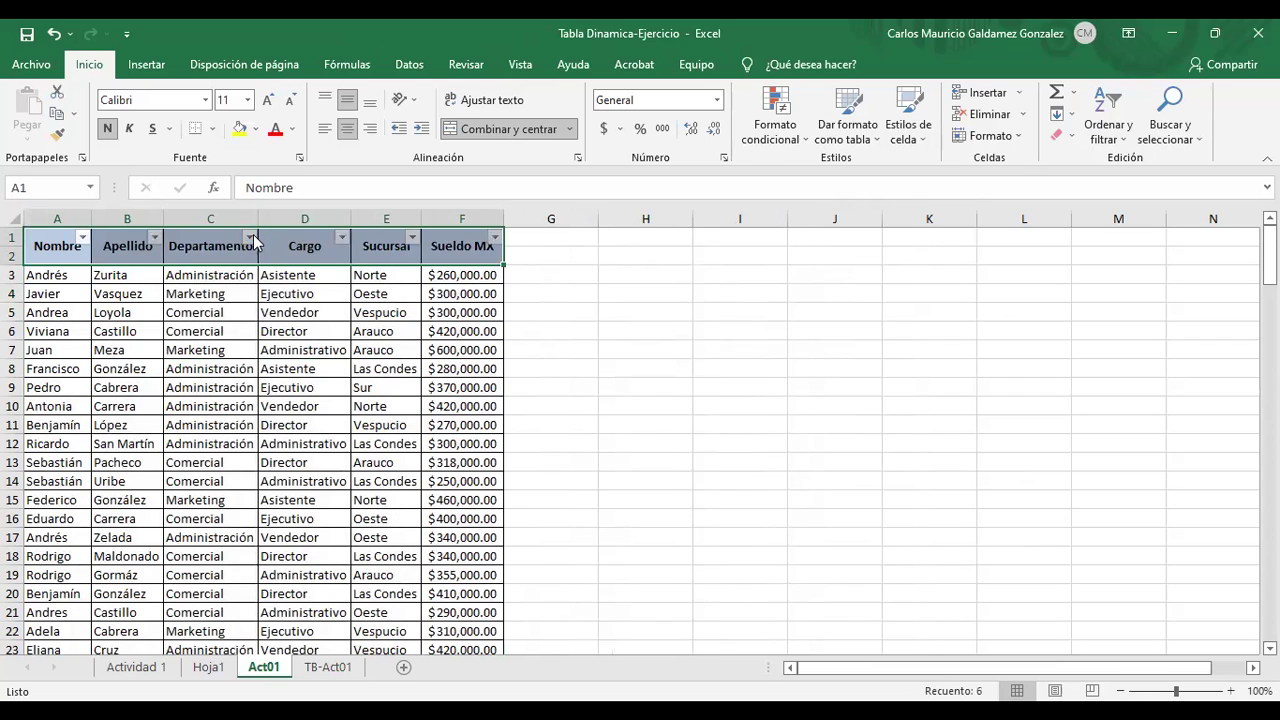
Filter the Departamento column on Act01 to show only Administración
left_click(248, 237)
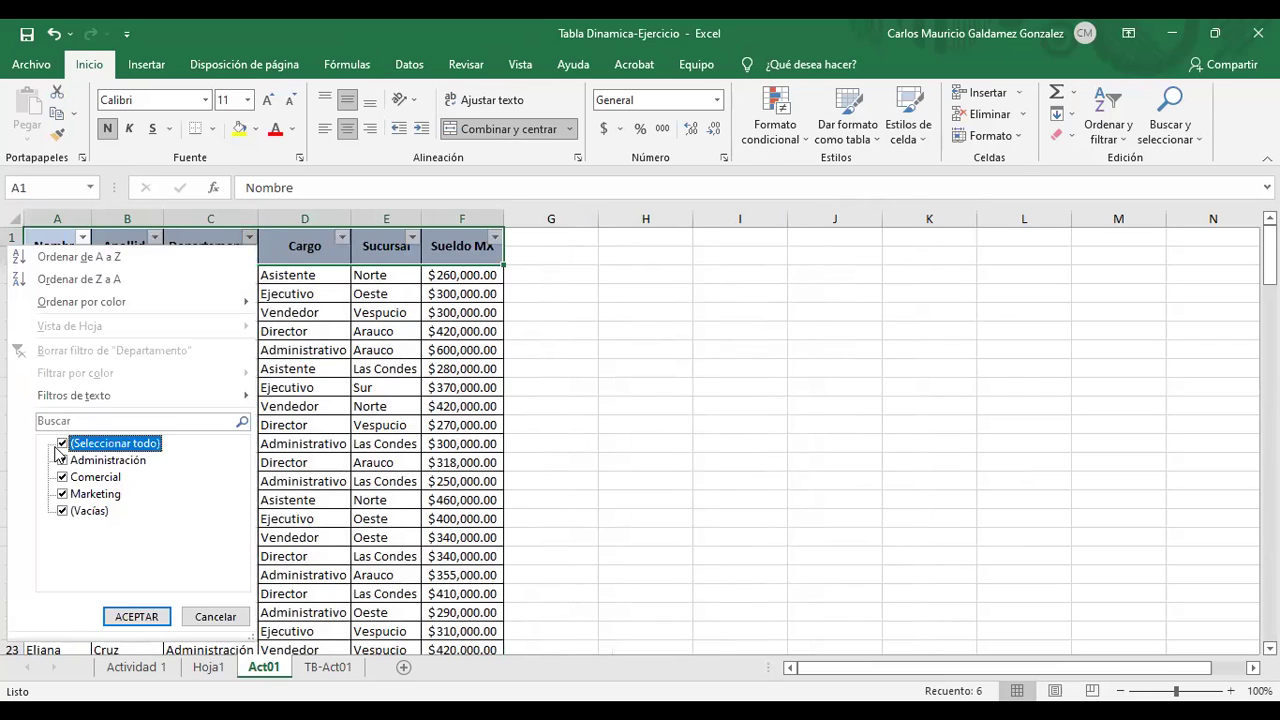
left_click(63, 444)
left_click(62, 460)
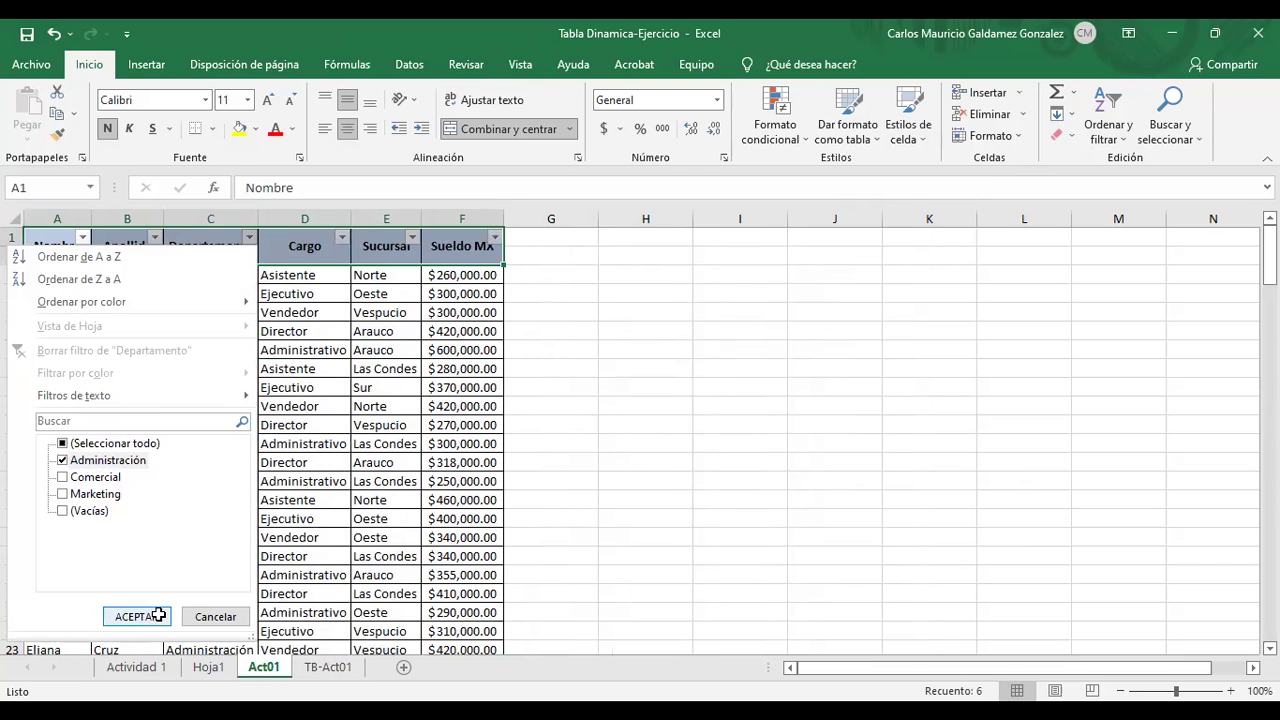
left_click(136, 616)
Count the filtered Administración cells on Act01 and compare the result with the Administración row of the pivot table on TB-Act01
left_click(203, 260)
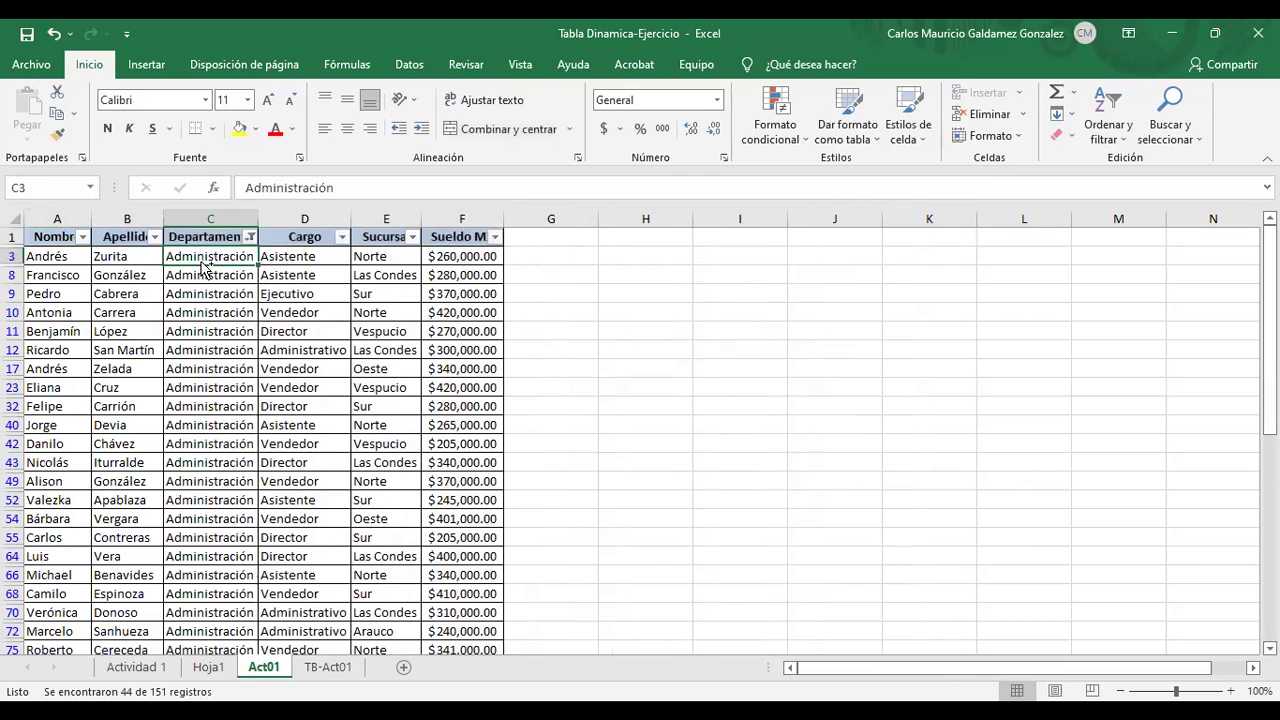
key("ctrl+shift+Down")
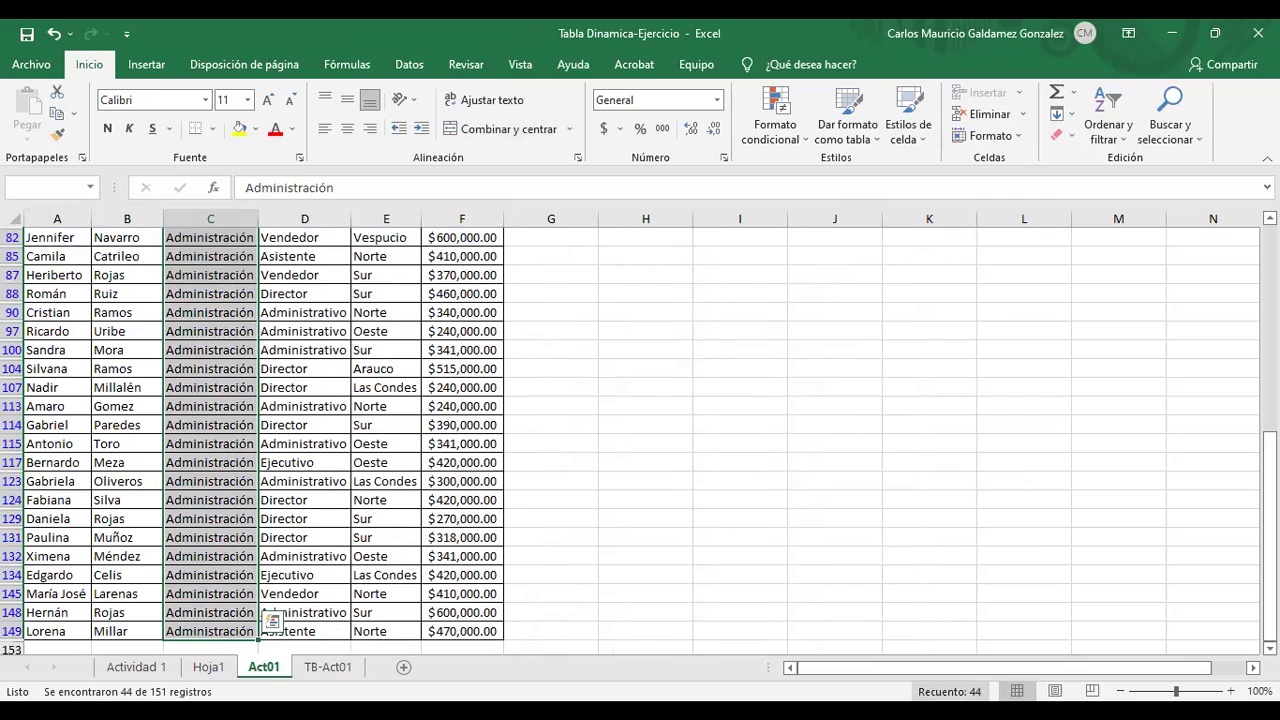
left_click(949, 691)
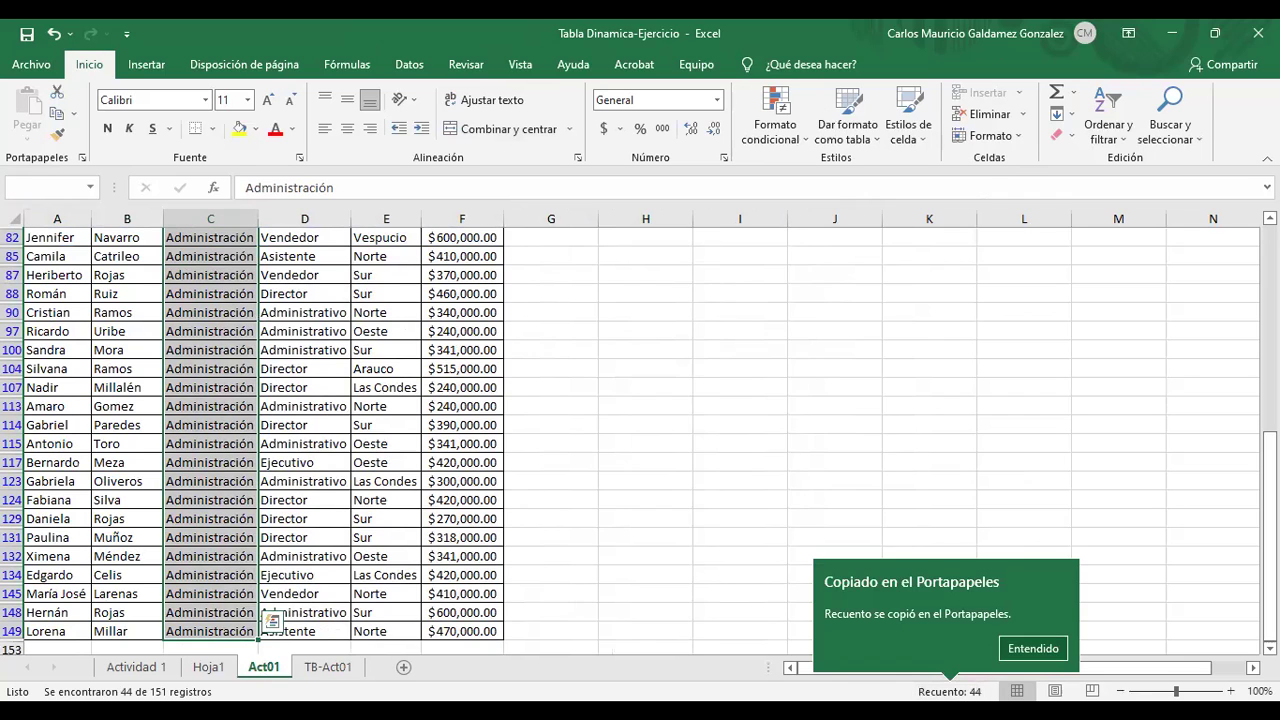
left_click(328, 668)
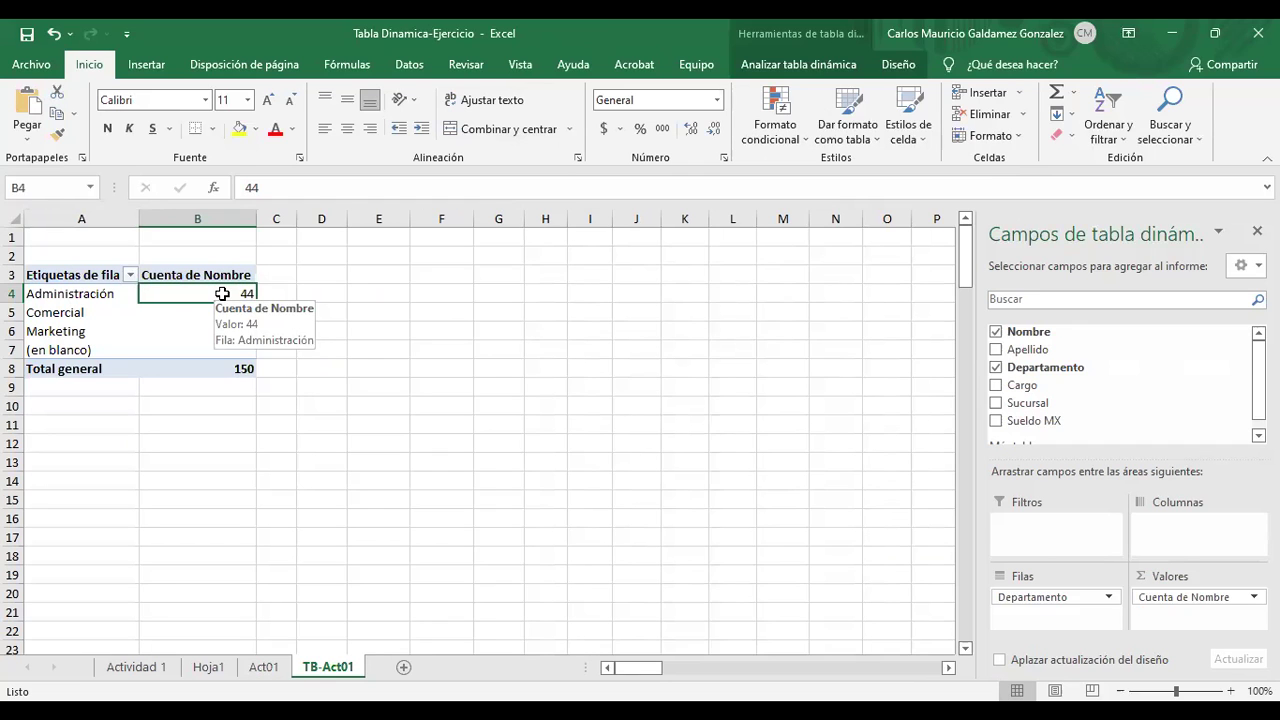
left_click(46, 290)
Check the pivot table requirements on the Actividad 1 sheet against the filtered data on Act01
left_click(135, 667)
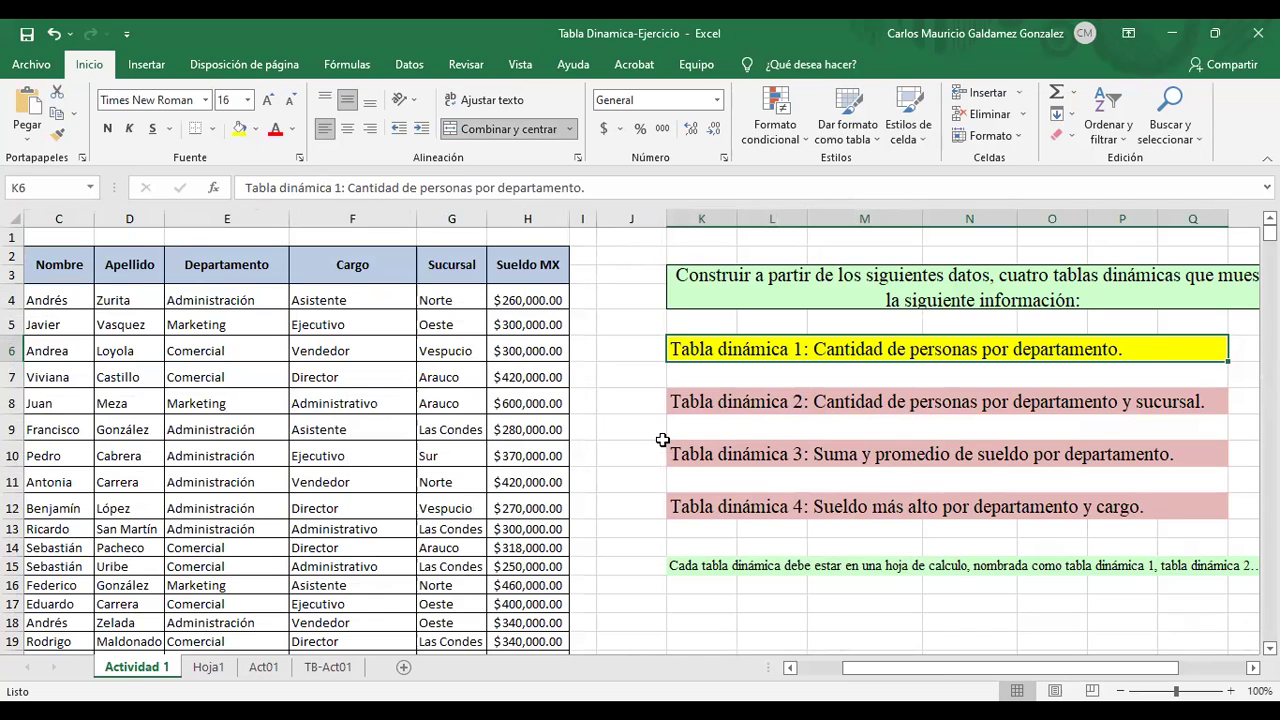
left_click(268, 675)
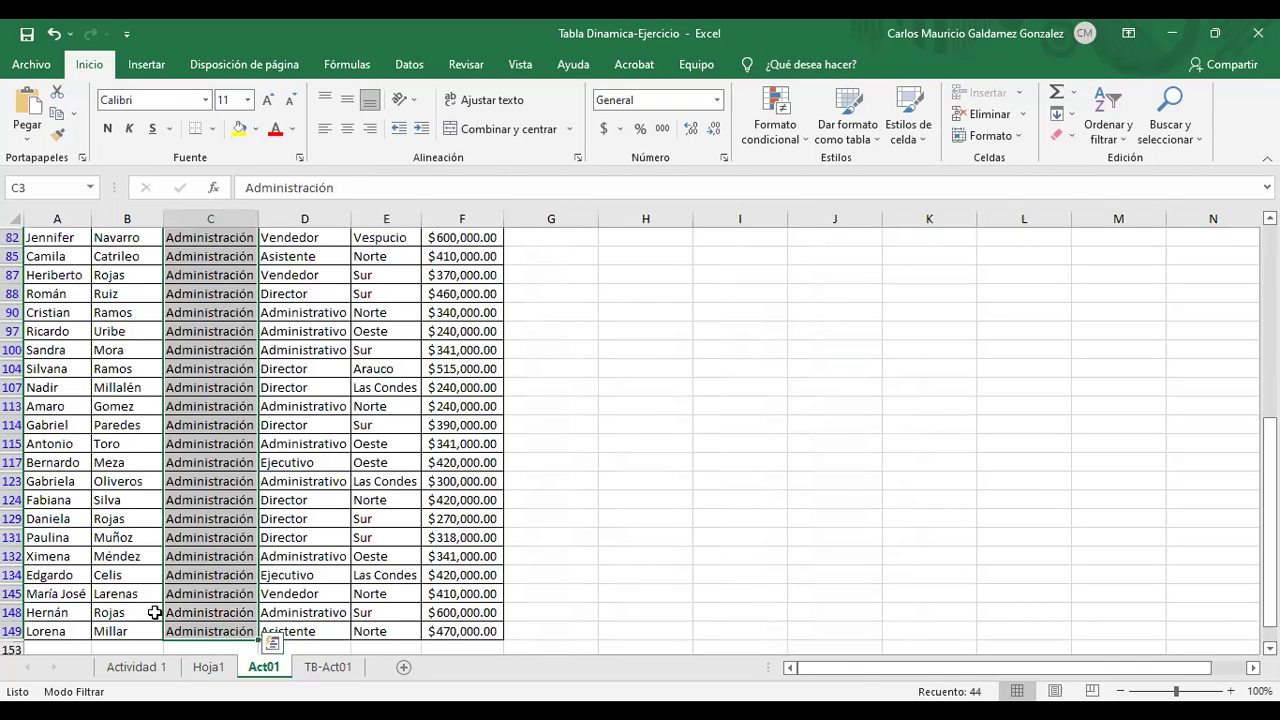
scroll(106, 310, "up", 8)
key("ctrl+Page_Up")
key("ctrl+Page_Up")
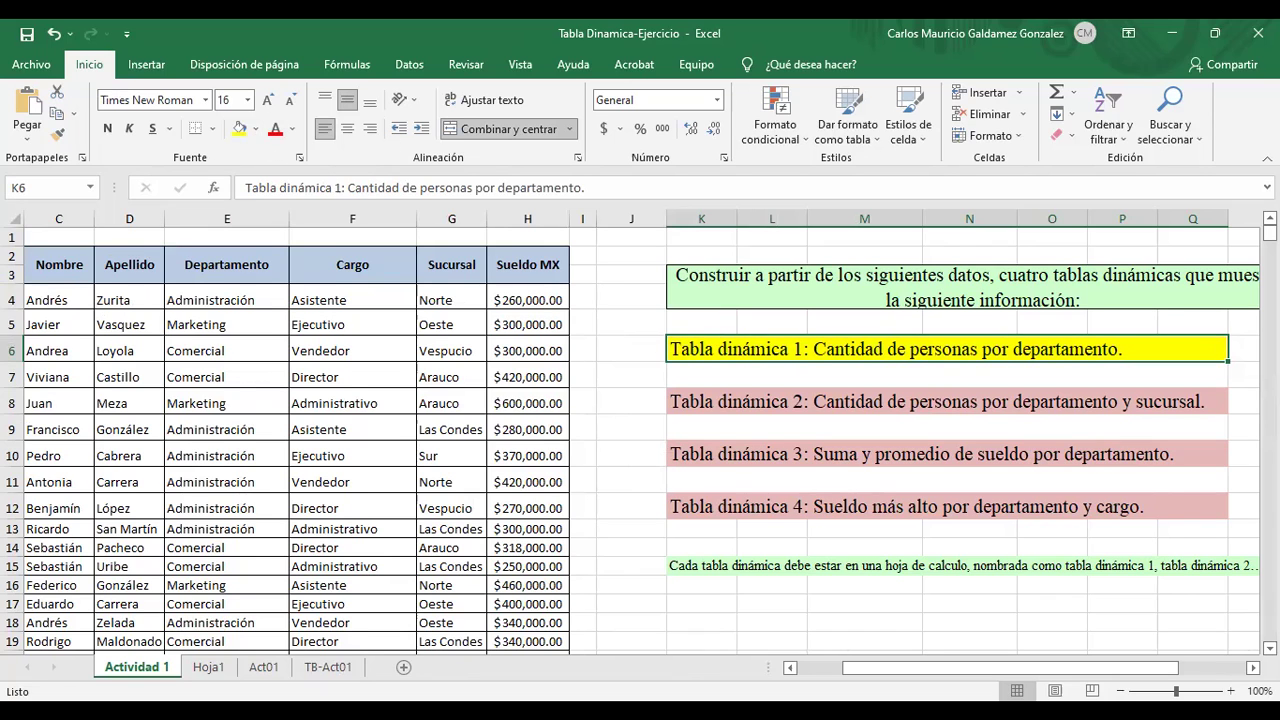
Turn off the filters on the employee table's header row, Nombre to Sueldo MX, on Act01
left_click(262, 678)
left_click_drag(37, 238, 455, 237)
left_click(1092, 132)
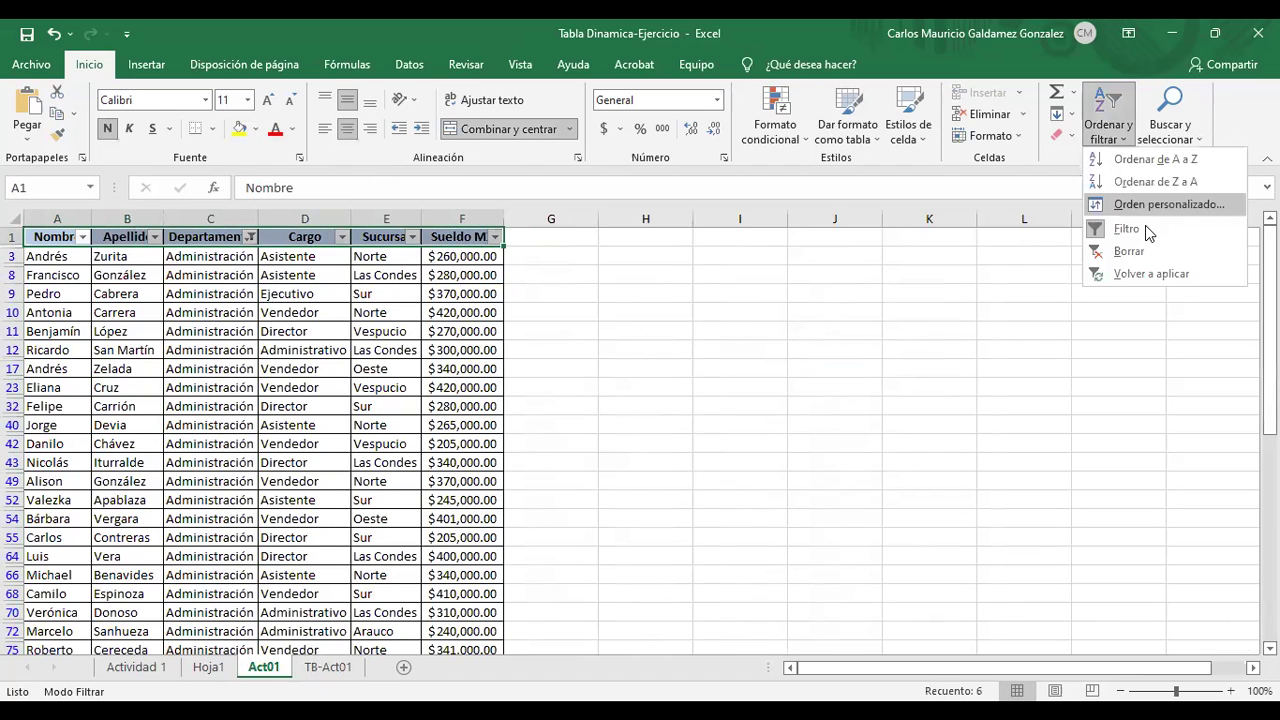
left_click(1145, 228)
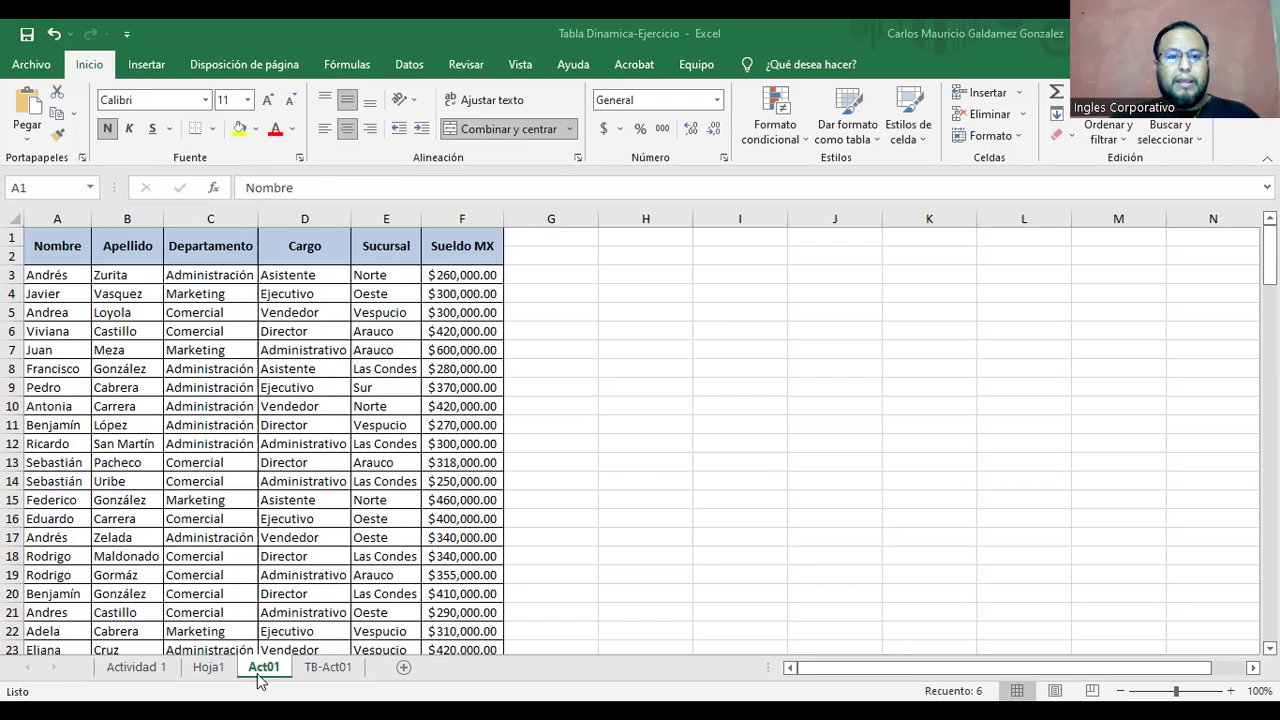
Add a new worksheet after Act01 and name it Act02
left_click(321, 668)
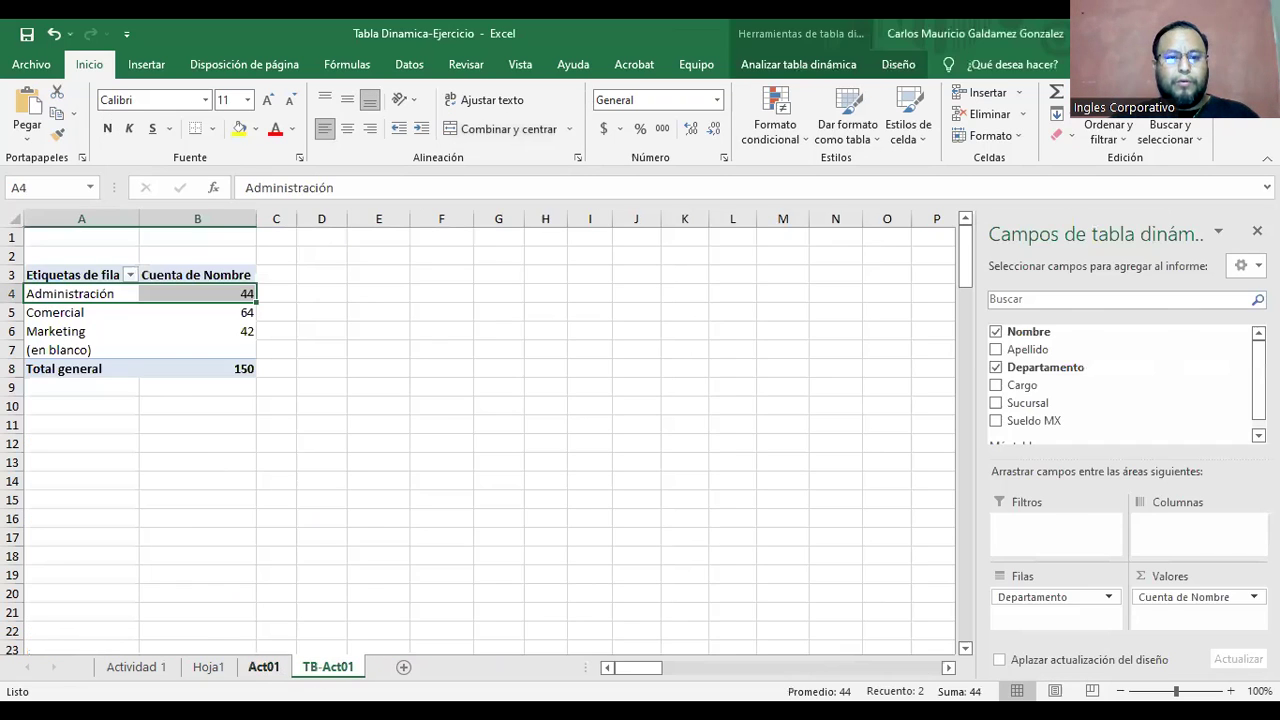
left_click(278, 670)
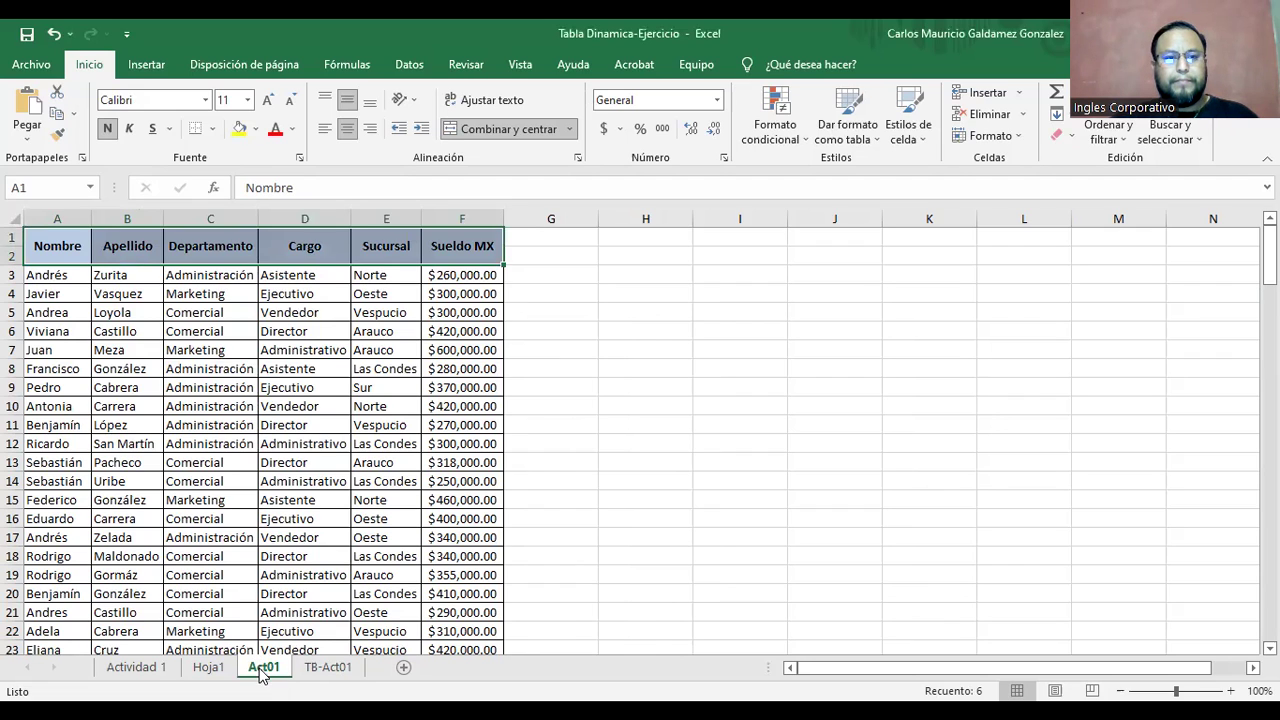
left_click(406, 668)
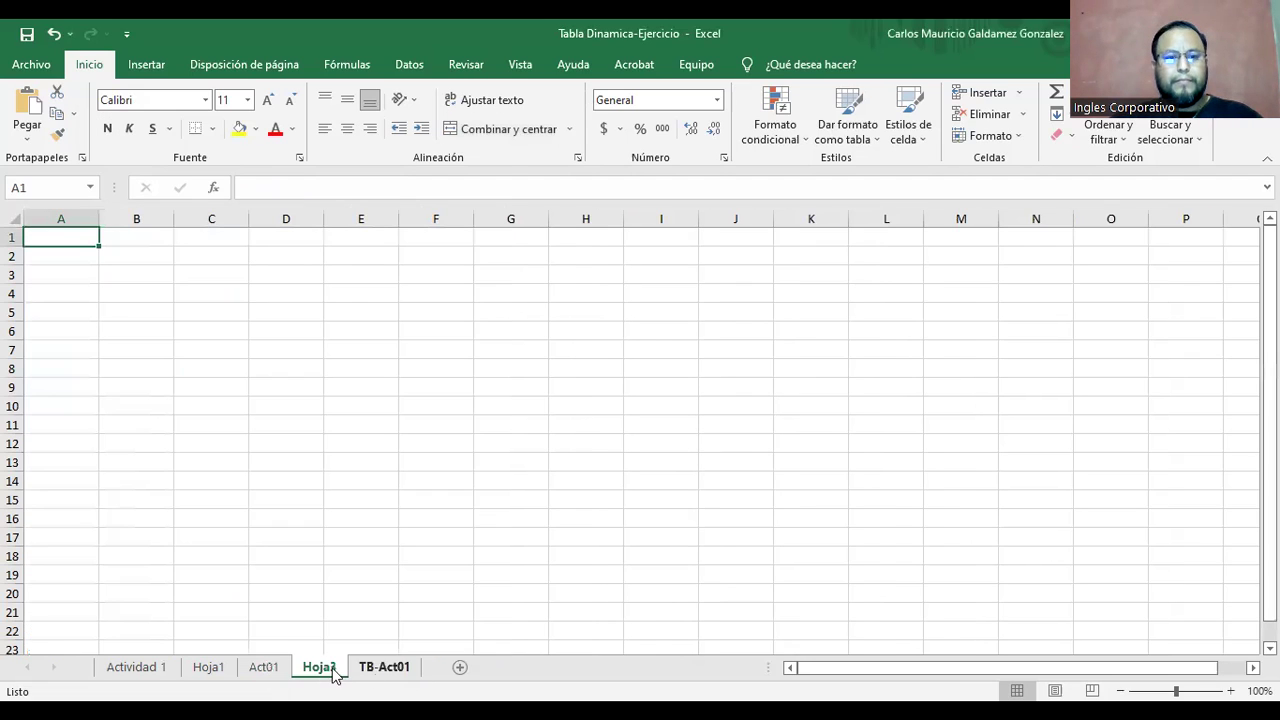
double_click(320, 668)
type("Act02")
key("Return")
Copy the entire contents of Act01 into Act02 and place the Act02 sheet after TB-Act01
left_click(262, 670)
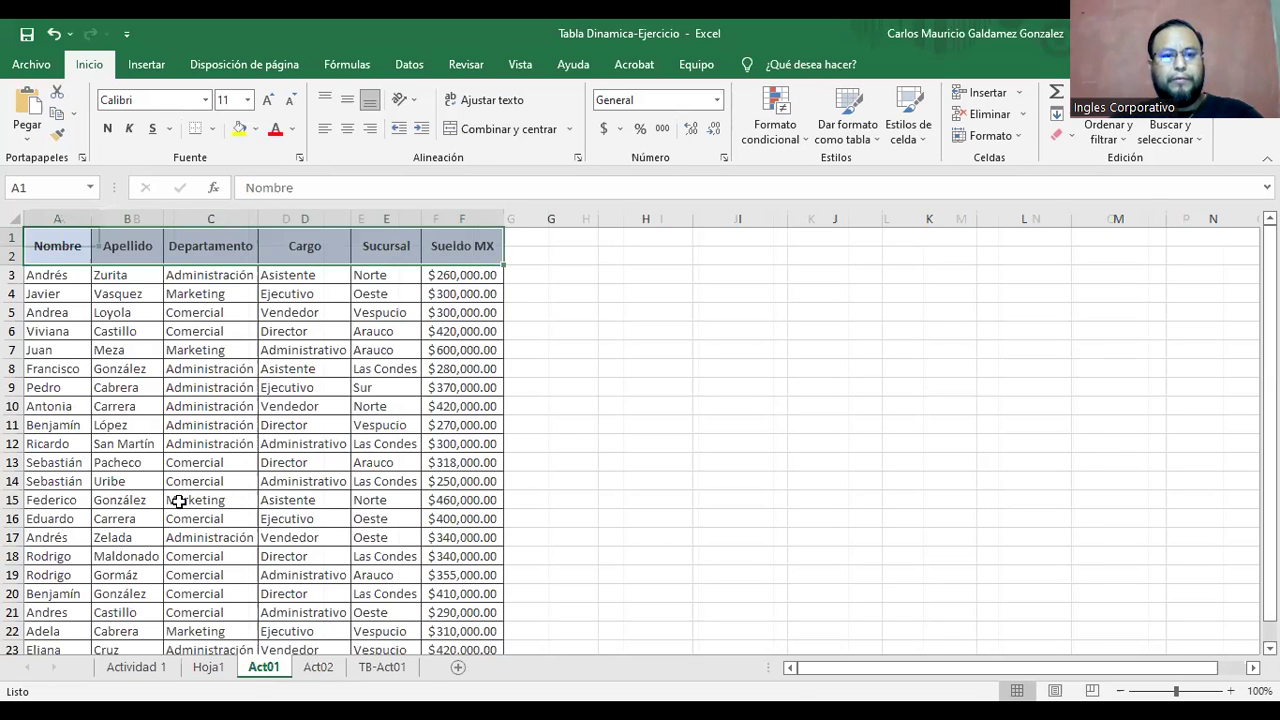
key("ctrl+a")
key("ctrl+c")
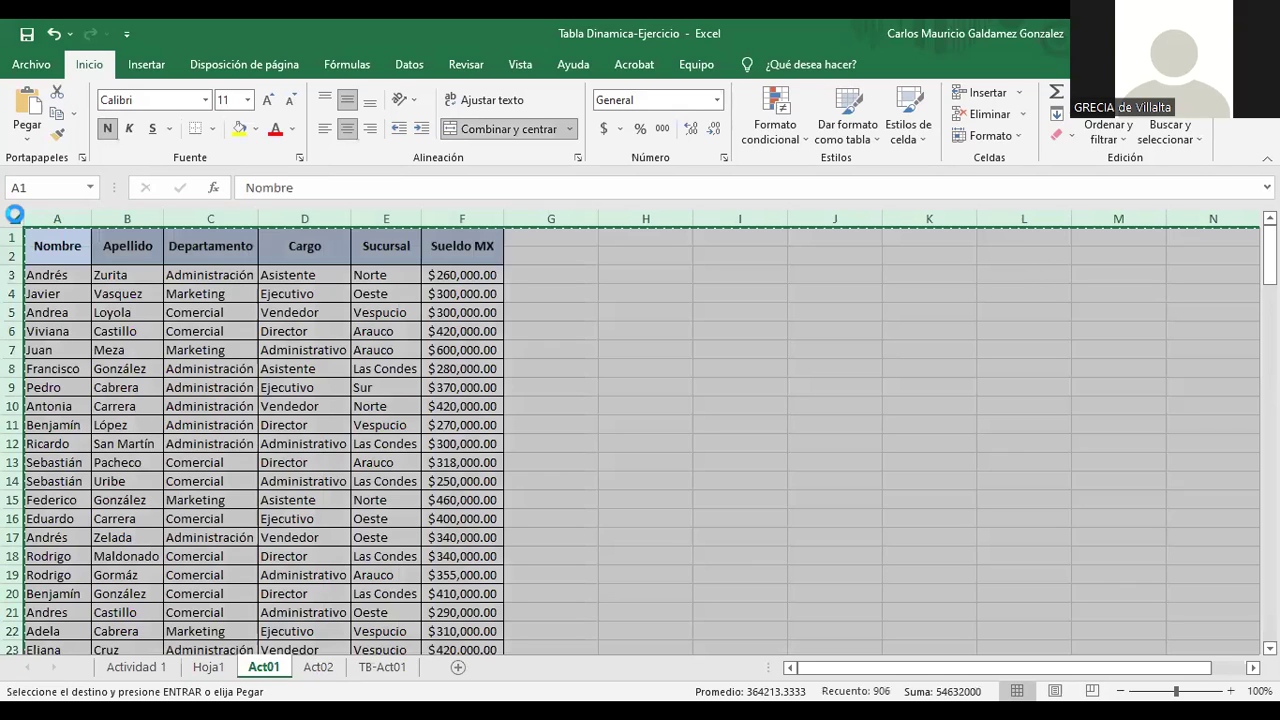
left_click(318, 667)
key("ctrl+v")
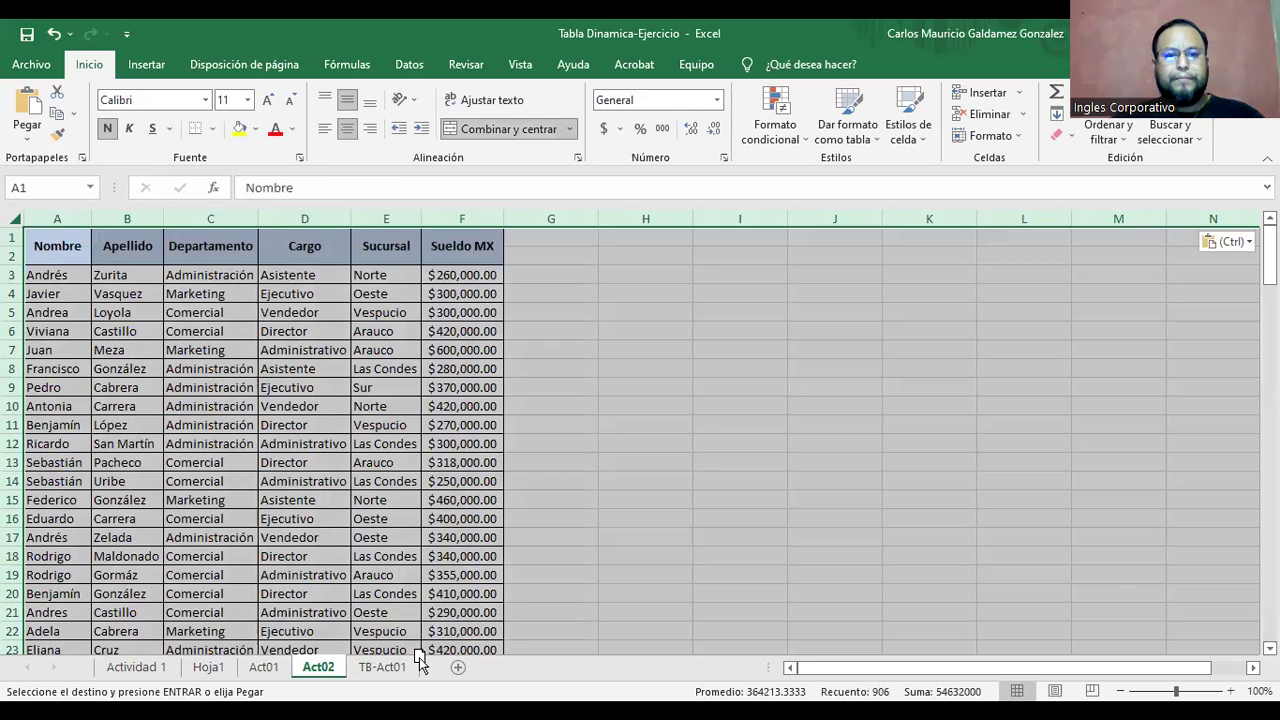
left_click_drag(420, 662, 314, 670)
left_click(314, 670)
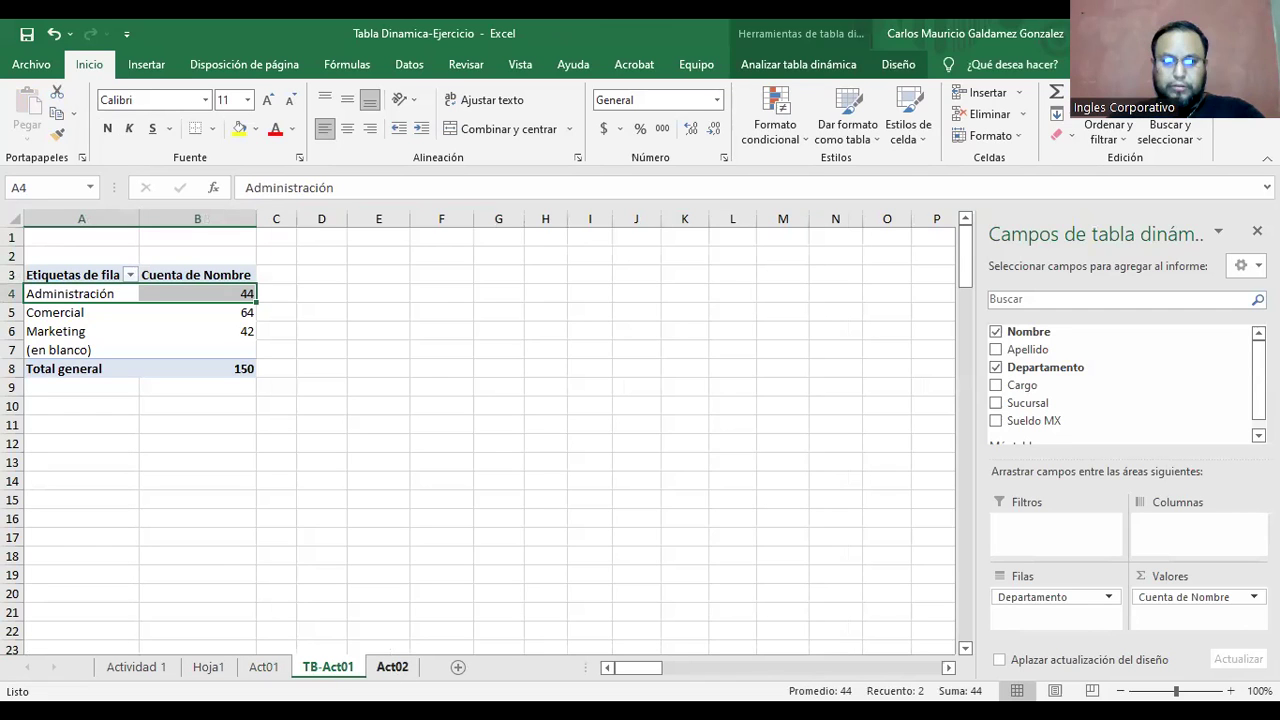
Review the employee data on Act01 and Act02 alongside the department counts in the TB-Act01 pivot table
left_click(150, 668)
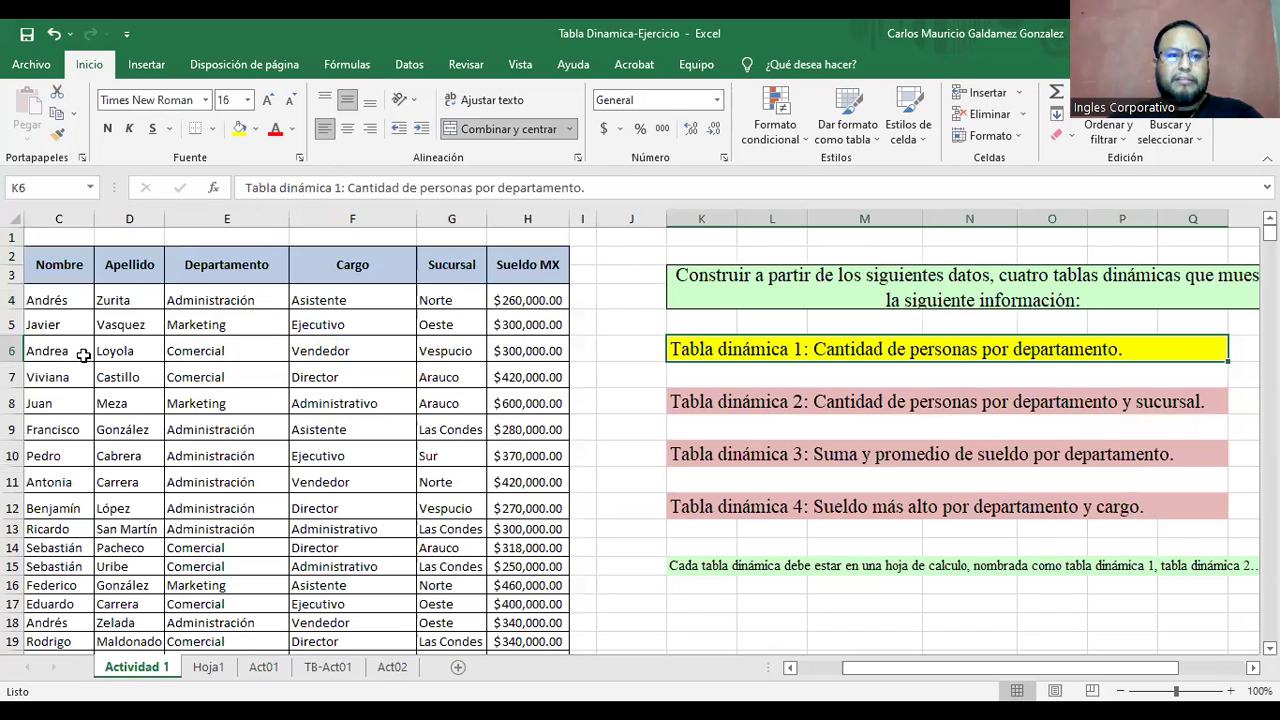
left_click(264, 667)
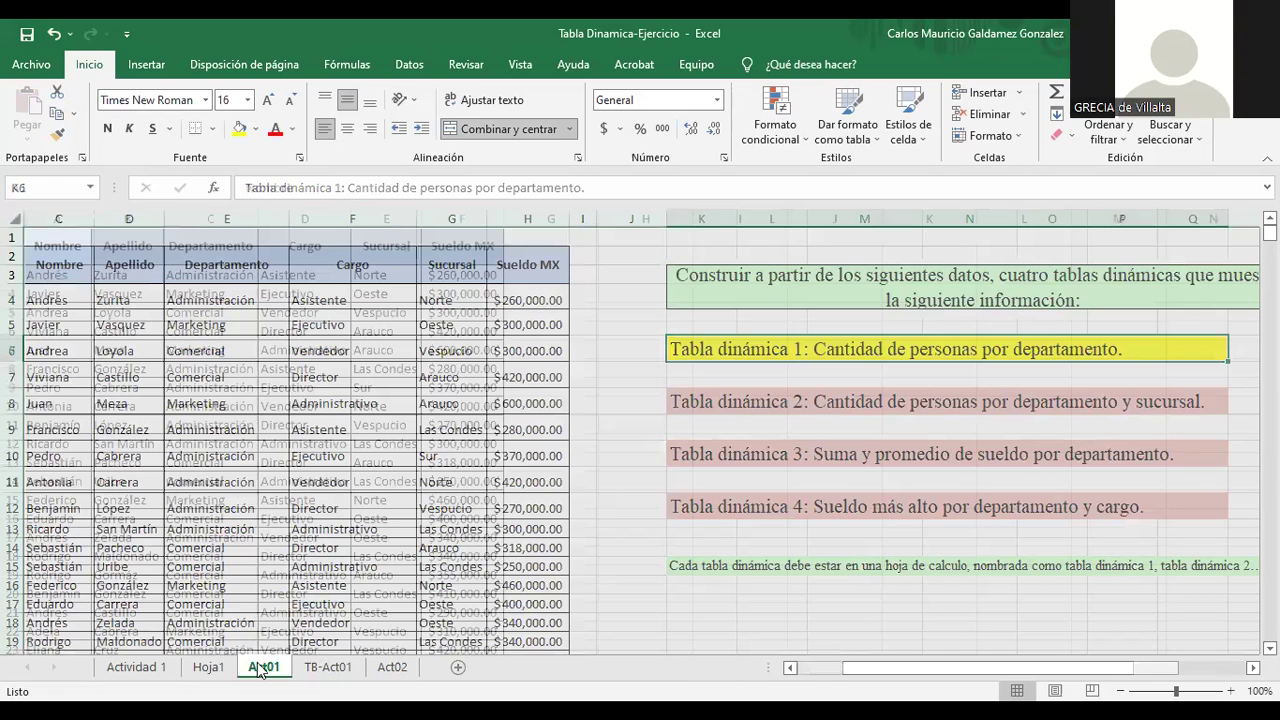
left_click(392, 668)
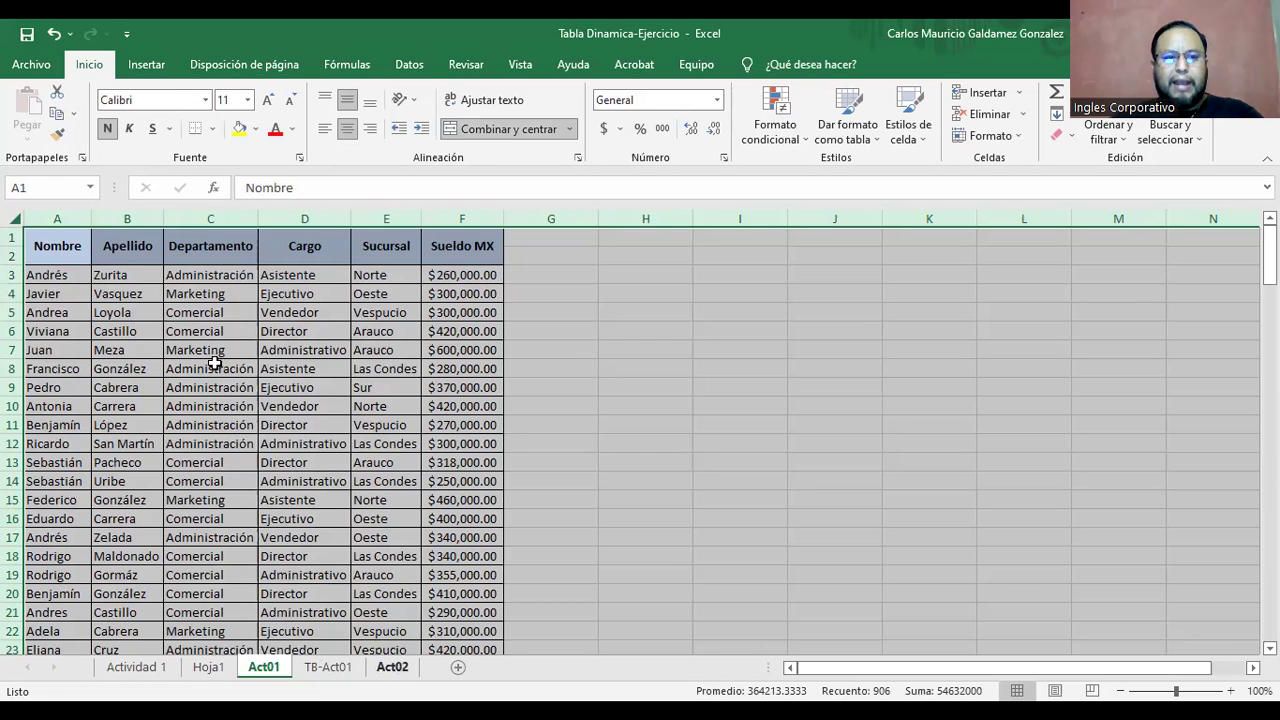
left_click(45, 251)
left_click(265, 668)
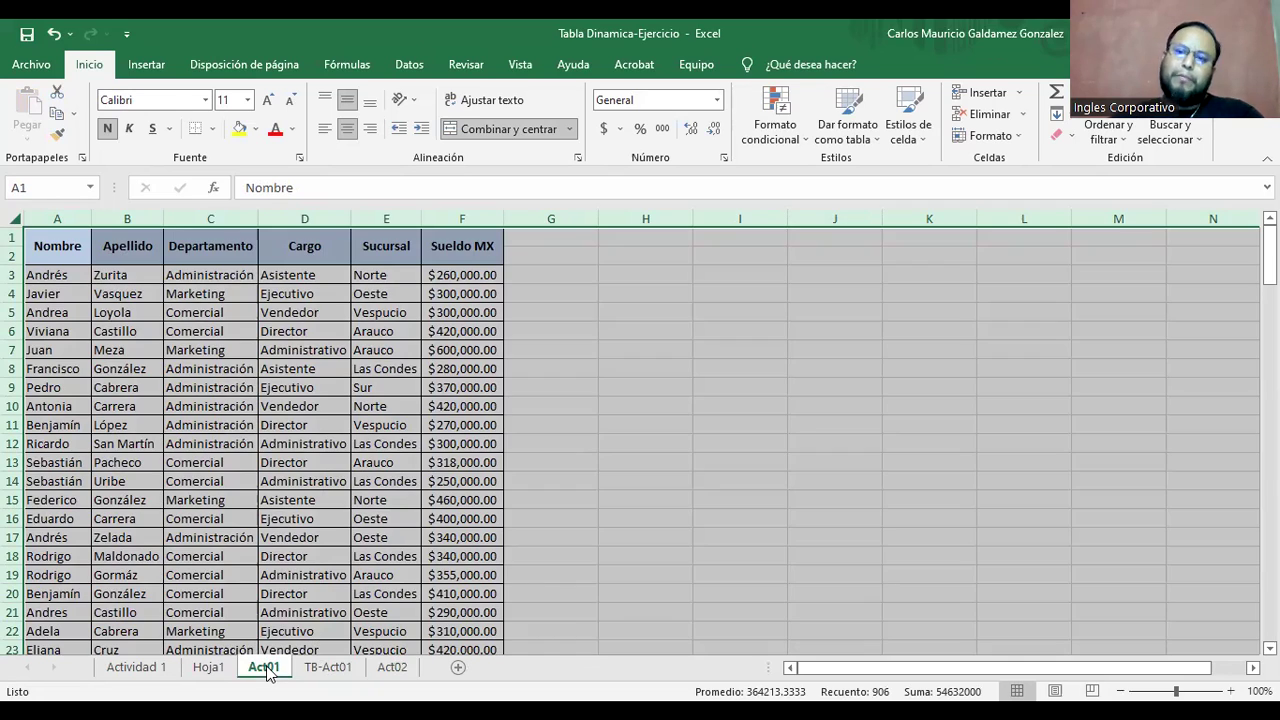
left_click(52, 248)
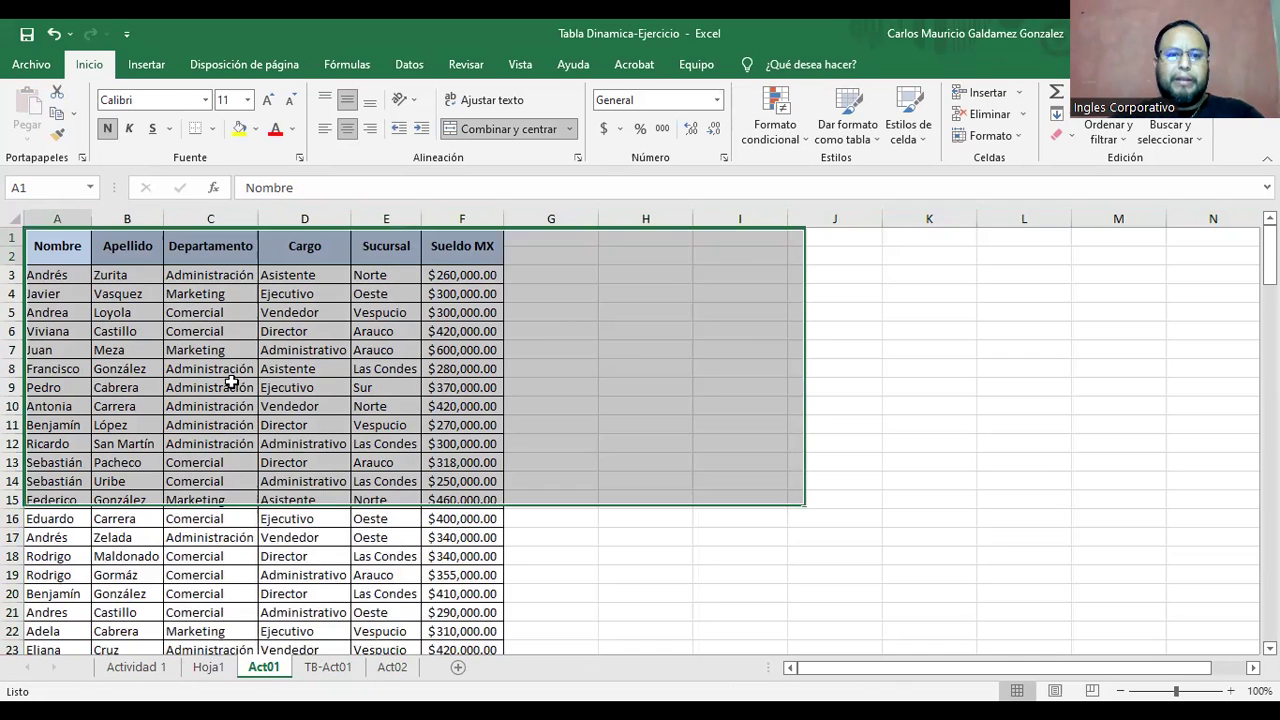
left_click(332, 670)
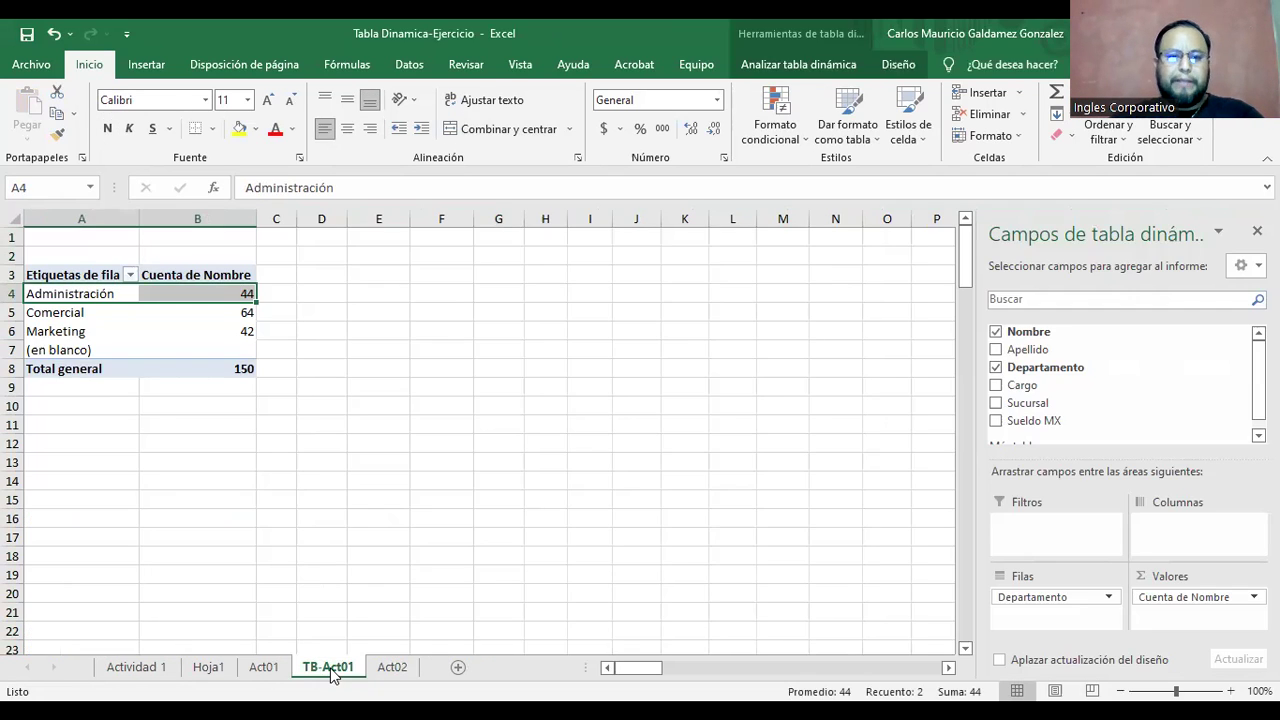
left_click(266, 668)
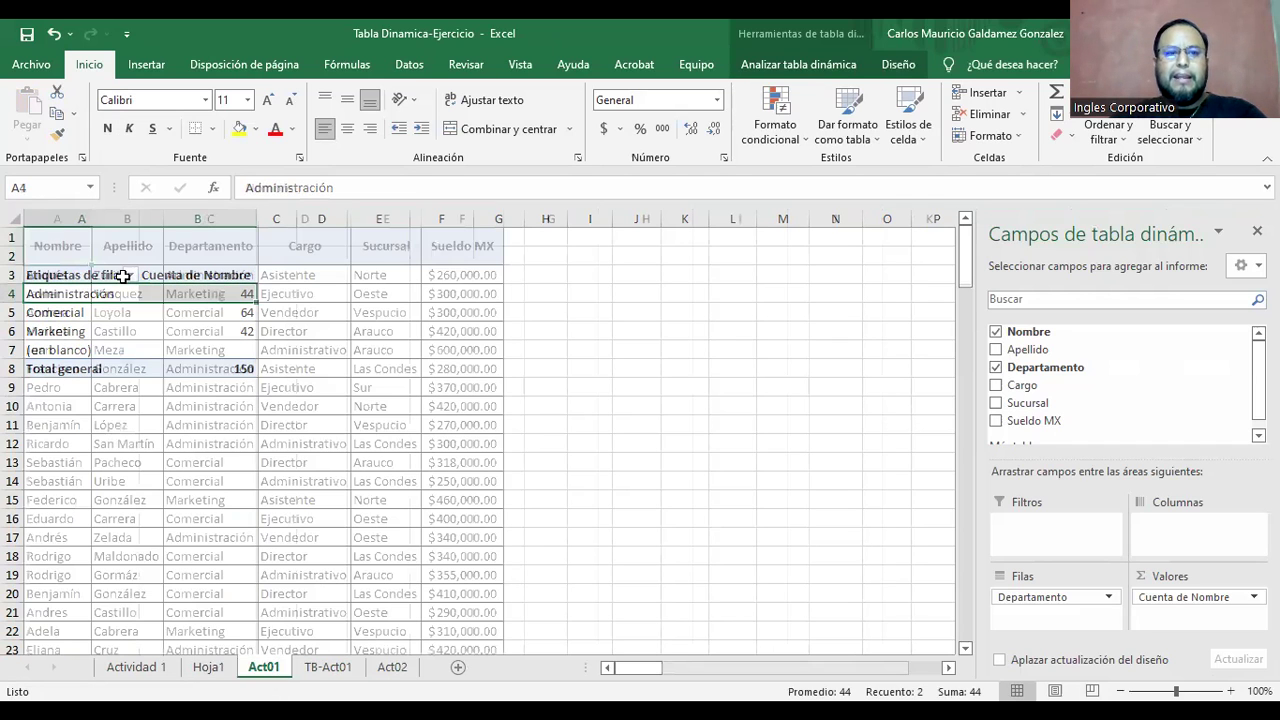
left_click(329, 672)
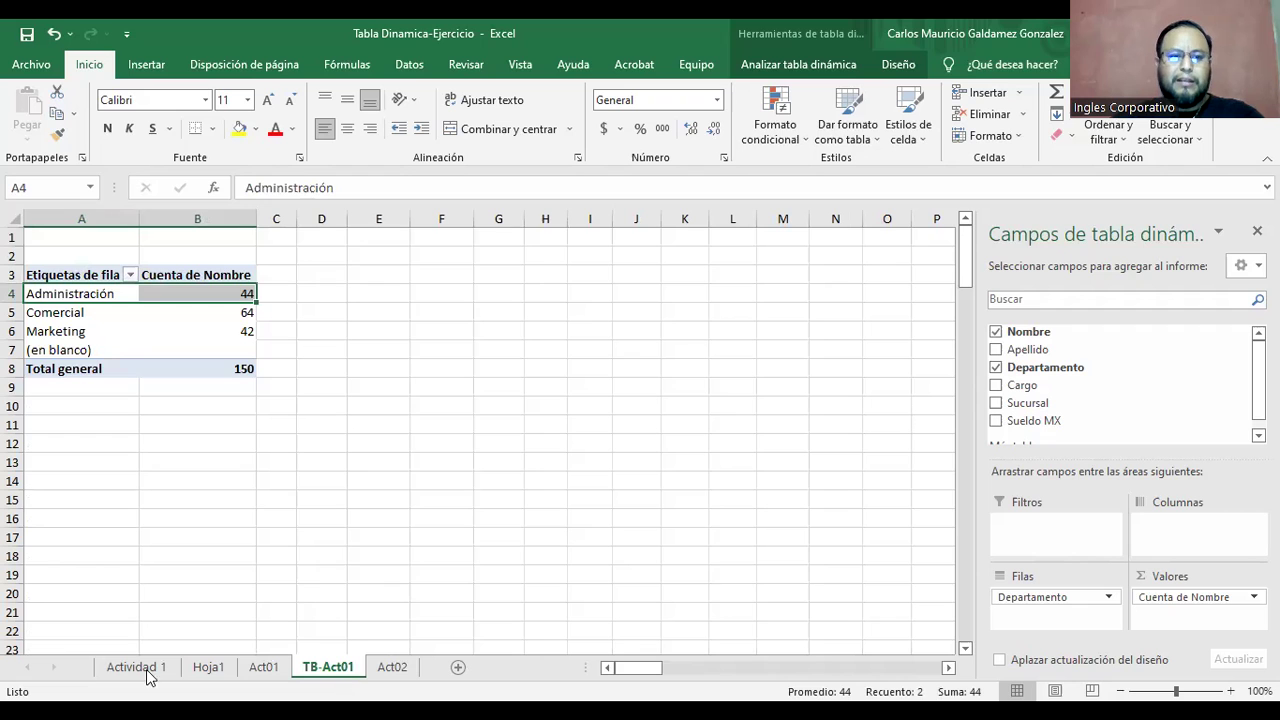
left_click(105, 338)
Read the list of required pivot tables on Actividad 1, focusing on Tabla dinámica 2, people per department and sucursal
left_click(160, 670)
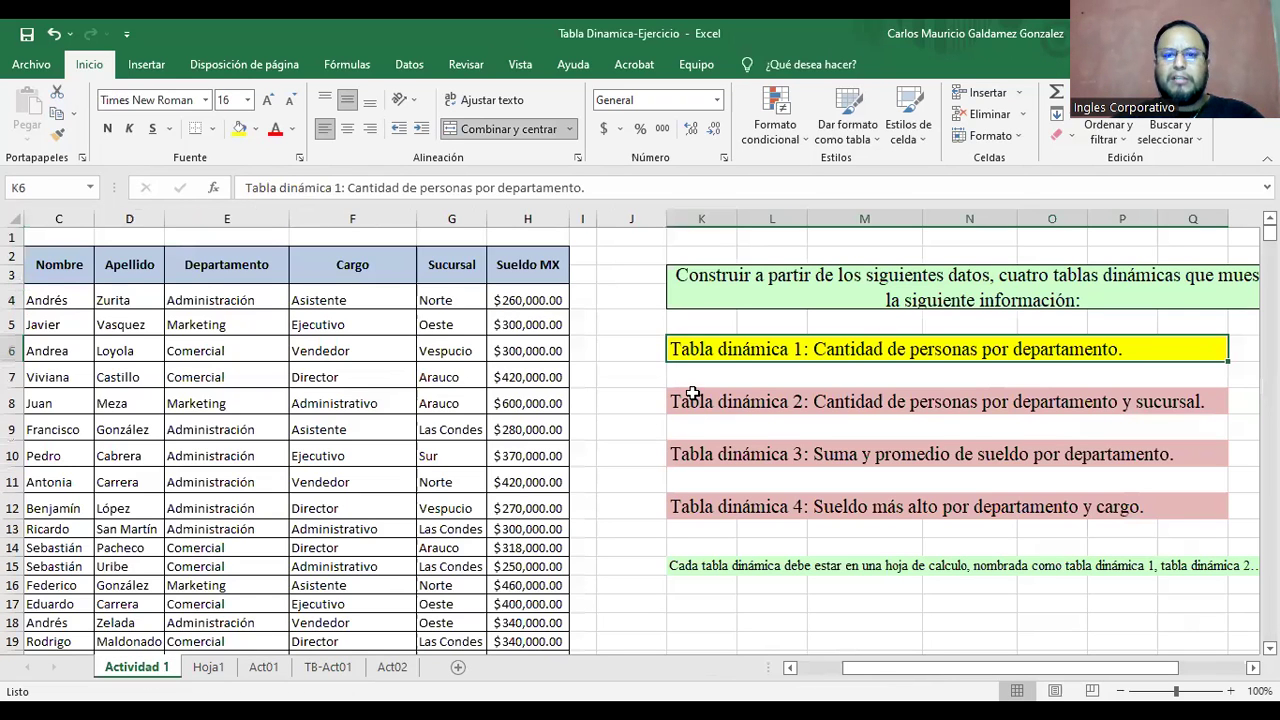
left_click(712, 508)
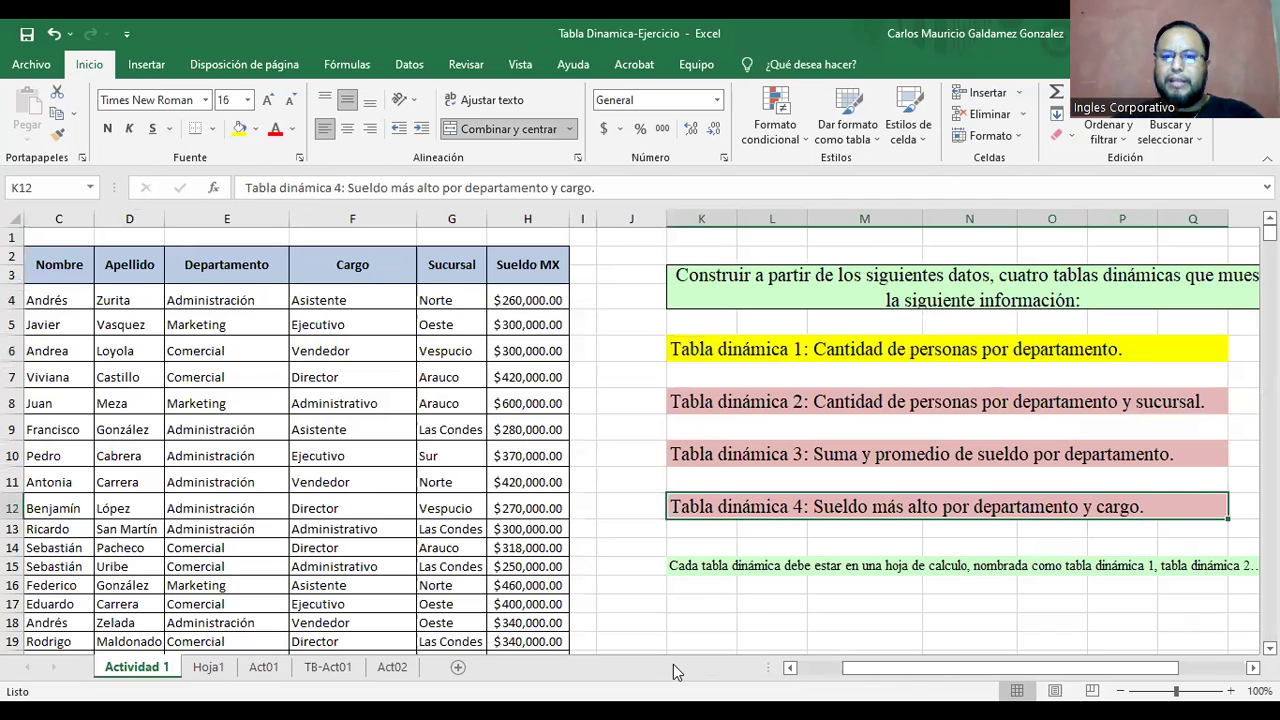
left_click(323, 673)
left_click(390, 668)
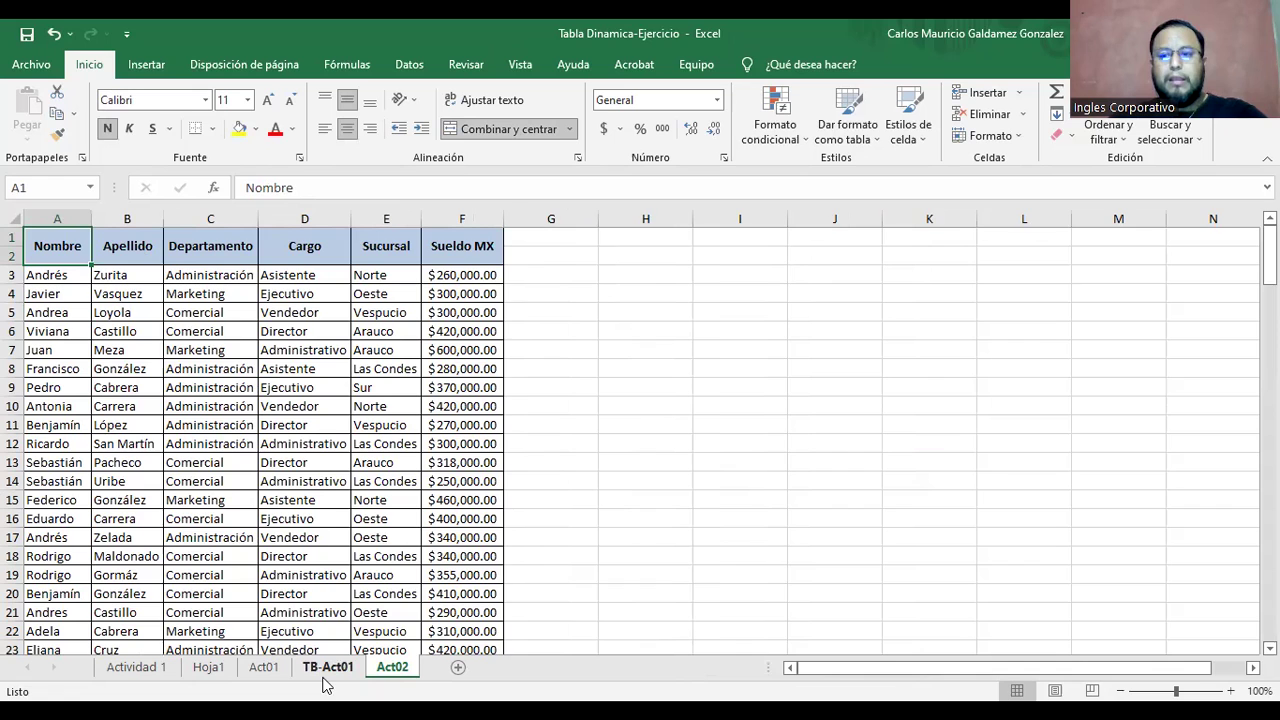
left_click(155, 670)
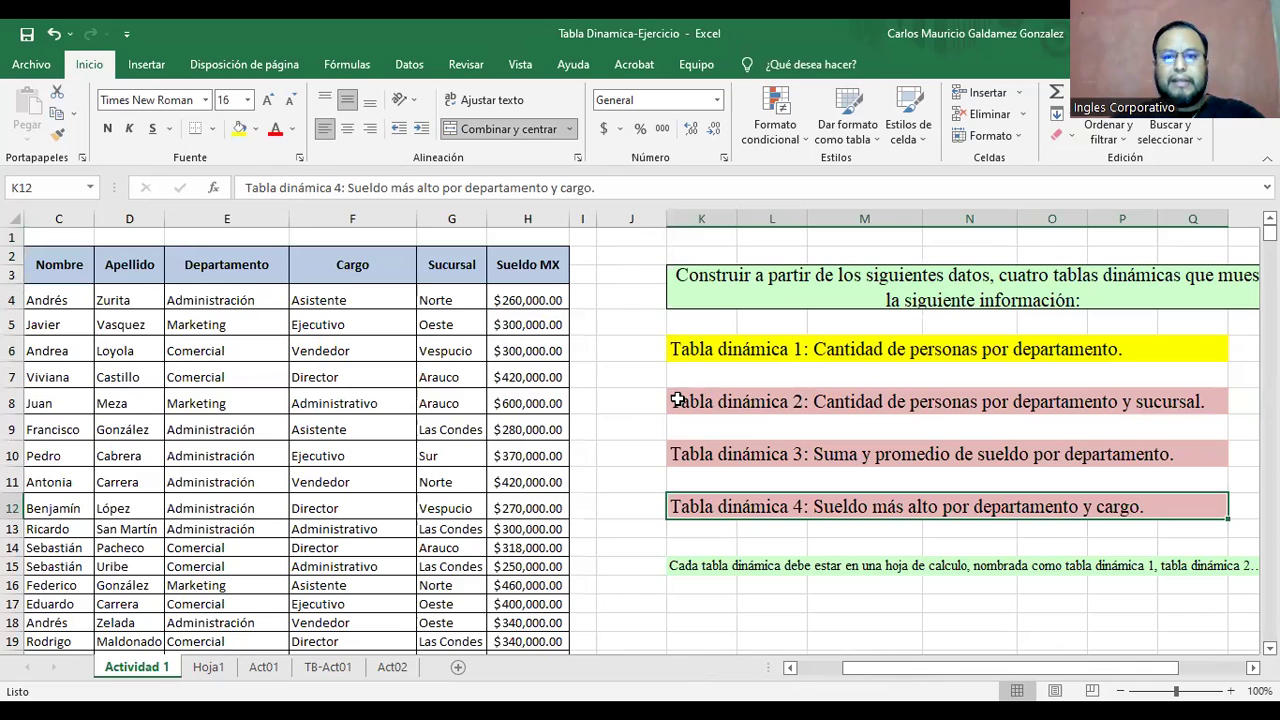
left_click(805, 408)
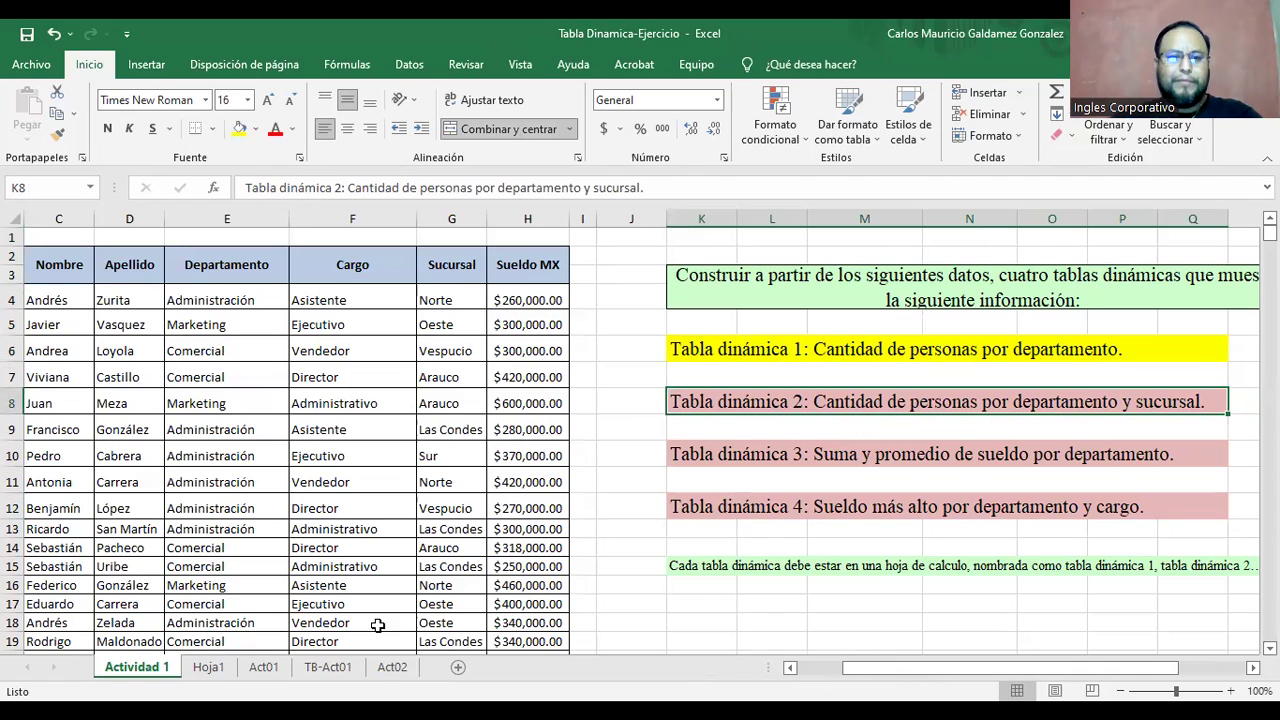
Select the entire employee table on the Act02 sheet, including the header row
left_click(392, 667)
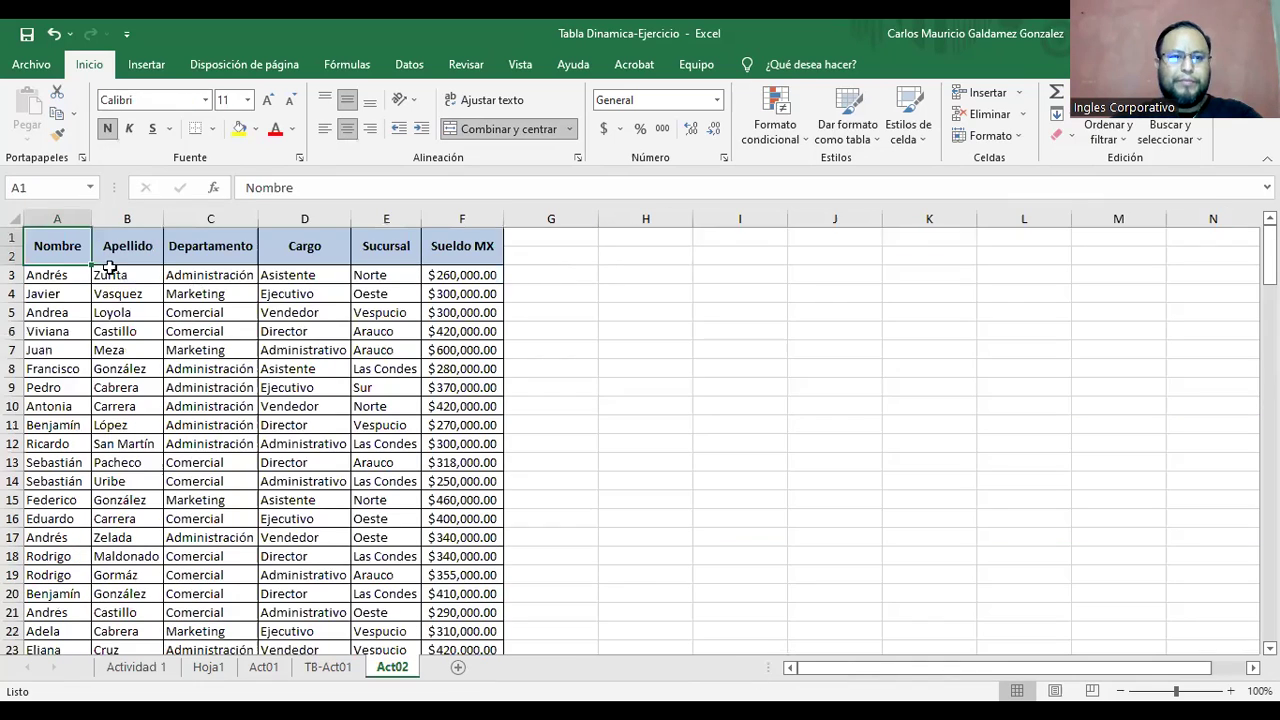
key("shift+Down")
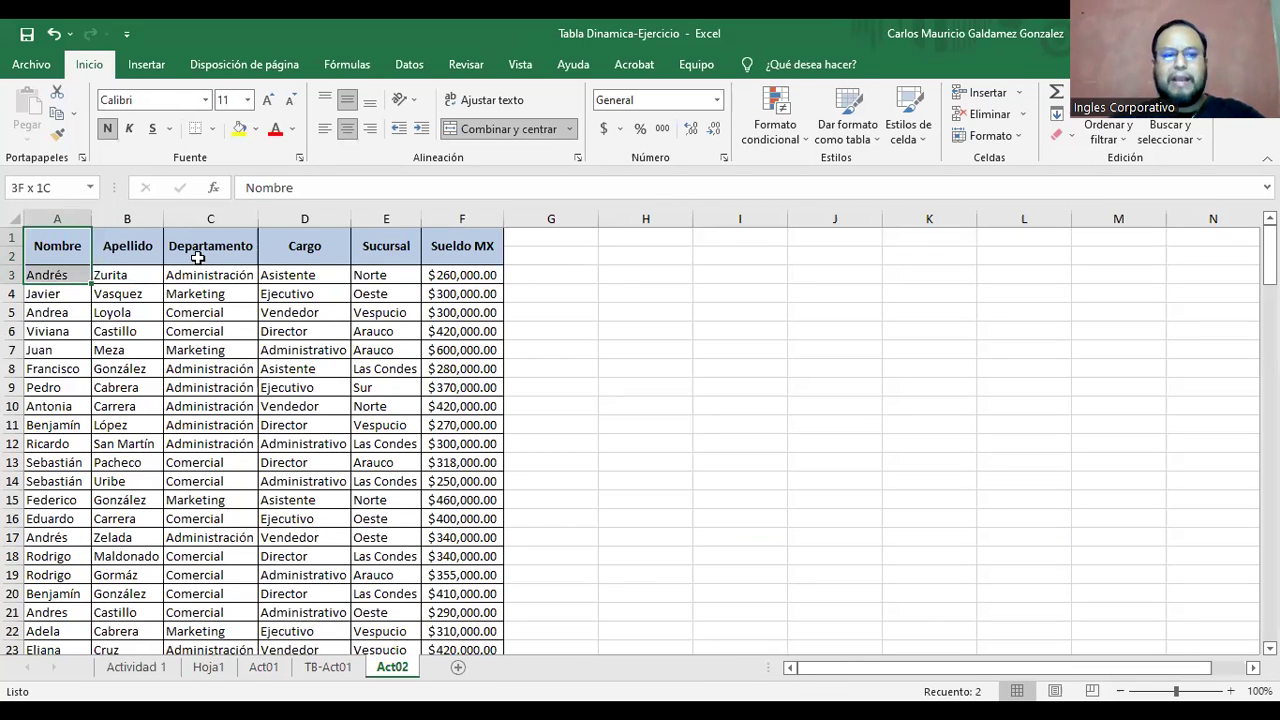
key("ctrl+shift+Right")
key("ctrl+shift+Down")
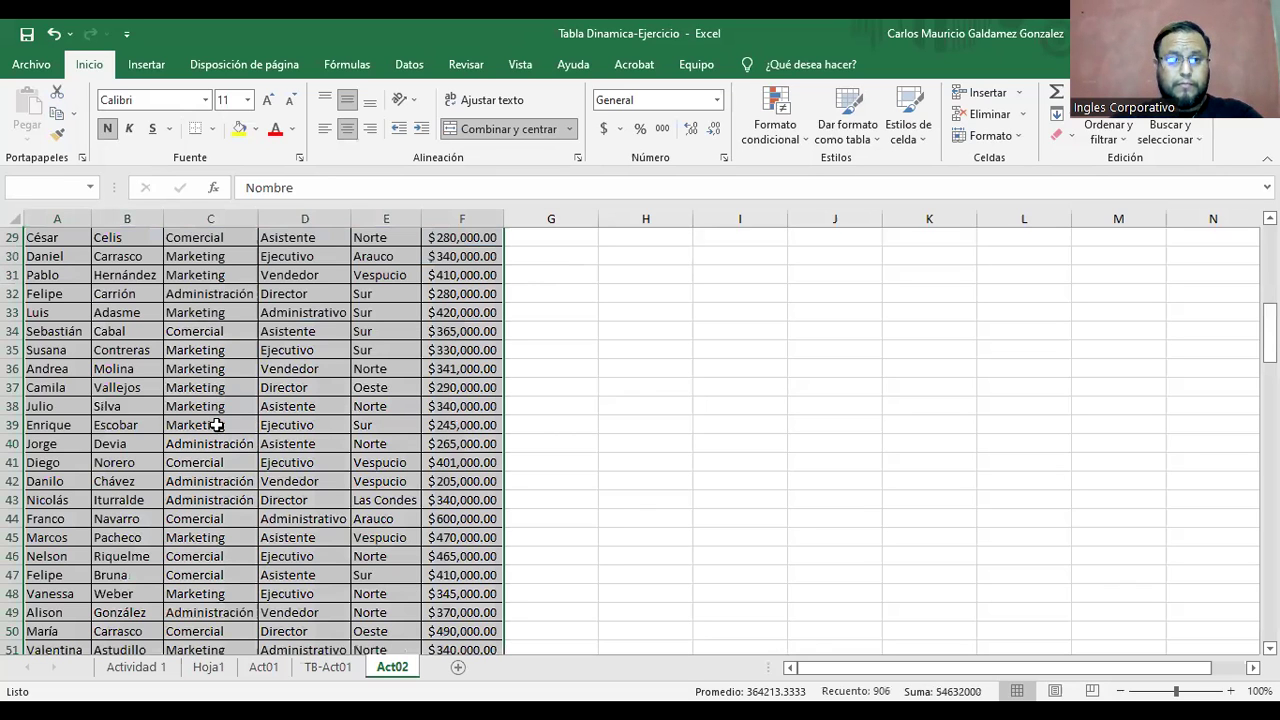
left_click(146, 64)
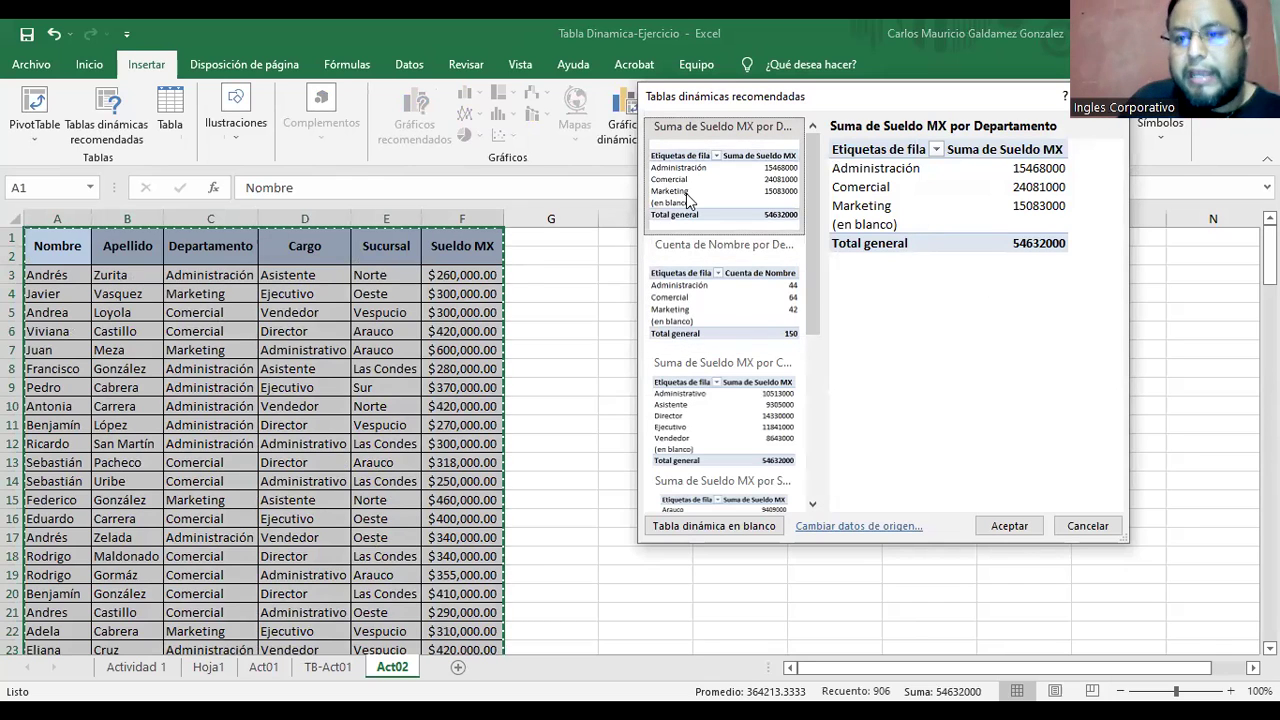
left_click(699, 323)
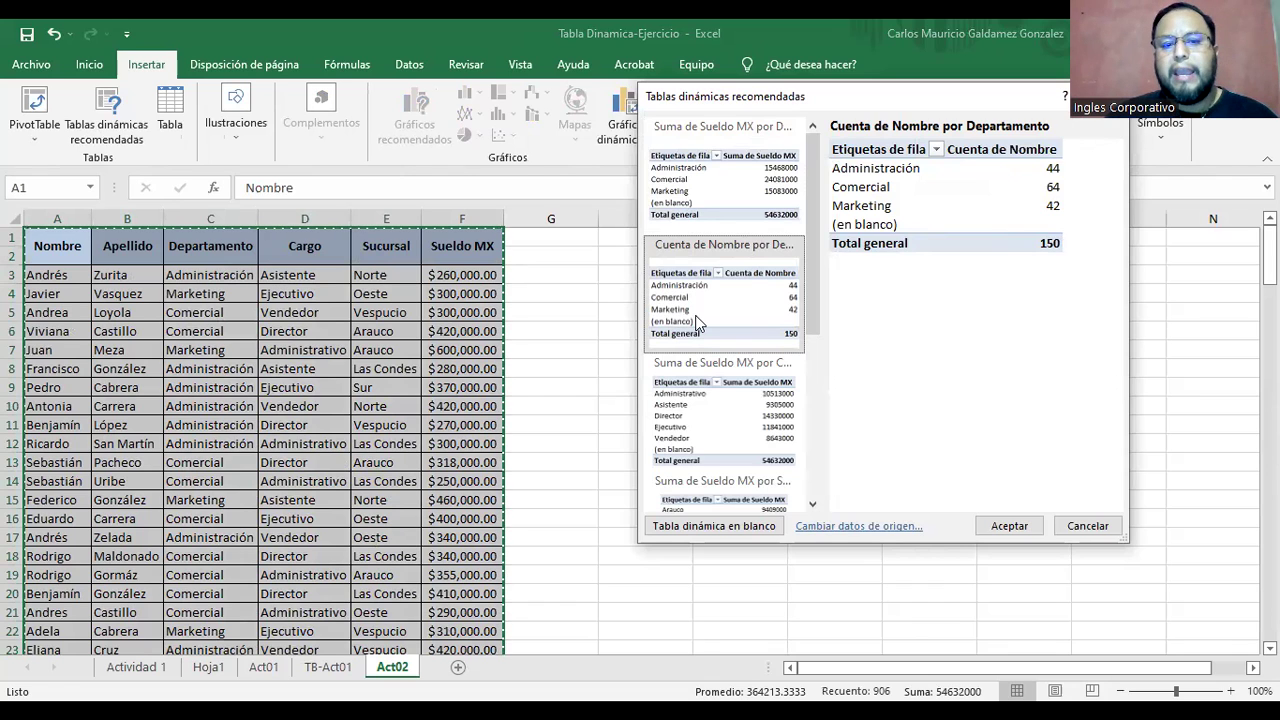
key("Escape")
left_click(150, 670)
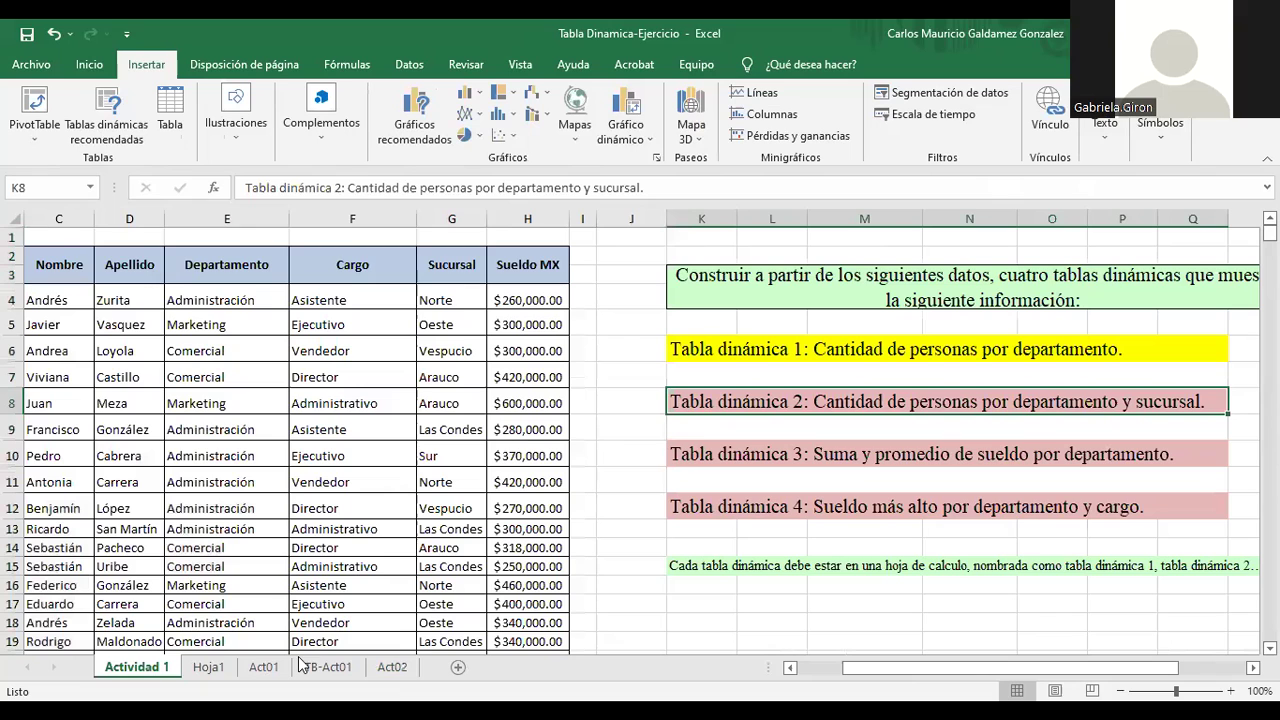
left_click(392, 667)
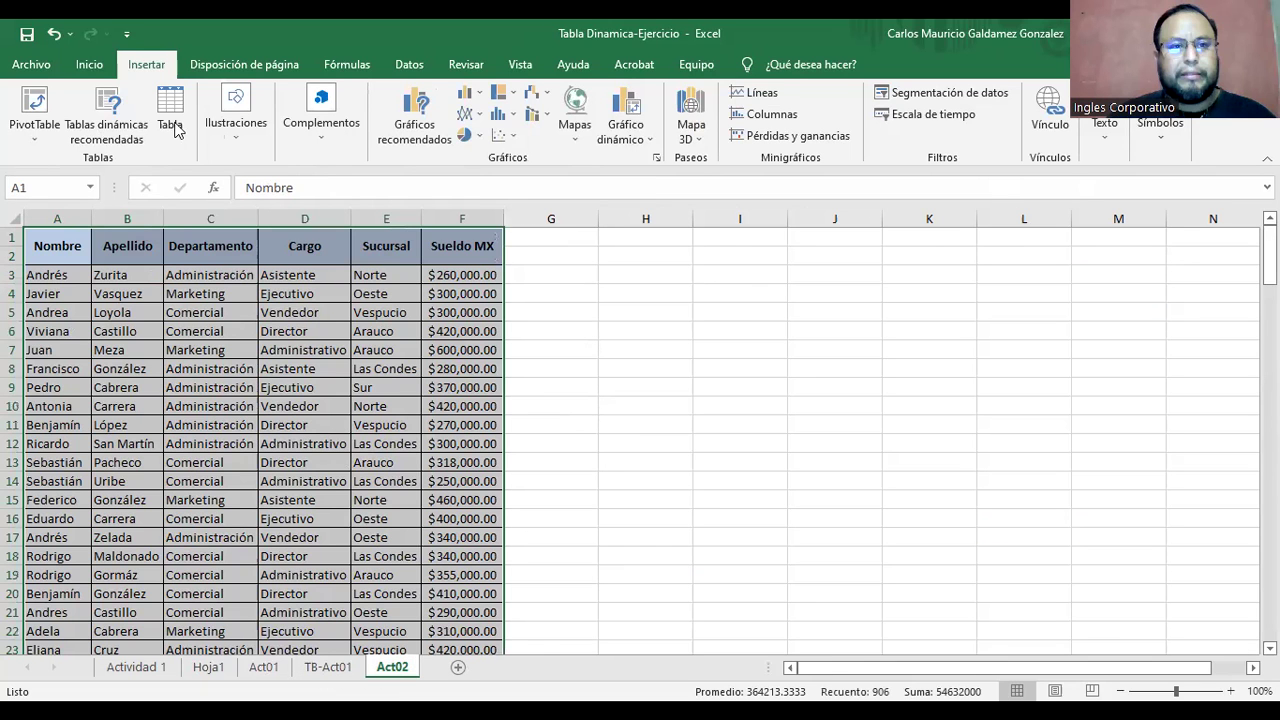
Insert a blank pivot table on a new sheet from the selected Act02 data
left_click(82, 128)
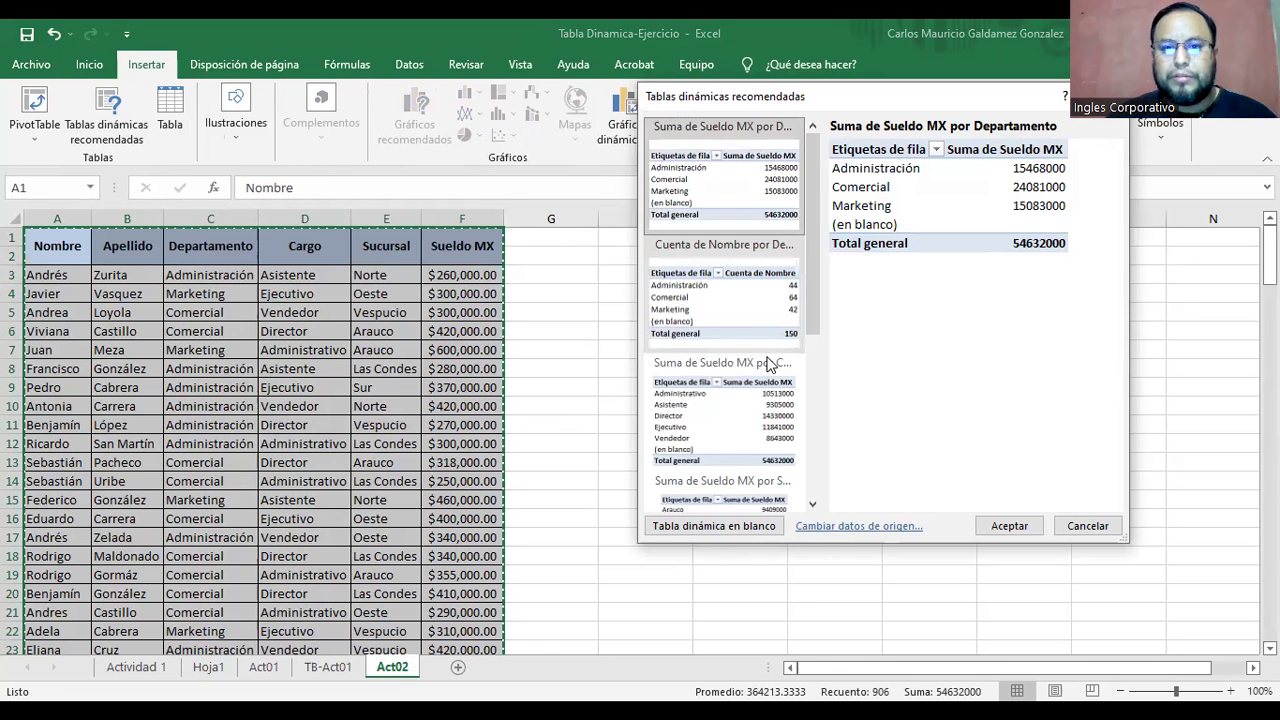
left_click(726, 312)
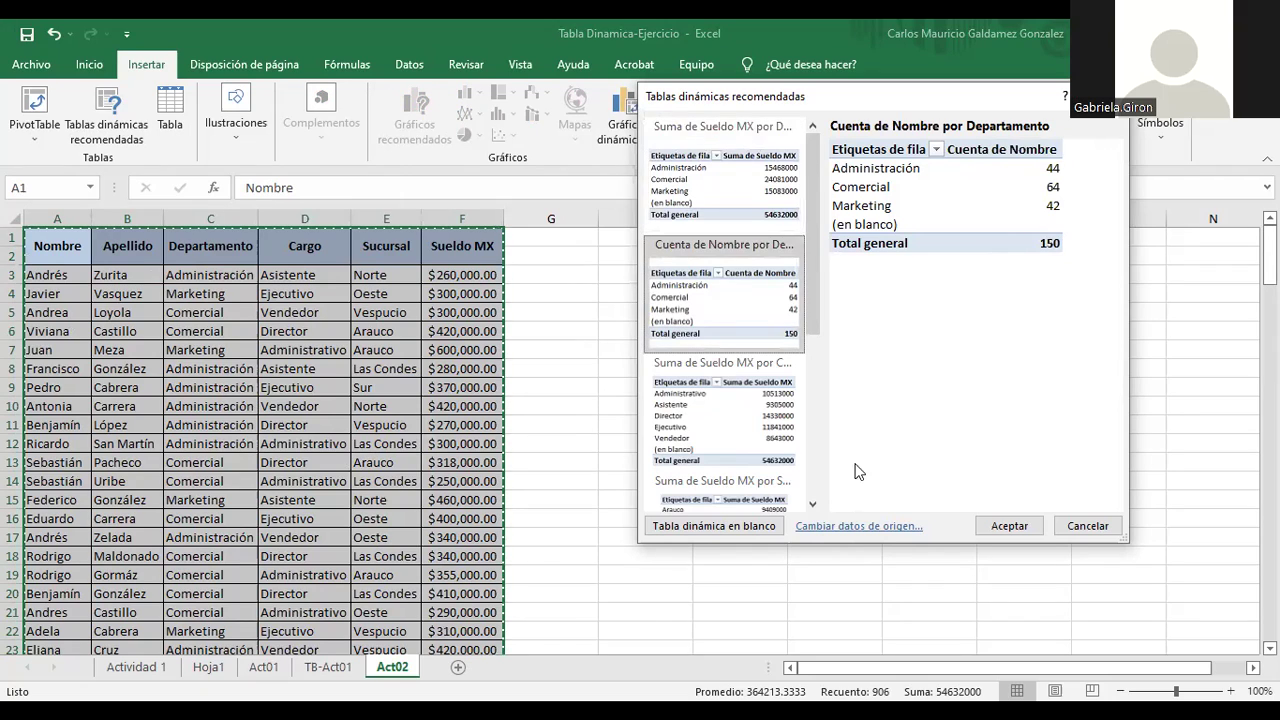
scroll(715, 525, "down", 3)
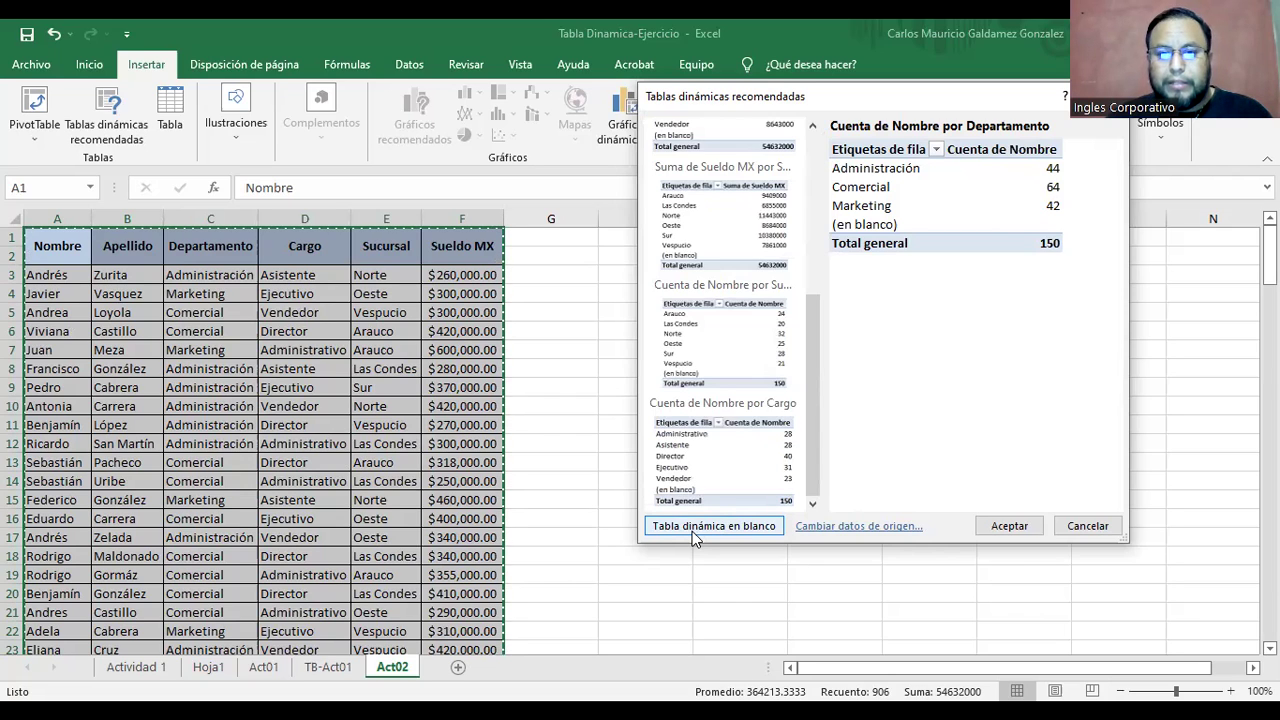
left_click(692, 531)
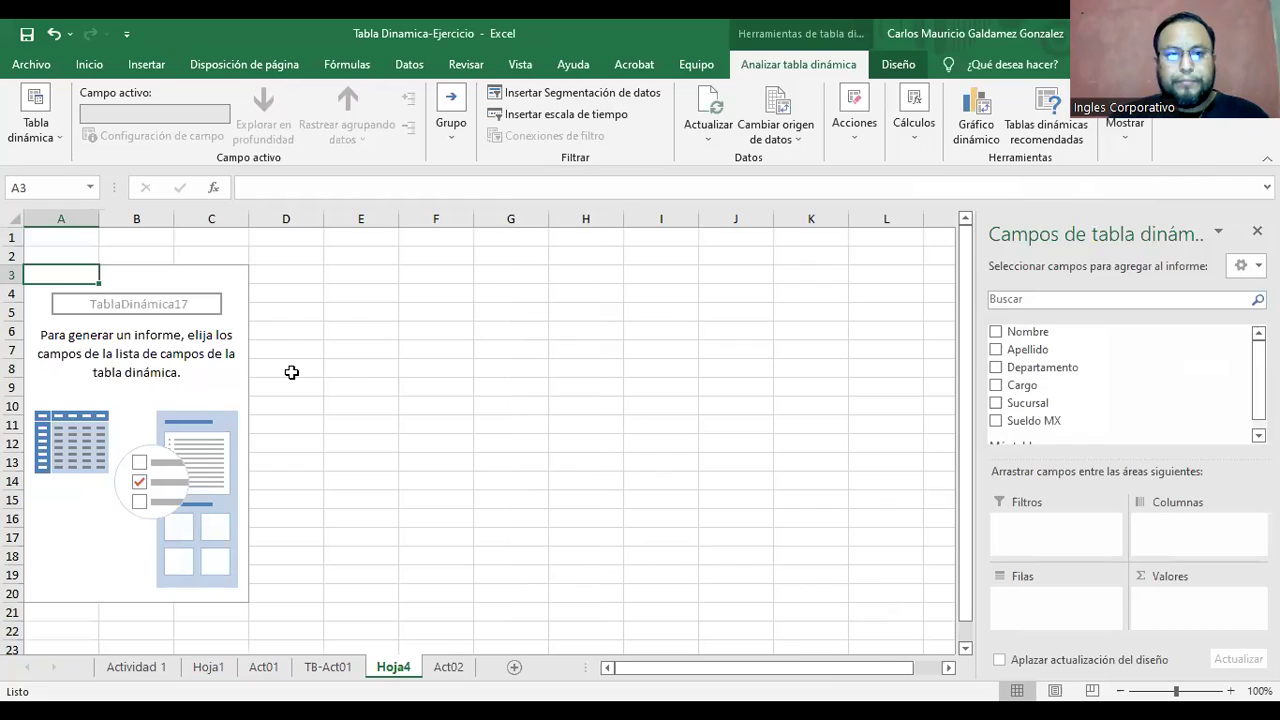
Lay out the pivot table with Sucursal as rows, Departamento as columns and the count of Nombre as values
left_click(996, 367)
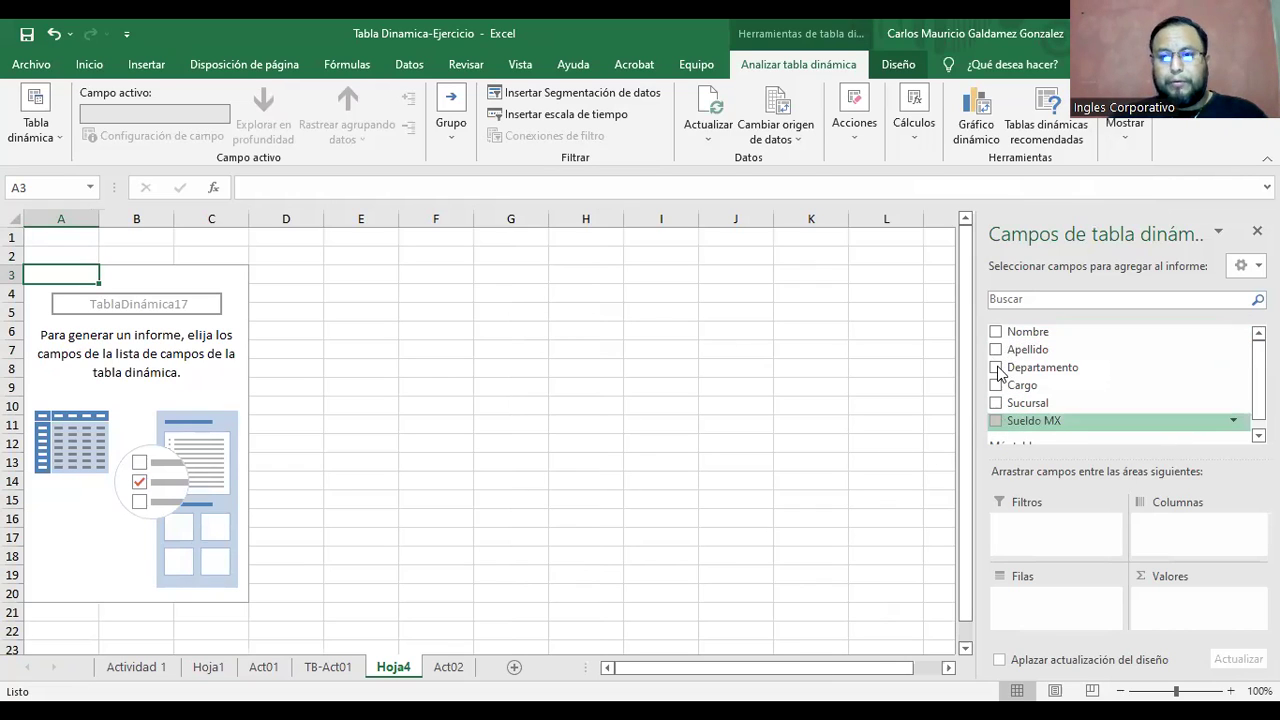
left_click(996, 403)
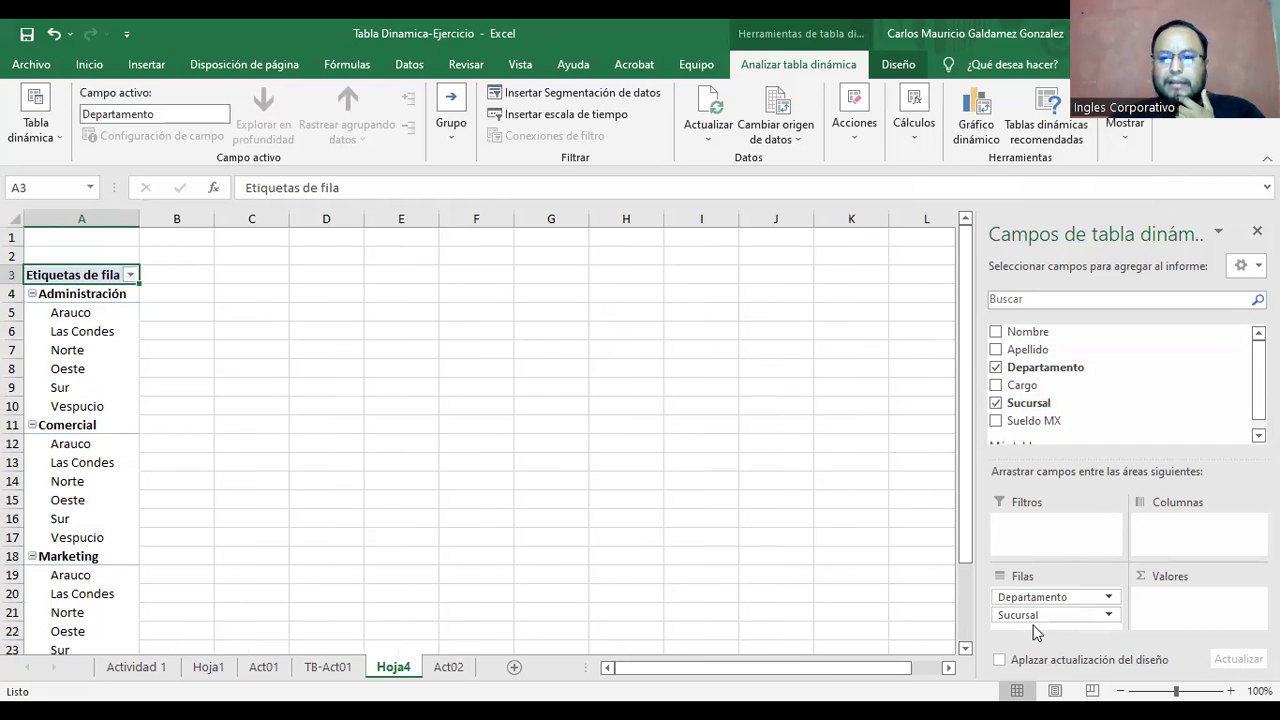
left_click_drag(1013, 613, 1172, 532)
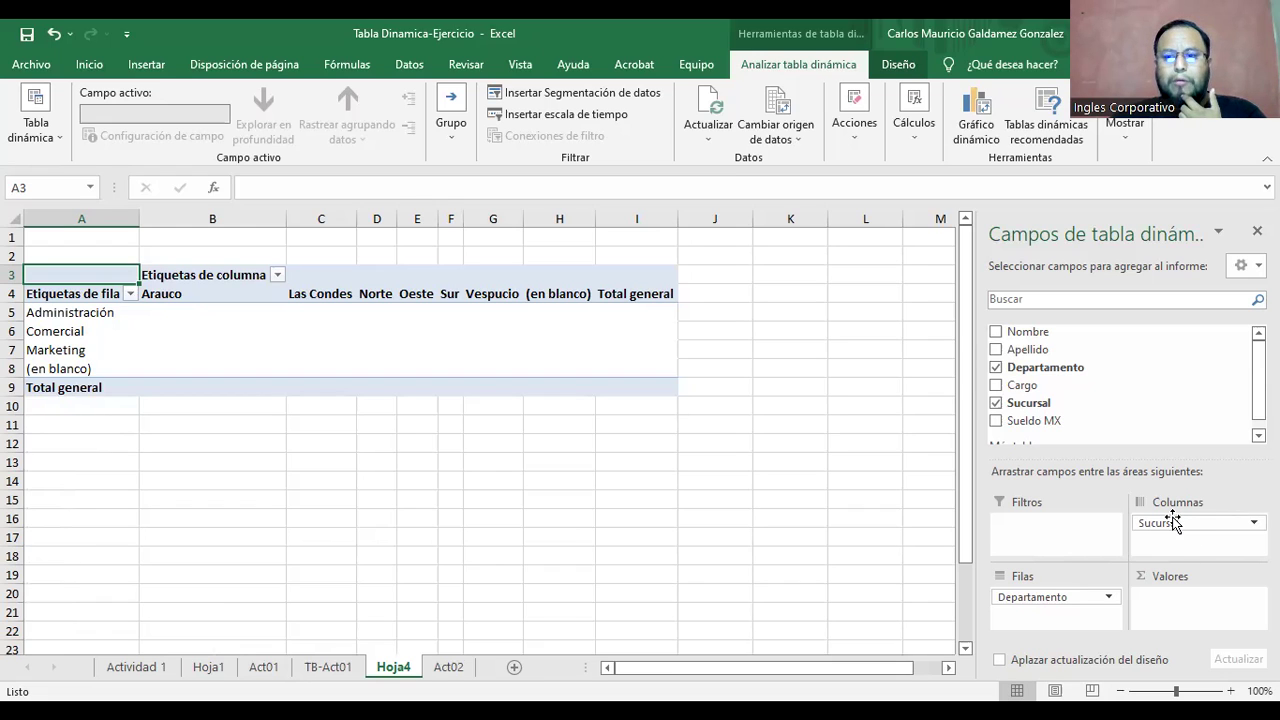
left_click_drag(1173, 523, 1165, 550)
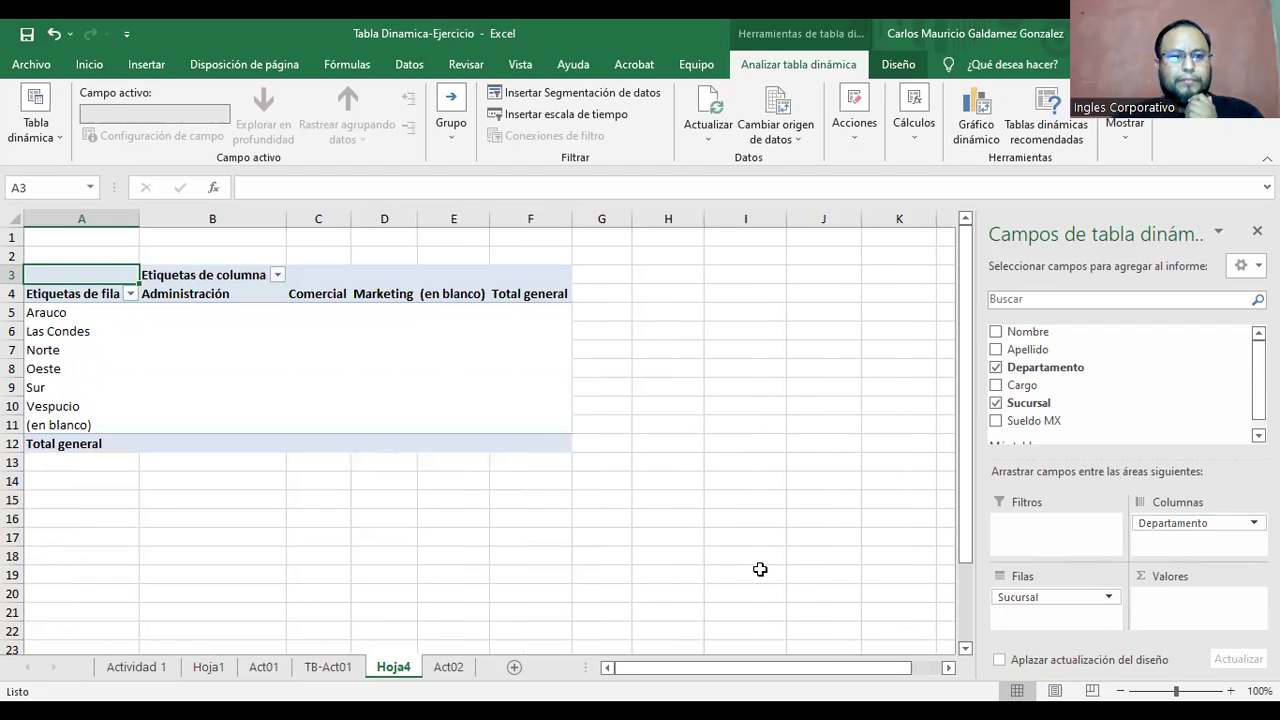
left_click(996, 334)
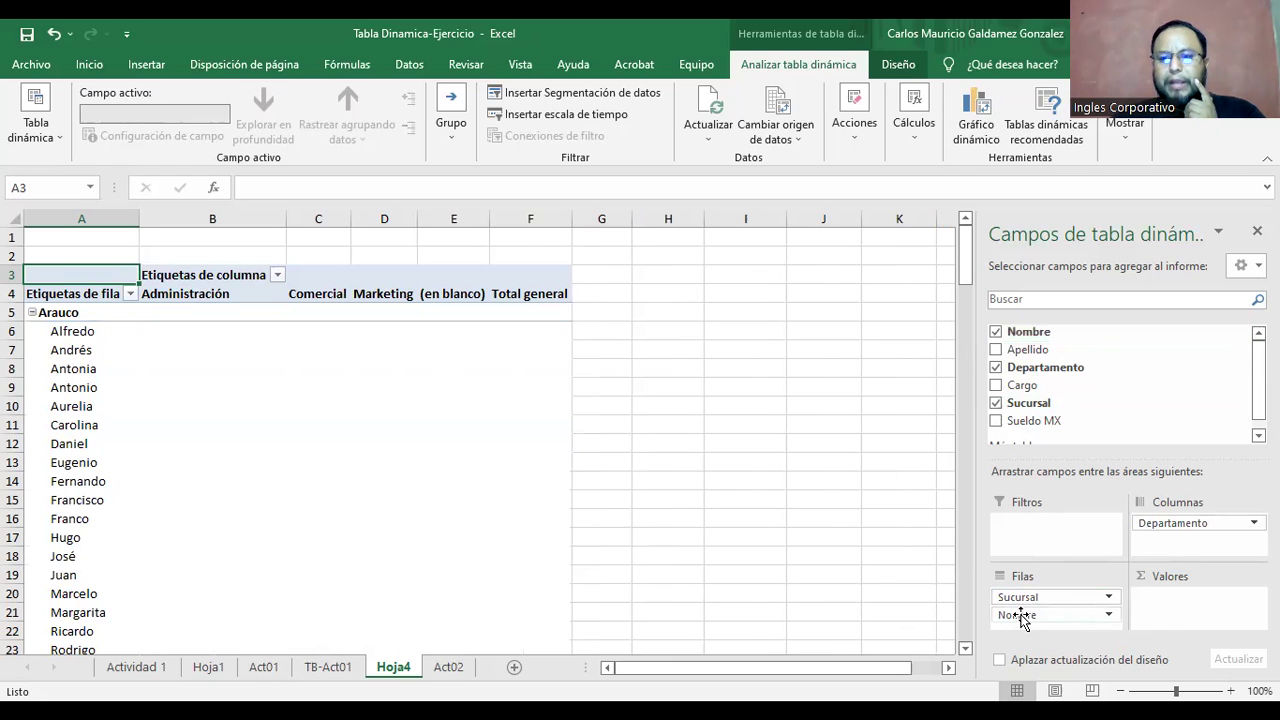
left_click_drag(1020, 614, 1180, 610)
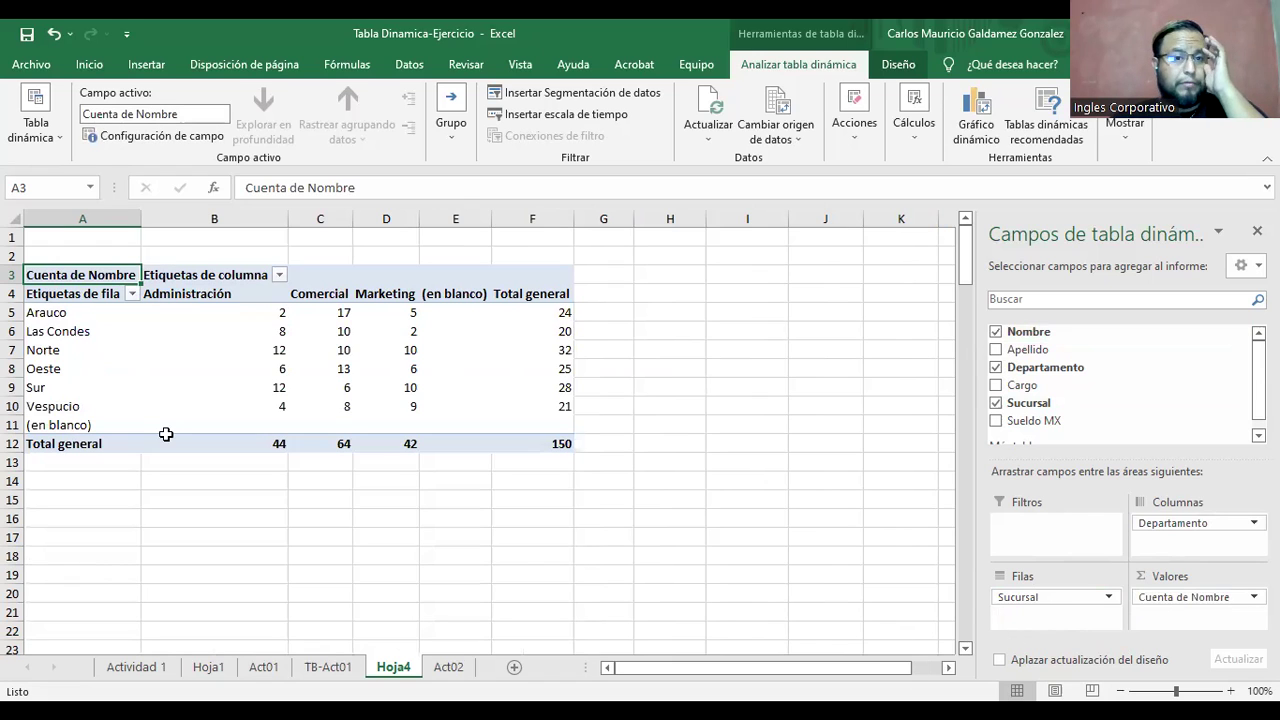
Examine the Administración counts in the pivot table for each sucursal, from Arauco to Vespucio
left_click(177, 294)
left_click_drag(214, 312, 209, 408)
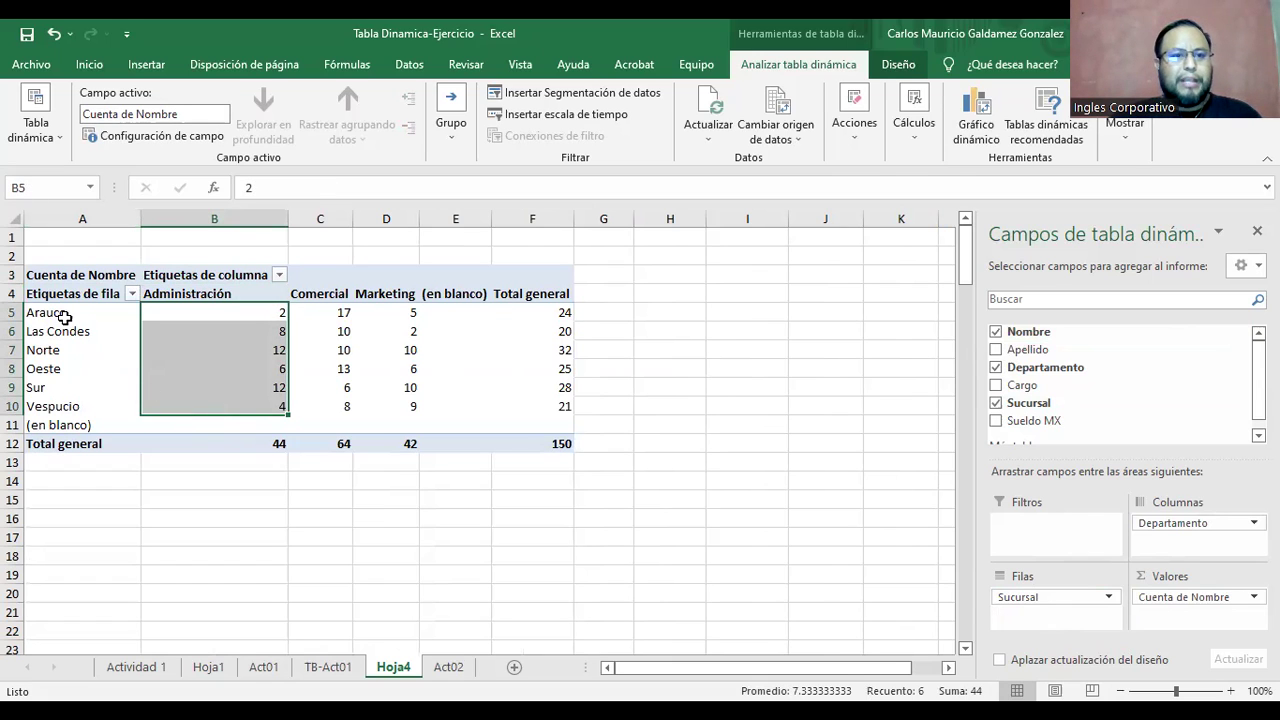
key("Left")
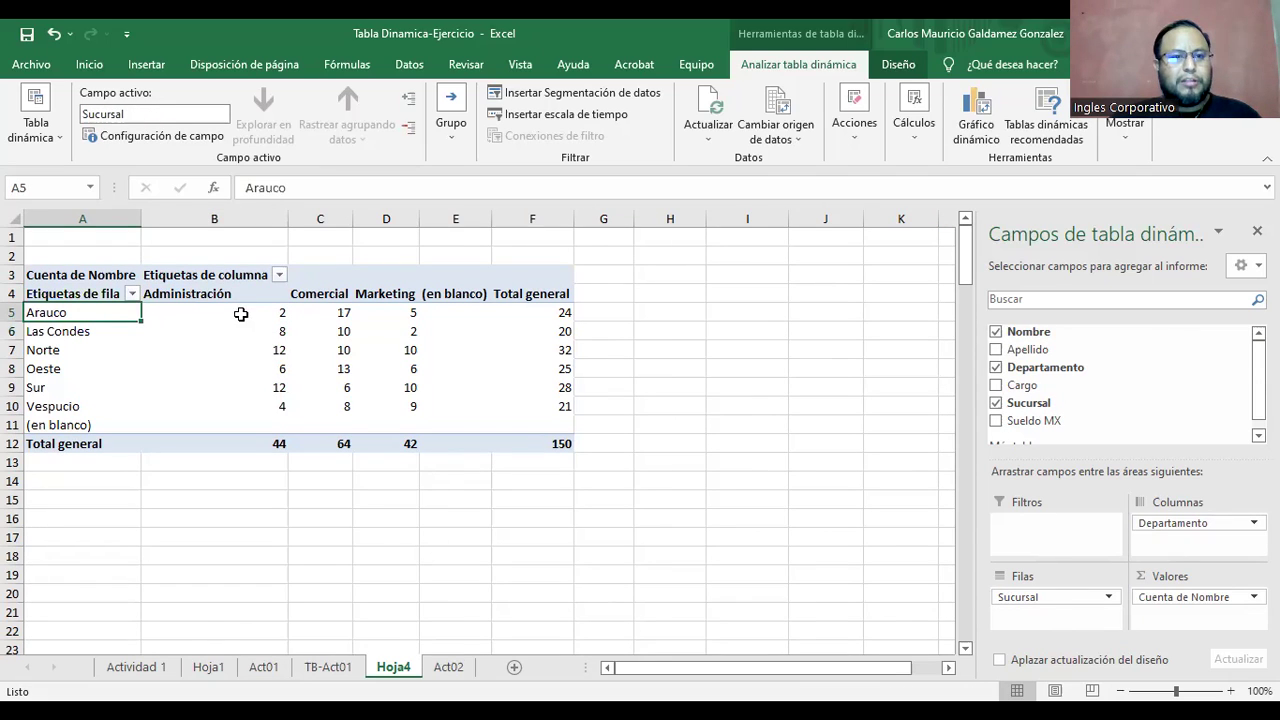
key("Right")
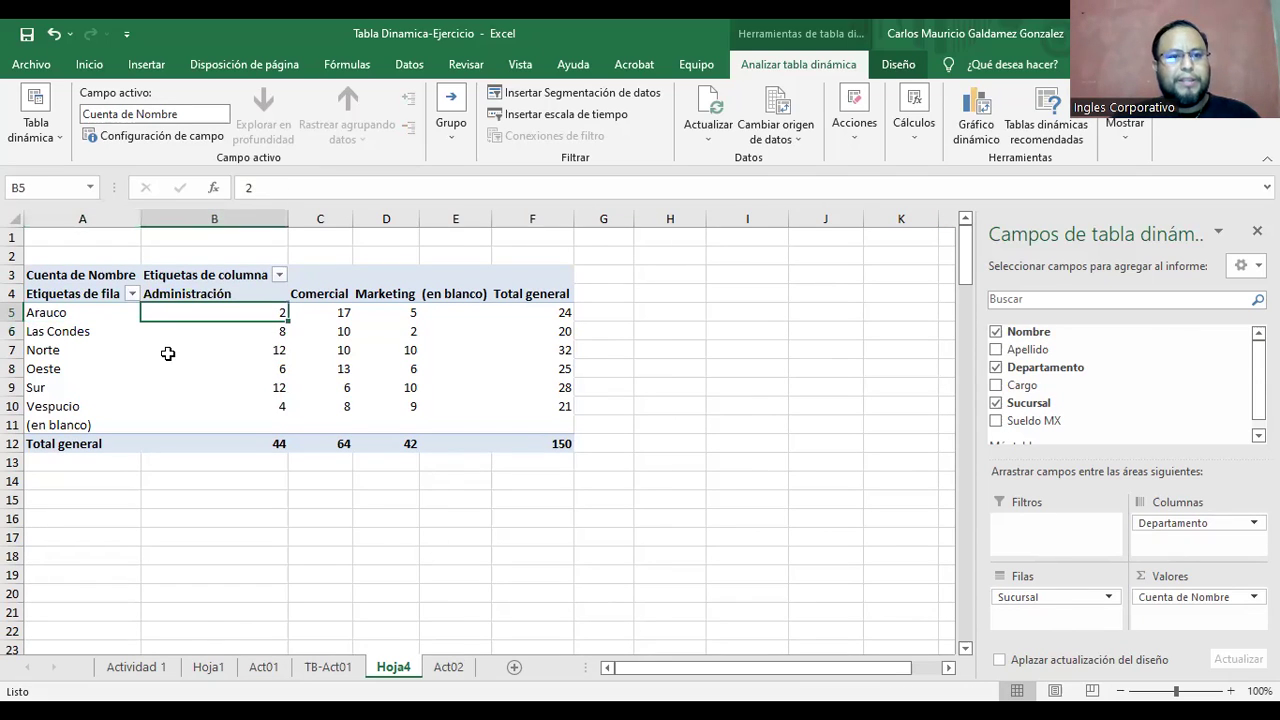
key("Down")
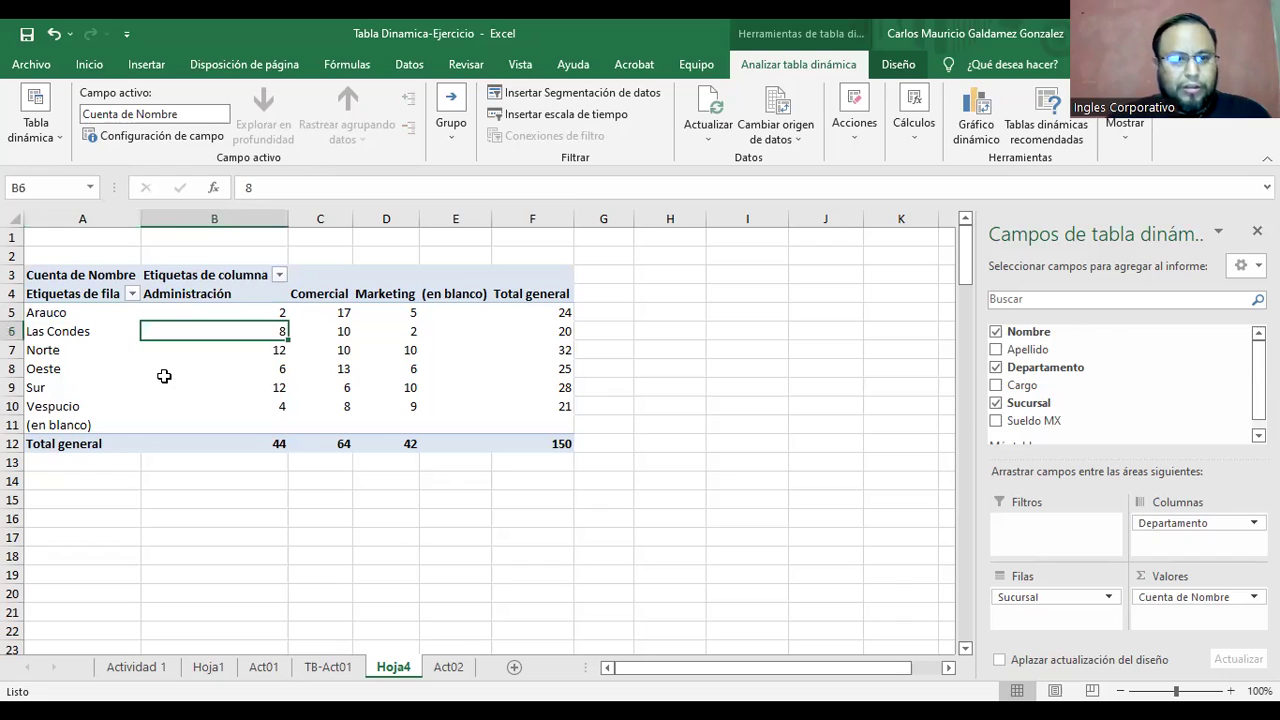
key("Down")
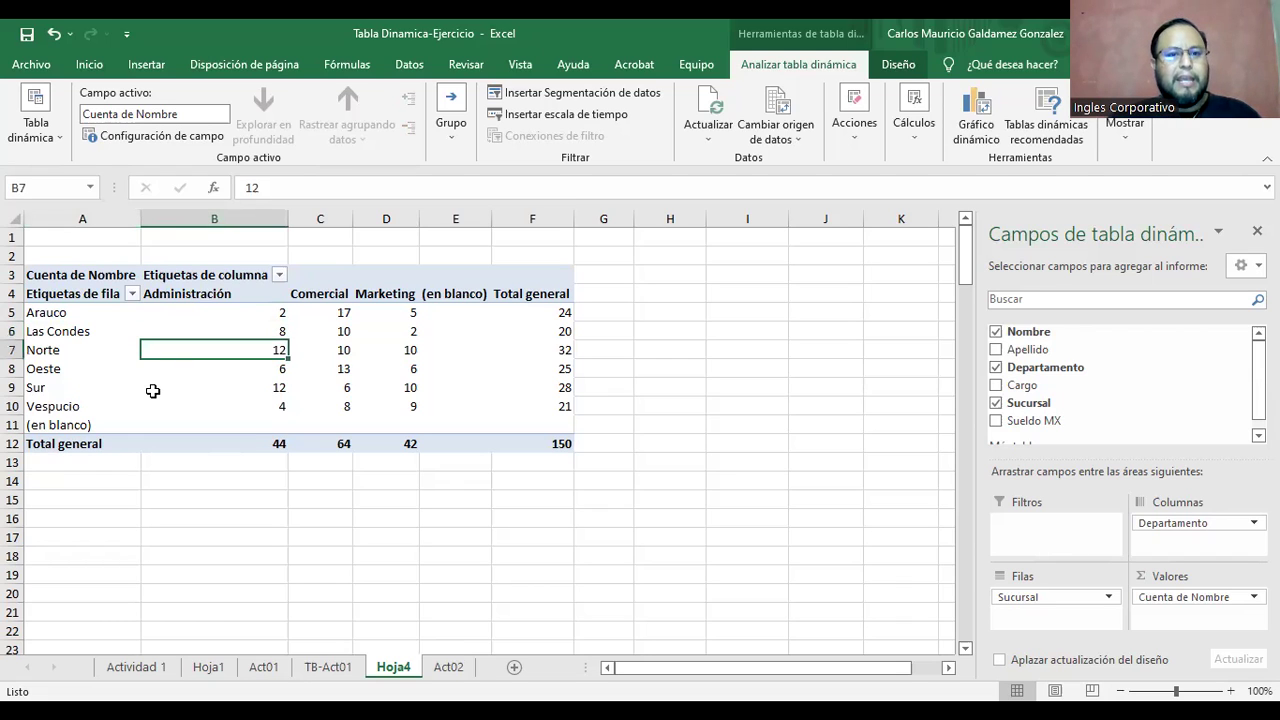
key("Down")
key("Down")
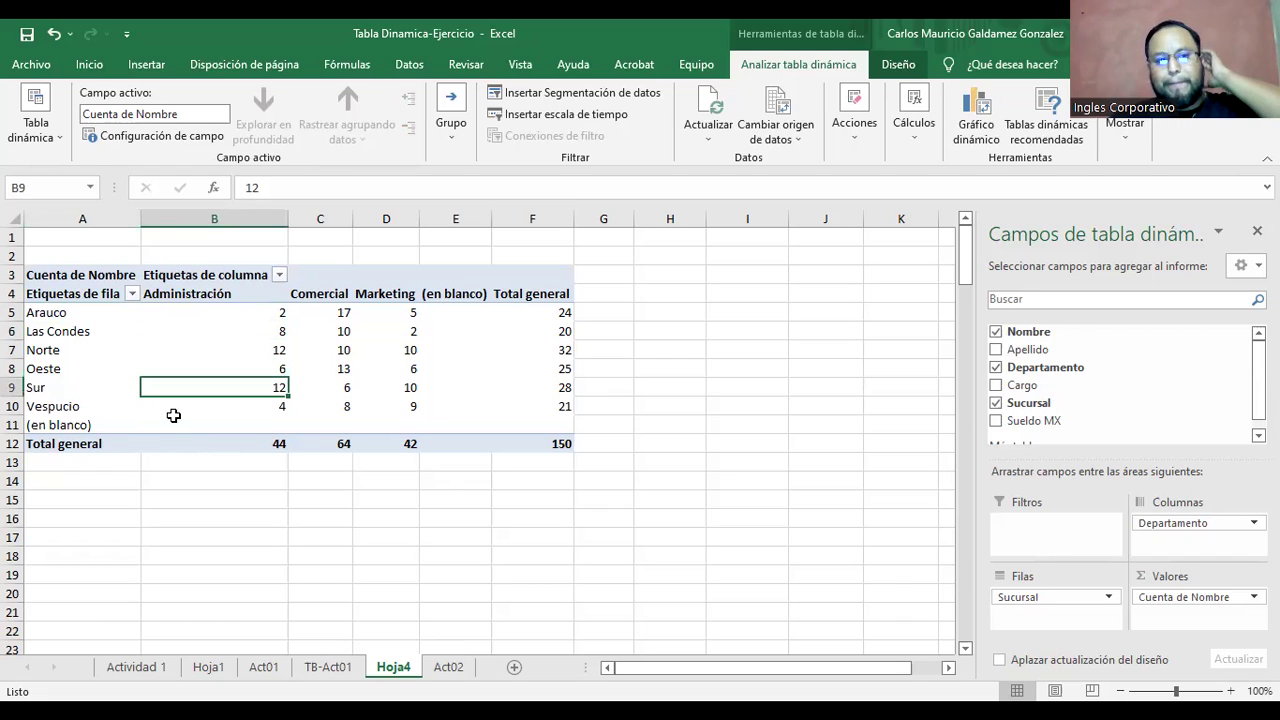
key("Down")
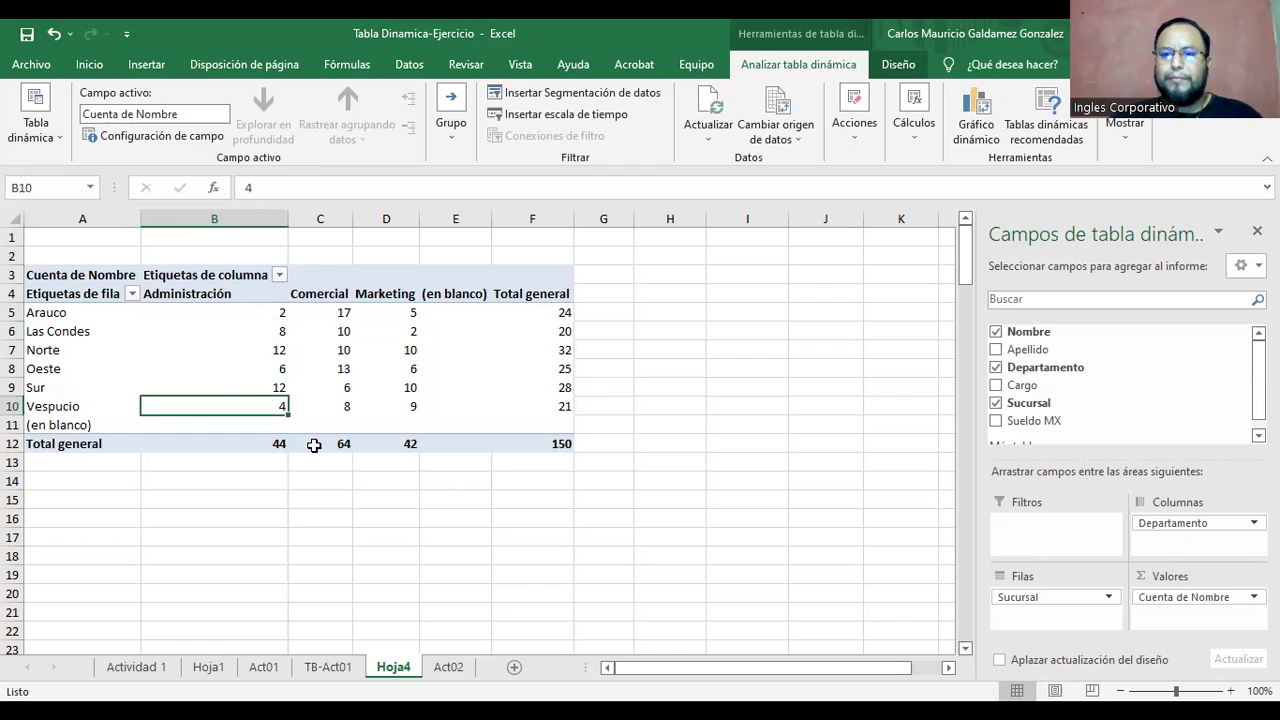
Rename the new pivot table sheet as TB-Act02 and place it after the Act02 sheet
left_click(340, 672)
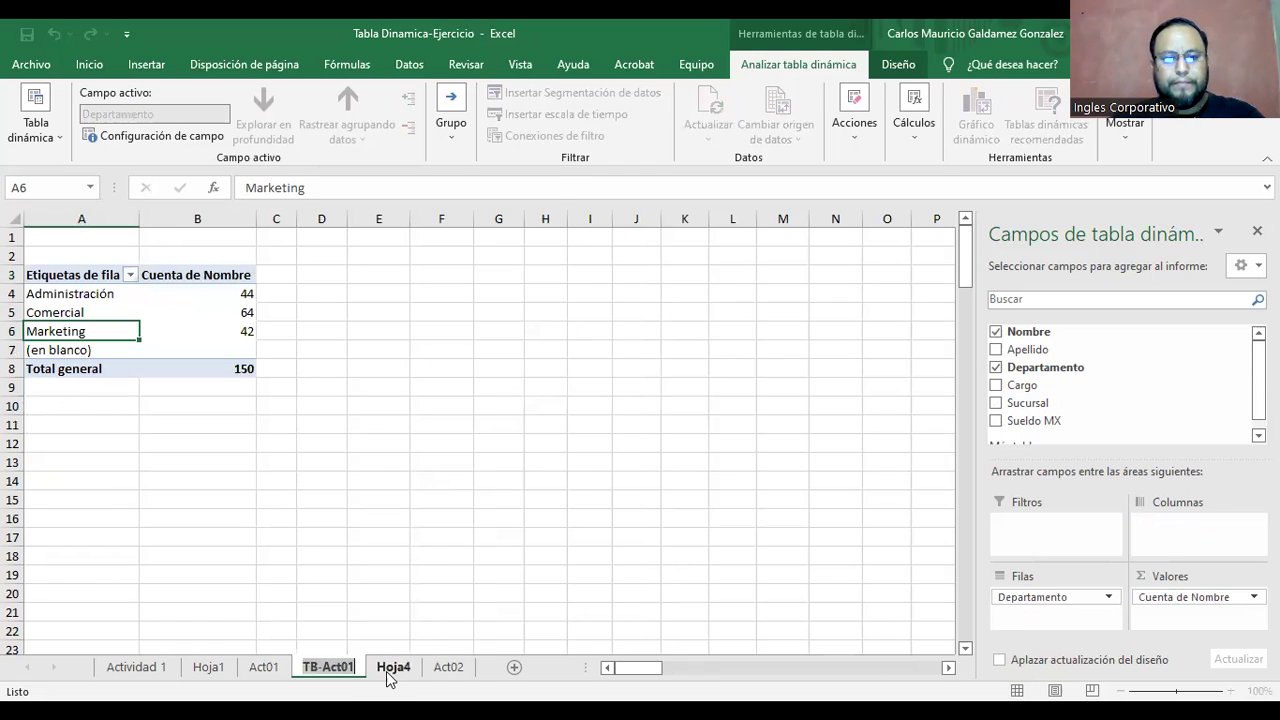
left_click(392, 668)
double_click(390, 668)
type("TB-Act01")
key("BackSpace")
type("2")
key("Return")
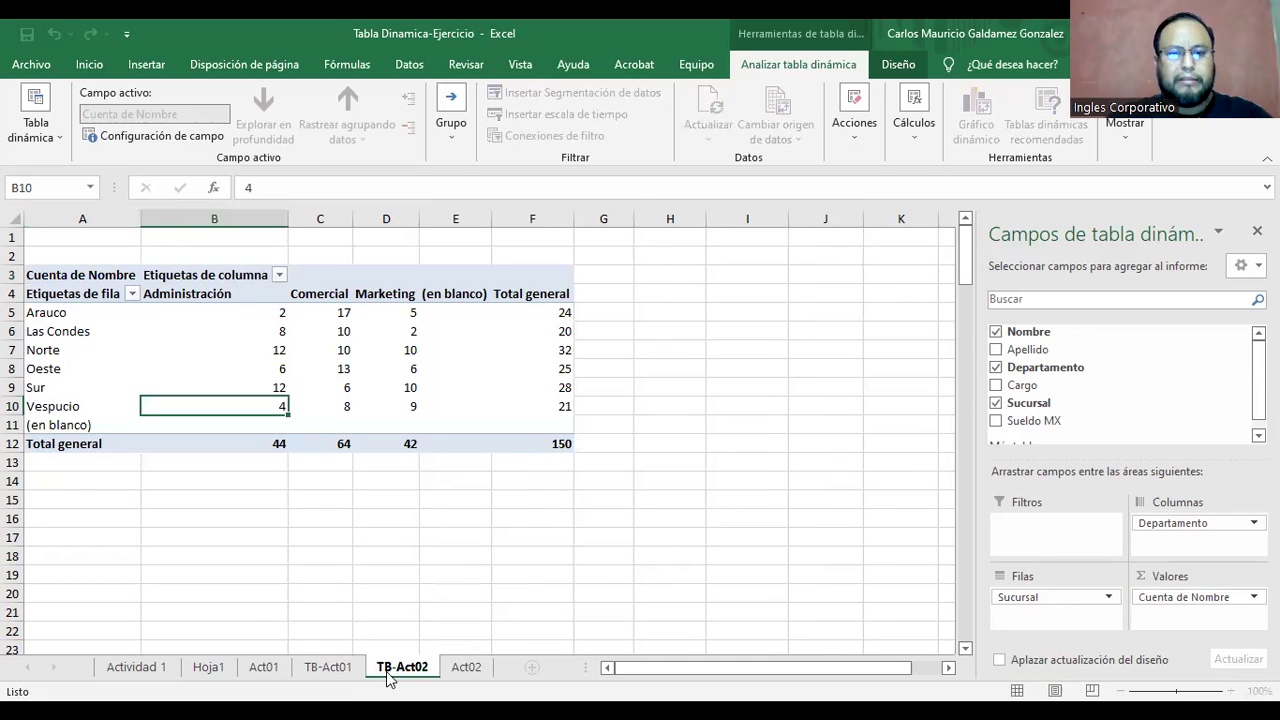
left_click_drag(492, 674, 497, 676)
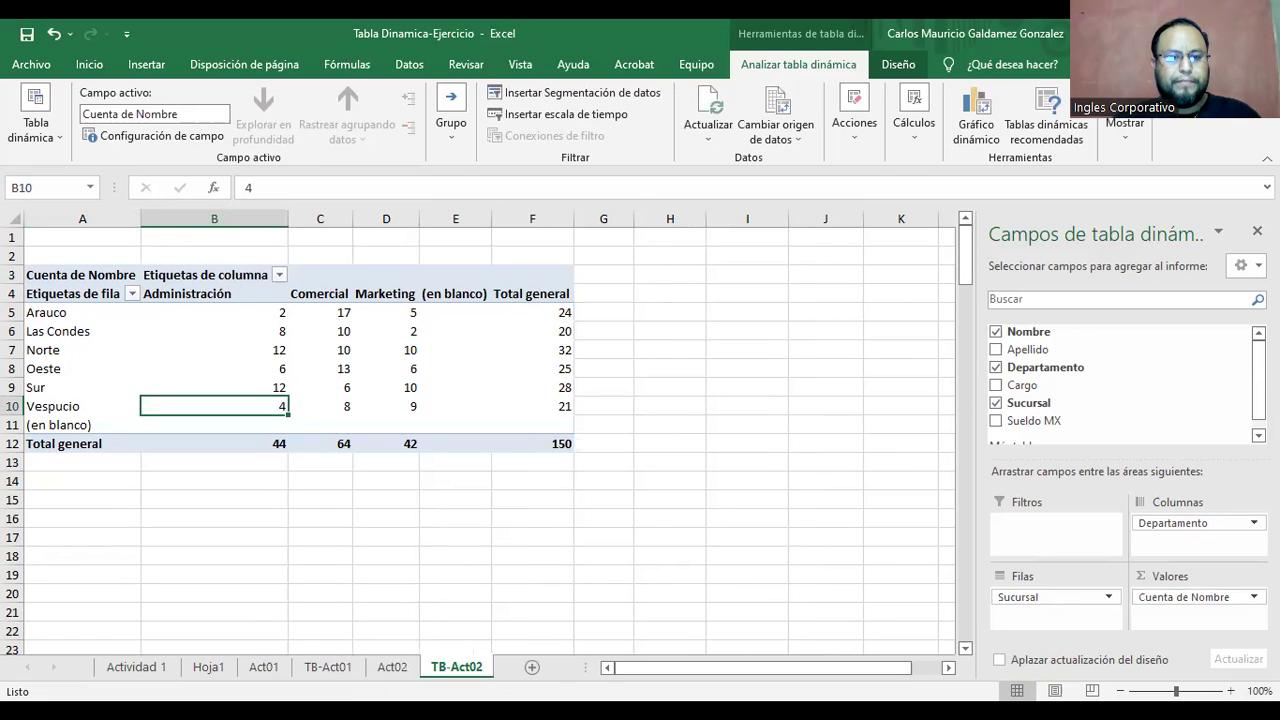
Review the TB-Act02 pivot table up close and compare it with TB-Act01 and the source data on Act01 and Act02
left_click(392, 668)
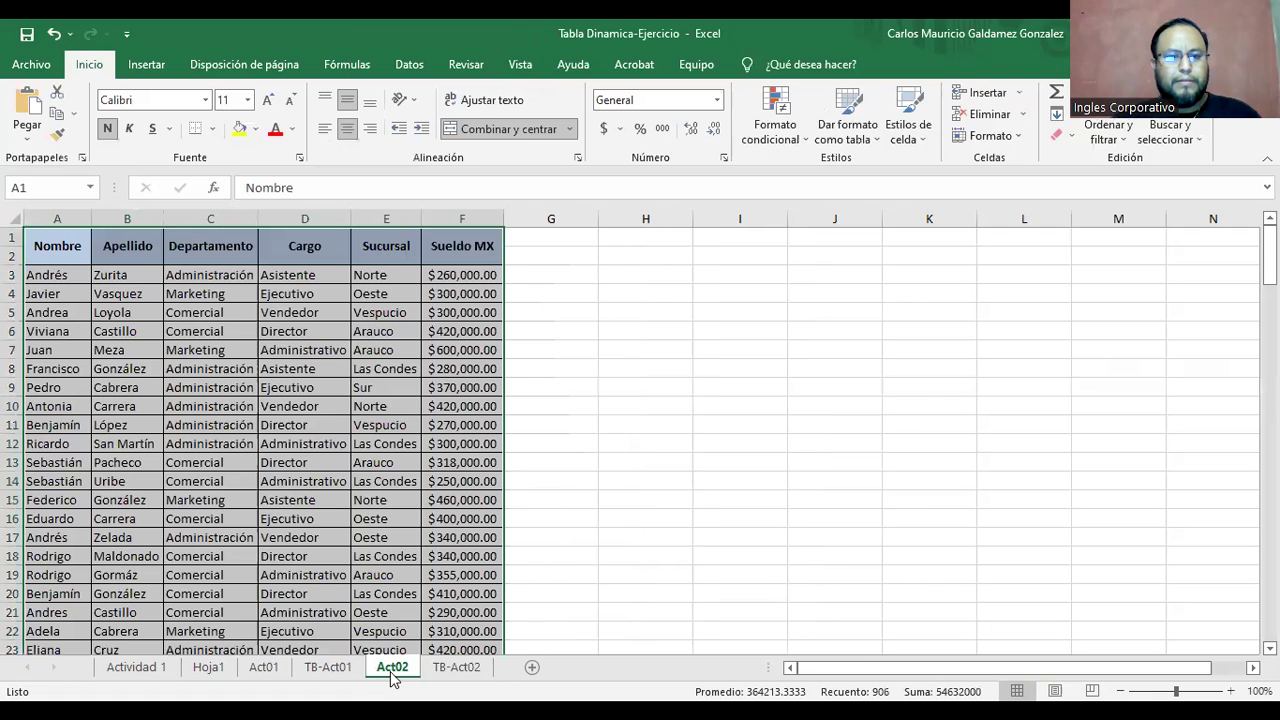
left_click(466, 669)
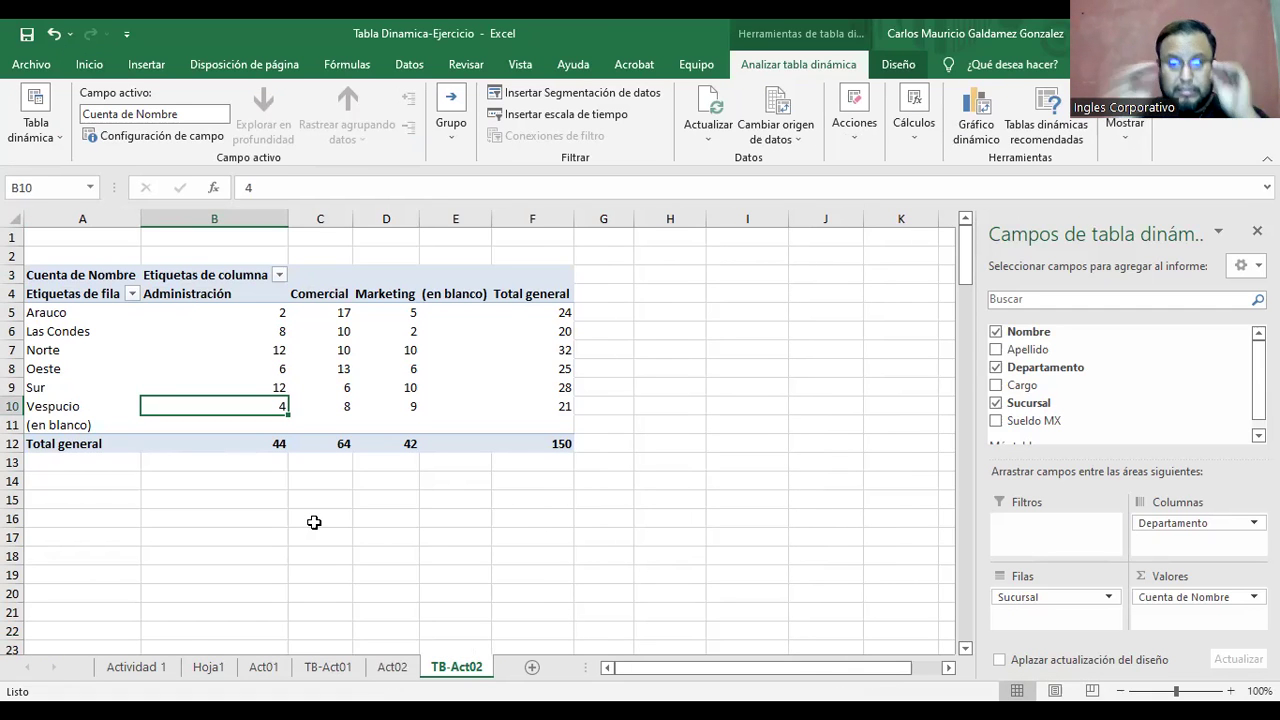
scroll(375, 443, "up", 1)
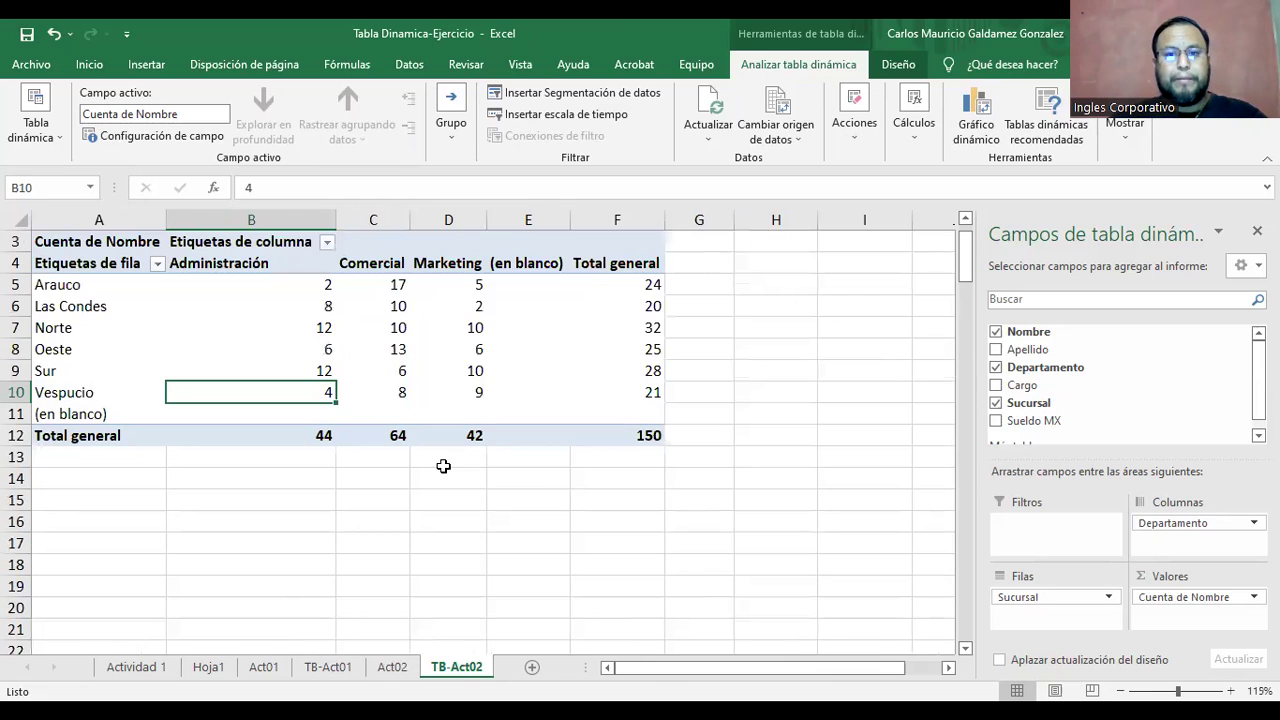
scroll(451, 497, "up", 1)
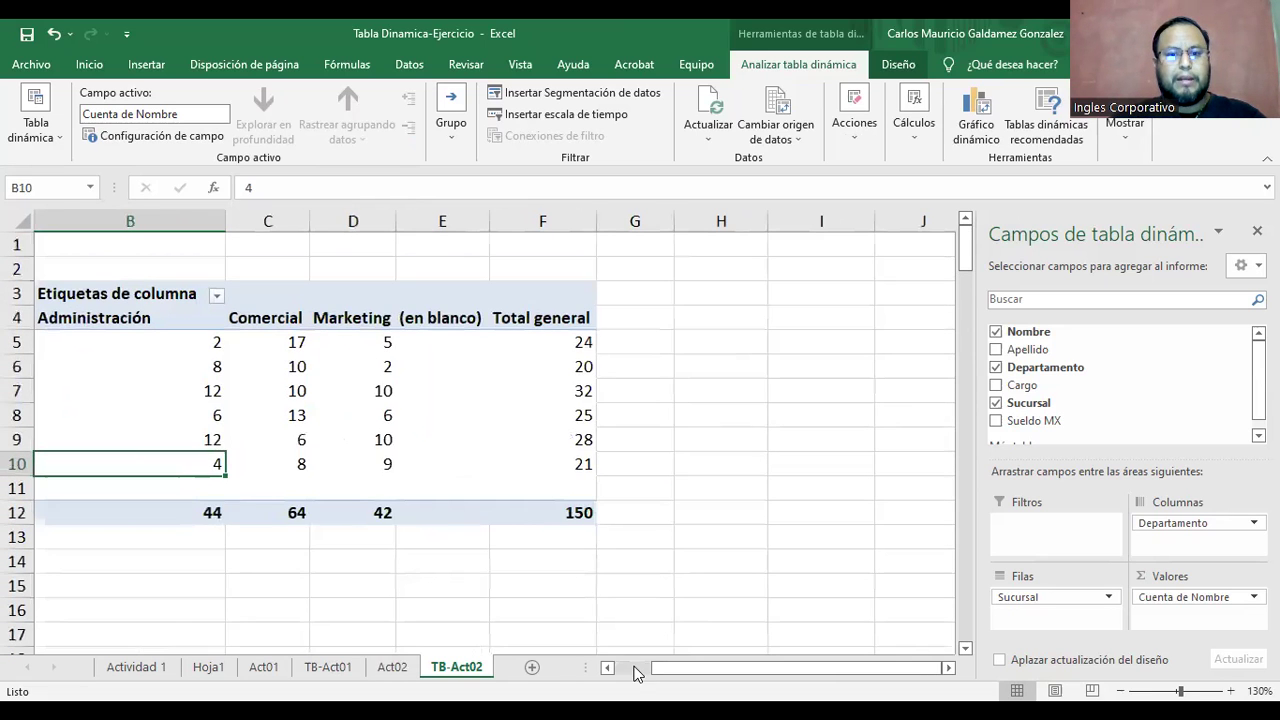
left_click(327, 667)
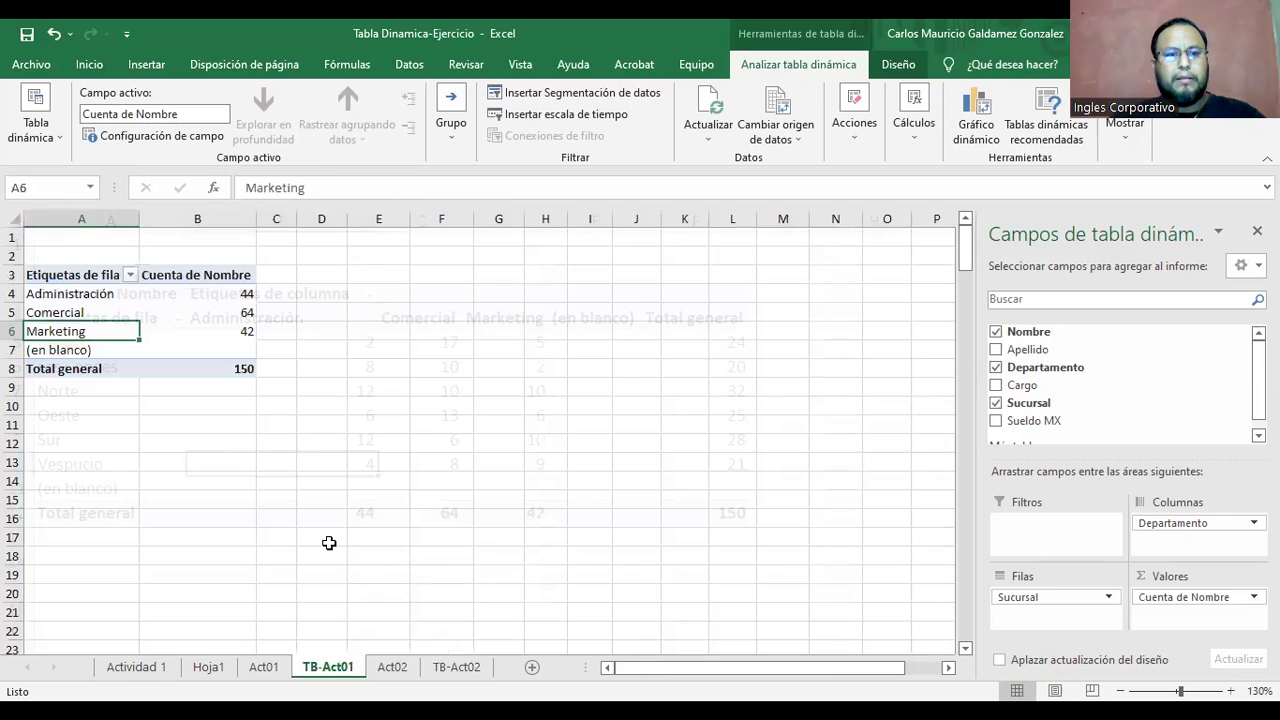
left_click(370, 677)
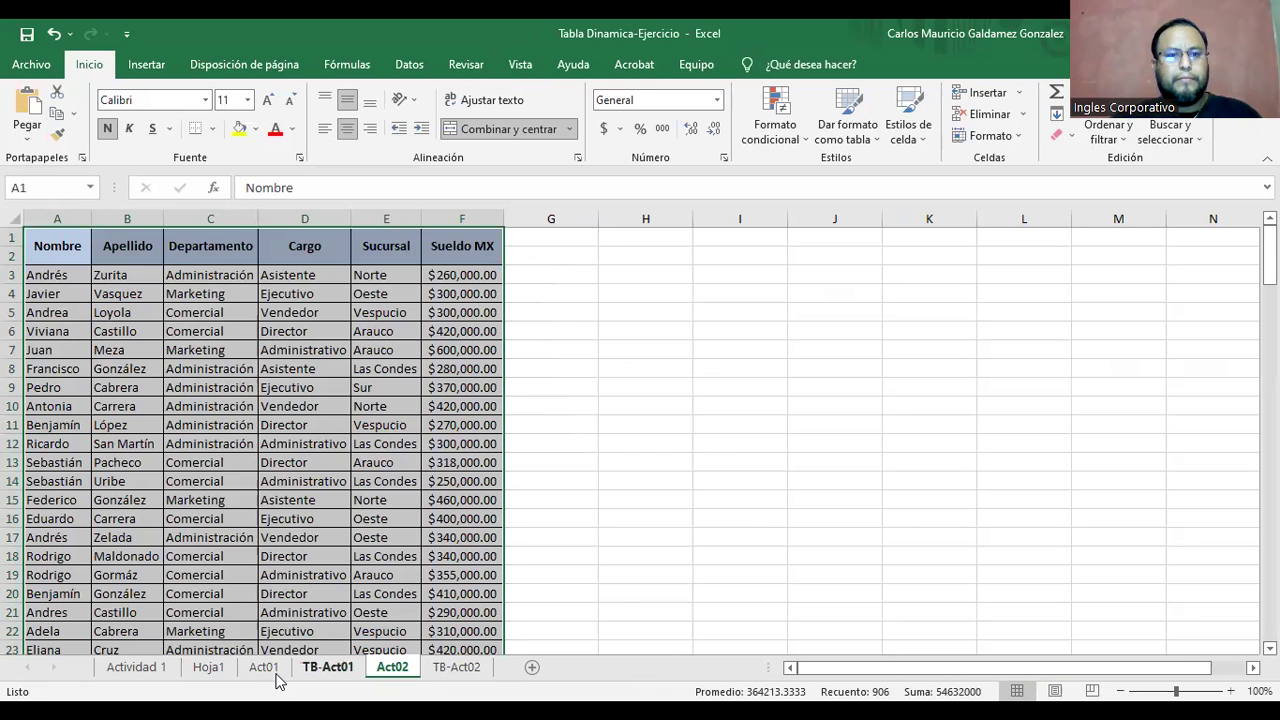
left_click(275, 674)
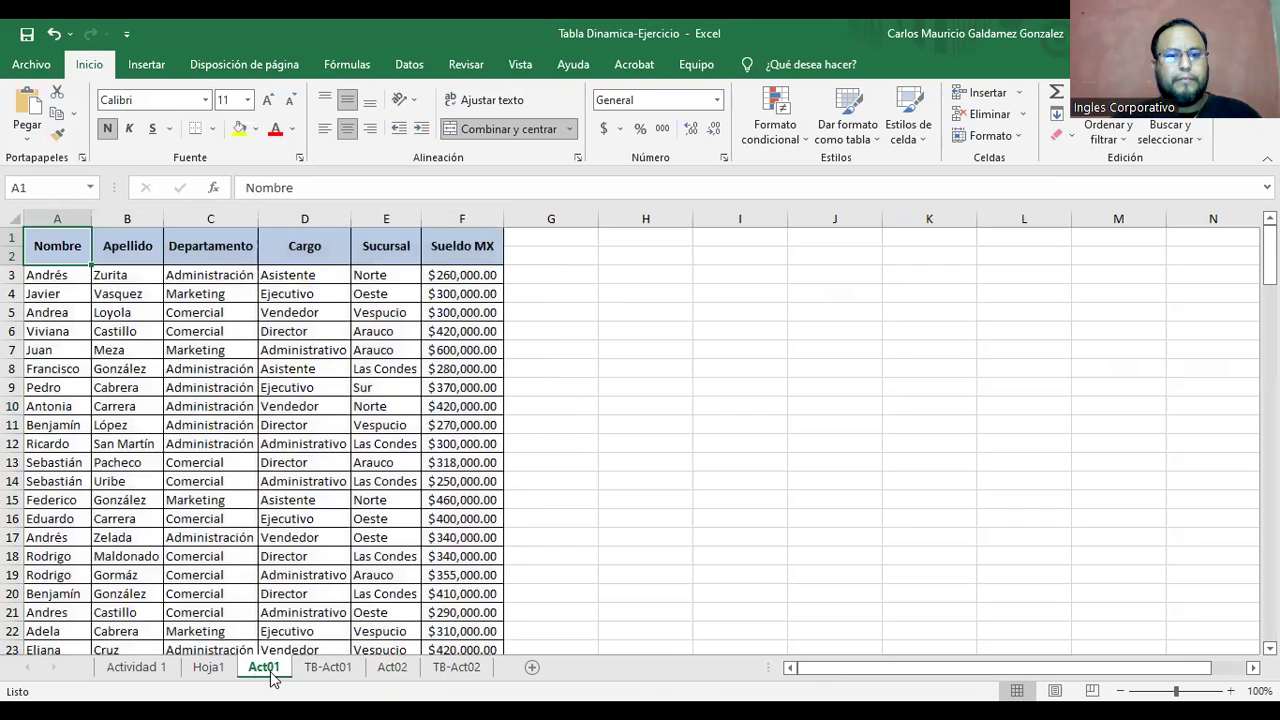
left_click(395, 670)
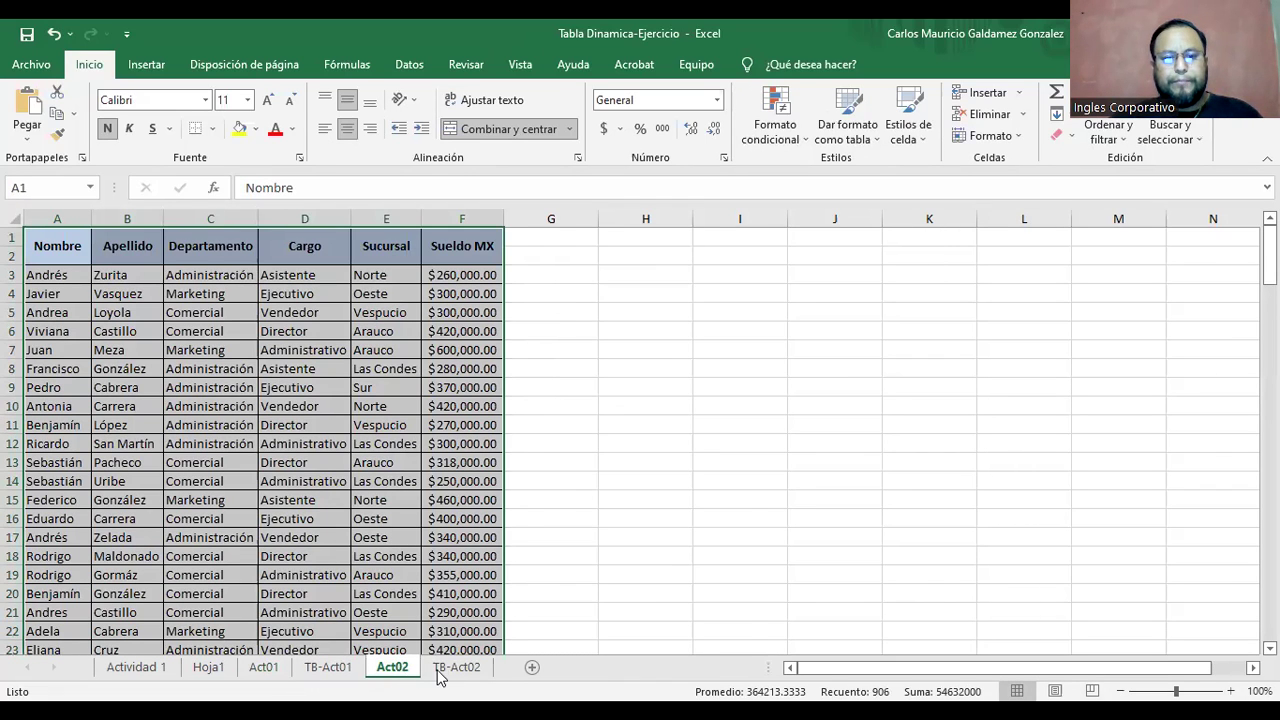
Delete the duplicate data sheet Act02 from the workbook
left_click(440, 670)
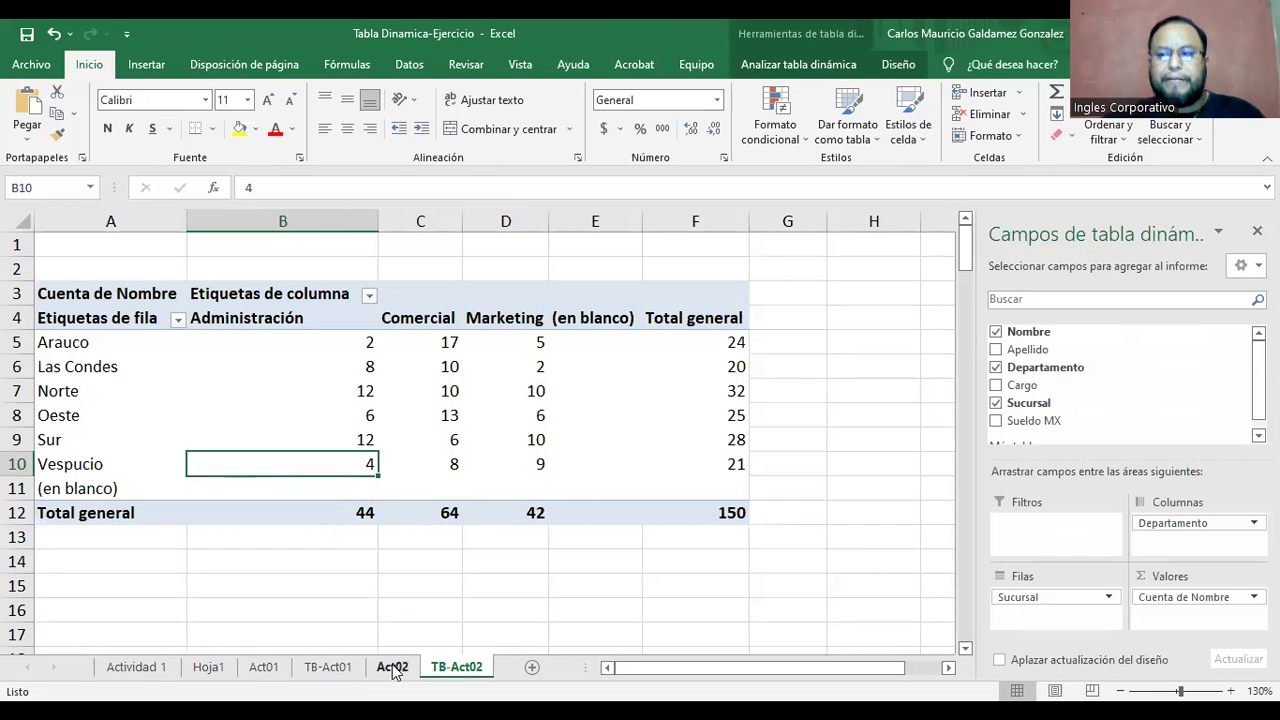
left_click(393, 667)
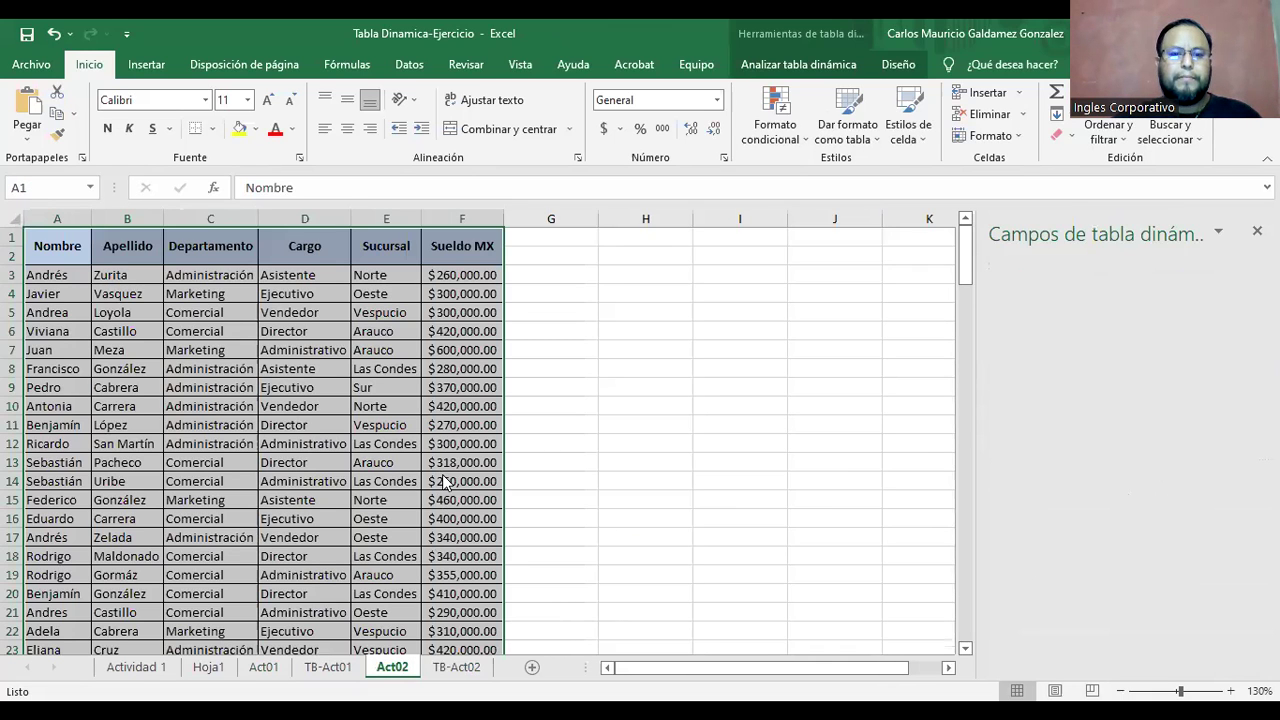
right_click(405, 667)
left_click(456, 667)
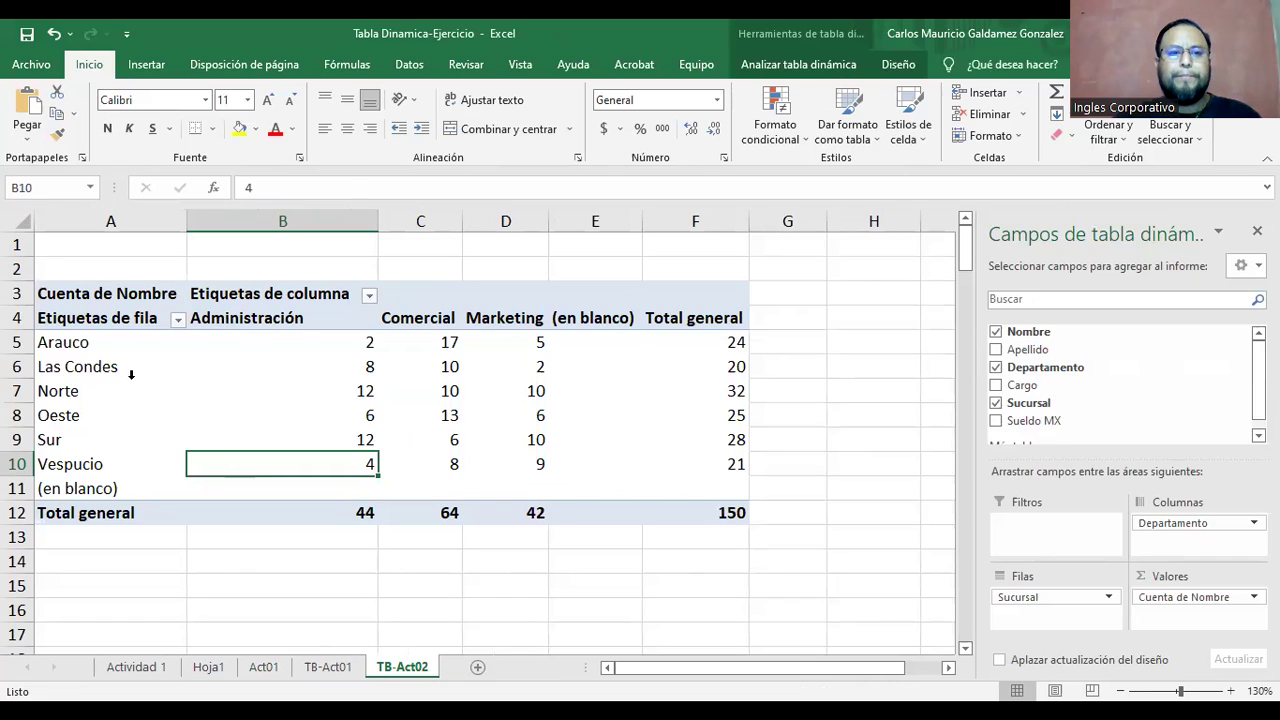
Review the TB-Act02 pivot table, the TB-Act01, Act01 and Hoja1 sheets, and the requirements on Actividad 1
left_click_drag(97, 293, 690, 540)
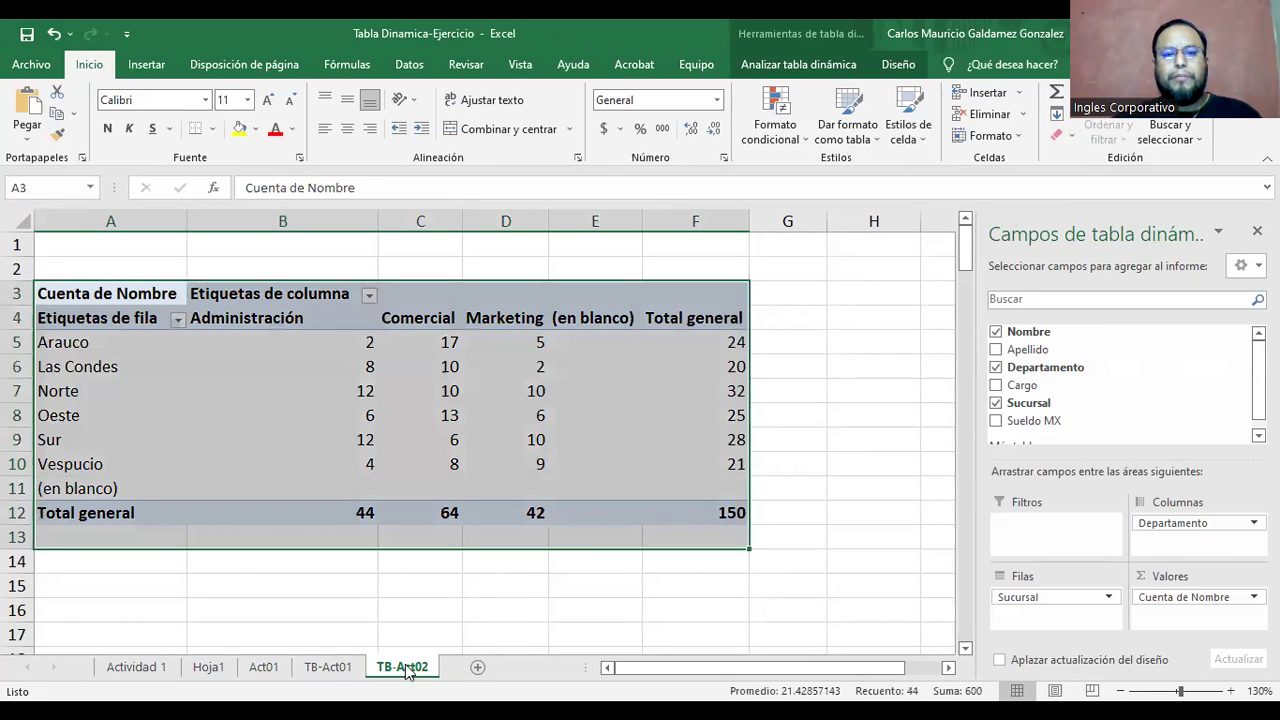
left_click(325, 667)
left_click(400, 667)
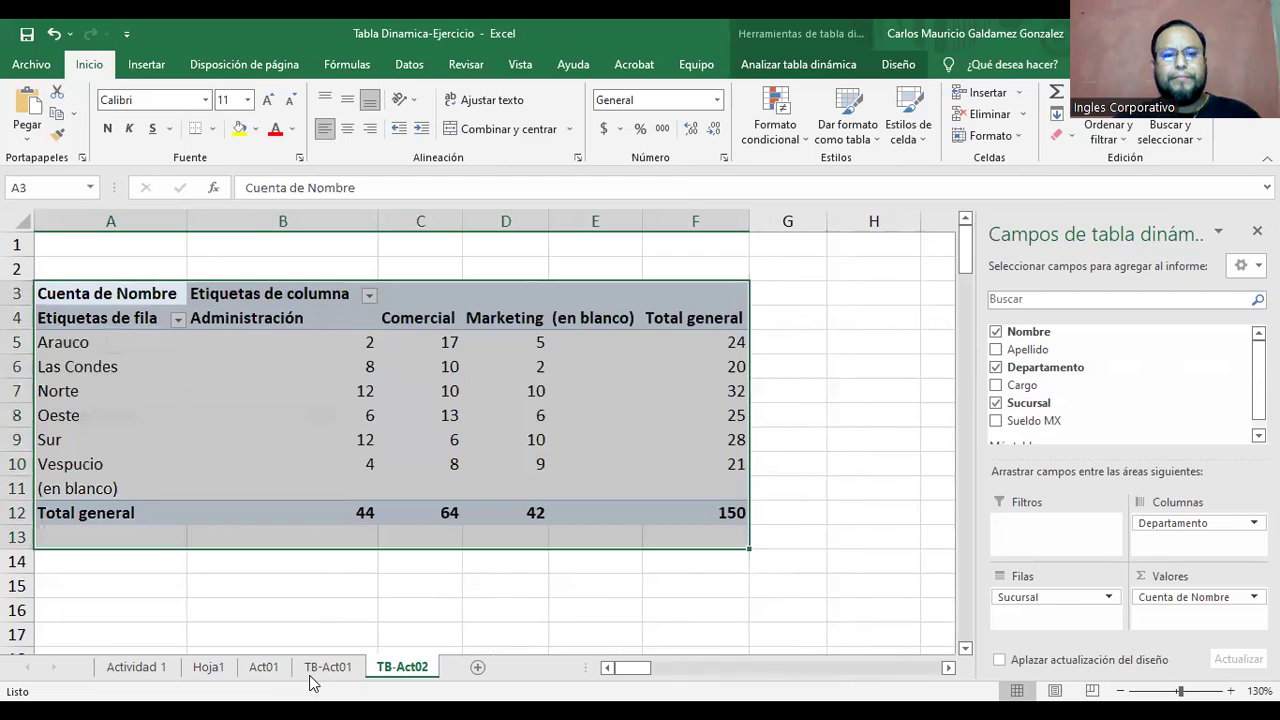
left_click(312, 668)
left_click(262, 670)
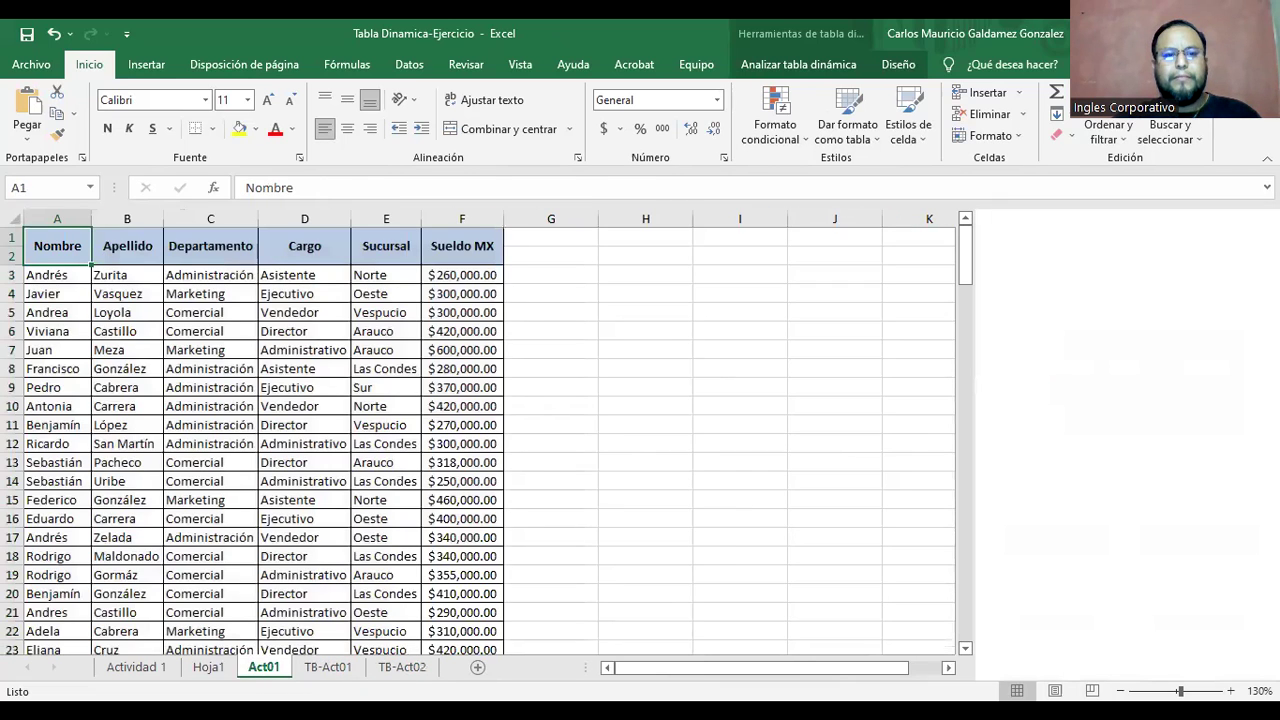
left_click(210, 670)
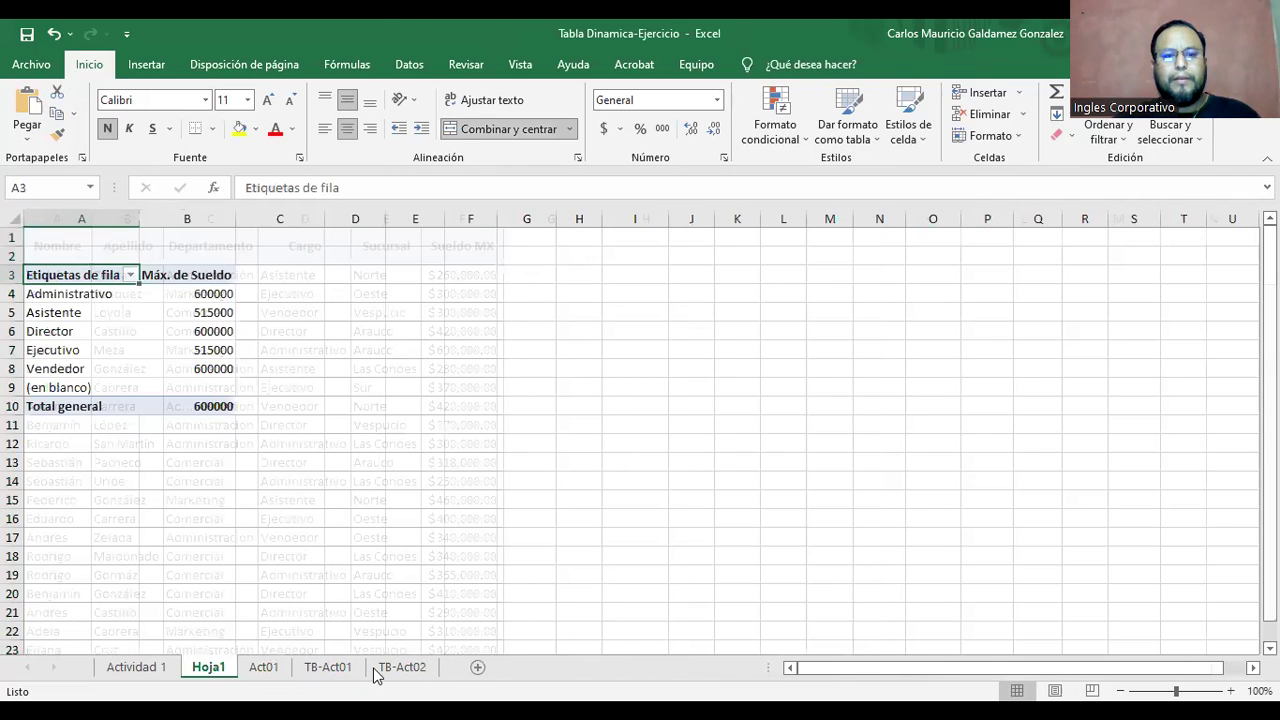
left_click(326, 667)
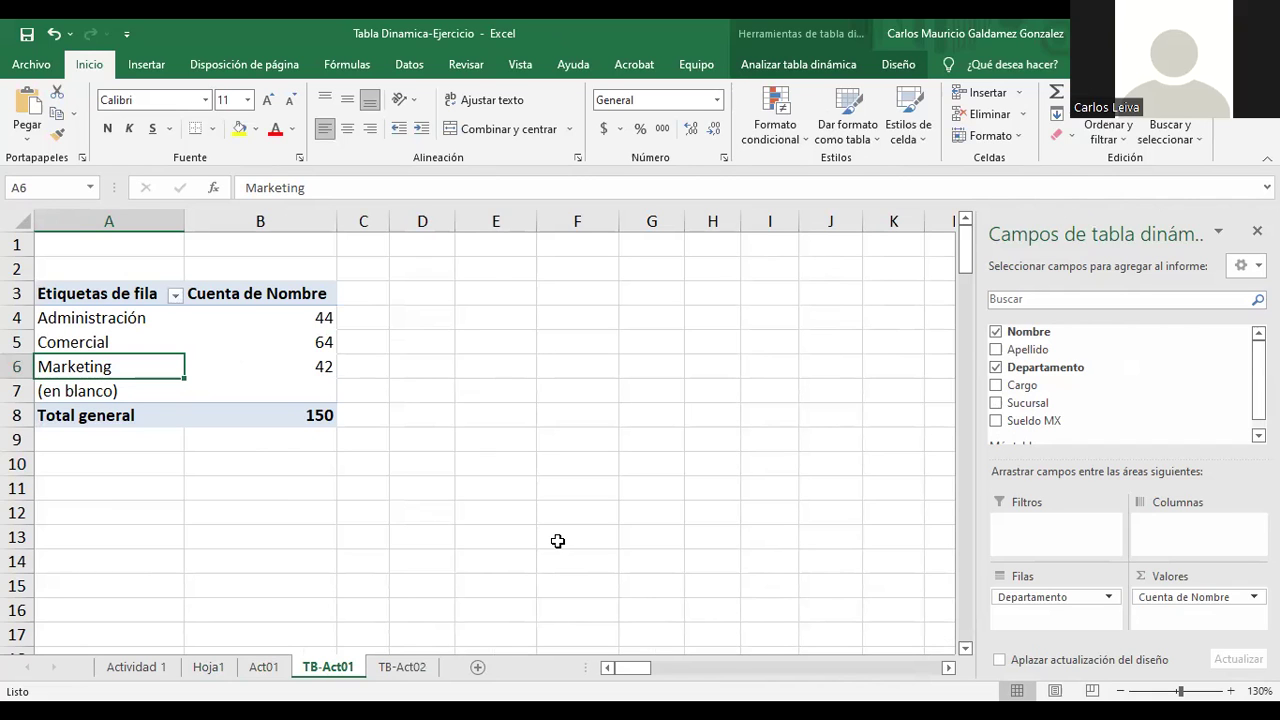
left_click(143, 667)
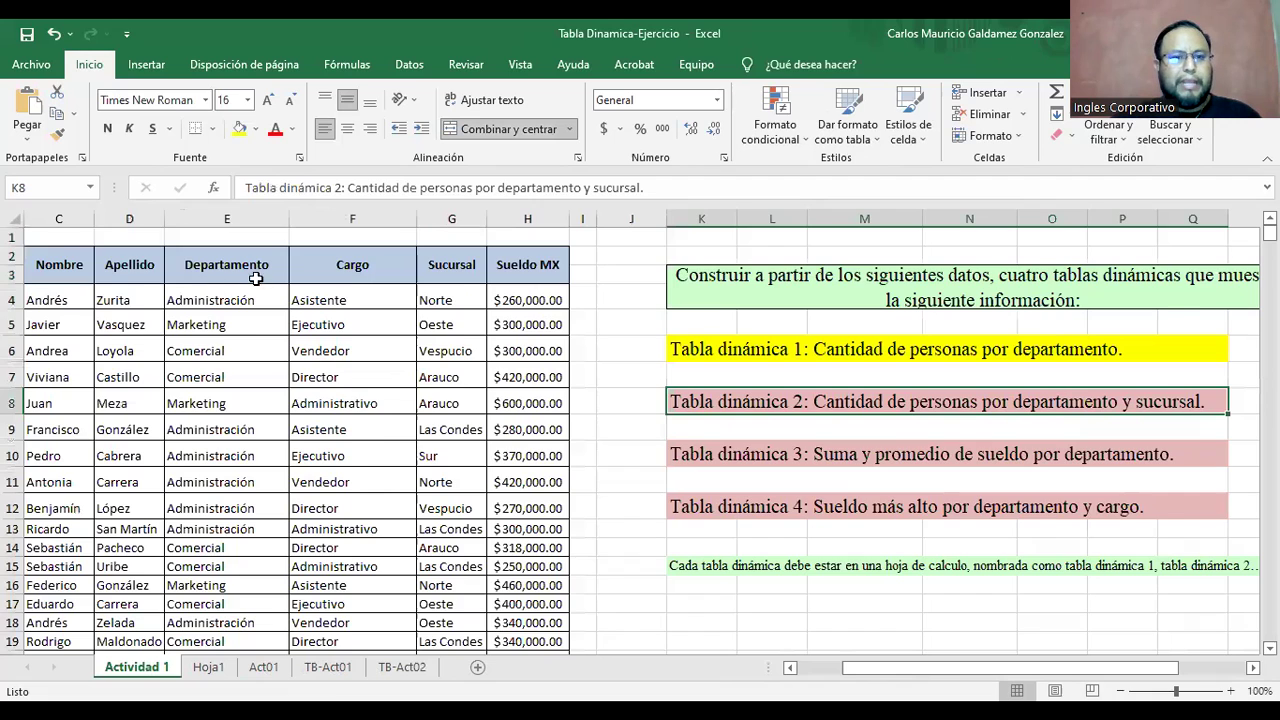
Set the Sueldo MX value in cell F3 of the Act01 sheet to 260001
key("ctrl+Page_Down")
key("ctrl+Page_Down")
key("Down")
key("Right")
key("Right")
key("Right")
key("Right")
key("Right")
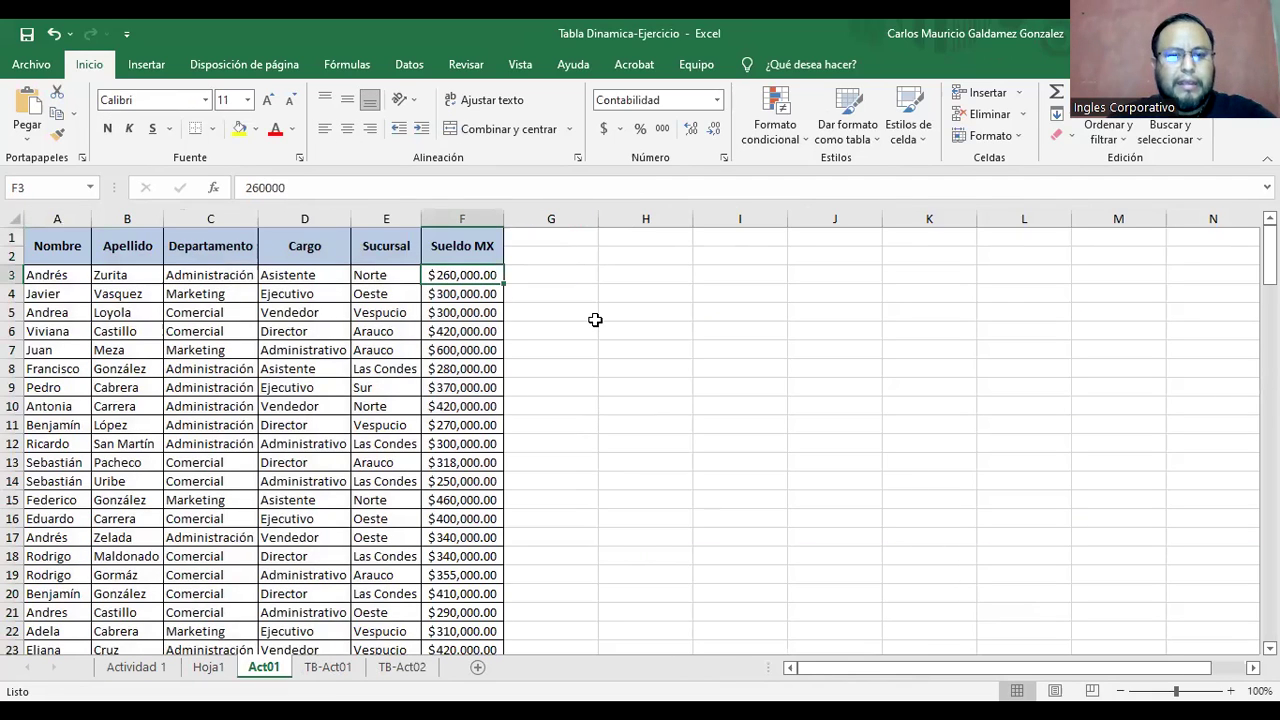
key("F2")
key("BackSpace")
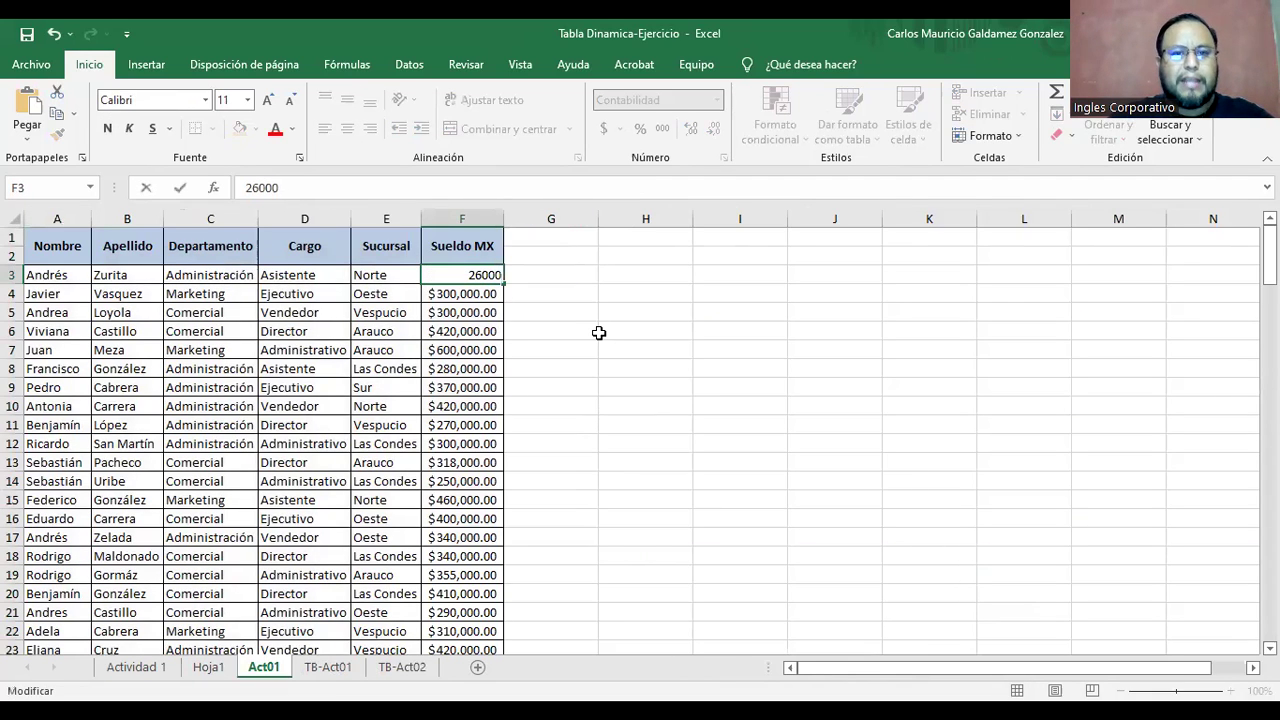
key("ctrl+Return")
key("F2")
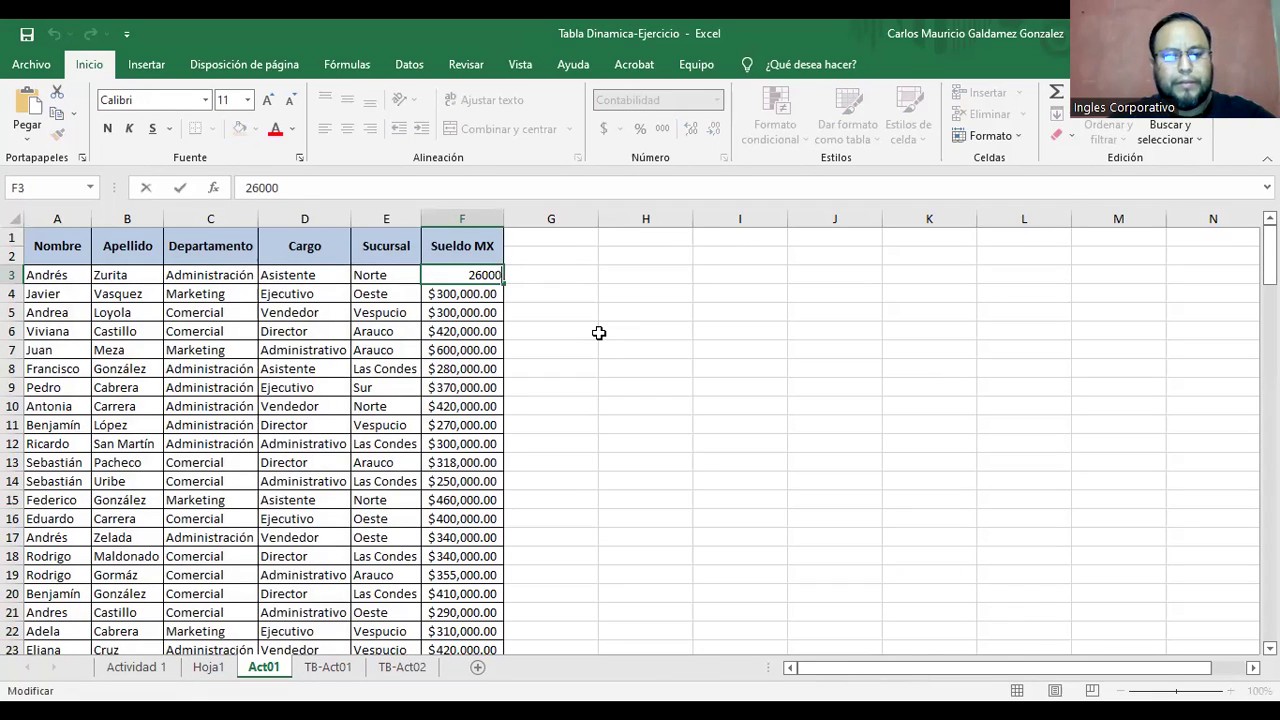
type("01")
key("Return")
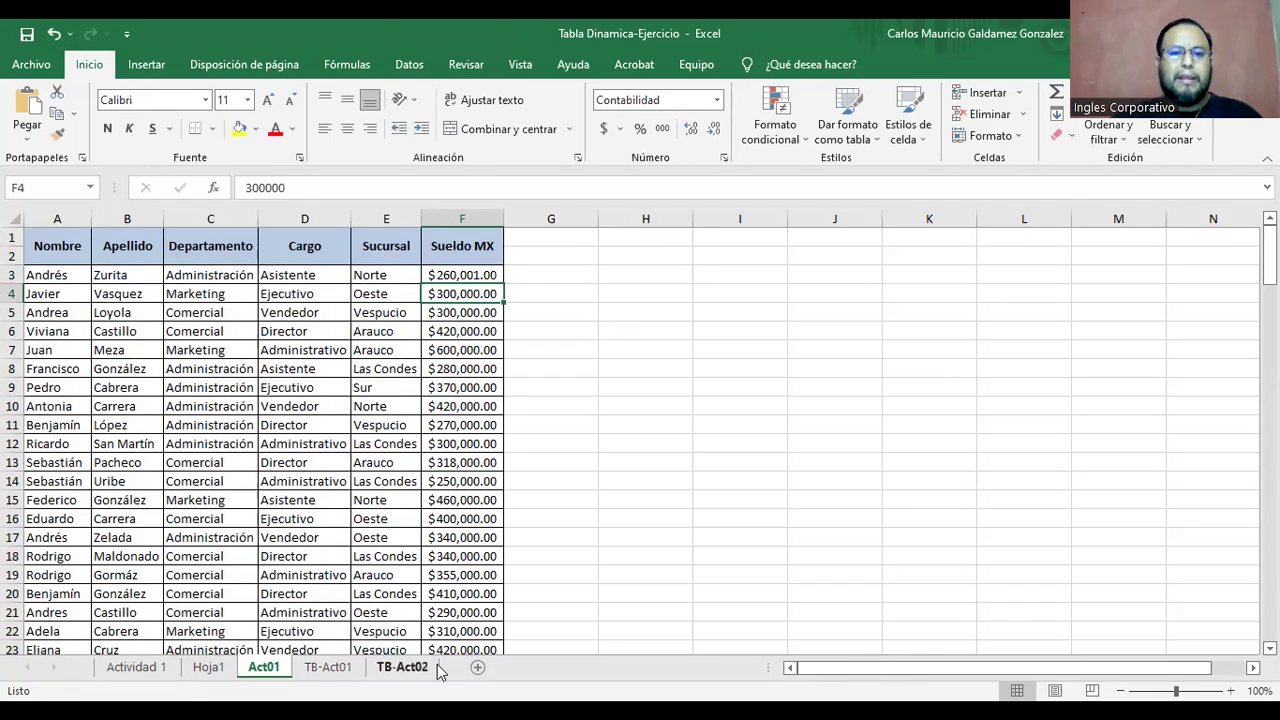
Check the TB-Act01 and TB-Act02 pivot tables against the edited source data on Act01
left_click(329, 667)
left_click(397, 668)
left_click(343, 668)
left_click(389, 669)
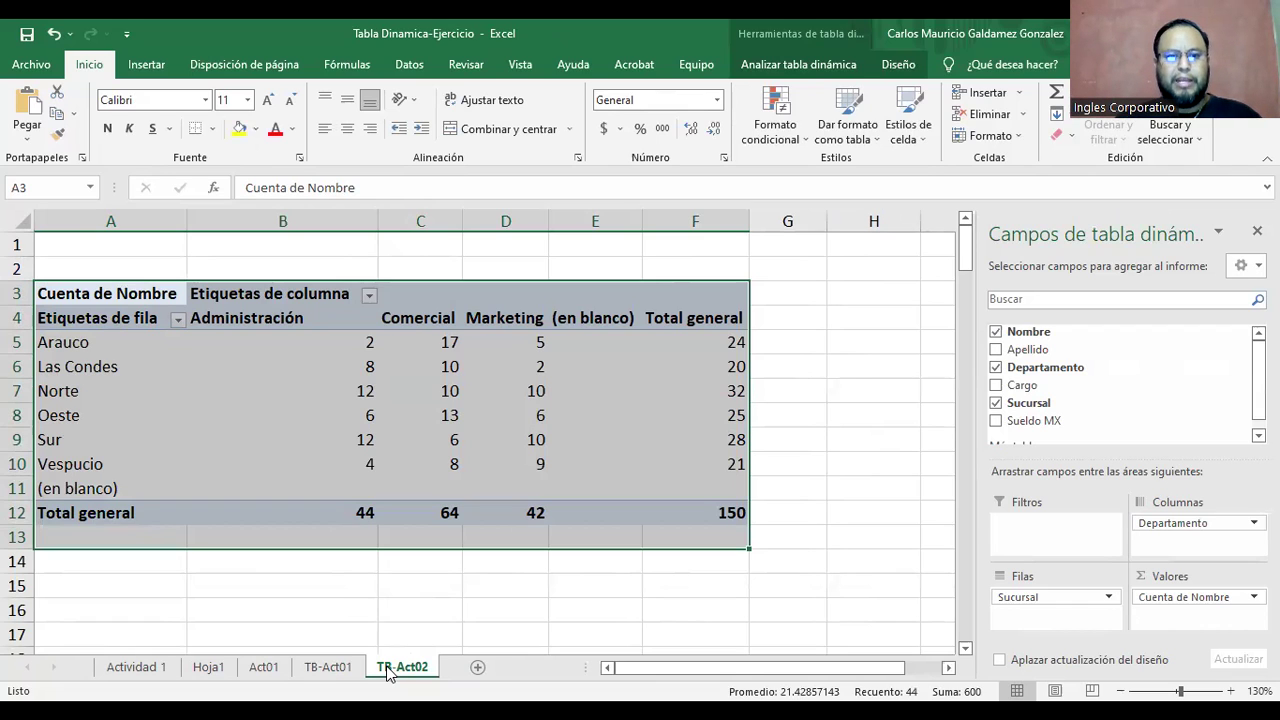
left_click(334, 676)
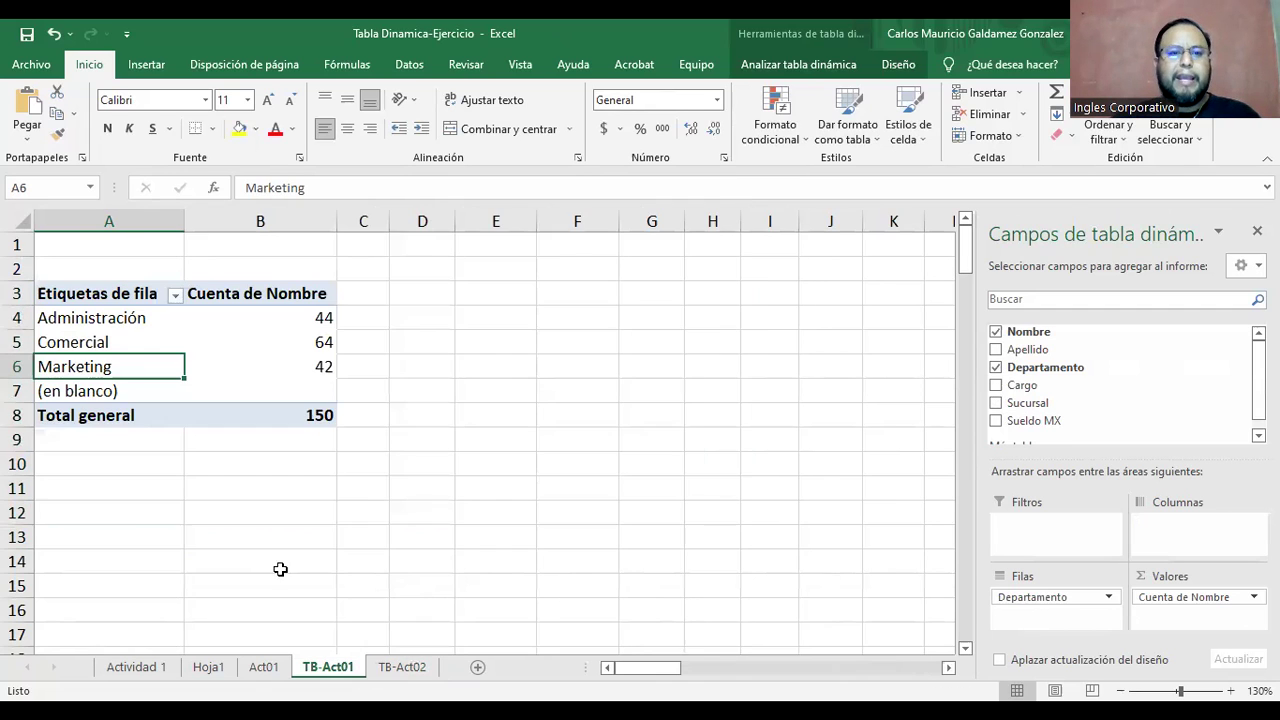
left_click(252, 680)
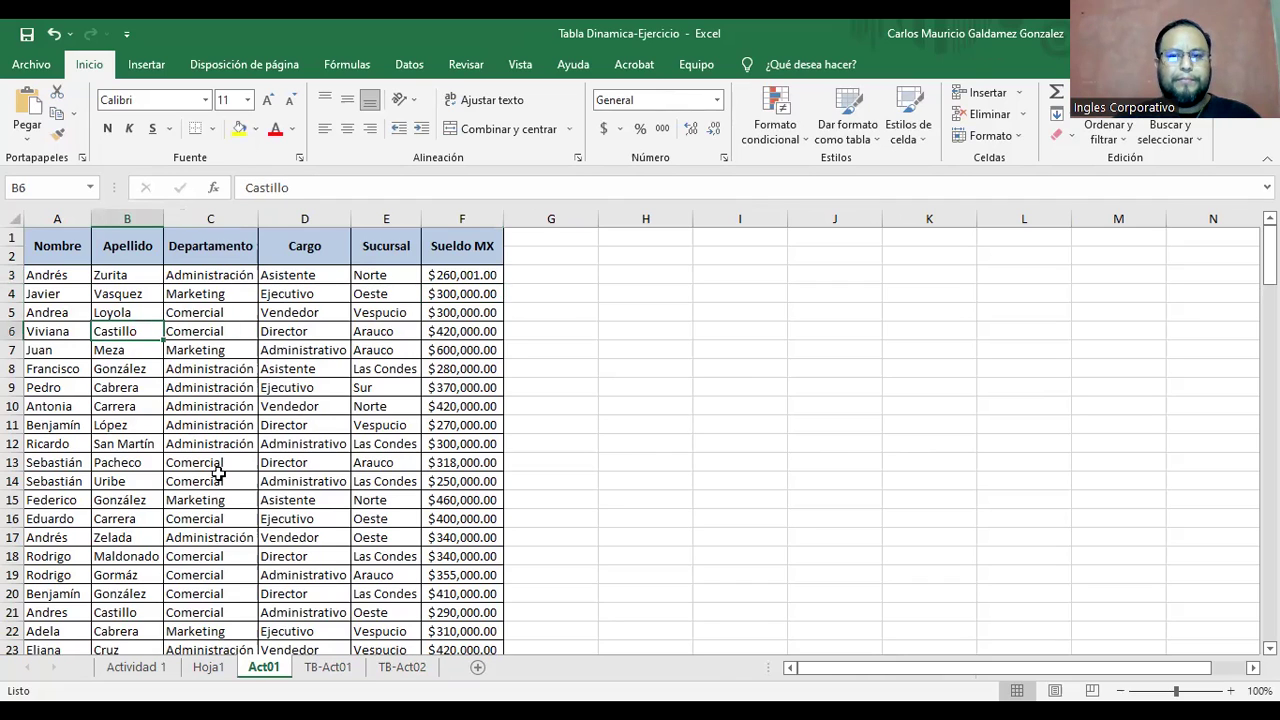
left_click(401, 676)
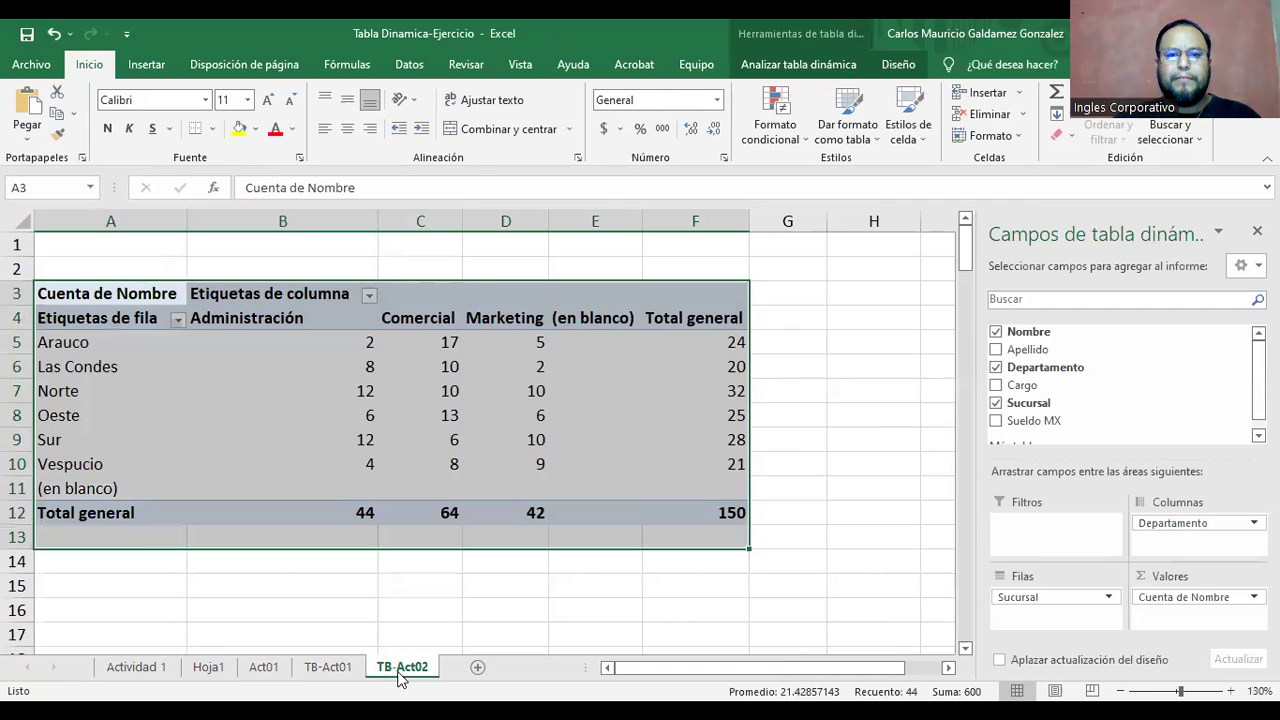
Remove Nombre from the TB-Act02 pivot table and add it again as a count value only, not as rows
left_click(359, 361)
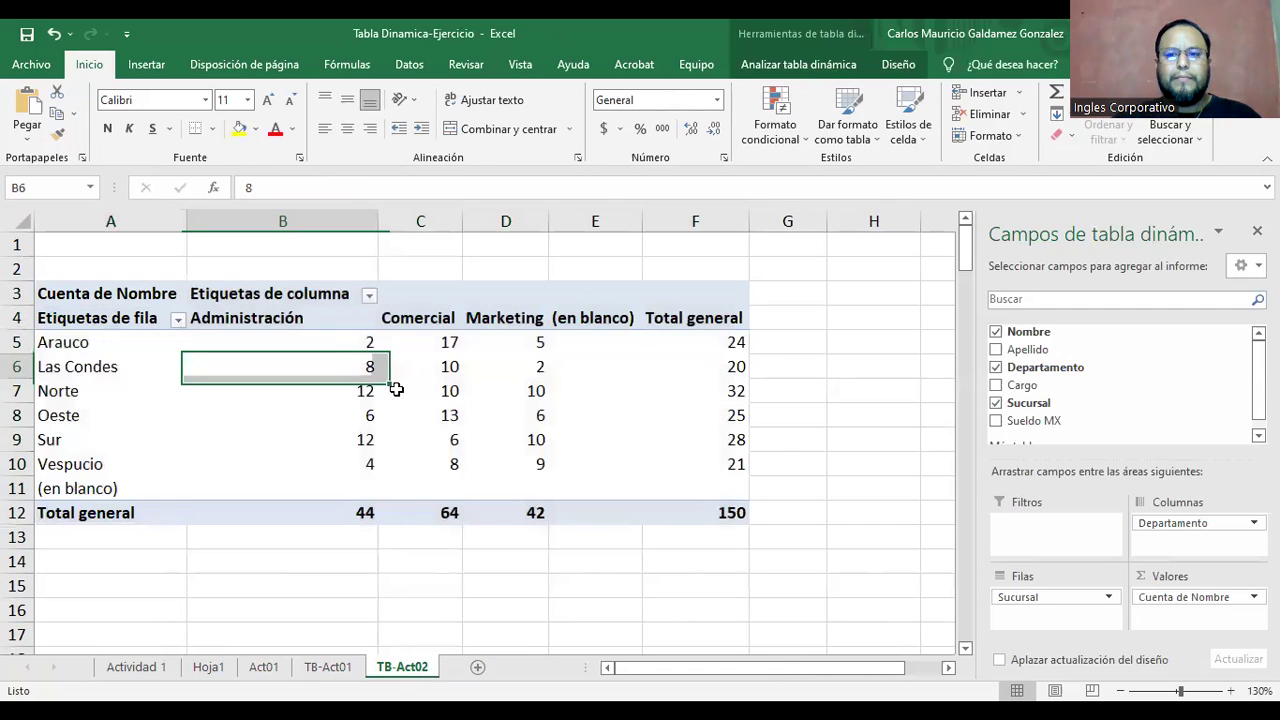
left_click(996, 334)
left_click(996, 334)
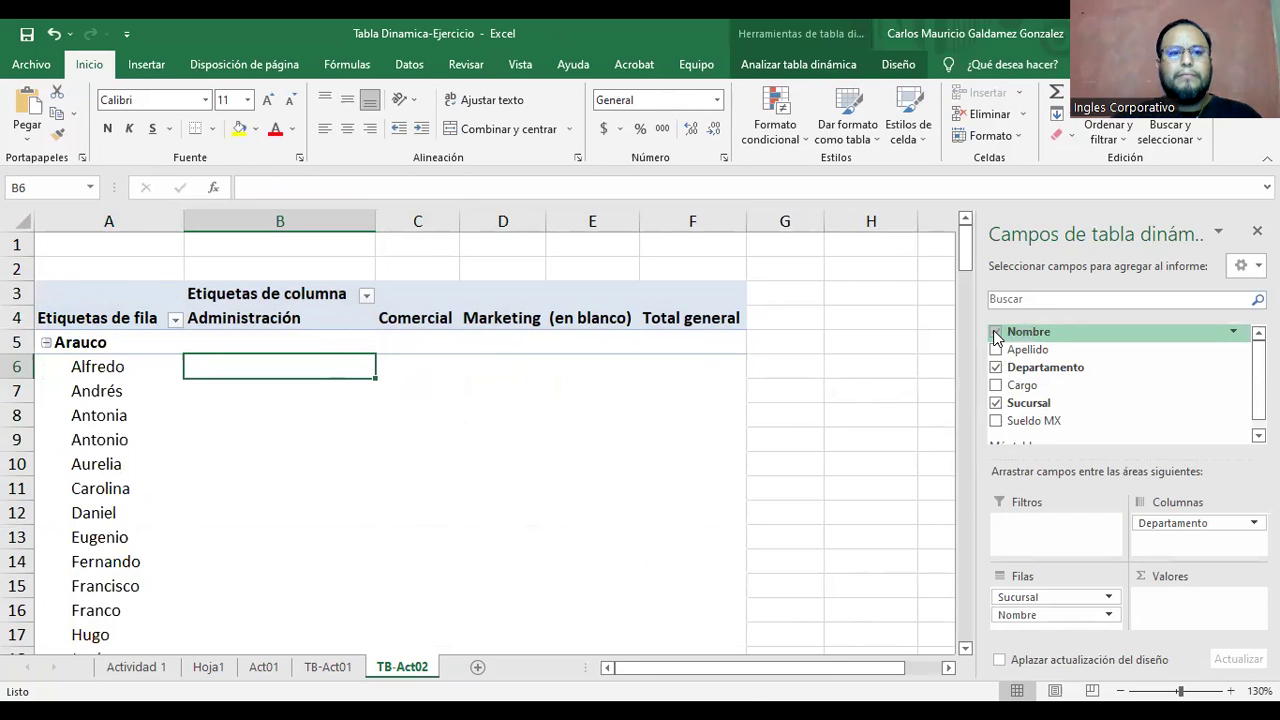
left_click_drag(1006, 340, 1158, 606)
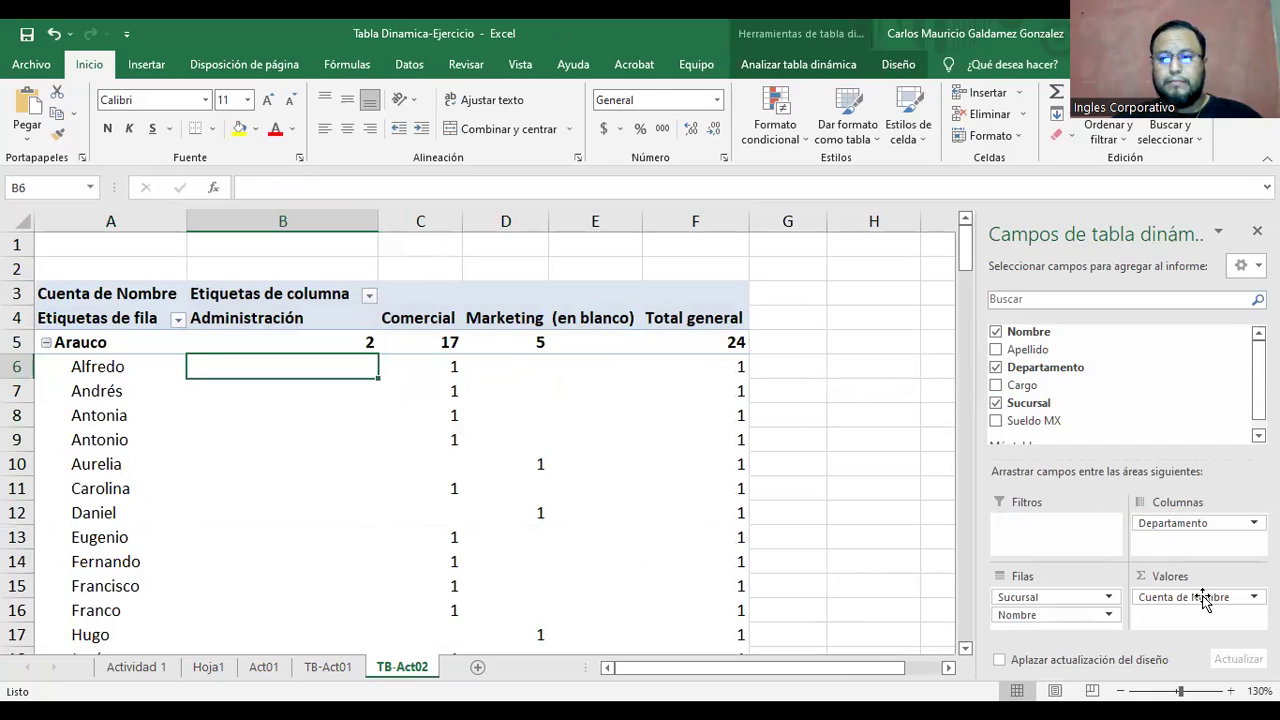
left_click_drag(1030, 617, 1082, 418)
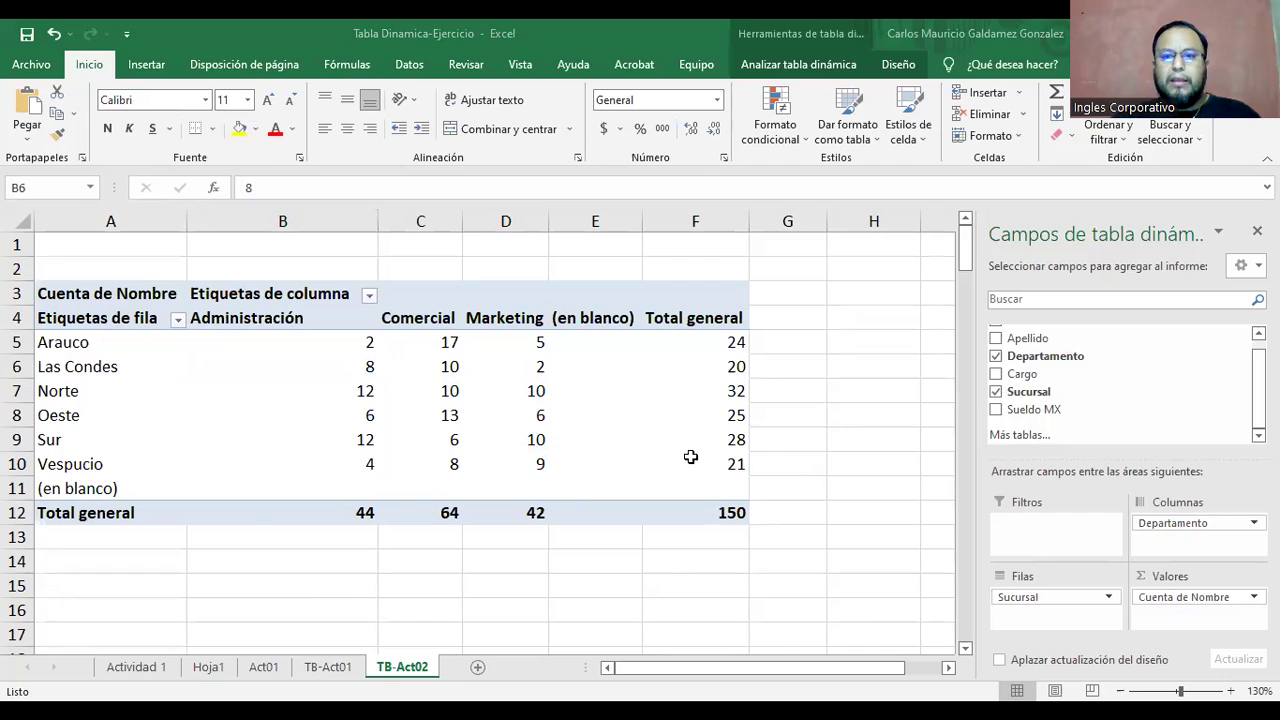
Mark the Tabla dinámica 2 requirement on the Actividad 1 sheet as done with yellow fill
key("ctrl+Page_Up")
key("ctrl+Page_Up")
key("ctrl+Page_Up")
key("ctrl+Page_Up")
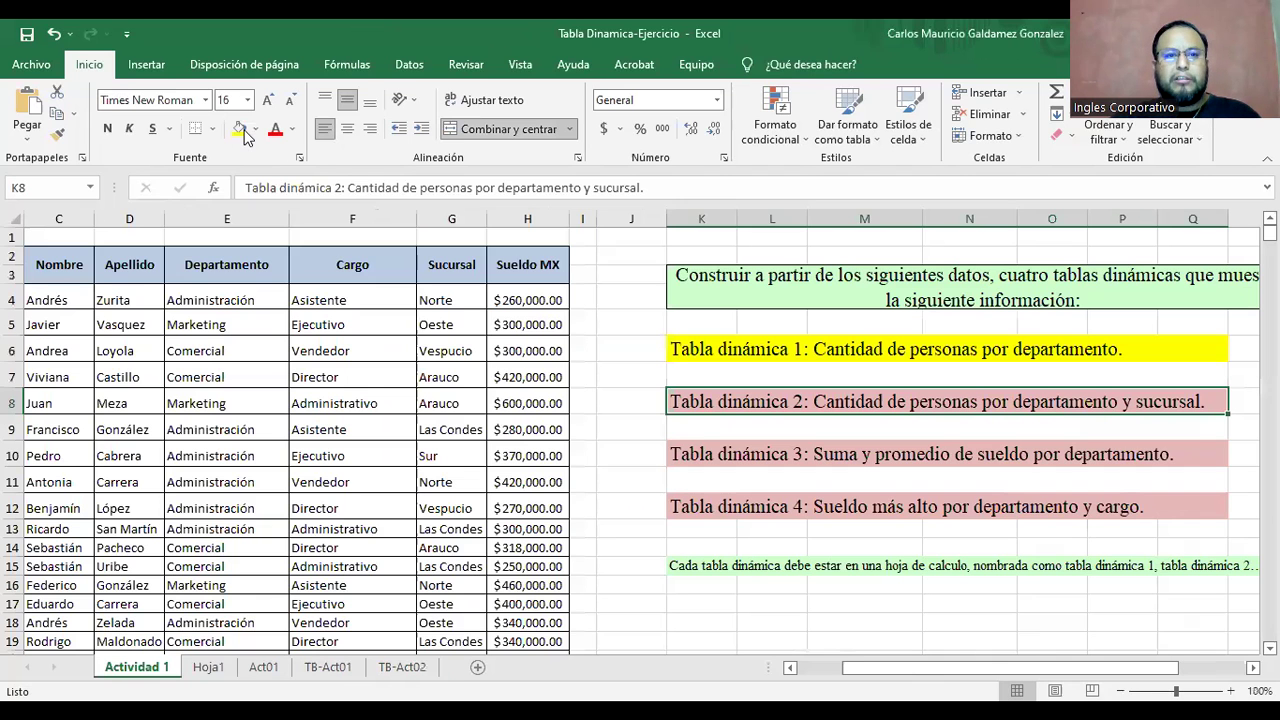
left_click(733, 457)
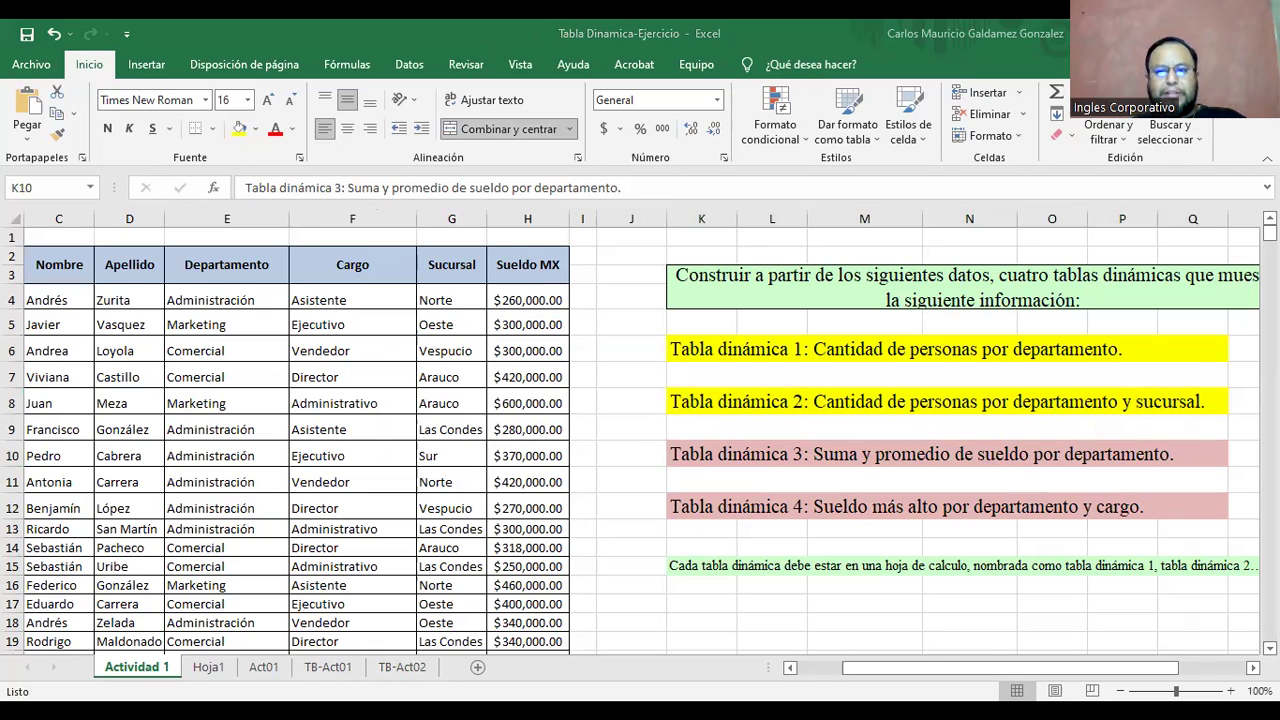
Look at the Suma and Promedio summary options for the Nombre value in TB-Act02, without applying either
left_click(397, 672)
left_click(405, 437)
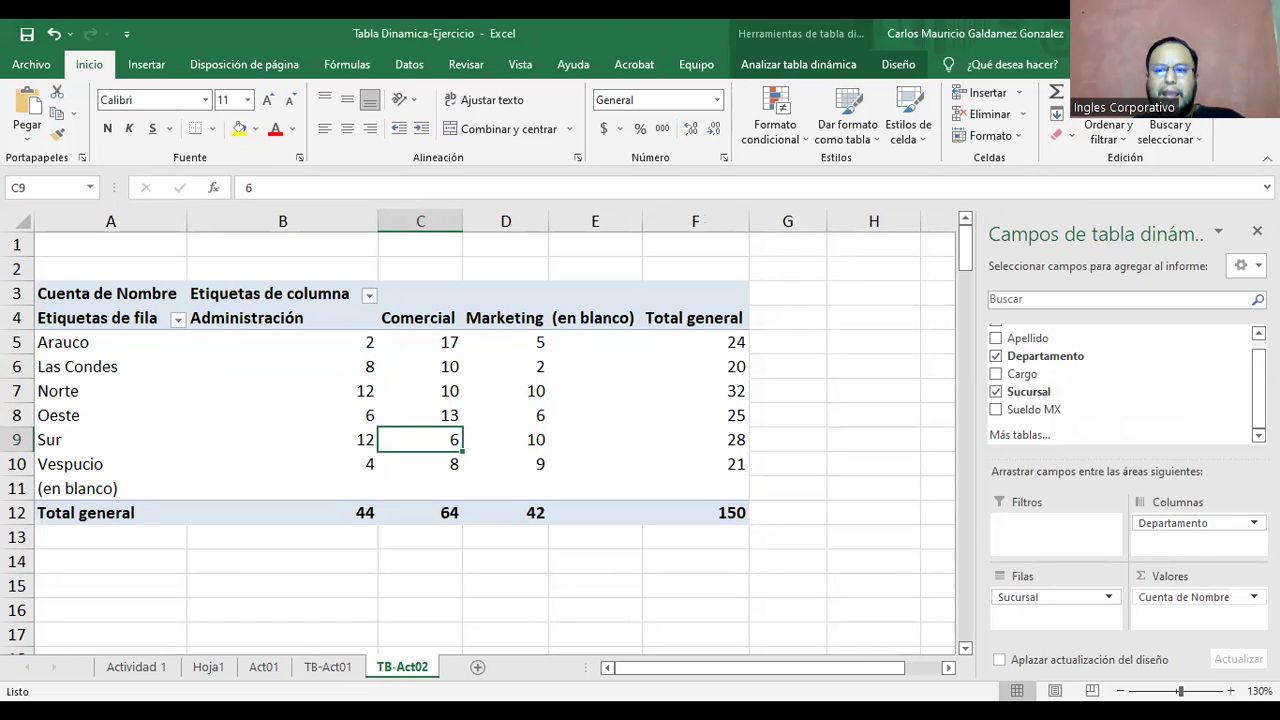
left_click(1188, 597)
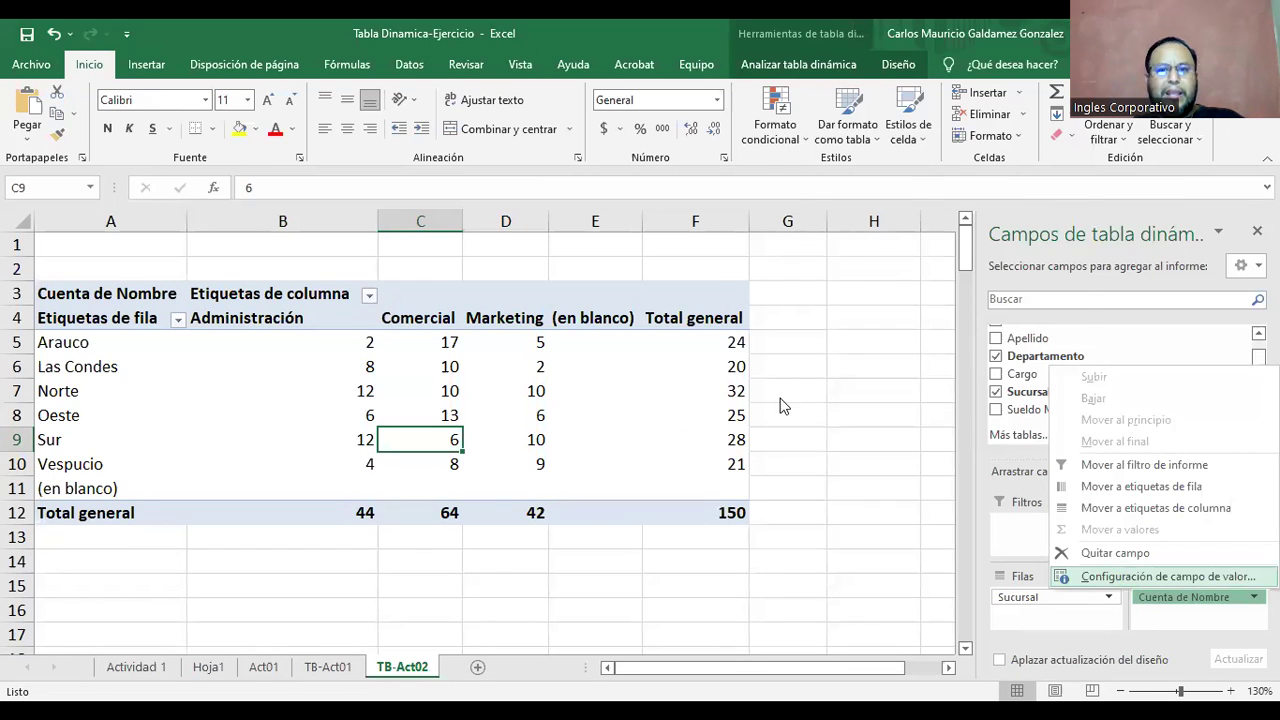
left_click(1130, 578)
left_click(741, 302)
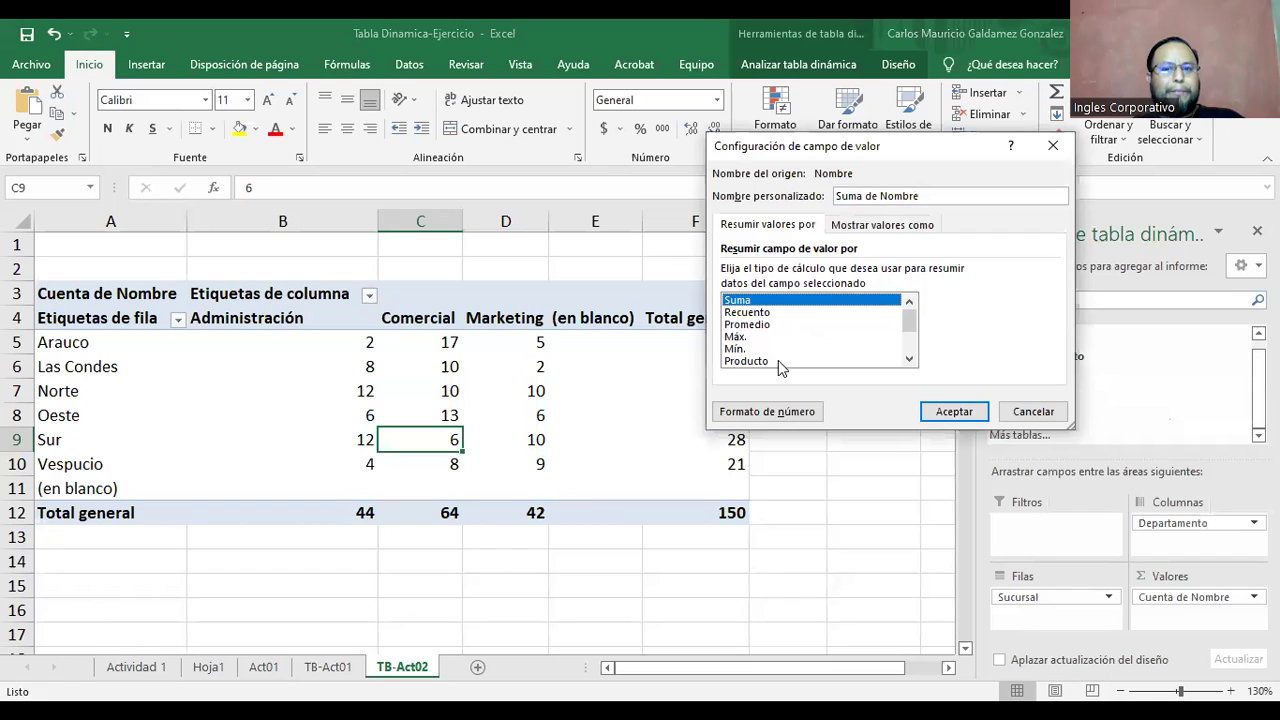
left_click(750, 324)
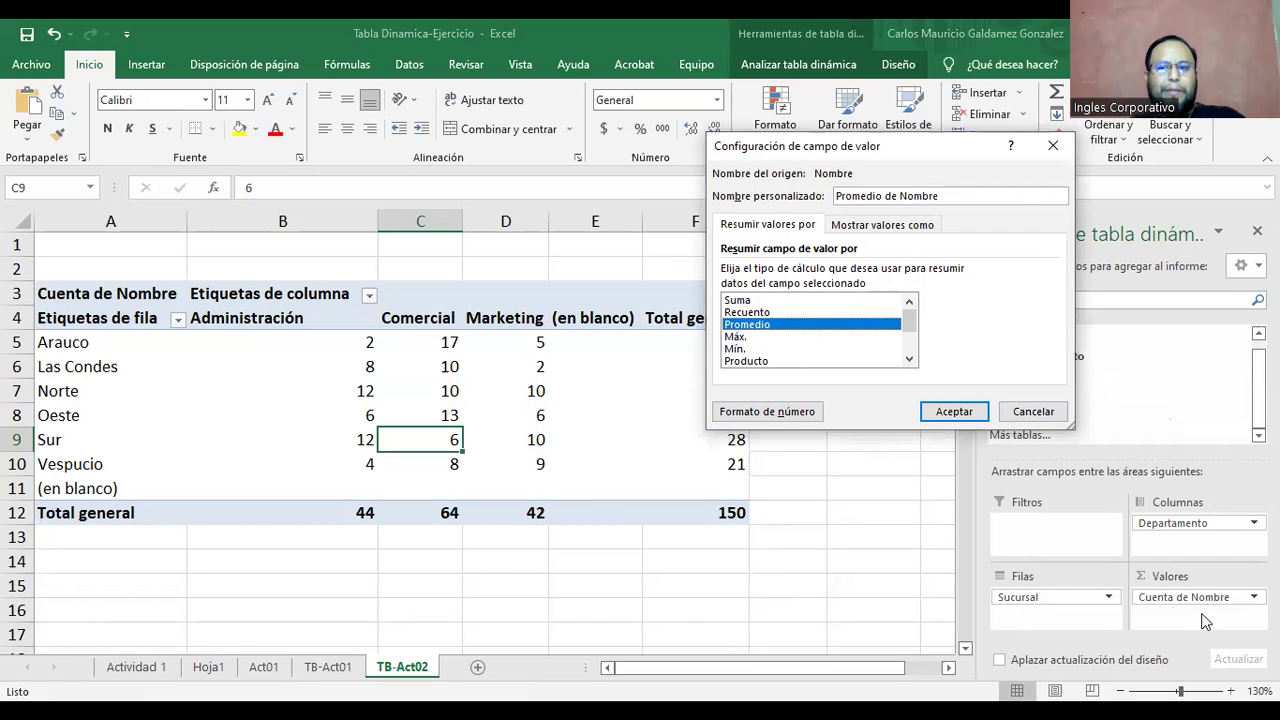
left_click(1038, 413)
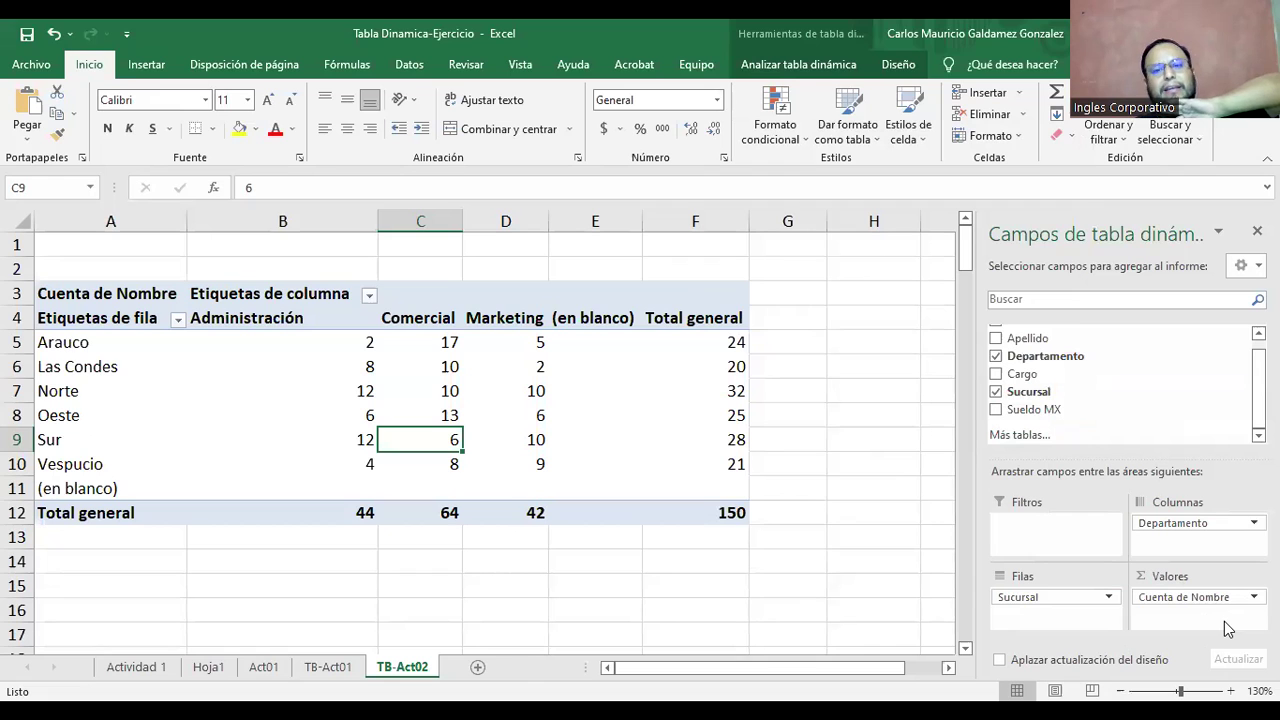
Read the Tabla dinámica 4 requirement and look at the Máx. summary option for the Nombre value in TB-Act02, without applying it
left_click(140, 667)
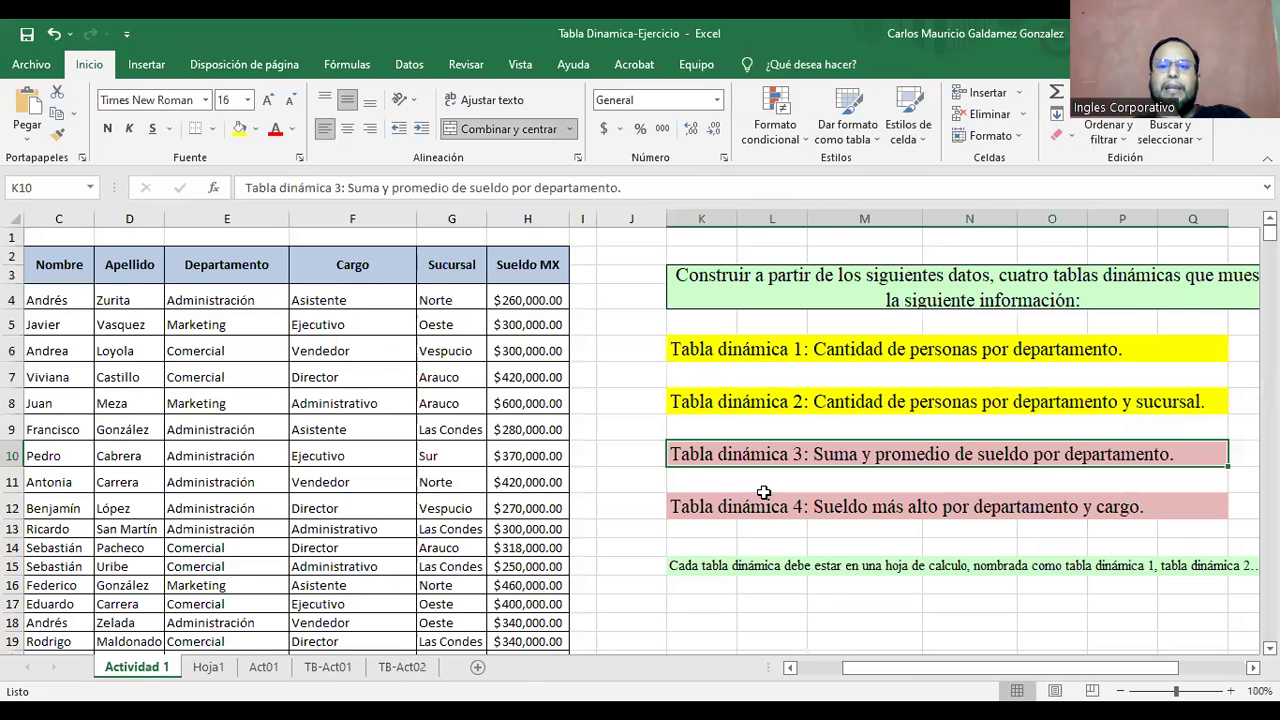
left_click(1001, 516)
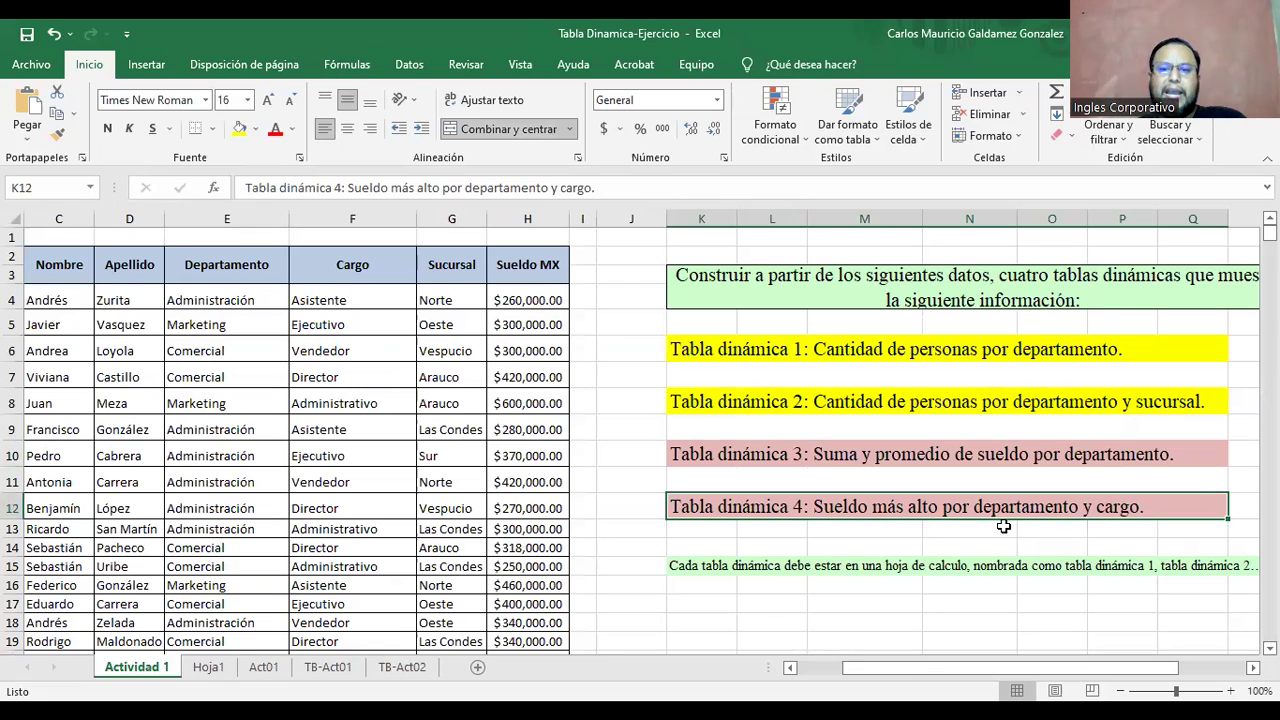
left_click(397, 672)
left_click(1184, 604)
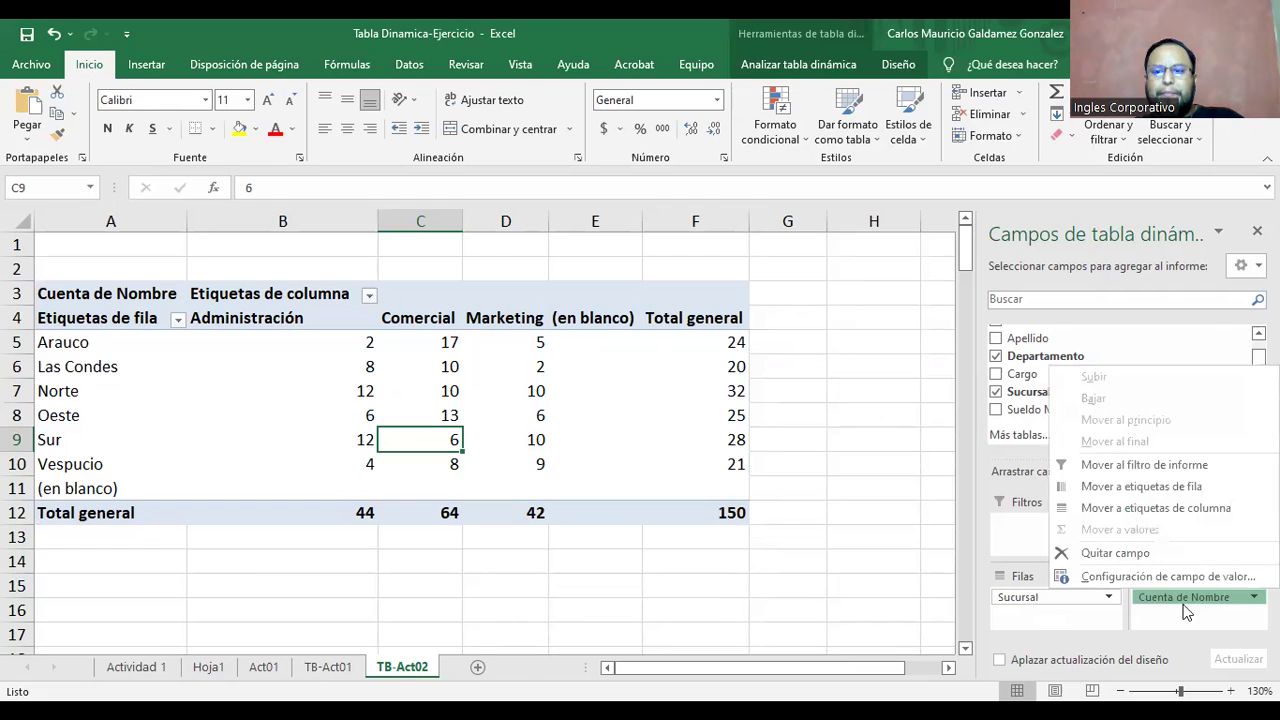
left_click(1163, 578)
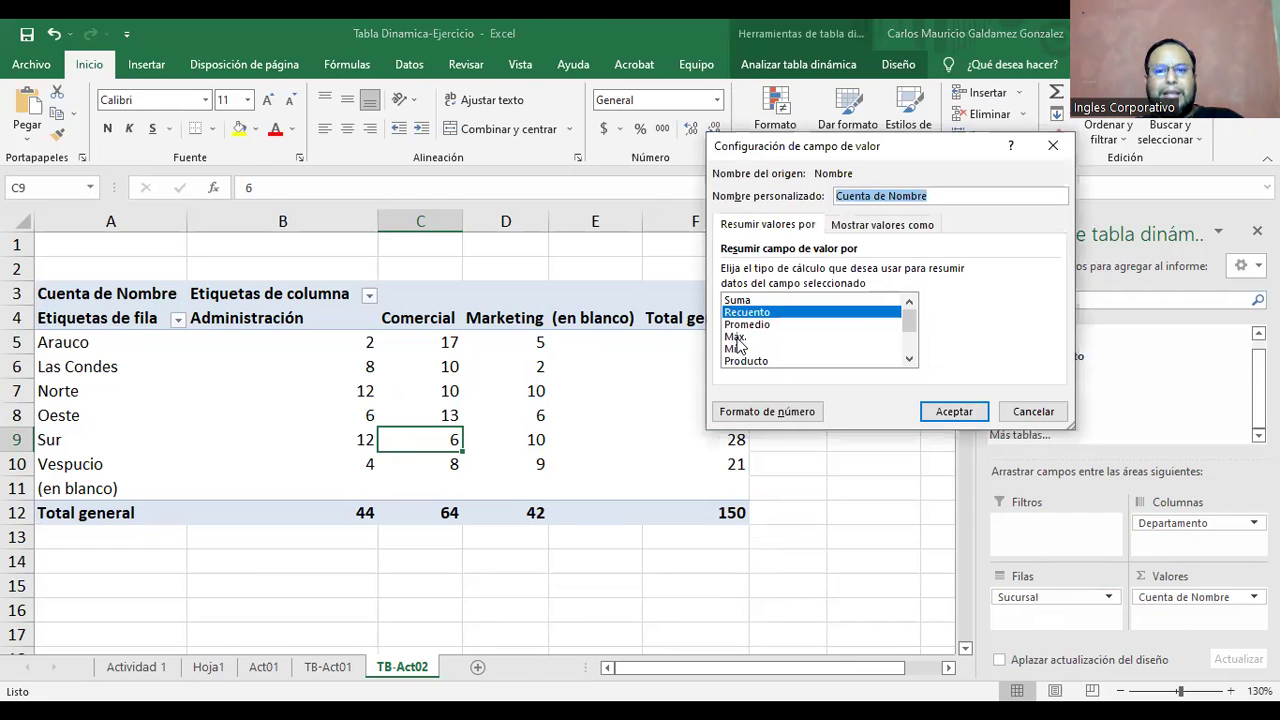
left_click(744, 337)
left_click(1031, 414)
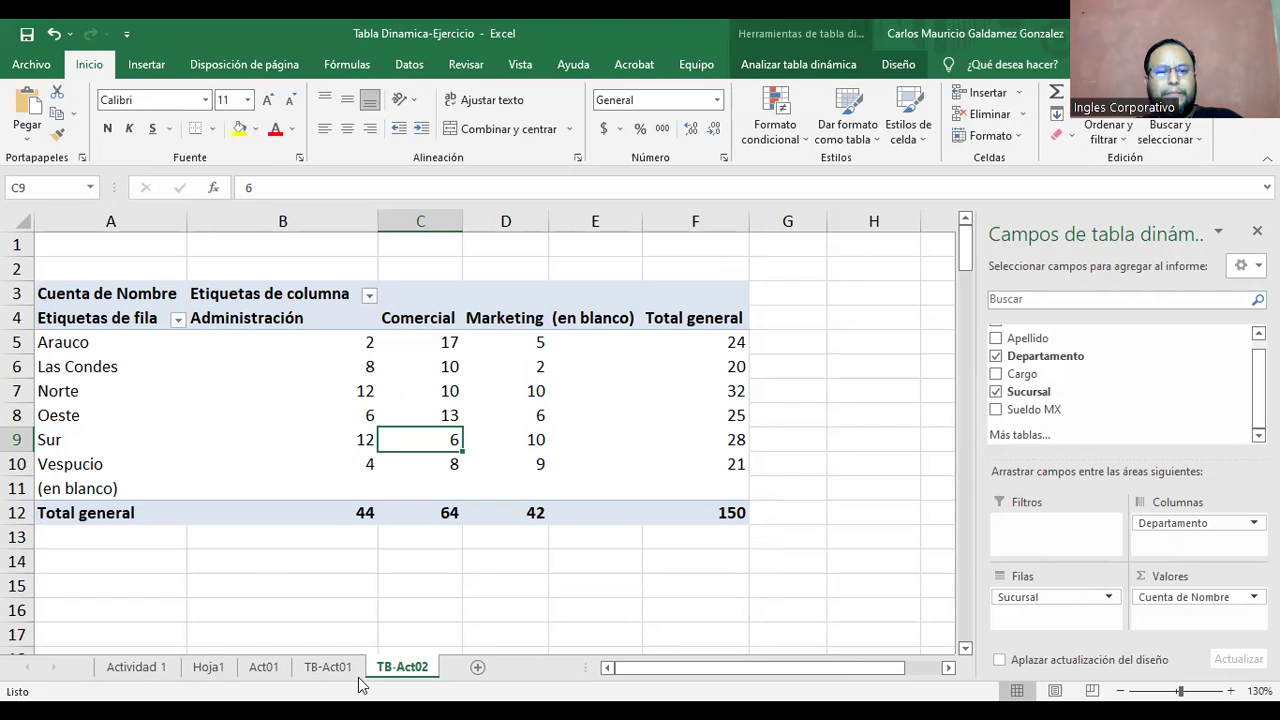
Recheck the pending requirements on Actividad 1 and return to the TB-Act02 pivot table
left_click(136, 667)
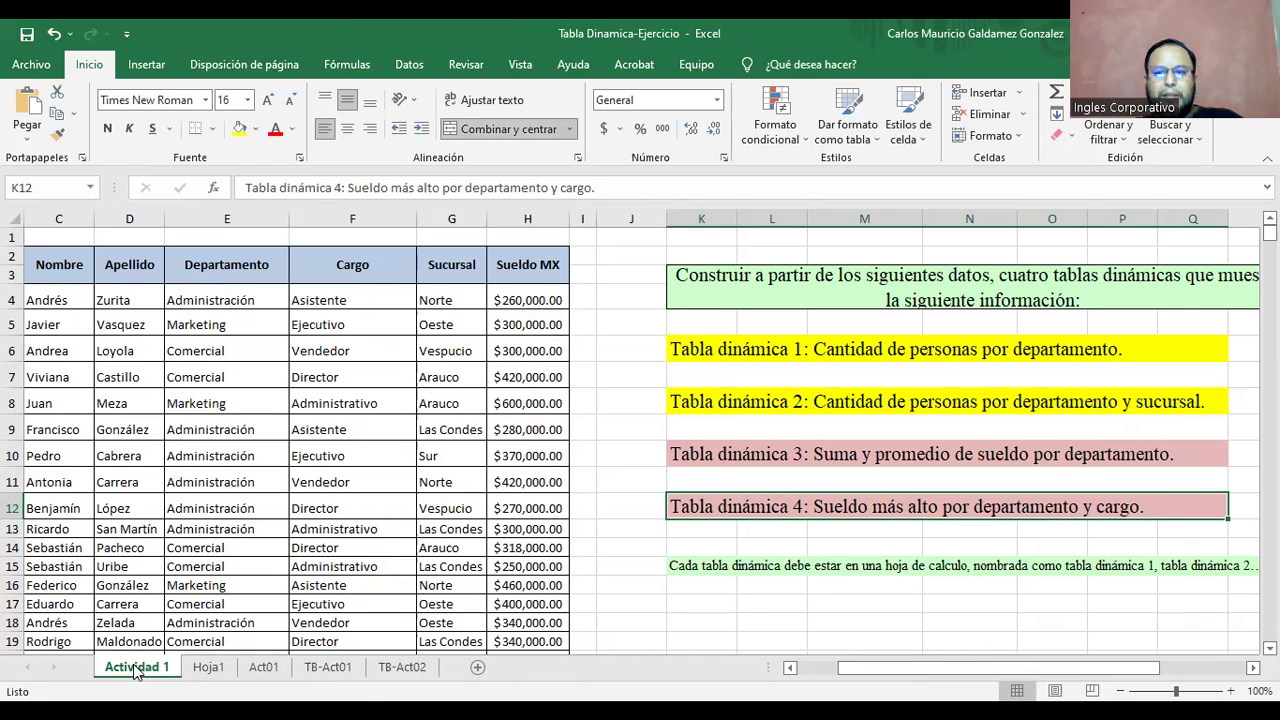
left_click(400, 667)
left_click(645, 490)
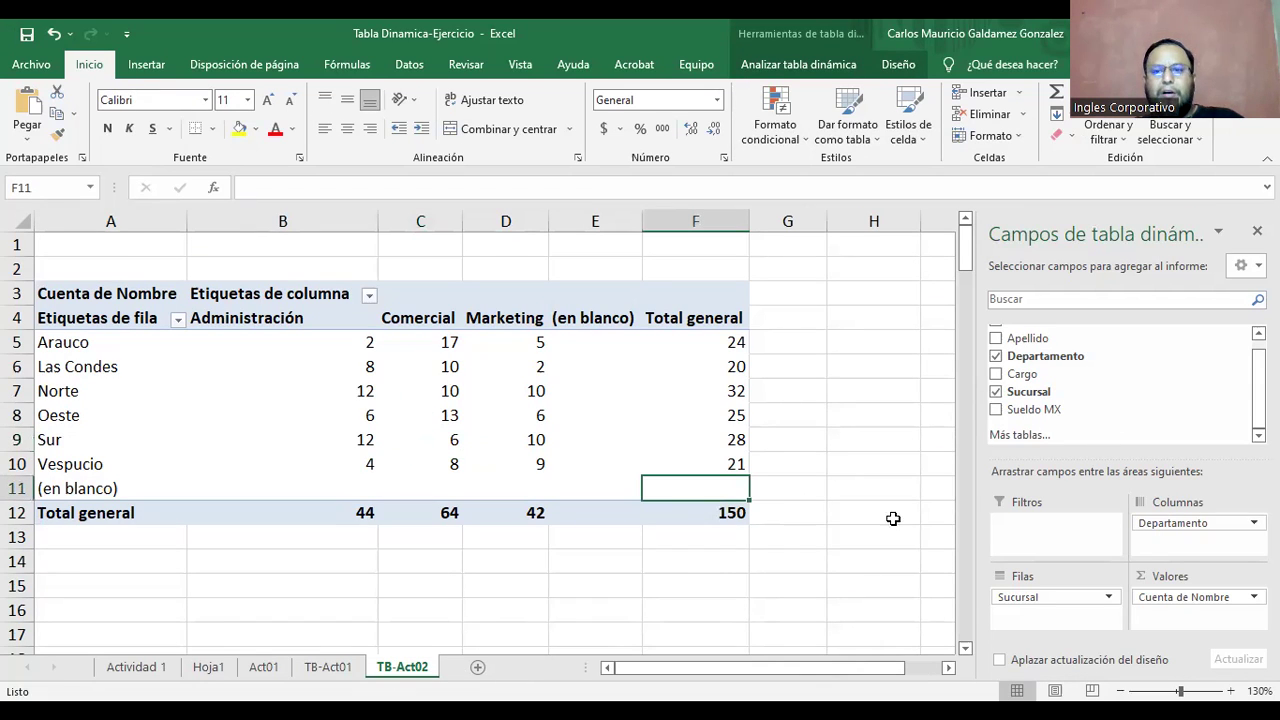
Replace Sucursal with Cargo in the TB-Act02 pivot table's rows, and the Nombre count with Sueldo MX in its values
left_click(995, 391)
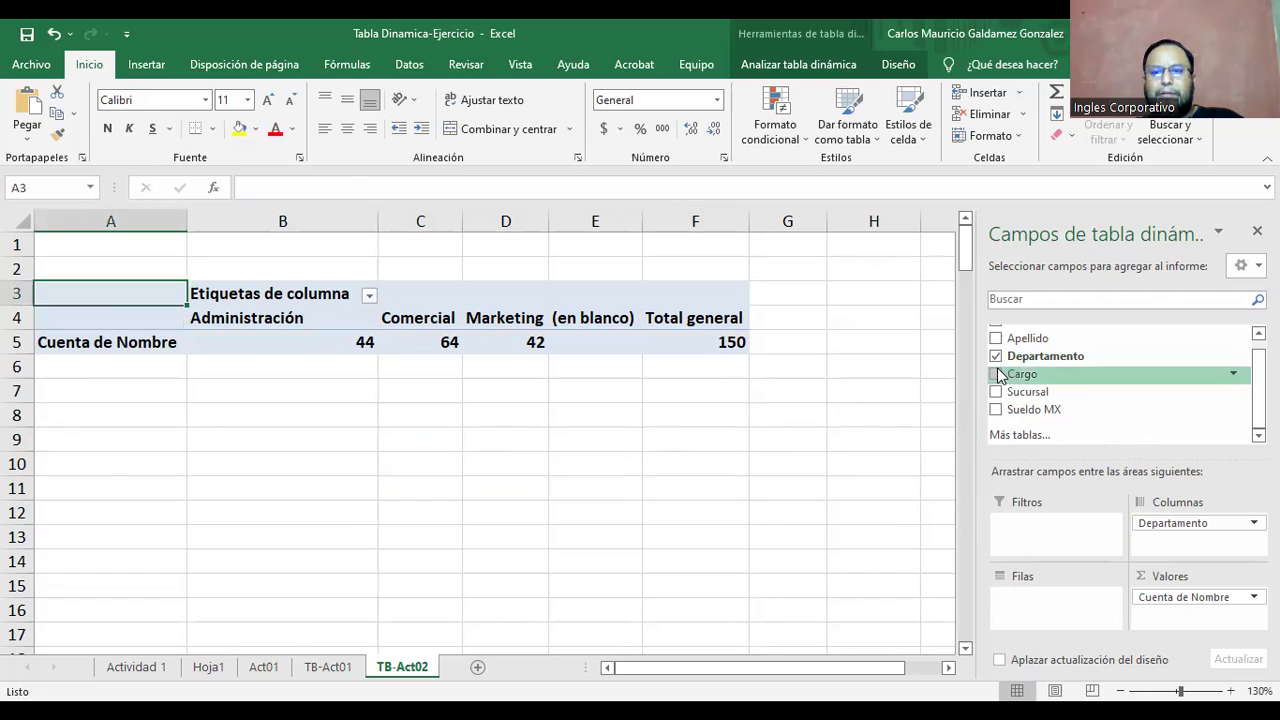
left_click(996, 374)
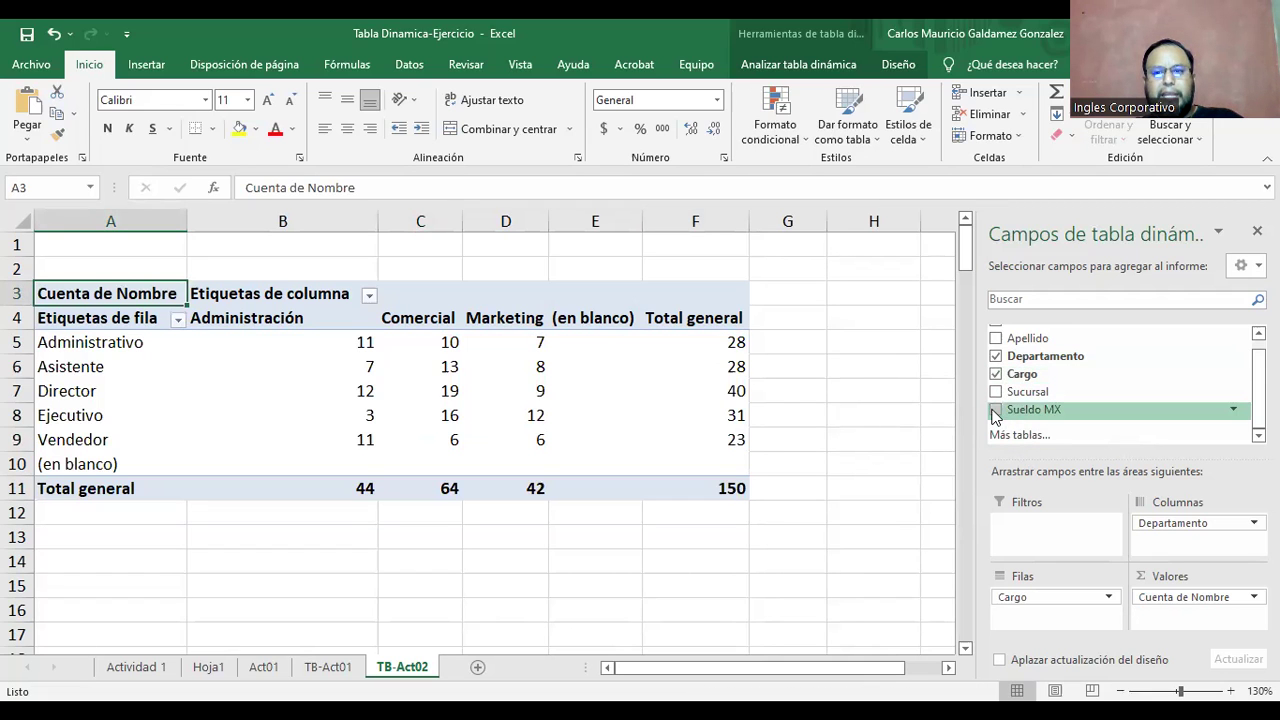
left_click(996, 409)
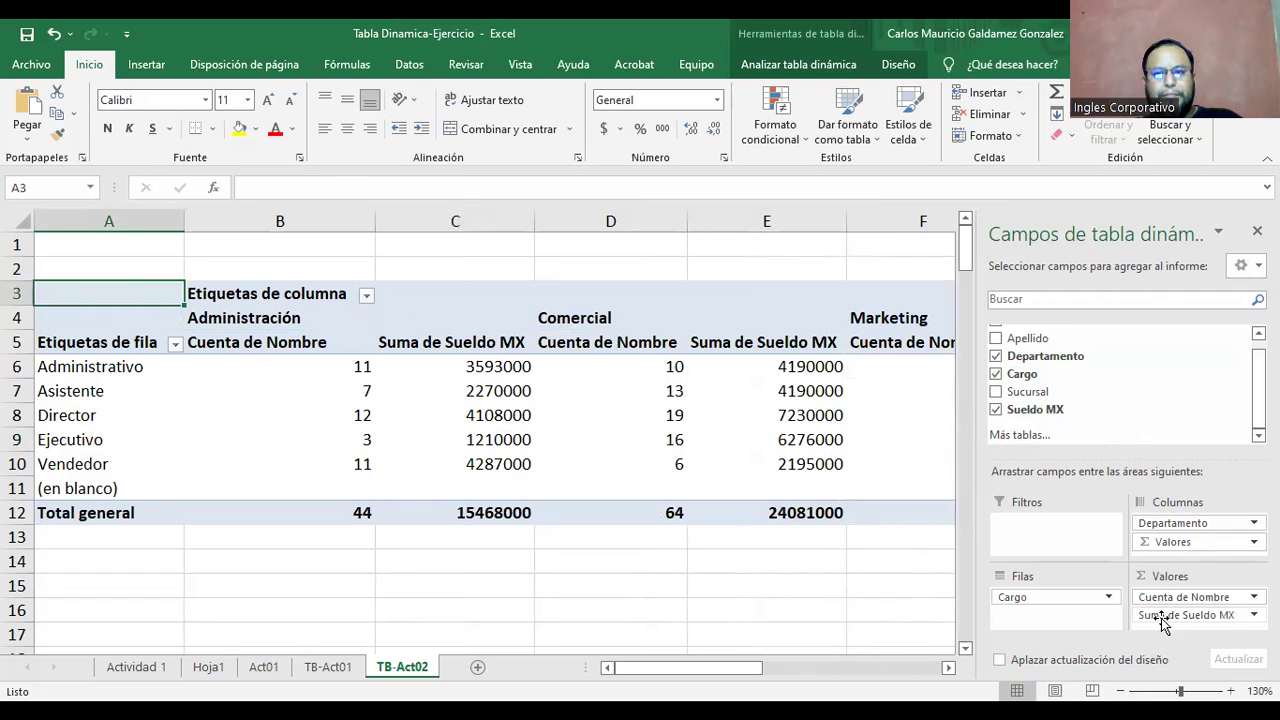
left_click_drag(1186, 597, 1115, 438)
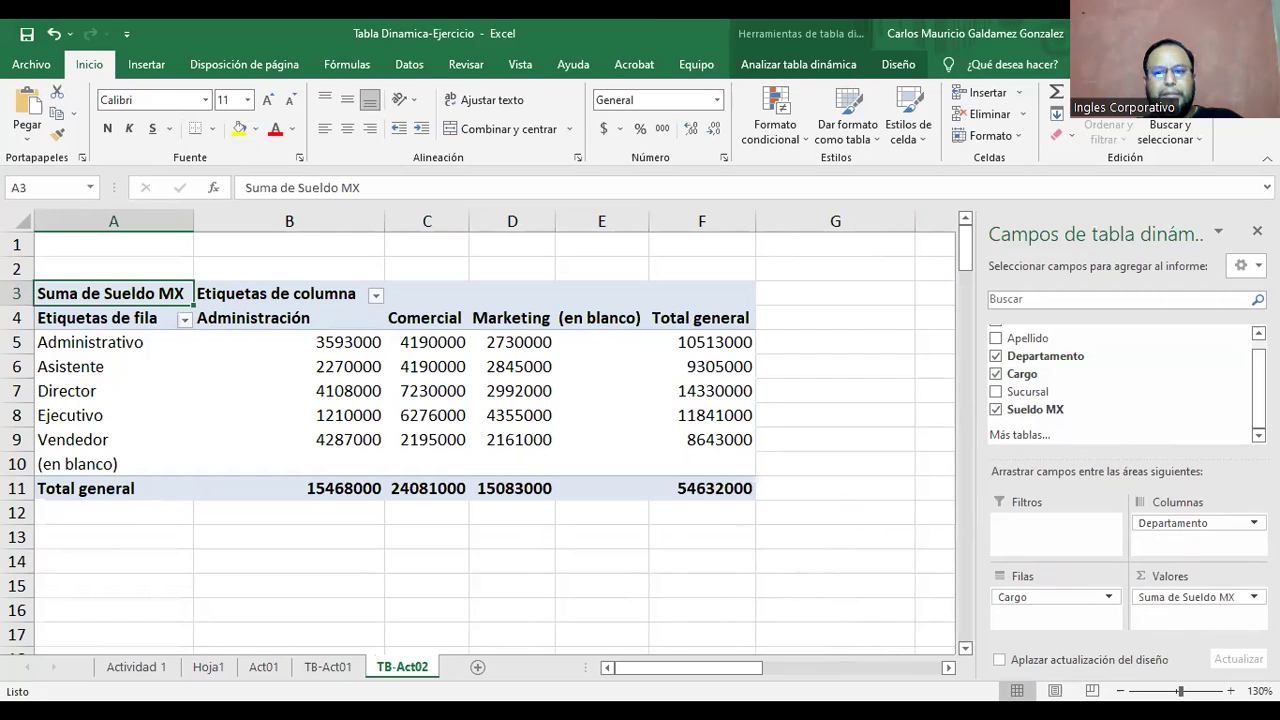
Summarize the Sueldo MX value in the pivot table by Máx
left_click(1176, 597)
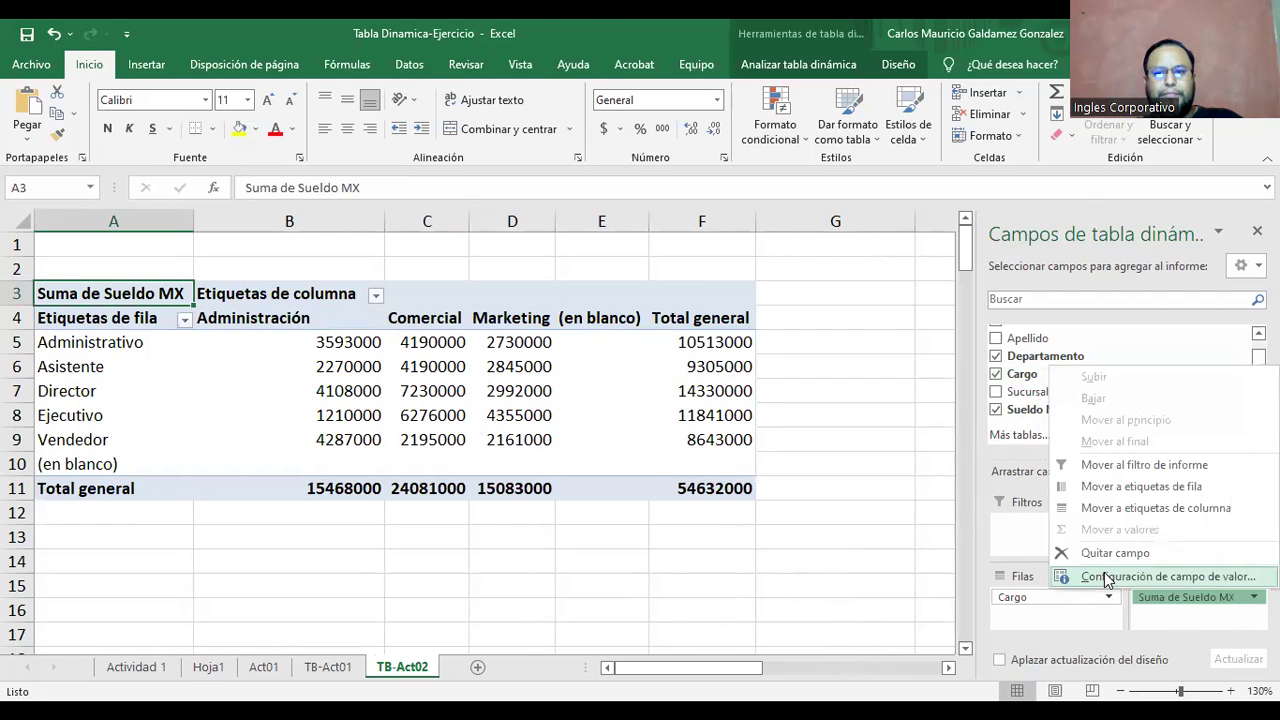
left_click(1110, 577)
left_click(740, 337)
left_click(940, 418)
Add Sueldo MX to the pivot table's values a second time and summarize it by Promedio
left_click_drag(1060, 404, 1150, 612)
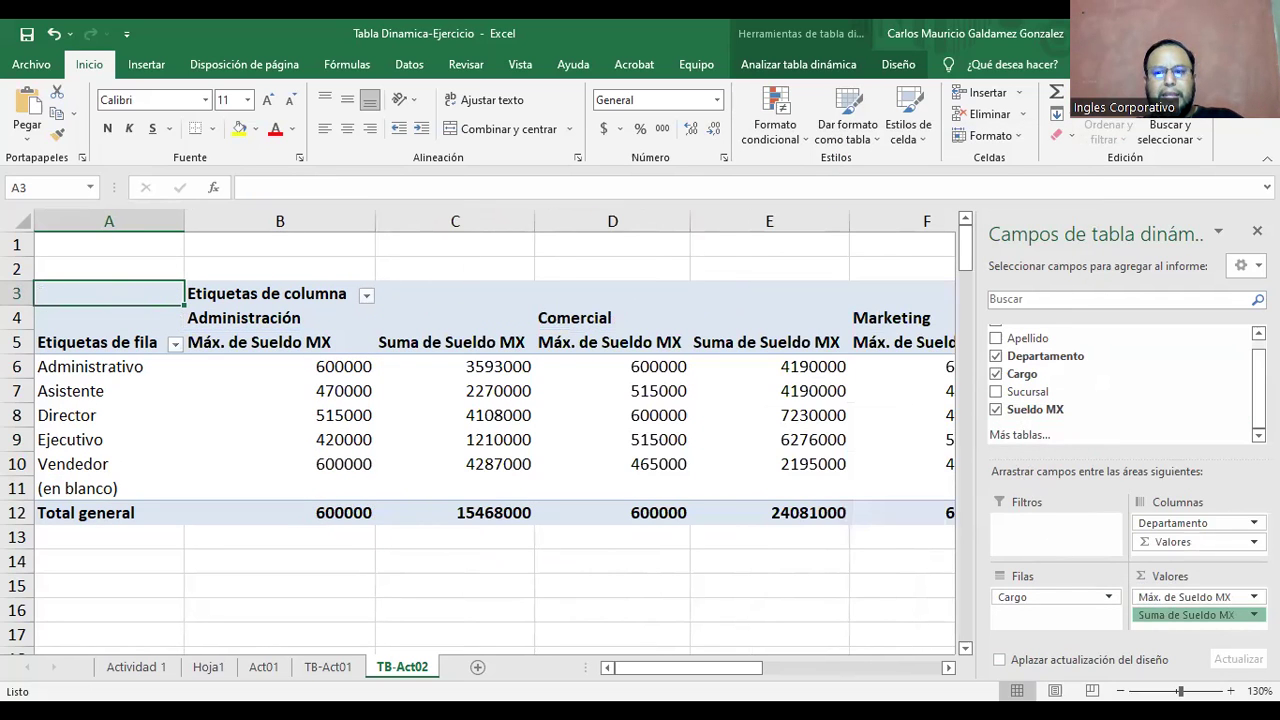
left_click(1150, 612)
left_click(1152, 594)
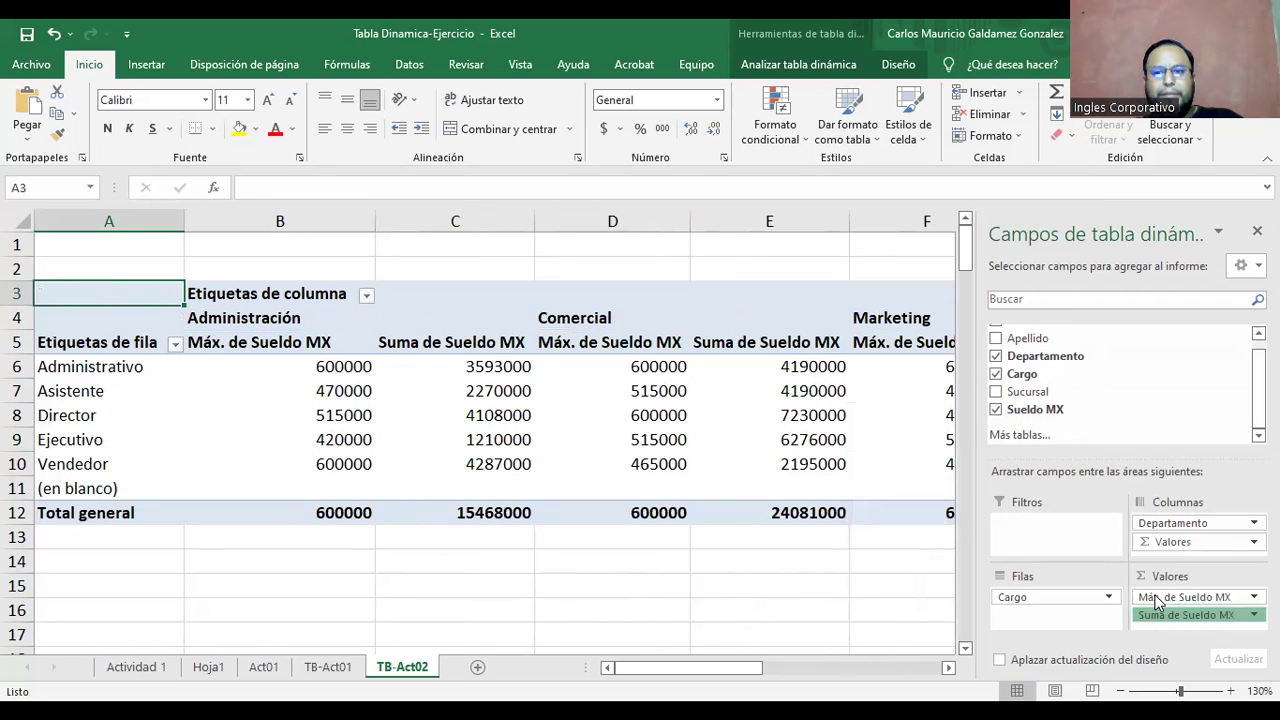
left_click(748, 324)
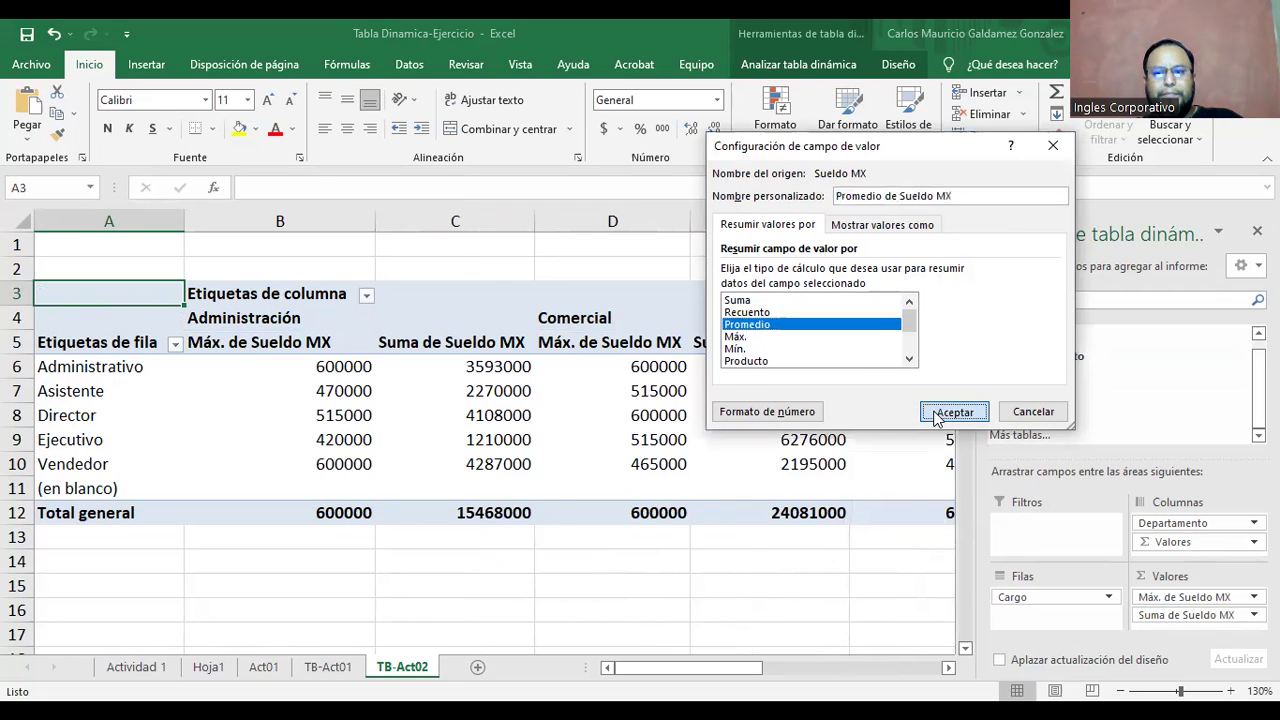
left_click(937, 414)
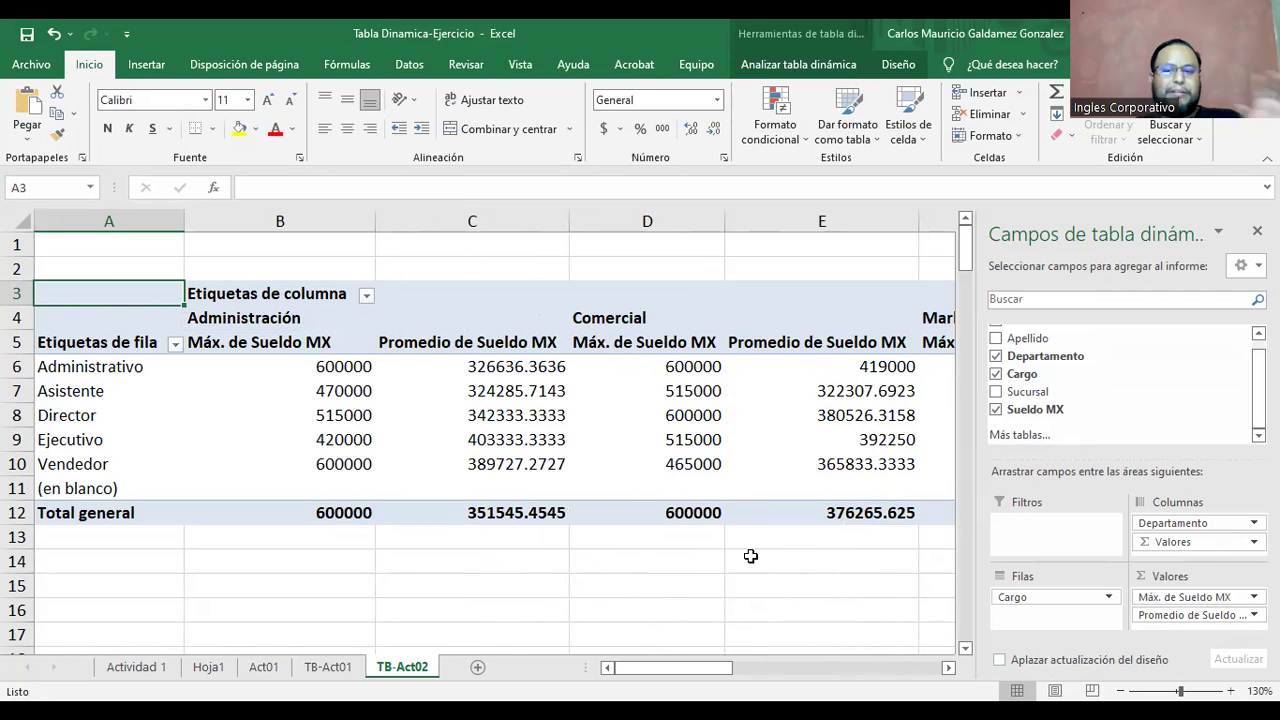
Try to remove the (en blanco) columns by taking Departamento out of the pivot table, and undo it
left_click_drag(688, 668, 337, 331)
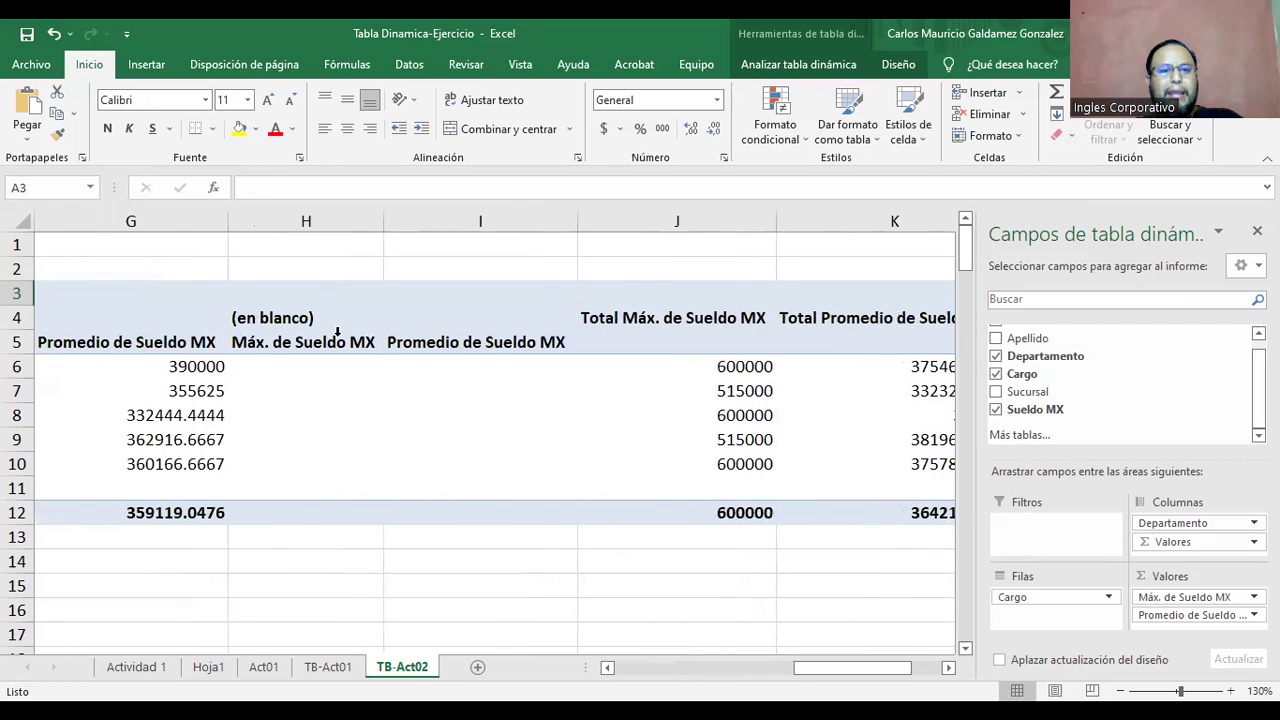
left_click(268, 308)
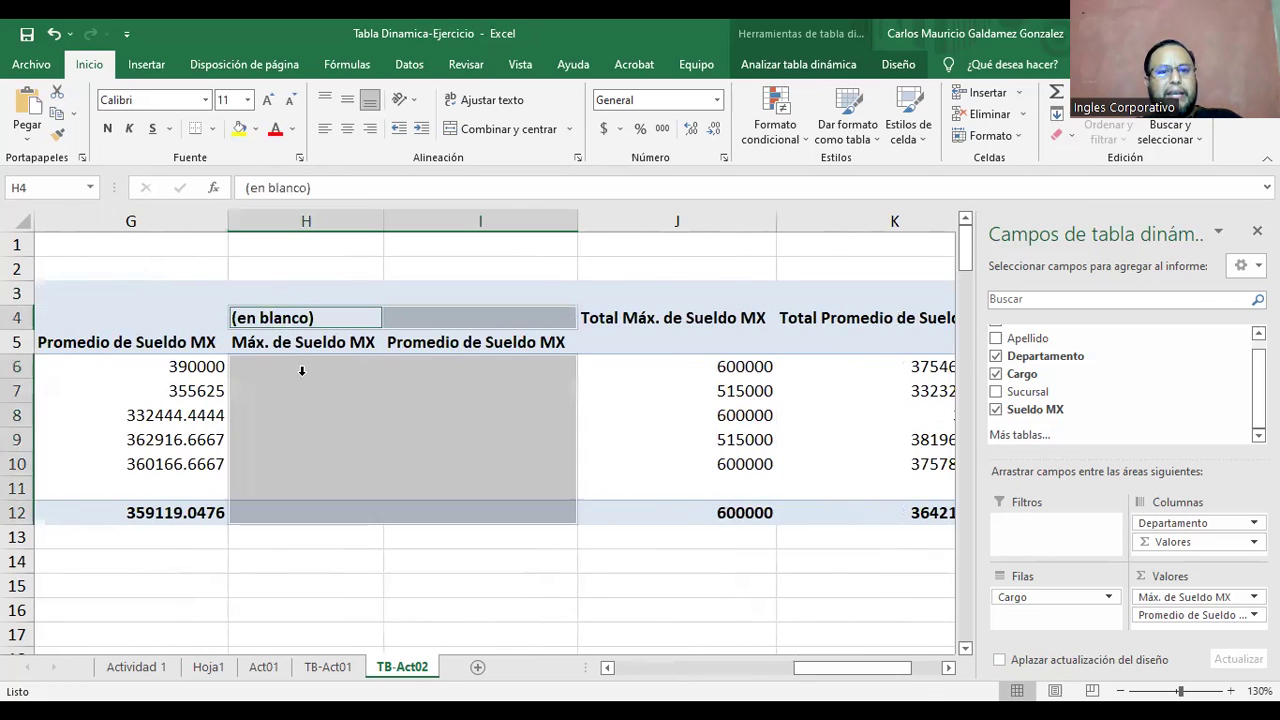
right_click(310, 318)
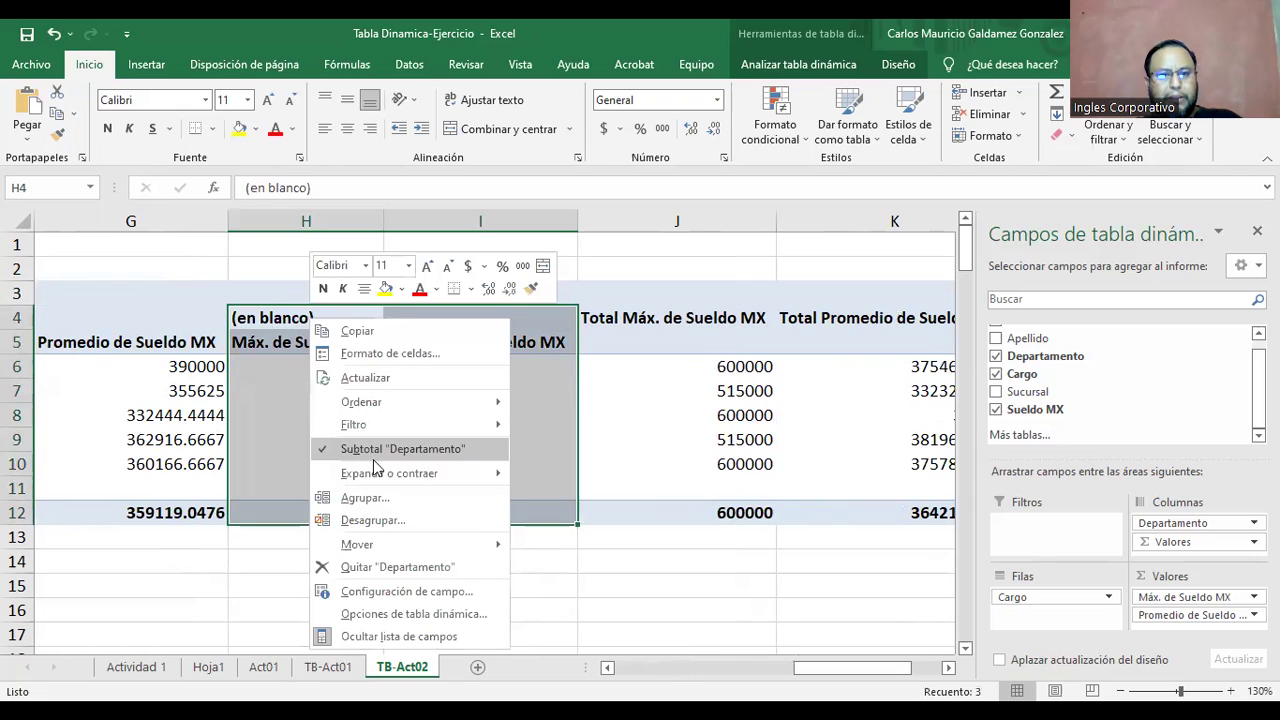
left_click(398, 567)
key("ctrl+z")
Examine the (en blanco) columns of the pivot table and the options available for them, without applying any
left_click(340, 413)
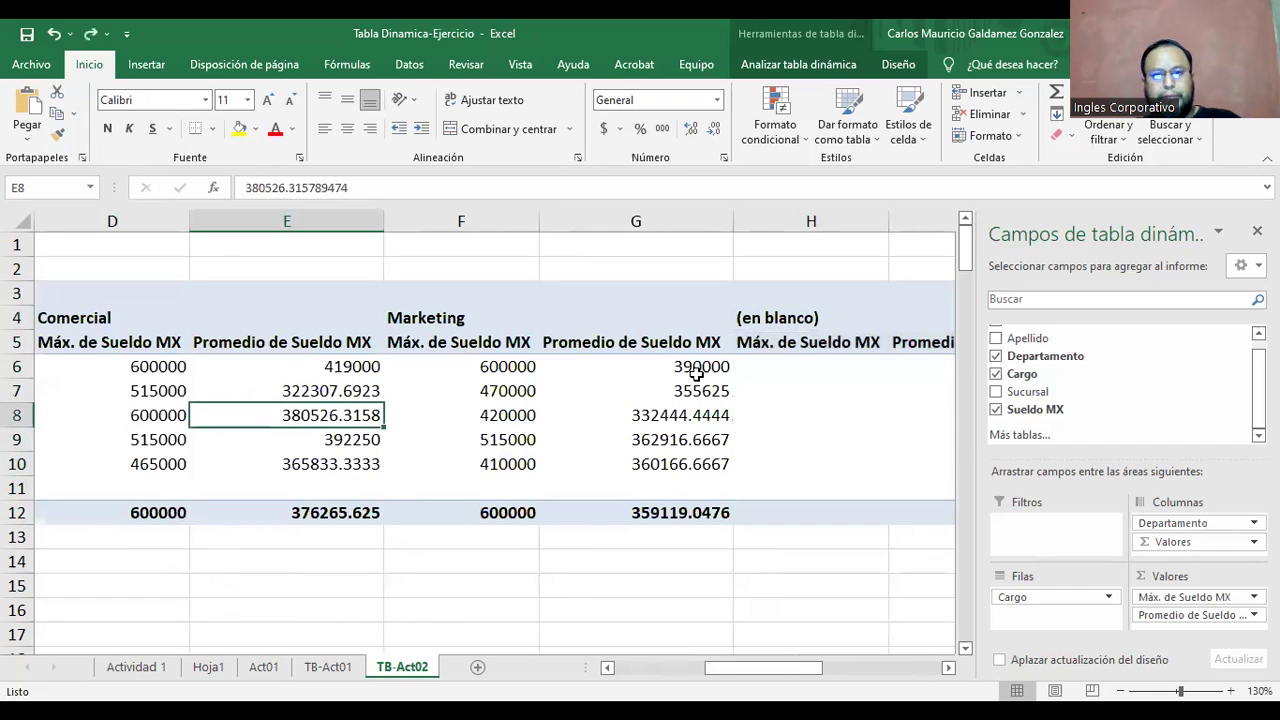
left_click(743, 322)
left_click(771, 326)
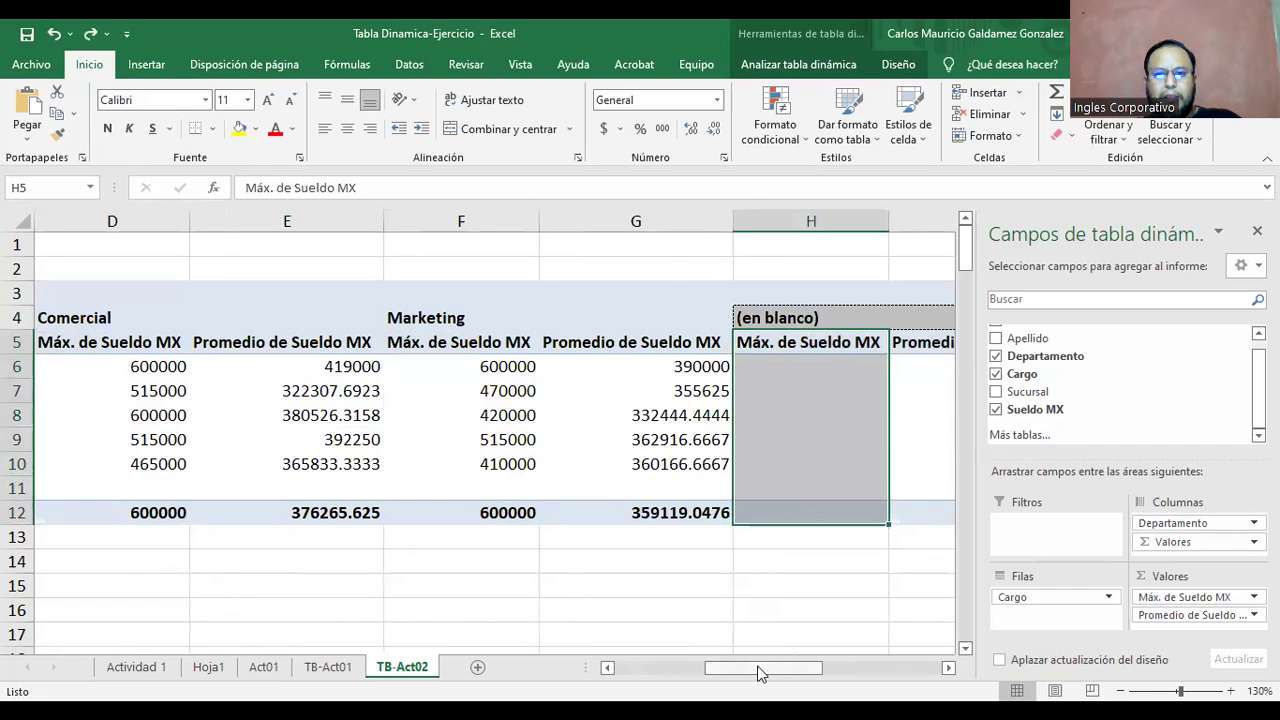
left_click_drag(758, 672, 818, 672)
left_click(530, 318)
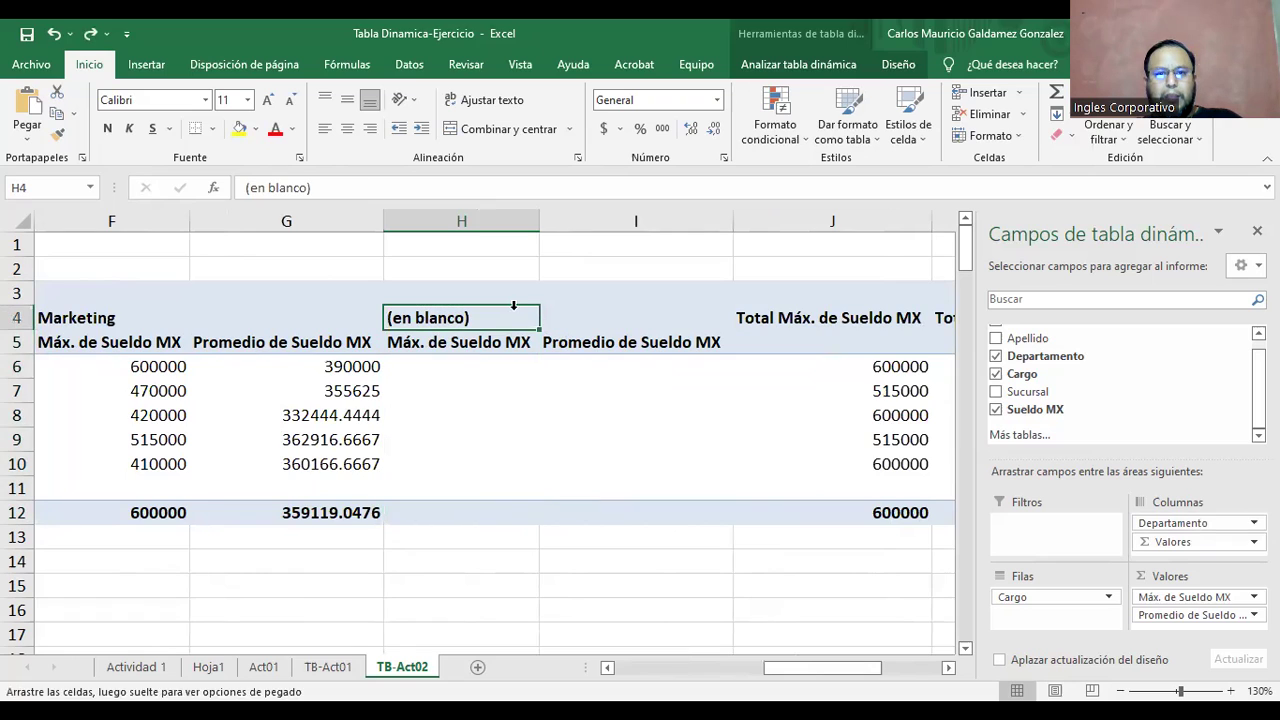
left_click(589, 308)
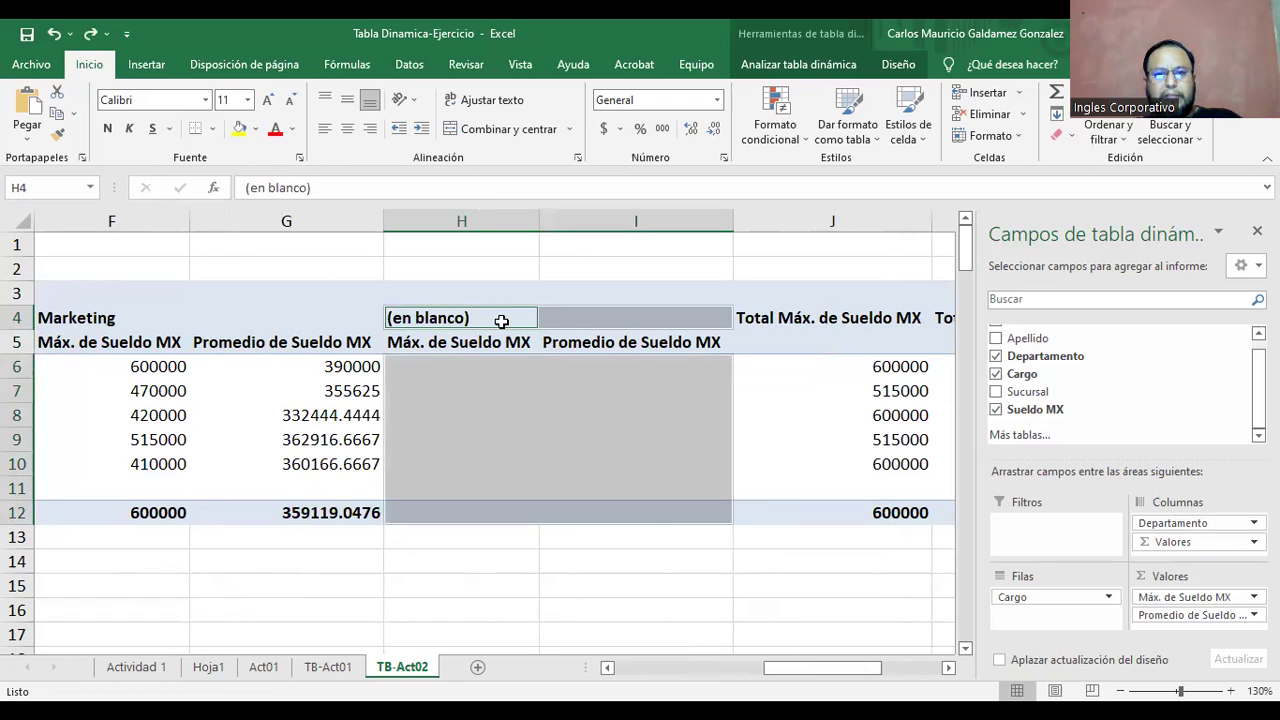
right_click(588, 316)
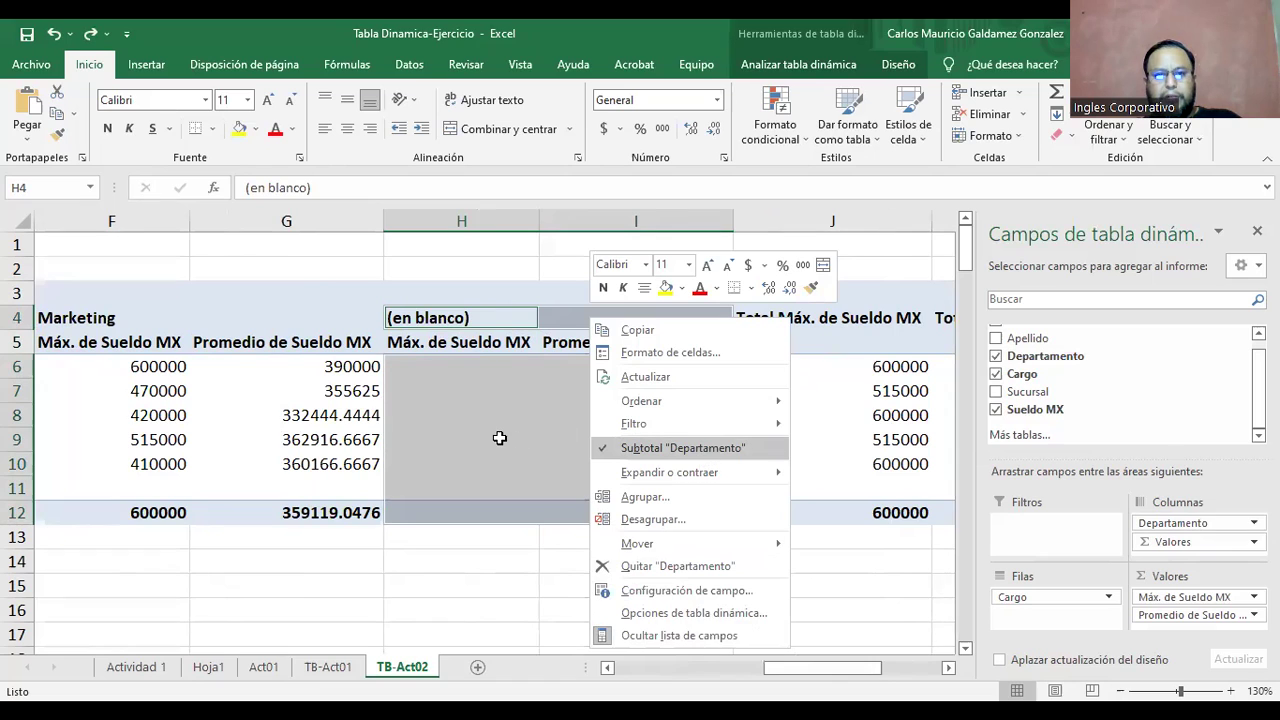
key("Escape")
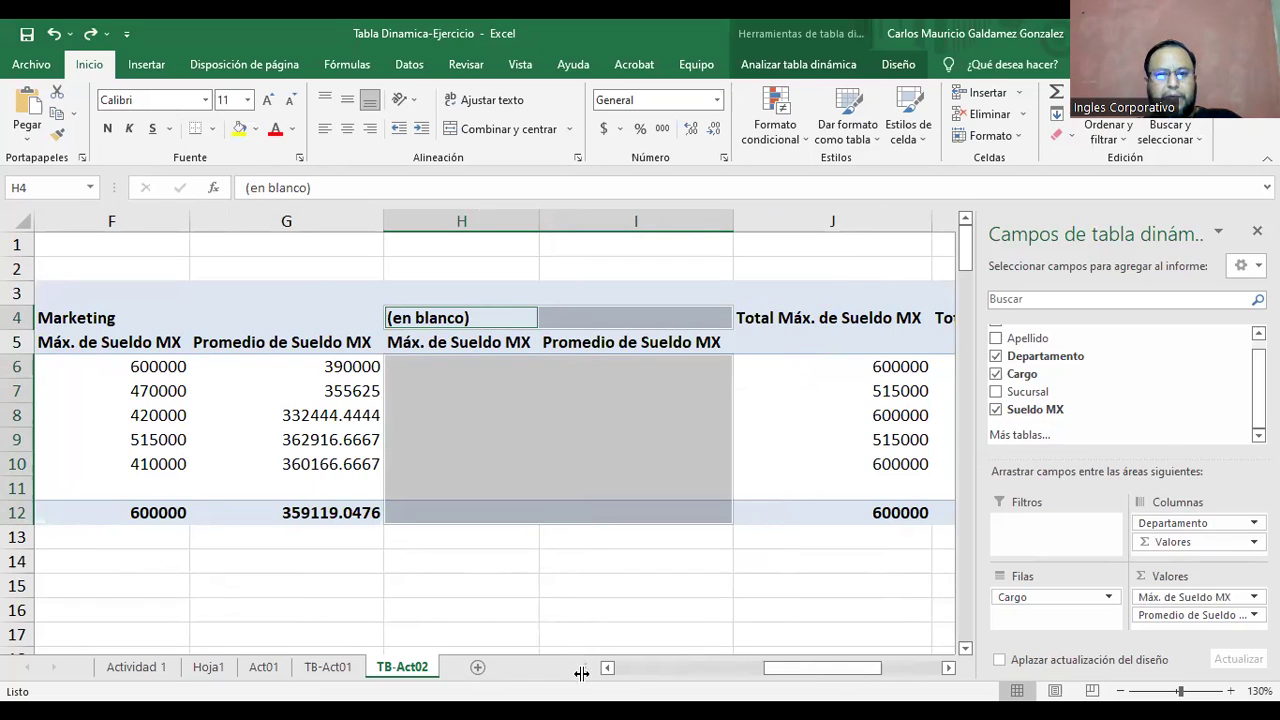
left_click(617, 673)
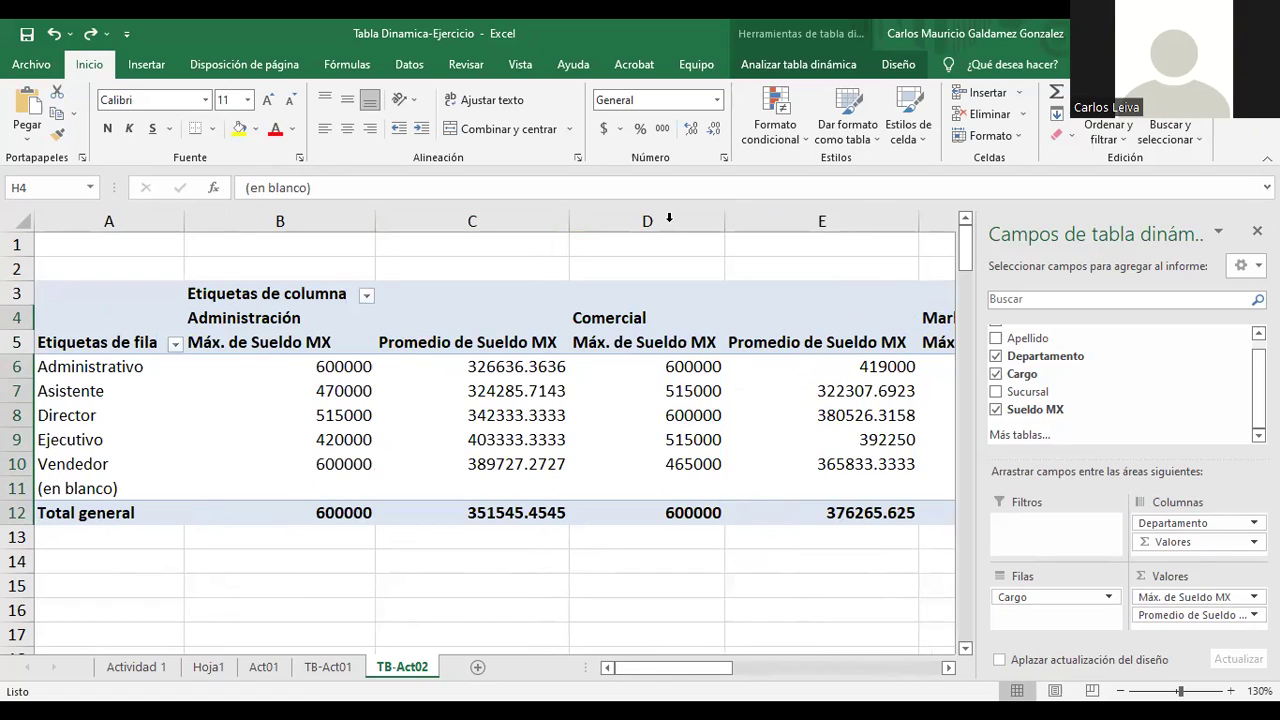
scroll(1172, 428, "up", 1)
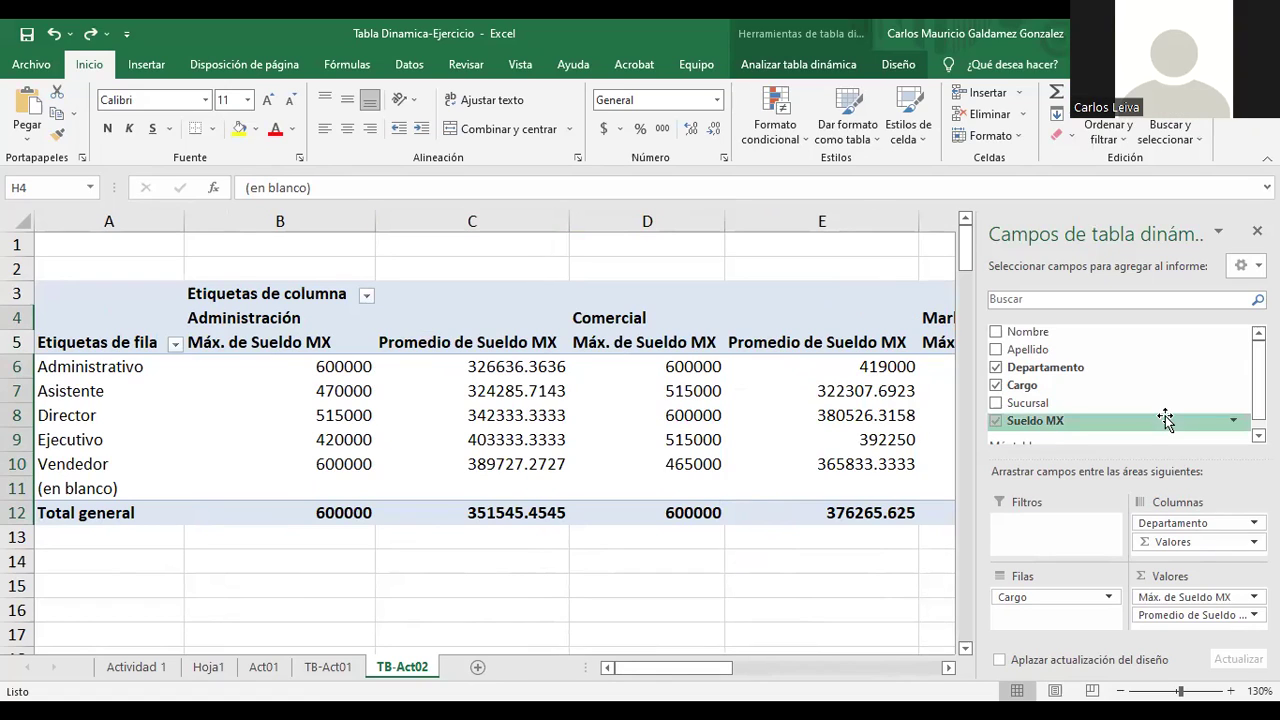
left_click(506, 440)
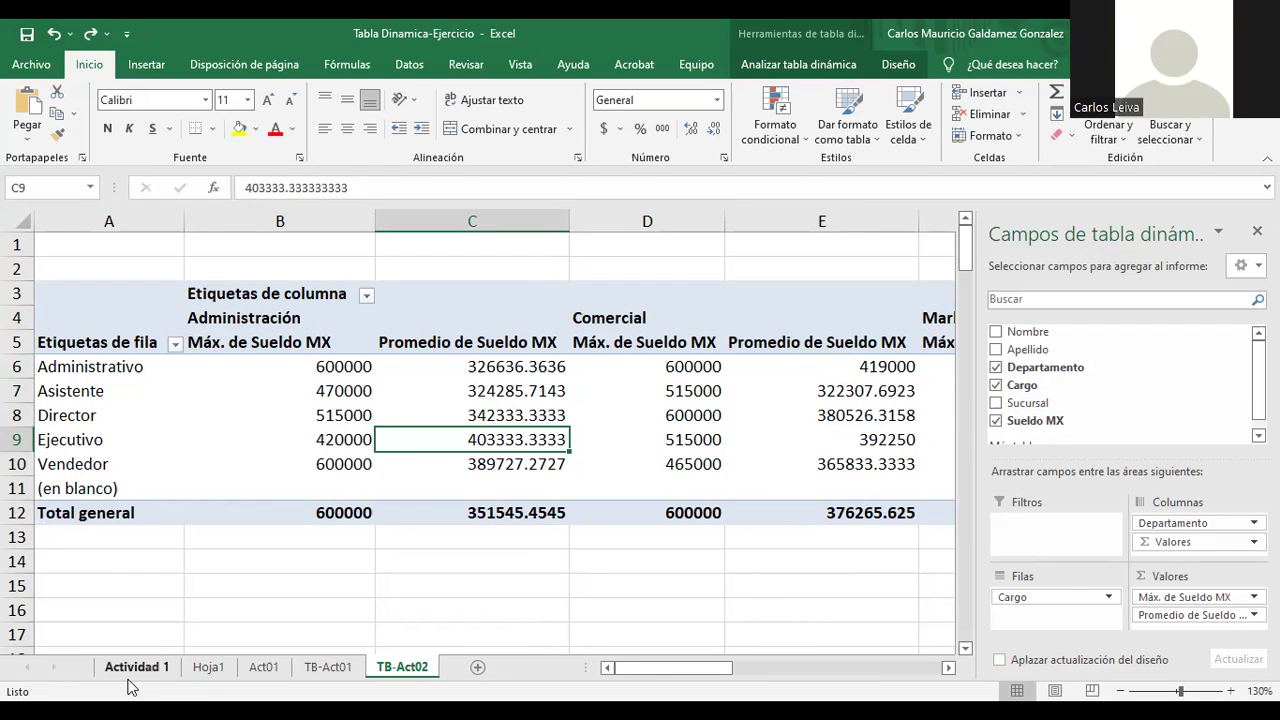
Check the Hoja1 pivot table and select the source data A1:F152 on the Act01 sheet to review its extent
left_click(212, 672)
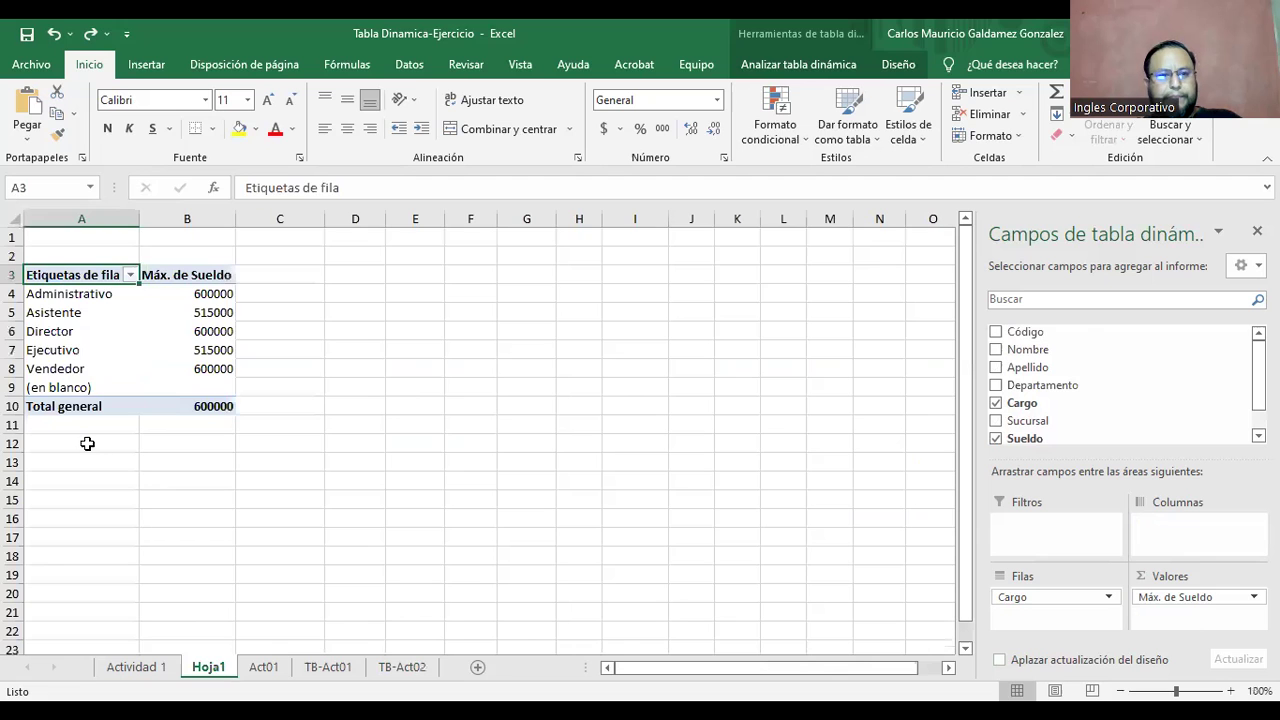
left_click(266, 669)
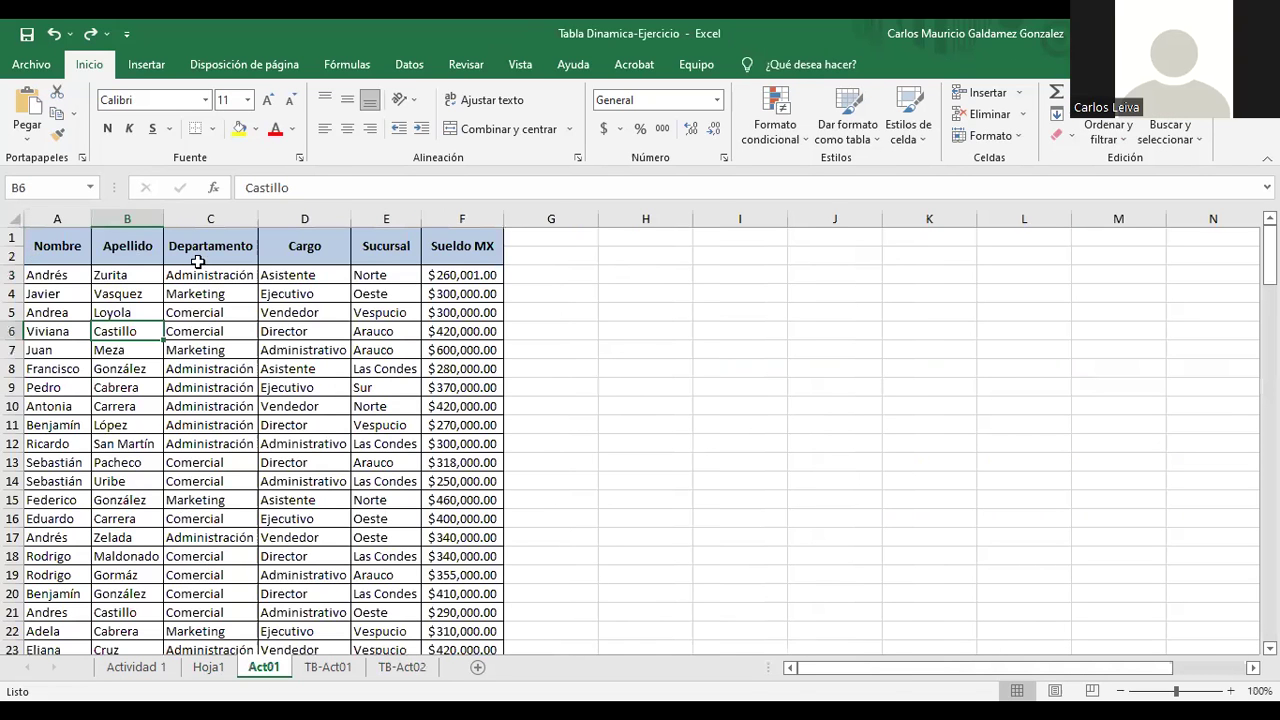
key("ctrl+Home")
left_click(430, 448, "shift")
scroll(375, 492, "down", 3)
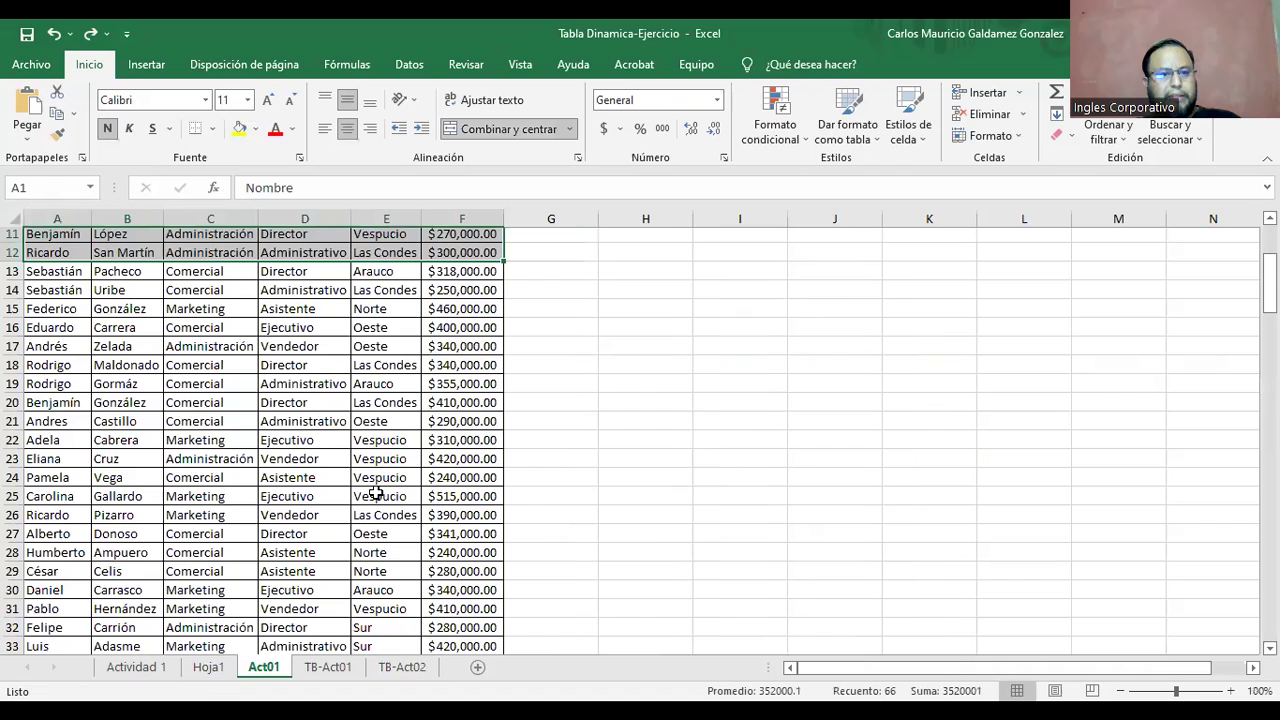
scroll(380, 491, "down", 12)
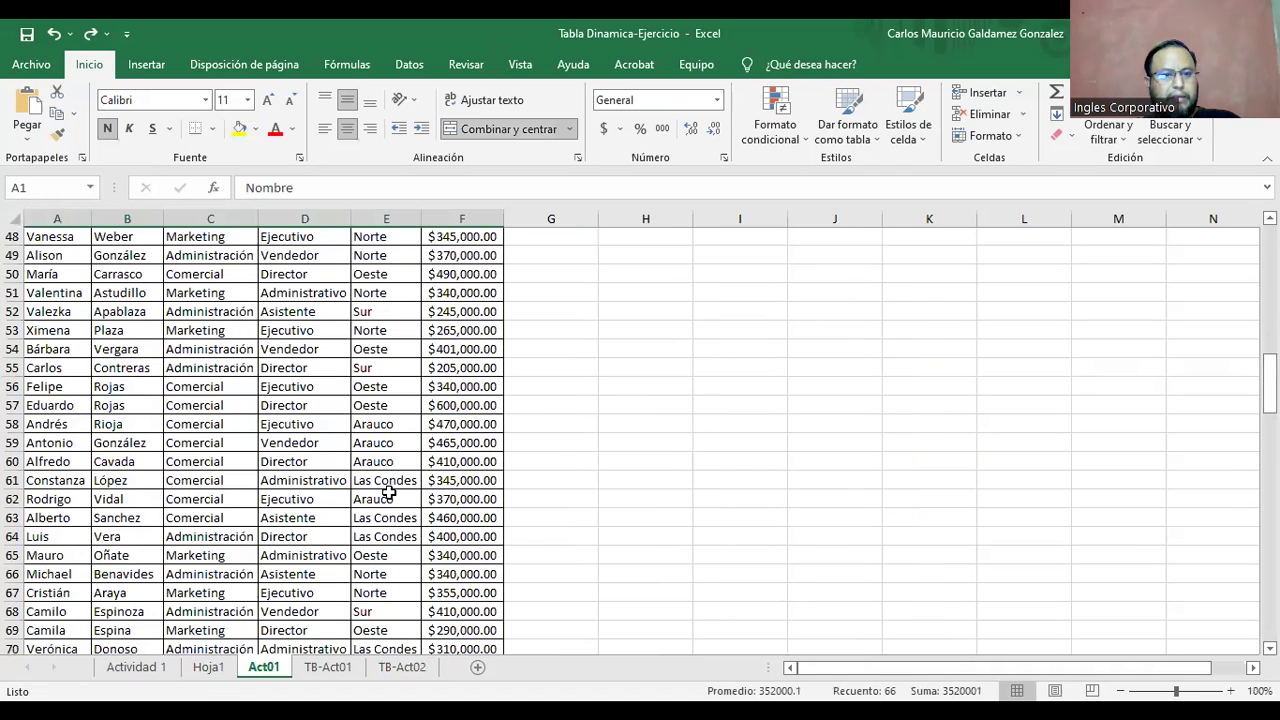
scroll(400, 498, "down", 11)
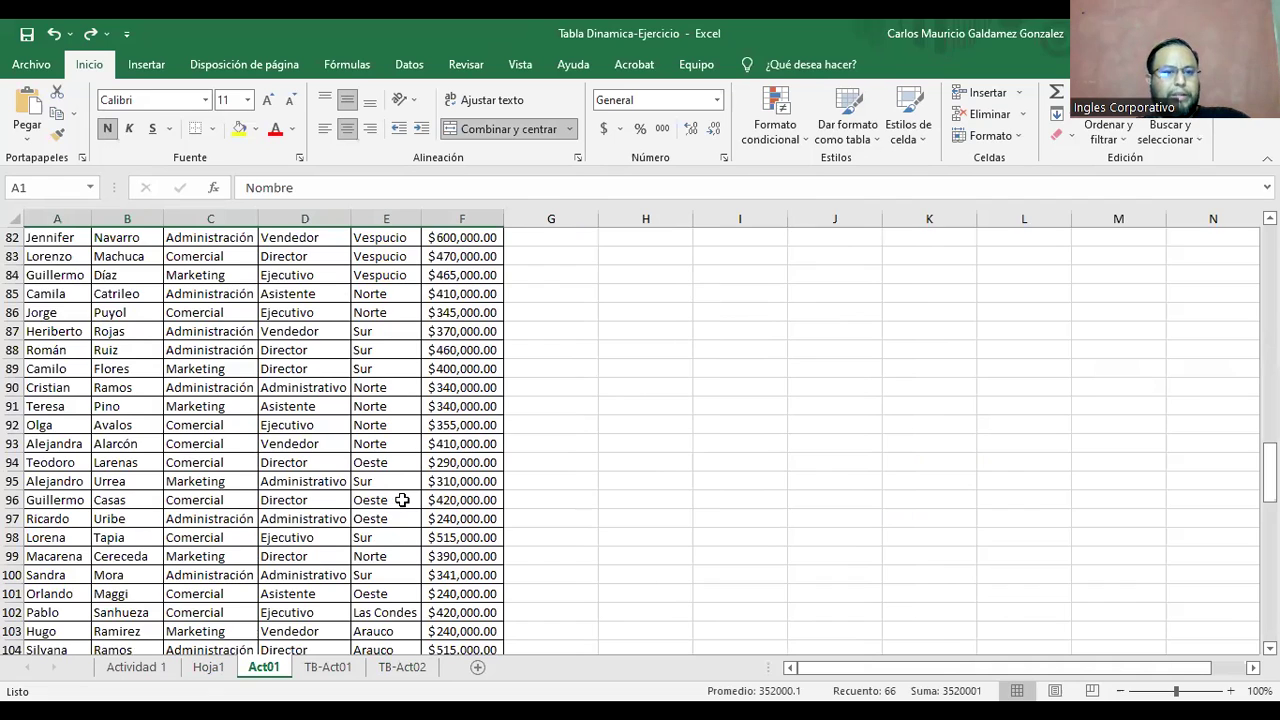
scroll(401, 500, "down", 9)
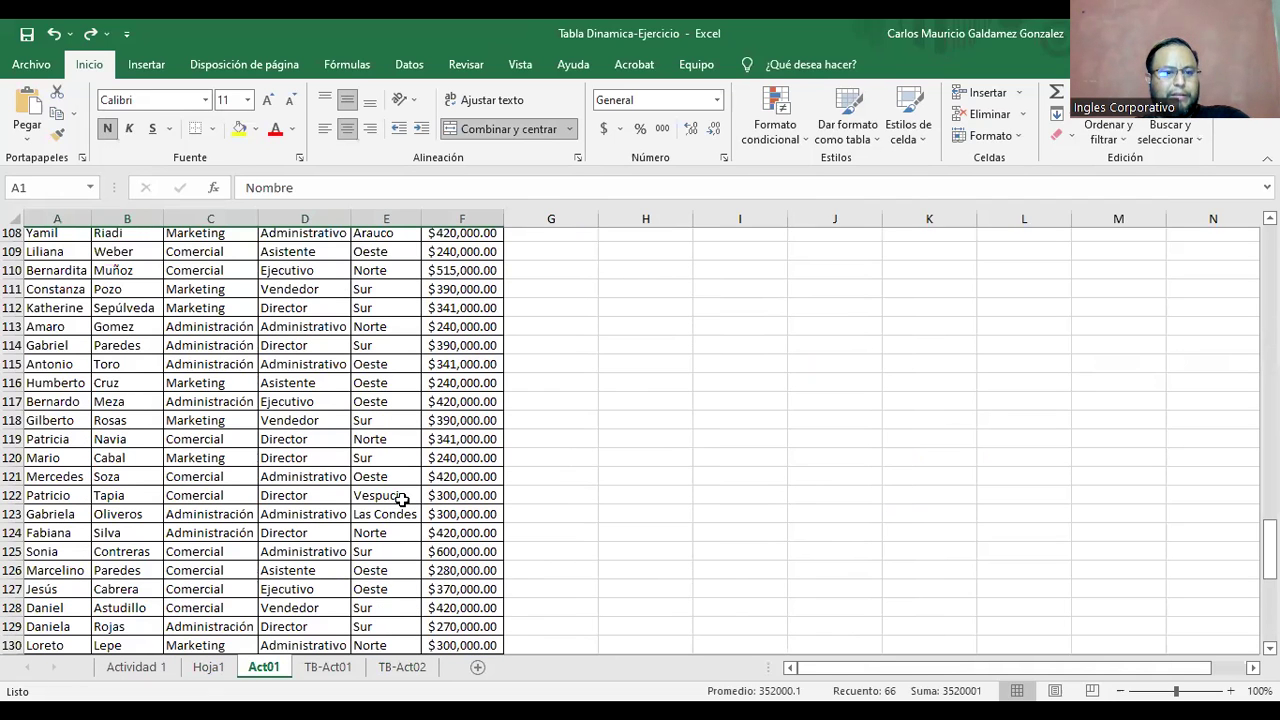
scroll(481, 477, "down", 10)
left_click(473, 482, "shift")
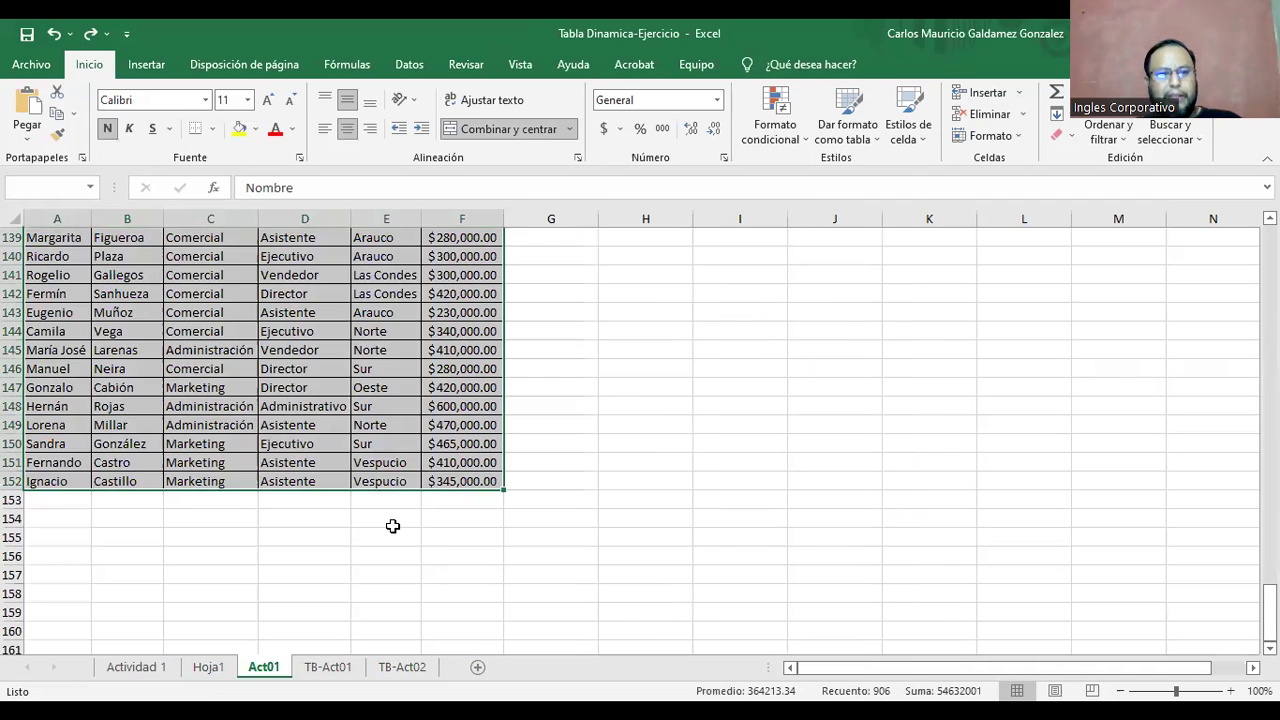
scroll(405, 536, "up", 4)
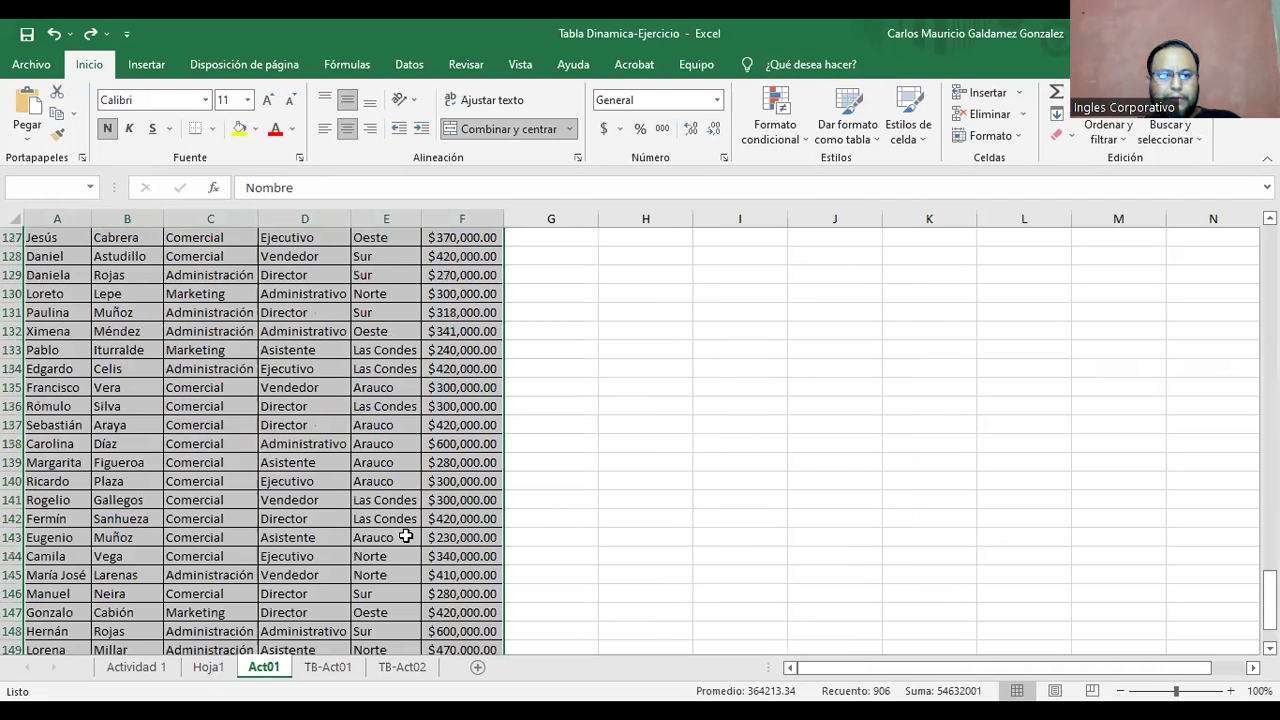
scroll(405, 537, "up", 11)
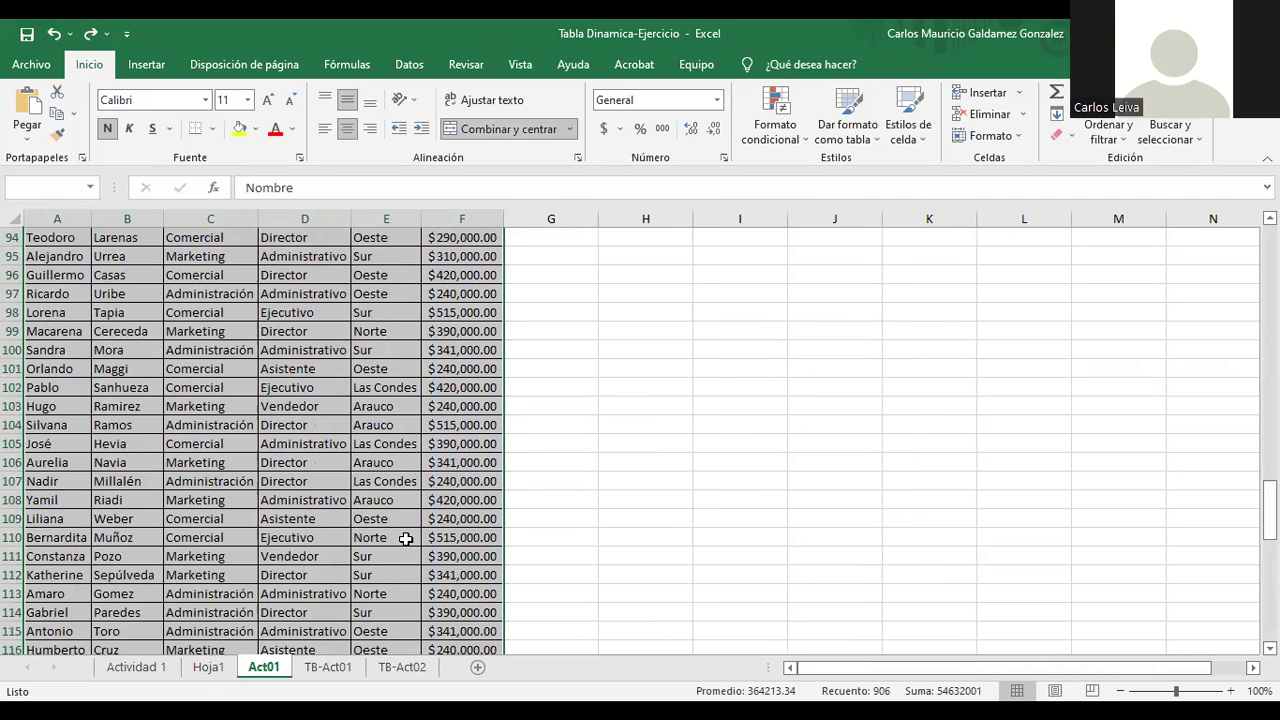
scroll(405, 538, "up", 9)
scroll(405, 537, "up", 20)
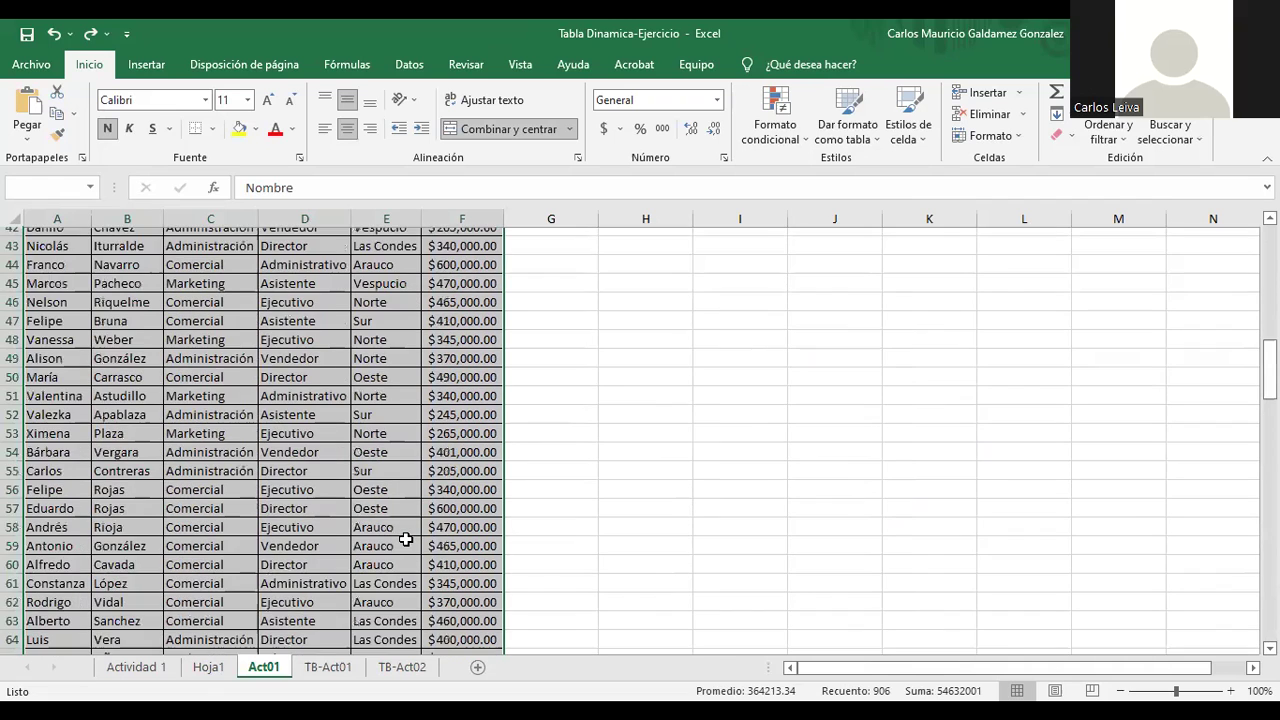
Change the data source of the TB-Act02 pivot table to the range A1:F152 on the Act01 sheet
left_click(330, 667)
left_click(402, 667)
left_click(421, 413)
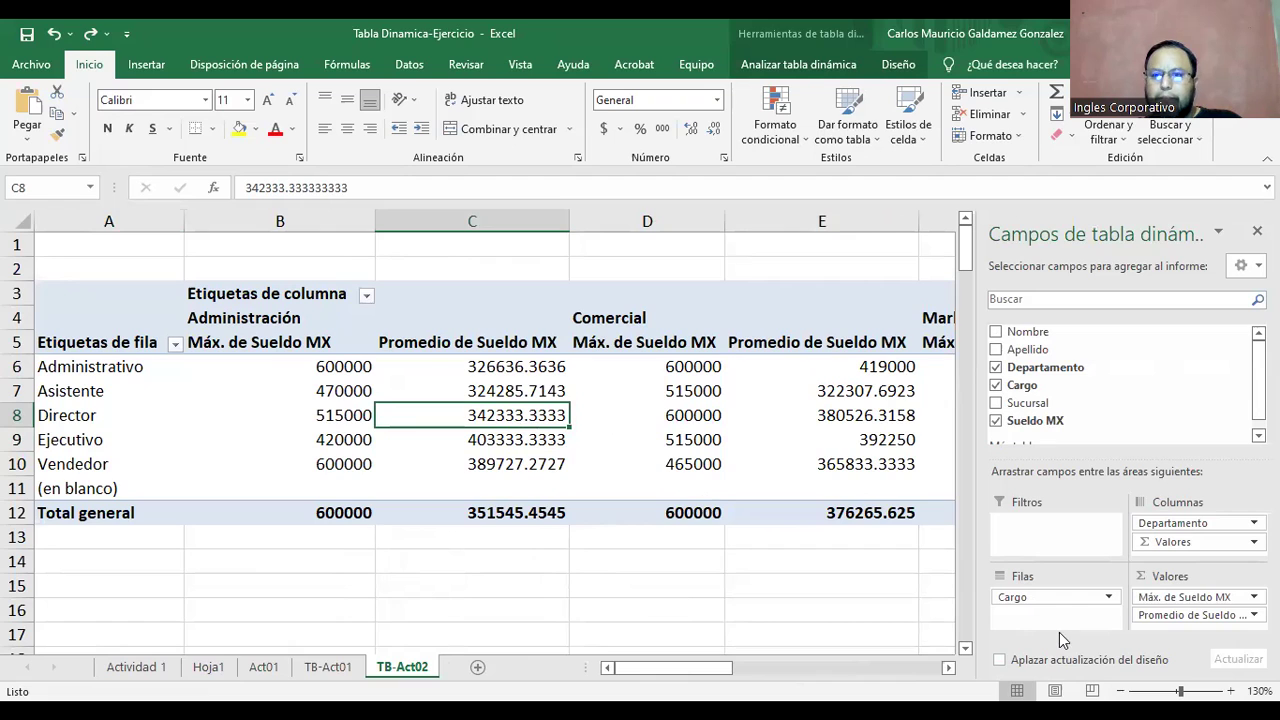
right_click(532, 418)
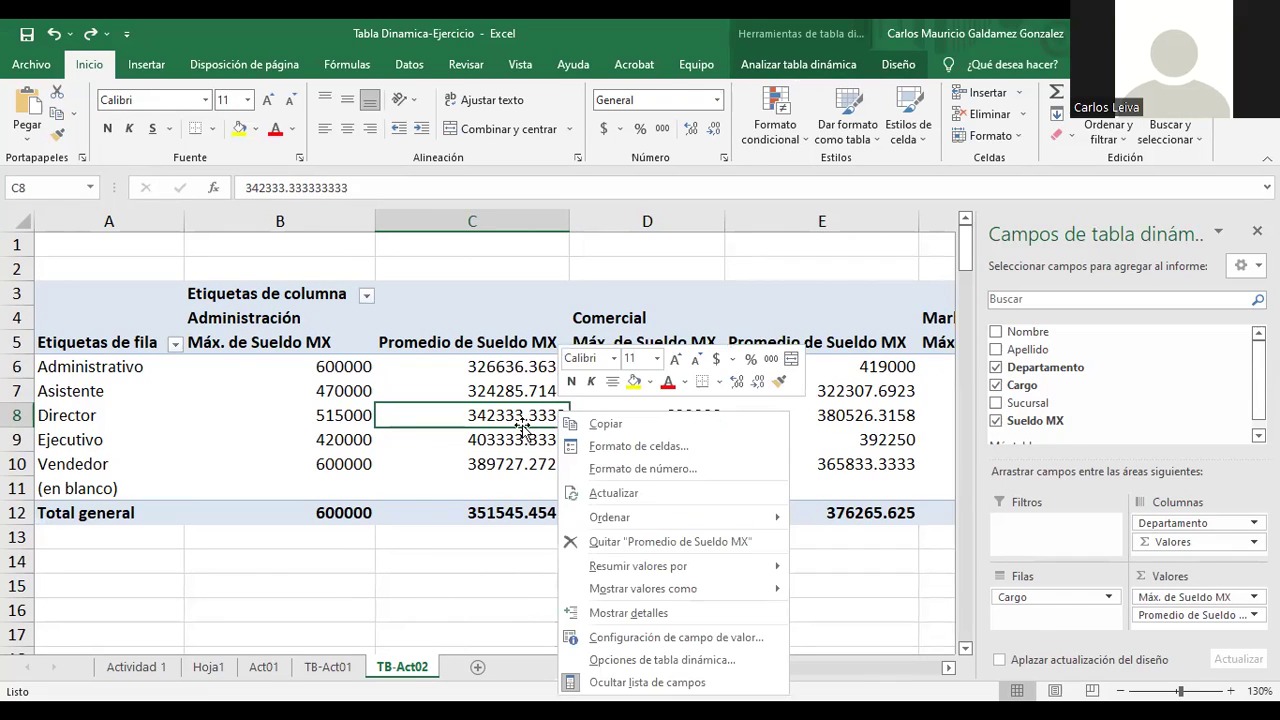
left_click(797, 64)
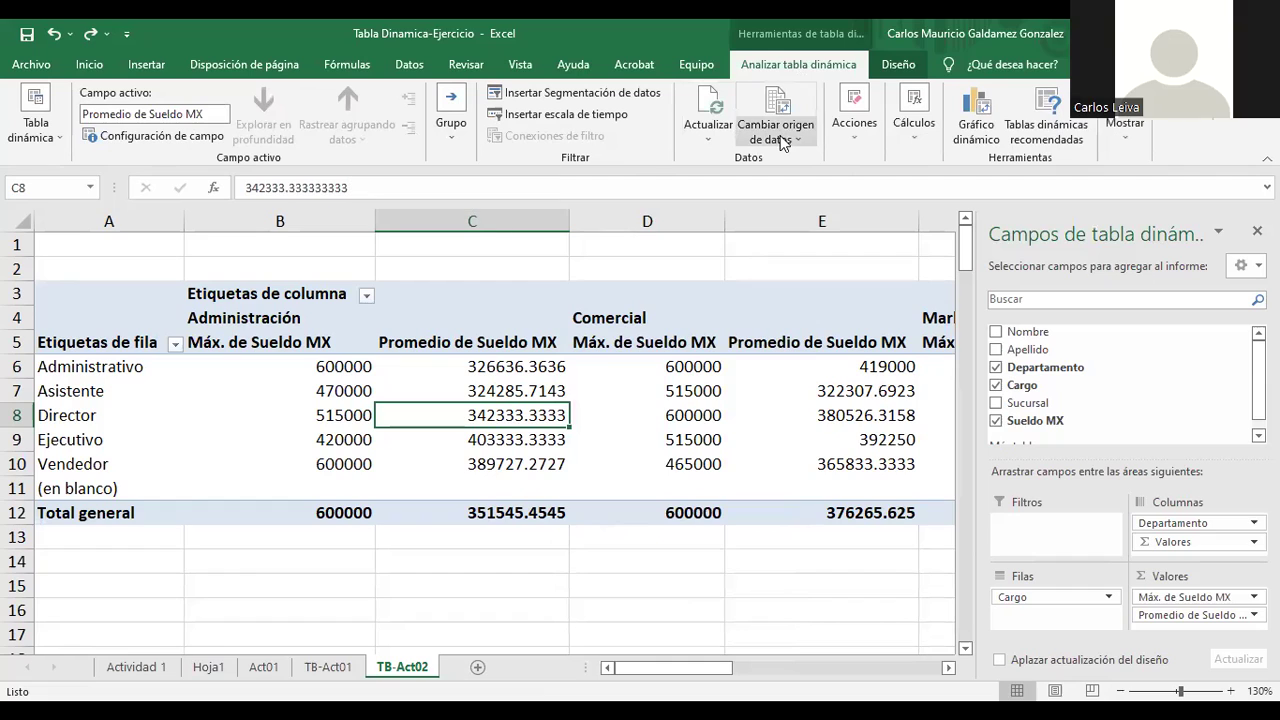
left_click(812, 152)
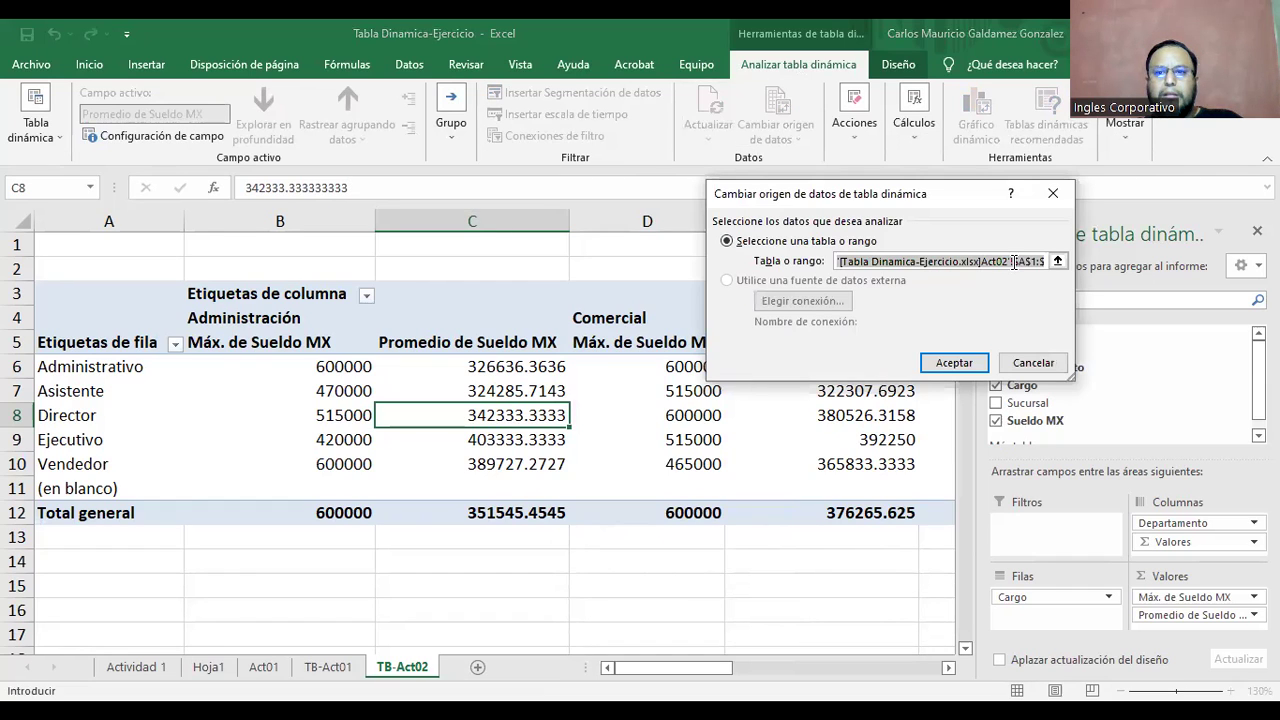
left_click(1058, 261)
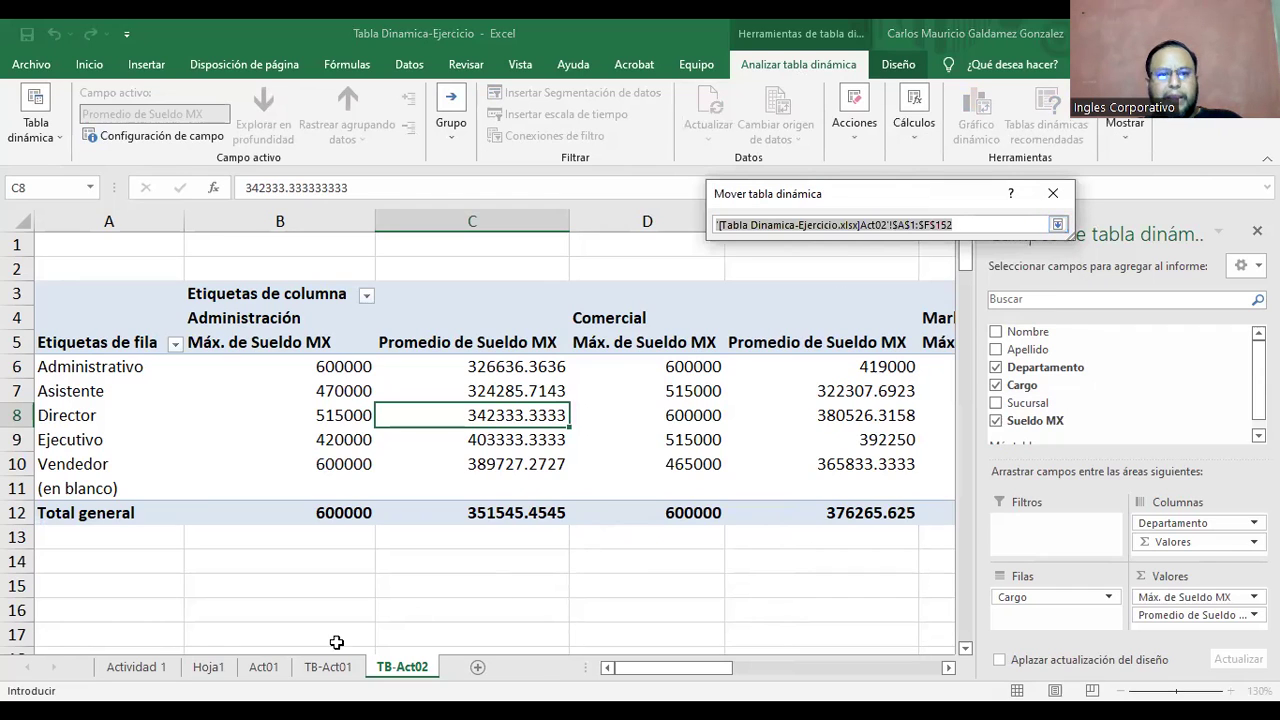
left_click(264, 676)
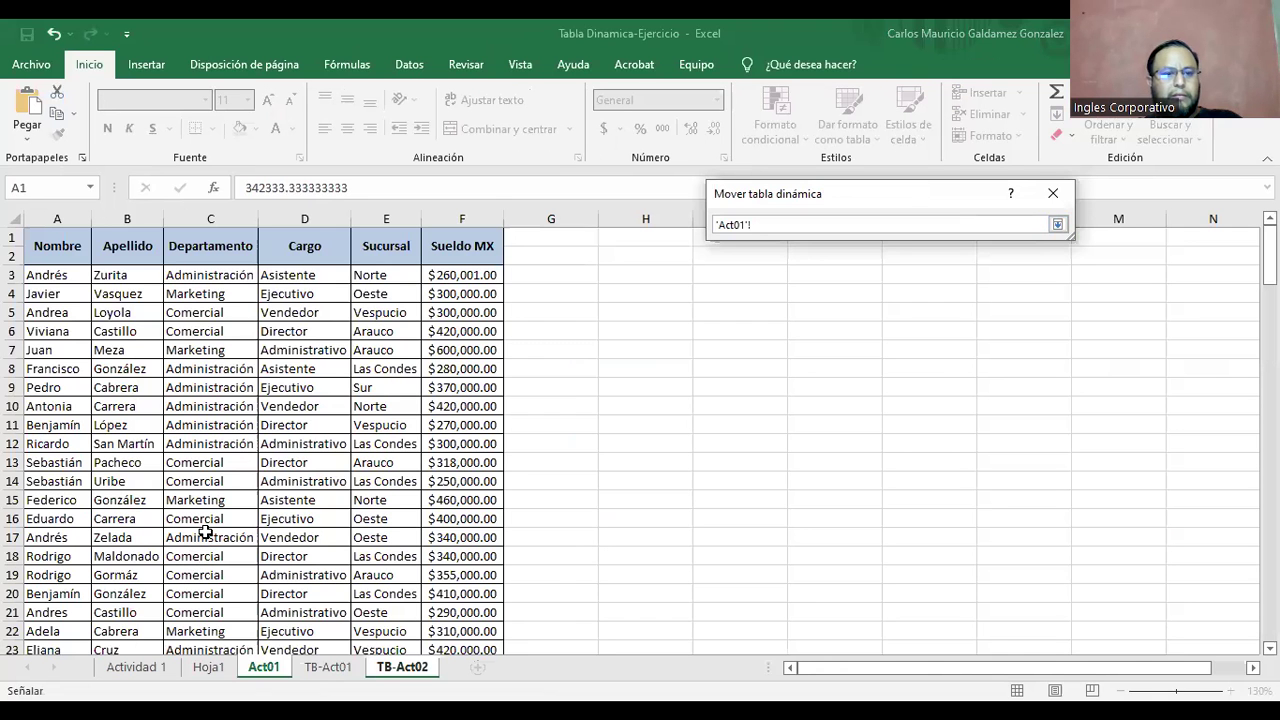
scroll(220, 528, "down", 20)
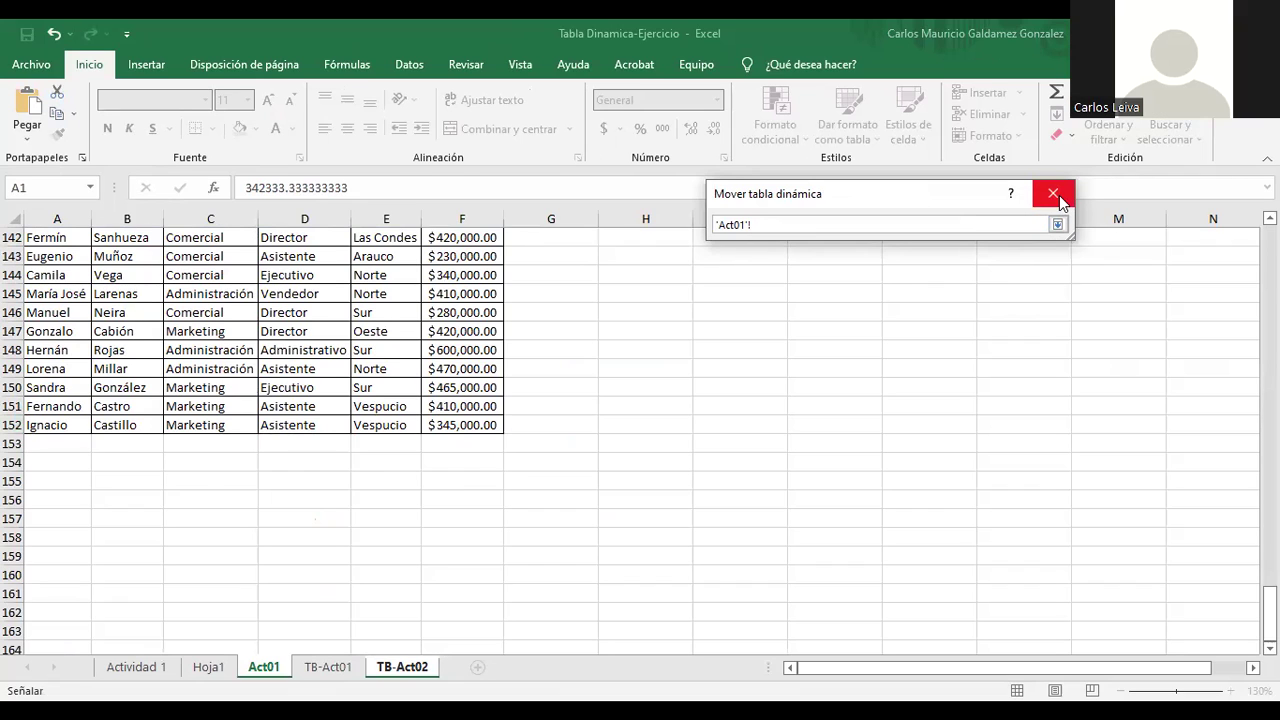
left_click(486, 424)
left_click_drag(421, 395, 86, 249)
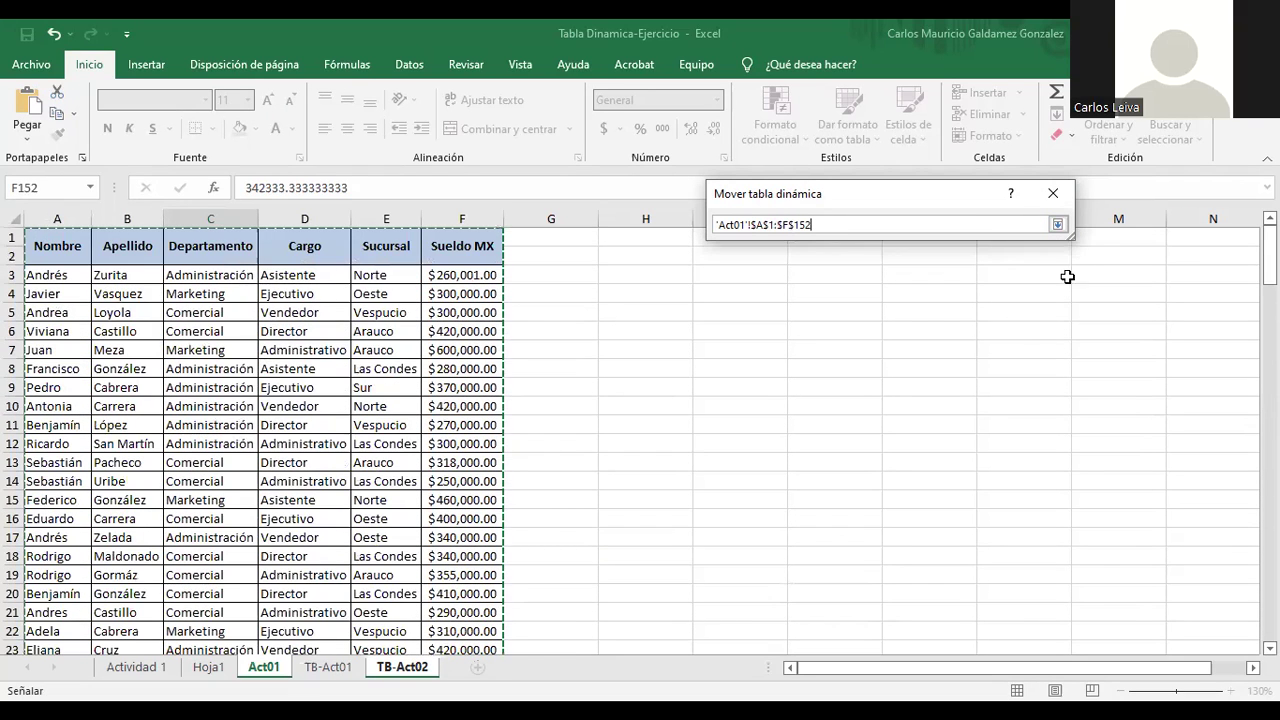
left_click(1059, 227)
left_click(960, 366)
Examine the Marketing and (en blanco) columns of the TB-Act02 pivot table
left_click_drag(677, 675, 812, 671)
left_click(464, 328)
left_click(640, 345)
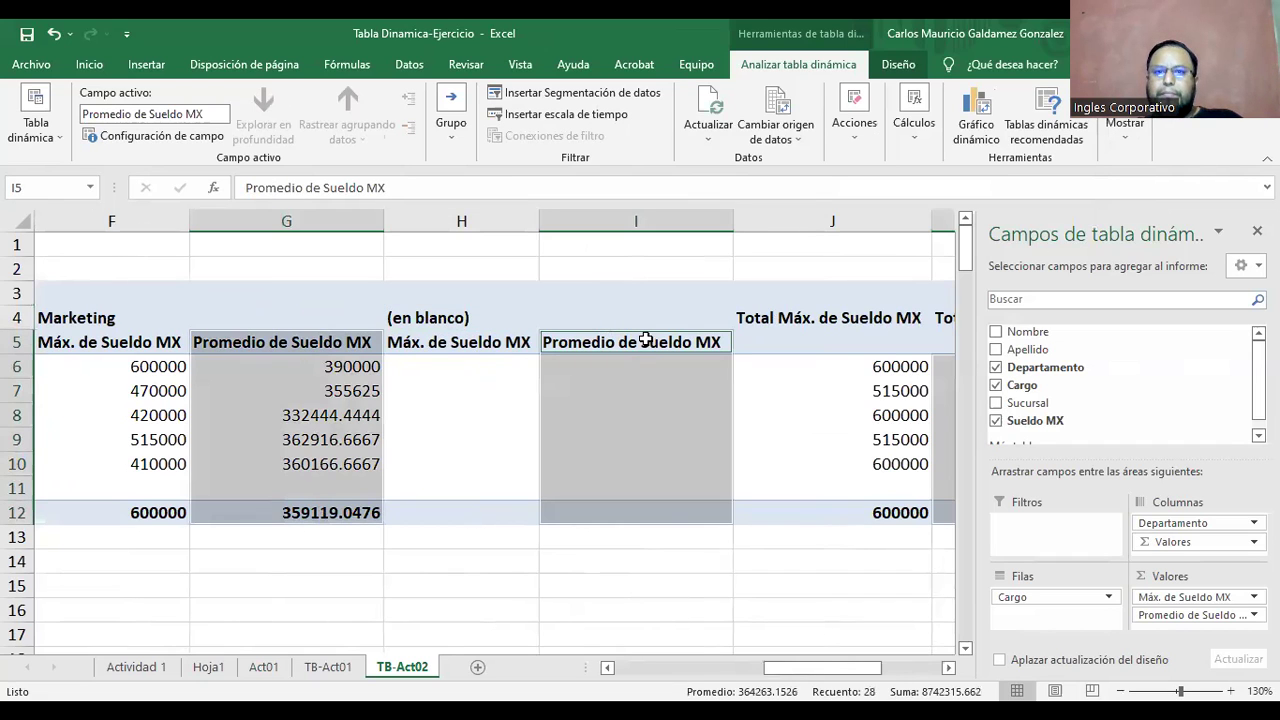
left_click(628, 320)
left_click(627, 320)
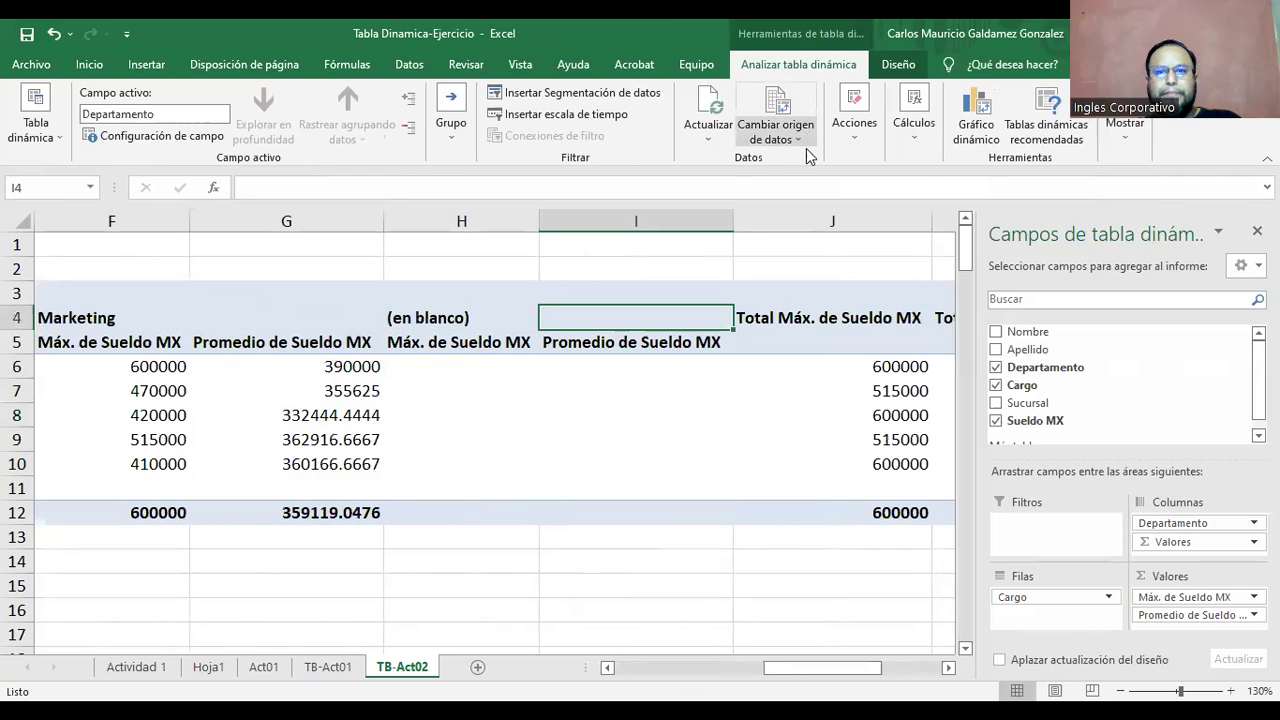
Reopen the pivot table's data source settings and review the Act01 range A1:F152 down to its last row, keeping it as is
left_click(804, 142)
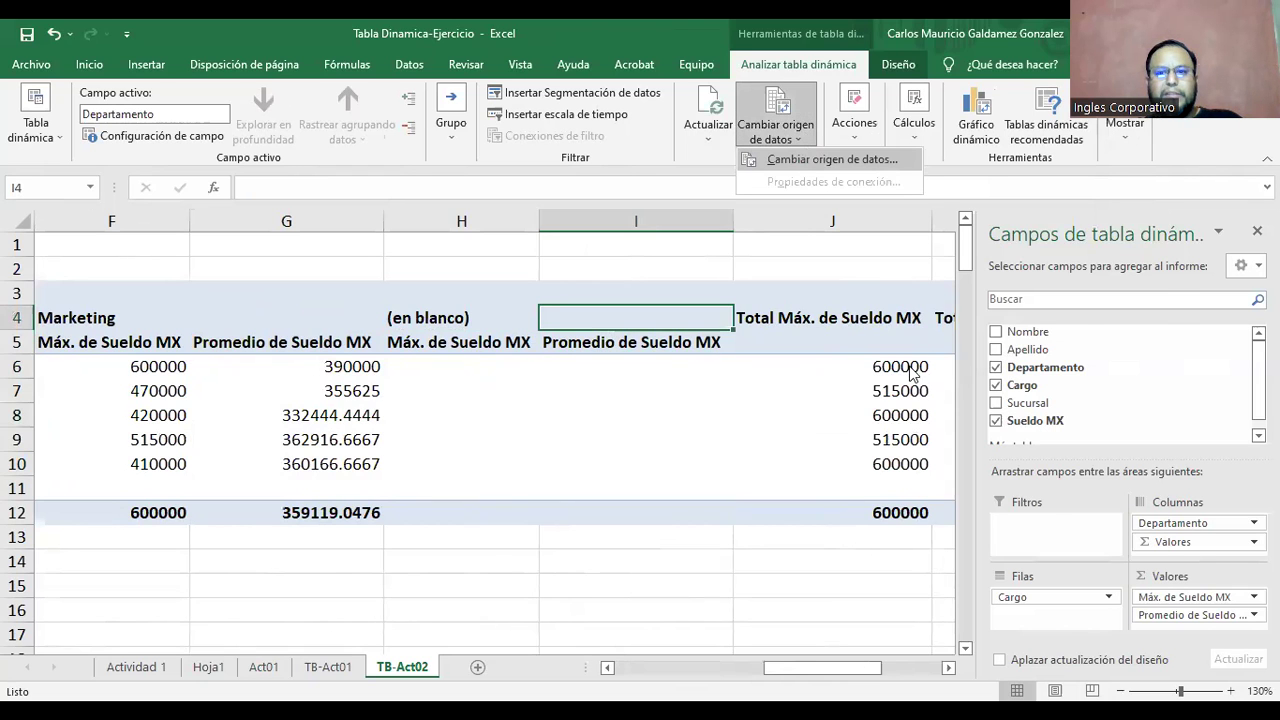
key("Return")
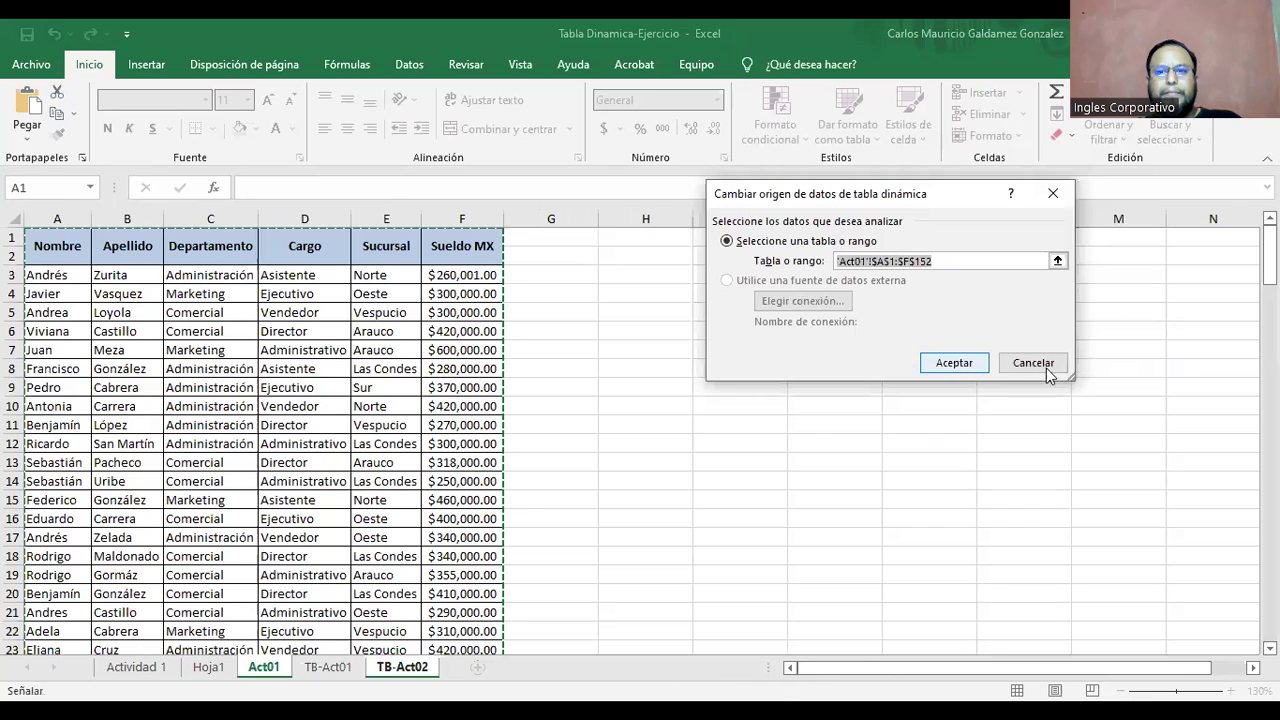
scroll(324, 396, "down", 6)
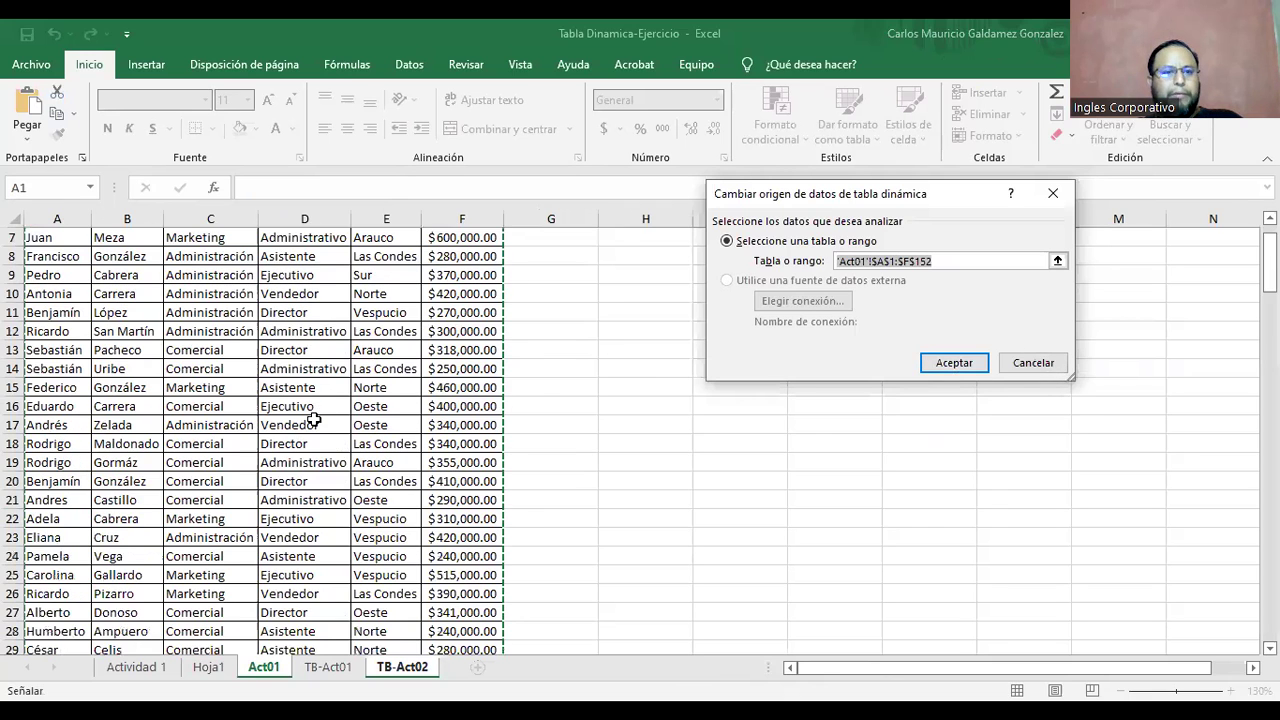
scroll(307, 479, "down", 6)
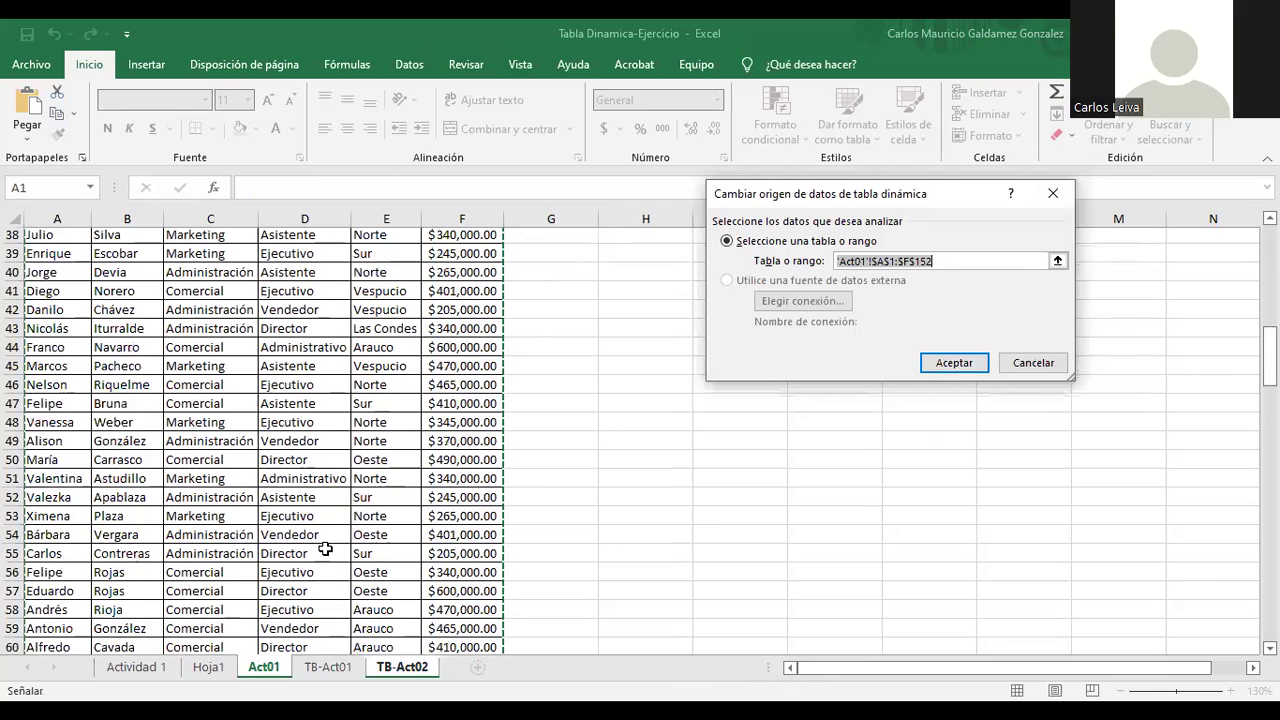
scroll(325, 545, "down", 6)
scroll(290, 558, "down", 10)
scroll(248, 567, "down", 5)
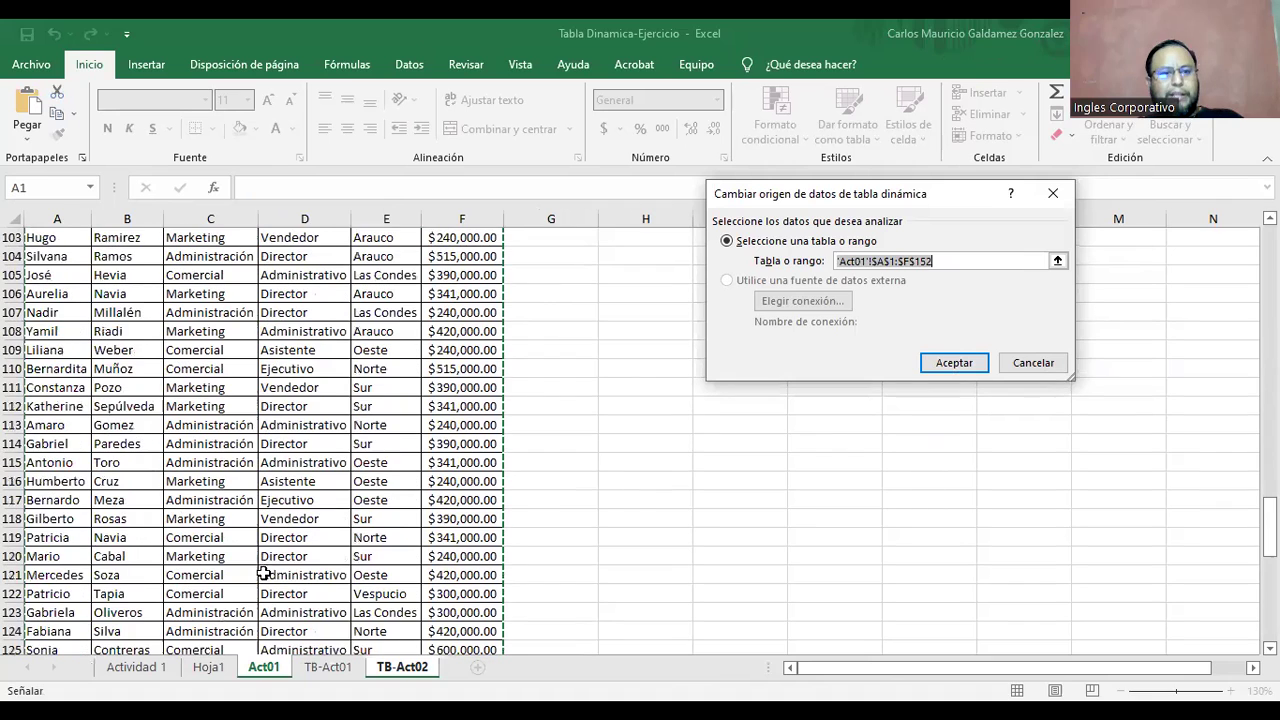
scroll(228, 574, "down", 6)
scroll(232, 571, "down", 6)
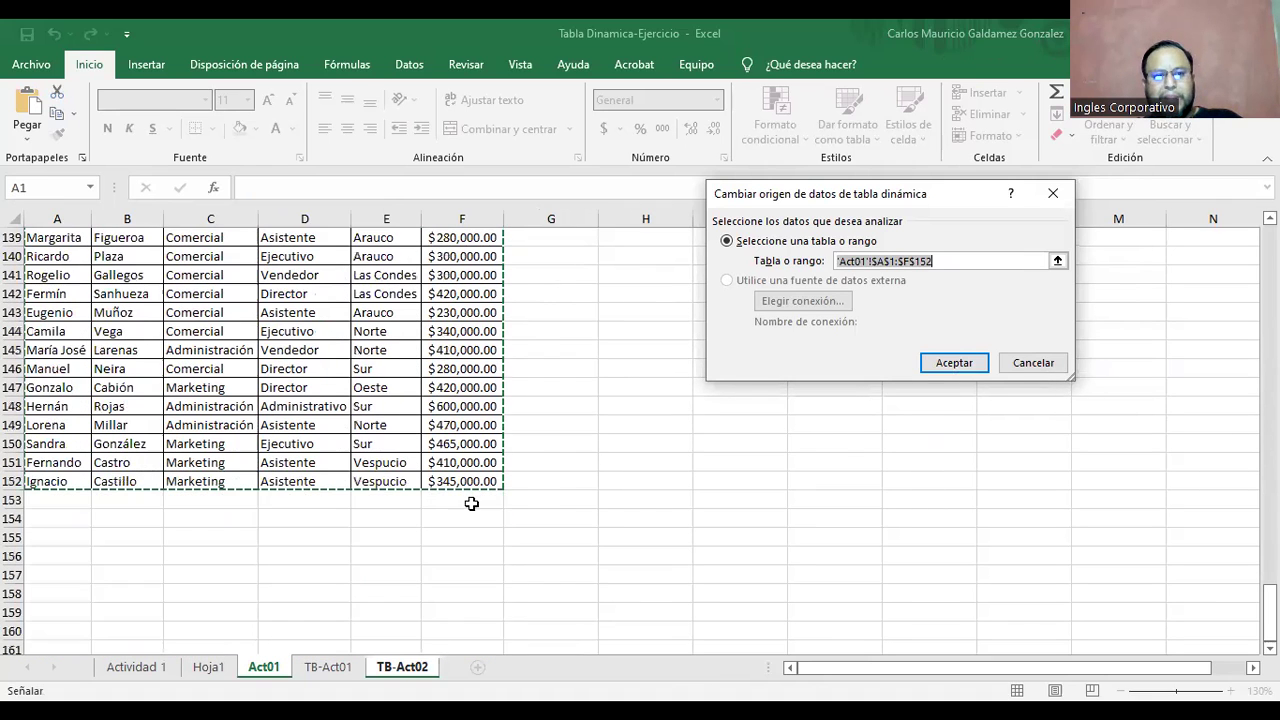
left_click(954, 363)
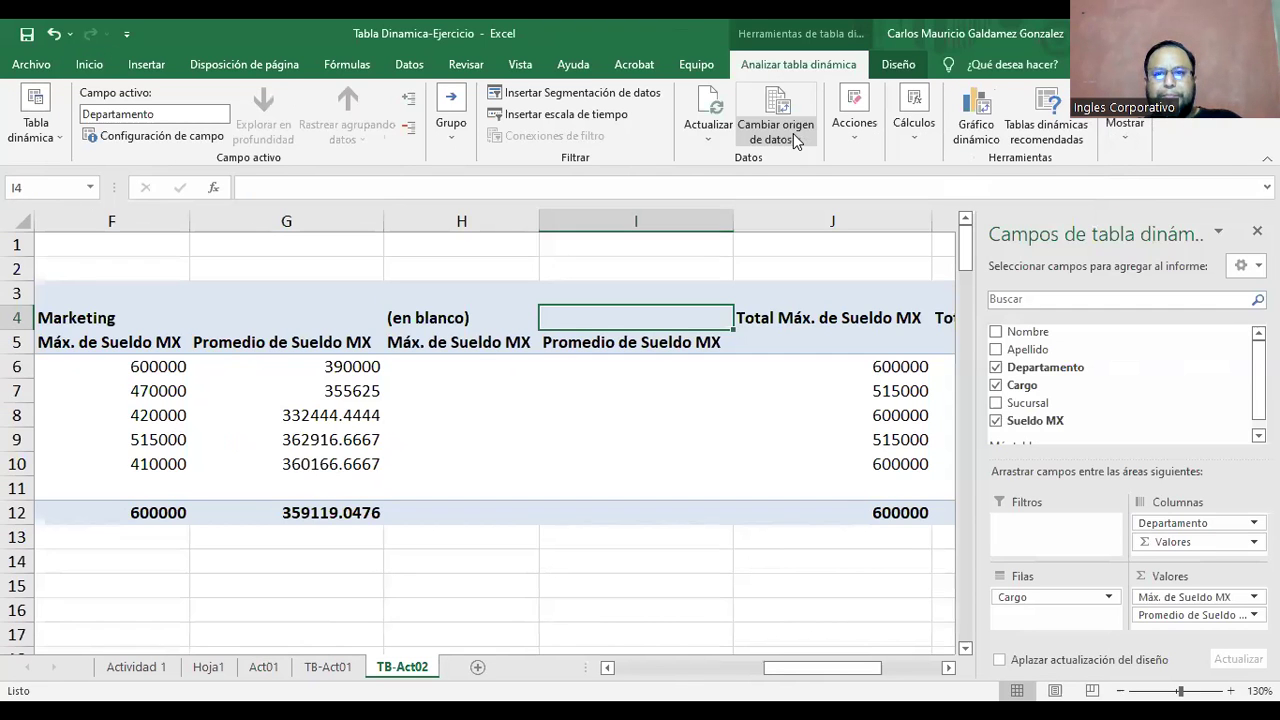
Inspect the (en blanco) Departamento heading and the options available for it without applying any
key("Left")
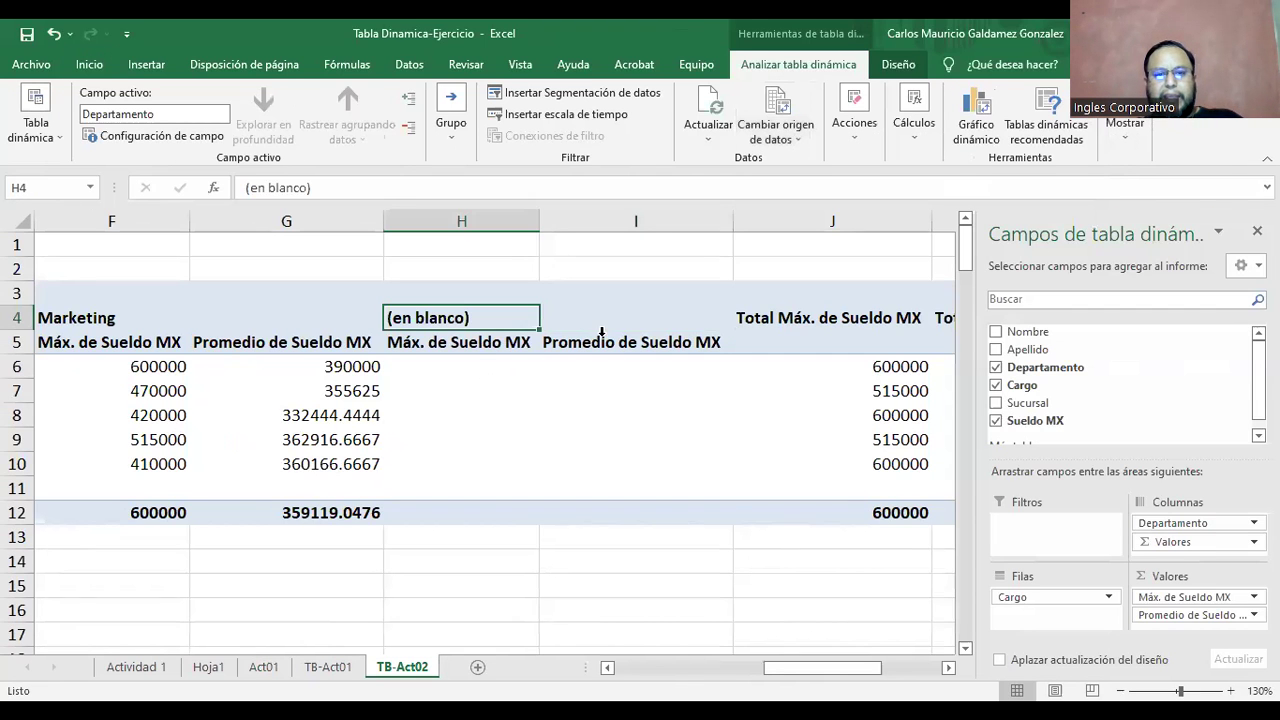
left_click(505, 327)
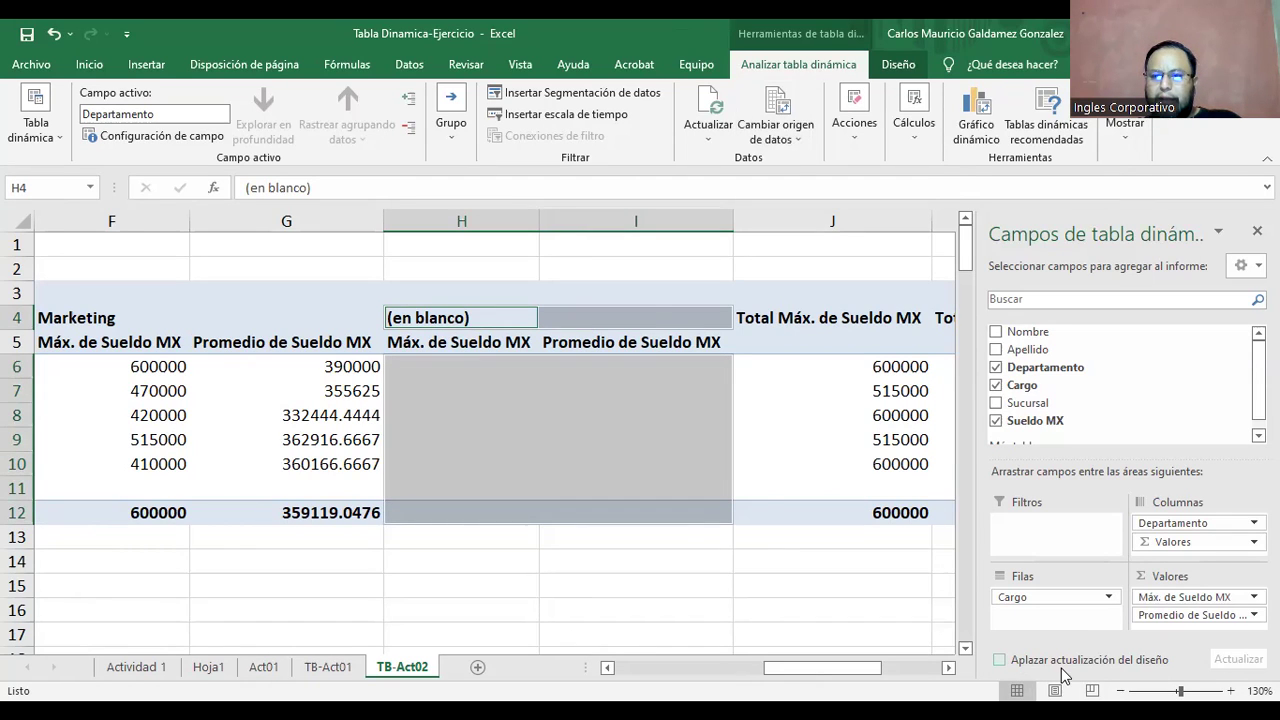
right_click(642, 321)
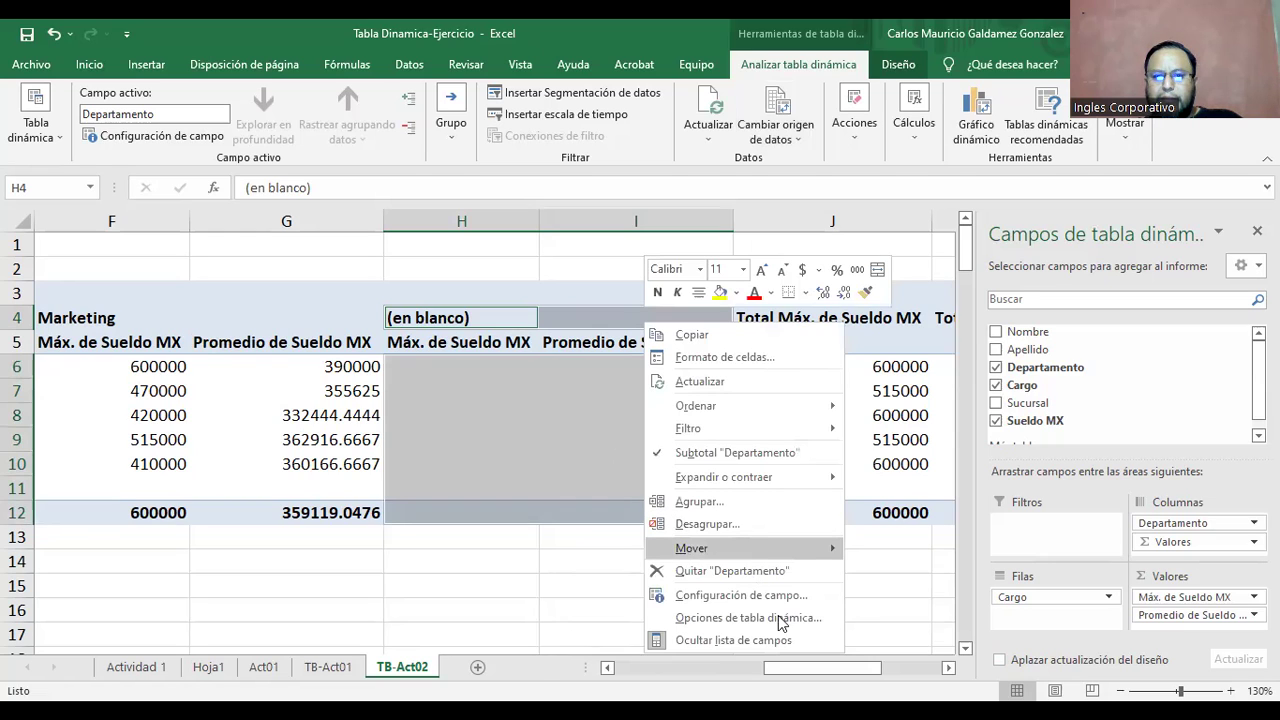
left_click(486, 369)
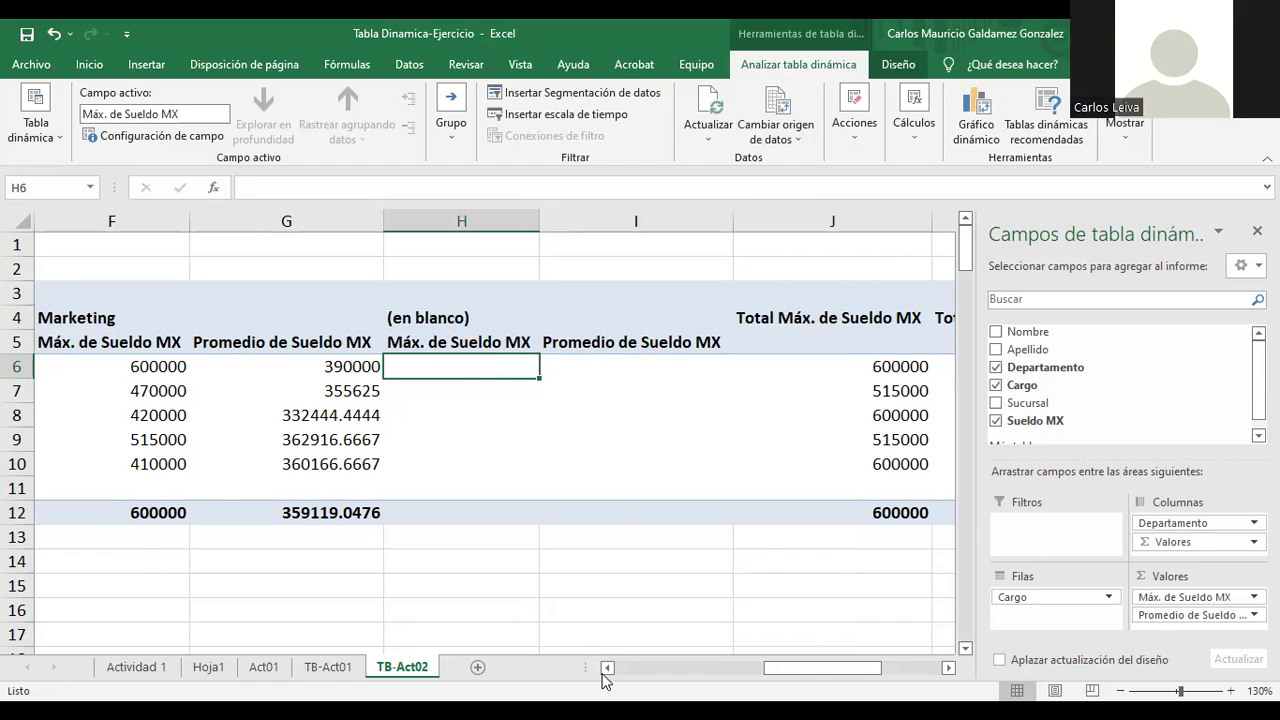
left_click(632, 667)
scroll(391, 490, "left", 2)
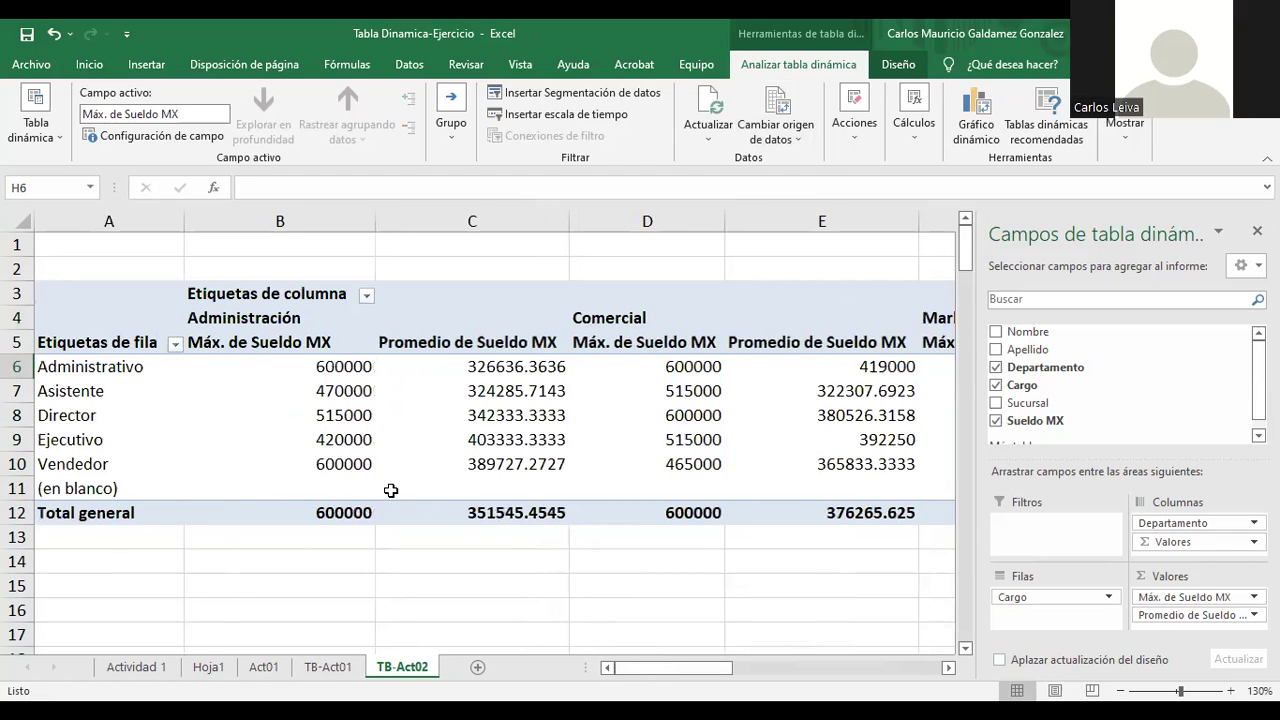
Remove Σ Valores from the column fields of the TB-Act02 pivot table
left_click_drag(1170, 541, 1140, 495)
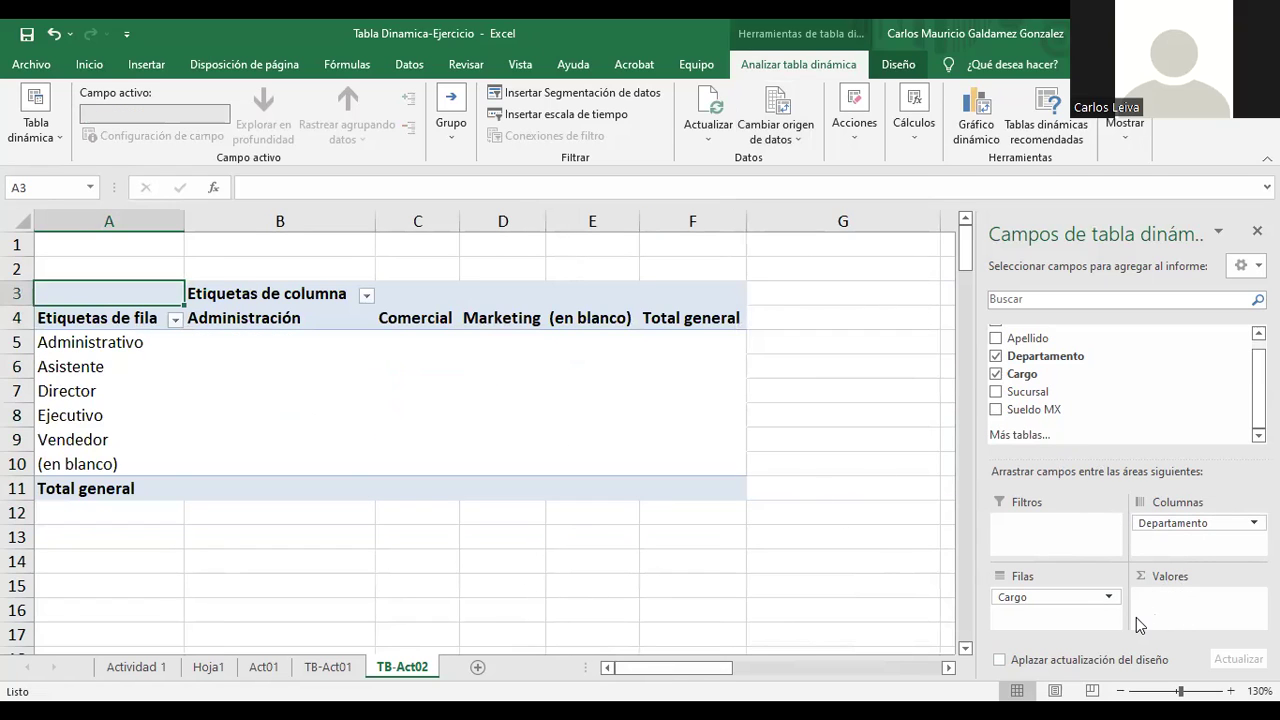
key("ctrl+z")
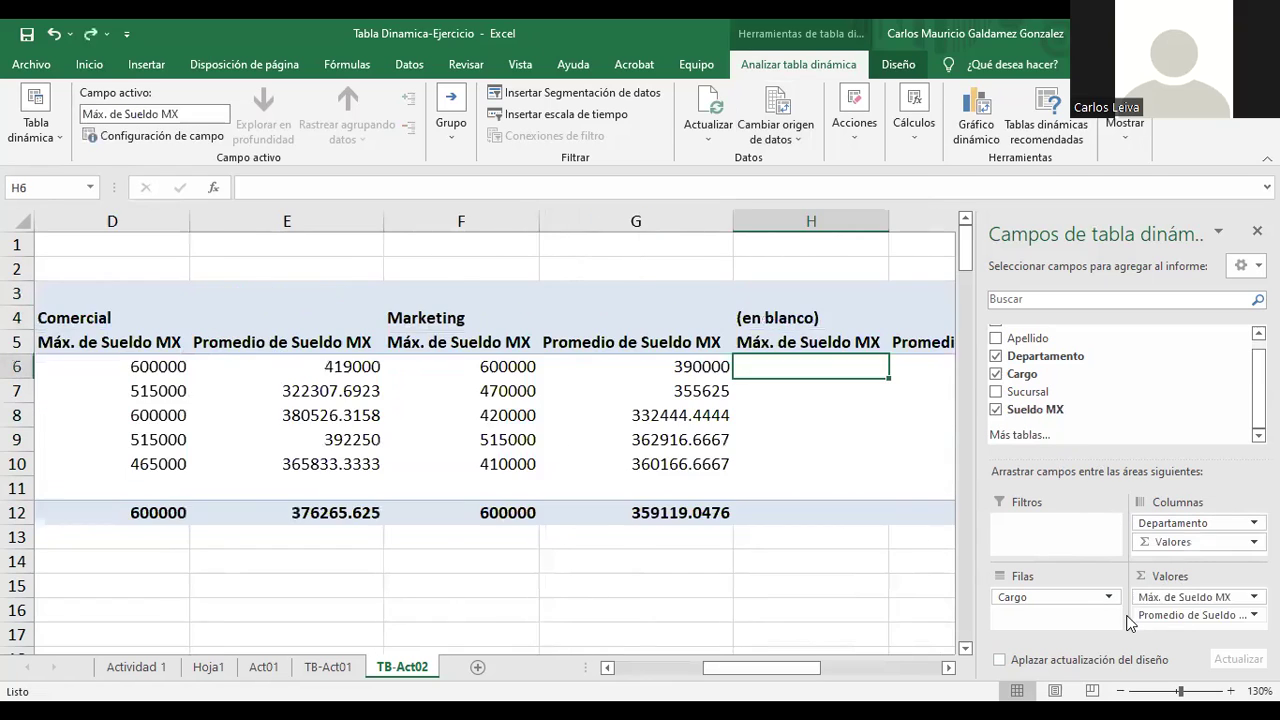
left_click(1158, 545)
left_click(1100, 493)
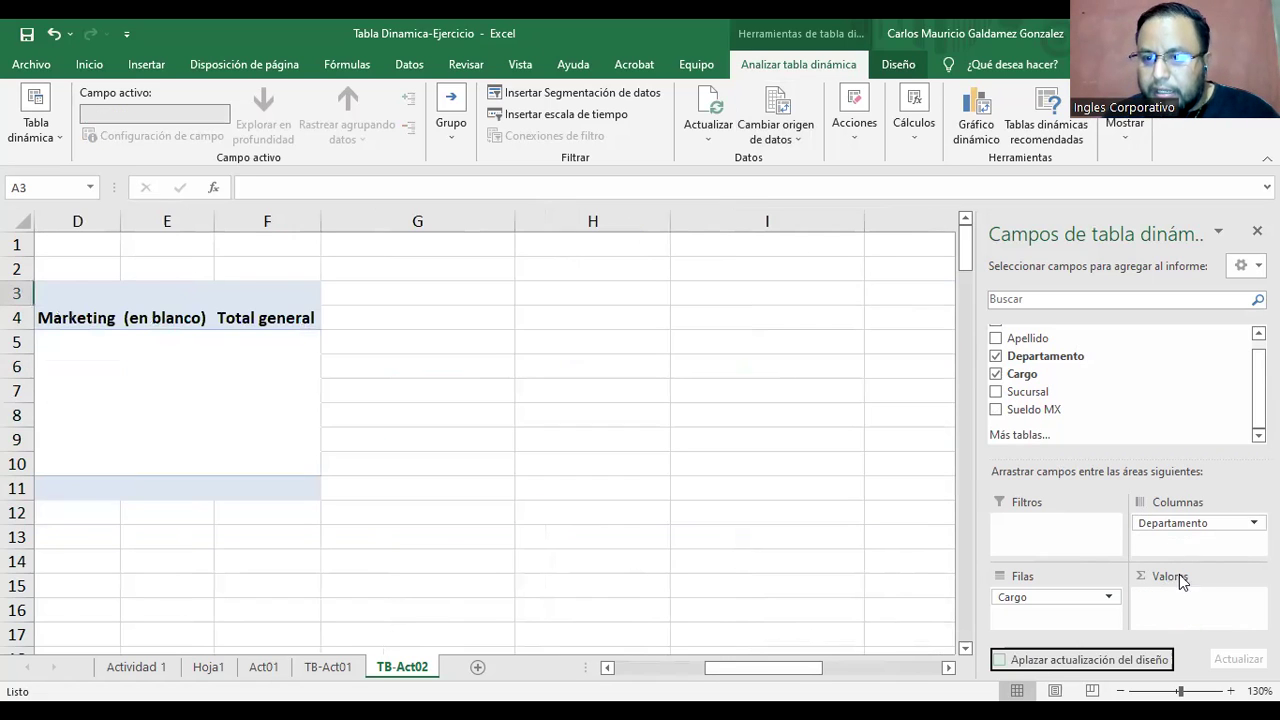
left_click(473, 485)
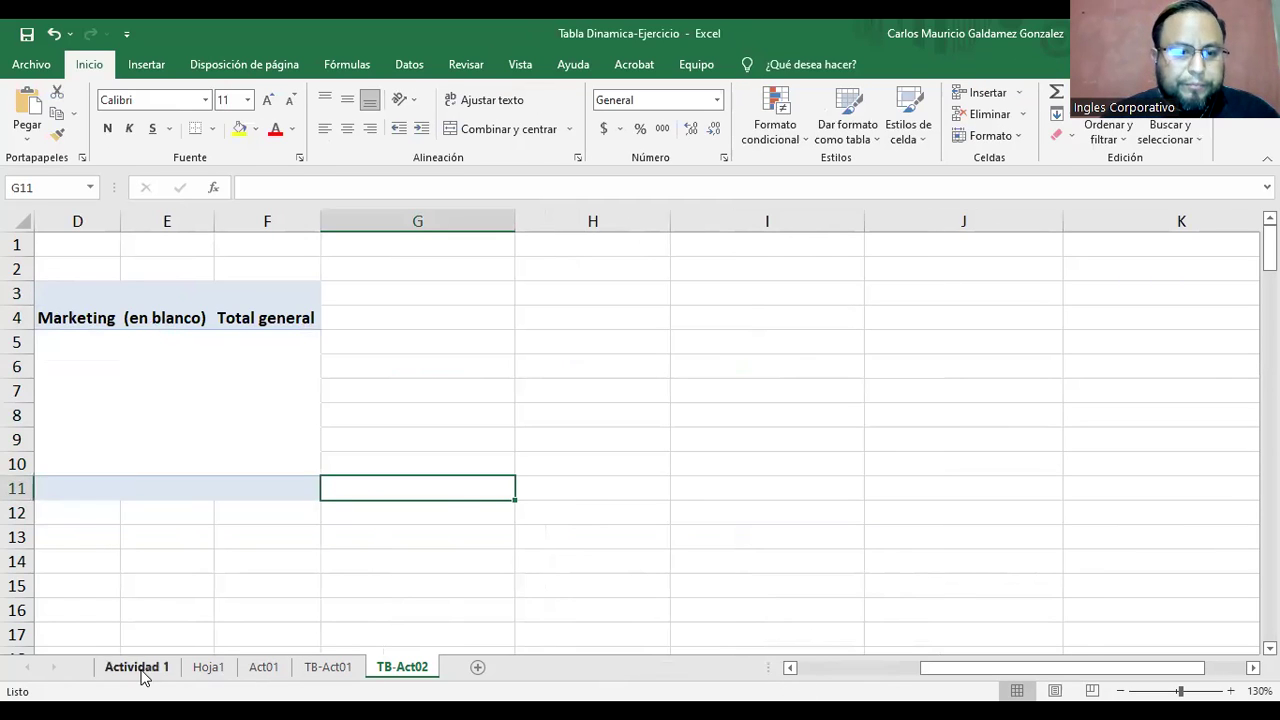
Review the instructions for Tabla dinámica 3 and Tabla dinámica 4 on the Actividad 1 sheet
left_click(141, 674)
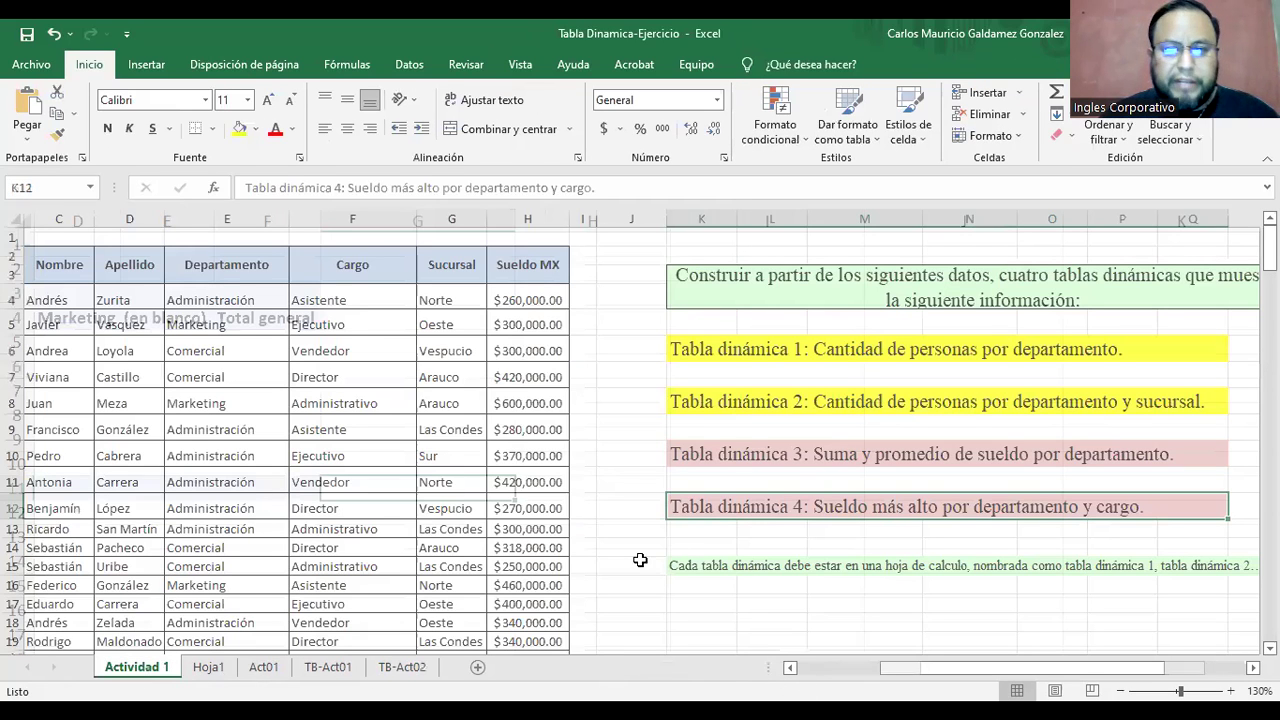
left_click(745, 445)
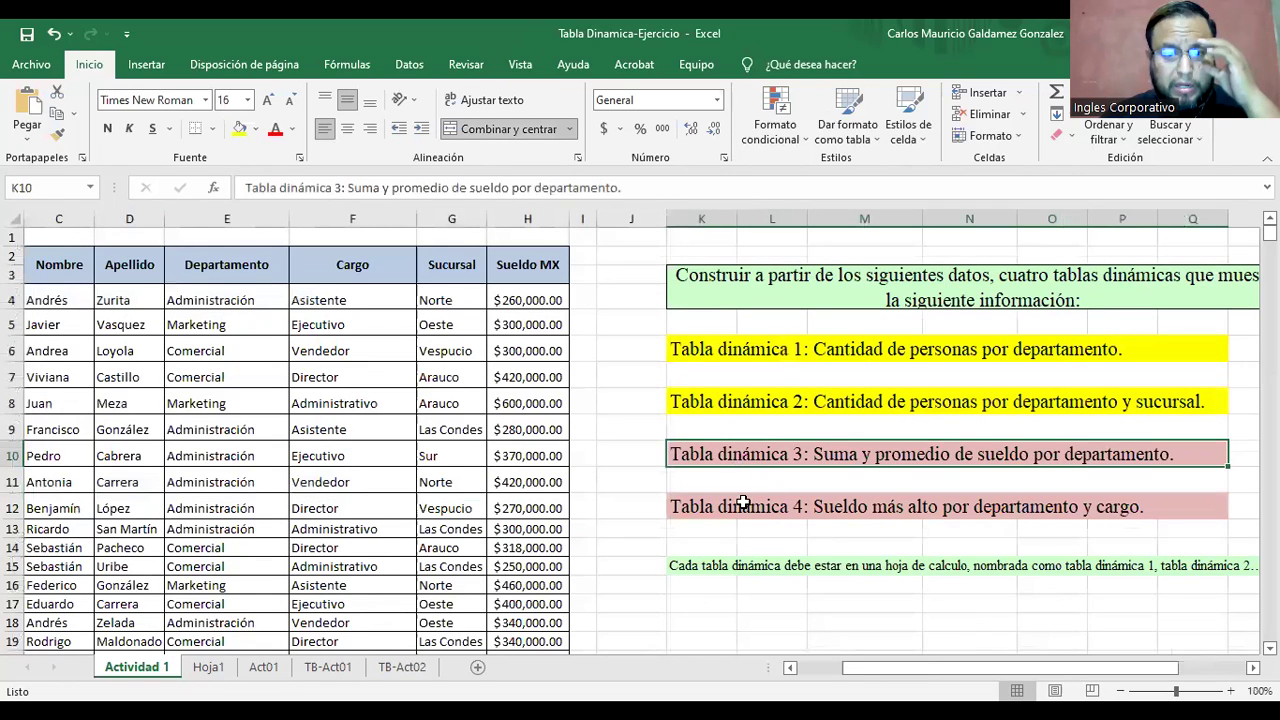
left_click(722, 497)
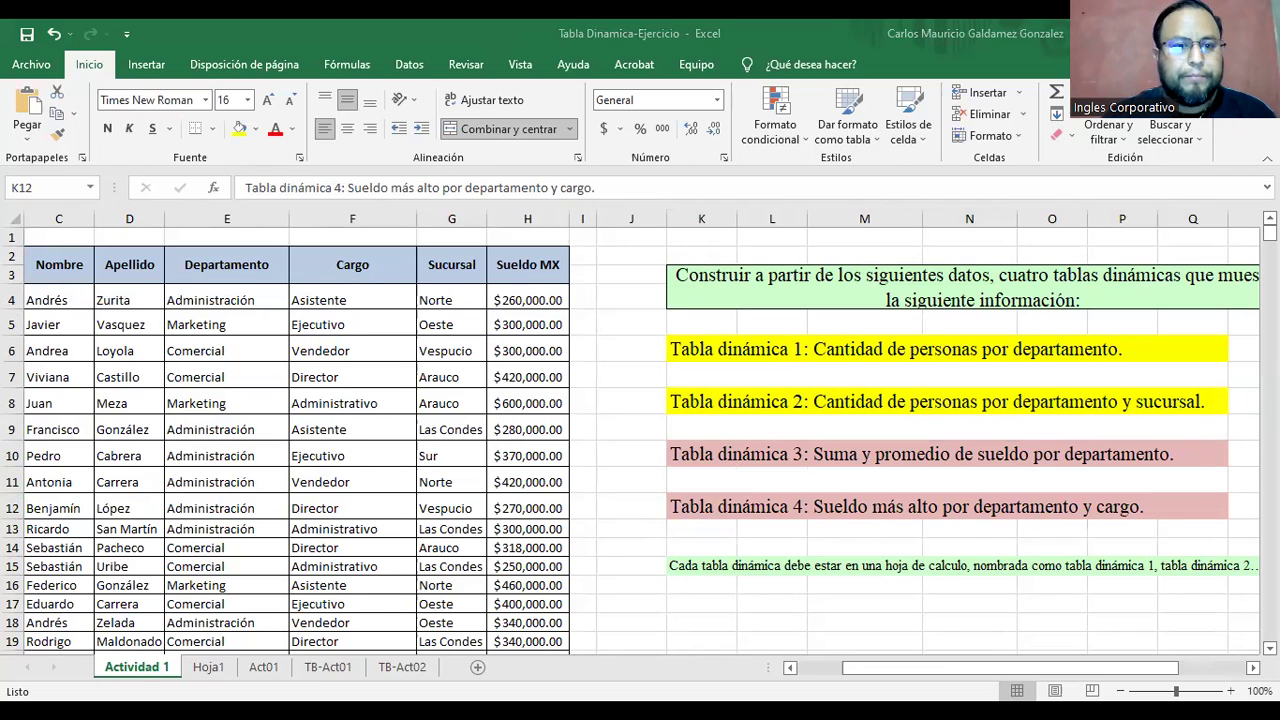
Switch to the TablaDinamica_Practica workbook and review the sales report on Hoja5, returning to the Hoja1 data
key("alt+Tab")
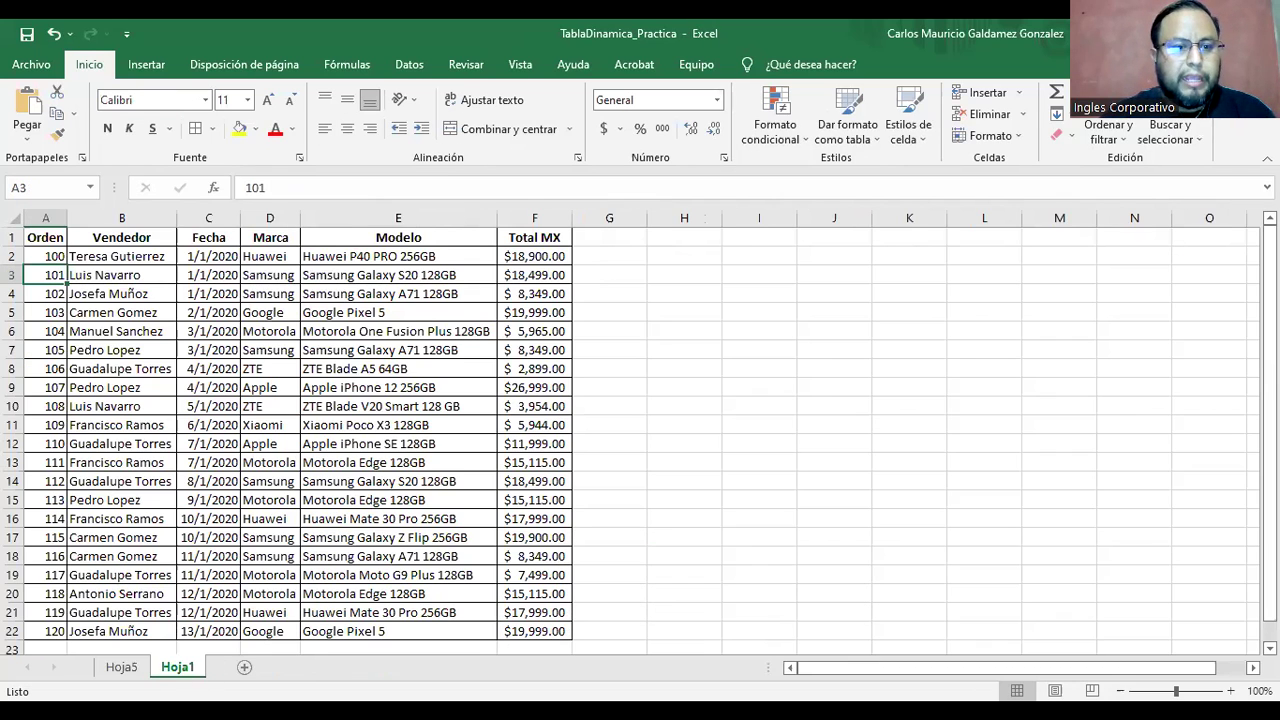
left_click(140, 667)
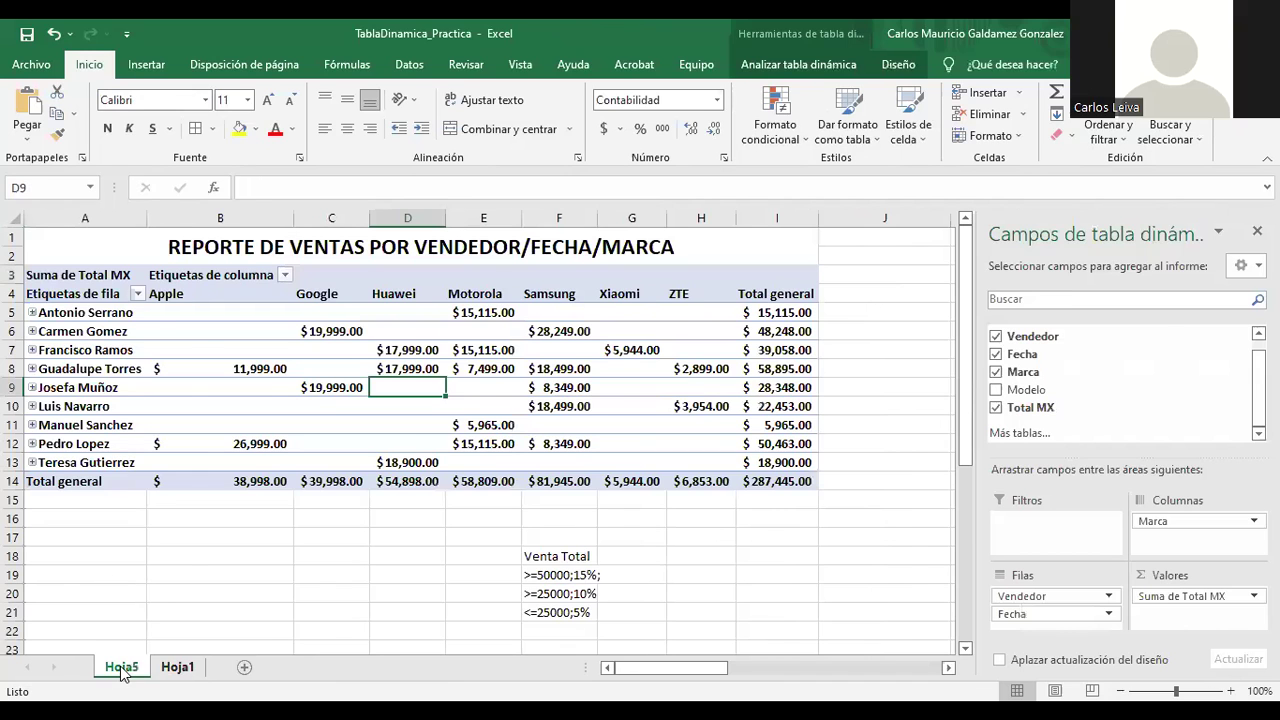
key("ctrl+Page_Down")
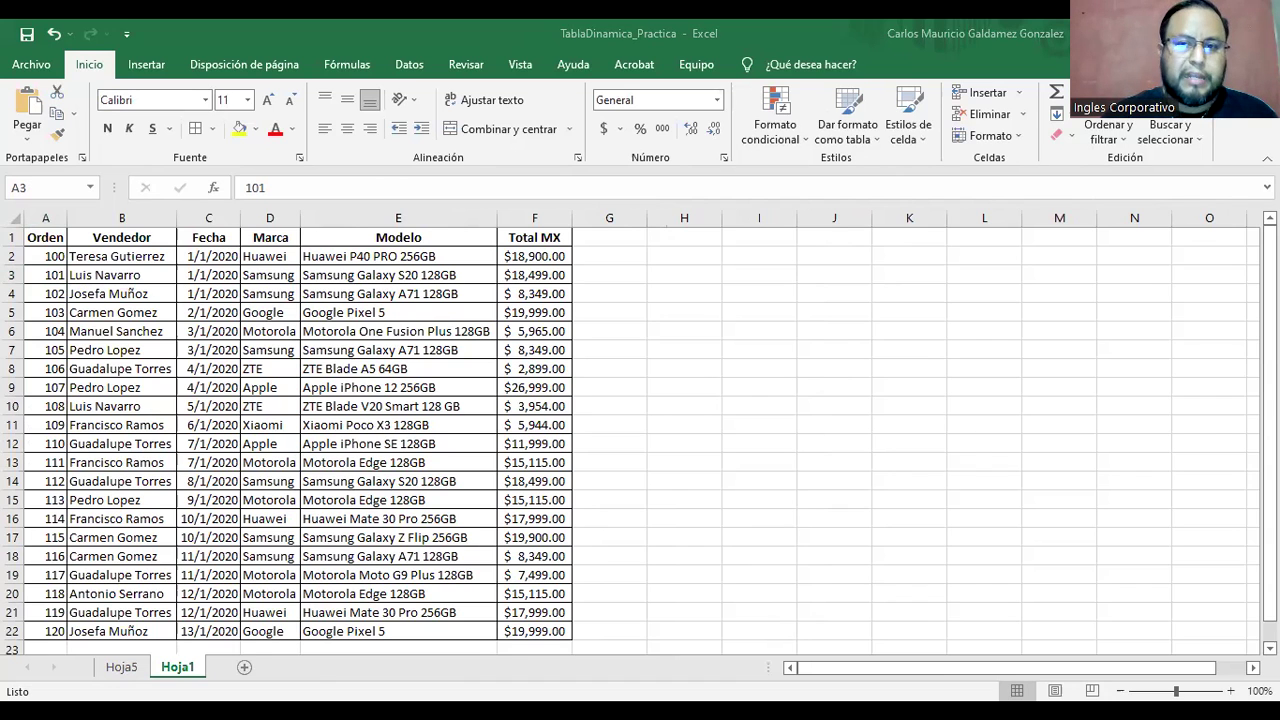
Switch to the Genially presentation and advance to the "¡Dudas o Preguntas!" slide
key("alt+Tab")
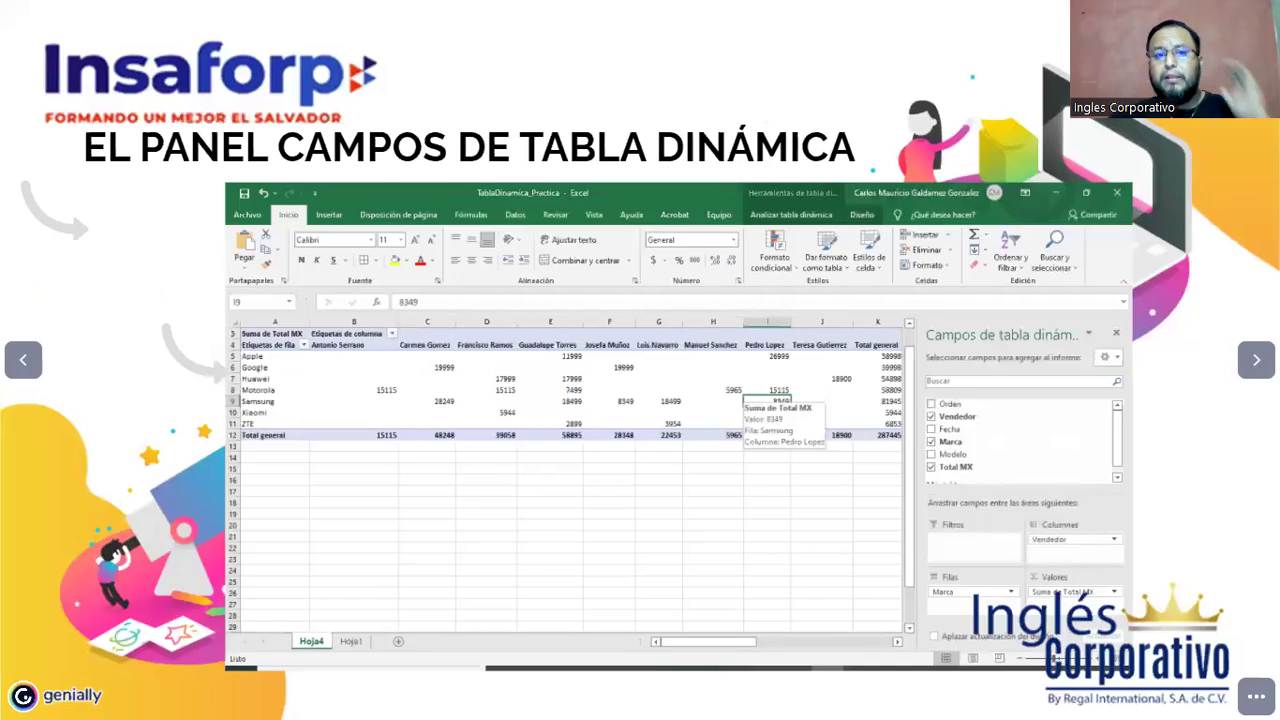
key("Right")
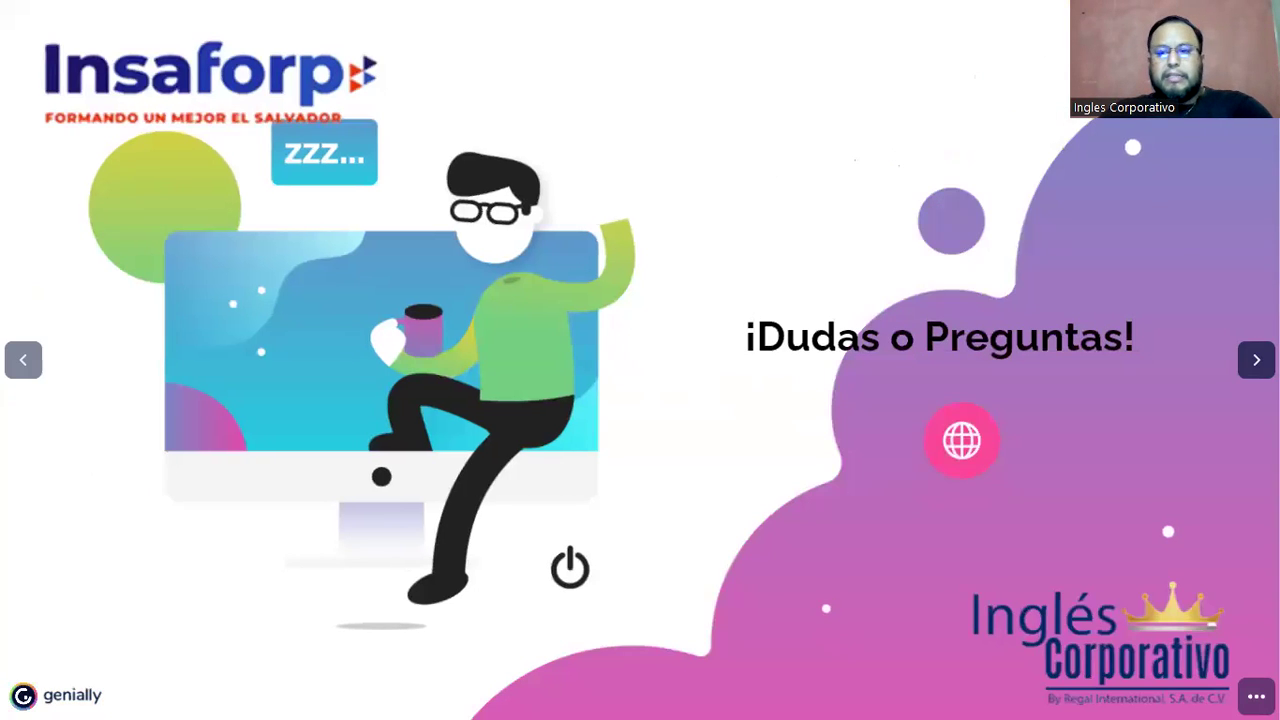